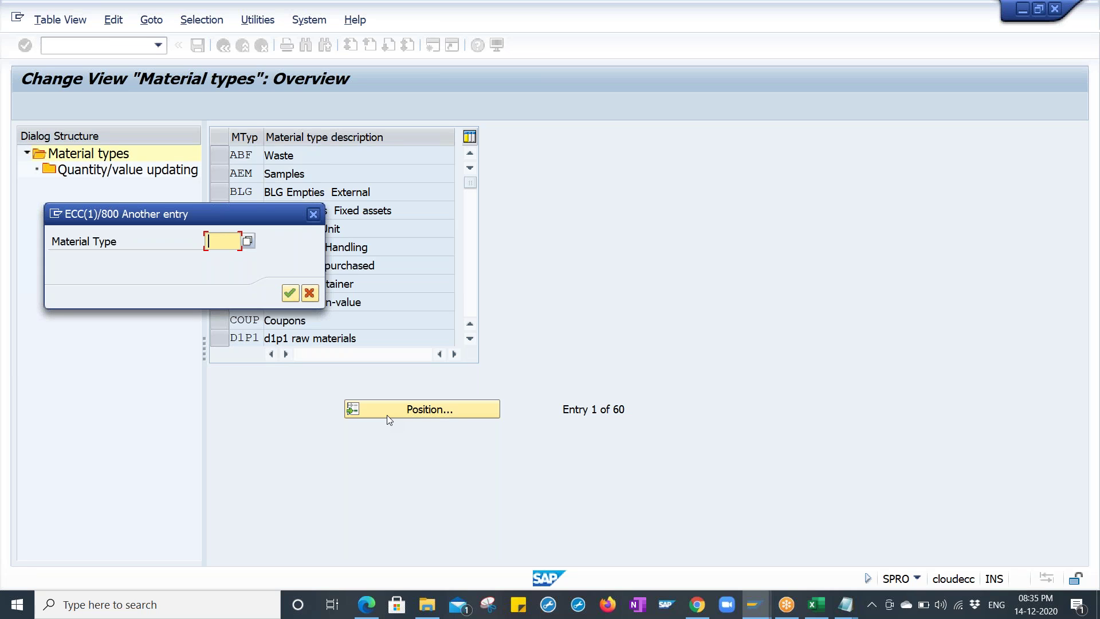
- Jump to material type ROH in the material types list, and jump to FERT
text(ROH)
key(Return)
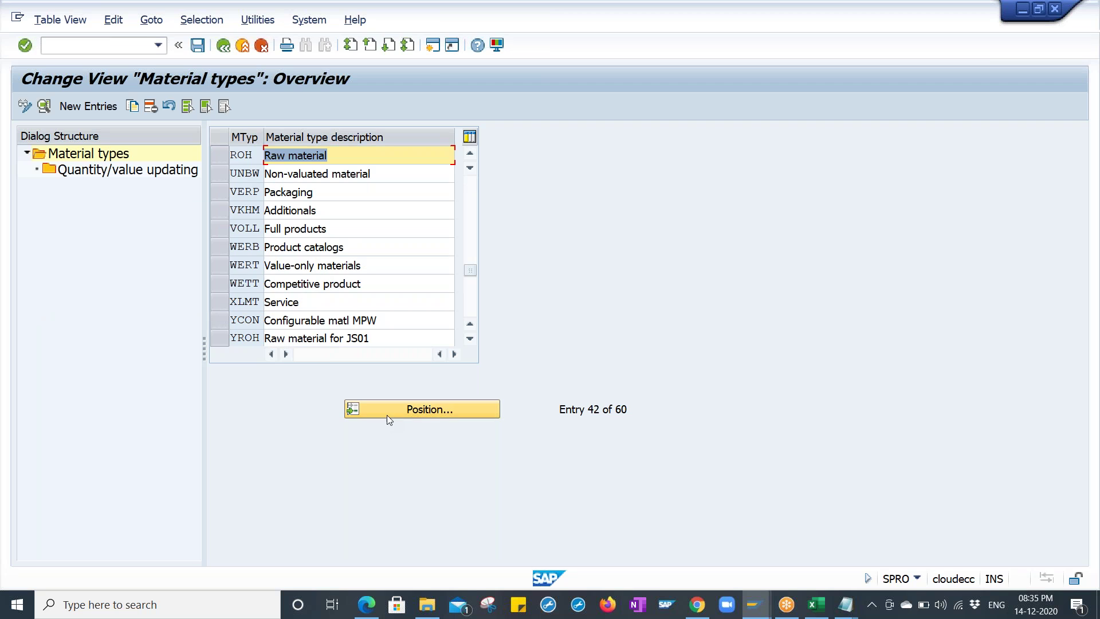
click(460, 413)
text(FERT)
key(Return)
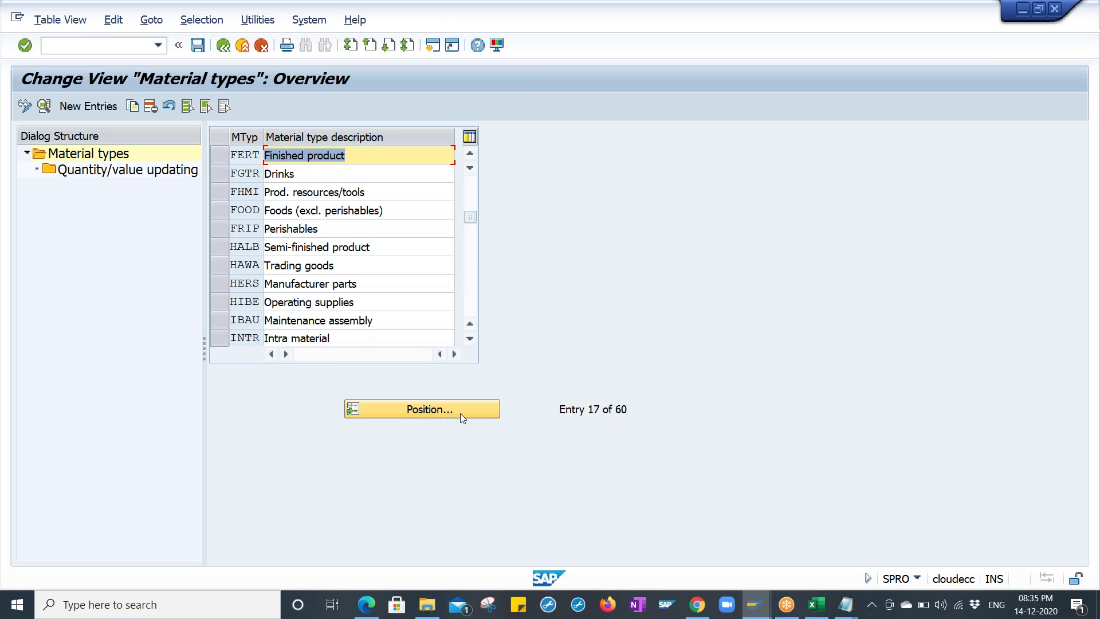
- Locate material type ERSA in the list, followed by material type ABF
click(485, 412)
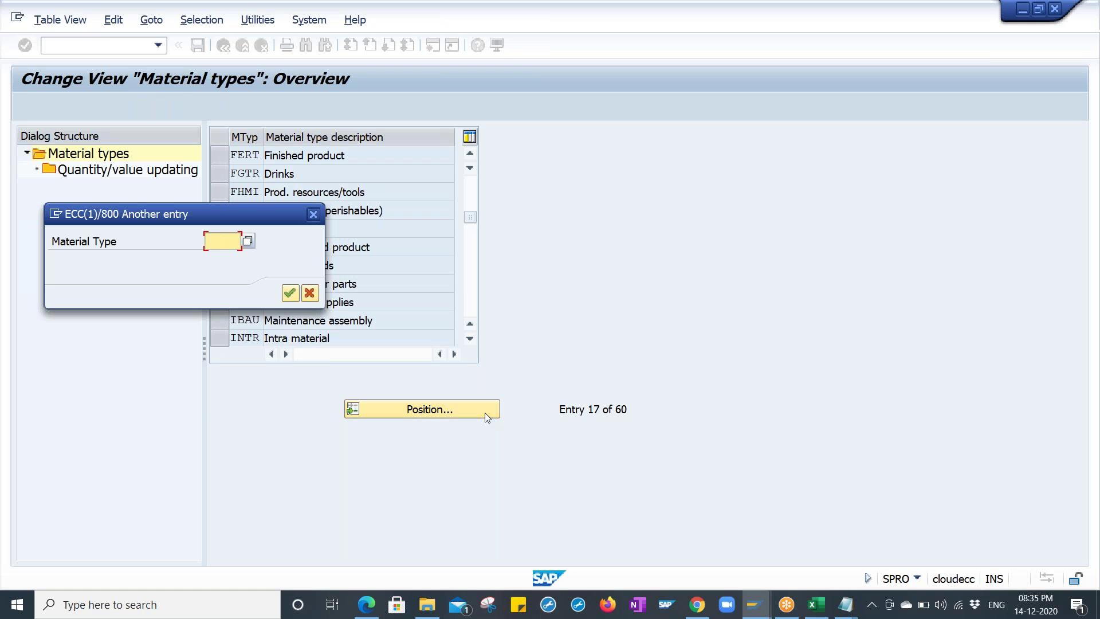
text(ERSA)
key(Return)
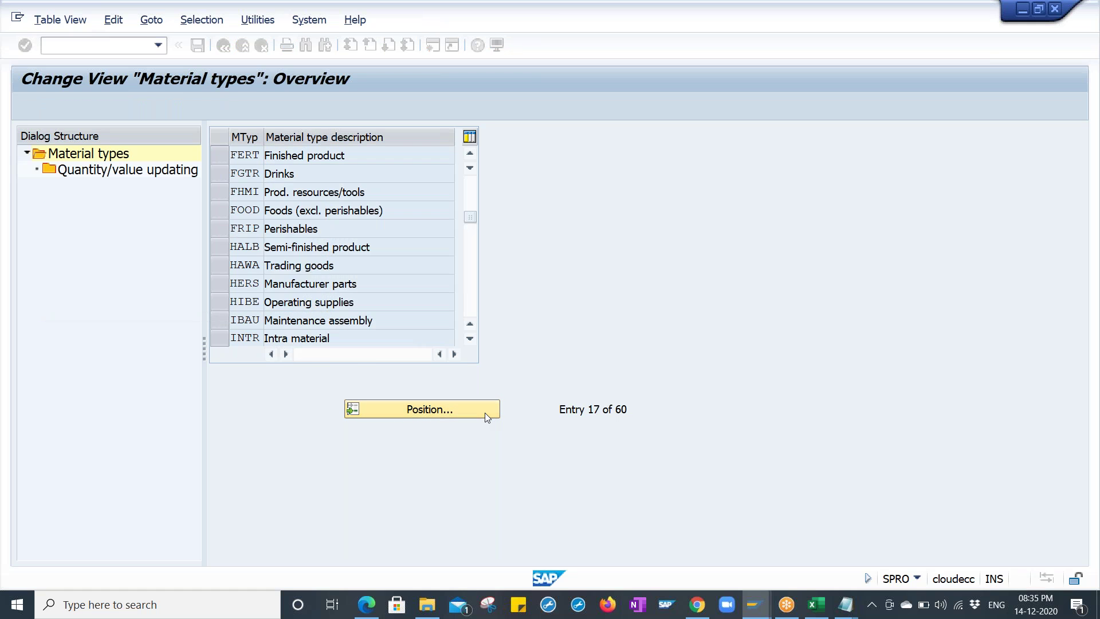
click(485, 413)
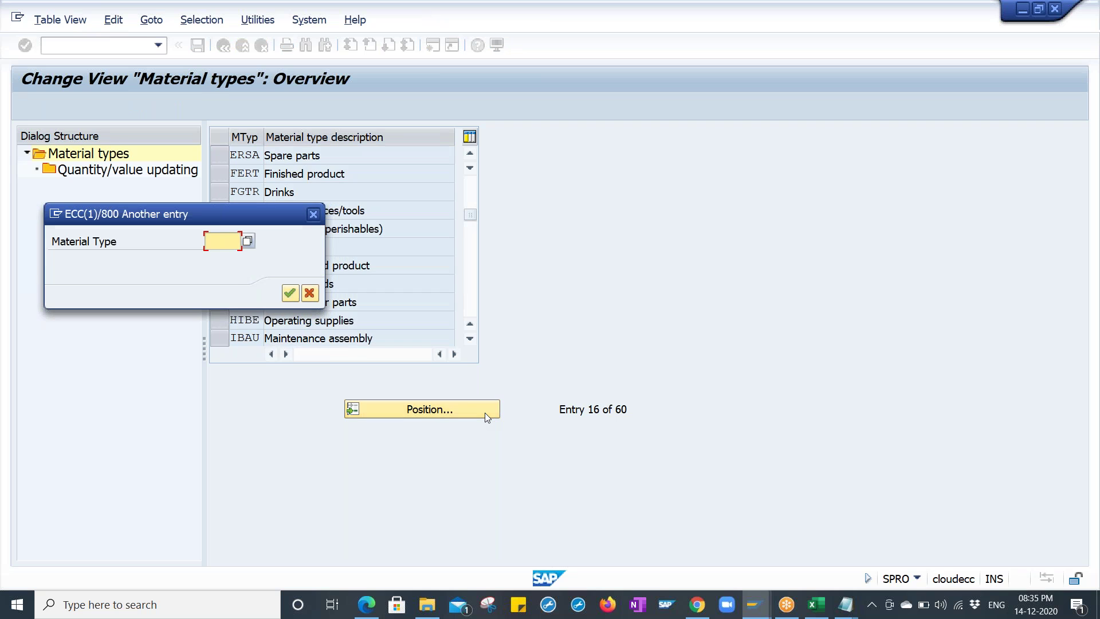
text(ABW)
key(BackSpace)
text(F)
key(Return)
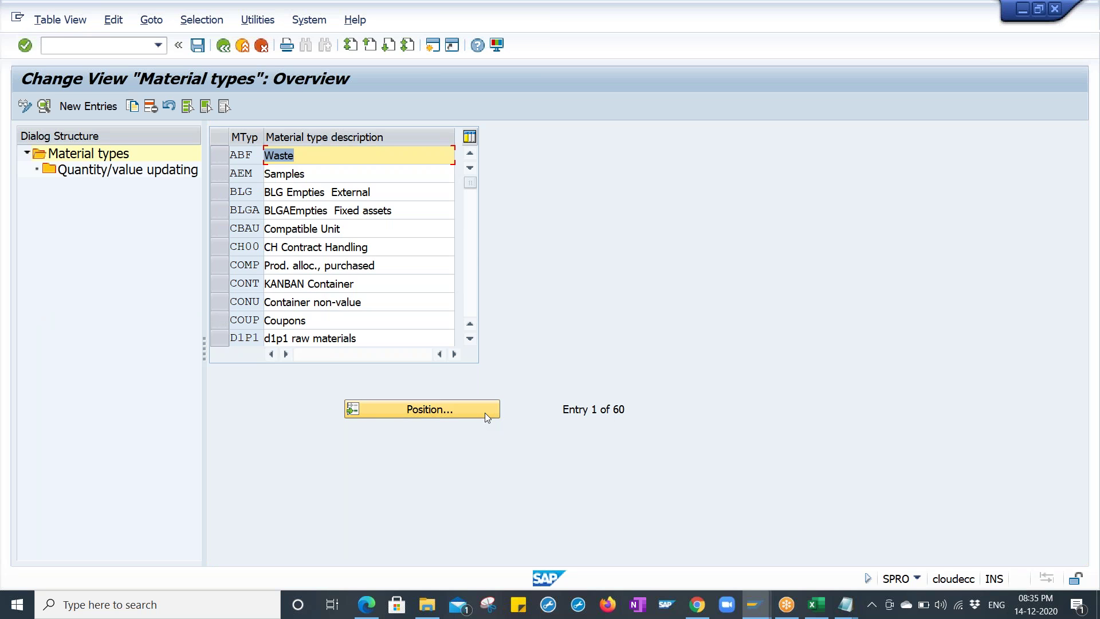
- Locate the pipeline material type in the list by positioning to PIP
click(484, 412)
text(PIP)
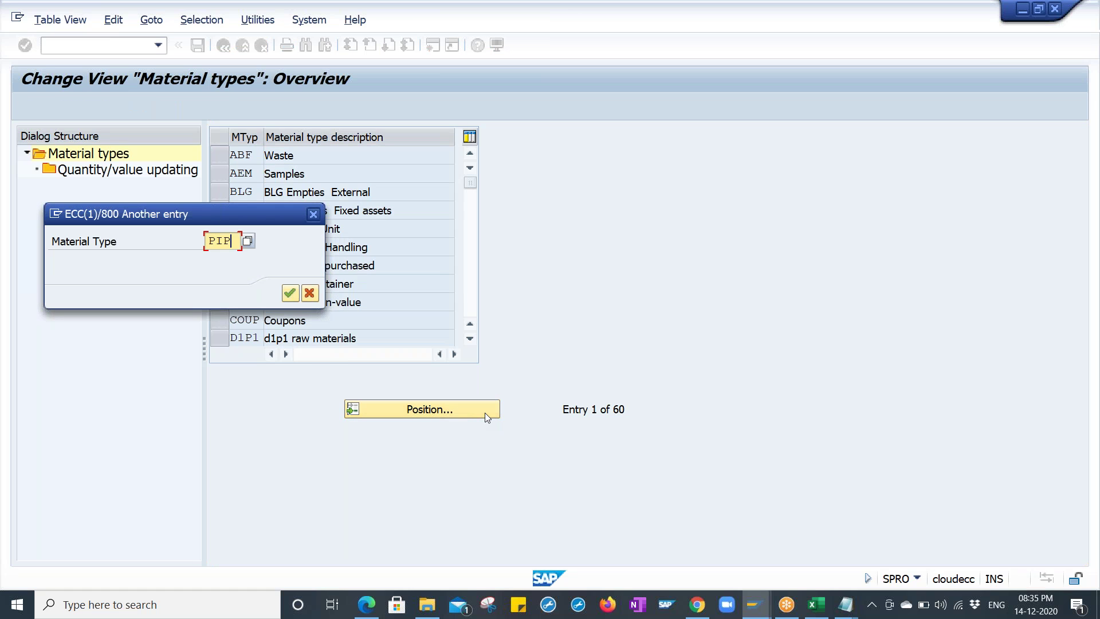
key(Return)
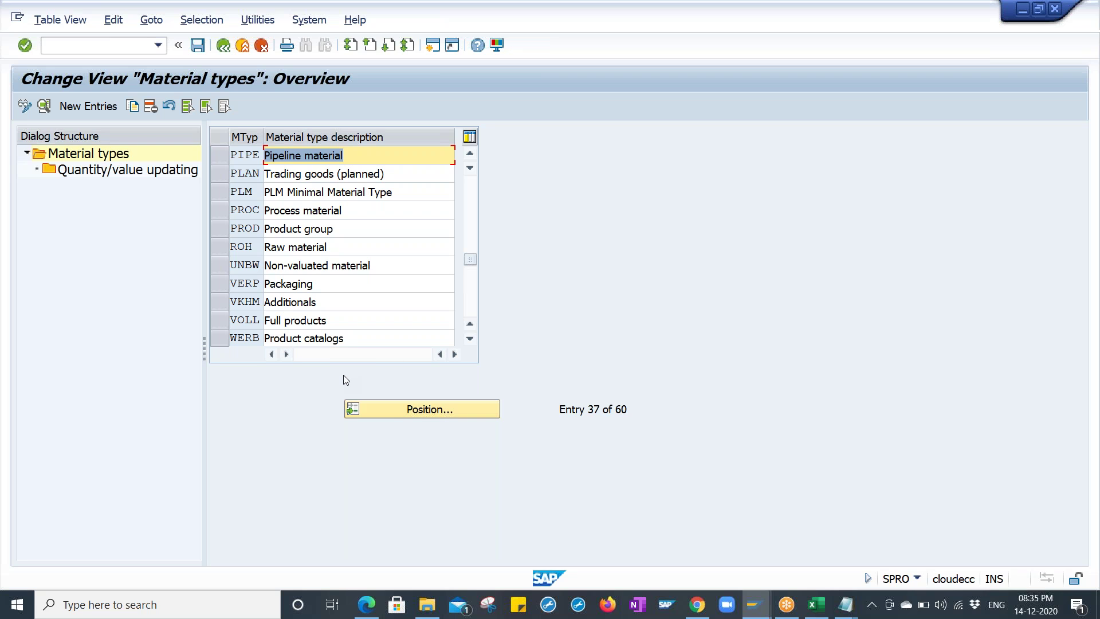
- Find material type ROH in the list and open its details
click(388, 410)
text(ROH)
key(Return)
click(222, 155)
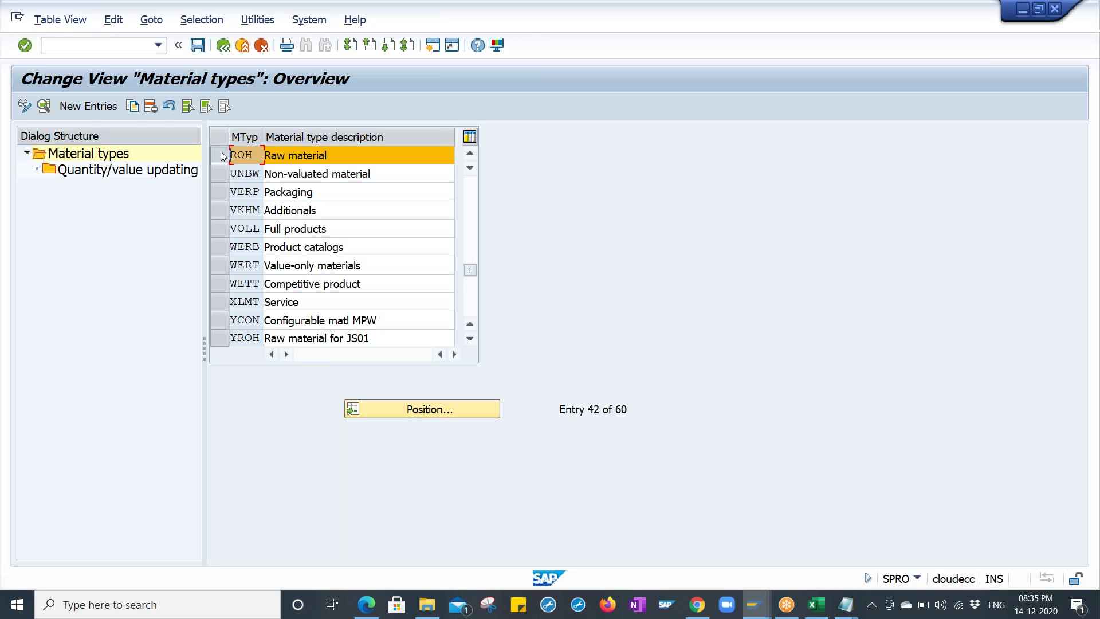
click(48, 112)
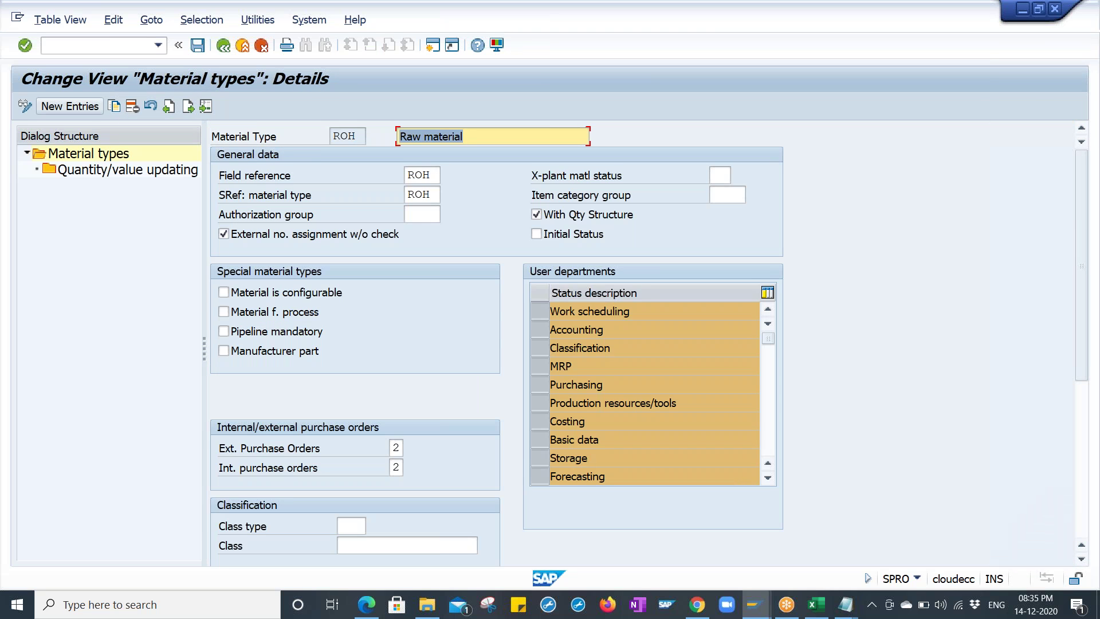
- Examine the ROH description, field reference, SRef material type and external number assignment setting in the general data
click(479, 134)
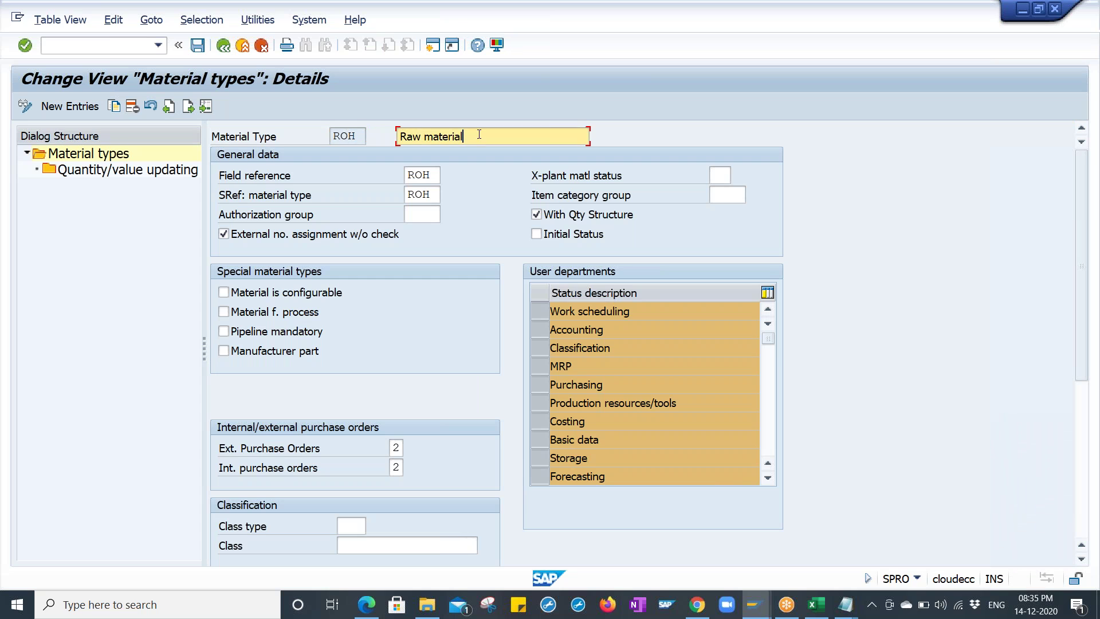
click(347, 138)
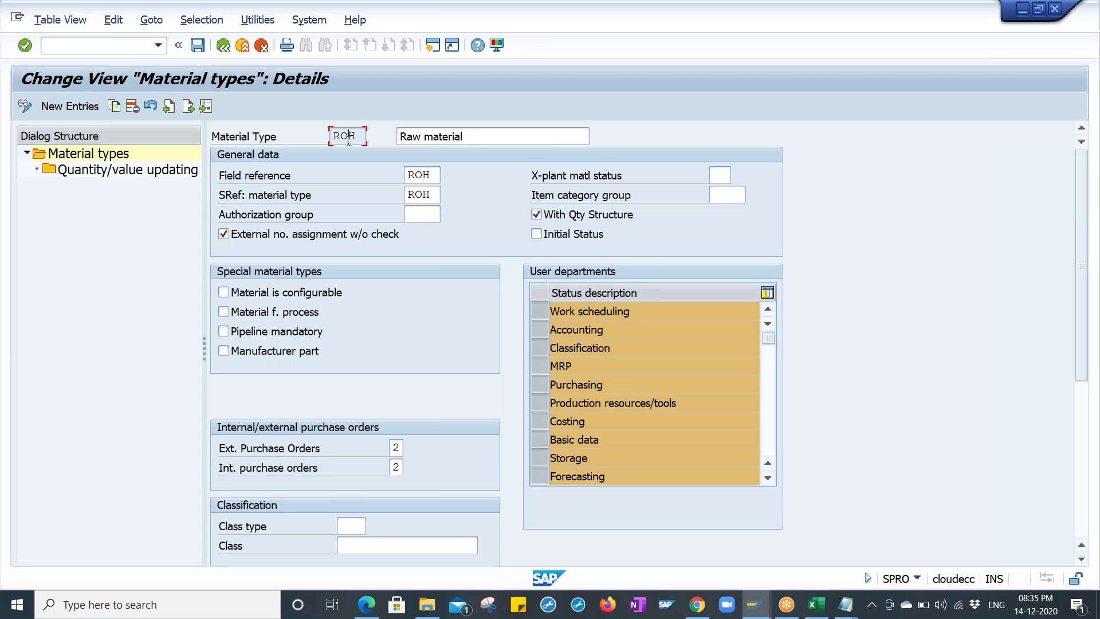
click(473, 138)
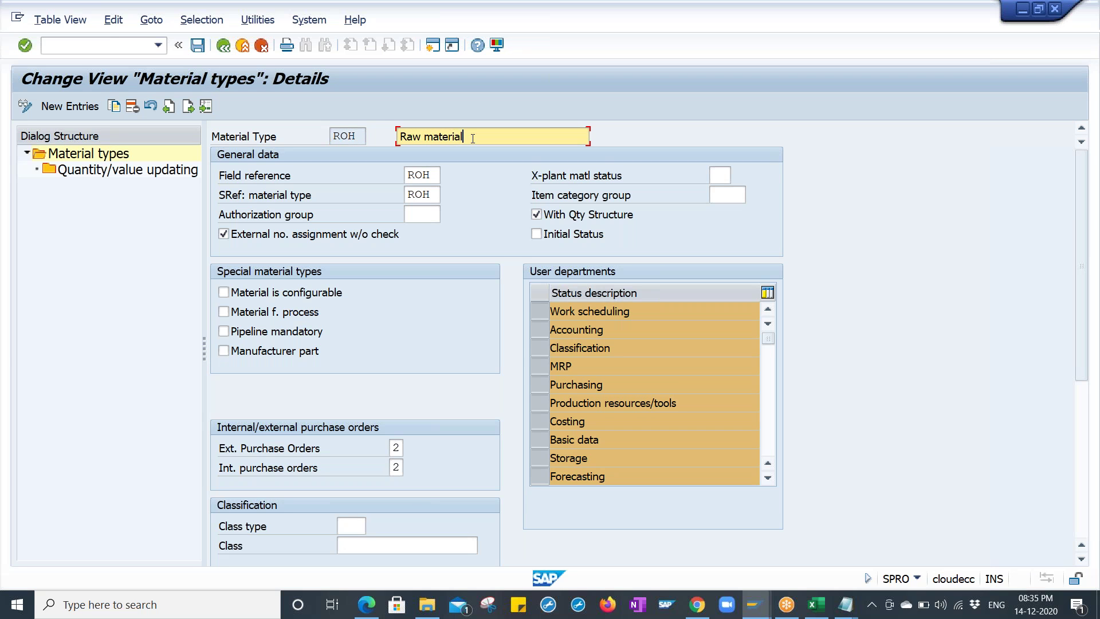
click(424, 175)
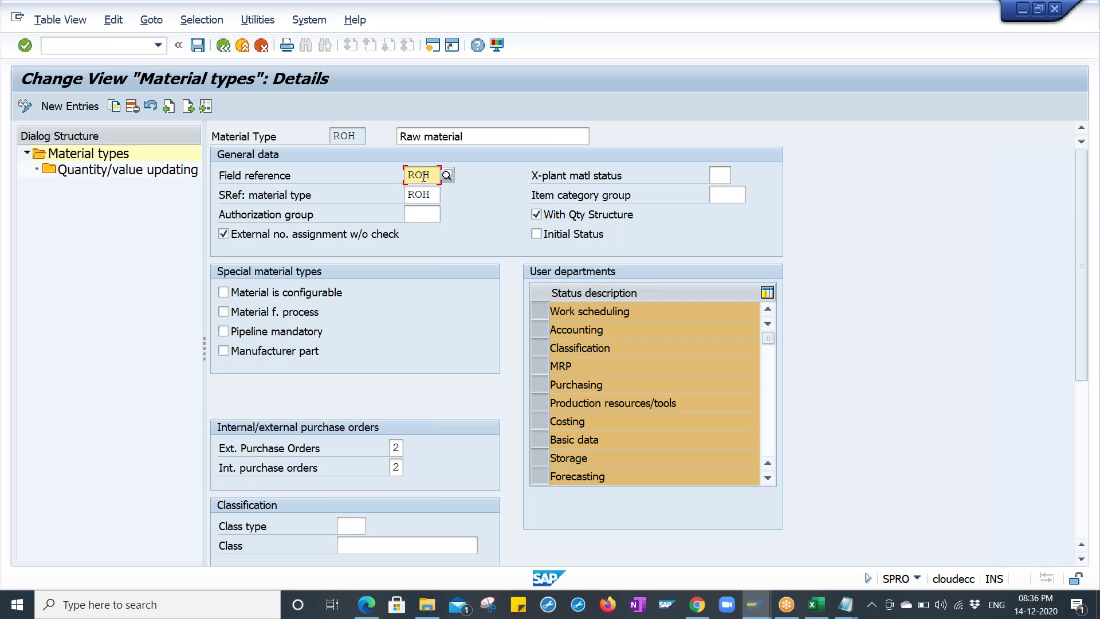
drag(424, 176, 393, 176)
drag(426, 194, 379, 197)
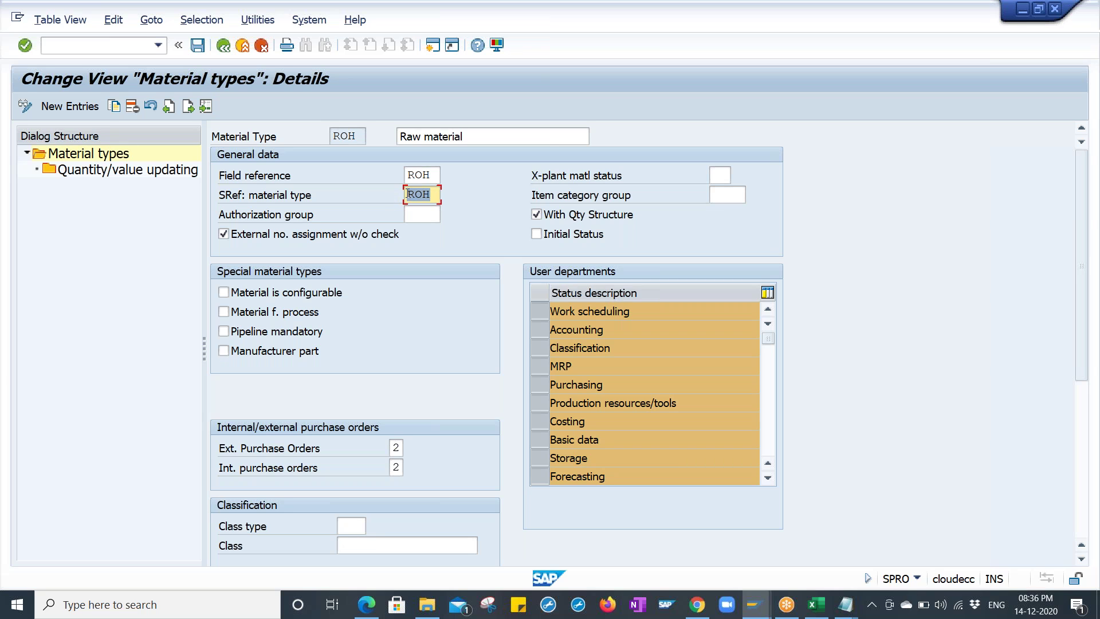
click(324, 238)
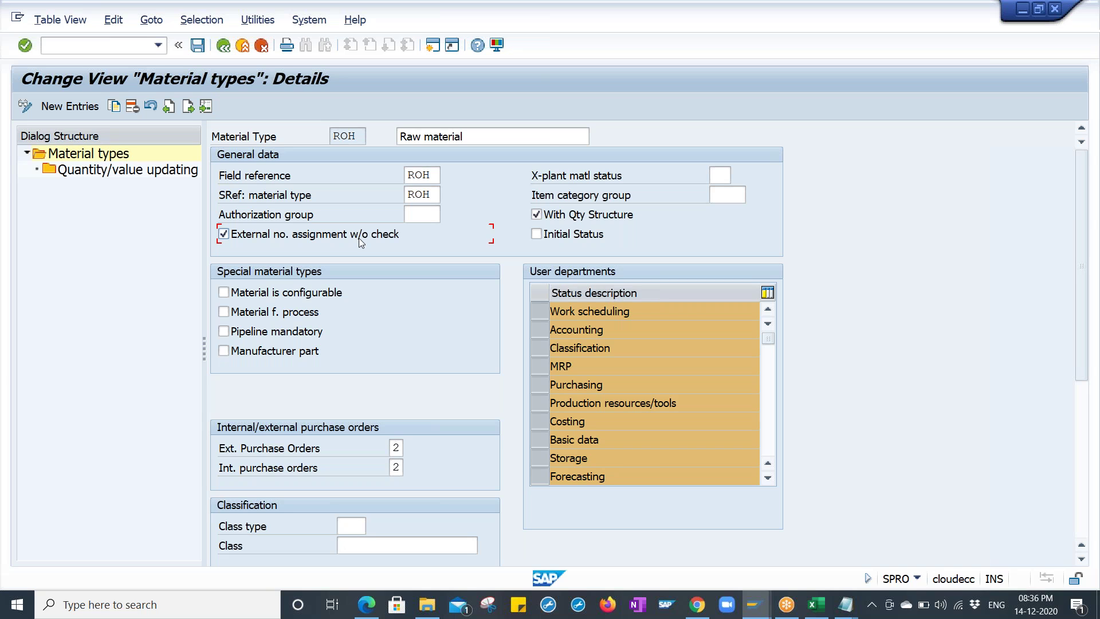
- Examine the material type code, X-plant material status and item category group fields of ROH
click(348, 135)
click(348, 137)
click(727, 174)
click(603, 182)
click(720, 175)
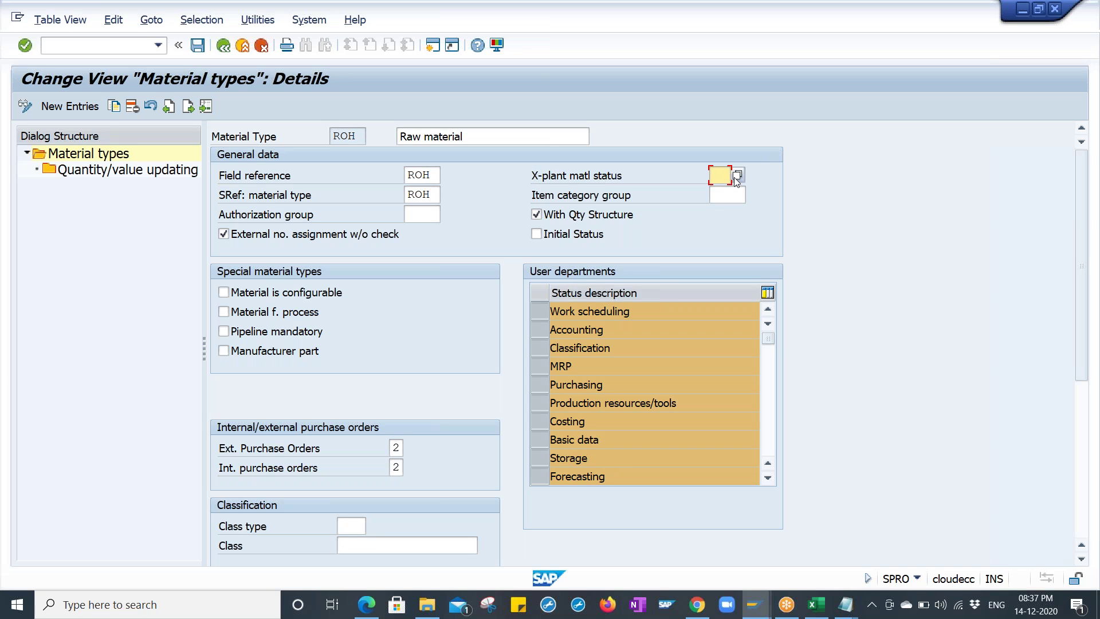
click(729, 195)
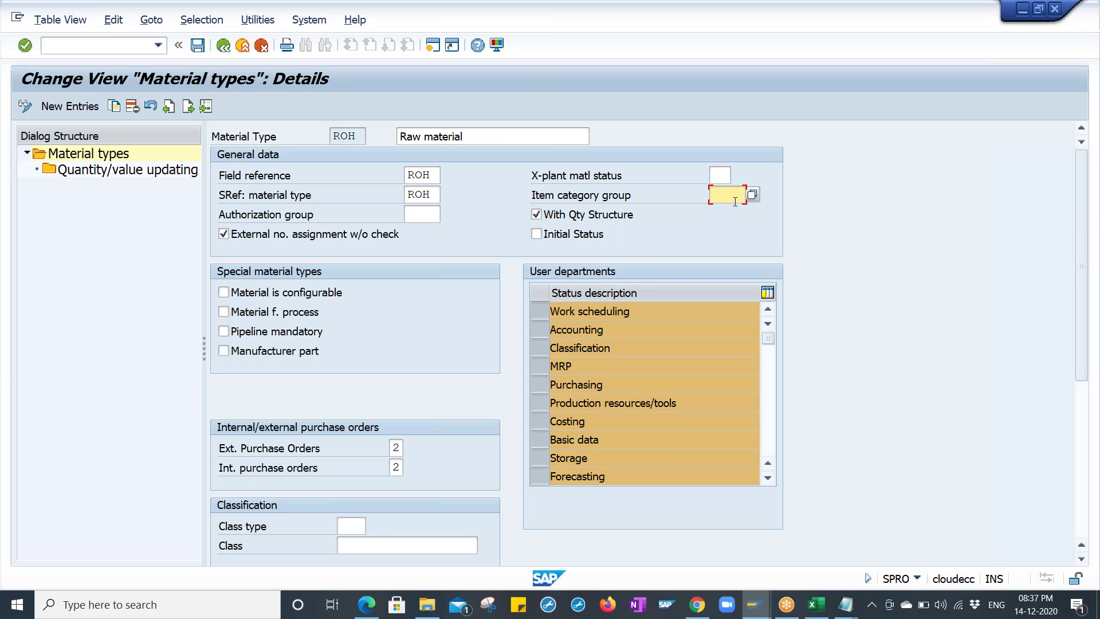
click(723, 176)
key(Tab)
- Set the X-plant material status of ROH to 01, Blocked for Procmnt/Whse, from the list of possible values
click(718, 173)
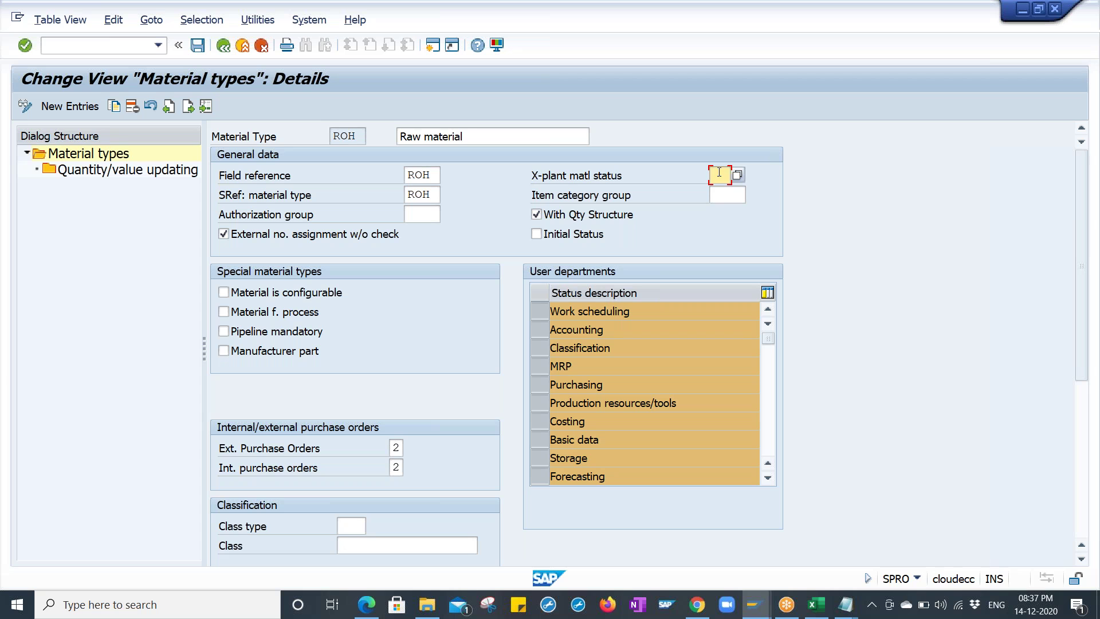
click(737, 174)
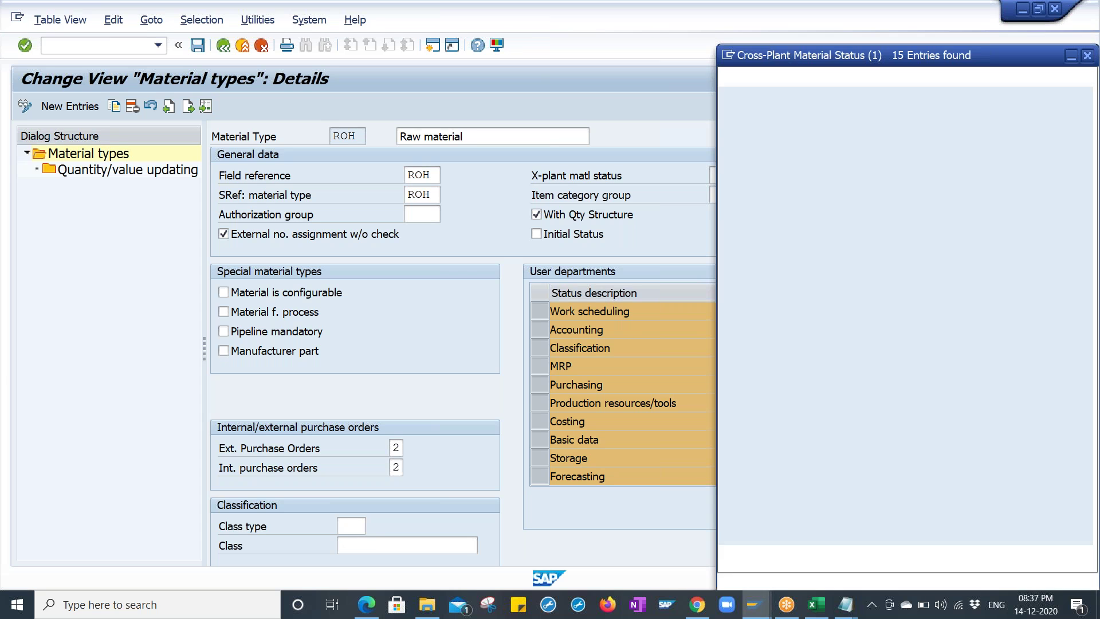
drag(759, 59, 162, 53)
click(165, 164)
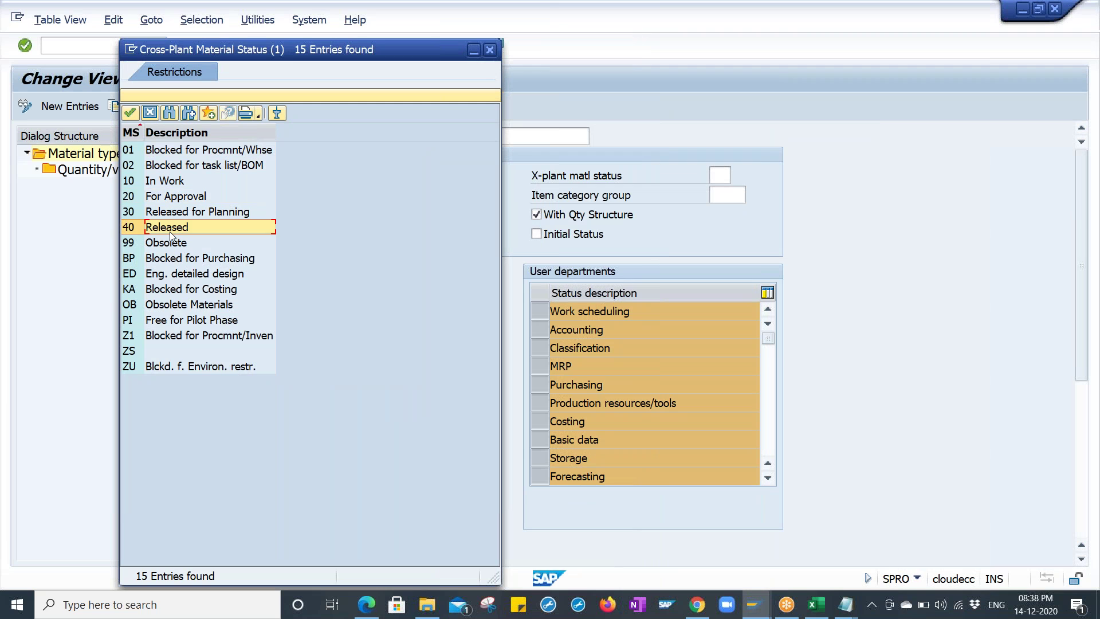
double_click(179, 151)
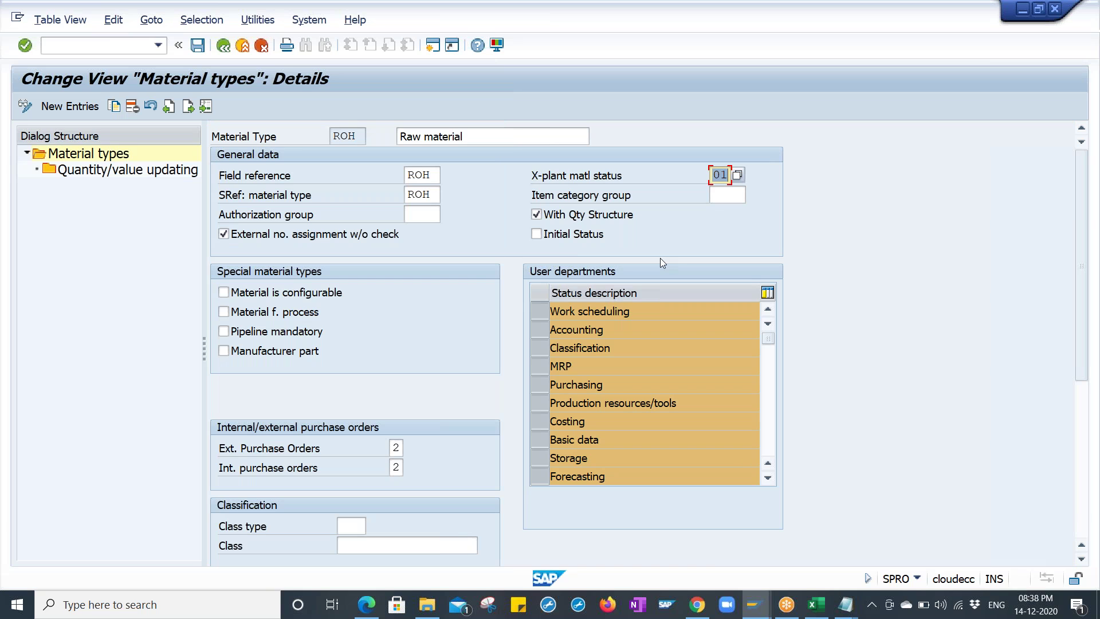
double_click(342, 136)
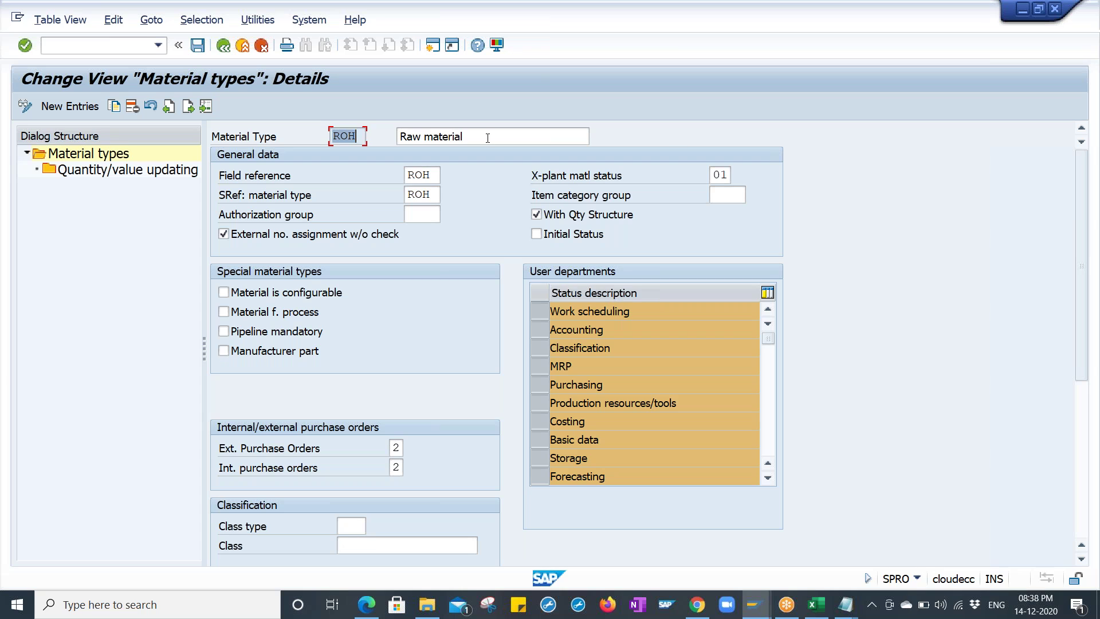
double_click(715, 175)
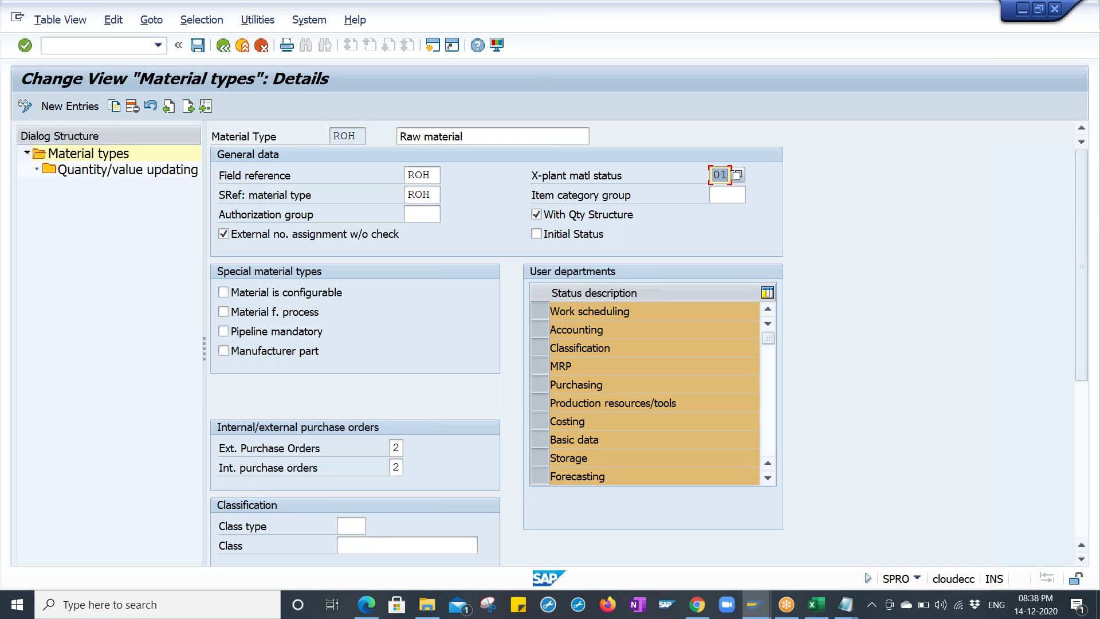
click(732, 197)
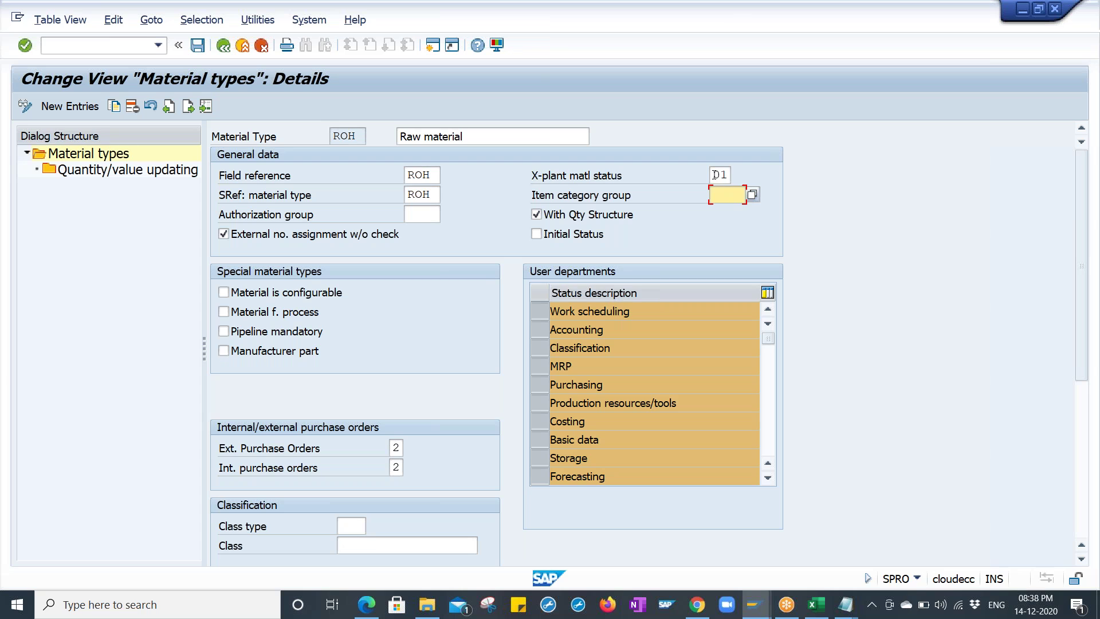
- Clear the X-plant material status of material type ROH
click(713, 176)
key(Delete)
key(Delete)
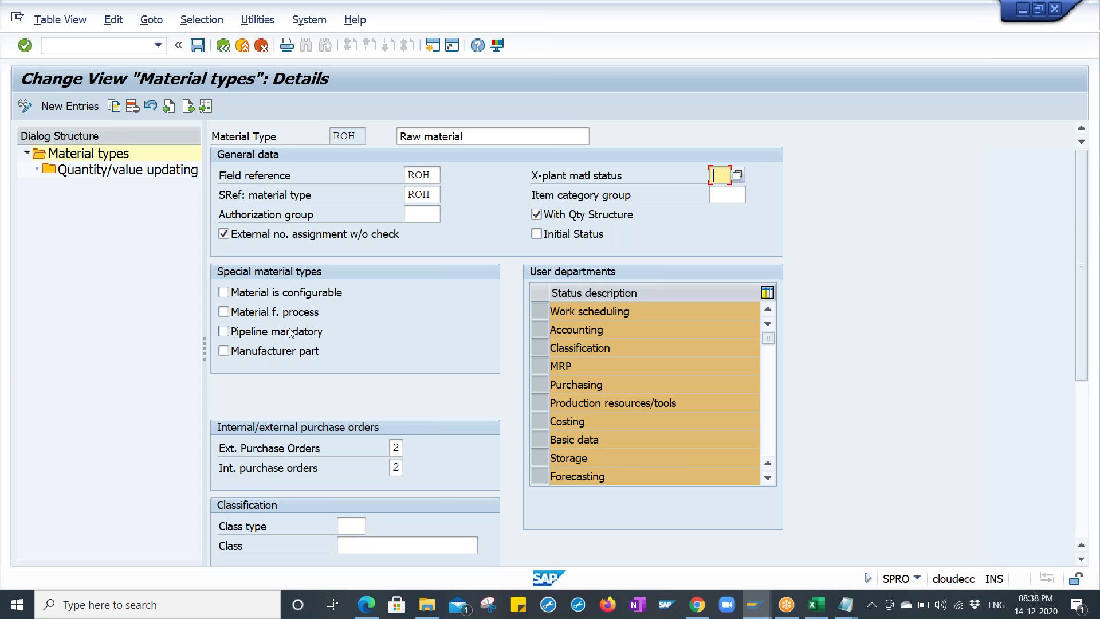
- Return to the material types overview, locate PIPE and open its details to examine the pipeline material settings
click(224, 45)
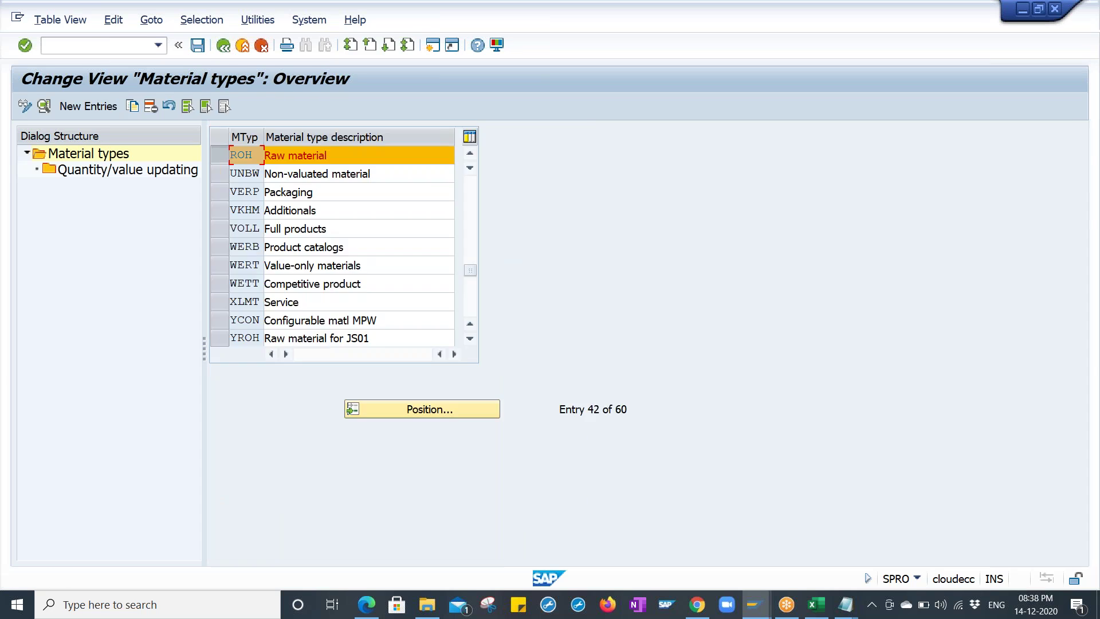
click(381, 414)
text(PIPE)
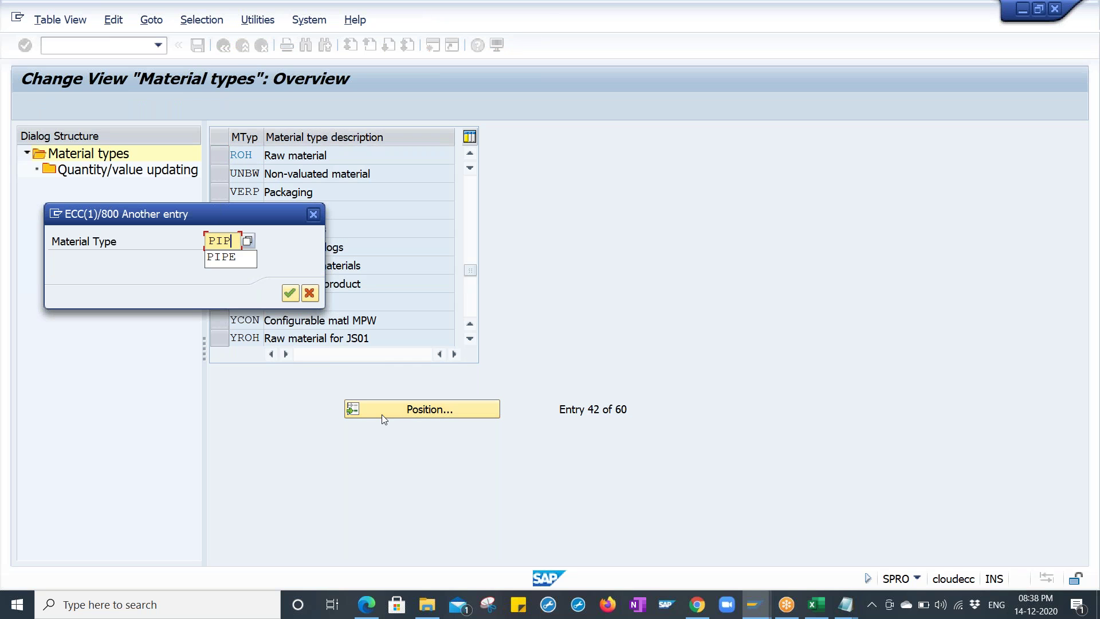
key(Return)
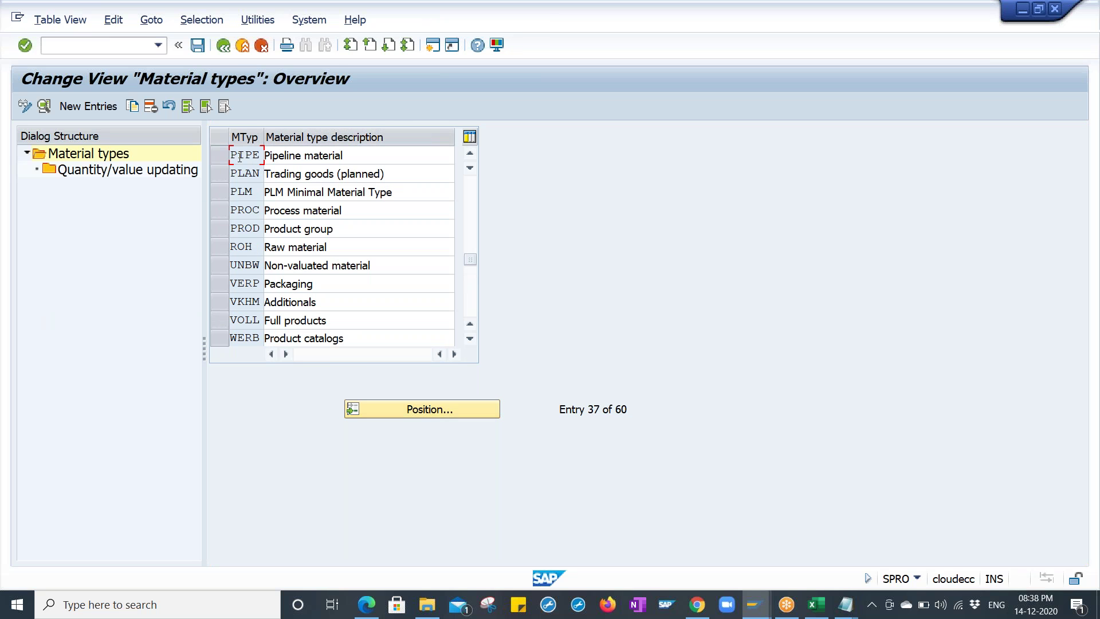
double_click(298, 155)
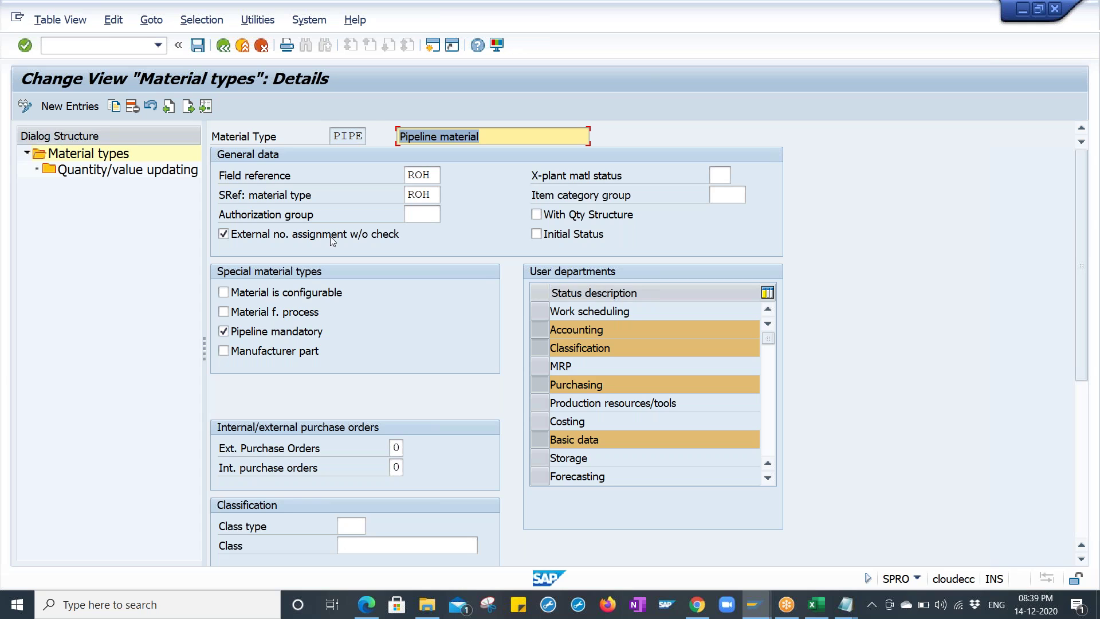
click(337, 136)
drag(337, 137, 365, 136)
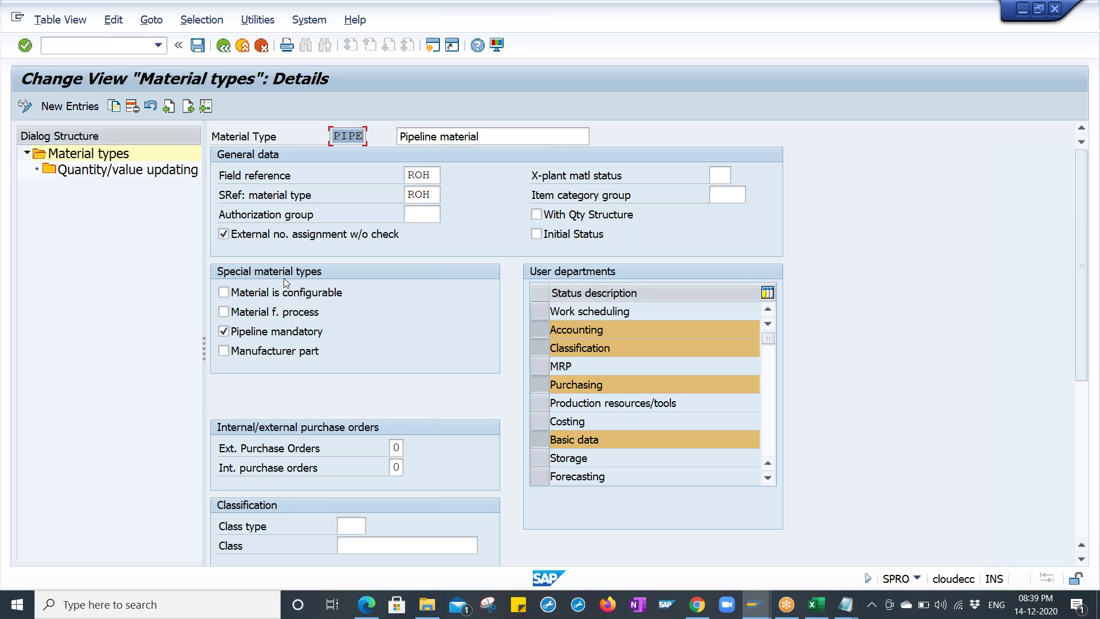
- Go back to the material types overview, locate ROH and reopen its details
click(224, 46)
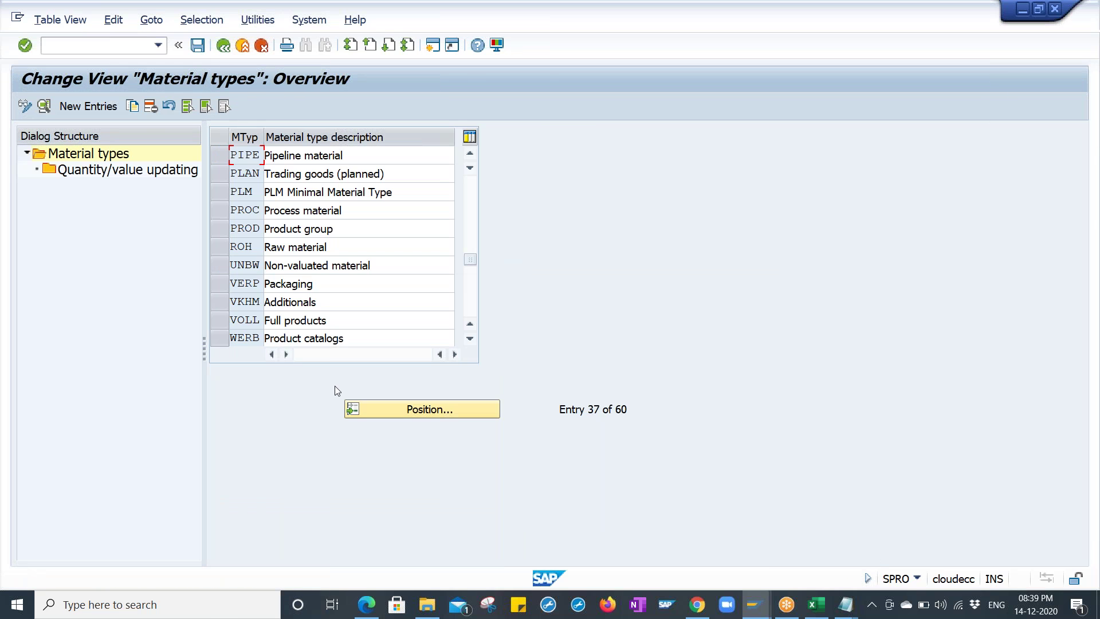
click(367, 405)
text(OR)
key(BackSpace)
key(BackSpace)
text(ROH)
key(Return)
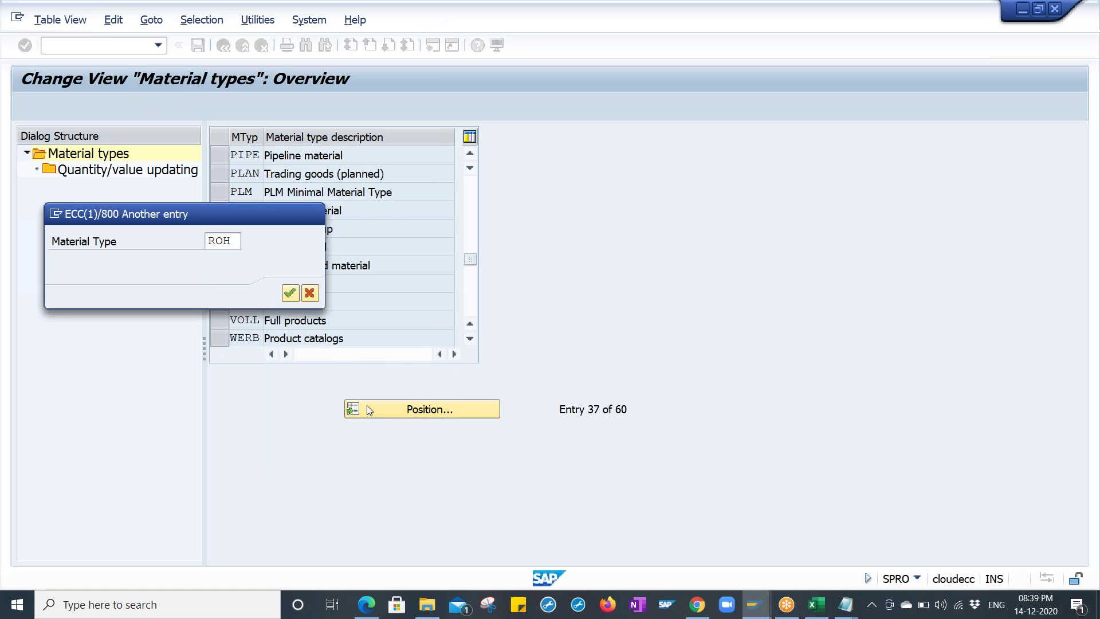
click(216, 156)
click(44, 112)
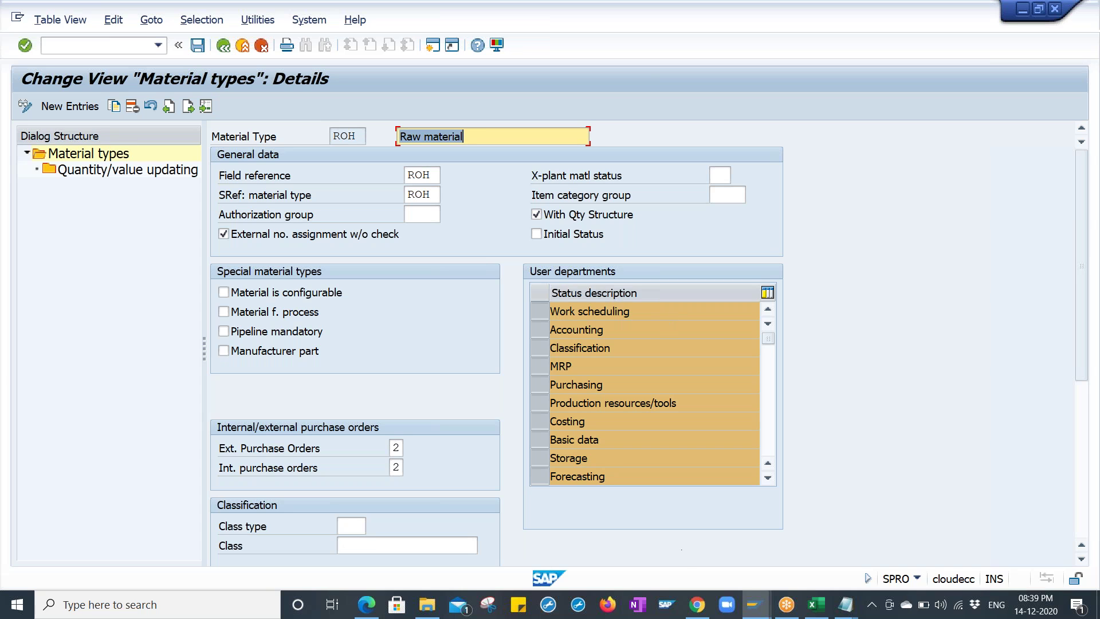
- Review the user departments assigned to ROH, from Work scheduling down to Plant stocks
click(543, 312)
click(542, 313)
click(768, 477)
click(767, 477)
click(768, 477)
click(767, 477)
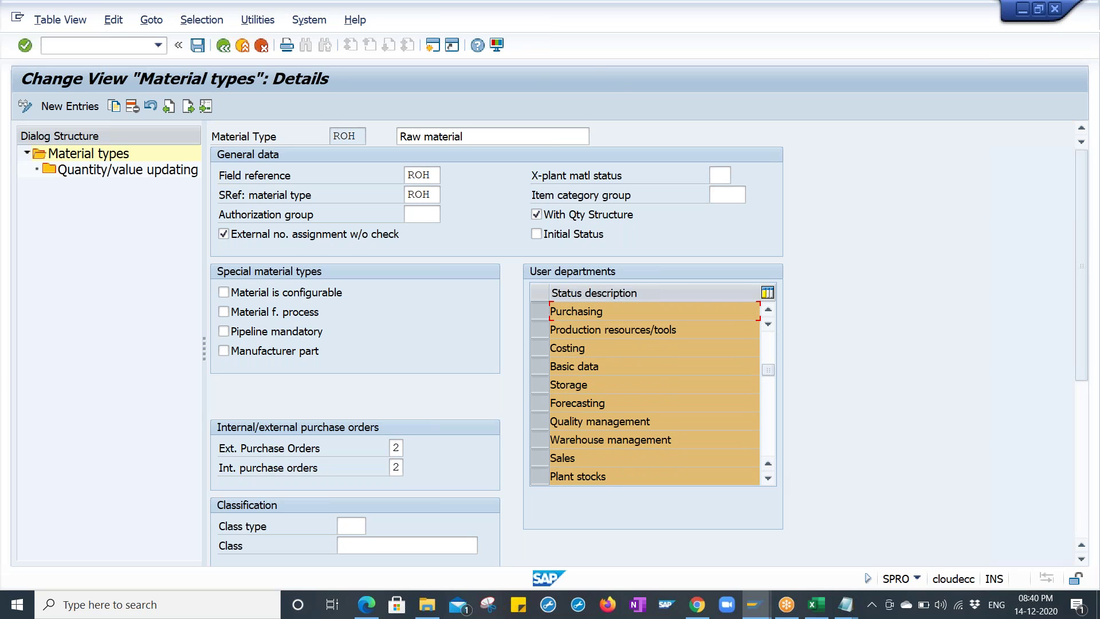
- Start transaction MM01 in a new session and set industry sector M Mechanical Engineering and material type ROH Raw material
click(111, 45)
text(/OMM01)
key(Return)
key(Tab)
key(m)
key(Tab)
text(ro)
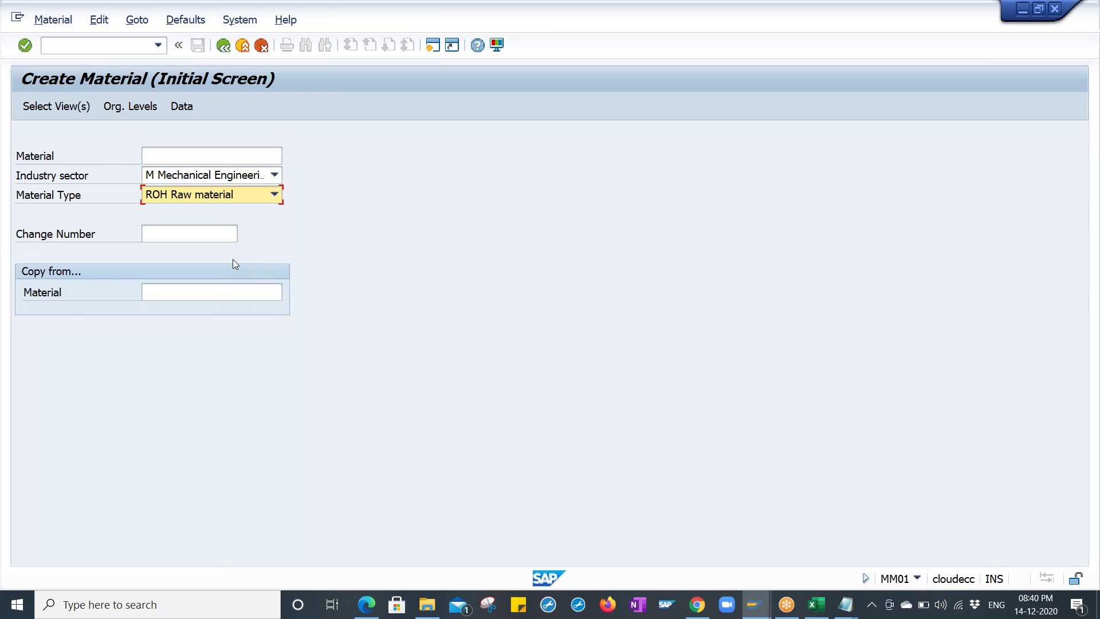
click(103, 181)
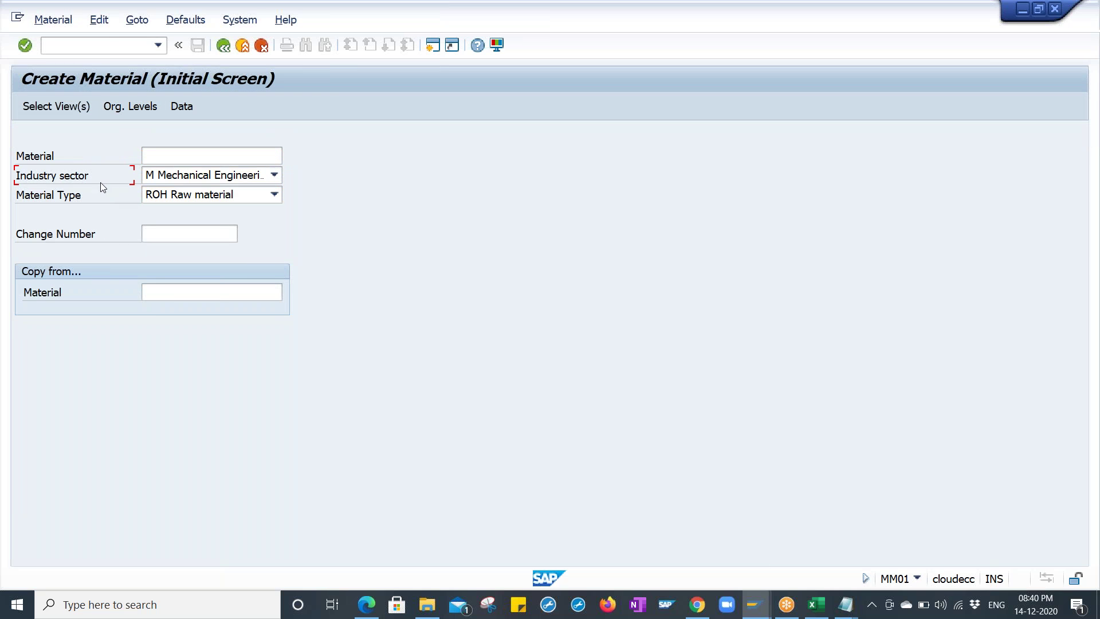
- Display the selectable views for the new ROH material and locate Work Scheduling in the list
click(63, 112)
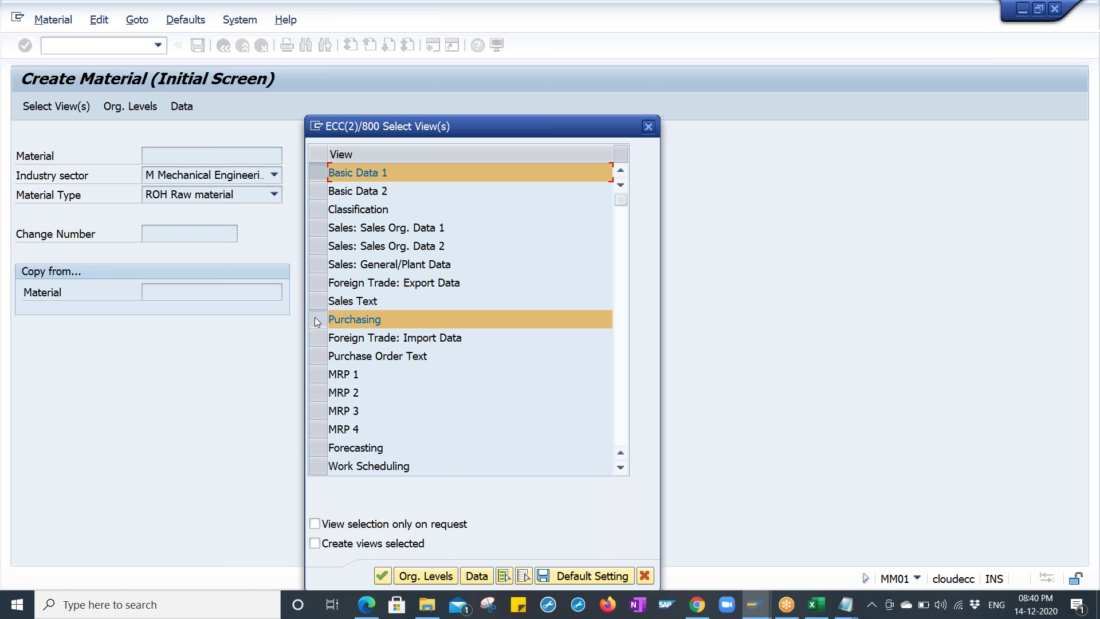
click(620, 466)
click(620, 466)
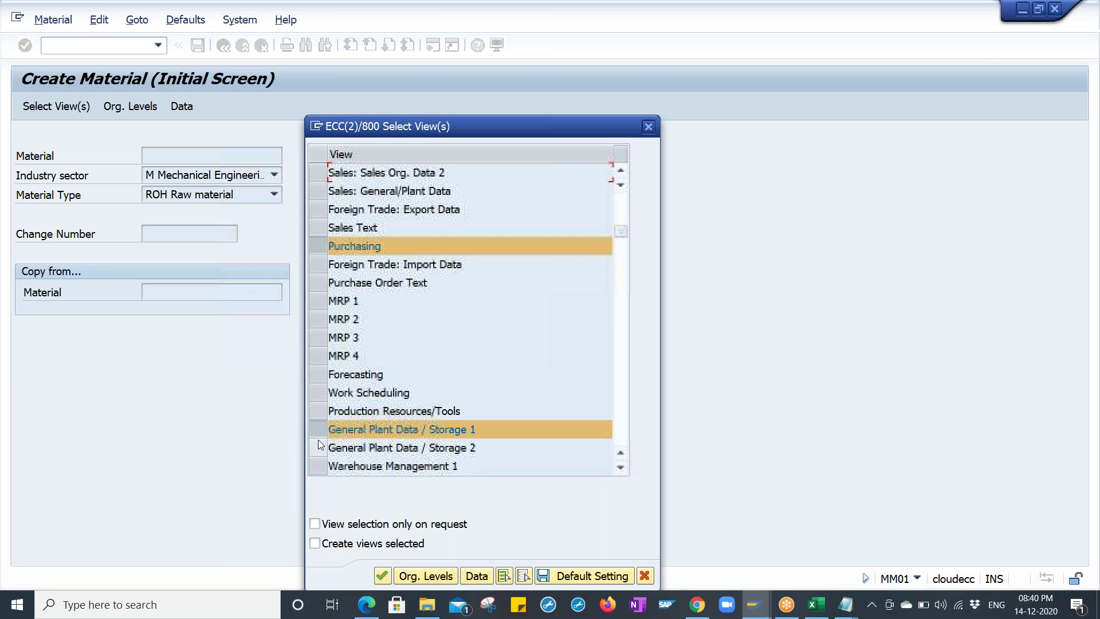
click(322, 391)
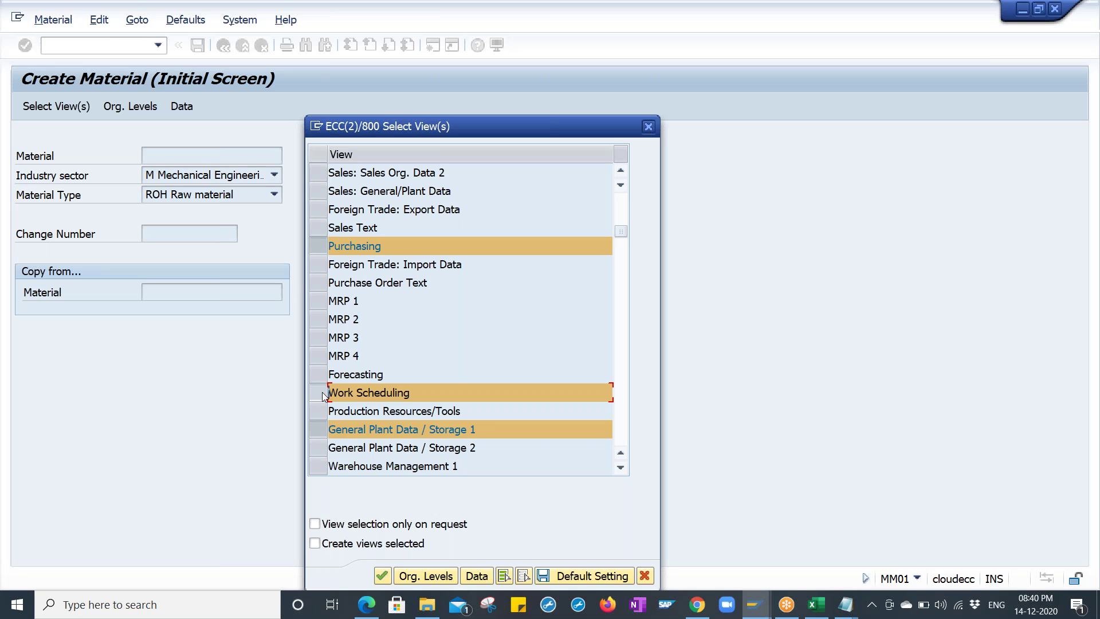
click(322, 394)
click(323, 394)
- Switch to the ROH material type details, deselect the Work scheduling user department and save to the proposed customizing request
click(755, 604)
click(699, 541)
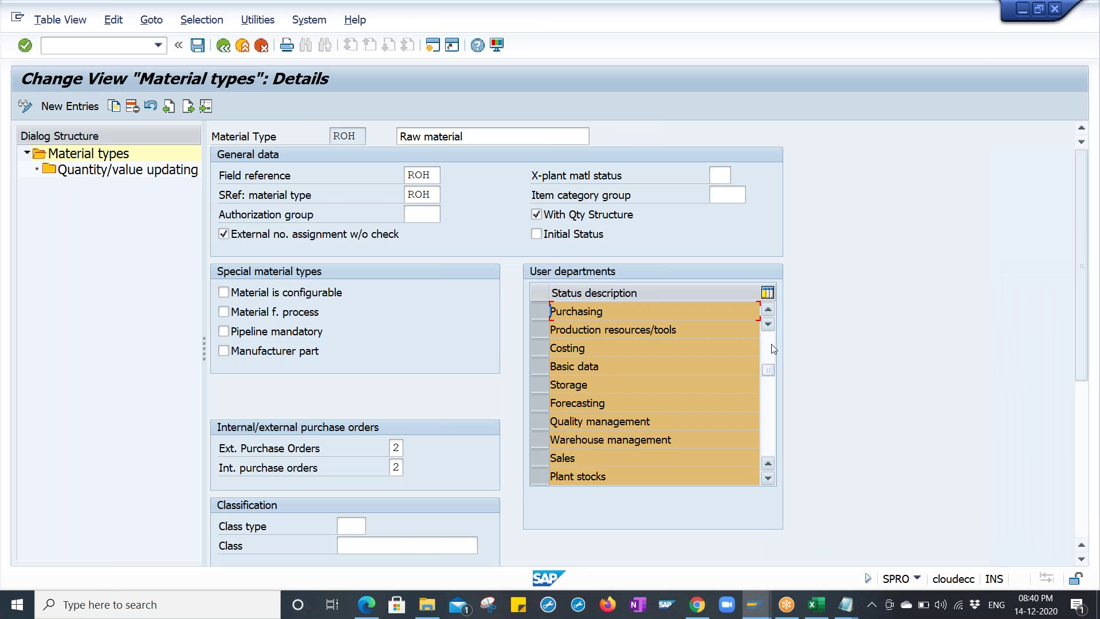
click(768, 310)
click(768, 310)
click(768, 310)
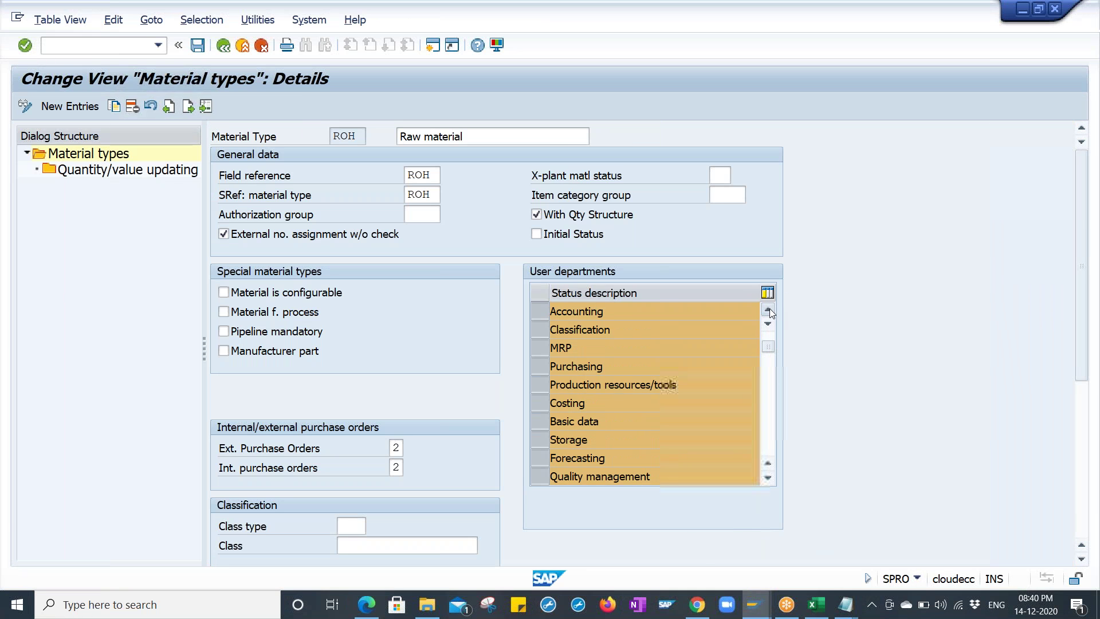
click(768, 310)
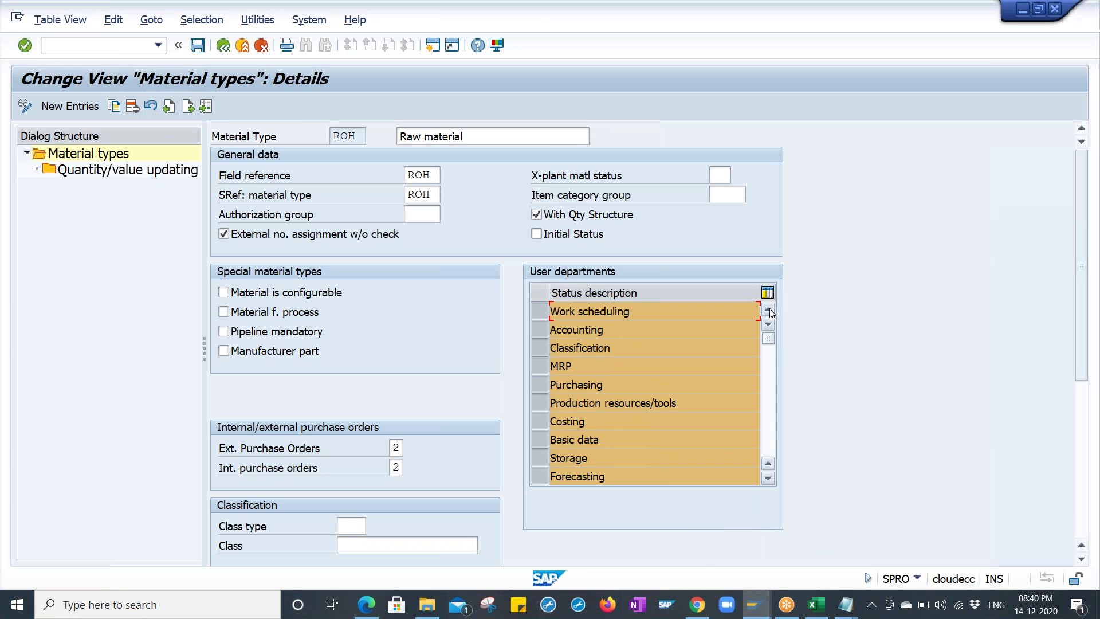
click(544, 312)
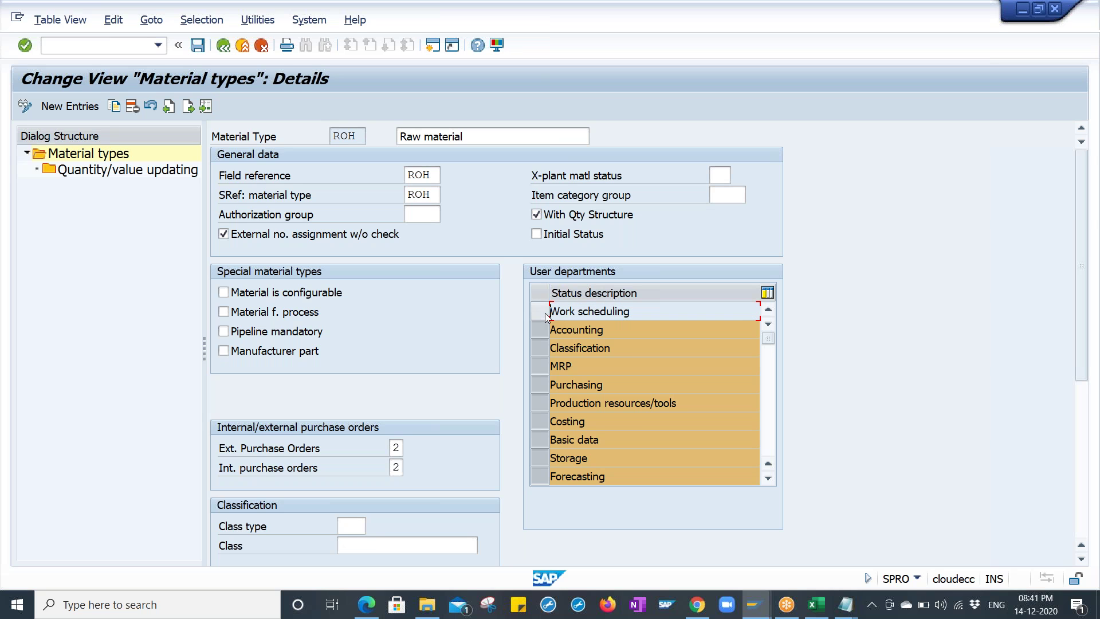
click(198, 46)
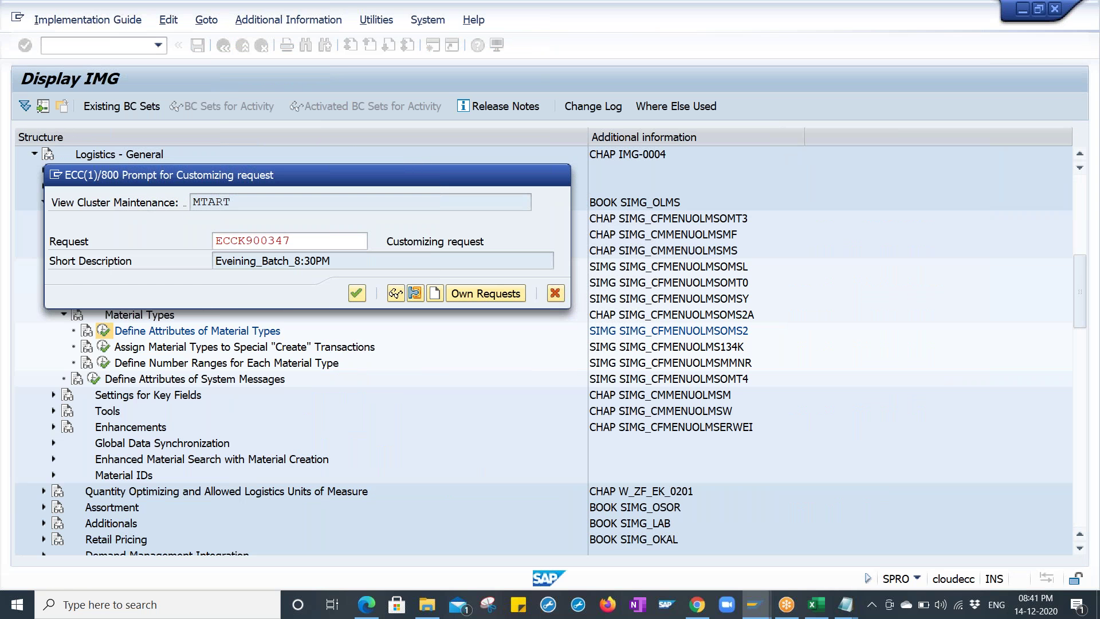
key(Return)
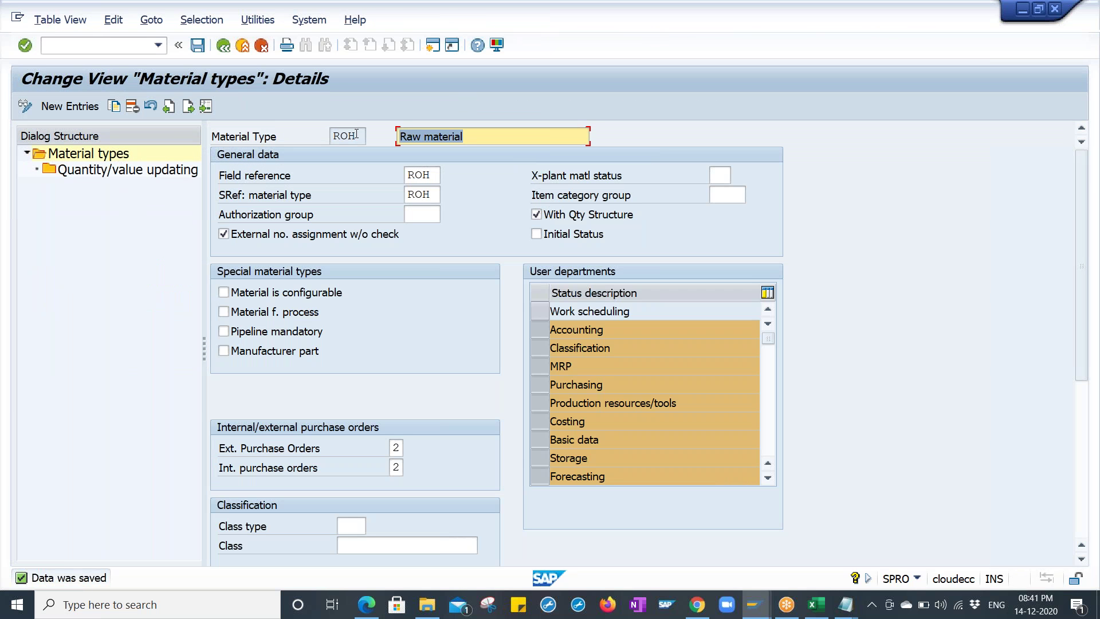
- Return to the Create Material session, close the old view selection, restart MM01 and reopen the view selection for ROH
click(356, 137)
drag(356, 136, 335, 136)
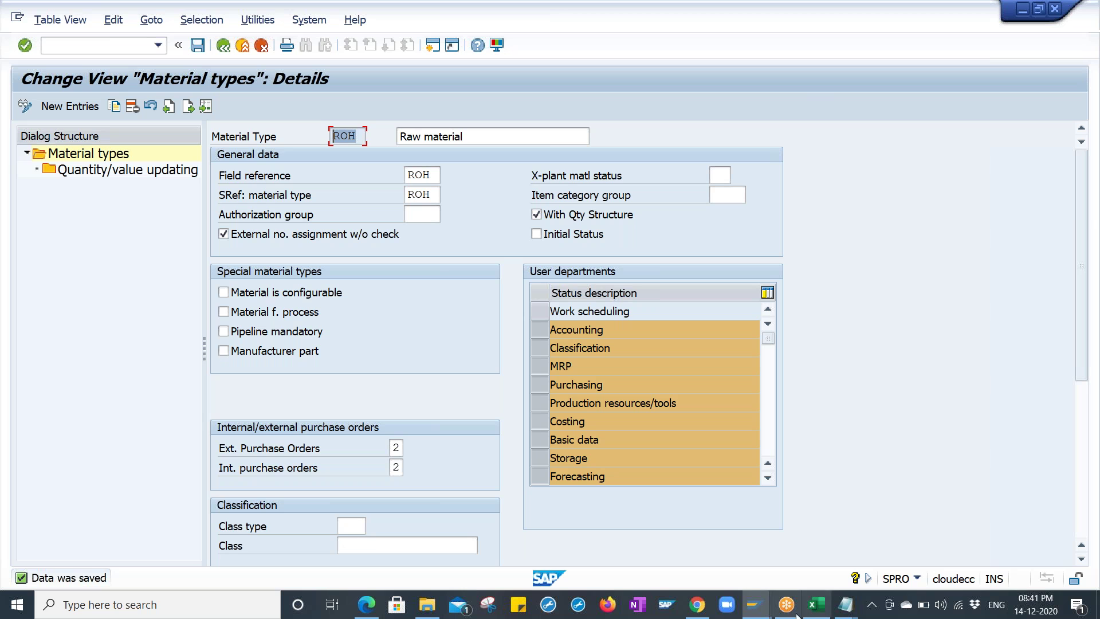
mouse_move(756, 604)
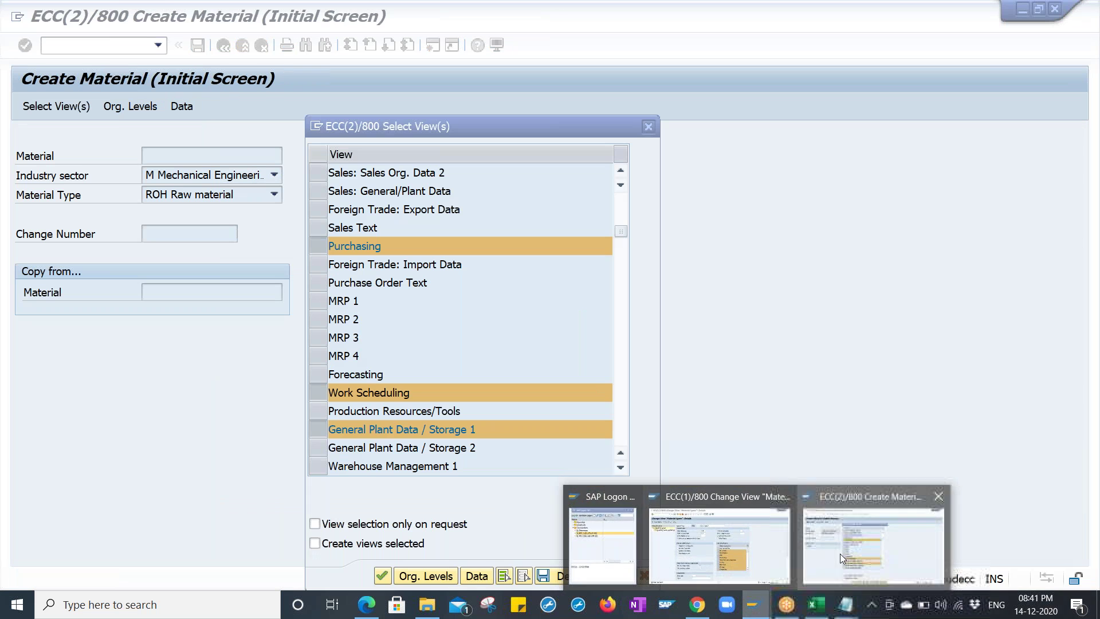
click(839, 553)
click(648, 126)
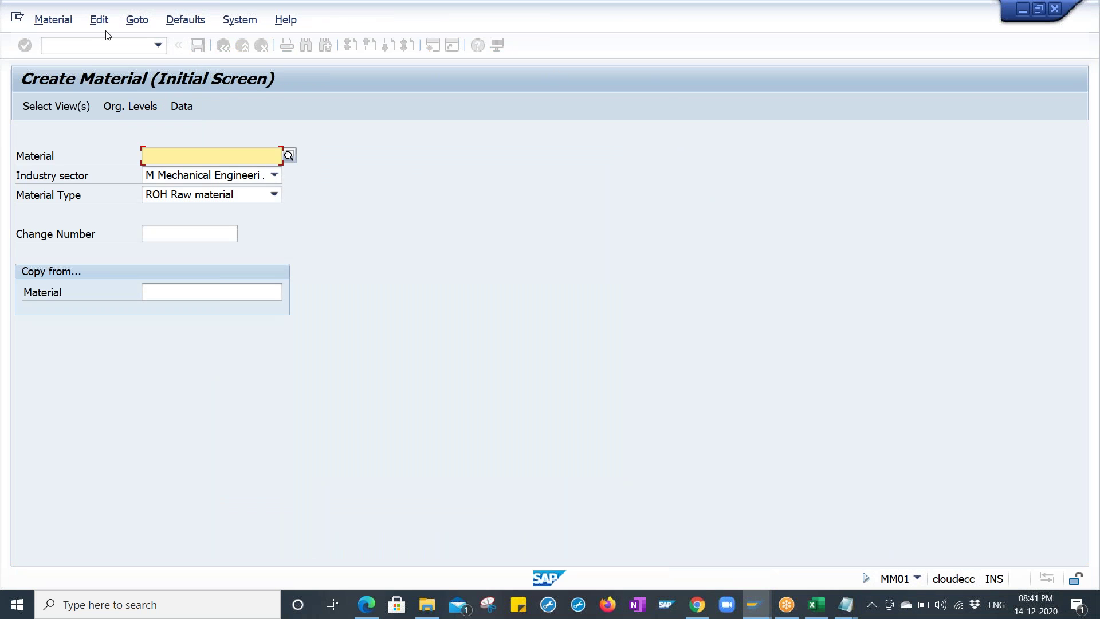
click(98, 45)
text(/NMM01)
key(Return)
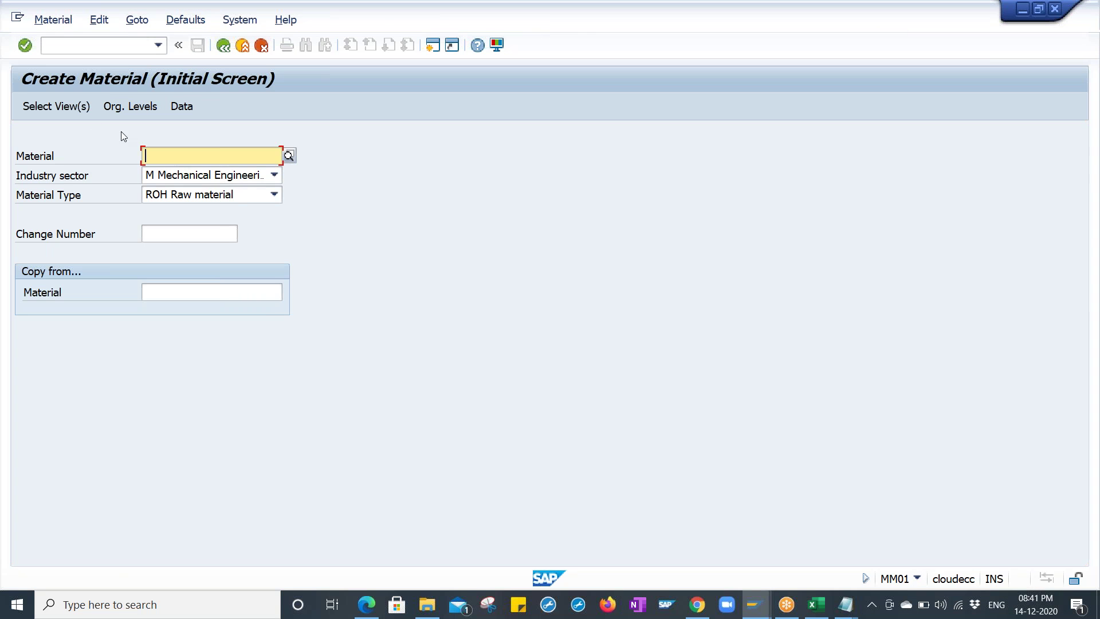
click(87, 110)
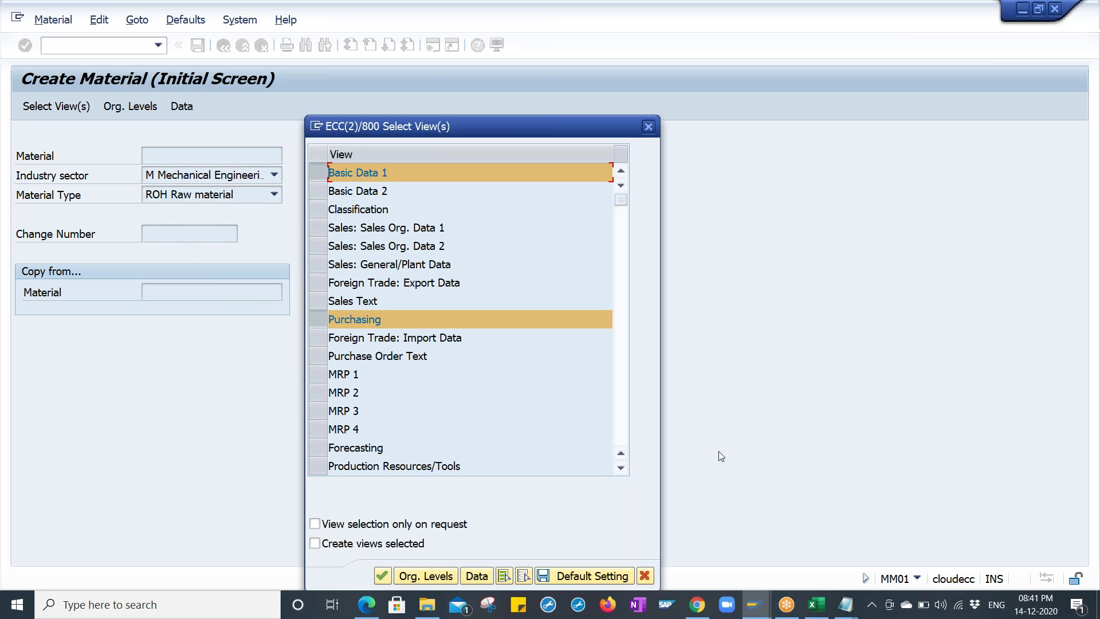
- Examine the full list of views for ROH, checking whether Work Scheduling is still offered
click(621, 470)
click(621, 470)
click(621, 470)
click(620, 470)
click(620, 469)
click(620, 470)
click(621, 470)
click(621, 470)
click(621, 470)
click(620, 470)
click(621, 470)
click(621, 470)
click(621, 470)
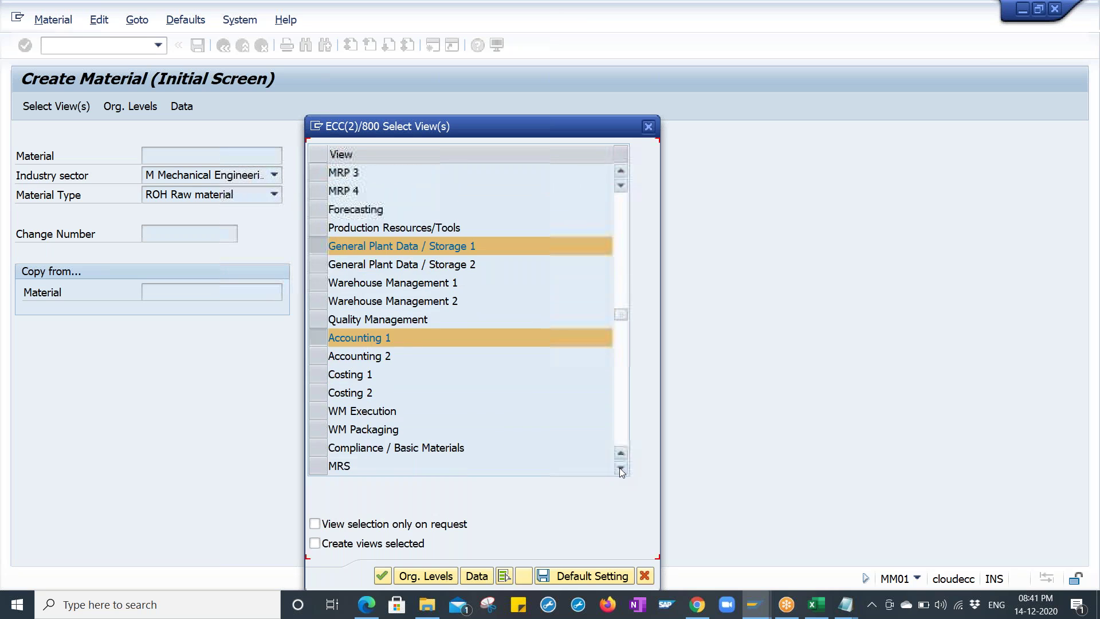
click(621, 469)
click(621, 470)
click(624, 246)
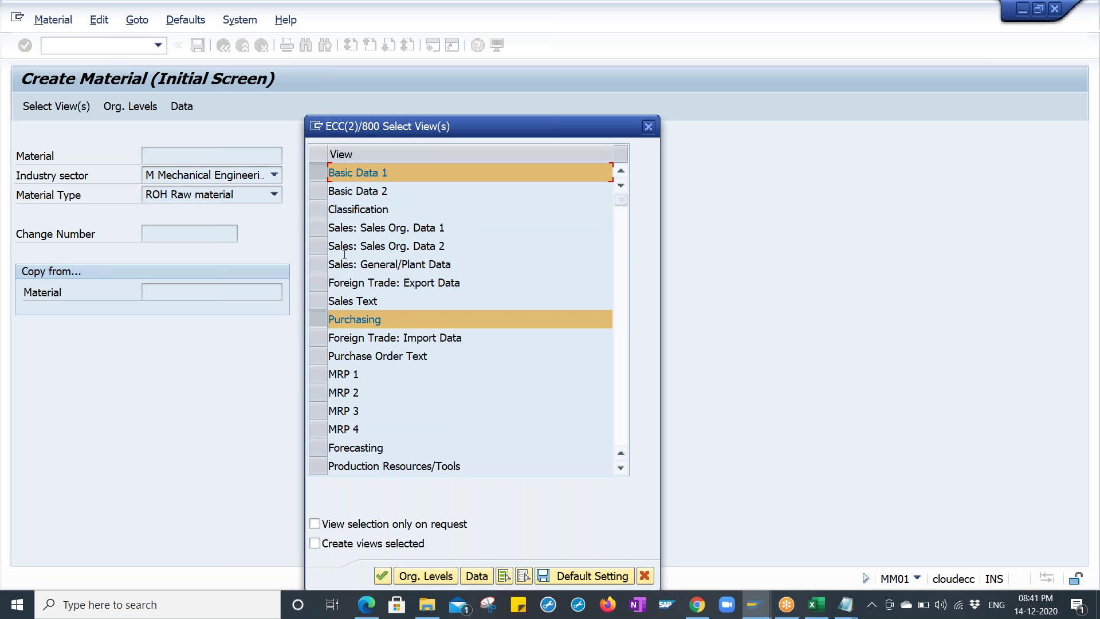
- Switch to the ROH material type details, reselect the Work scheduling user department and save the change
click(755, 604)
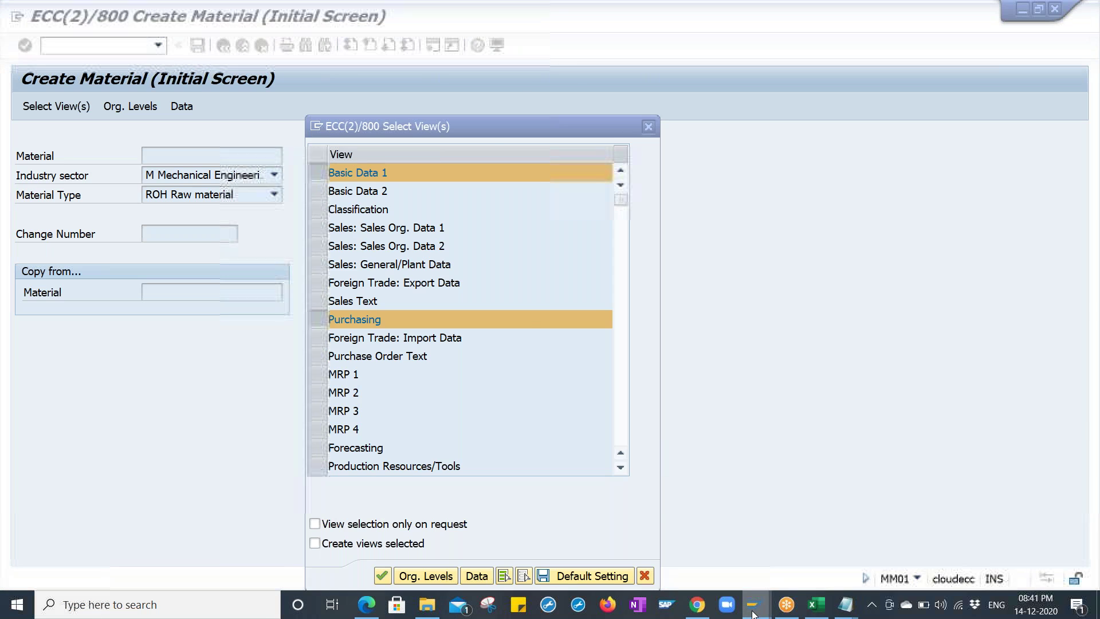
mouse_move(786, 543)
click(771, 540)
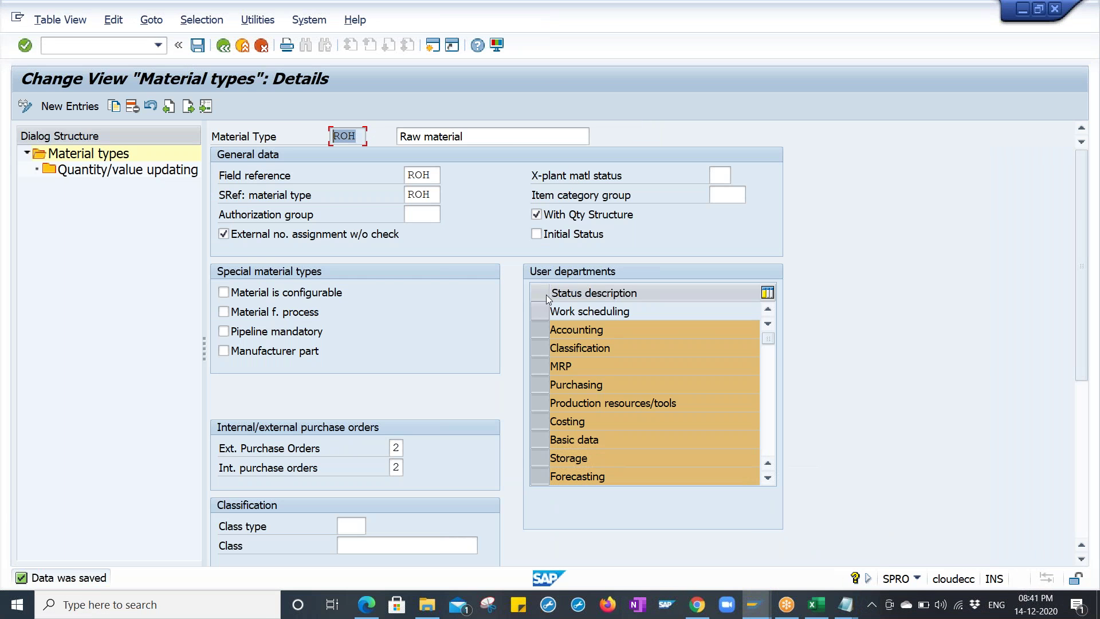
click(545, 310)
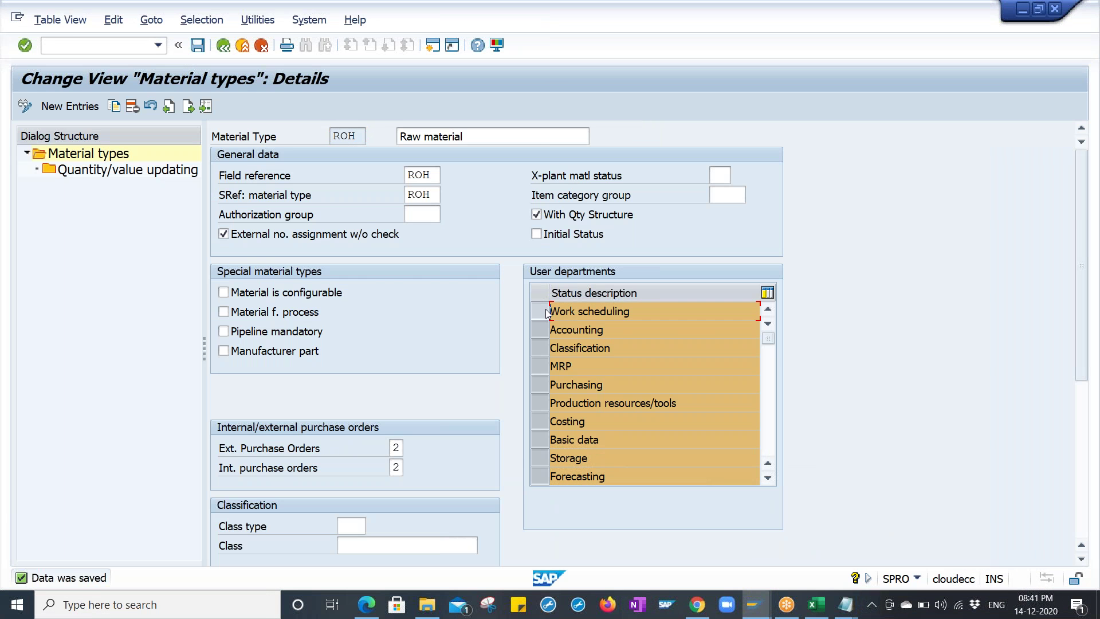
click(197, 45)
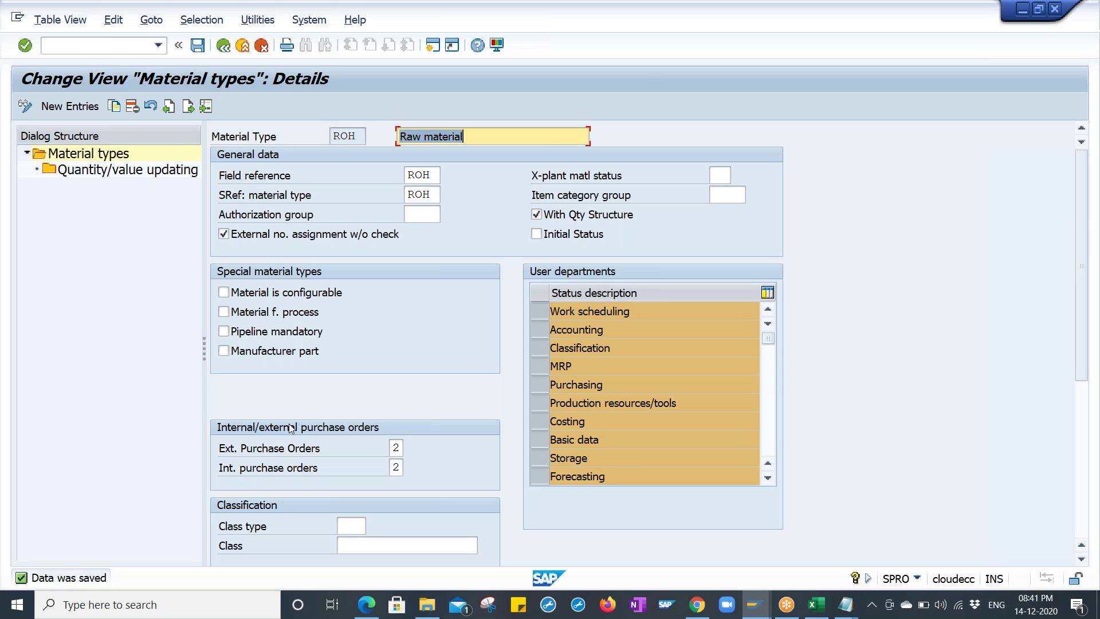
- Open the possible values for ROH's external purchase orders and widen the list to read the full descriptions
click(292, 465)
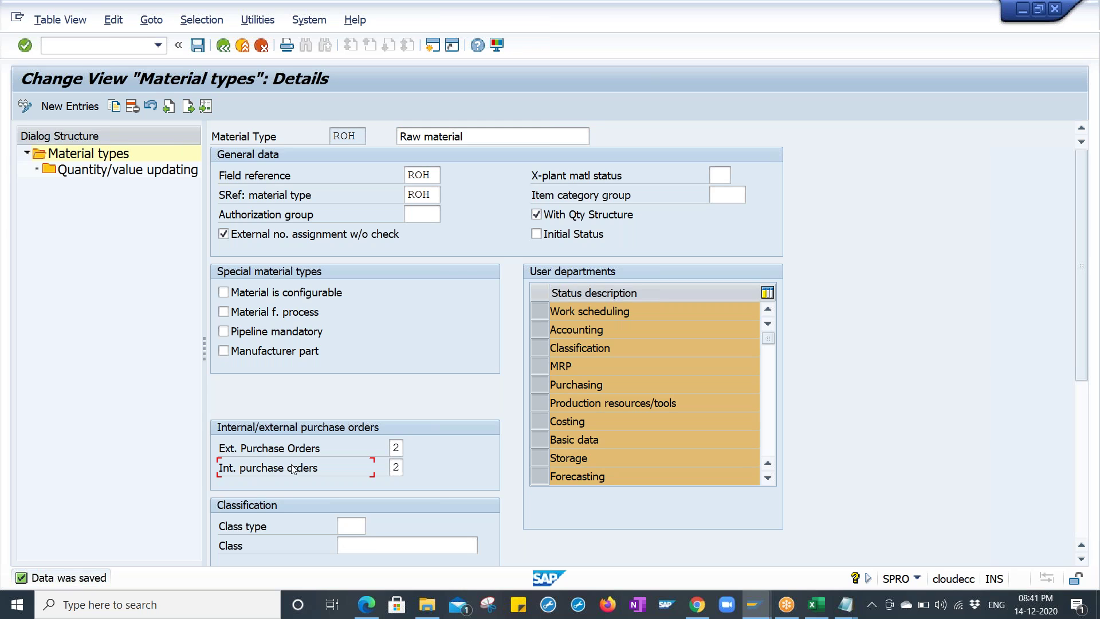
click(286, 452)
click(398, 447)
click(409, 447)
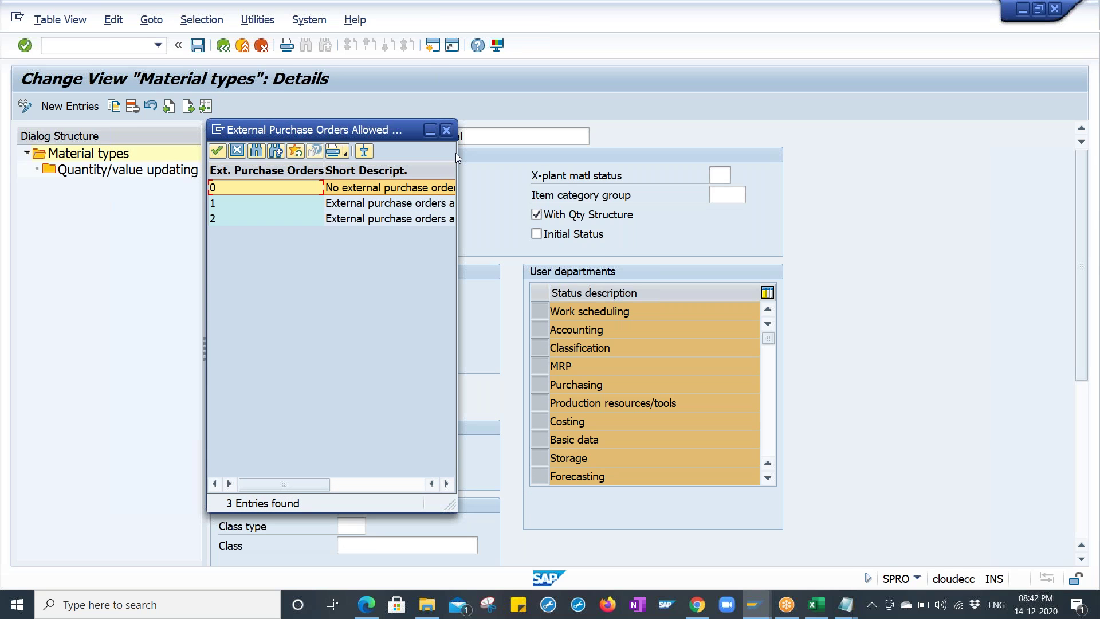
drag(455, 153, 713, 153)
drag(584, 137, 754, 294)
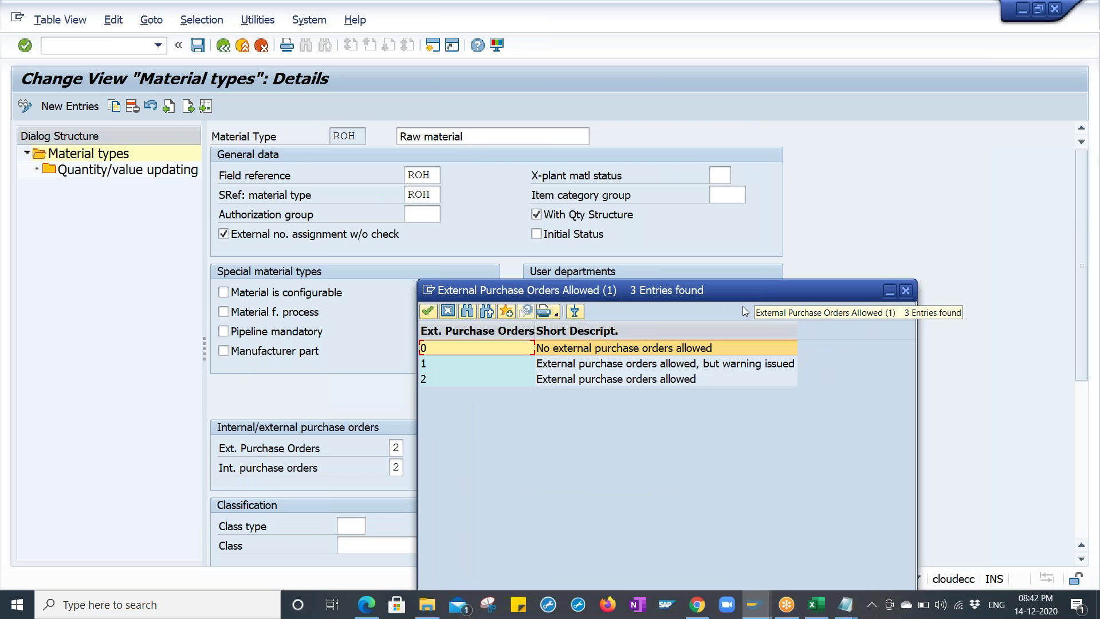
- Review the external purchase order options and choose 2, External purchase orders allowed
click(668, 366)
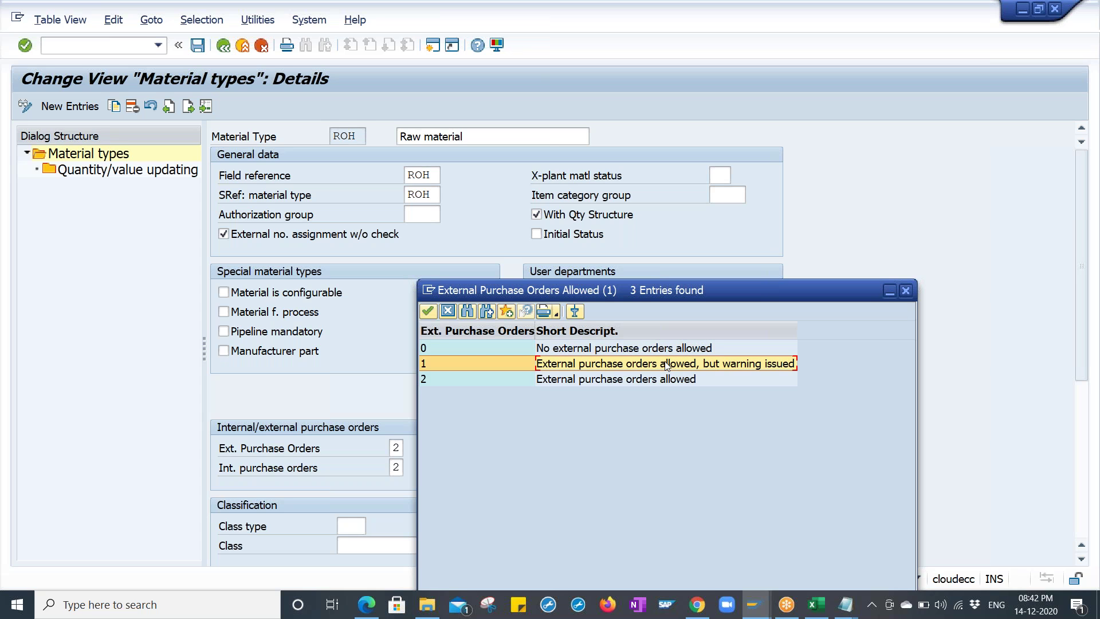
click(667, 378)
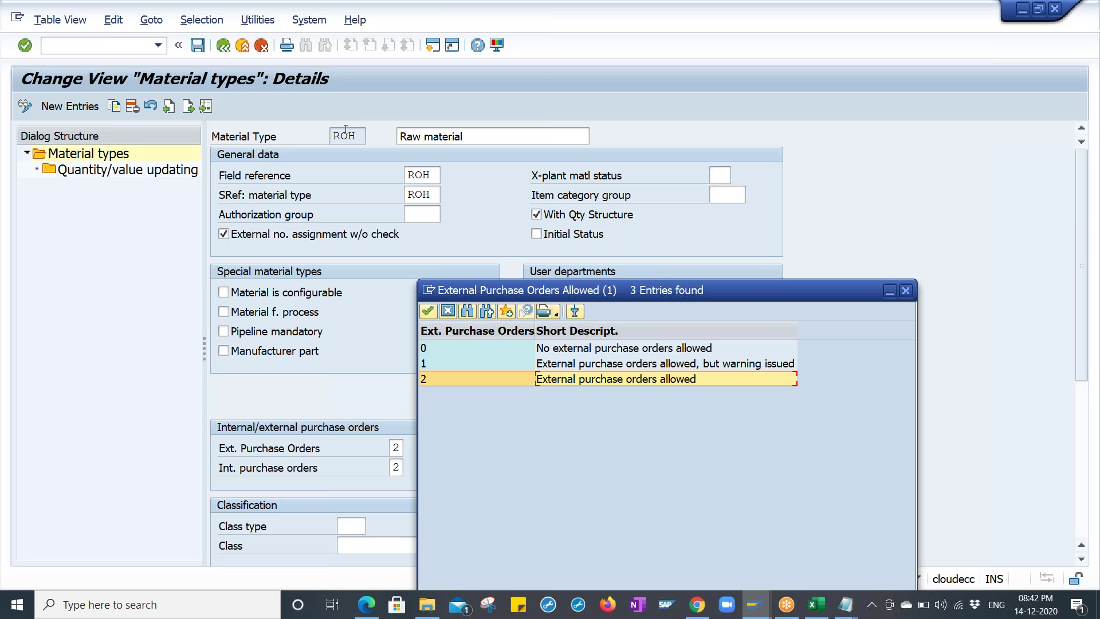
click(524, 363)
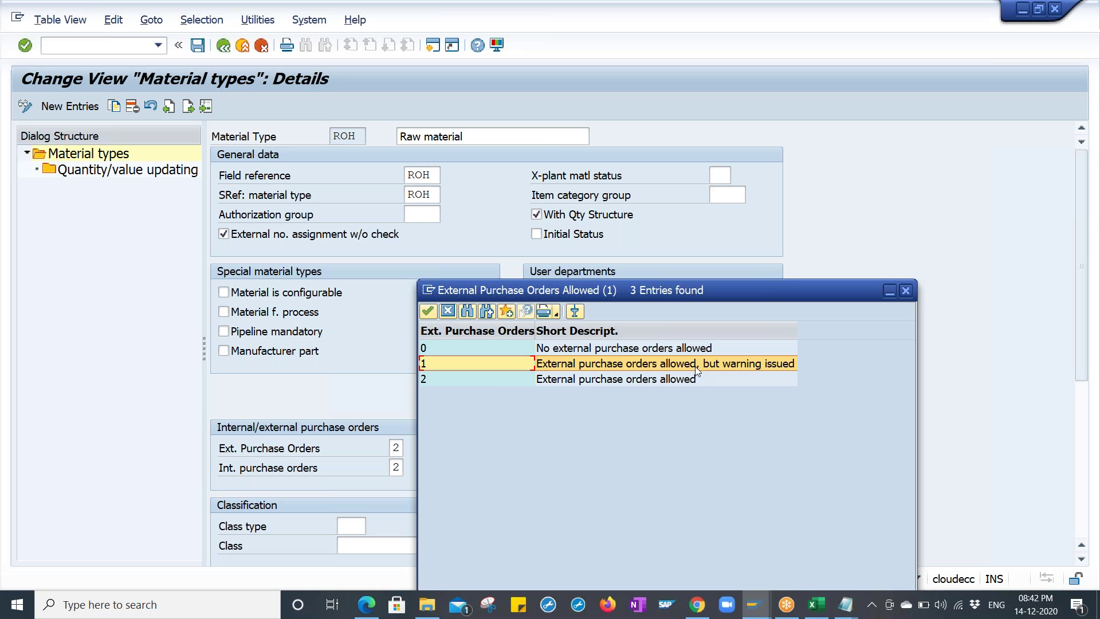
click(717, 365)
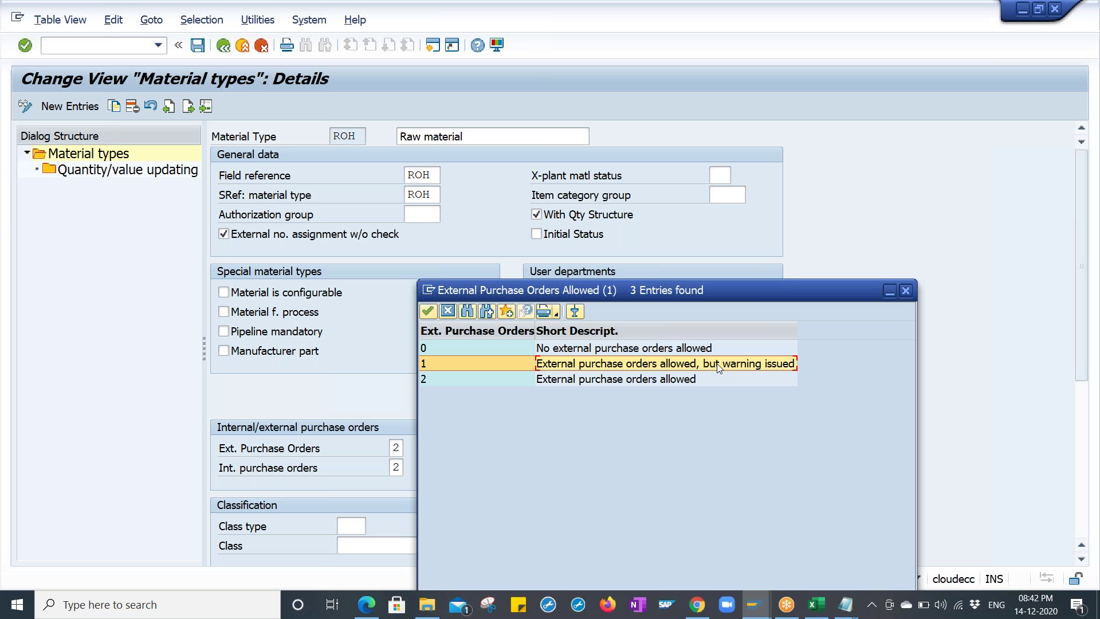
click(556, 349)
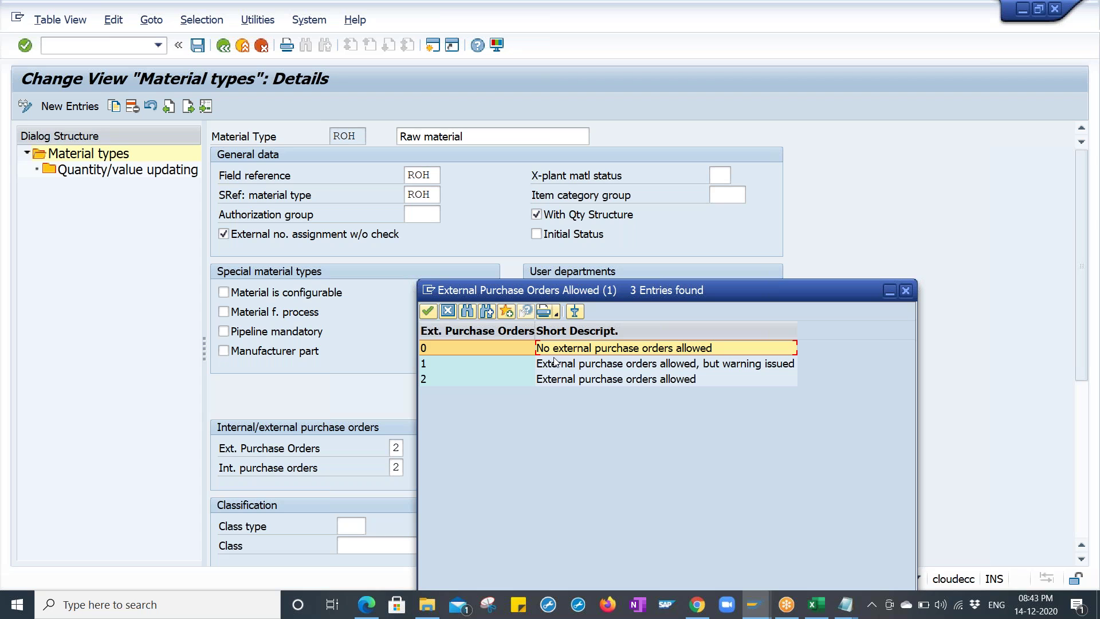
double_click(557, 378)
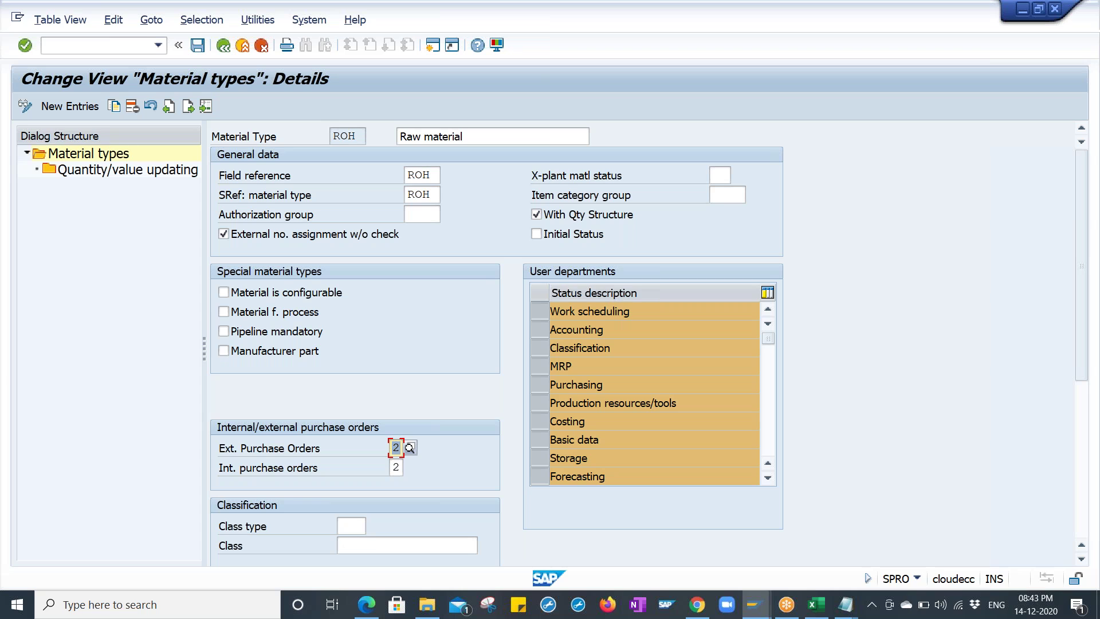
- Open the possible values for ROH's internal purchase orders and enlarge the list to examine the options
click(288, 473)
click(395, 467)
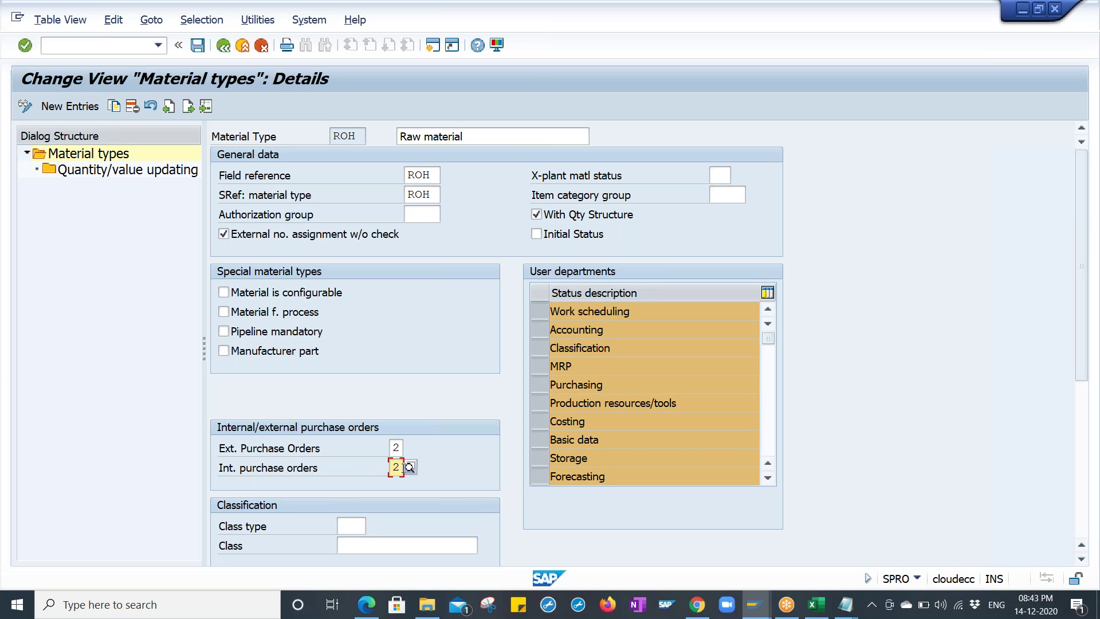
key(Return)
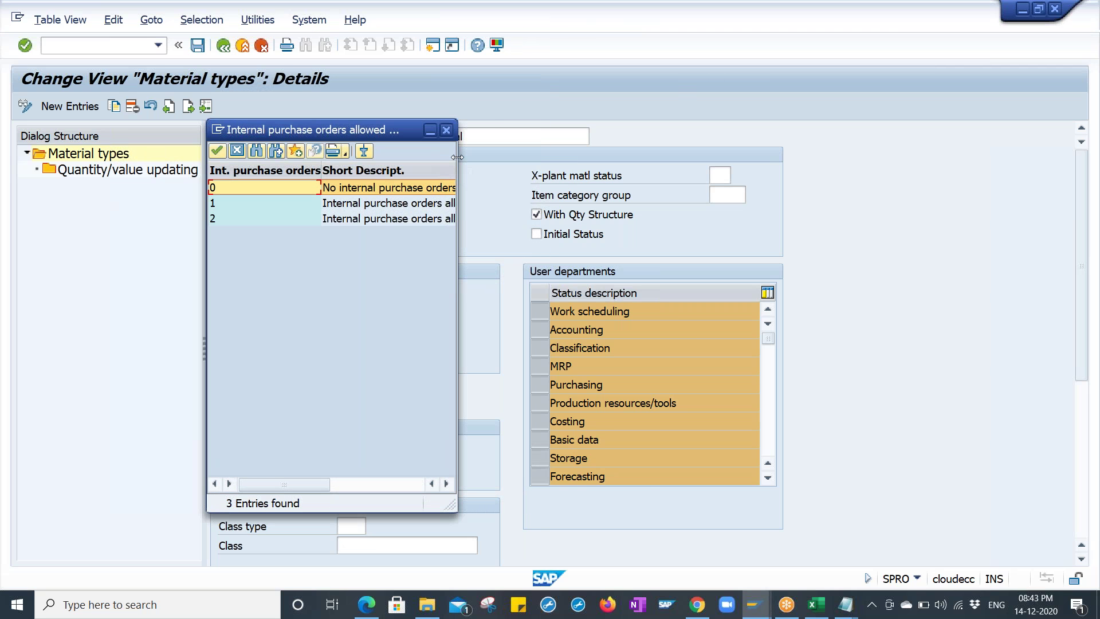
drag(457, 157, 644, 150)
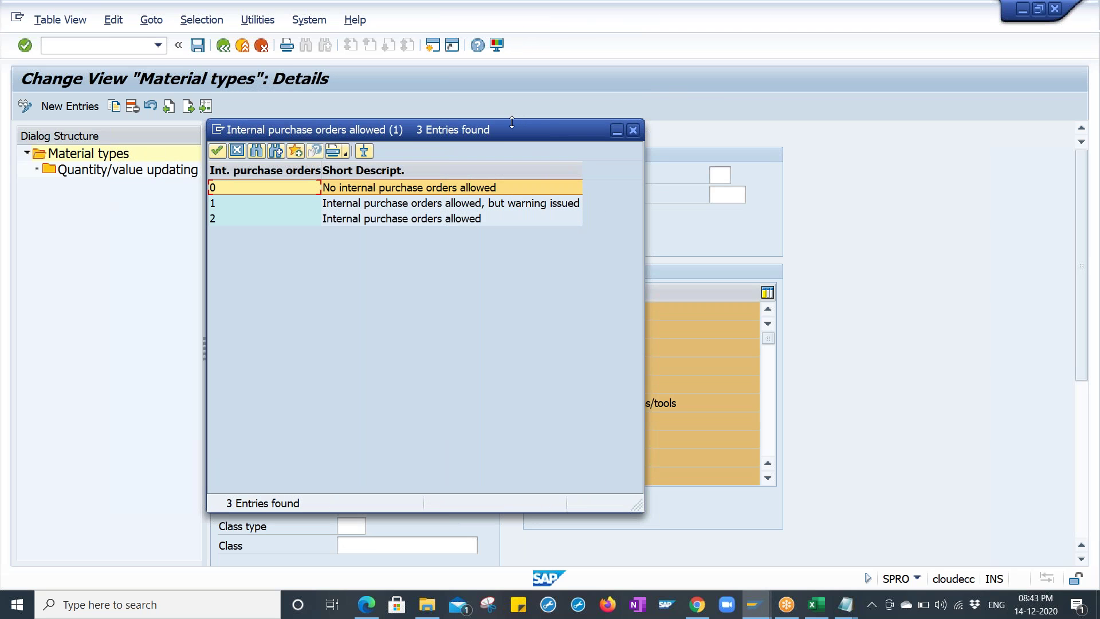
drag(478, 140, 691, 187)
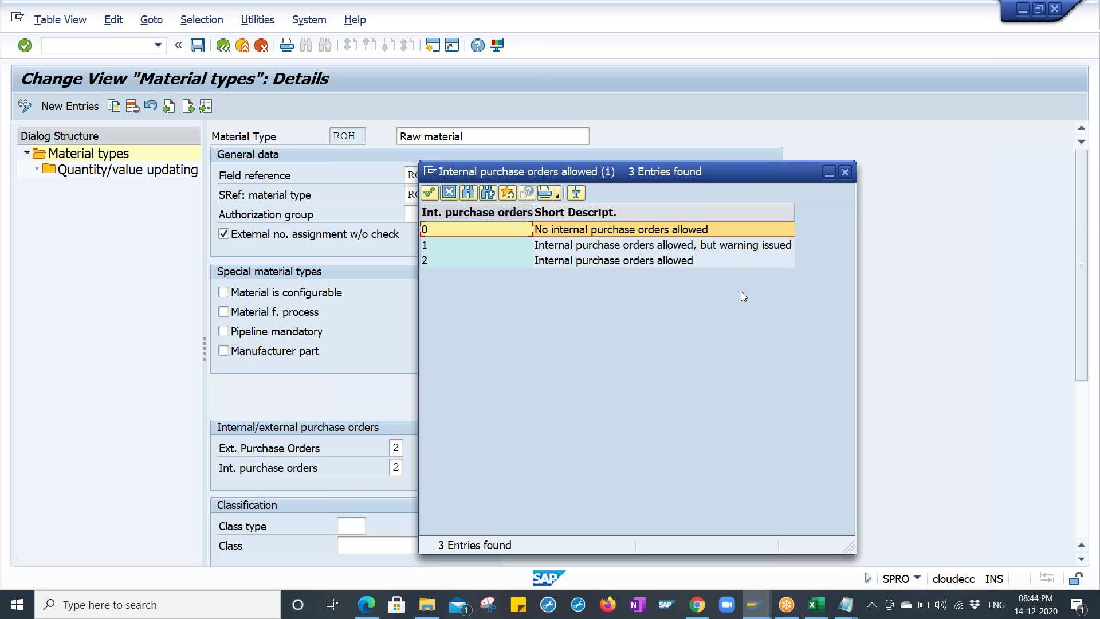
- Switch to the MM Syllabus workbook in Excel, highlight the Stock Transfer row, and return to SAP
click(813, 611)
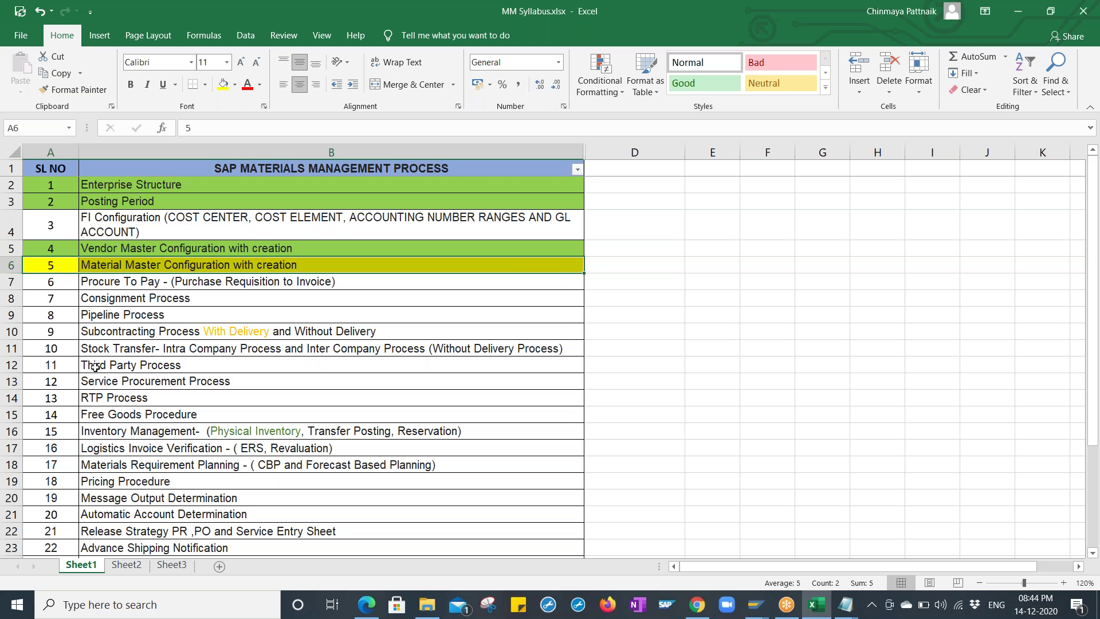
click(71, 349)
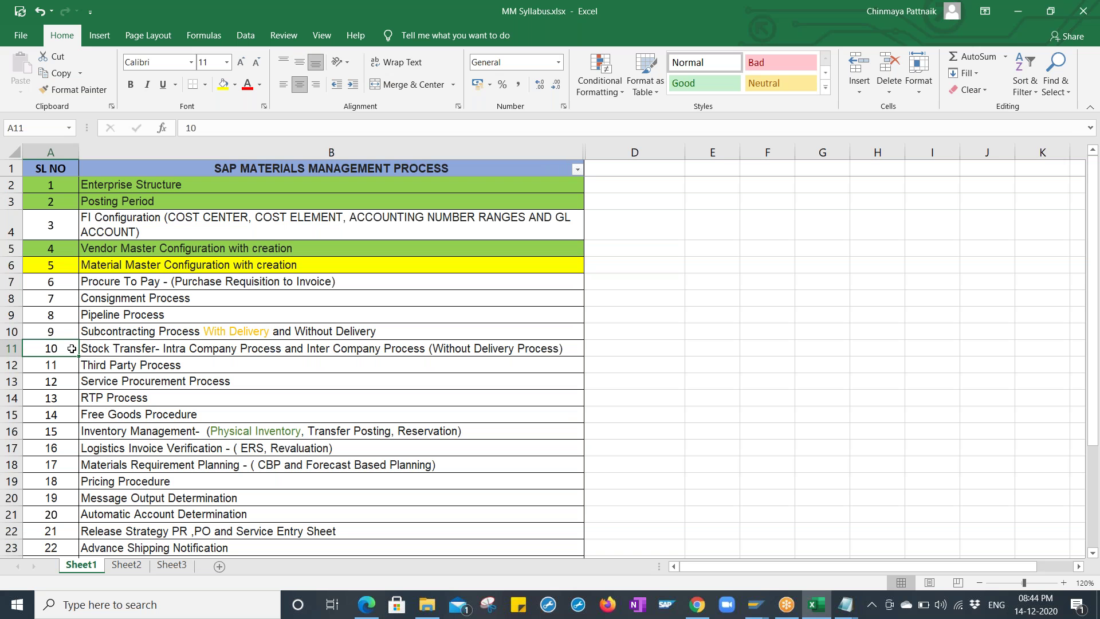
click(11, 348)
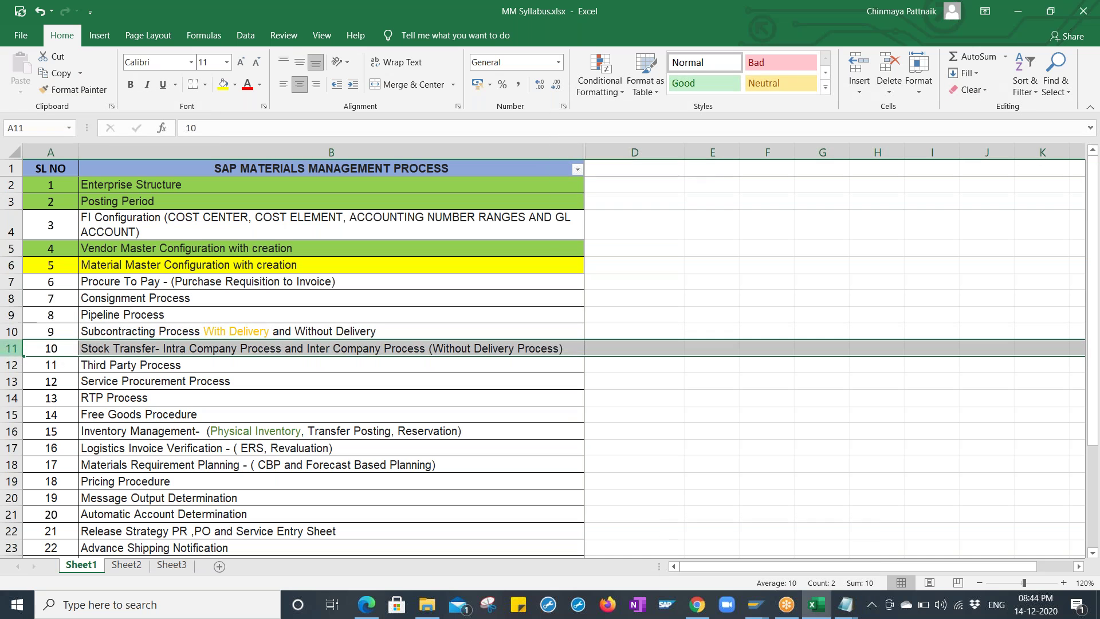
click(1016, 10)
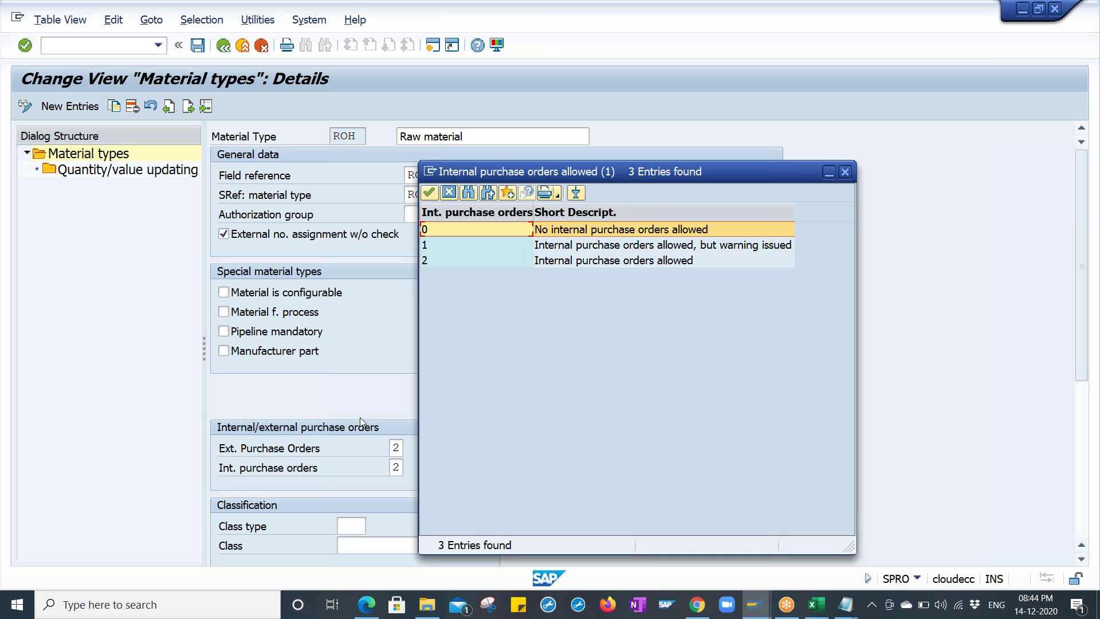
- Review internal purchase order options 2, 1 and 0 and close the list without choosing one
drag(564, 172, 577, 276)
click(559, 352)
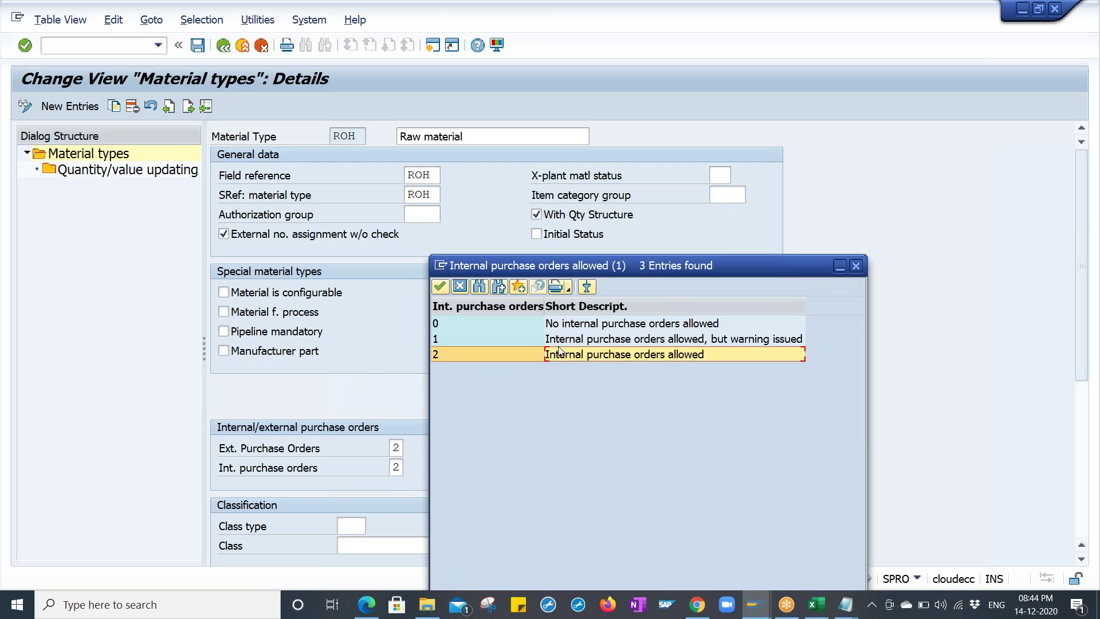
click(559, 339)
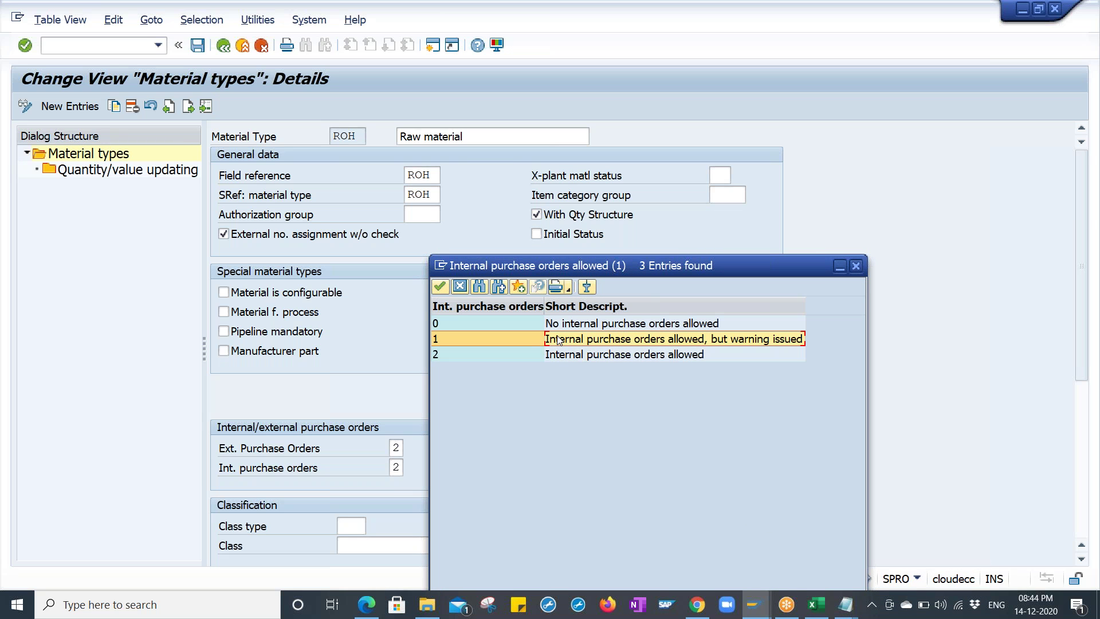
click(556, 324)
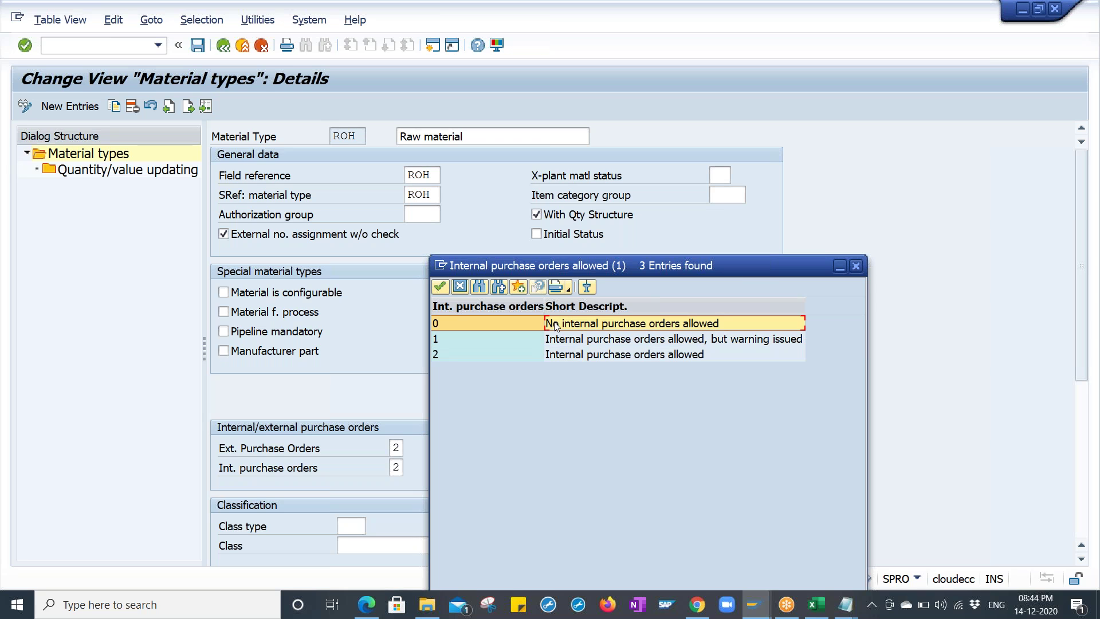
click(459, 286)
click(431, 136)
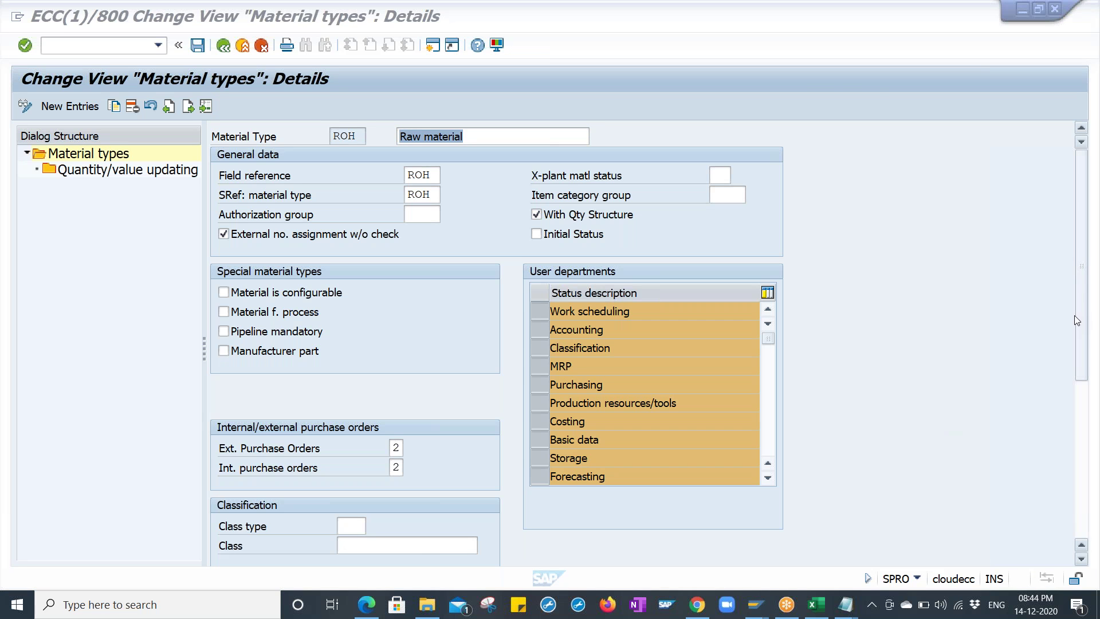
- Examine ROH's Class type field, then its X-plant material status and Item category group fields
drag(1074, 315, 1083, 475)
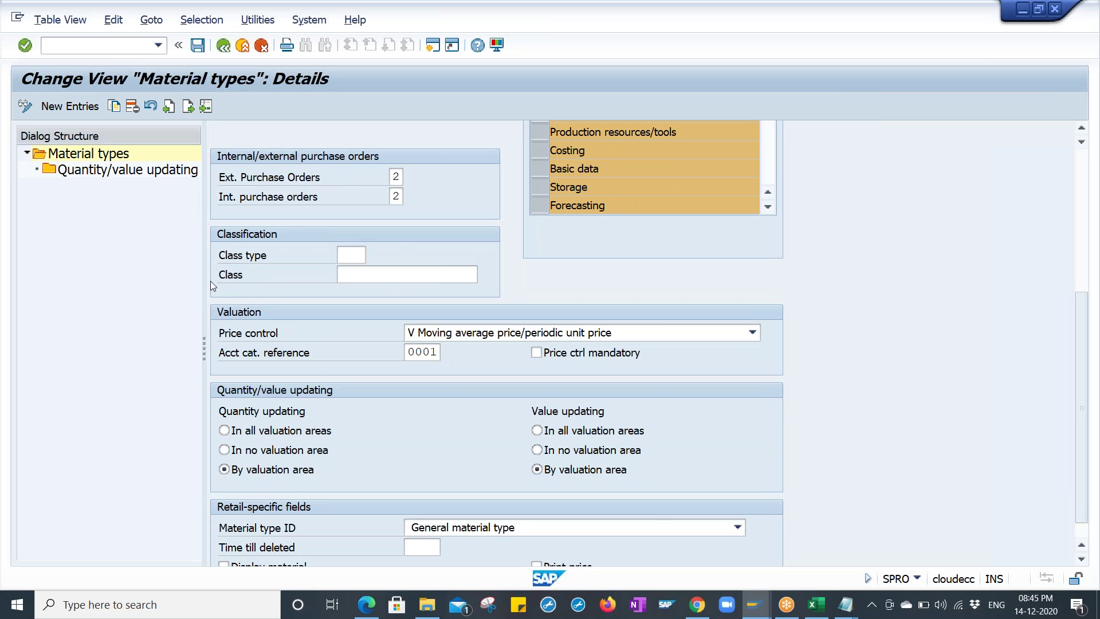
click(351, 255)
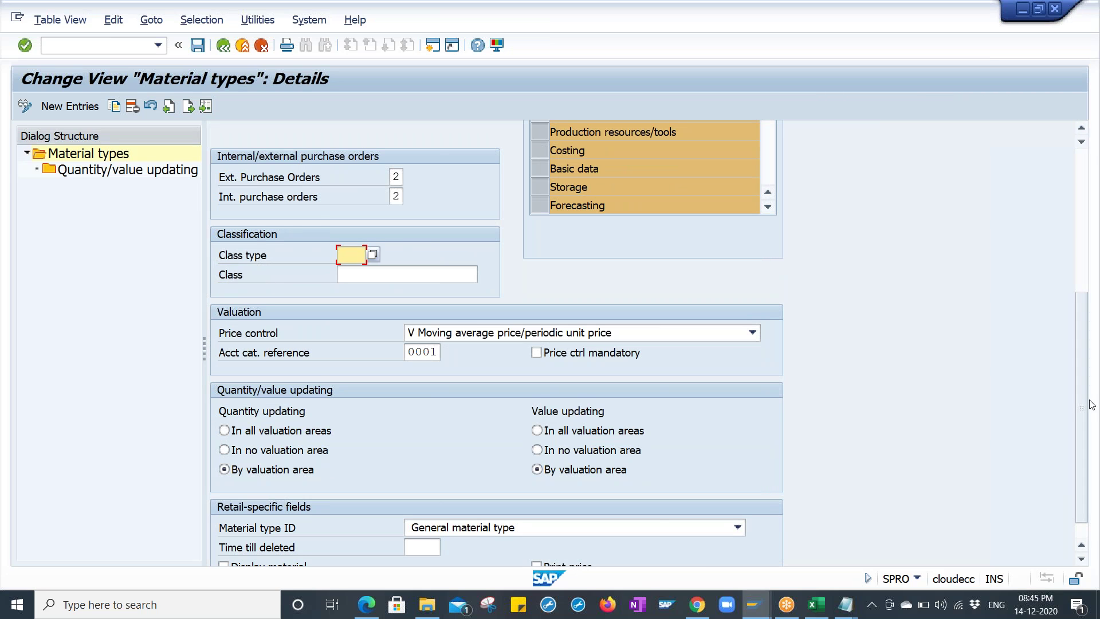
scroll(1080, 404, up, 5)
click(715, 175)
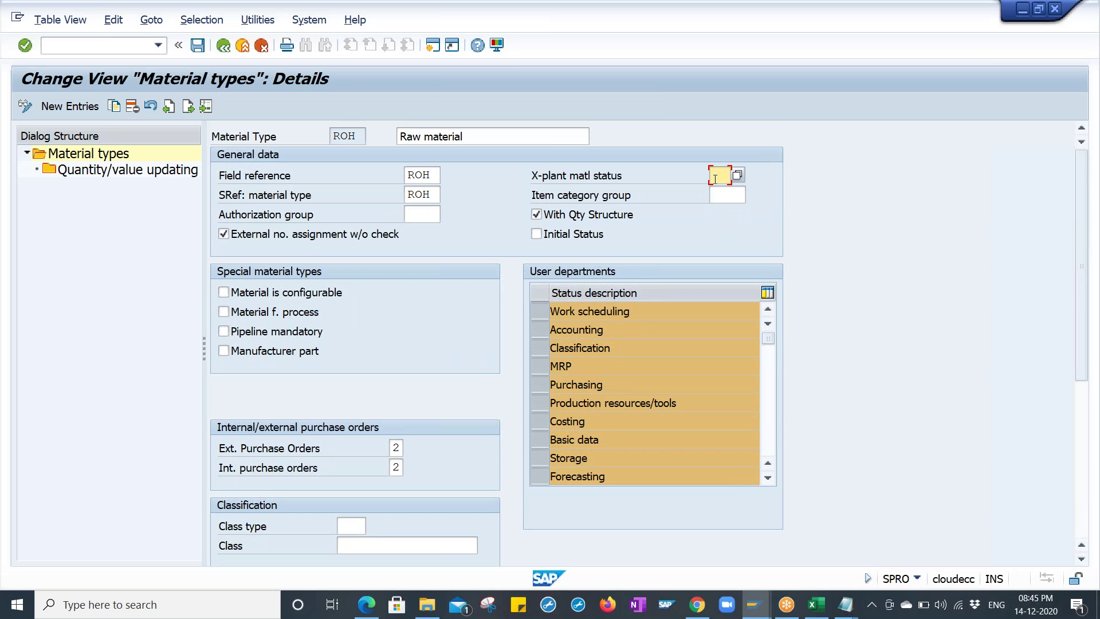
click(717, 195)
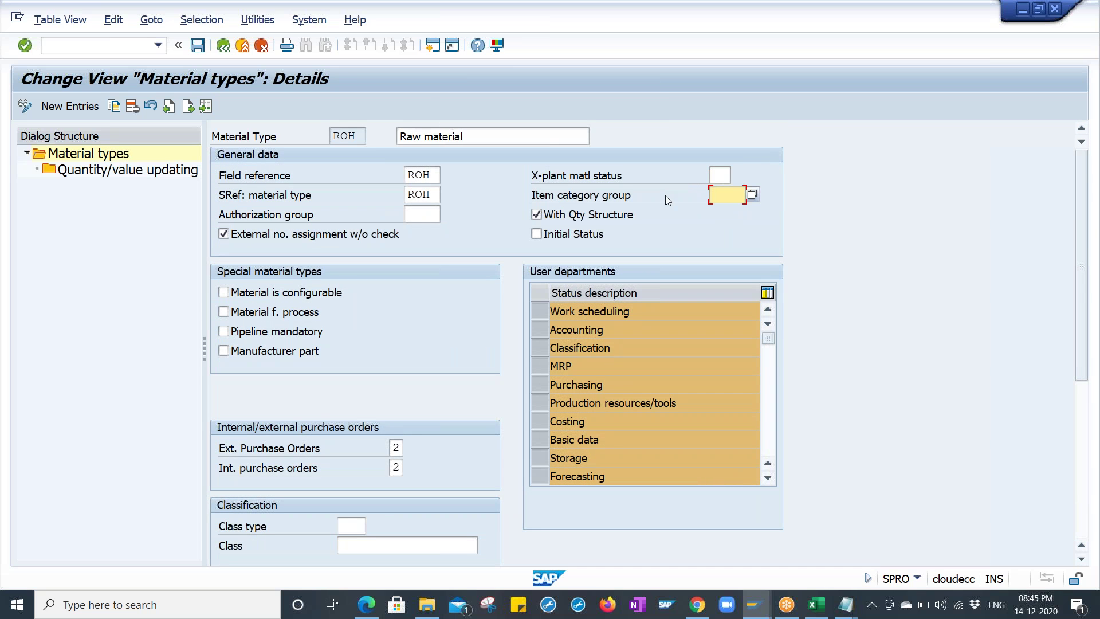
- Examine the Class type and Class fields in ROH's Classification section
scroll(1084, 275, down, 5)
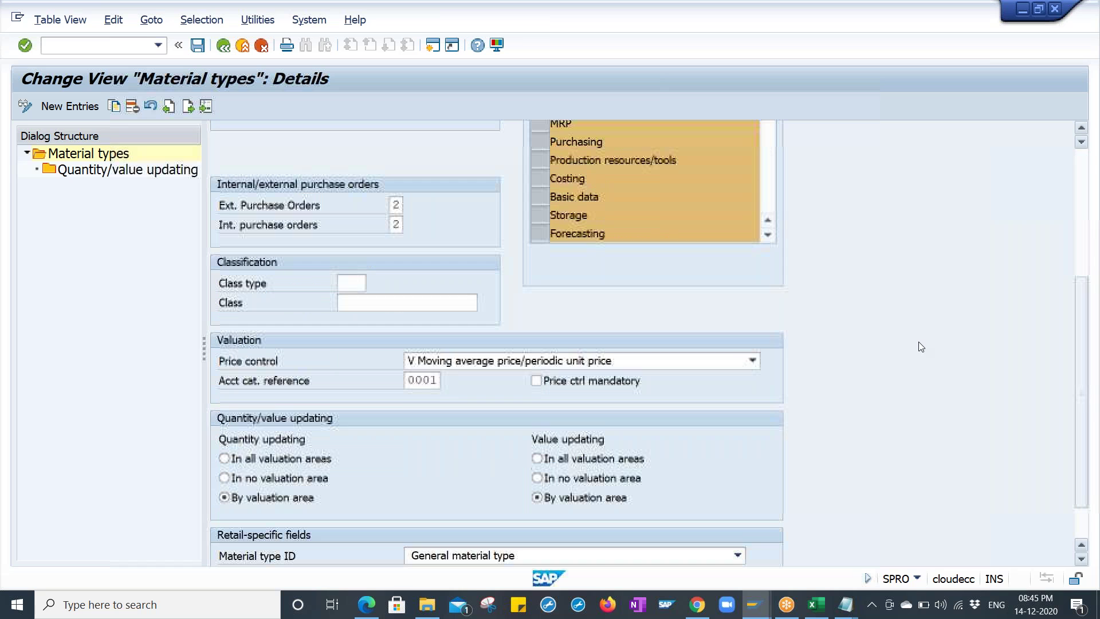
click(349, 281)
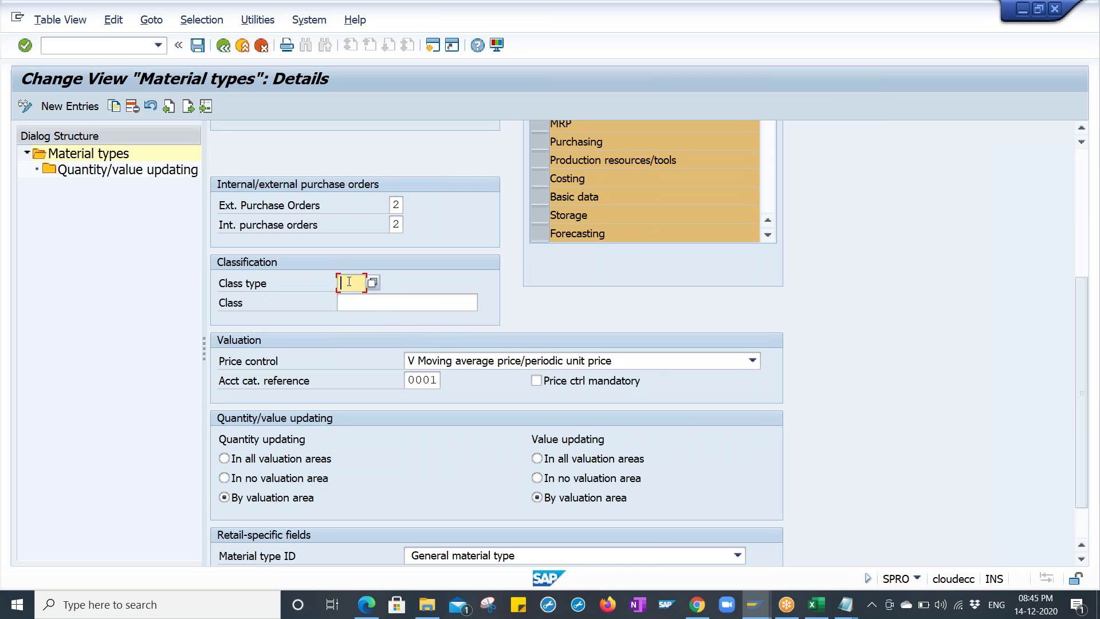
click(353, 301)
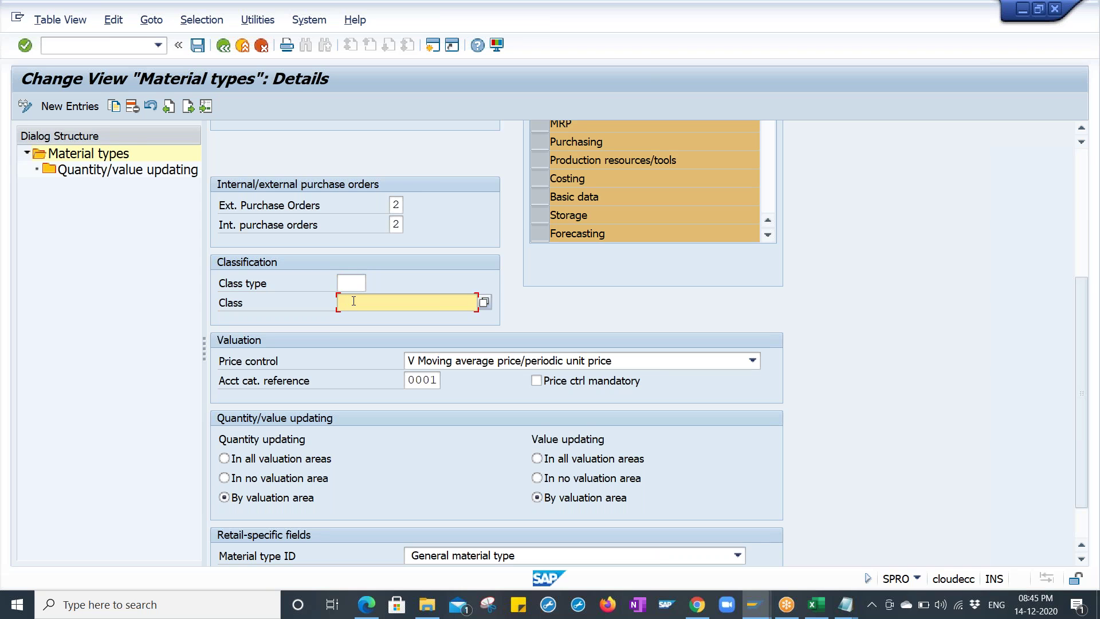
click(349, 282)
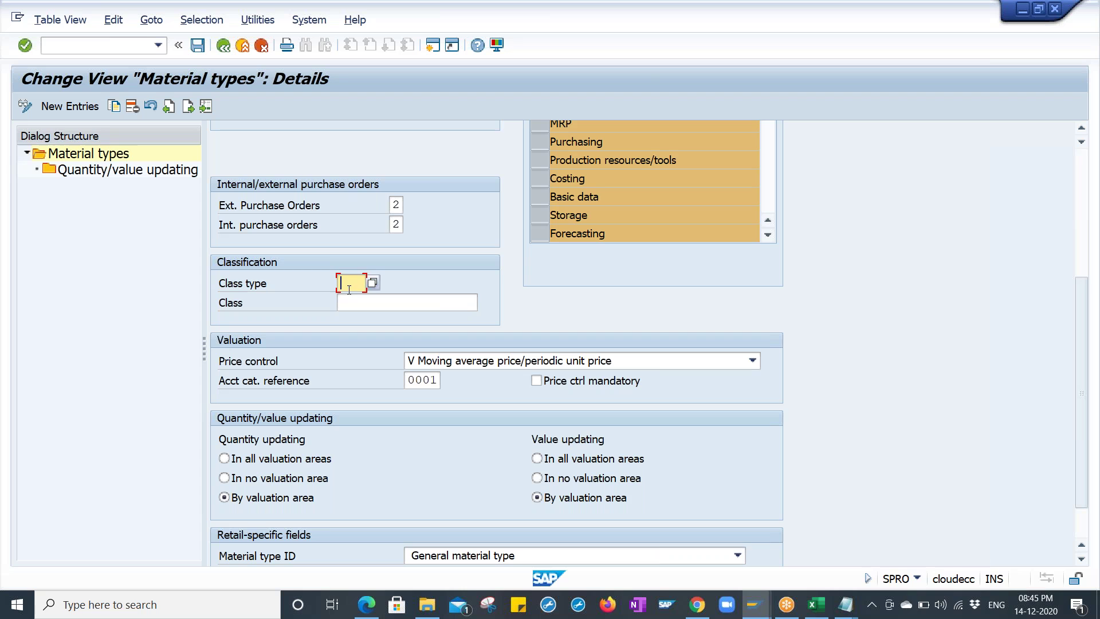
click(350, 298)
click(350, 282)
click(350, 304)
click(347, 284)
click(348, 302)
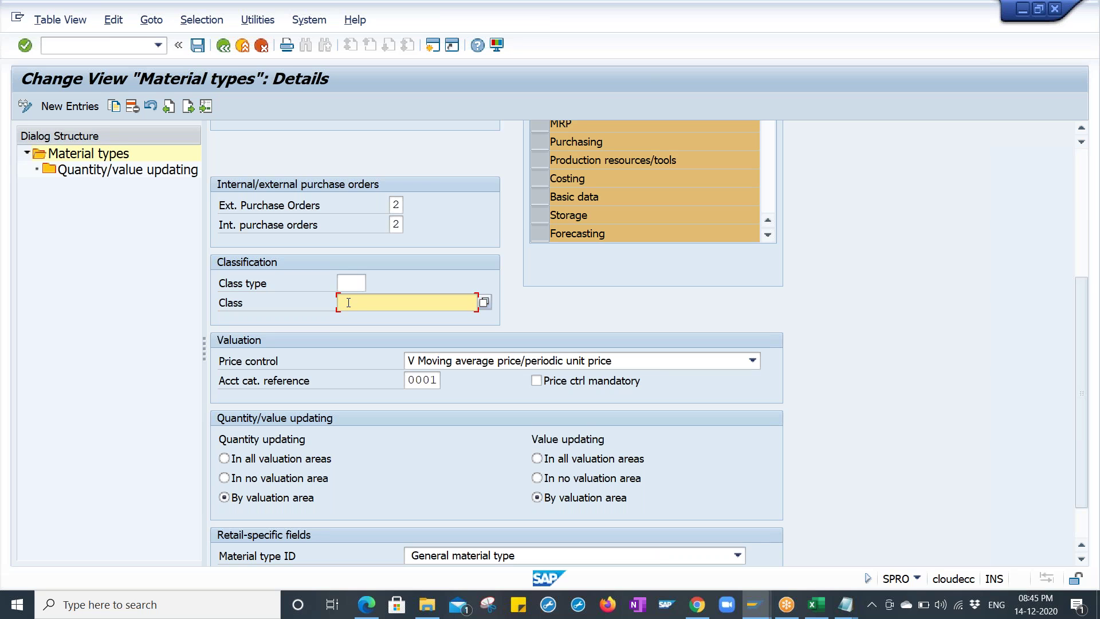
click(345, 287)
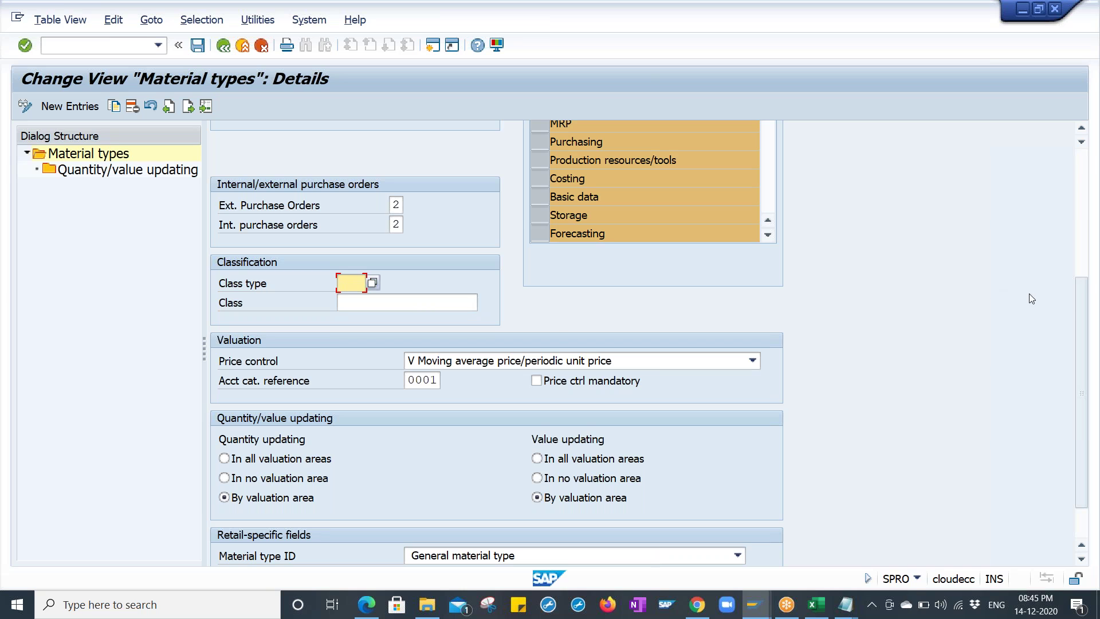
- Open the price control options in ROH's Valuation section to compare standard and moving average price
scroll(344, 281, down, 2)
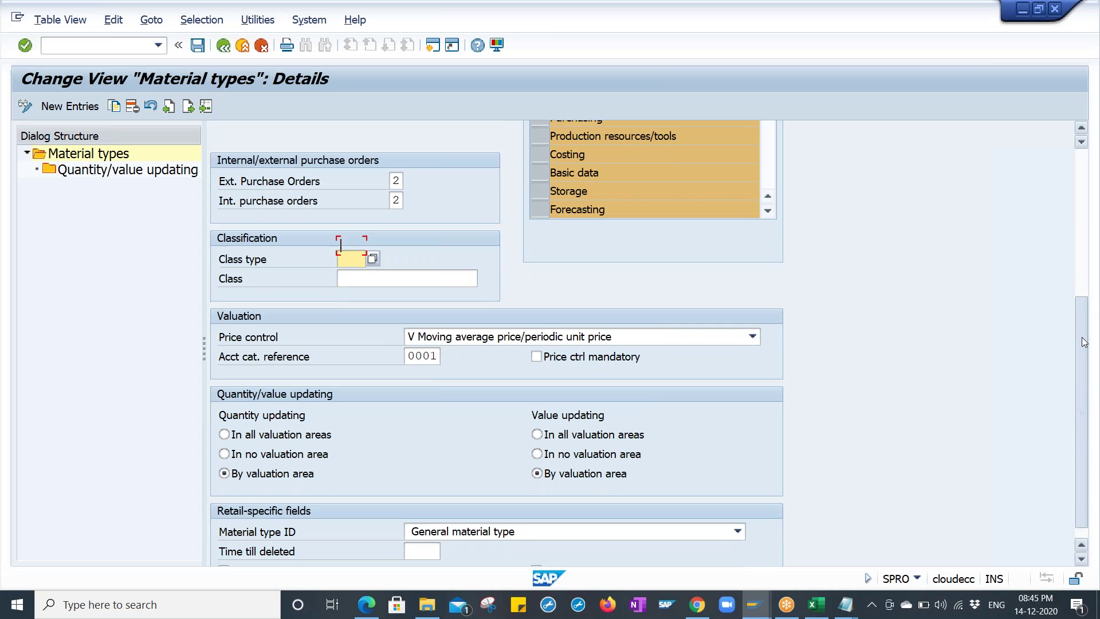
click(242, 316)
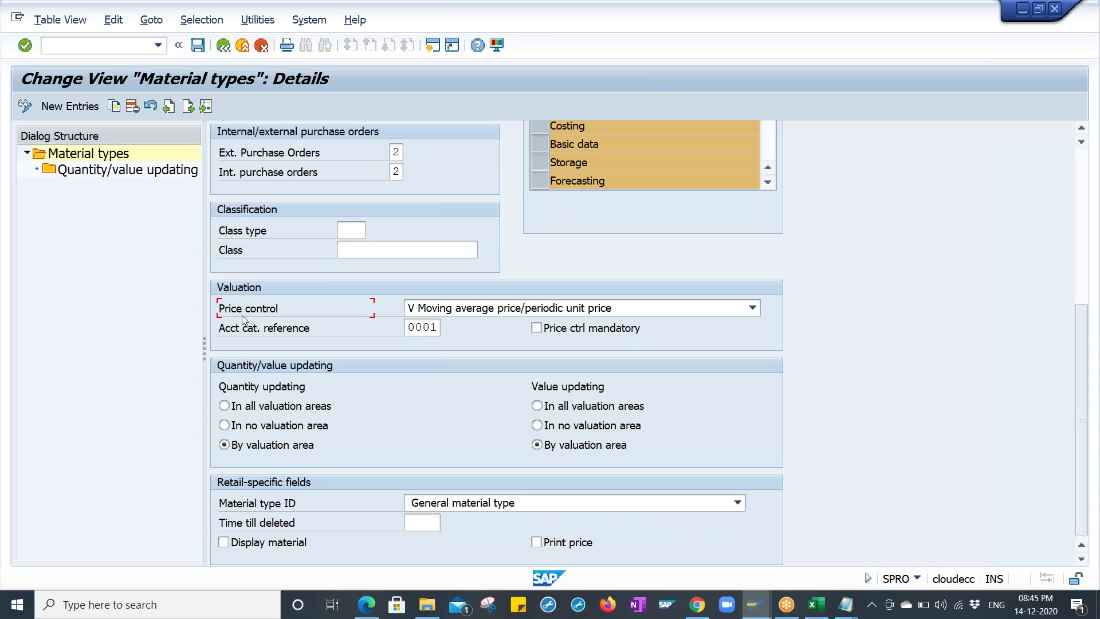
click(438, 310)
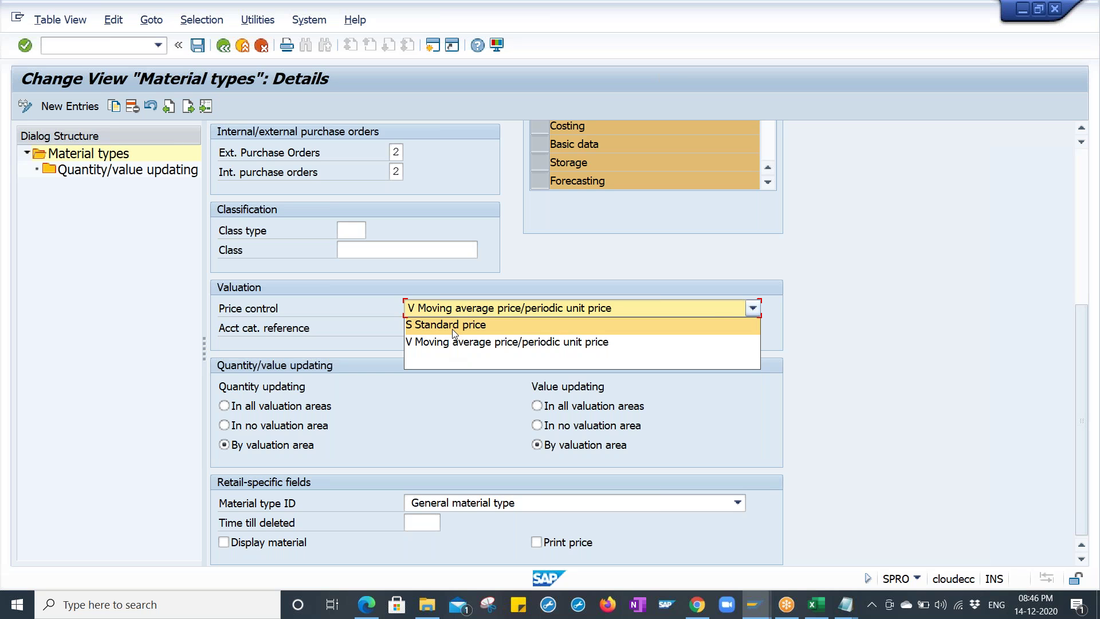
- Switch to the untitled Notepad notes and replace everything below the Material Master Configurations title with the heading "Price Control Indicator-"
click(843, 606)
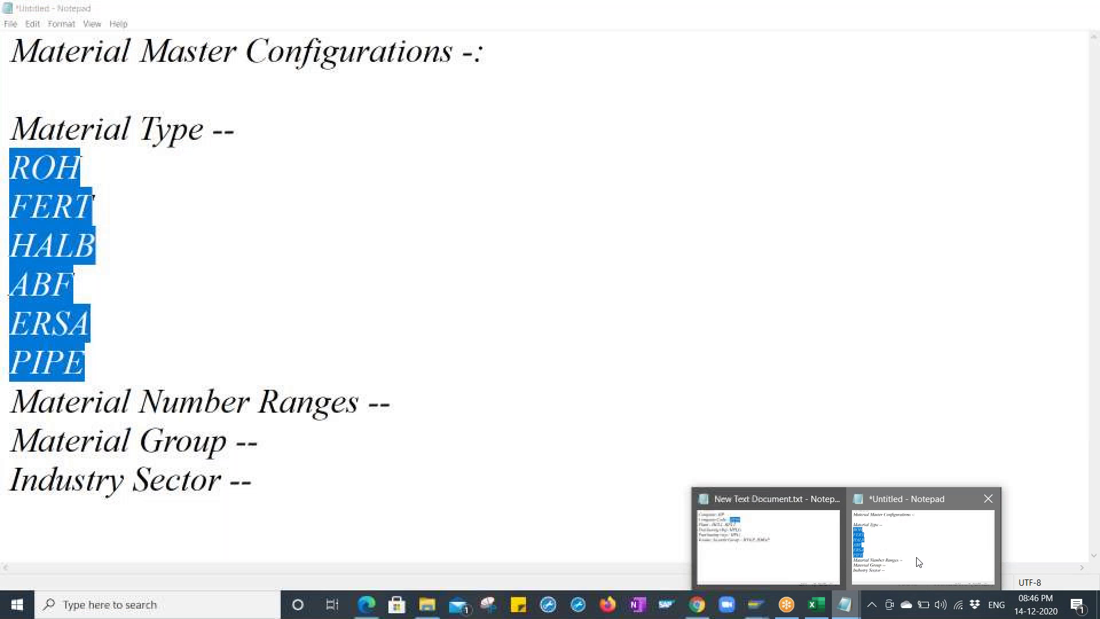
click(916, 558)
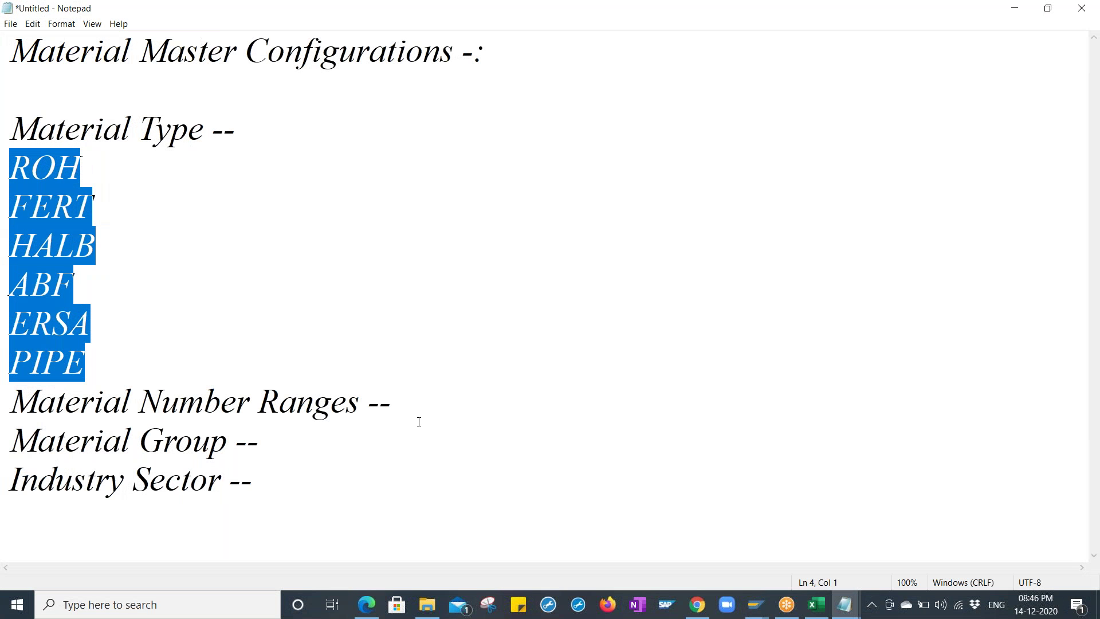
drag(370, 480, 6, 138)
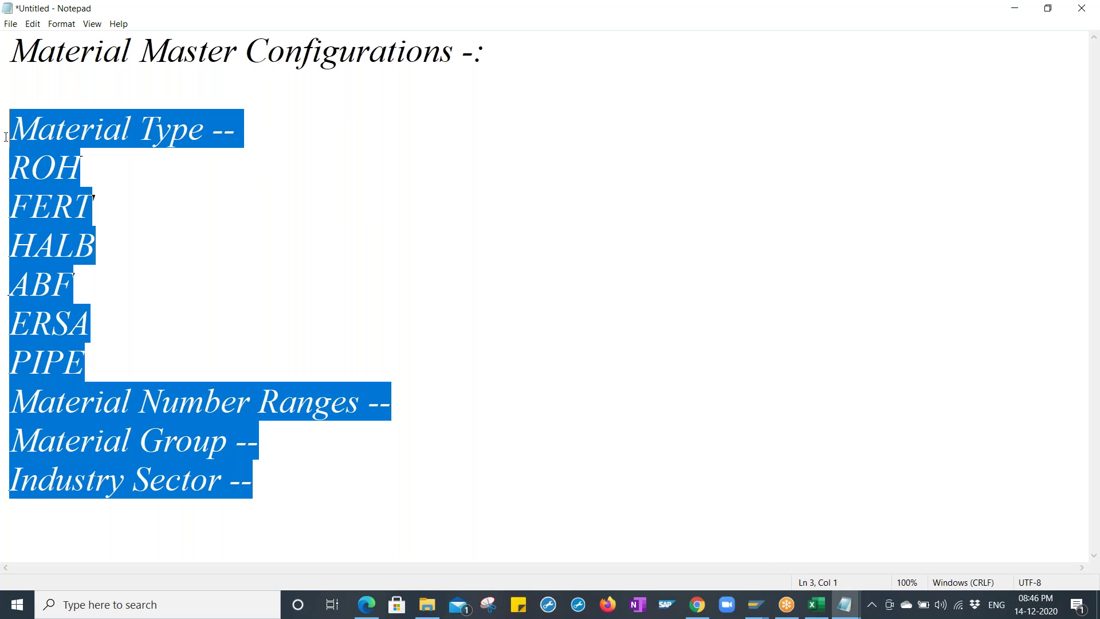
key(BackSpace)
text(Pri)
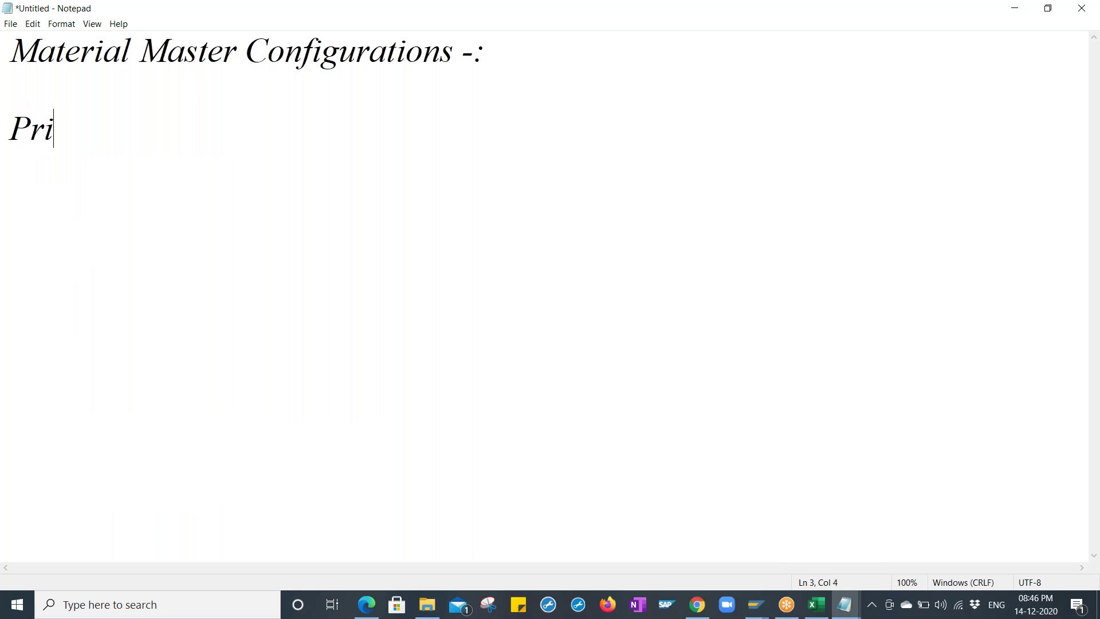
text(ce COnrto)
key(BackSpace)
key(BackSpace)
key(BackSpace)
key(BackSpace)
key(BackSpace)
text(ontrol )
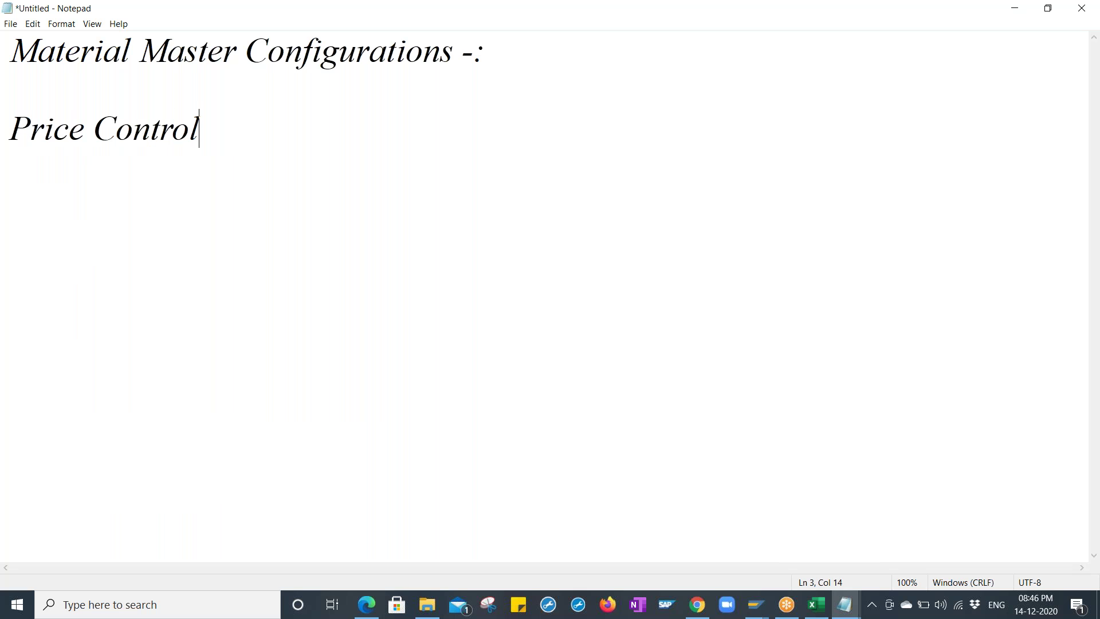
text(Indicator-)
key(Return)
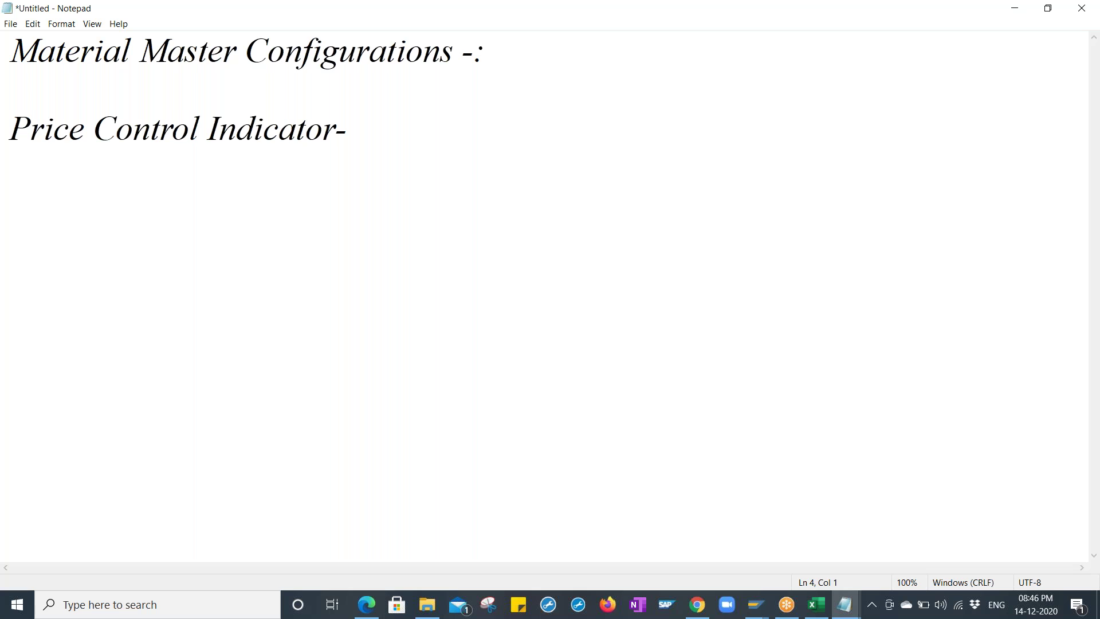
- Add the line "V= Moving Avg. Price" below the Price Control Indicator heading
text(v)
key(BackSpace)
text(V= MOv)
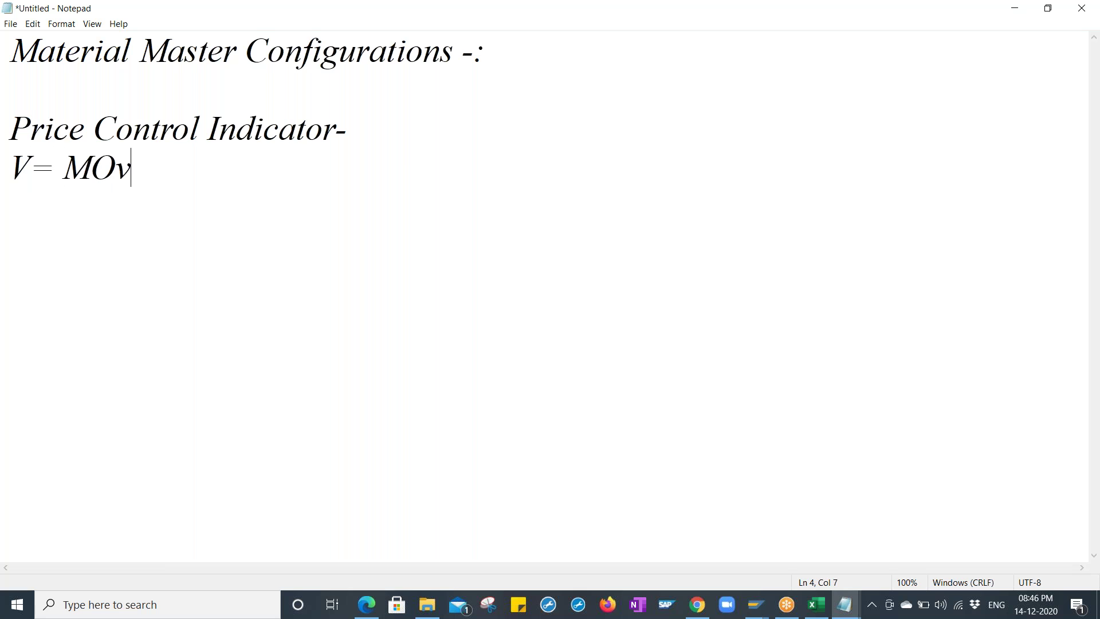
text(ing)
key(BackSpace)
key(BackSpace)
key(BackSpace)
key(BackSpace)
key(BackSpace)
key(BackSpace)
text(oving)
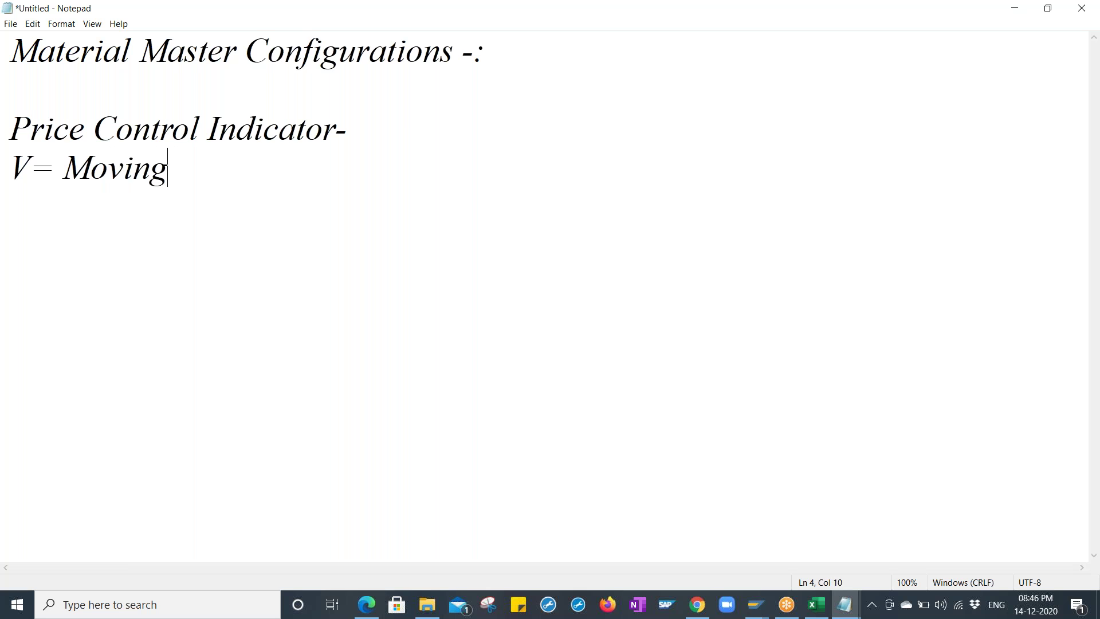
text( Avg. Price)
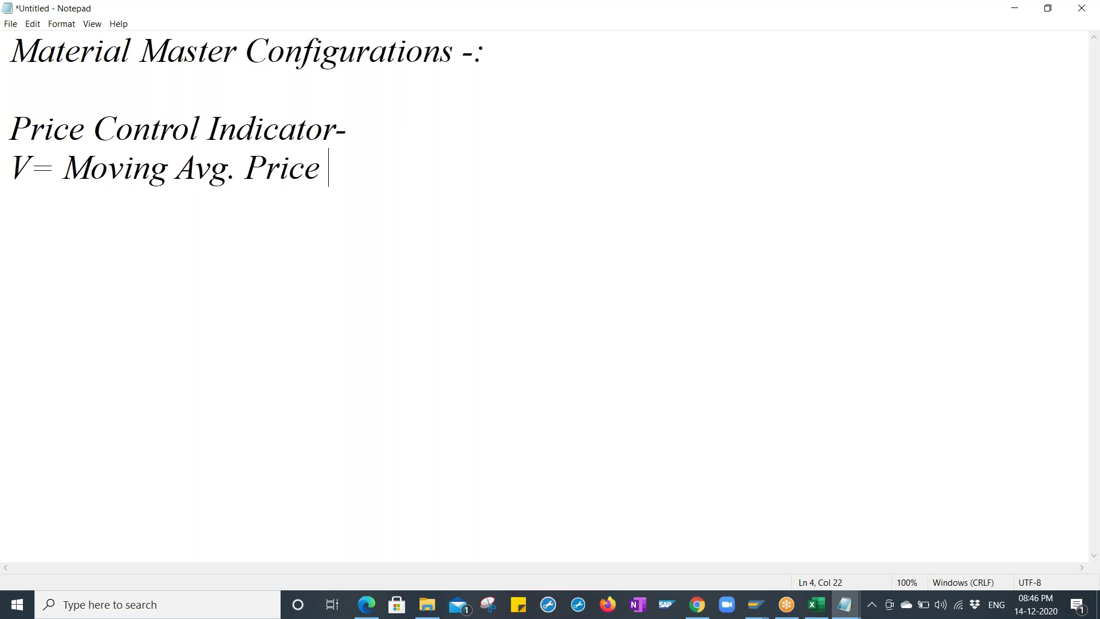
- Add the line "S= Standard Price" below the moving average price line
key(Return)
text(S= S)
text(tandard )
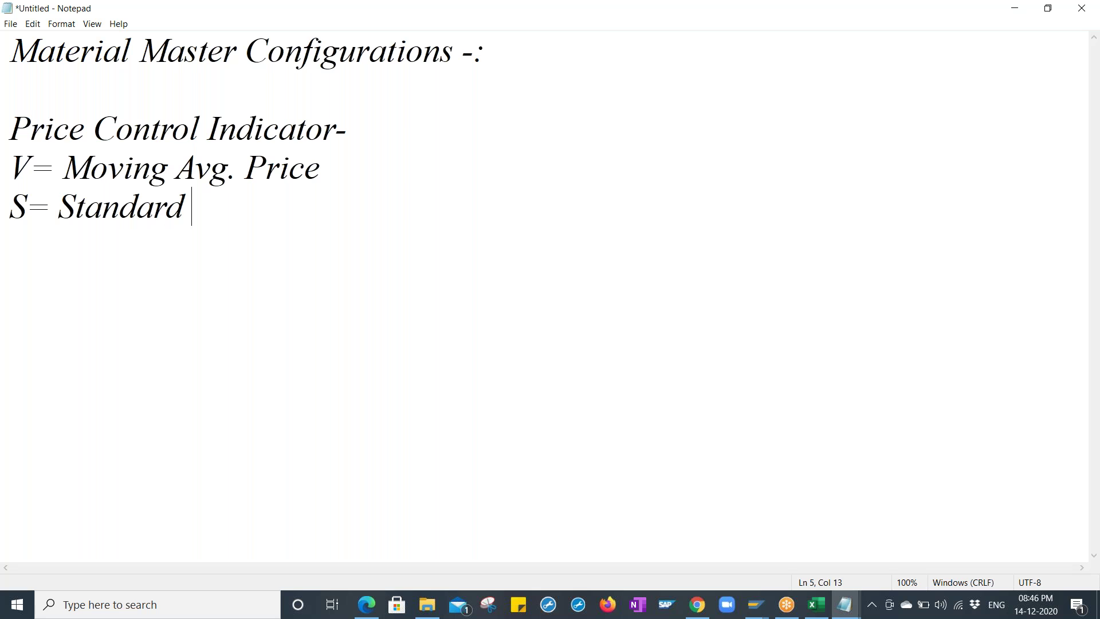
text(Proce)
key(BackSpace)
key(BackSpace)
key(BackSpace)
text(ice)
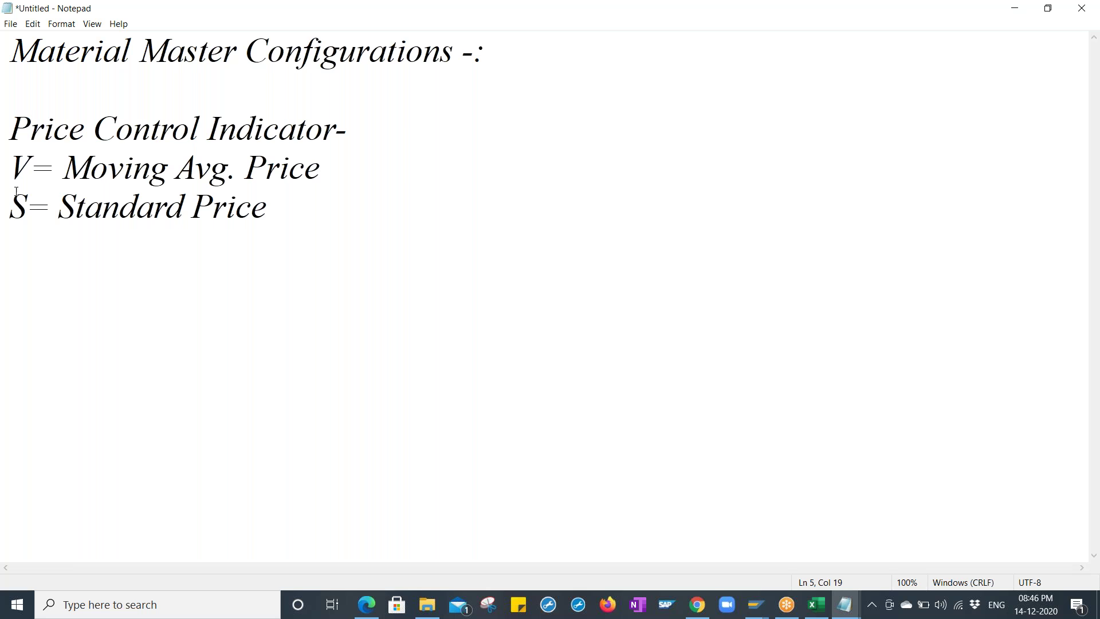
- Highlight the "V= Moving Avg. Price" line for emphasis and insert a blank line below it
click(366, 167)
drag(337, 166, 18, 167)
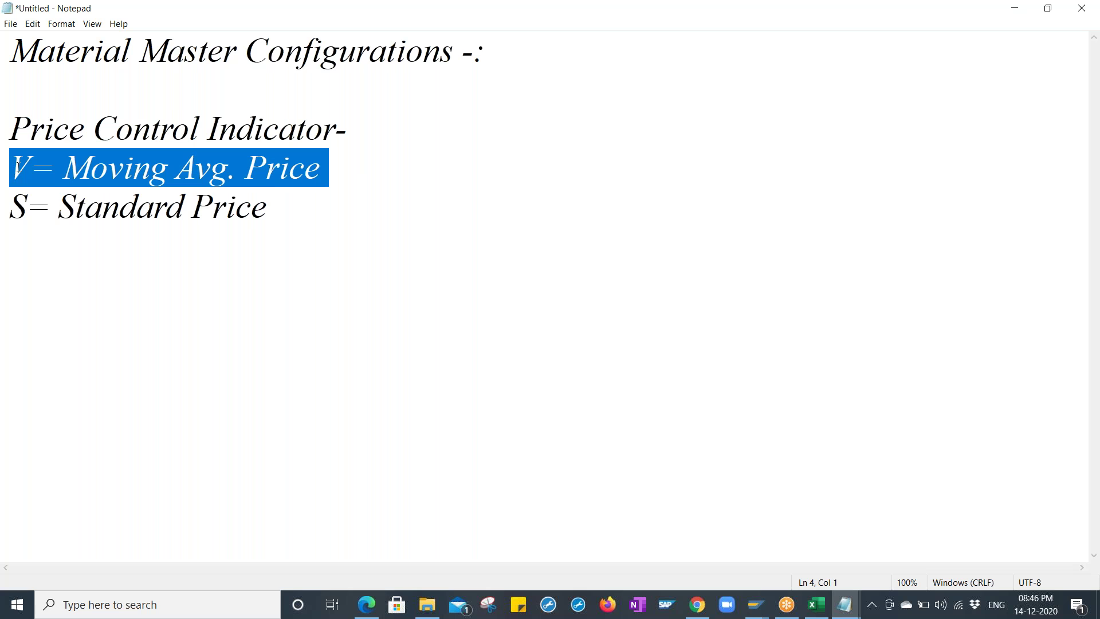
click(371, 168)
key(Return)
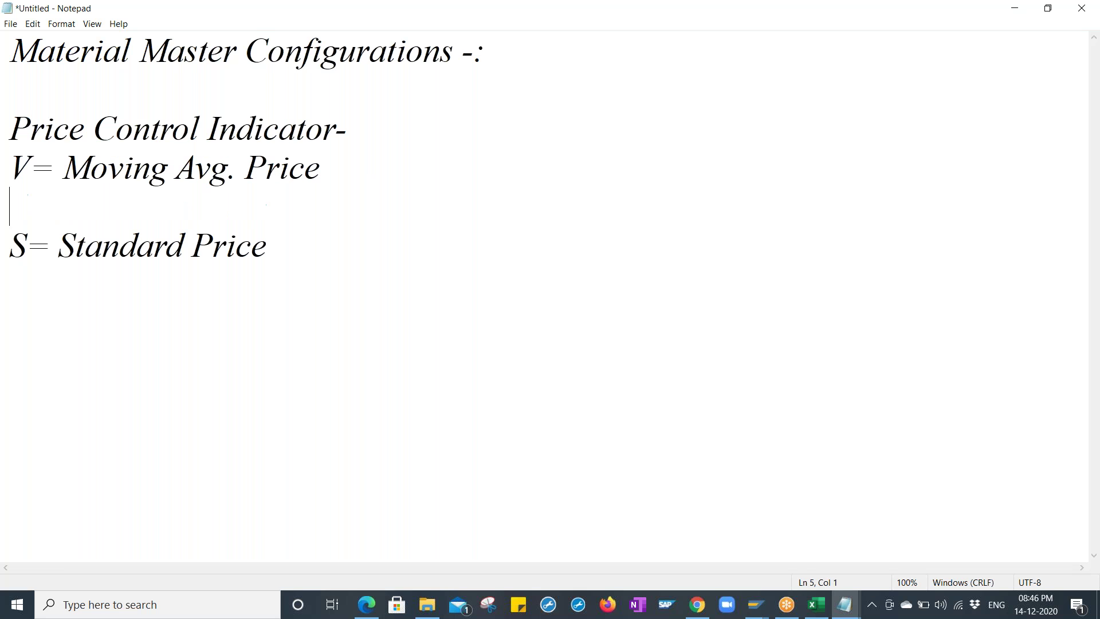
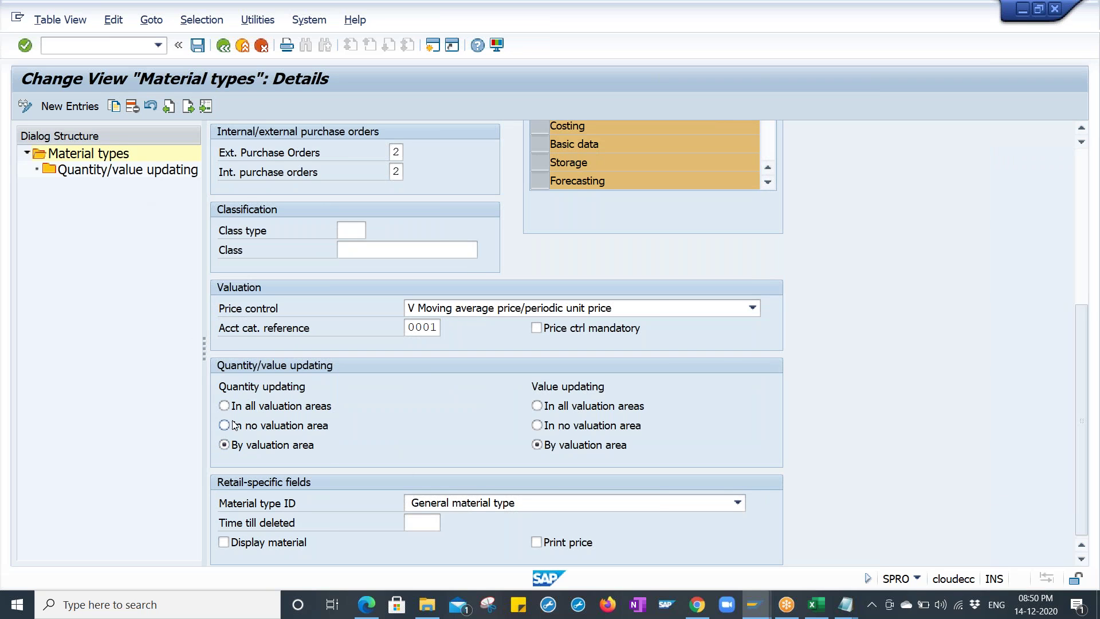
- Open the Quantity/value updating overview for material type ROH, look up the plant code in the notes, and position the list at valuation area HPL1
double_click(142, 172)
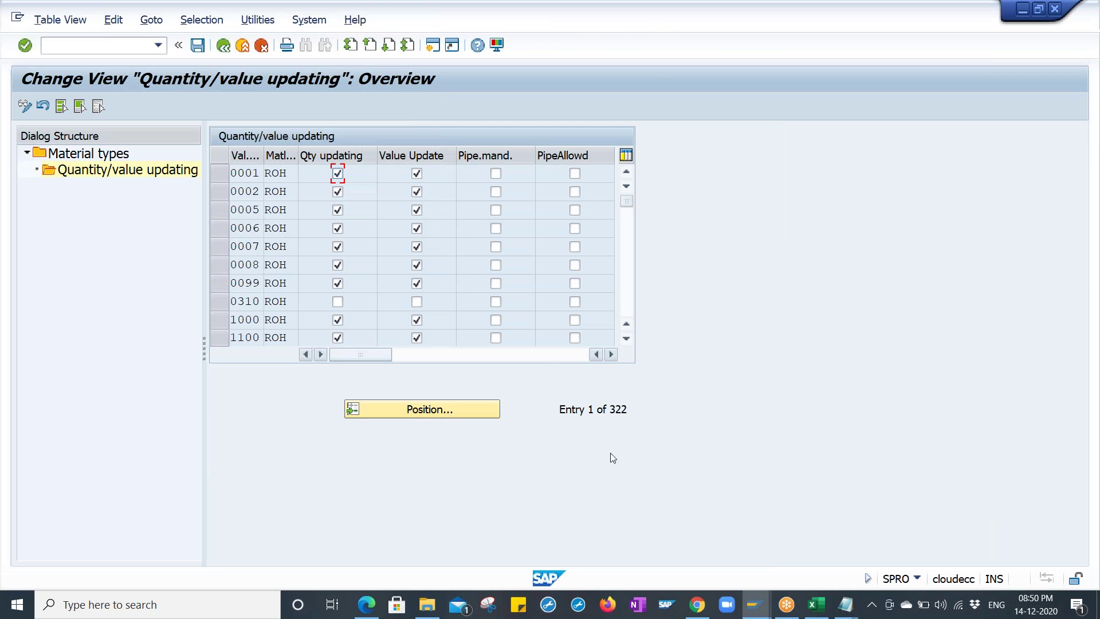
click(480, 417)
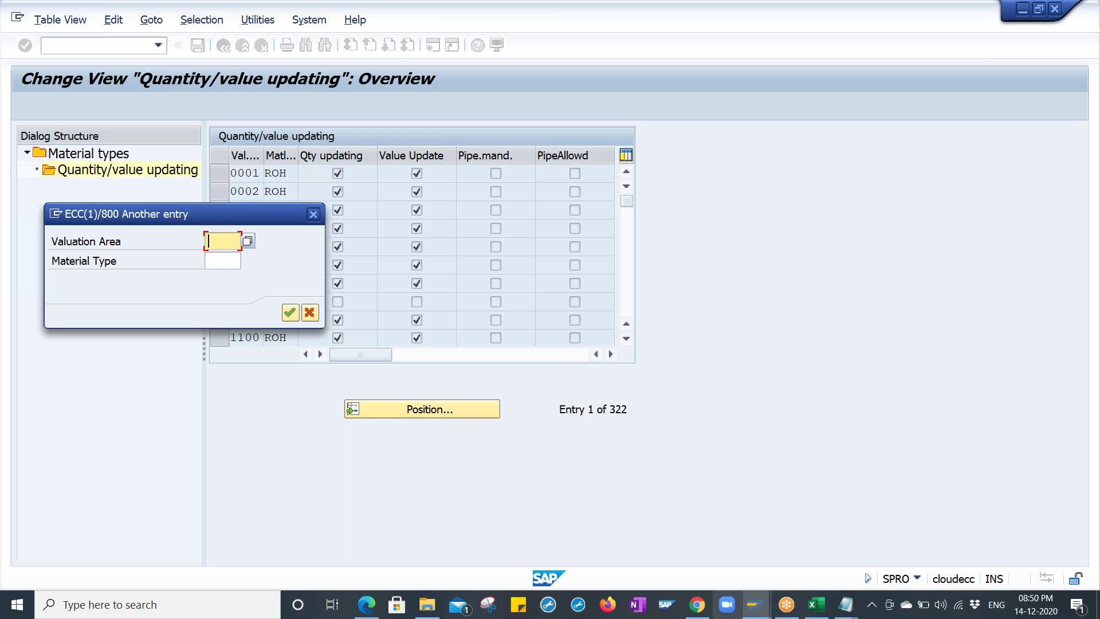
click(844, 604)
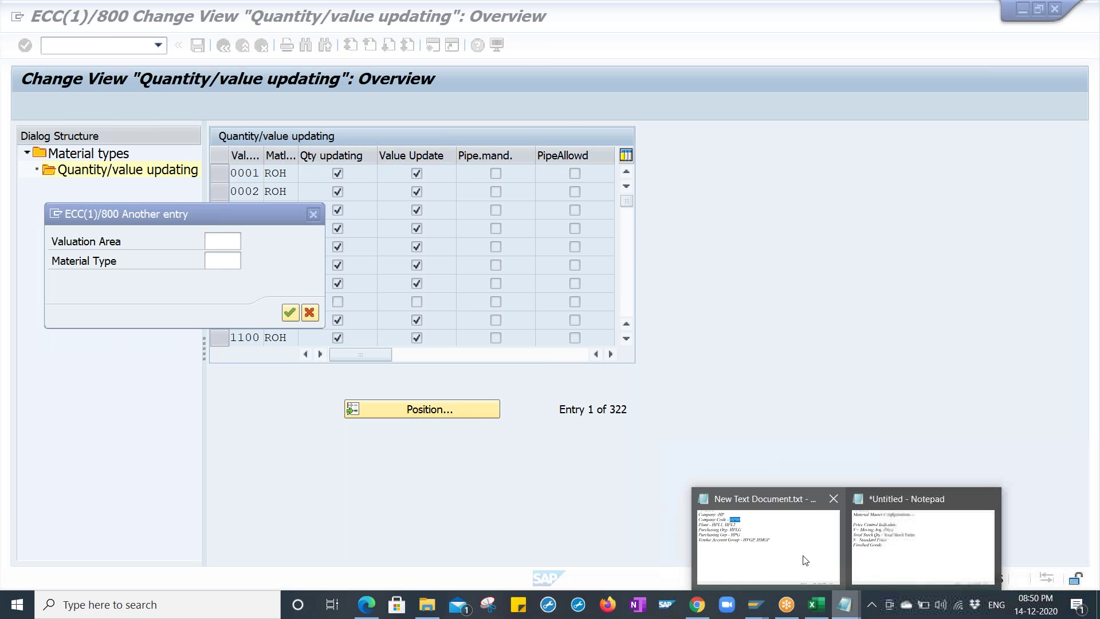
click(772, 558)
key(alt+Tab)
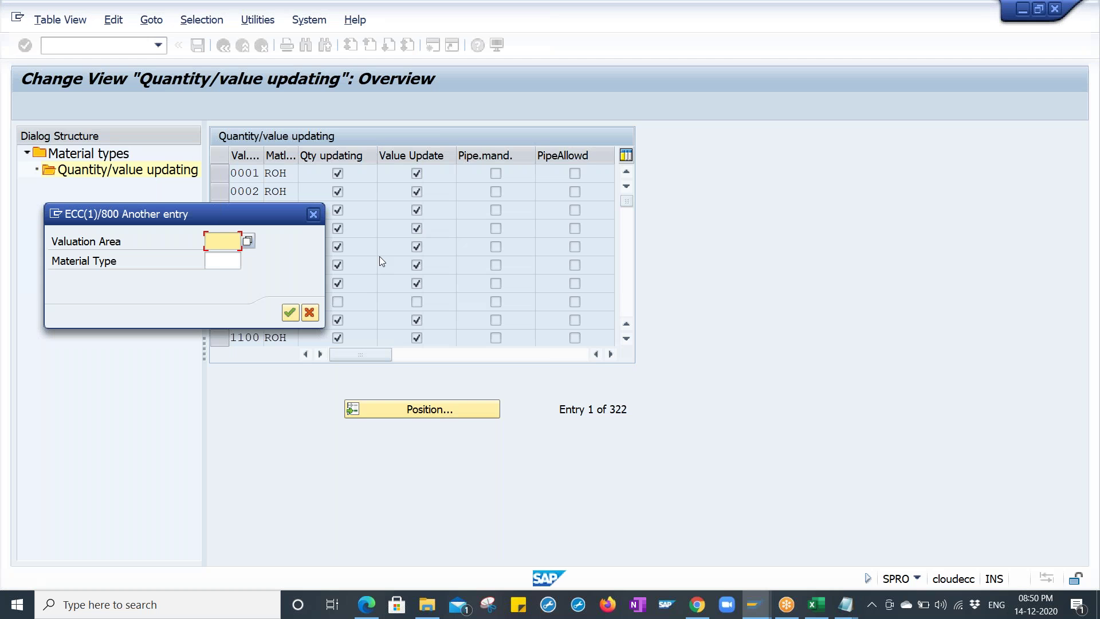
text(HPL1)
key(Return)
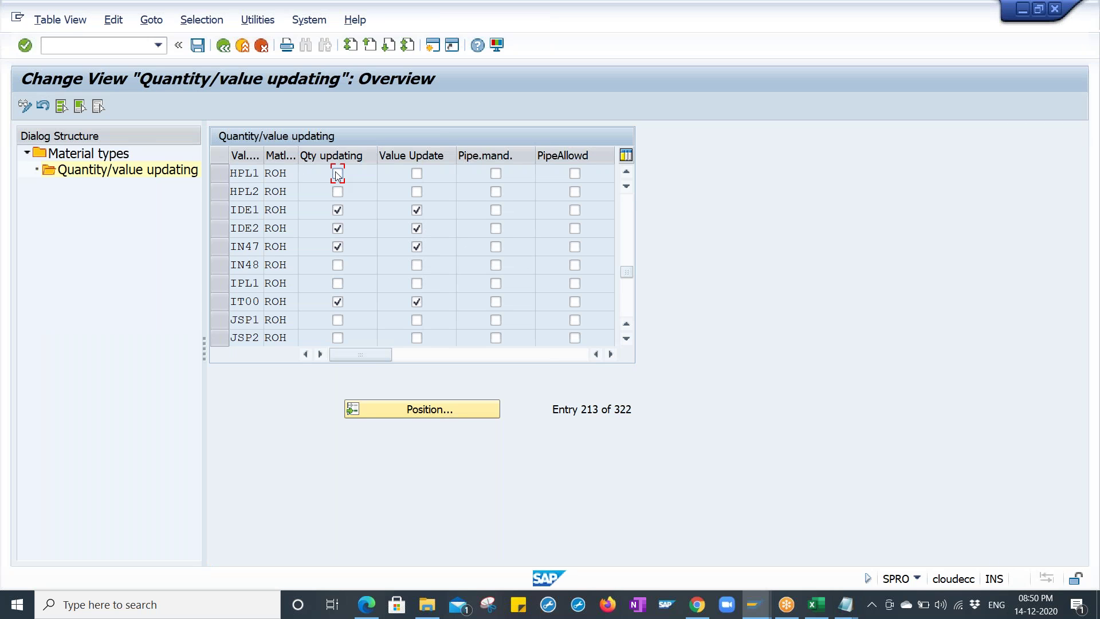
- Enable both quantity updating and value updating for valuation areas HPL1 and HPL2 of material type ROH
click(338, 191)
click(338, 173)
click(420, 175)
click(420, 195)
click(342, 173)
click(343, 191)
click(417, 173)
click(417, 191)
- Switch to the untitled Notepad notes and delete all the price control lines below the Material Master Configurations title
click(845, 604)
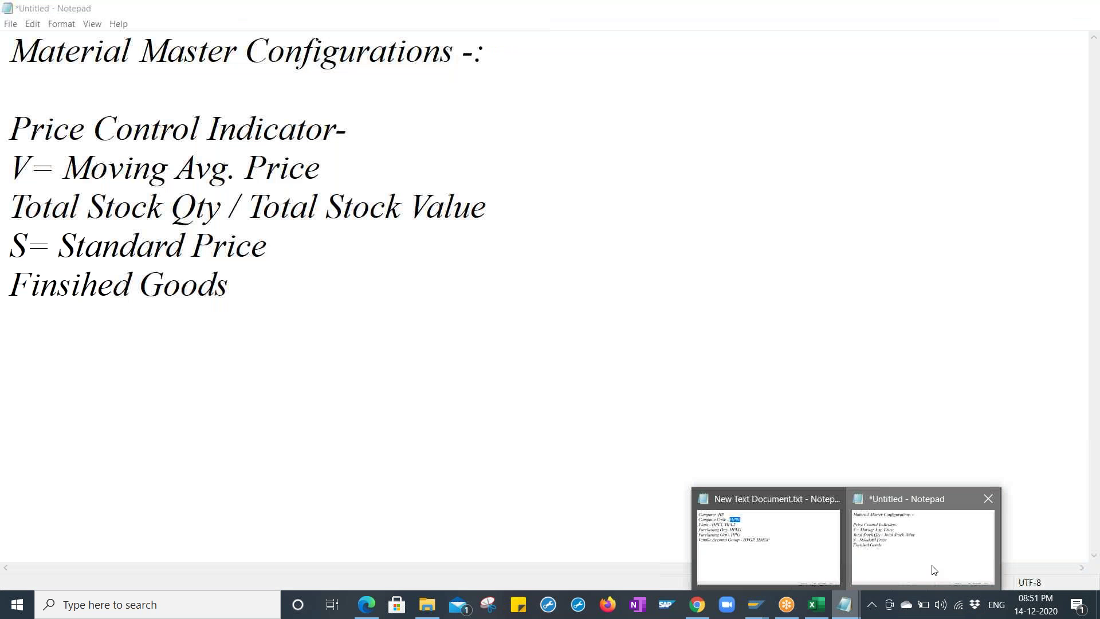
click(933, 569)
drag(282, 270, 7, 130)
key(BackSpace)
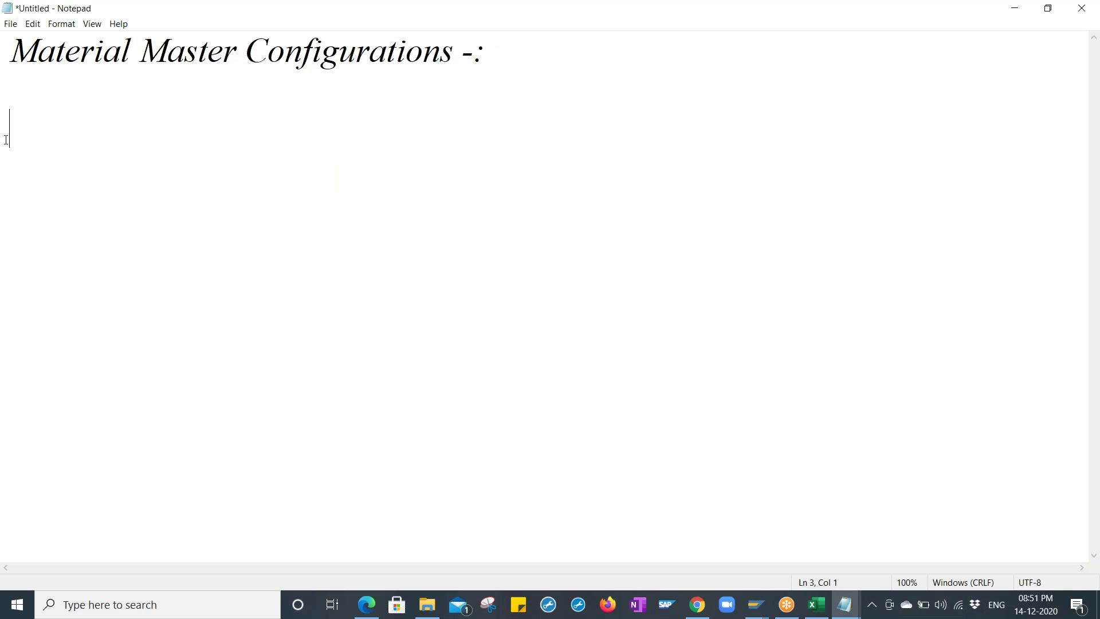
- Add the line "Inventory - Stock Qty = 0" below the Material Master Configurations title
text(Inventr)
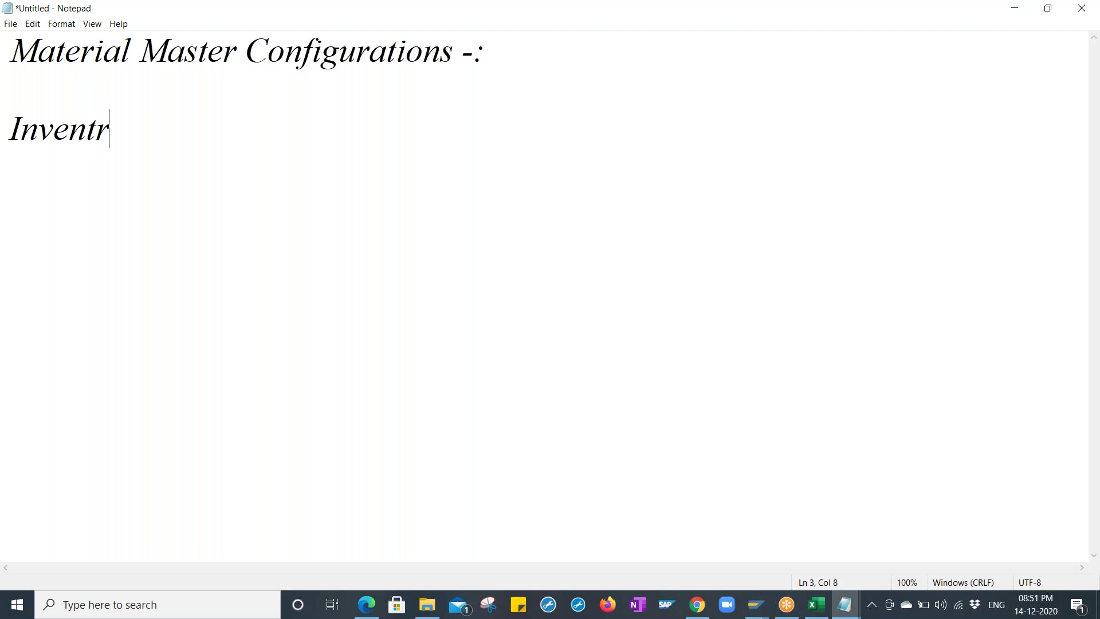
text(oy)
key(BackSpace)
key(BackSpace)
key(BackSpace)
key(BackSpace)
text(ory - Stock )
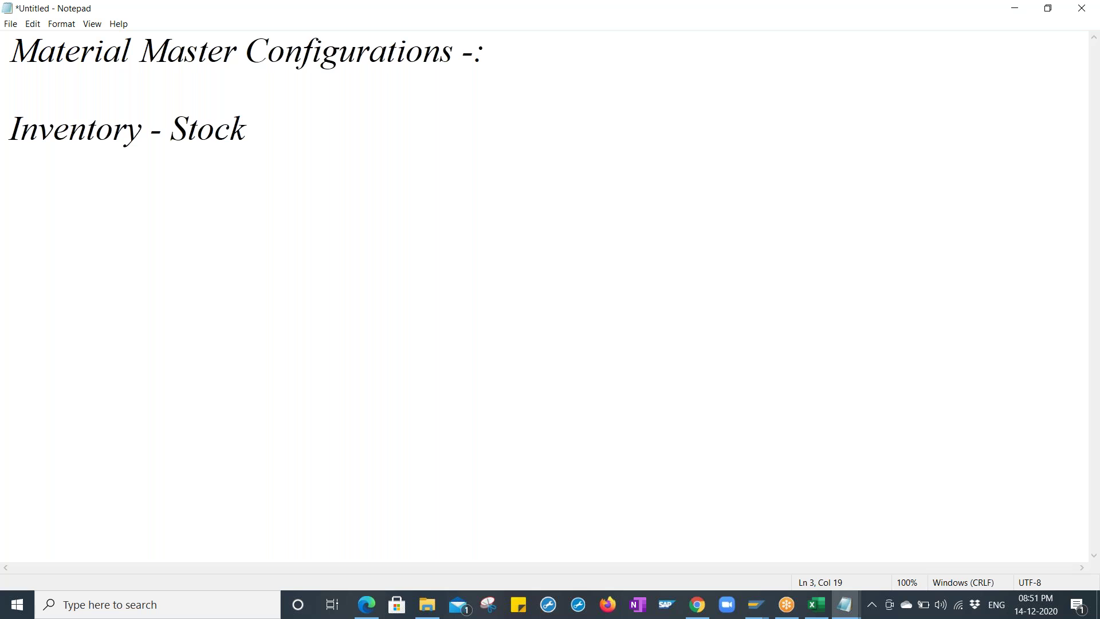
text(Qty = 0)
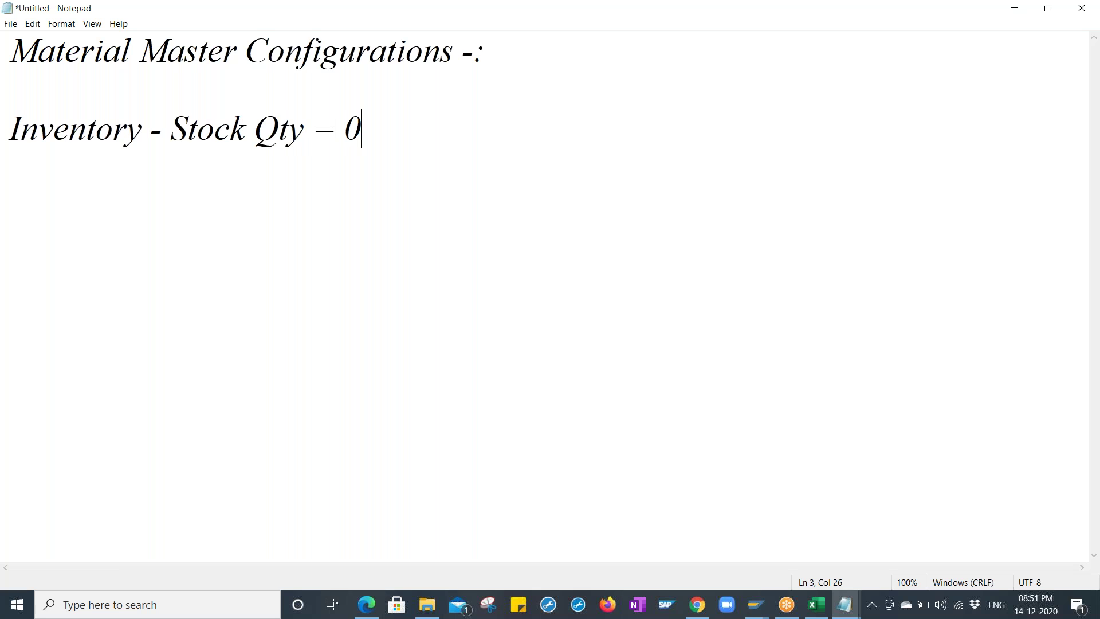
- Add the line "Goods Receipt Qty = 100" below the inventory stock line
key(Return)
text(Goods Receipt )
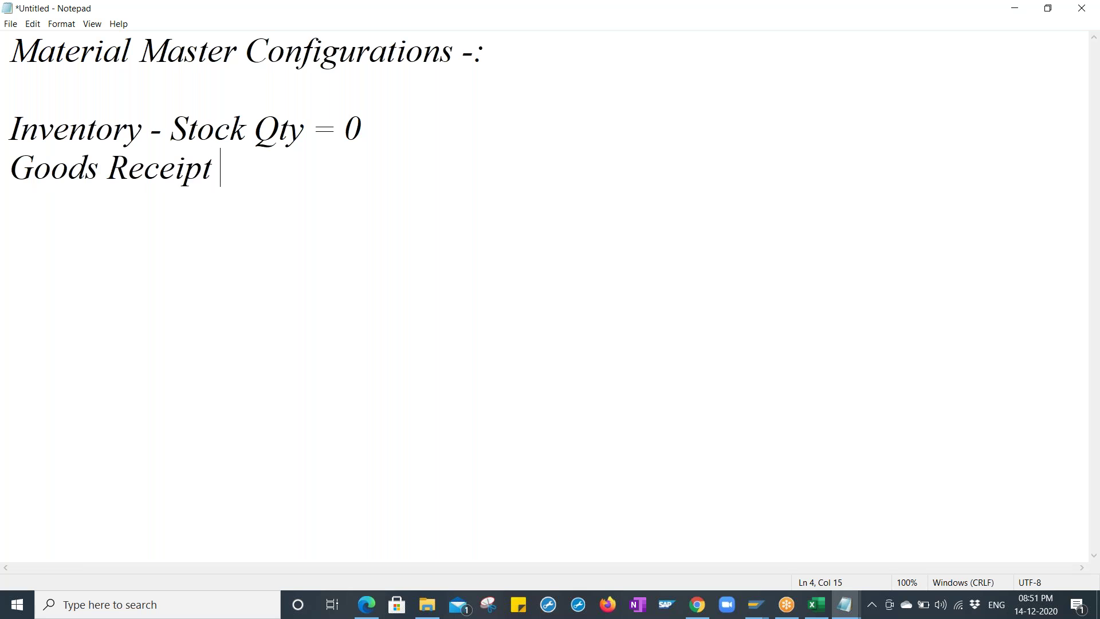
text(QTY)
key(BackSpace)
key(BackSpace)
key(BackSpace)
text(ty =)
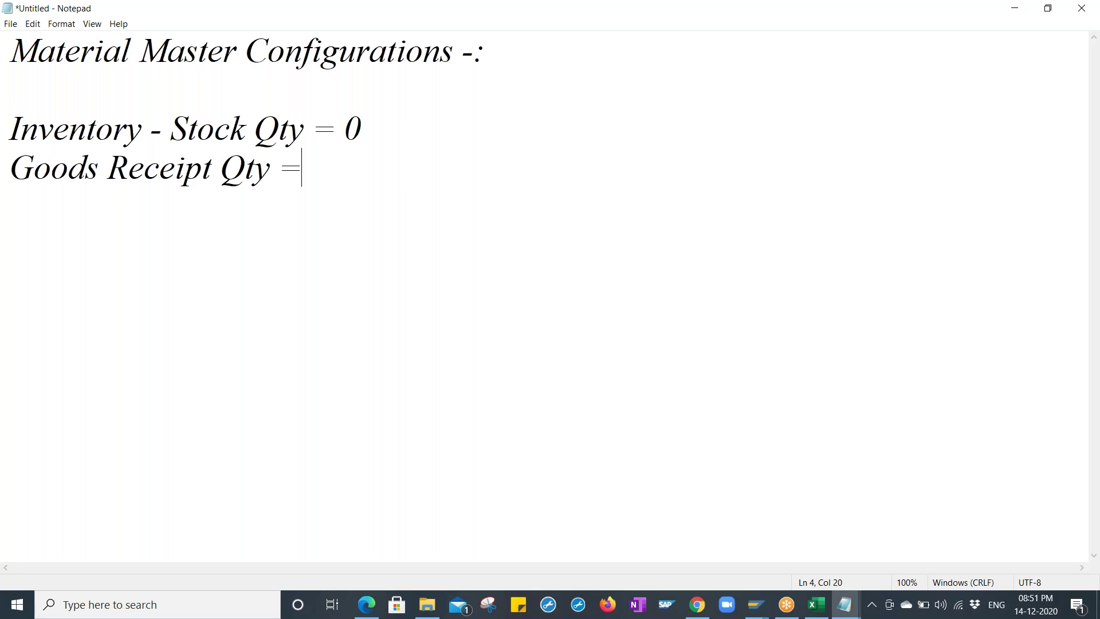
text( 100)
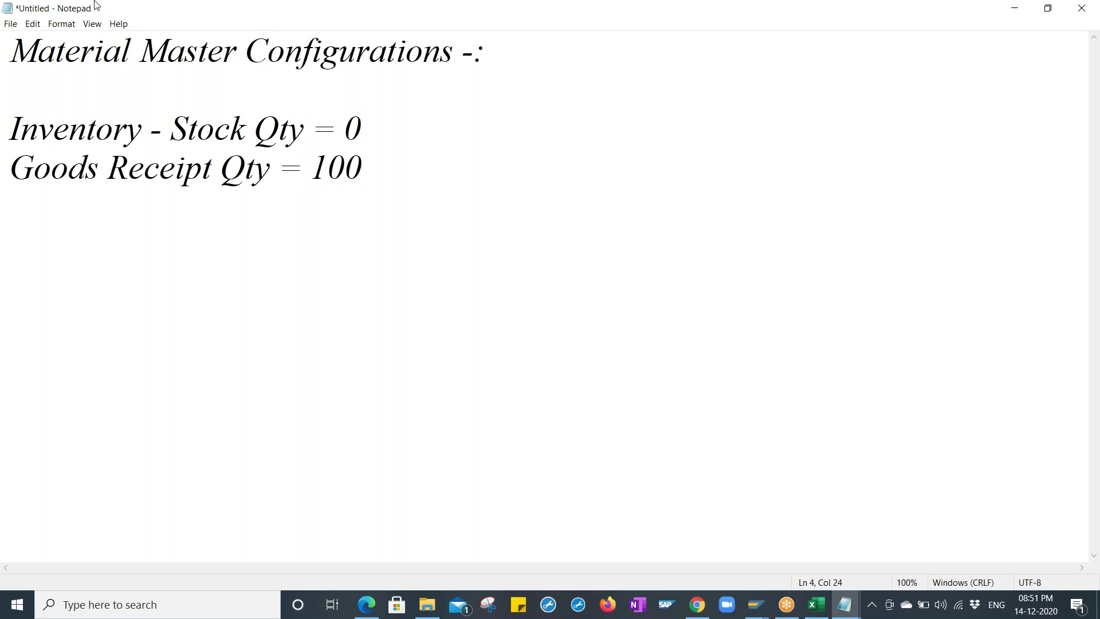
- Append "- Quantity Updated" to the end of the Goods Receipt line
drag(10, 167, 380, 167)
click(385, 168)
text(- )
text(Quna)
key(BackSpace)
key(BackSpace)
text(an)
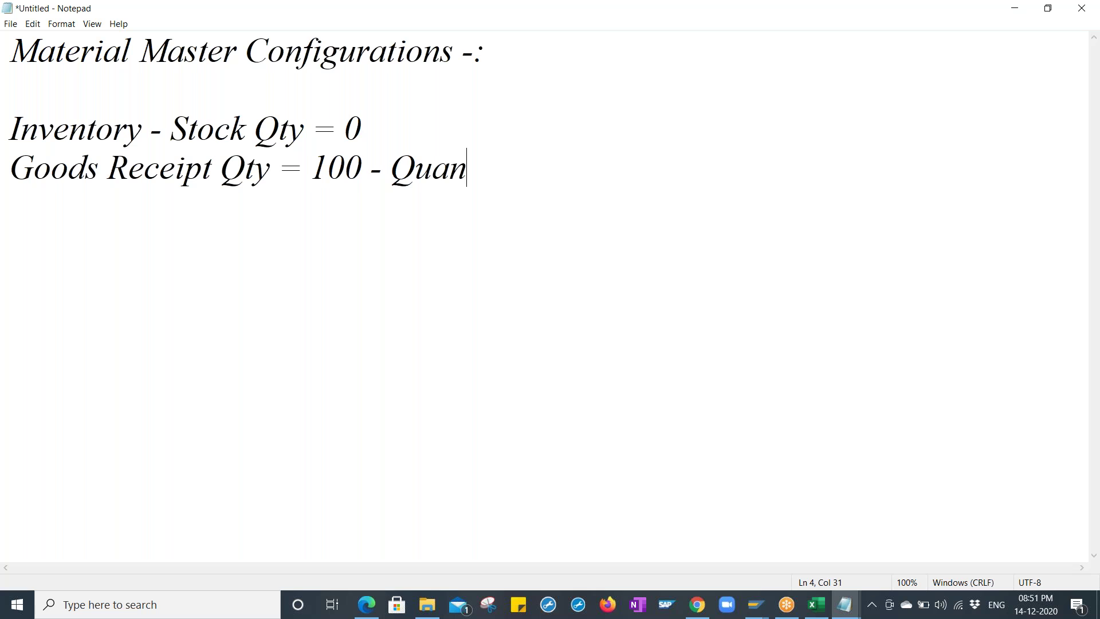
text(tity Updated)
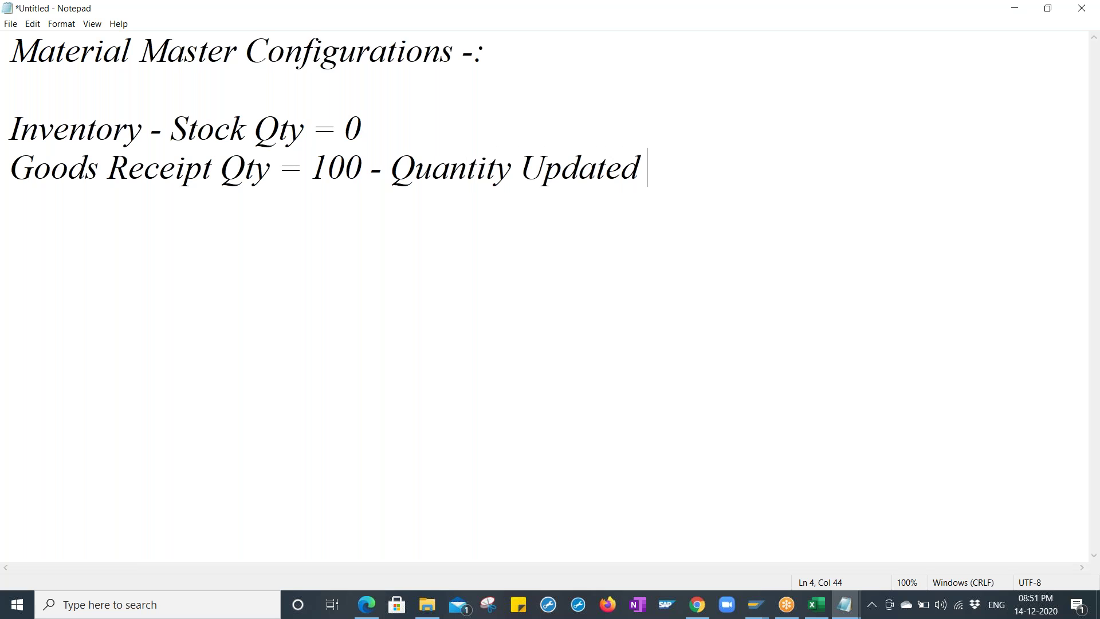
- Highlight the quantity updated note for emphasis and add the line "Value - Updated" below the Goods Receipt line
key(Return)
drag(392, 171, 605, 171)
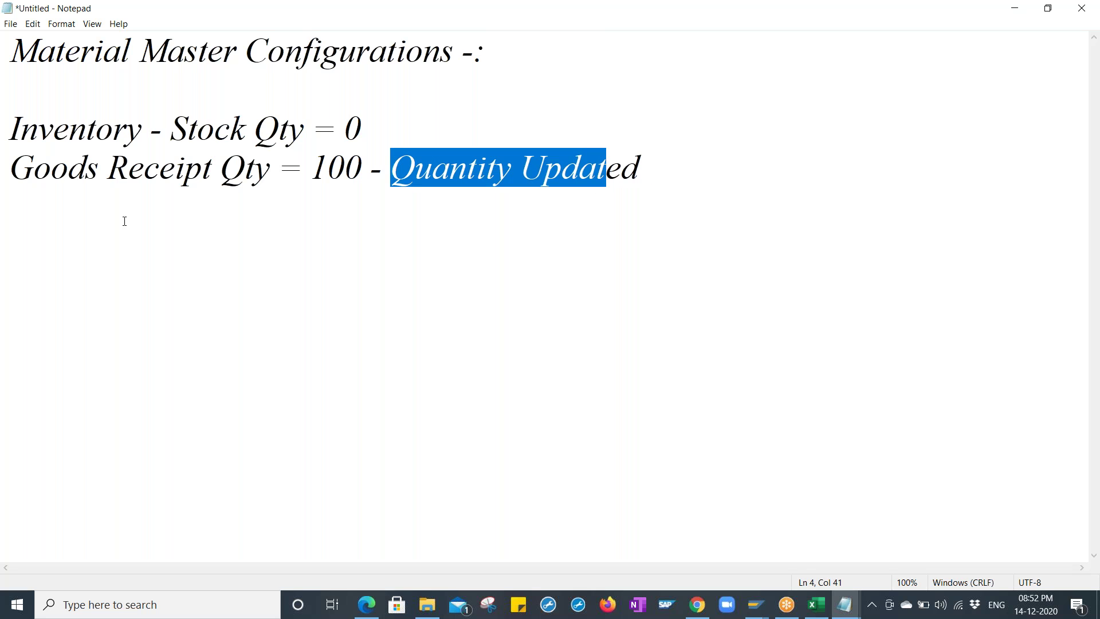
click(35, 212)
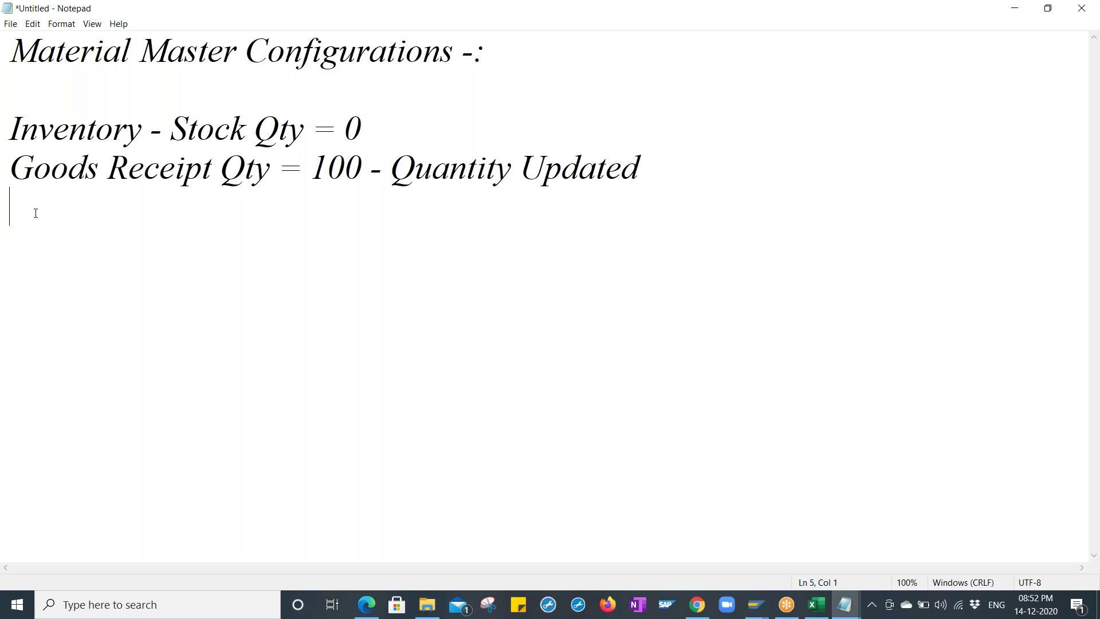
text(Value - Updated)
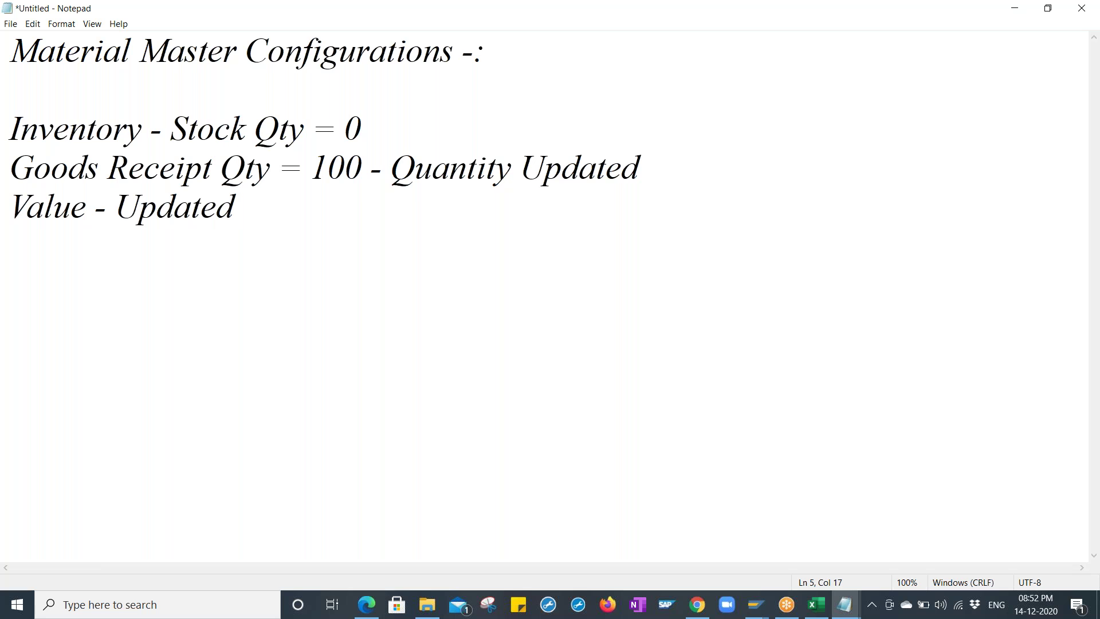
- Leave a blank line below "Value - Updated" and add the line "Each Qty = Rs, 10"
key(Return)
key(Return)
text(Each Q)
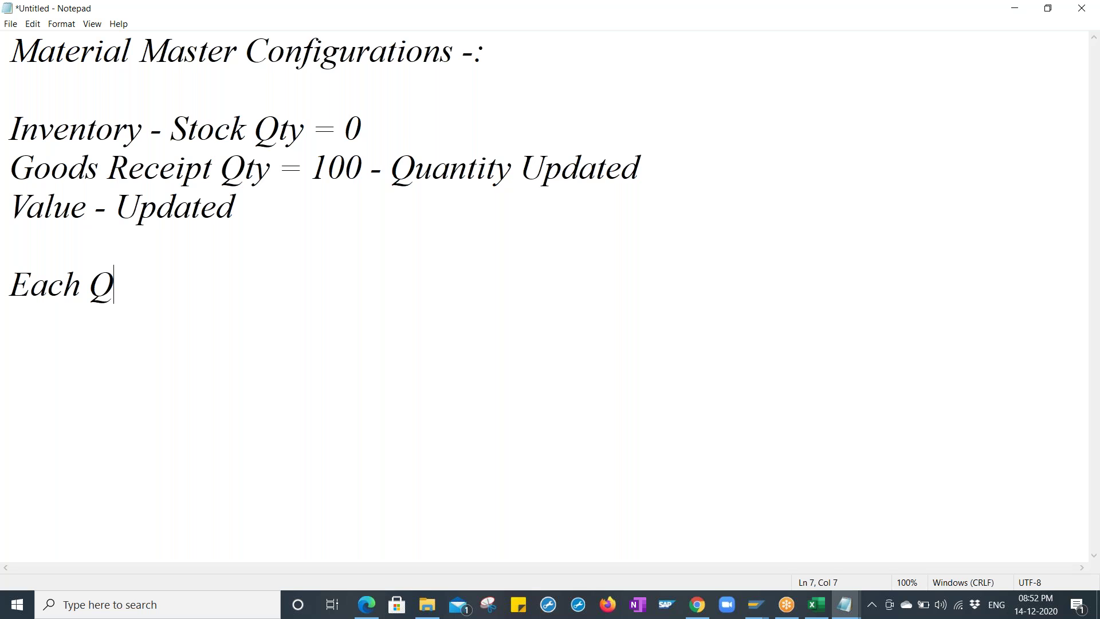
text(ty = 10)
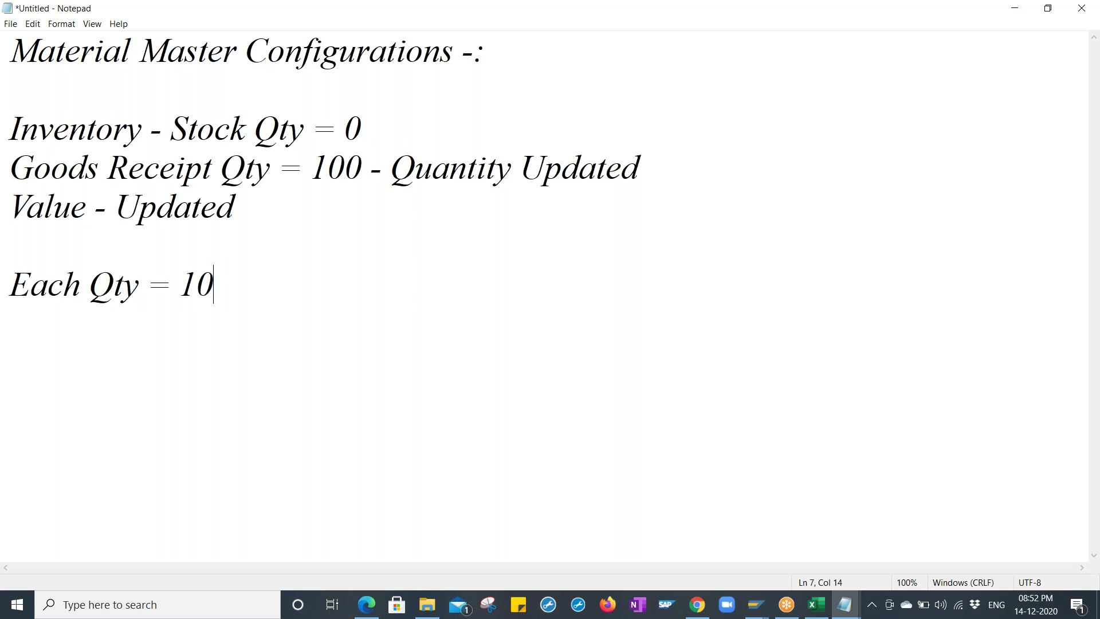
key(BackSpace)
key(BackSpace)
key(BackSpace)
text(Rs, 10)
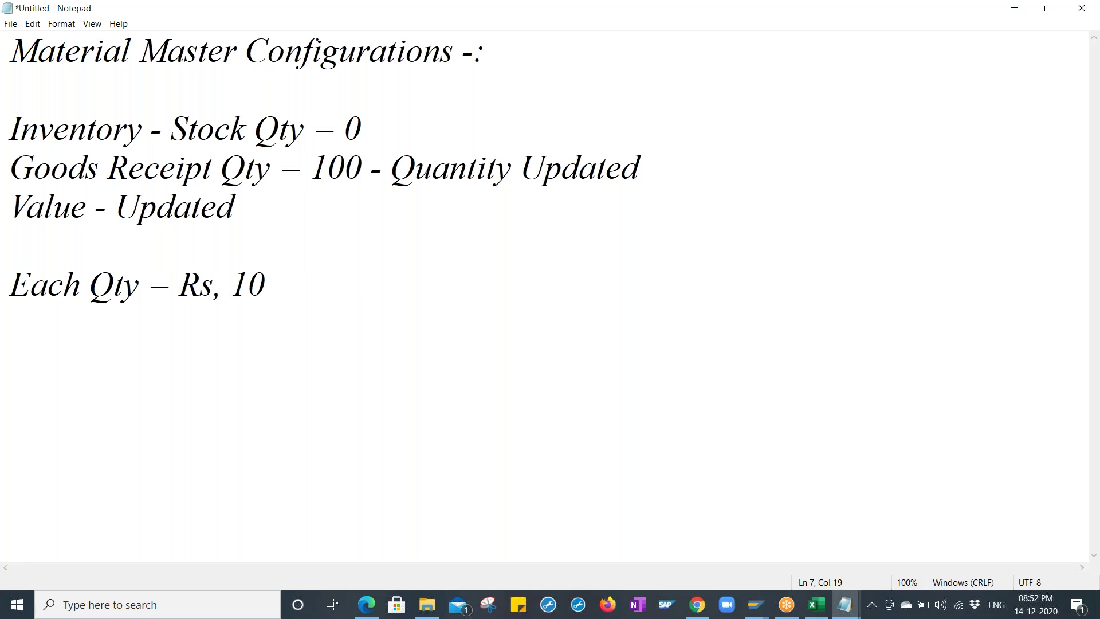
- Extend the Each Qty line with "X 100 = 1000 Total Stock Value" and highlight the whole line
text(X 1000)
key(BackSpace)
text(= 1000)
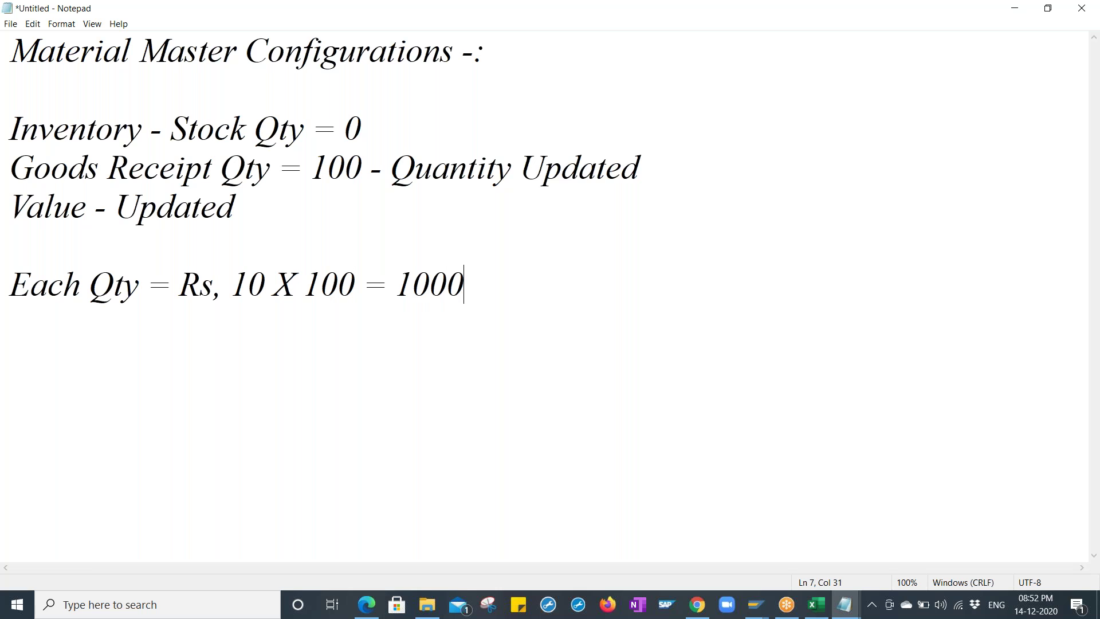
text( Total Stock Value)
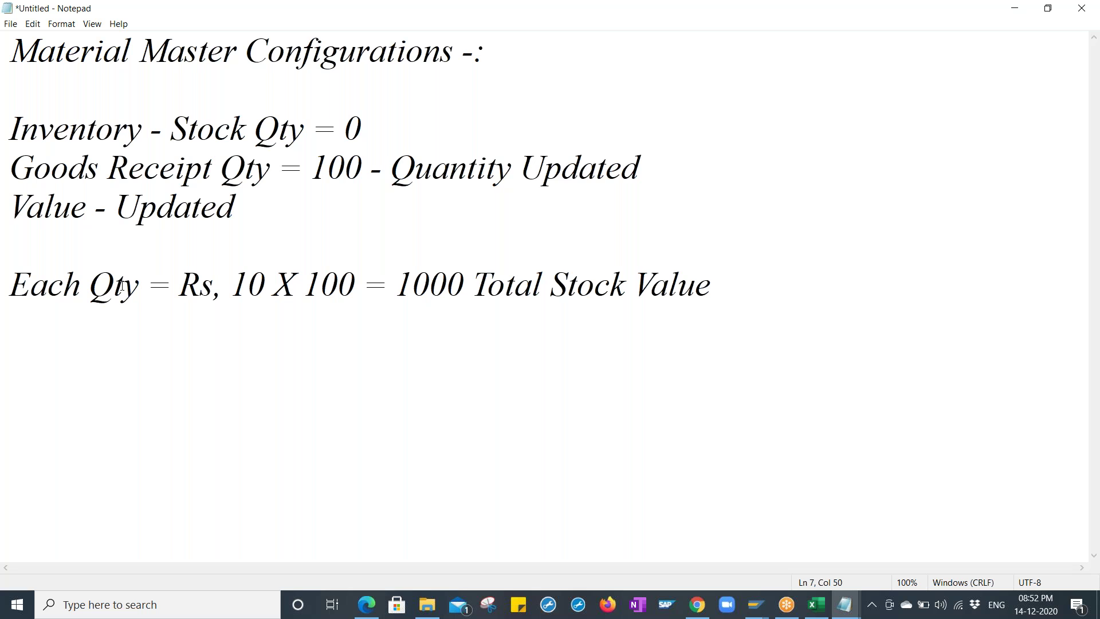
drag(723, 292, 6, 296)
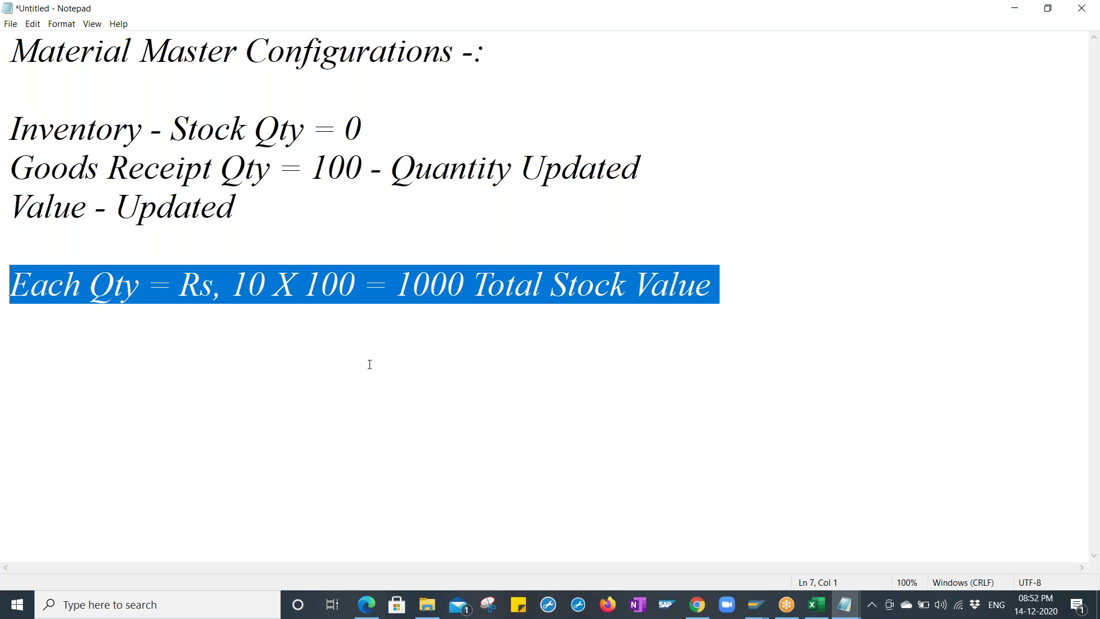
- Switch to the SAP Quantity/value updating overview and clear quantity updating for valuation area HPL1
mouse_move(761, 604)
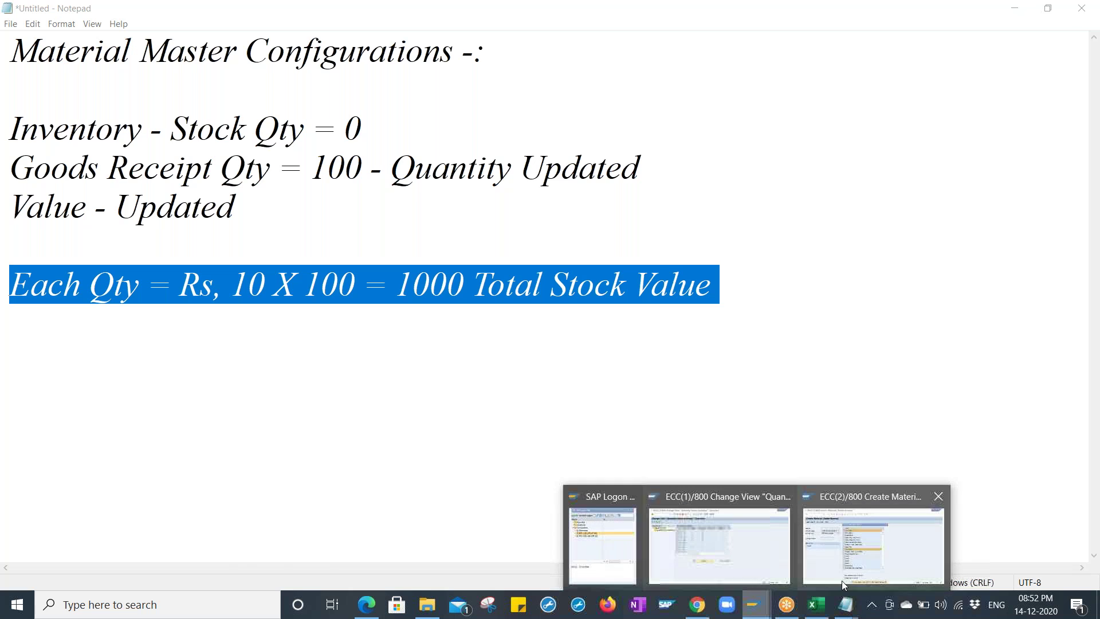
click(717, 513)
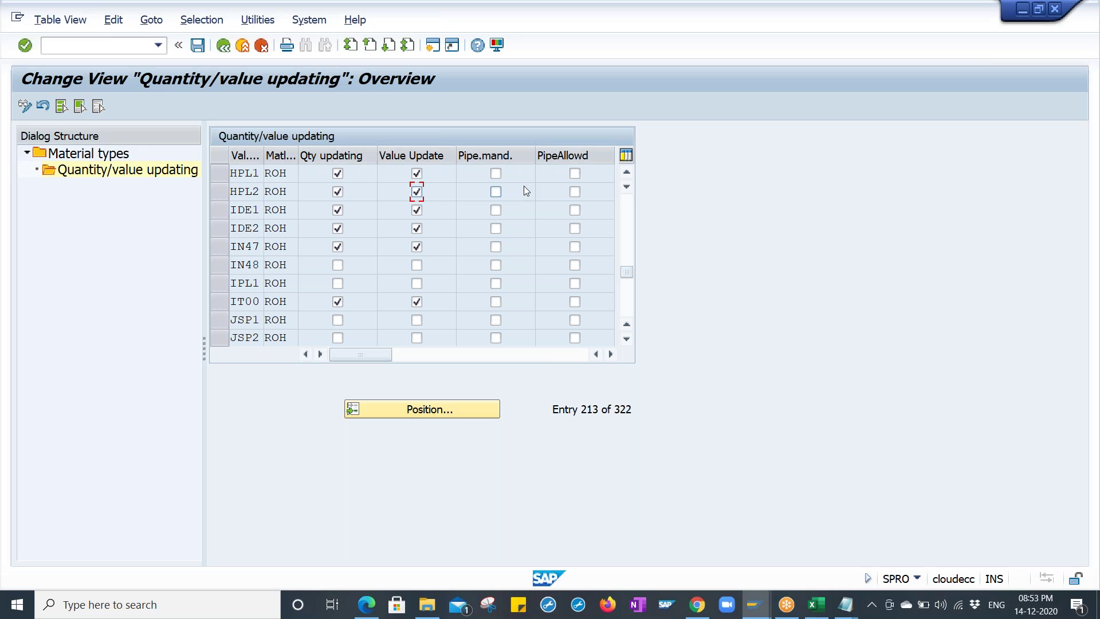
click(339, 172)
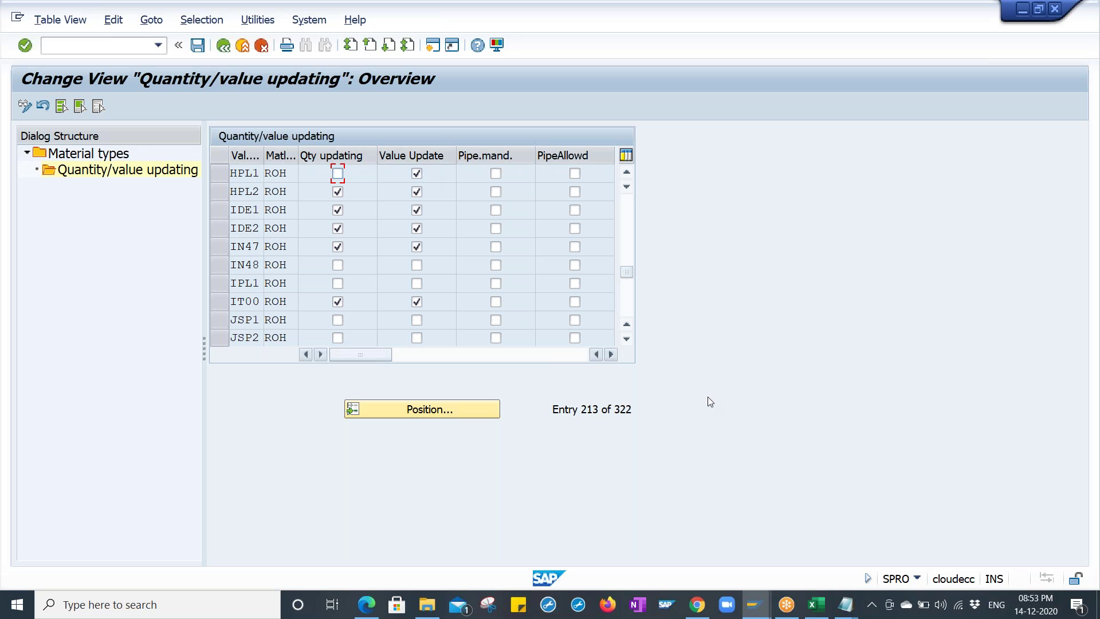
- Return to the untitled Notepad notes and add the line "Valuated" below the total stock value line
click(837, 606)
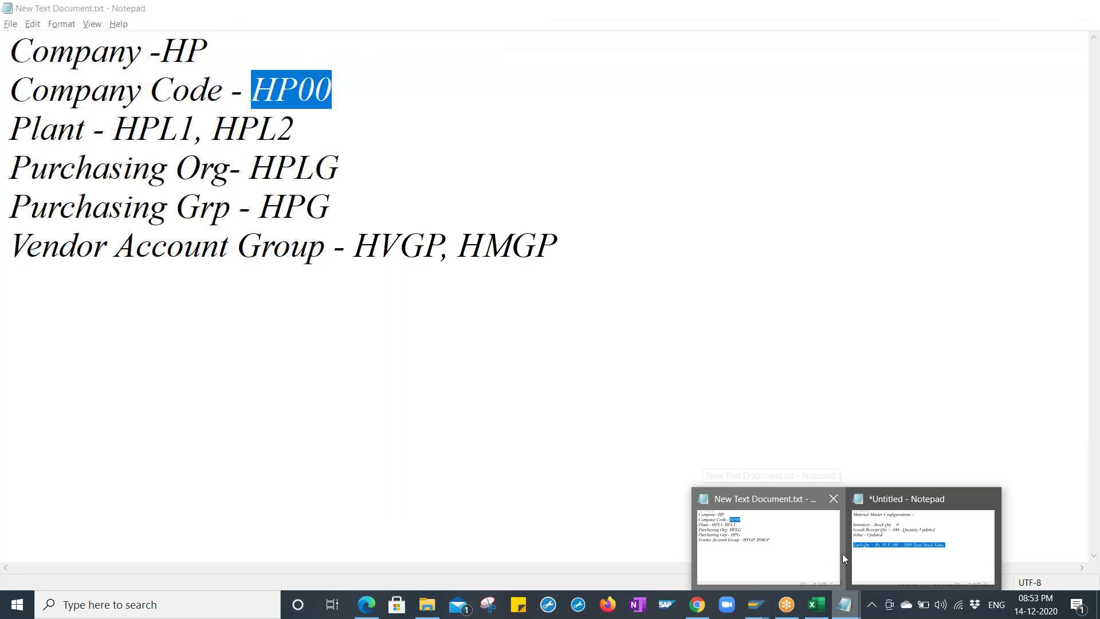
click(919, 541)
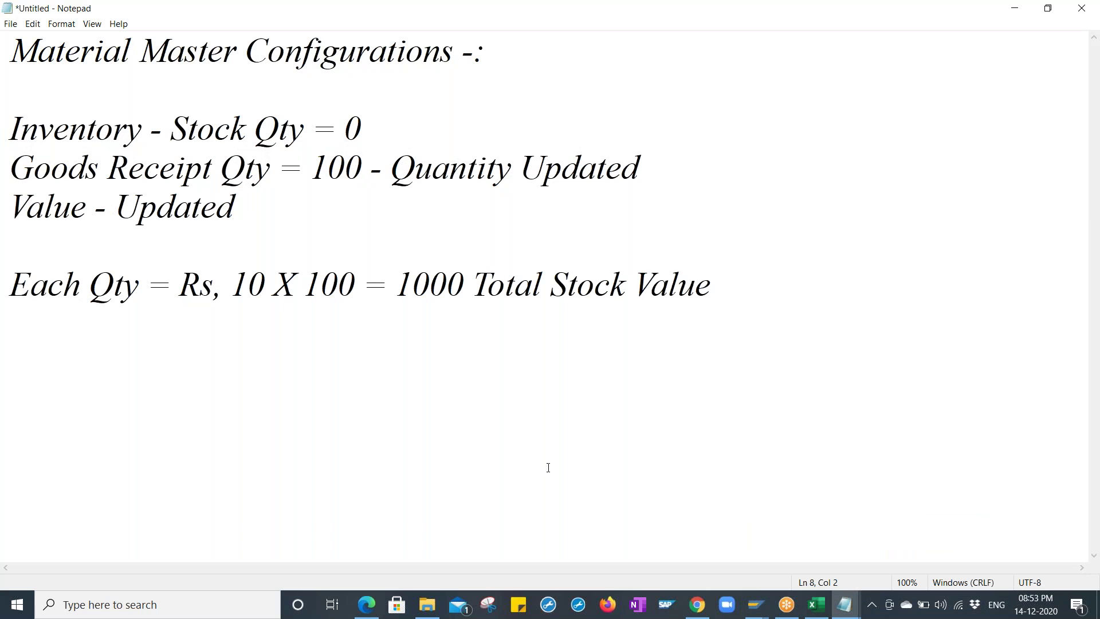
key(BackSpace)
text(Value - Updated)
key(BackSpace)
key(BackSpace)
key(BackSpace)
key(BackSpace)
text(ated)
- Add the line "Non- Valuated" below the "Valuated" line
key(Return)
text(Non)
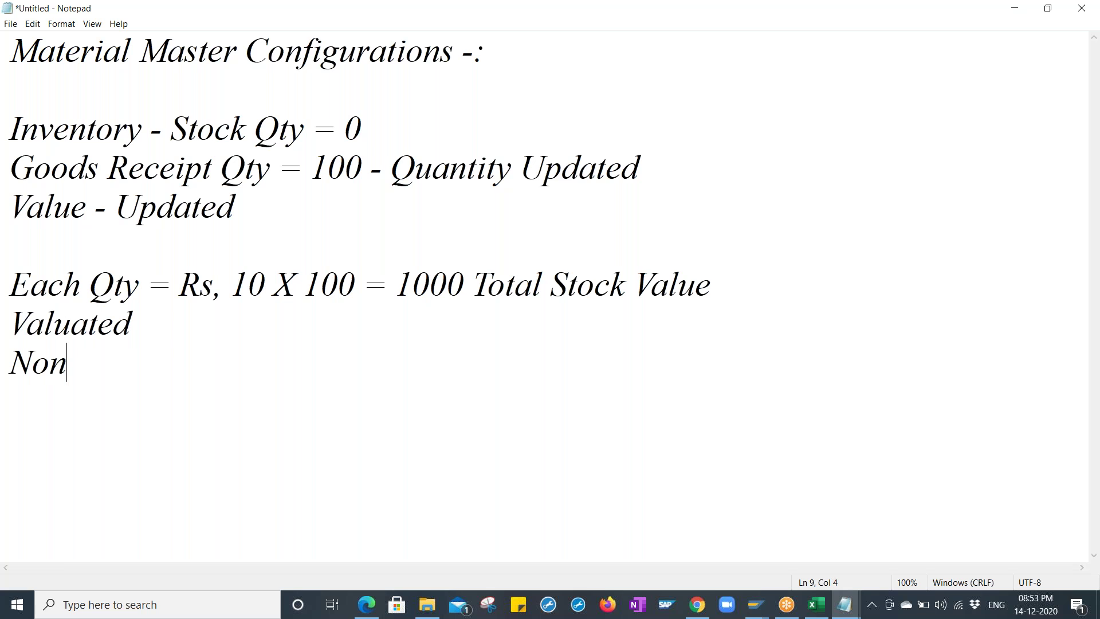
text(-)
key(BackSpace)
text(- Valuated)
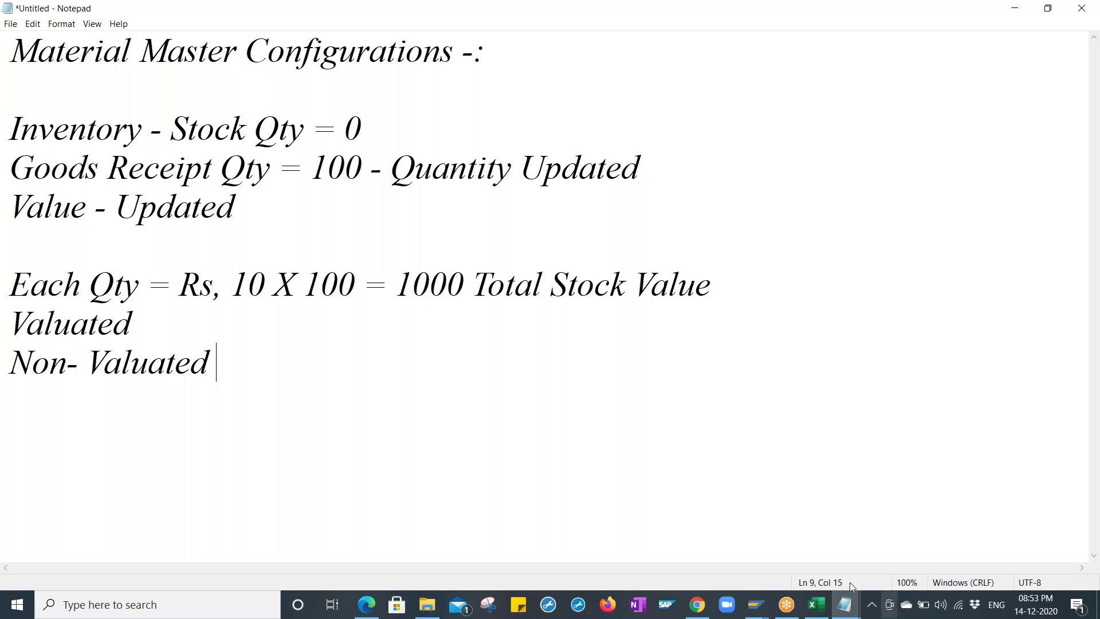
- Switch back to the SAP Quantity/value updating overview and toggle quantity updating twice each for valuation areas HPL1 and HPL2
mouse_move(767, 614)
click(823, 552)
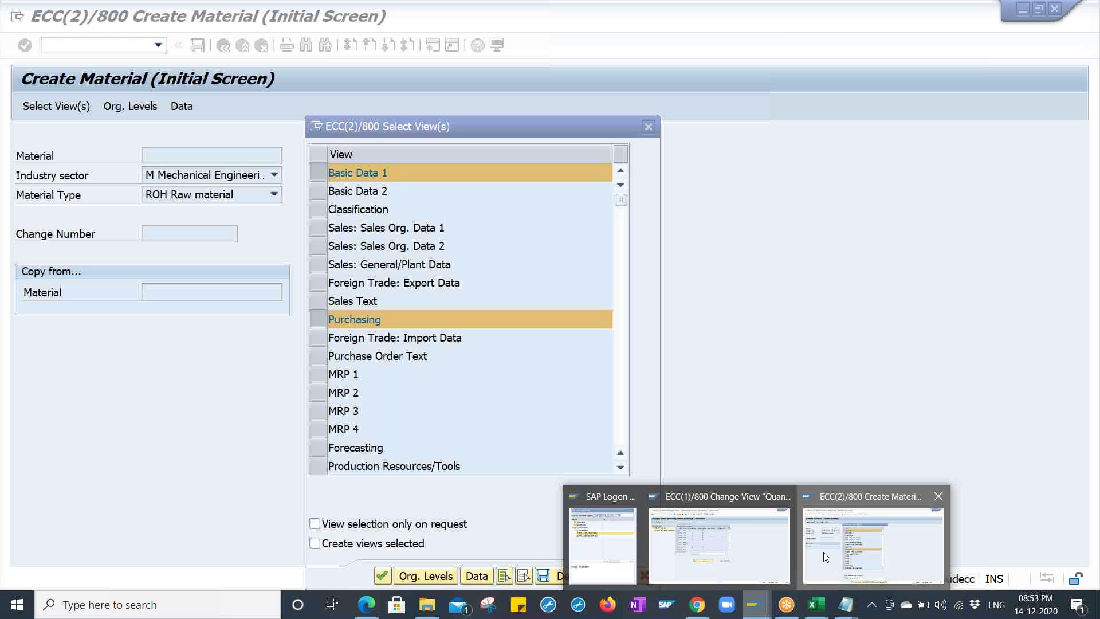
click(724, 549)
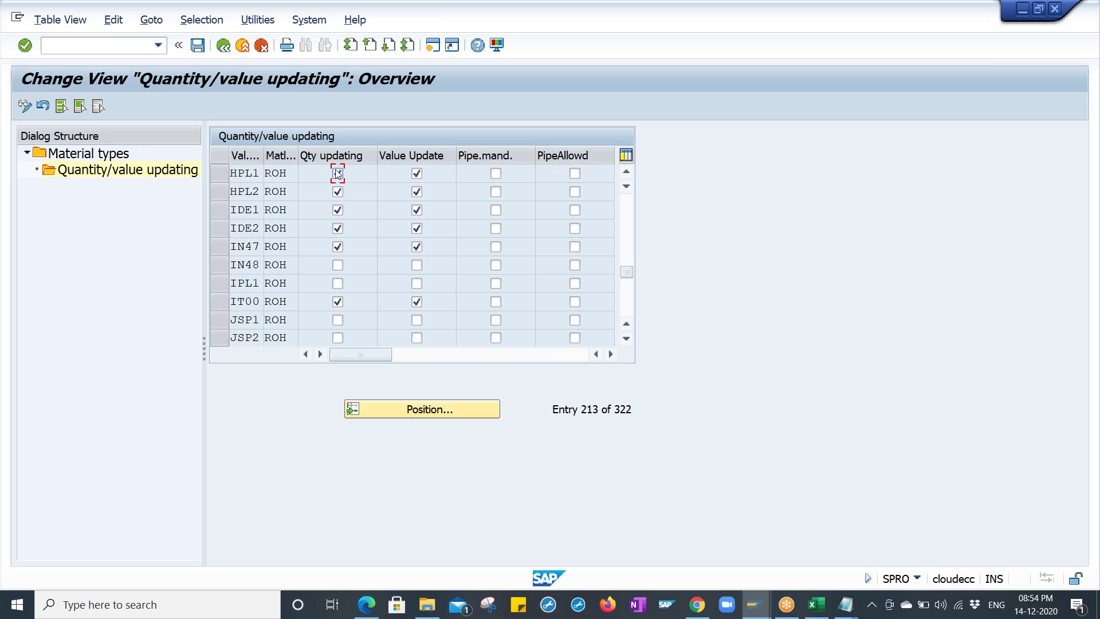
click(337, 173)
click(342, 190)
click(338, 172)
click(338, 192)
- Save the quantity/value updating settings and return to the valuation and updating sections of the ROH material type details
click(198, 44)
click(218, 50)
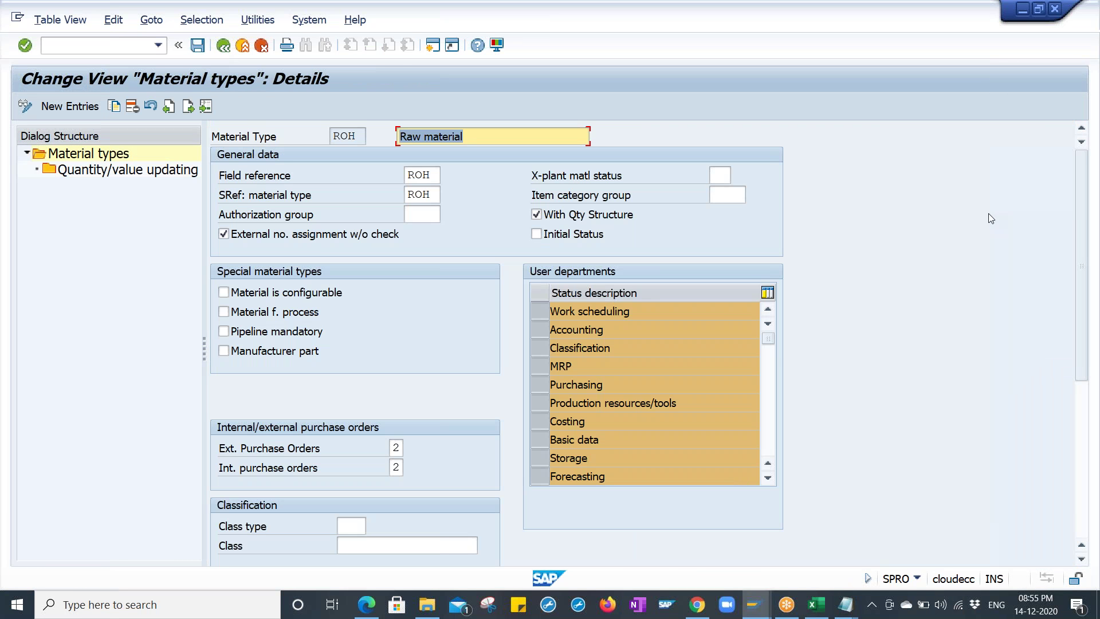
drag(1079, 241, 1079, 422)
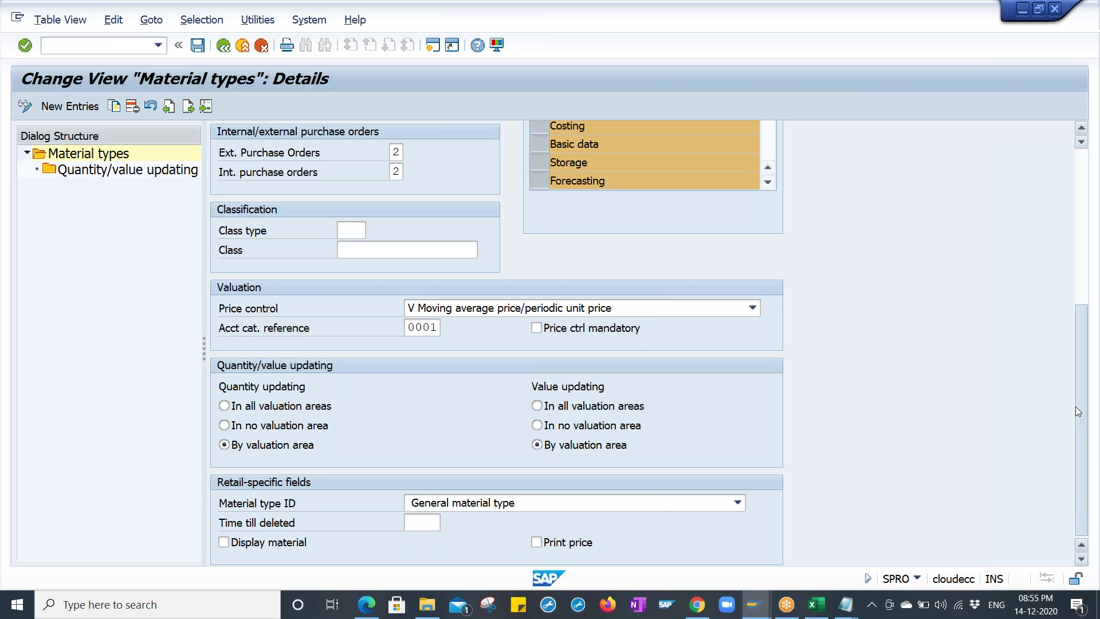
- Examine the account category reference, then check the Automatic Account Determination row in the MM Syllabus workbook and return to the SAP material type details
double_click(415, 328)
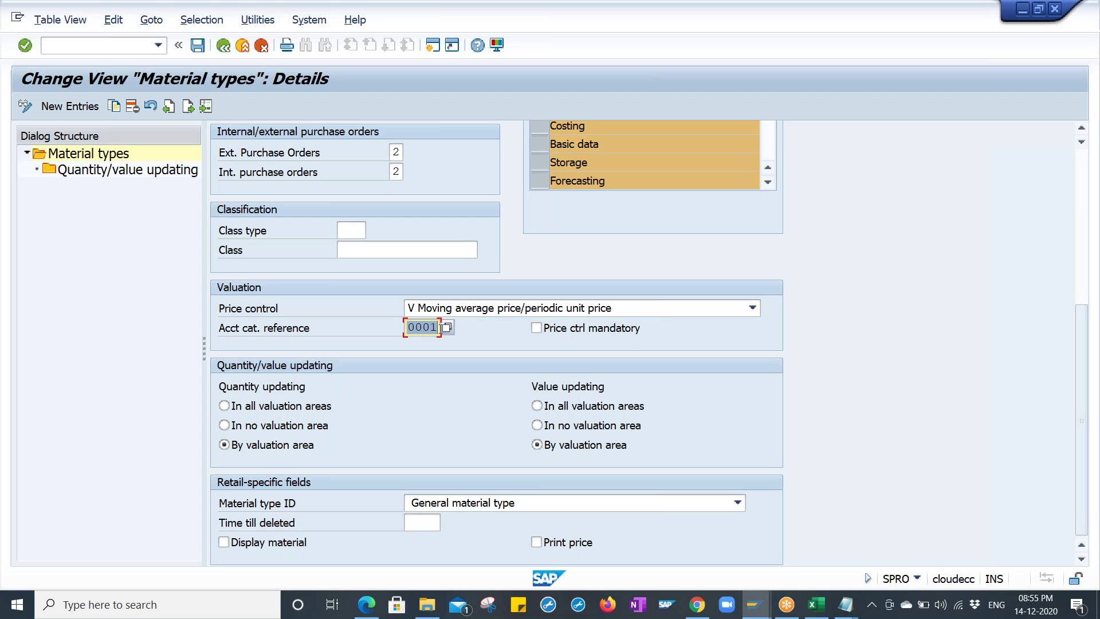
click(816, 605)
click(92, 431)
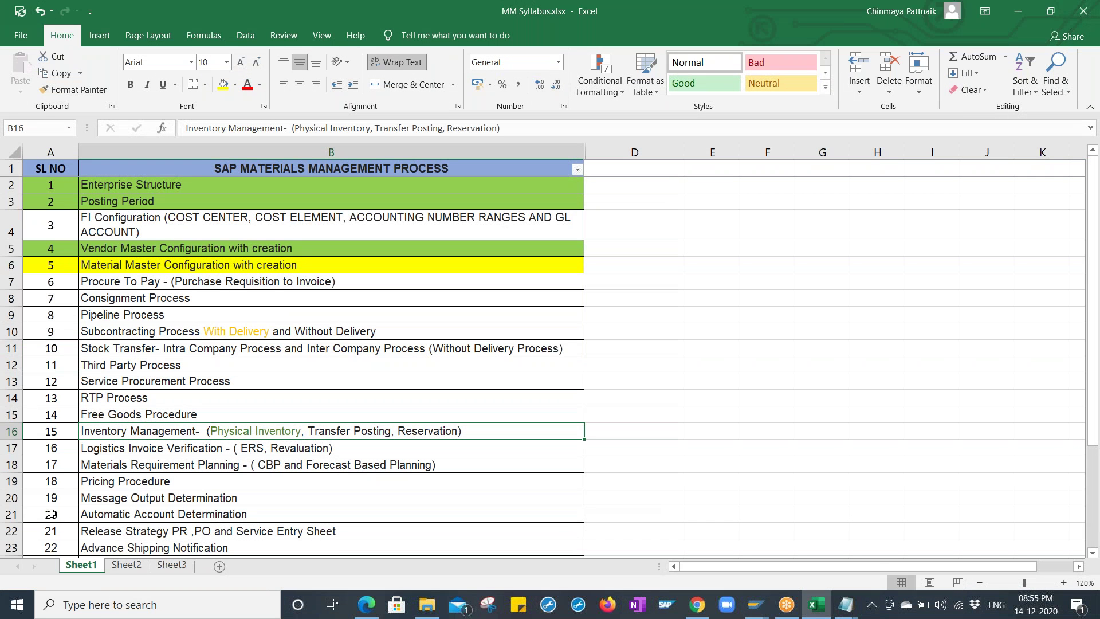
click(11, 513)
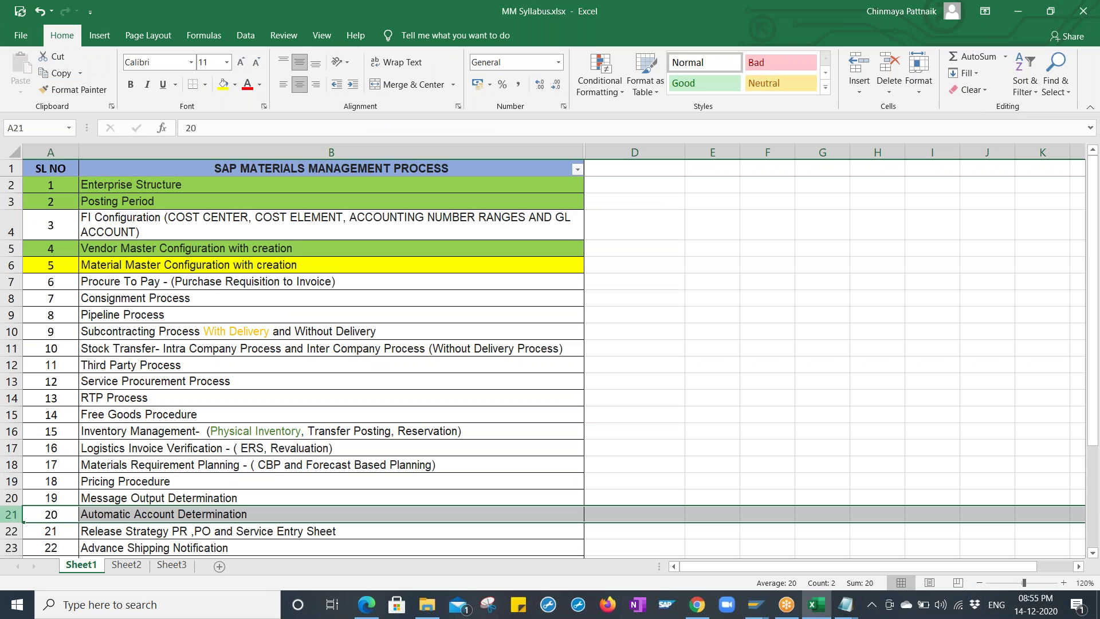
click(756, 605)
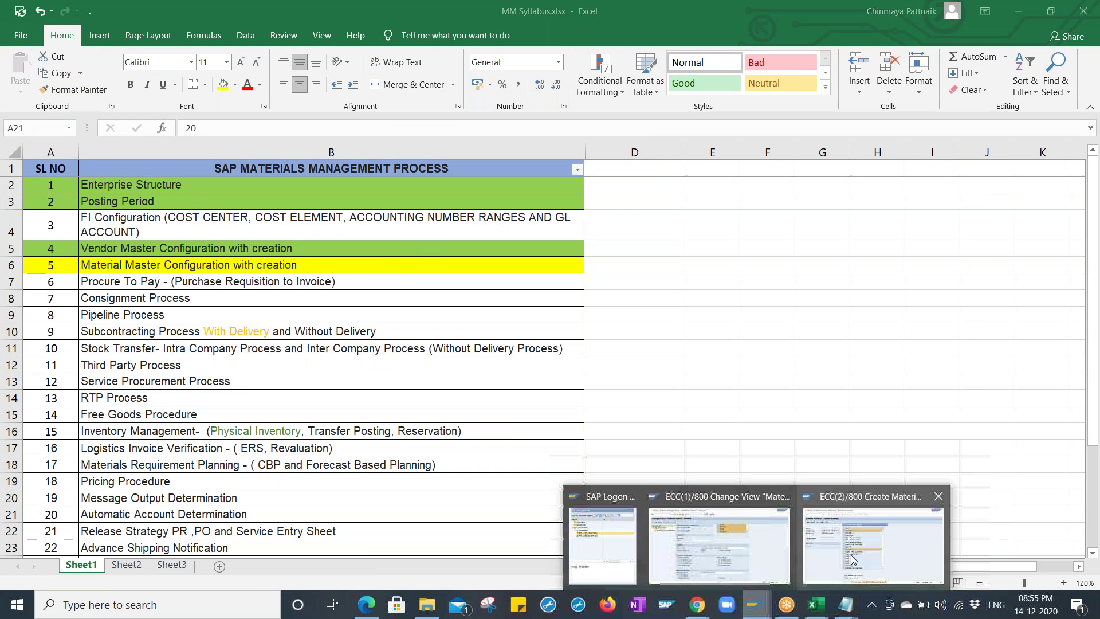
click(771, 552)
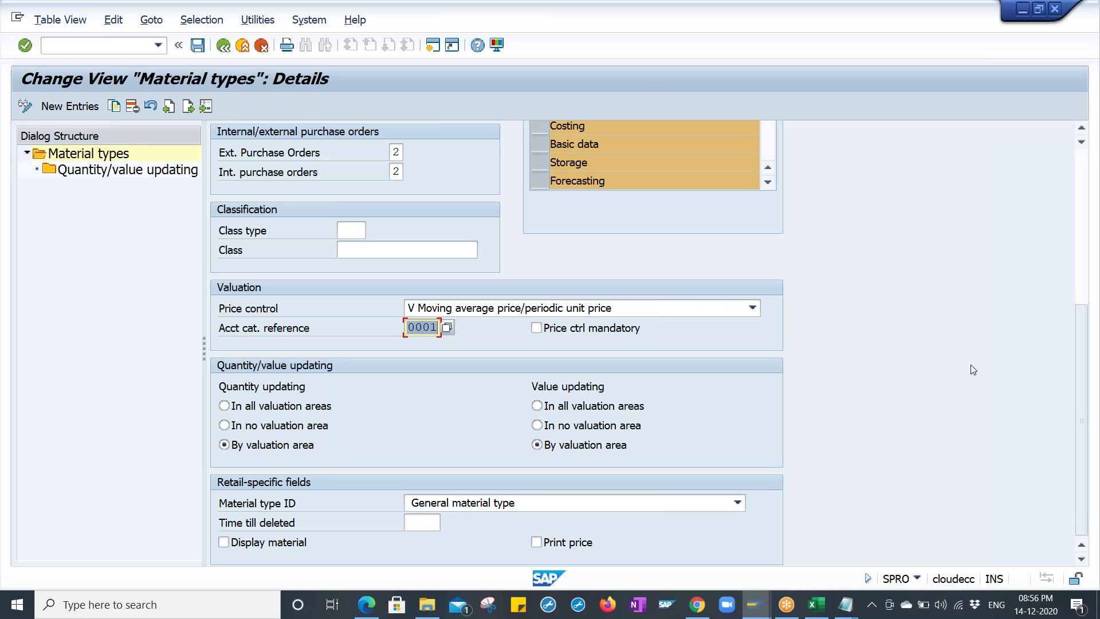
- Save the ROH material type details and return to the material types overview
drag(1082, 321, 1085, 171)
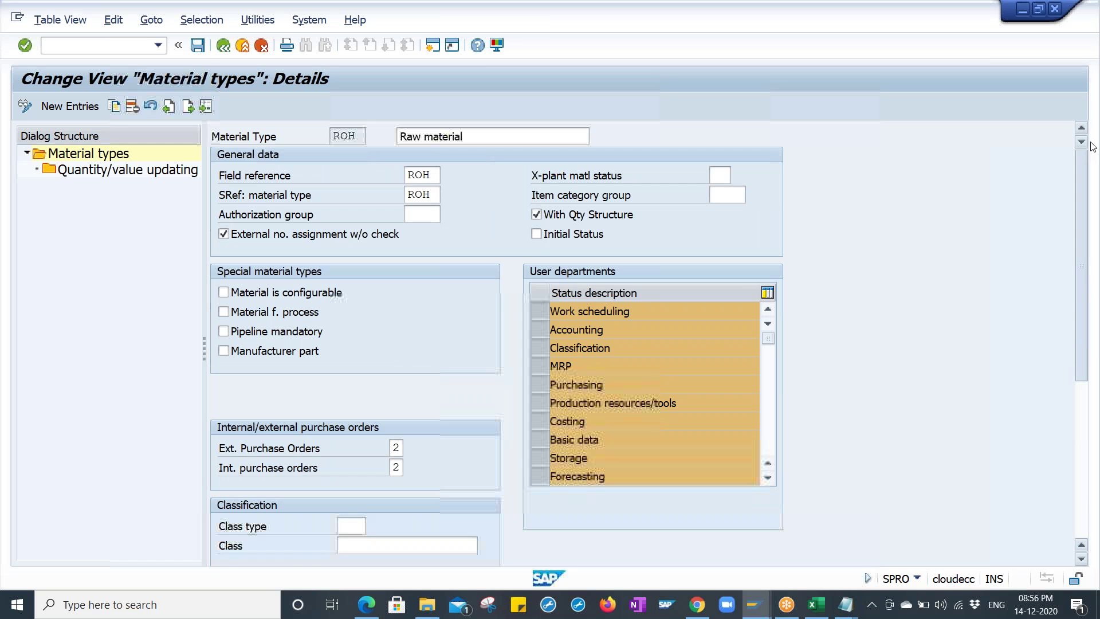
click(197, 48)
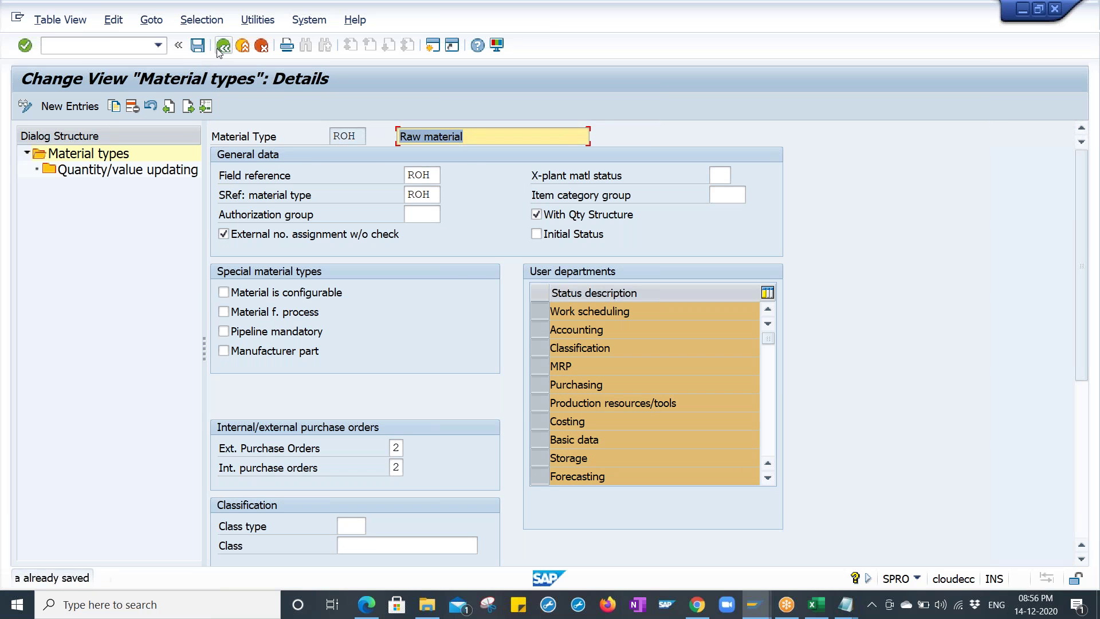
click(222, 47)
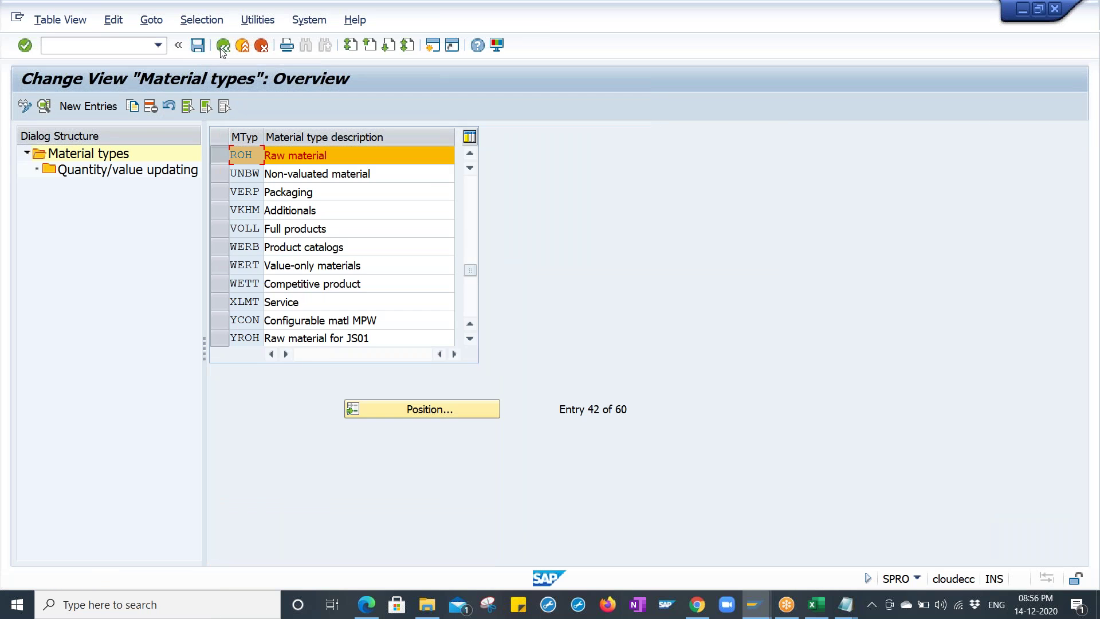
- Copy the ROH material type and name the new material type ZRAW
click(222, 155)
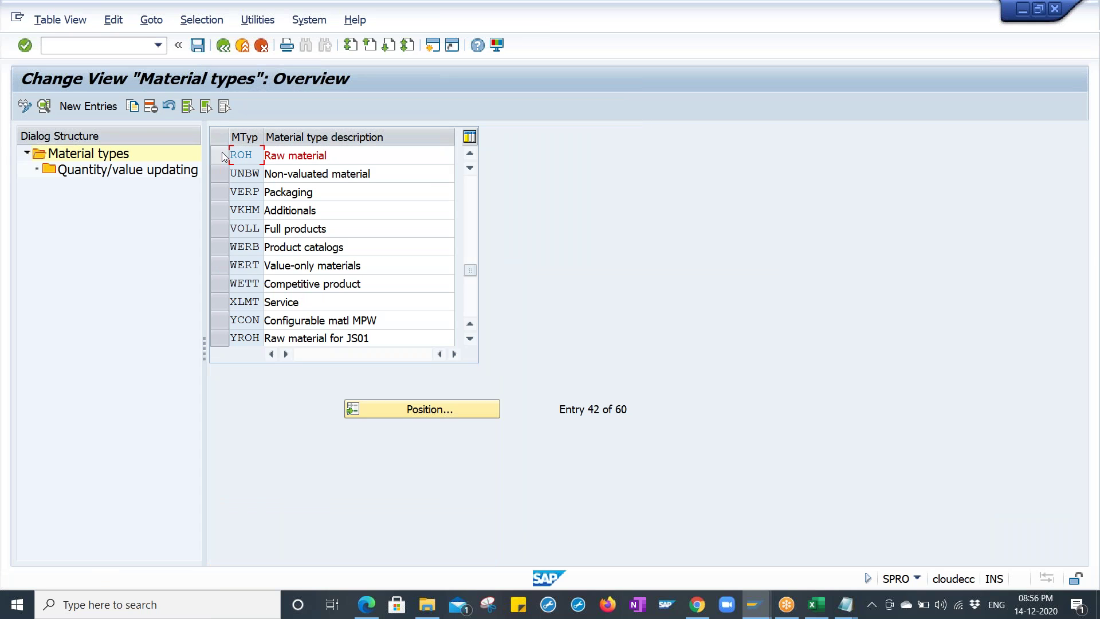
click(222, 153)
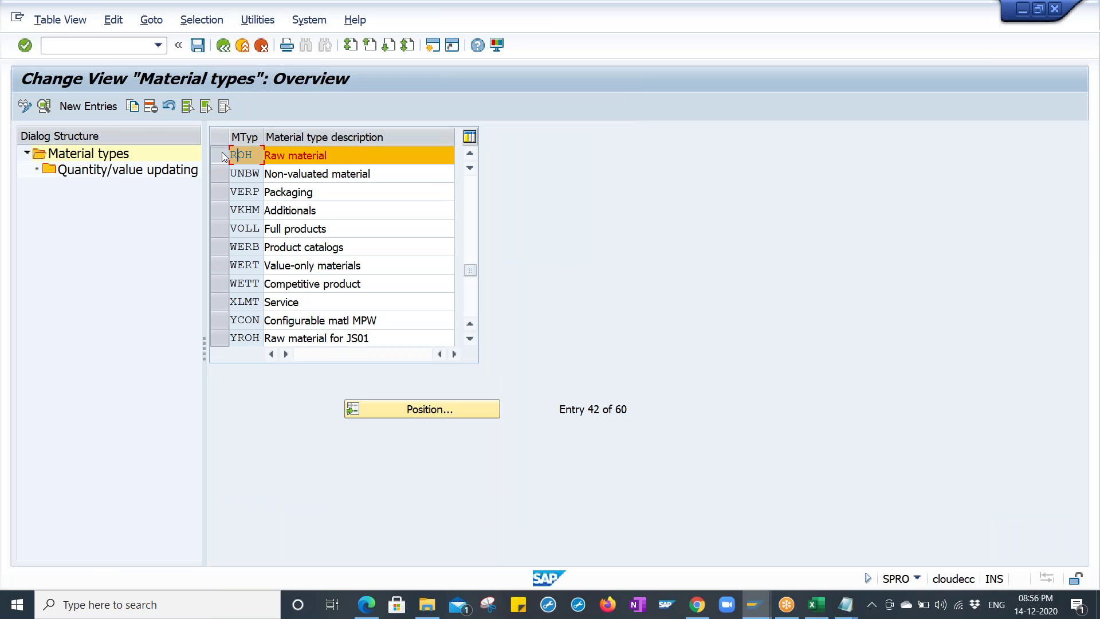
click(131, 106)
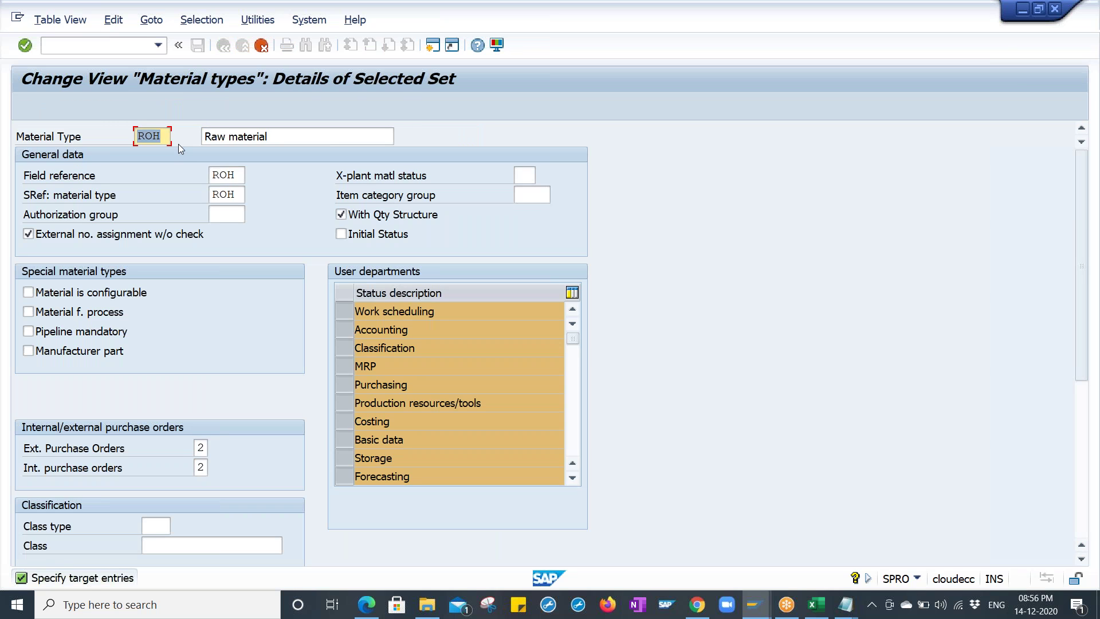
text(ZR)
key(BackSpace)
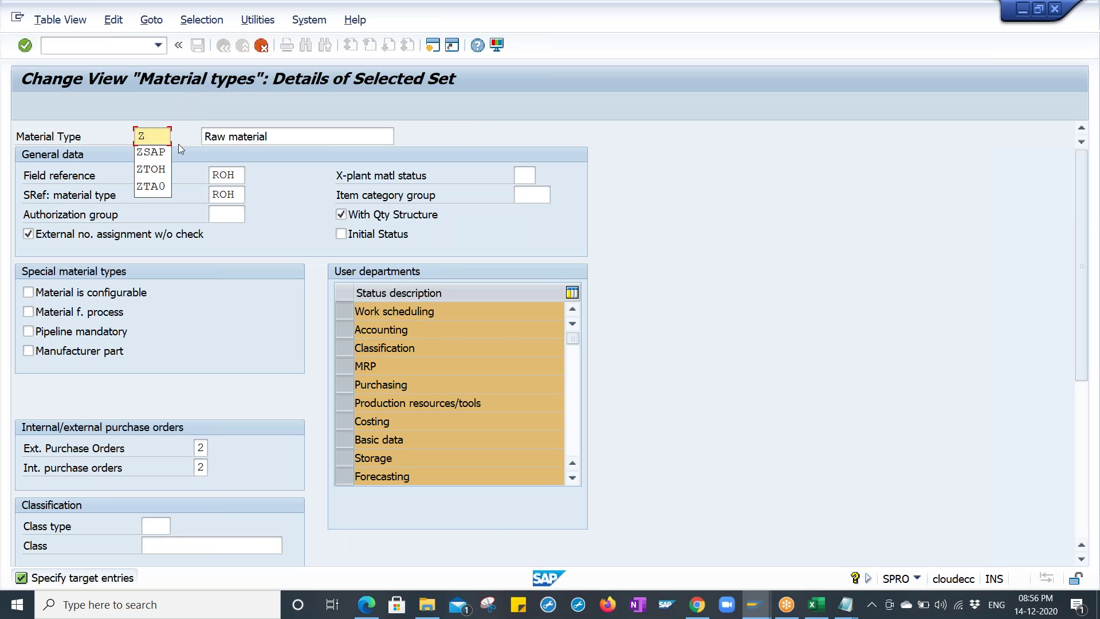
text(H)
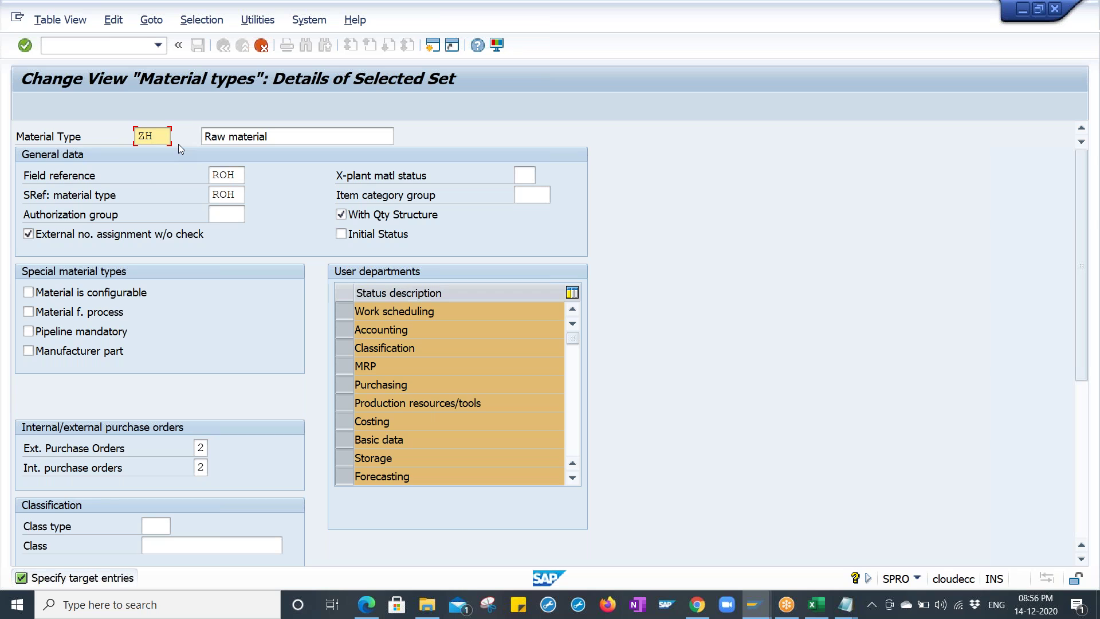
key(BackSpace)
text(RAW)
key(Tab)
- Extend the ZRAW description to "Raw material {HP}"
click(288, 136)
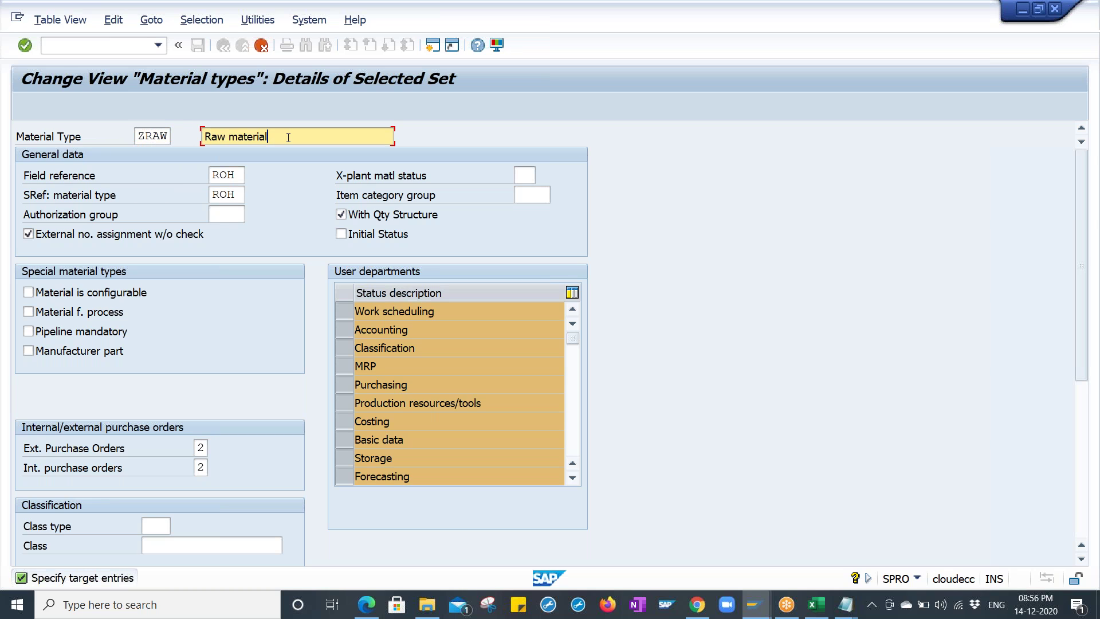
text(()
text(HP)
text(})
- Review the copied material type's field reference, screen reference, cross-plant status, item category group, valuation and updating settings
click(239, 175)
click(240, 196)
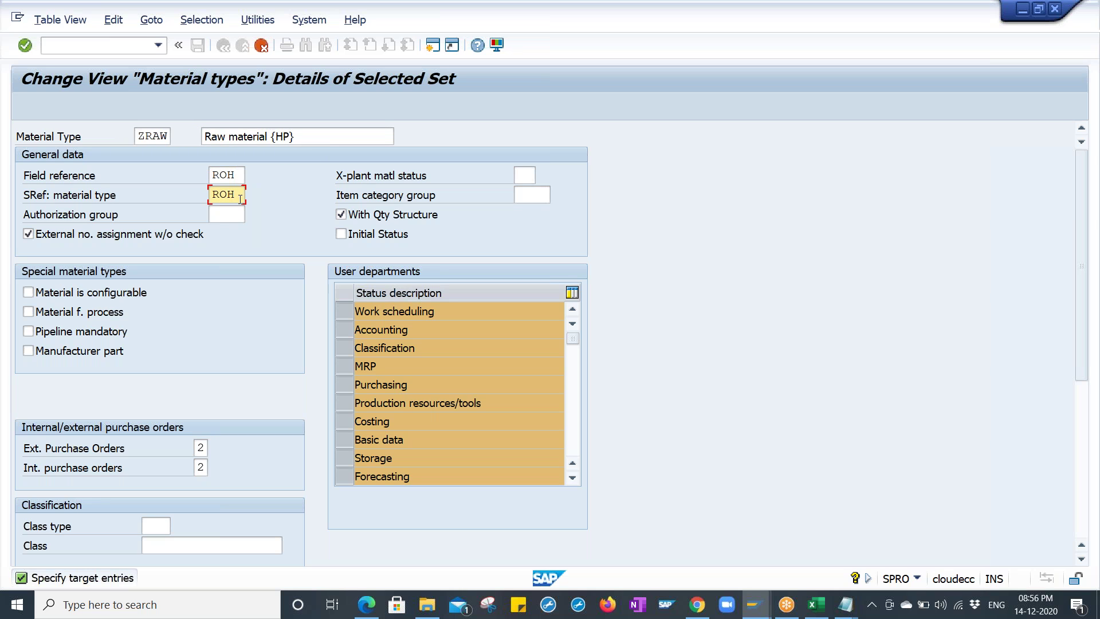
click(235, 174)
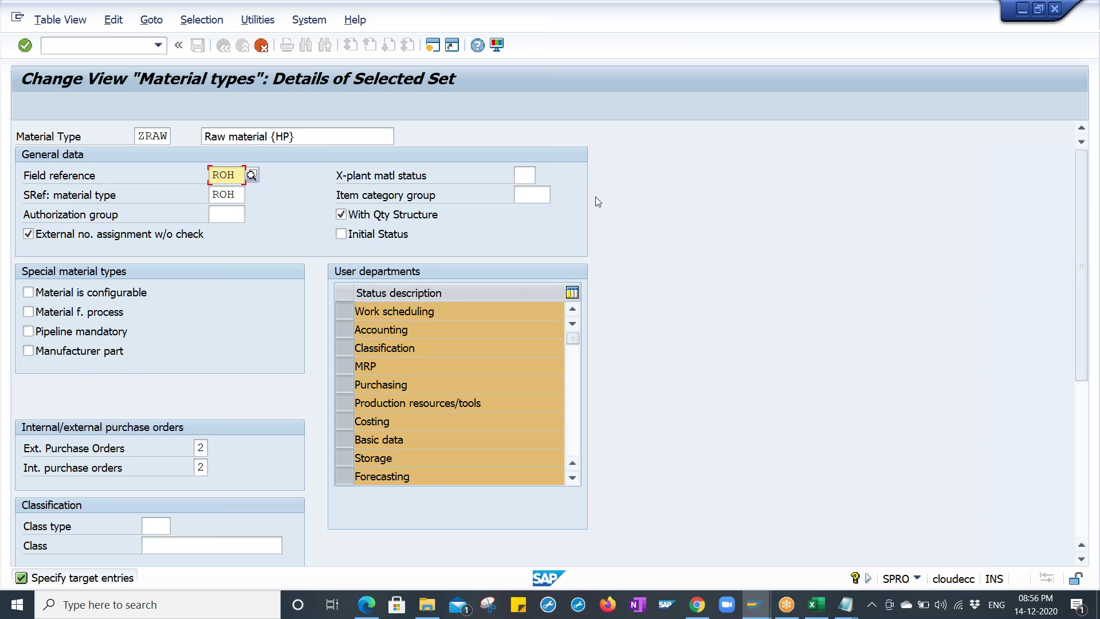
click(524, 175)
click(527, 195)
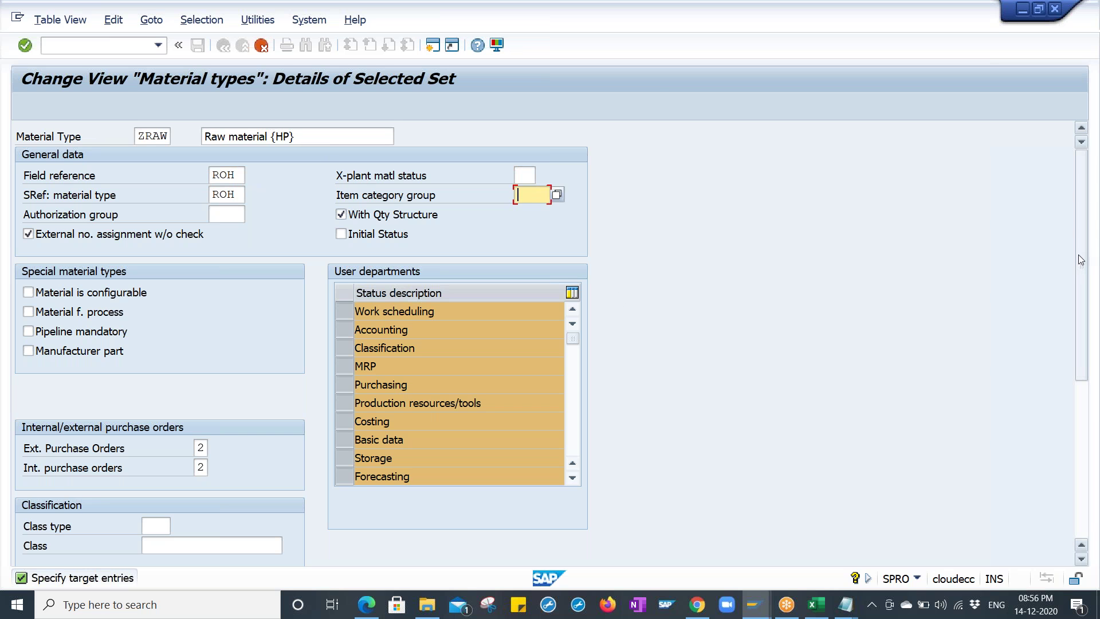
drag(1085, 269, 1073, 389)
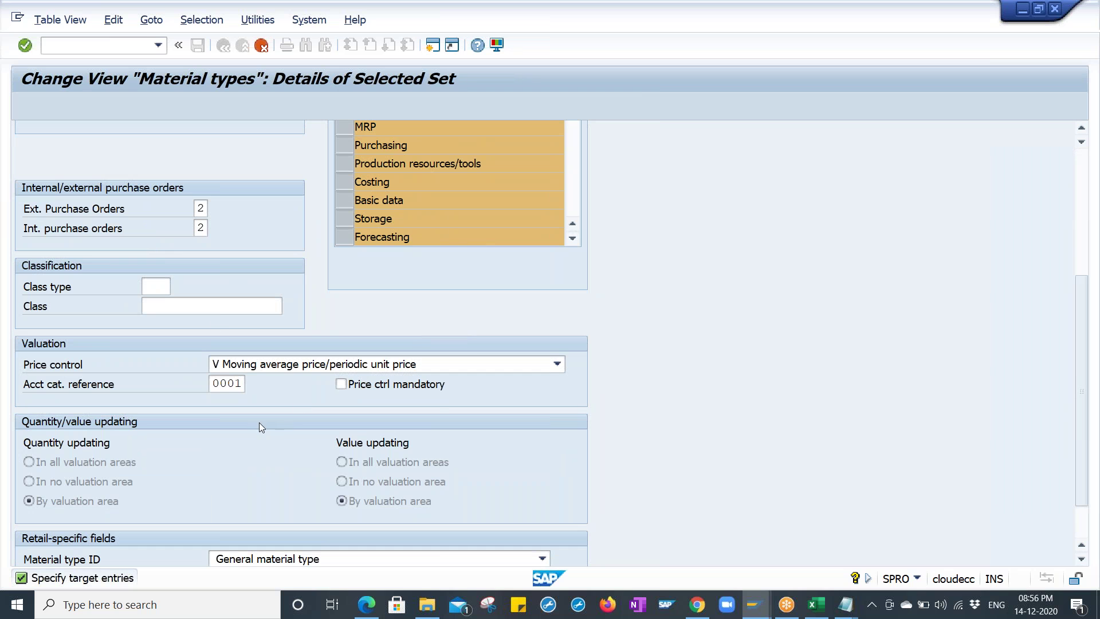
drag(1079, 339, 1079, 215)
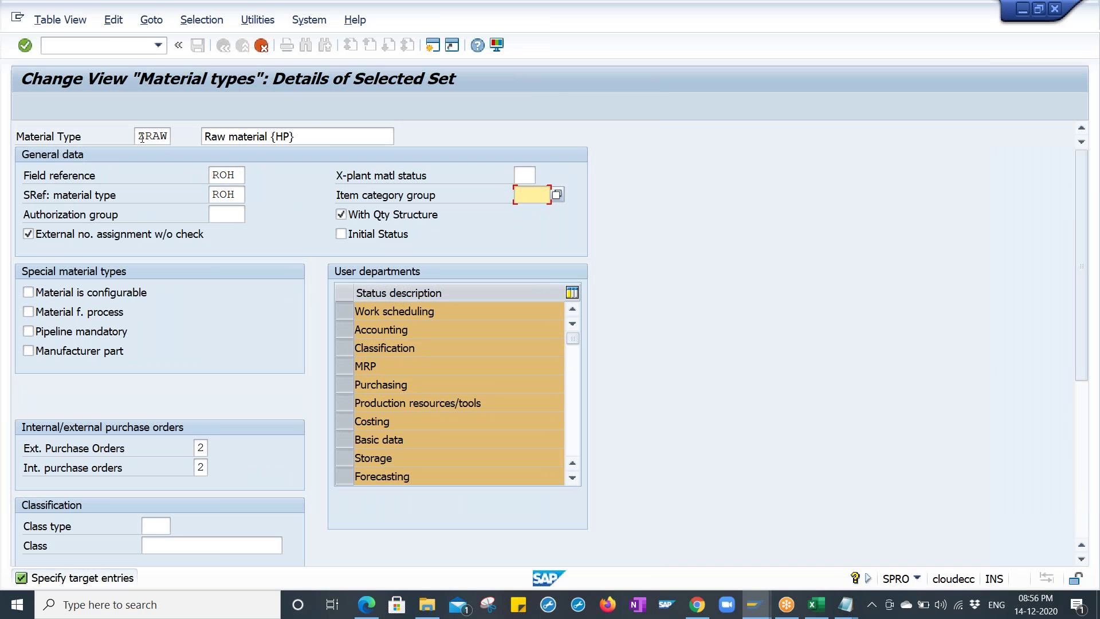
mouse_move(1082, 282)
mouse_down()
mouse_move(1084, 437)
mouse_move(1083, 282)
mouse_up()
- Complete the copy with its dependent entries, save the ZRAW material type and select it in the overview
key(Return)
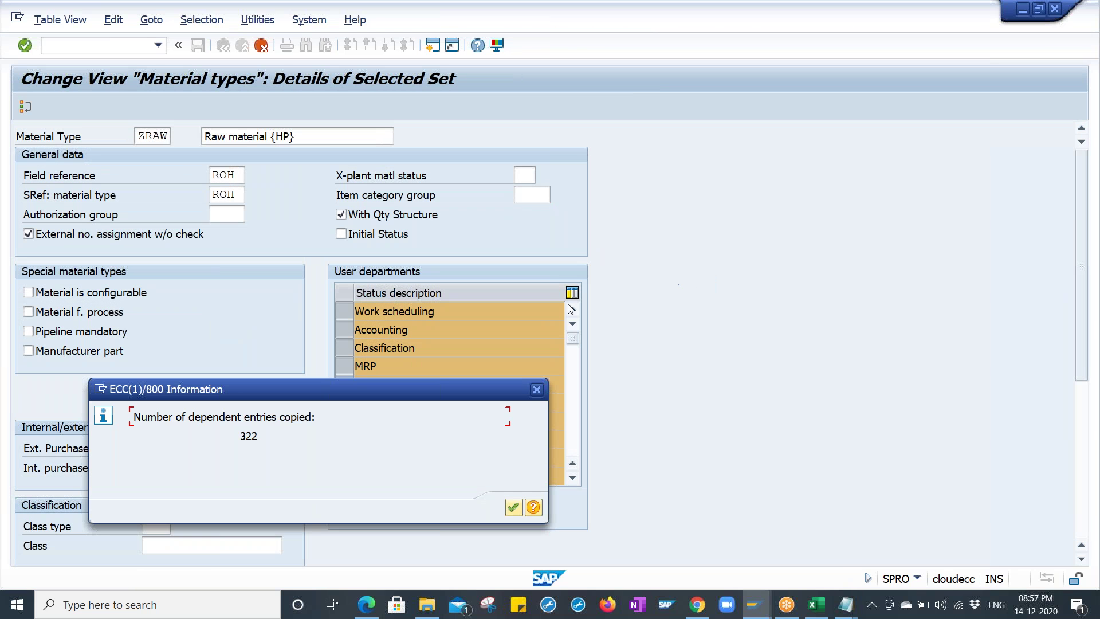
key(Return)
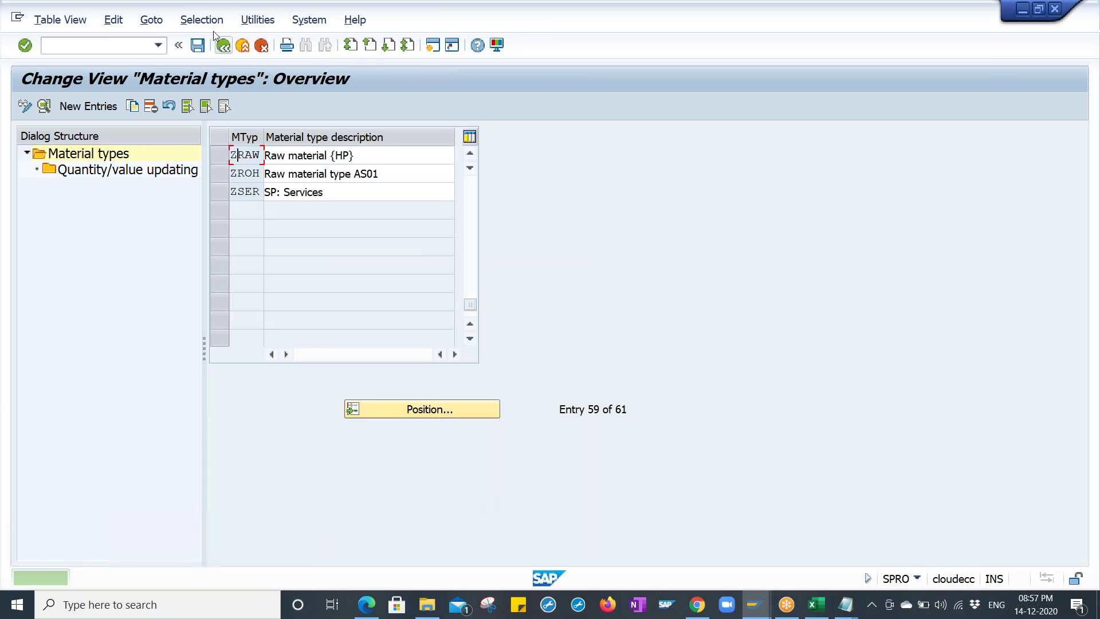
click(199, 46)
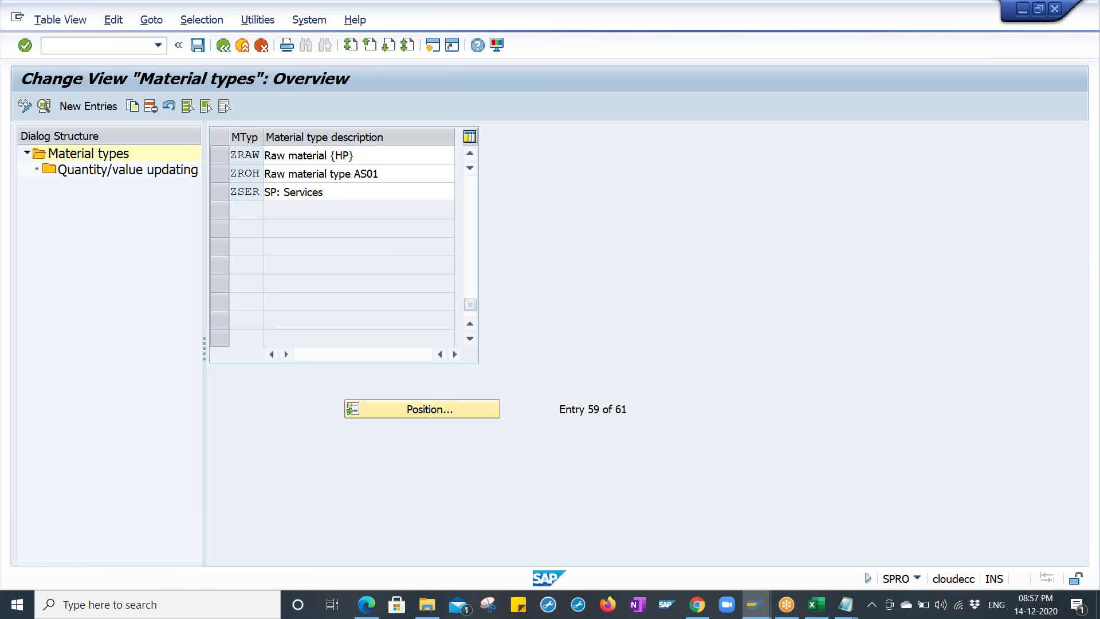
click(217, 155)
click(366, 155)
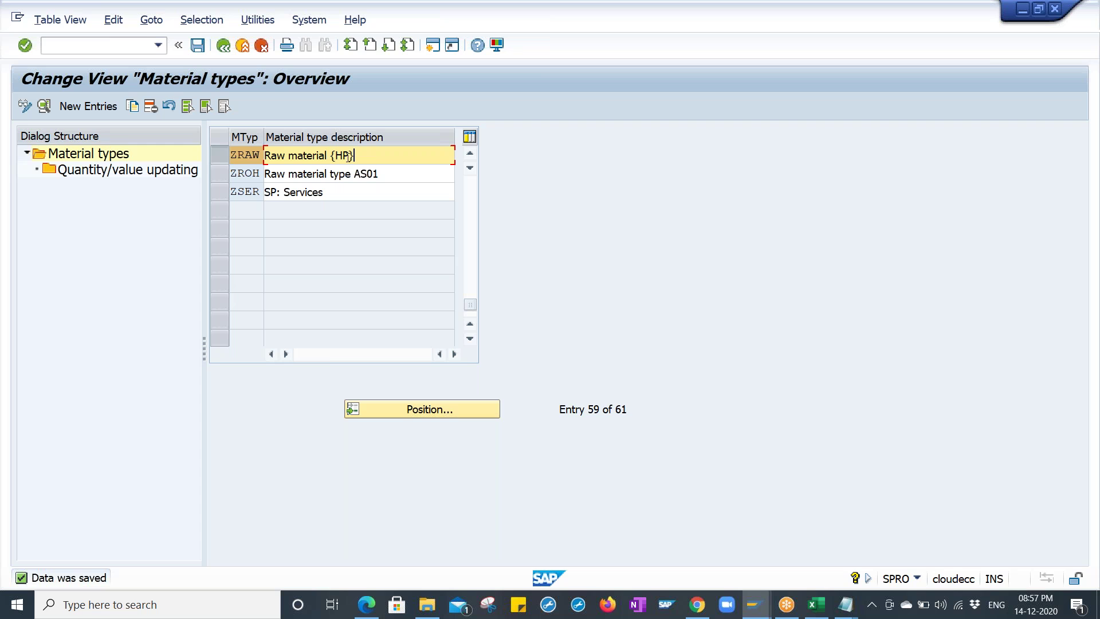
- Try to create a material type as a new entry, read the message's help text and close it
click(76, 108)
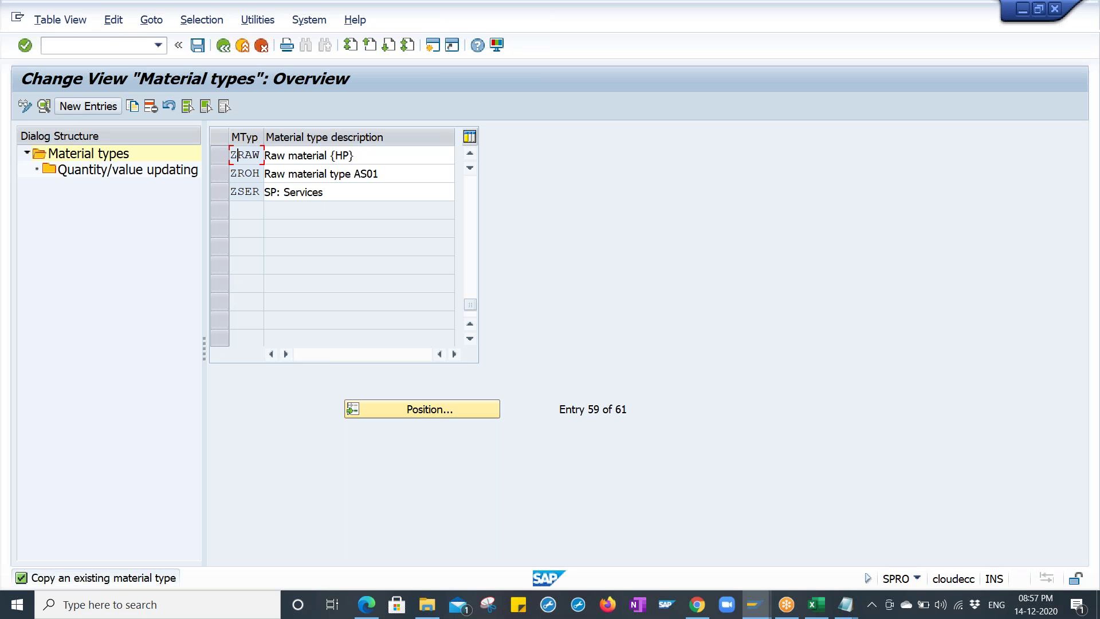
double_click(57, 578)
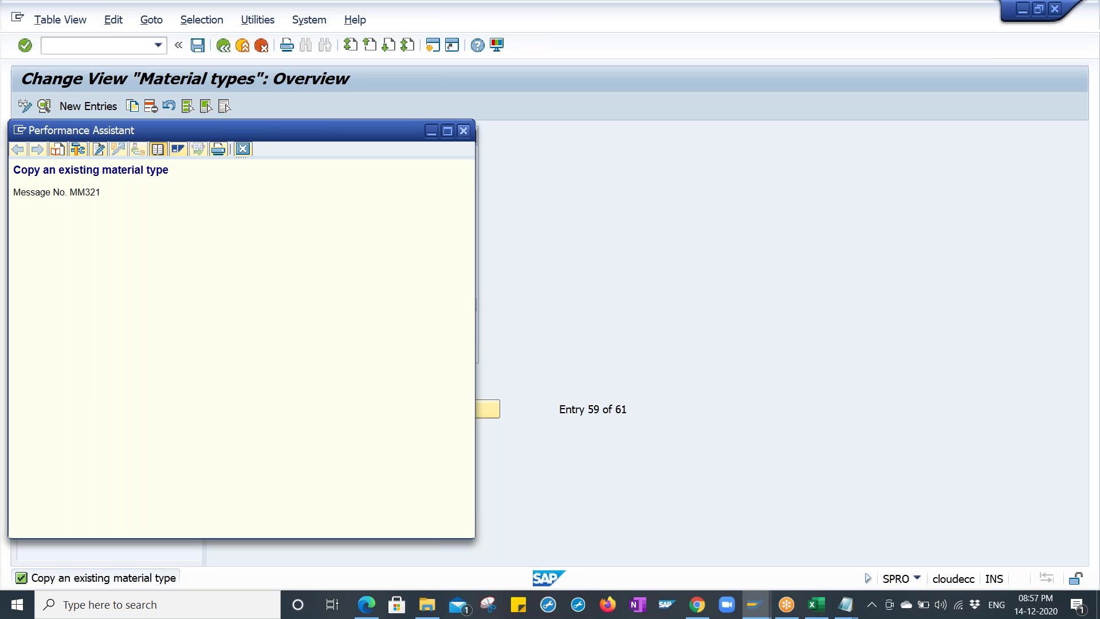
click(464, 131)
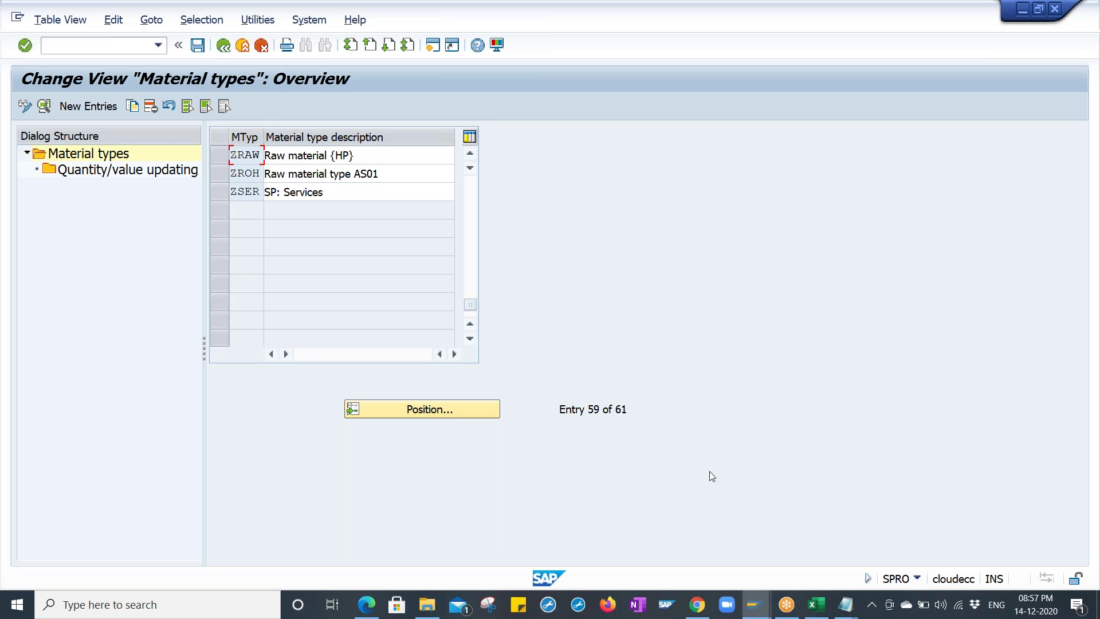
- Switch to New Text Document.txt in Notepad, add the line "Material Type - ZRAW" below the vendor account groups and save the file
mouse_move(842, 608)
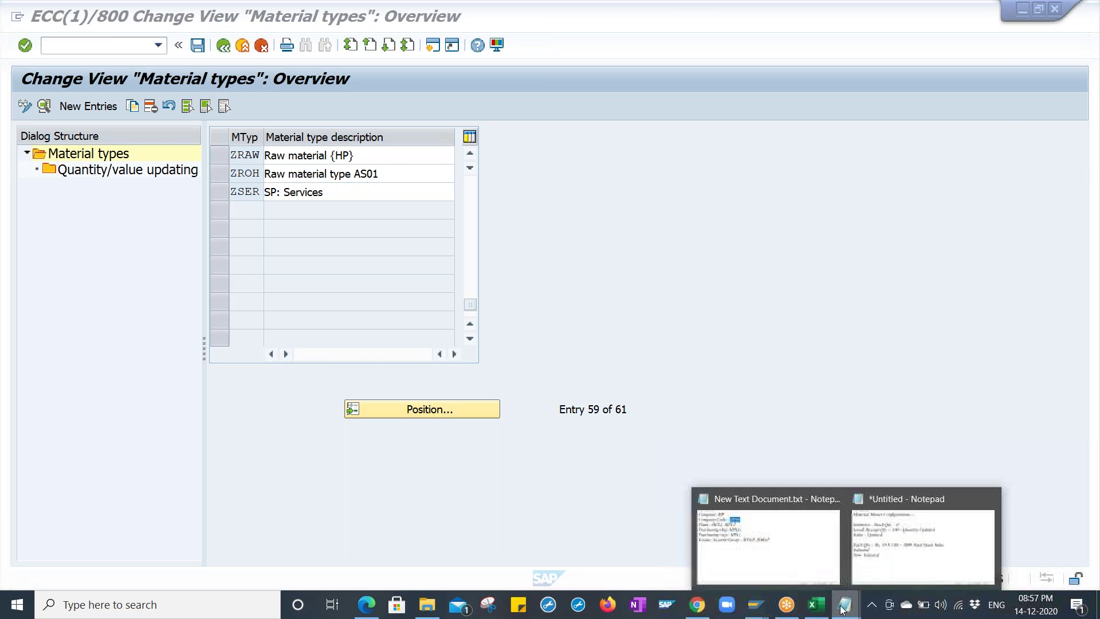
click(764, 562)
click(644, 242)
key(Return)
text(Matr)
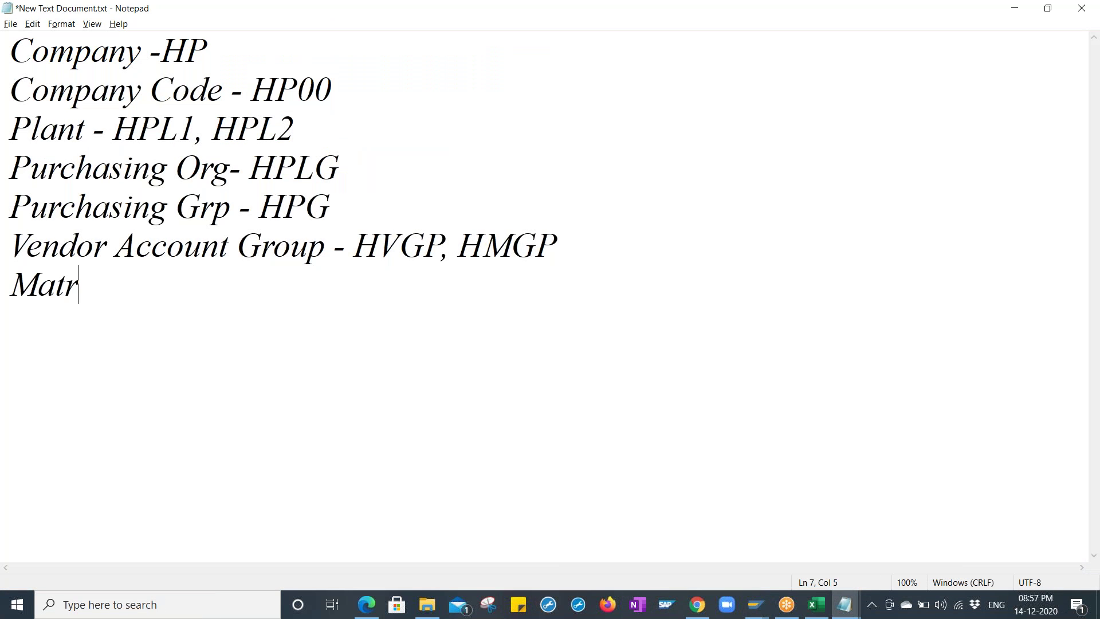
key(BackSpace)
text(erial Type - )
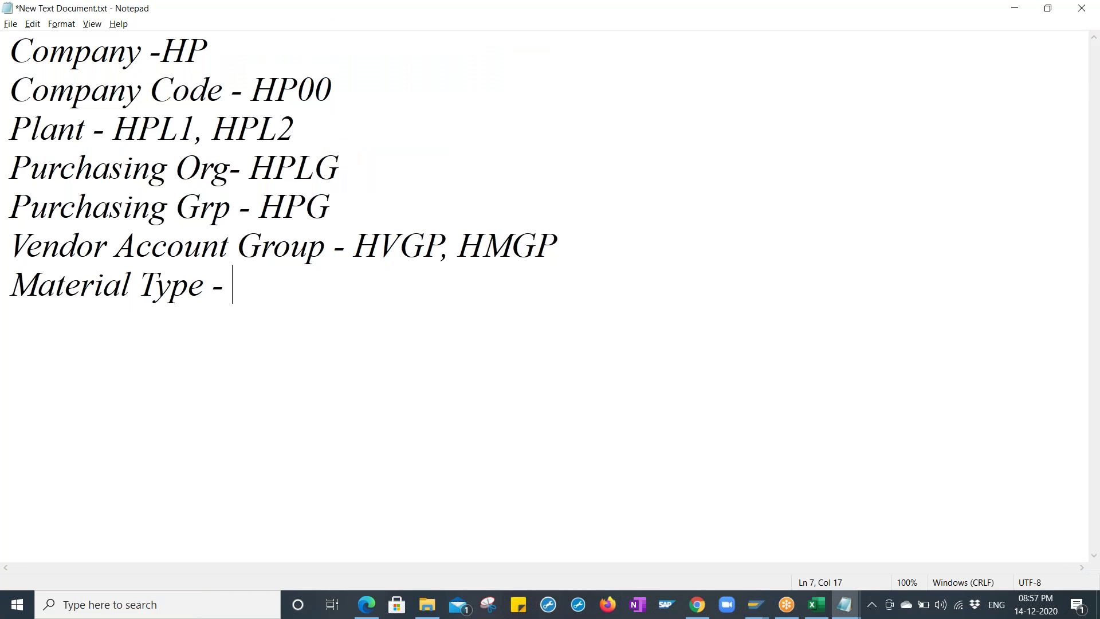
text(ZRAW)
key(ctrl+s)
- Switch back to SAP, leave the material types overview for the IMG and open Define Number Ranges for Each Material Type
click(759, 605)
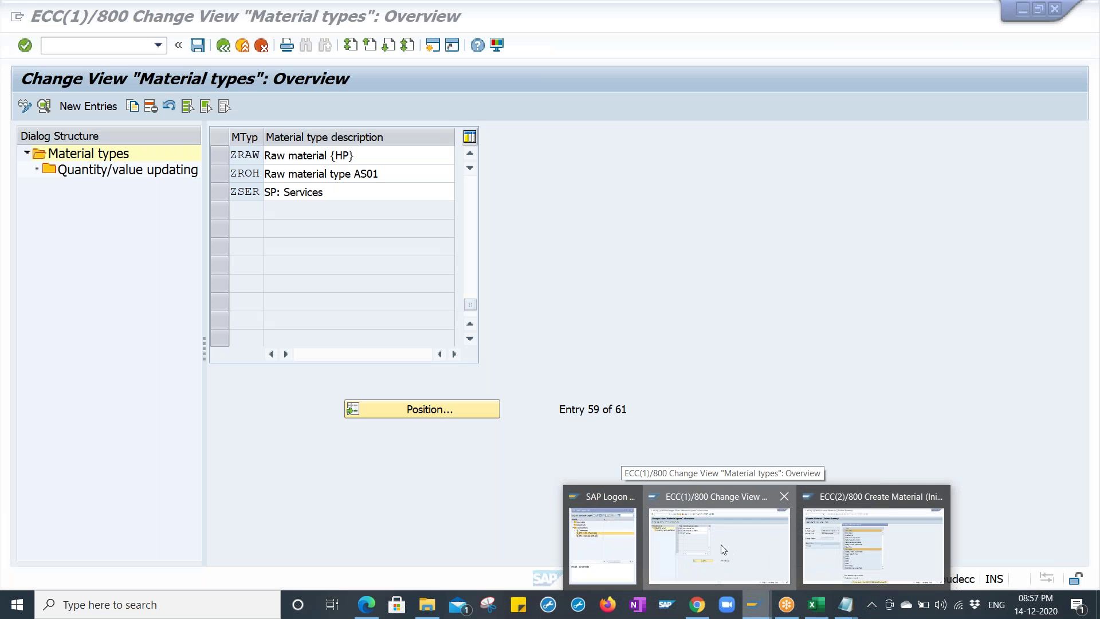
click(721, 544)
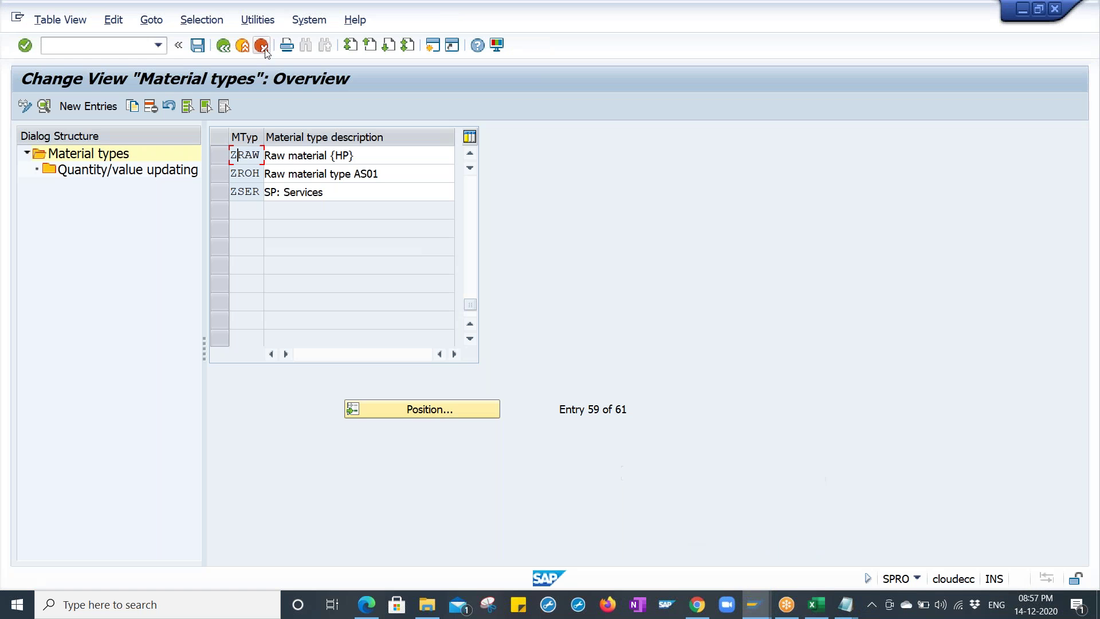
click(224, 46)
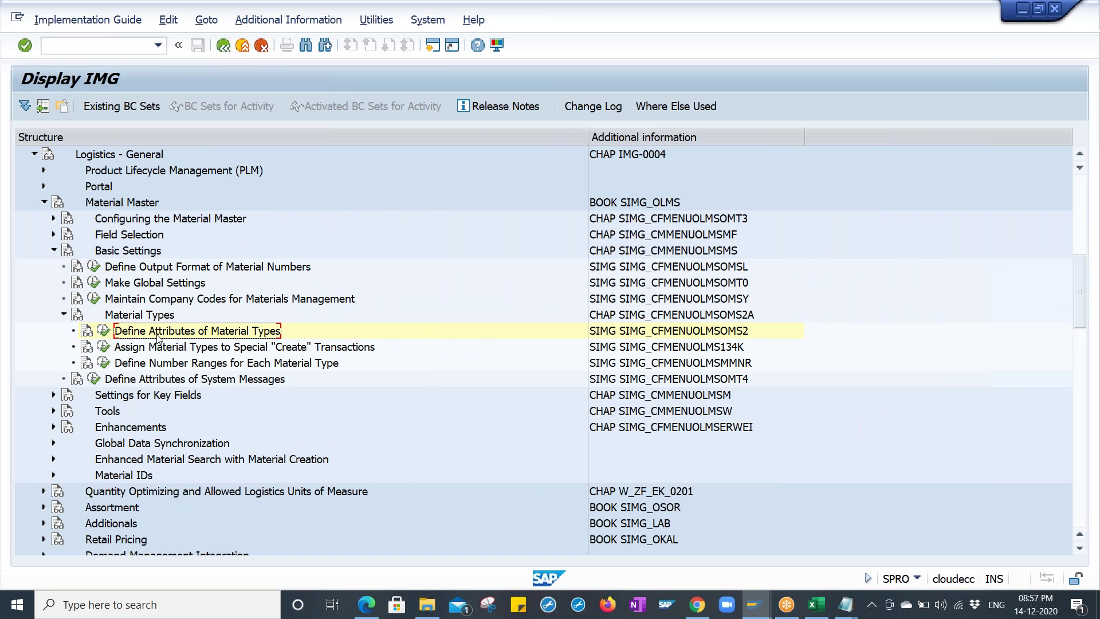
click(162, 350)
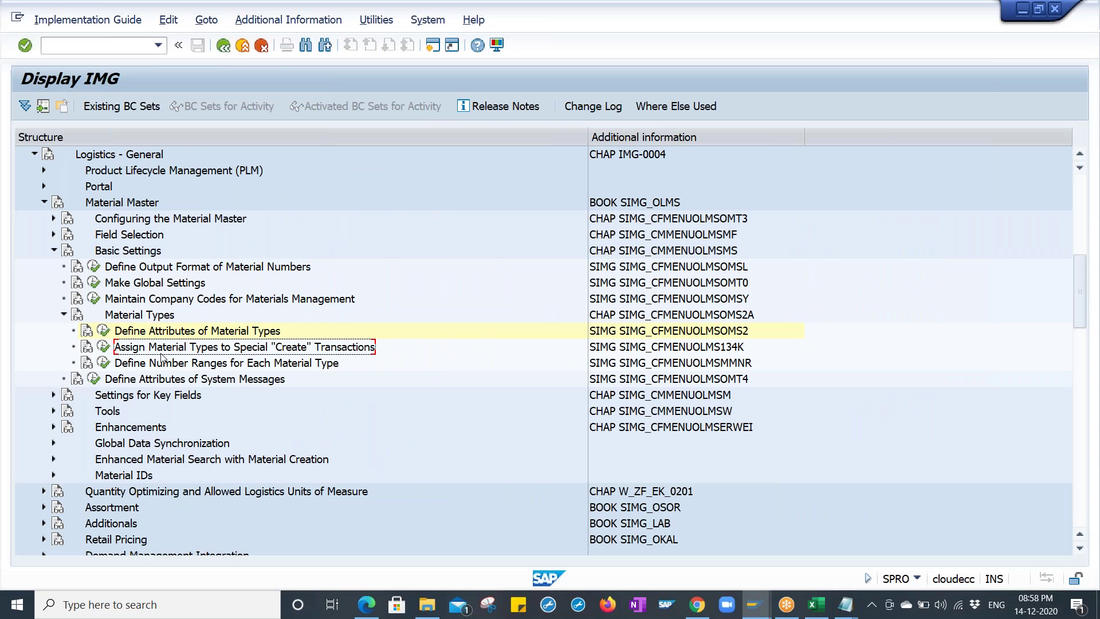
click(164, 366)
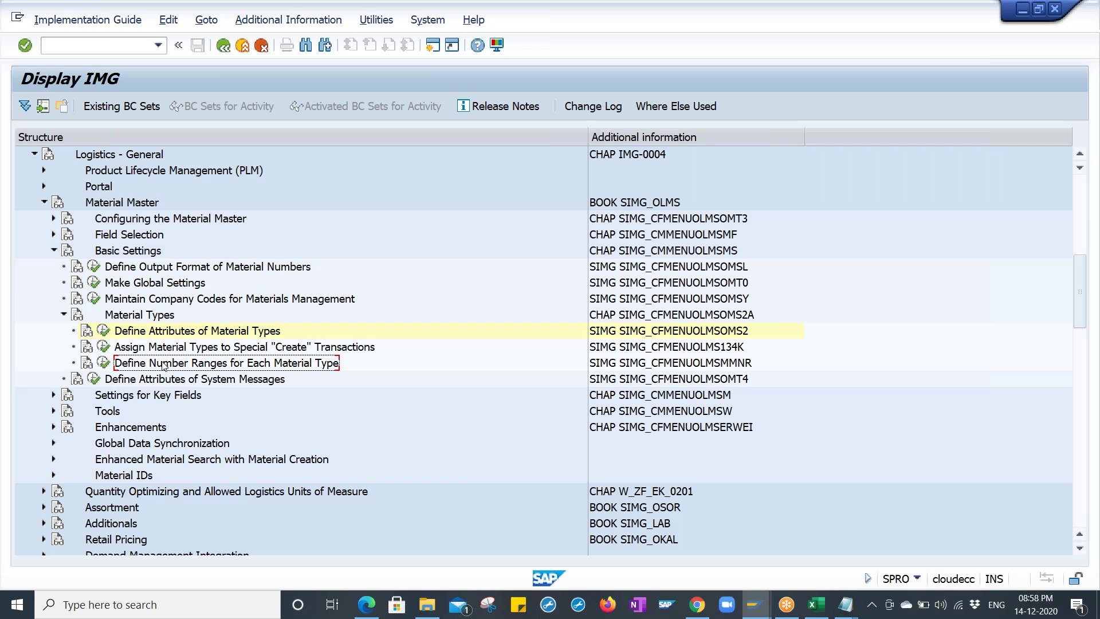
click(104, 363)
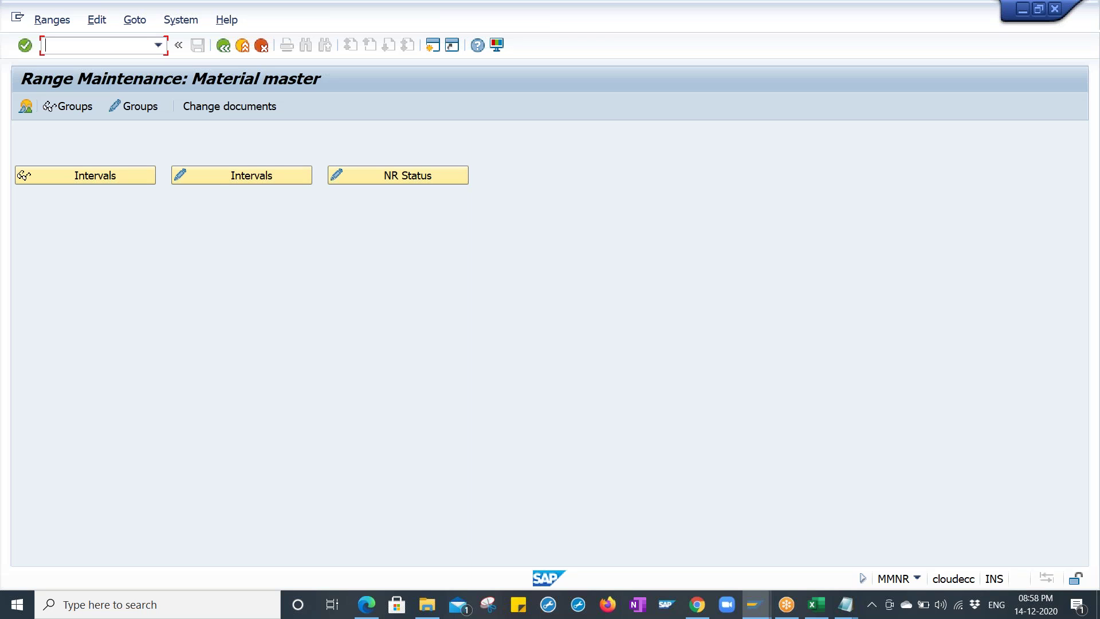
click(123, 115)
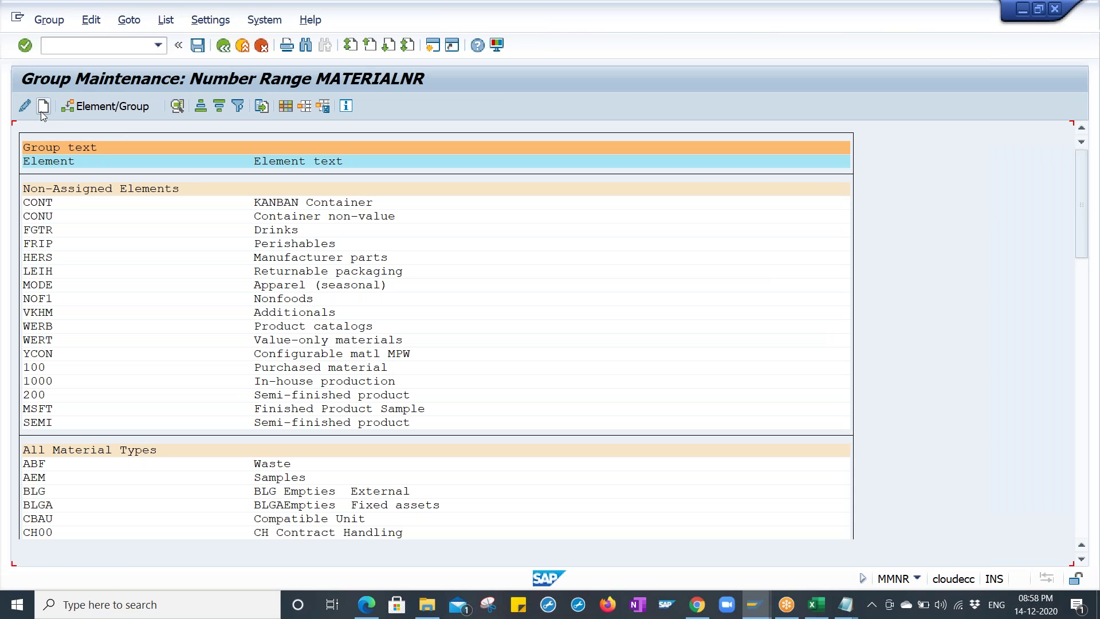
click(41, 111)
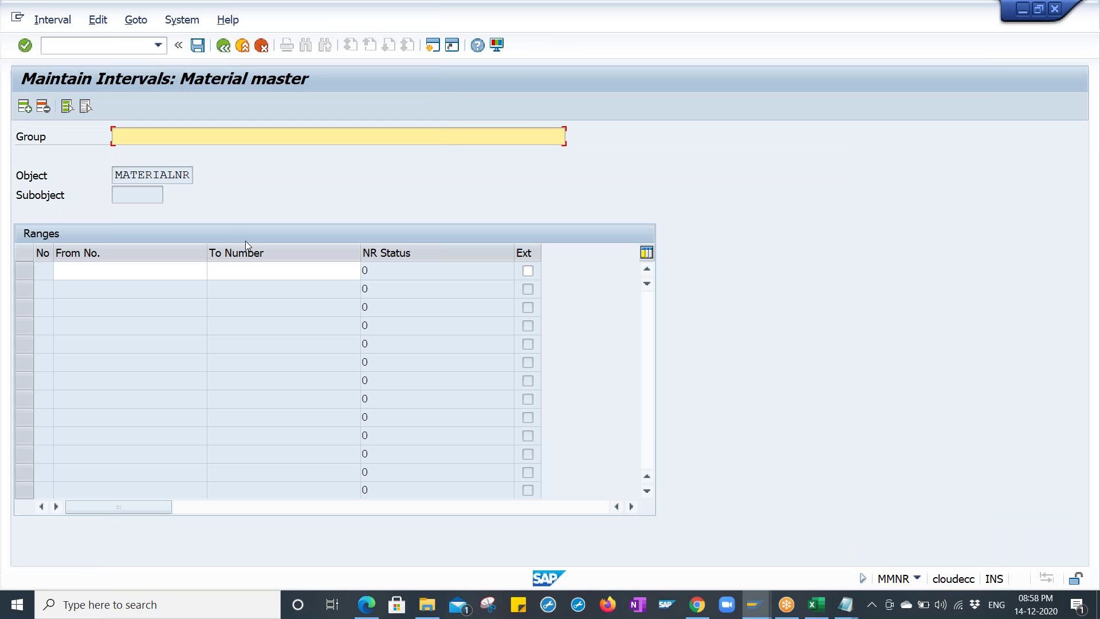
text(HP Material Number Ranges)
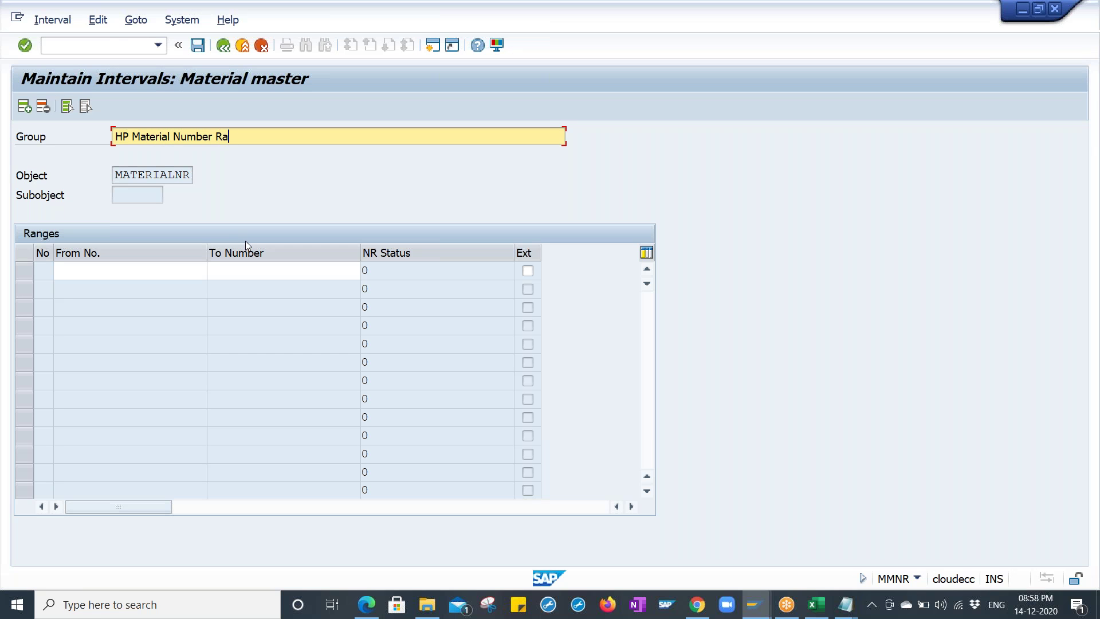
click(172, 275)
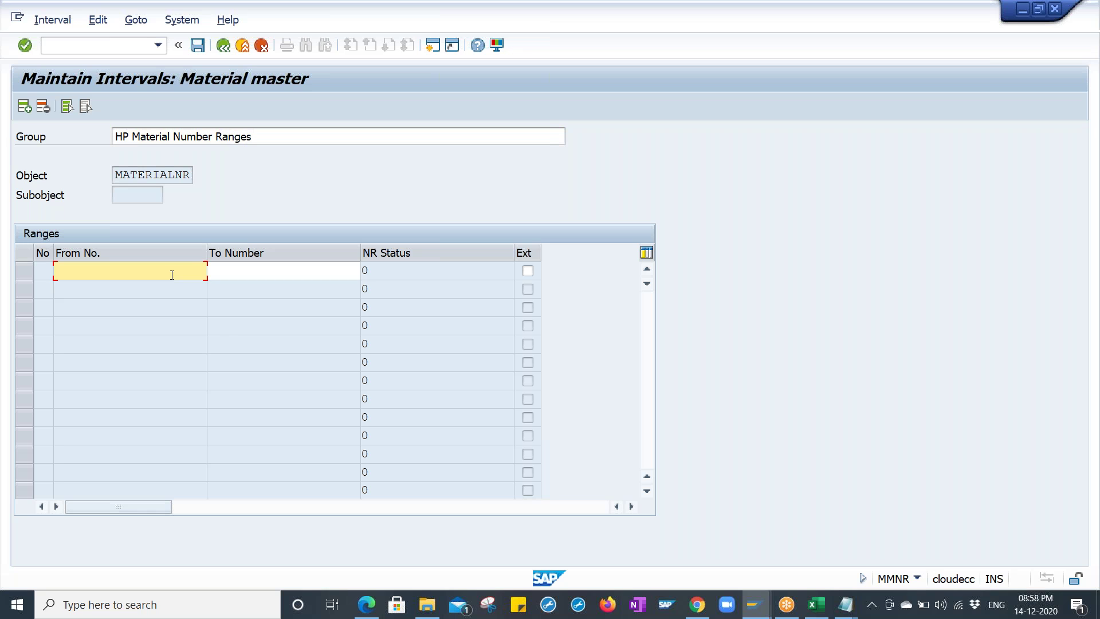
click(244, 268)
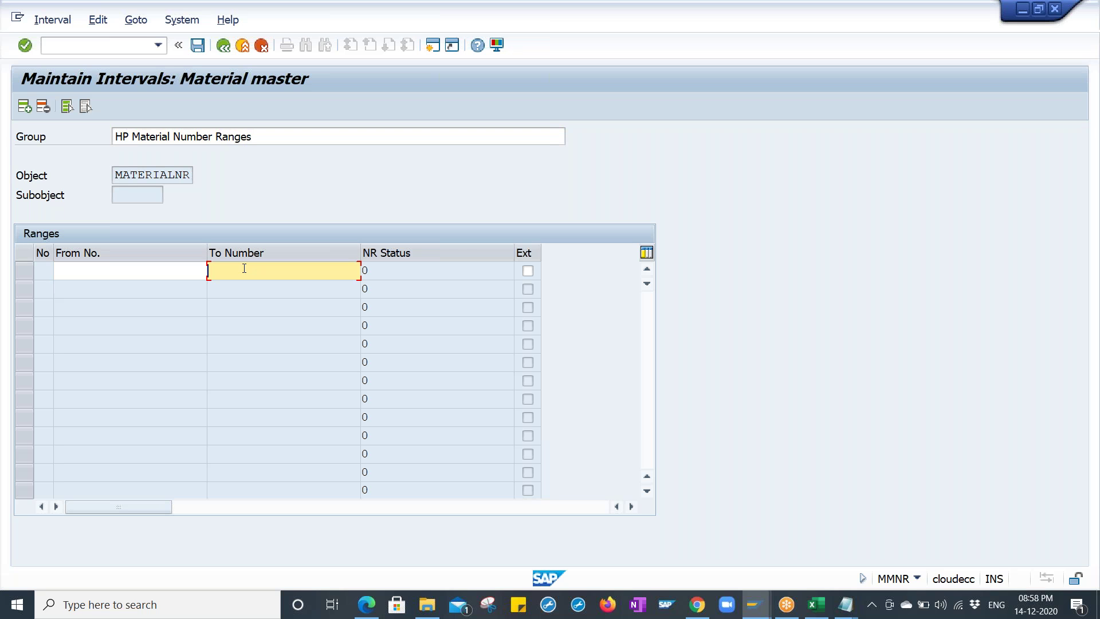
click(177, 274)
click(223, 48)
click(409, 339)
click(224, 48)
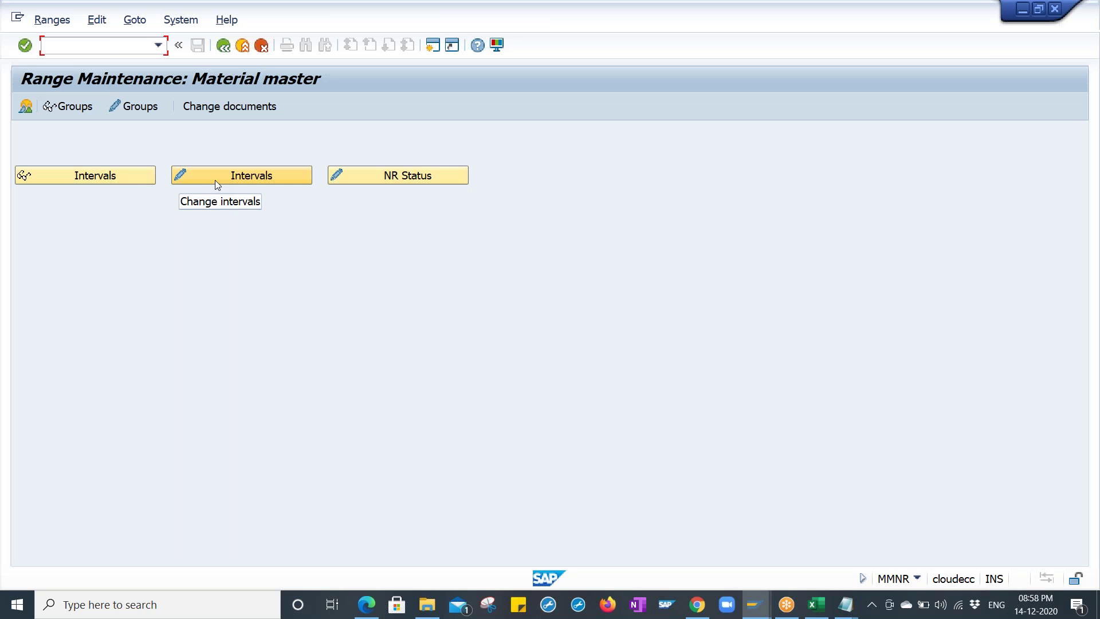
- Display the existing material master number intervals, copy the starting number of interval 03 and return to range maintenance
click(136, 177)
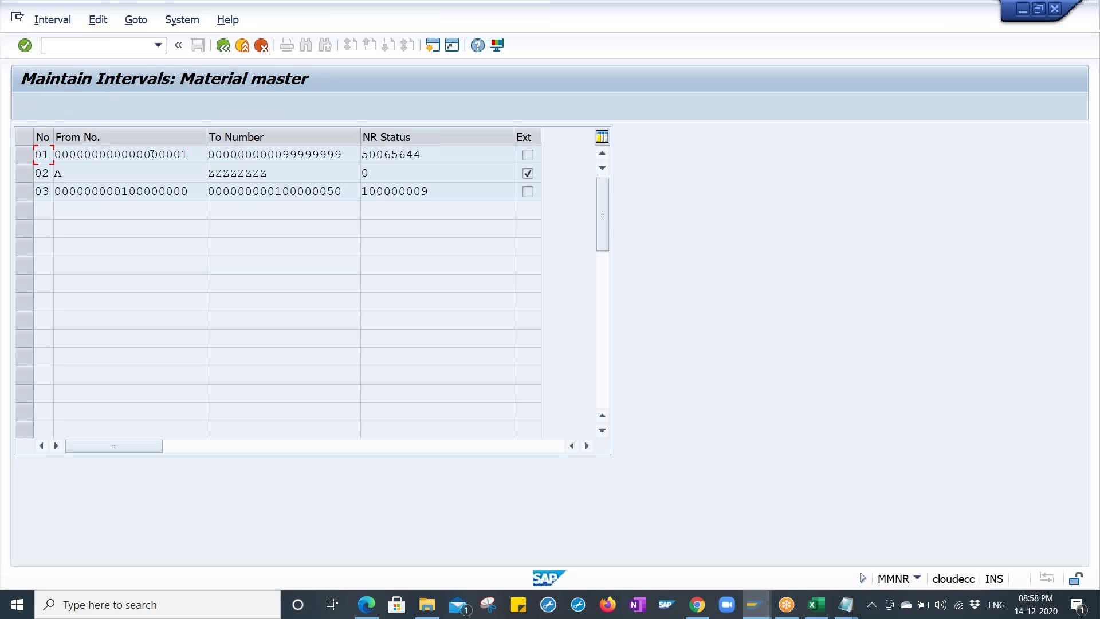
click(160, 191)
drag(189, 191, 64, 201)
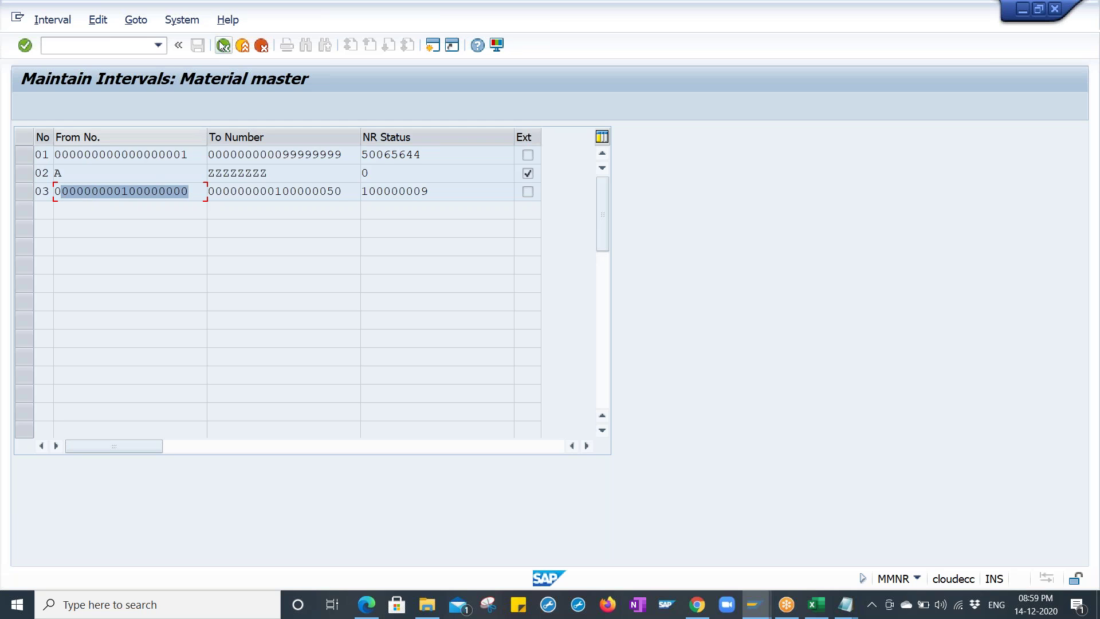
drag(195, 192, 51, 200)
key(ctrl+c)
click(50, 196)
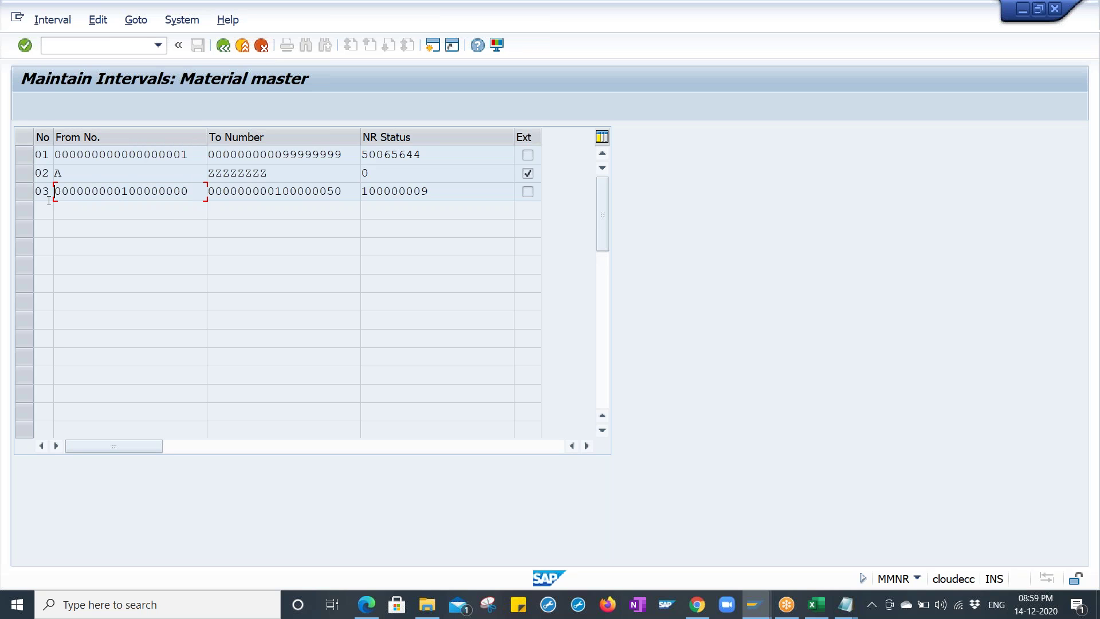
click(221, 45)
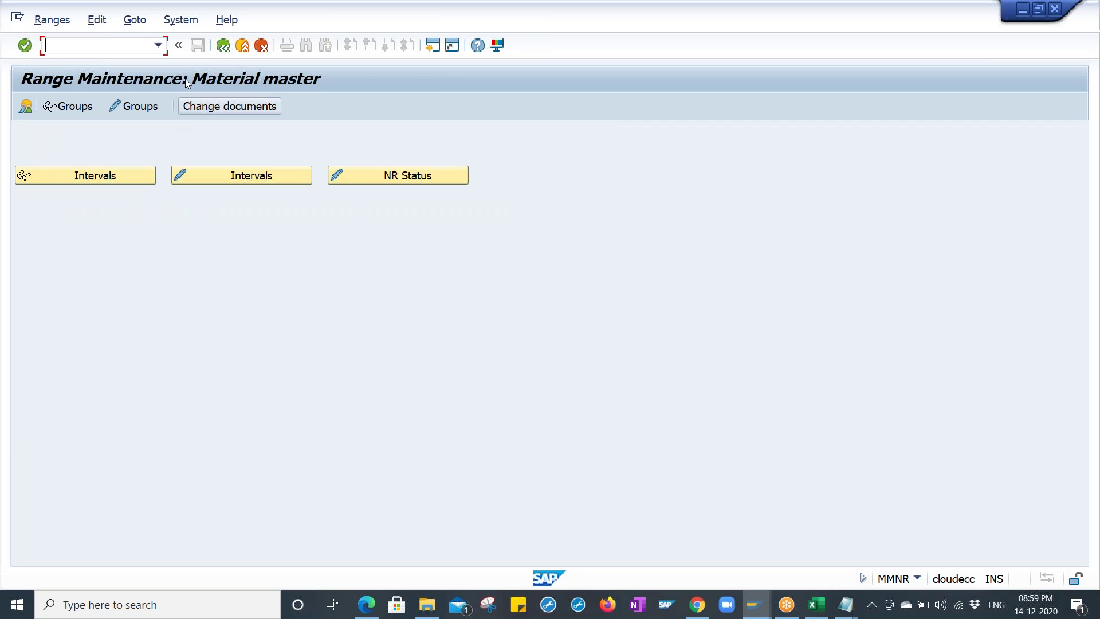
- Open group maintenance in change mode and create a number range group named "HP Material Number Ranges"
click(133, 105)
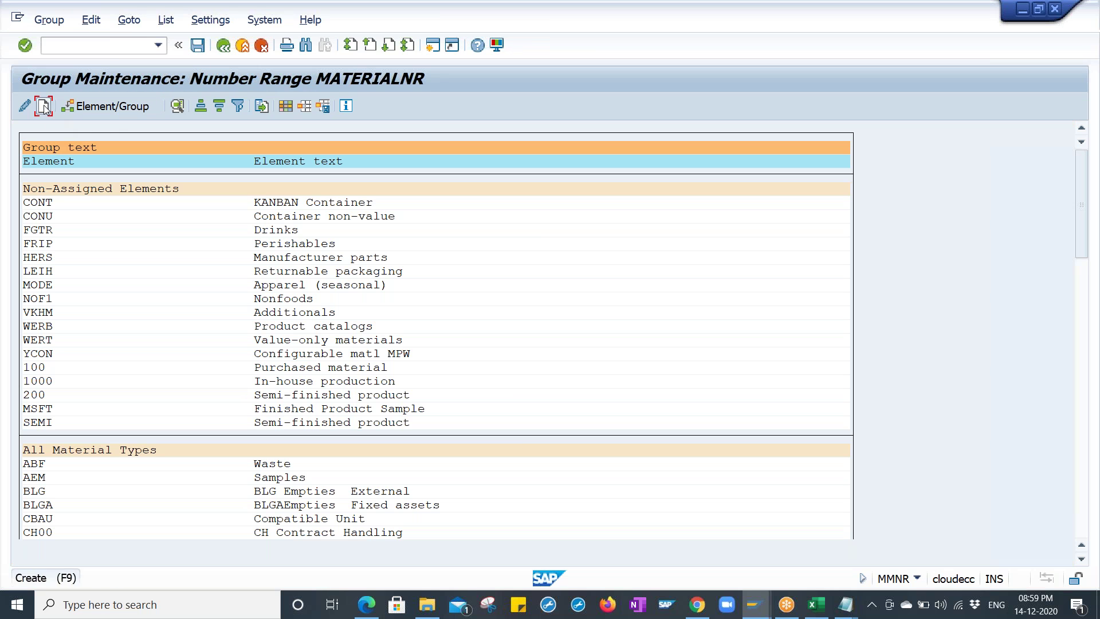
click(44, 106)
click(169, 175)
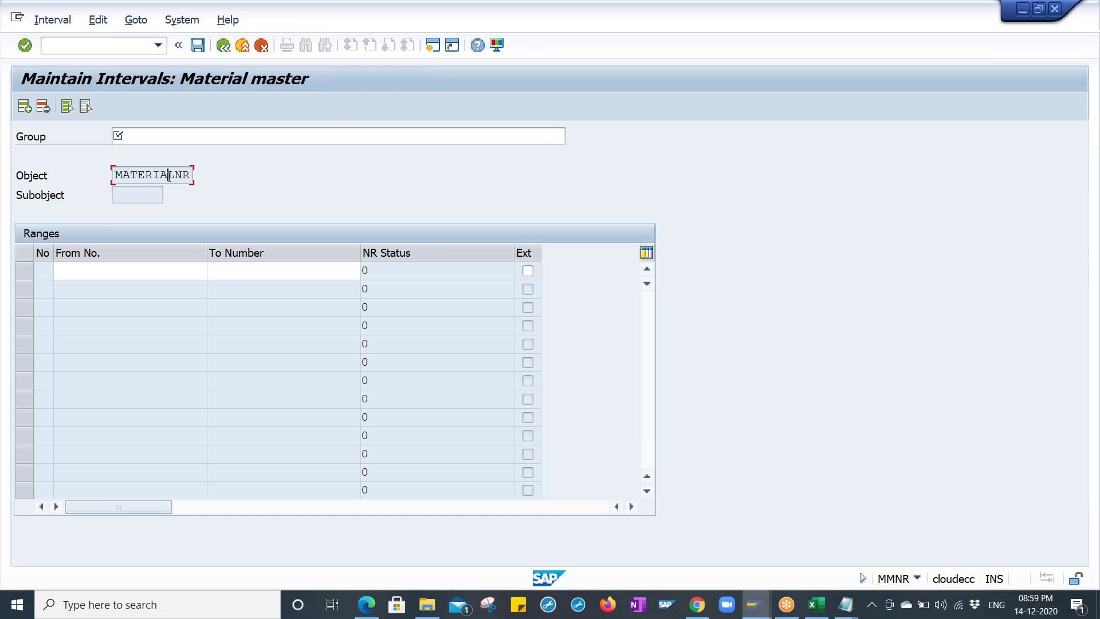
click(157, 137)
text(HP Mater)
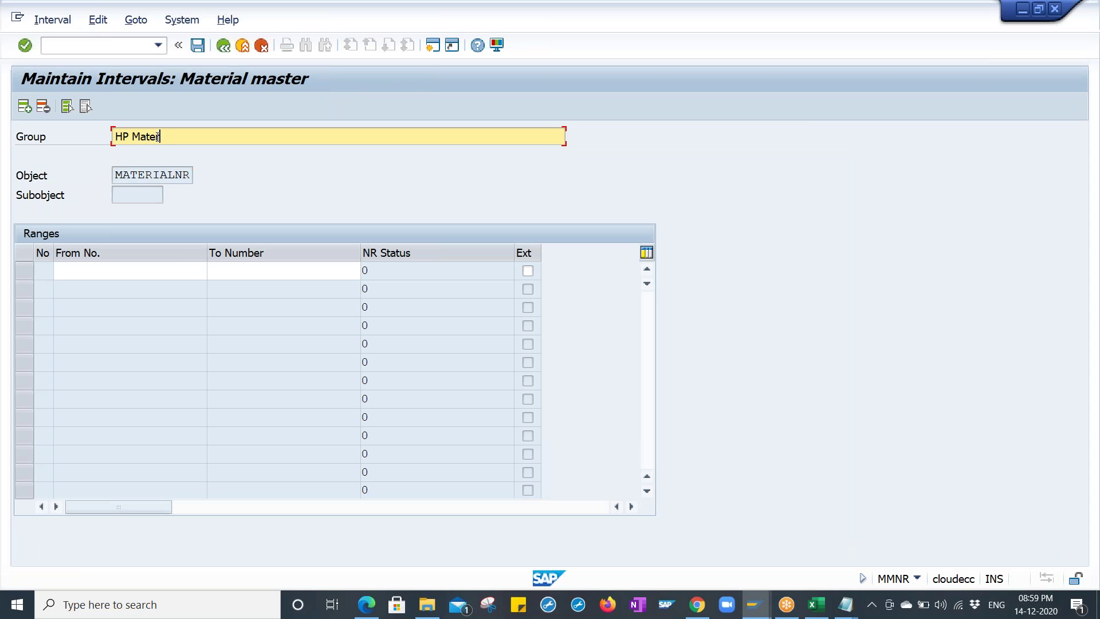
text(ial Number Ranges)
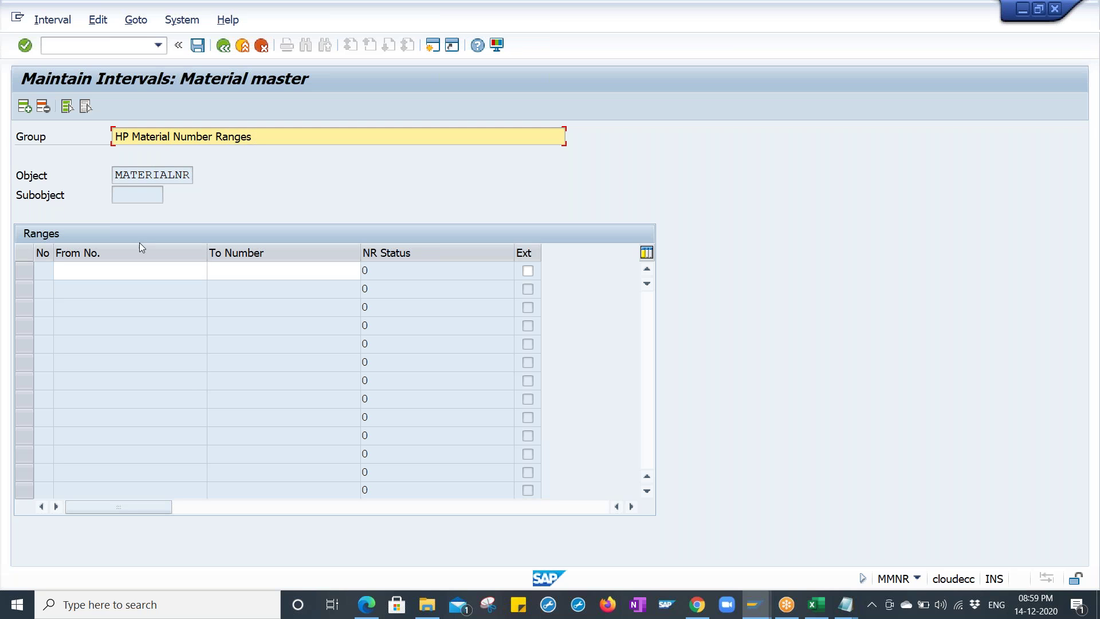
click(139, 270)
key(ctrl+v)
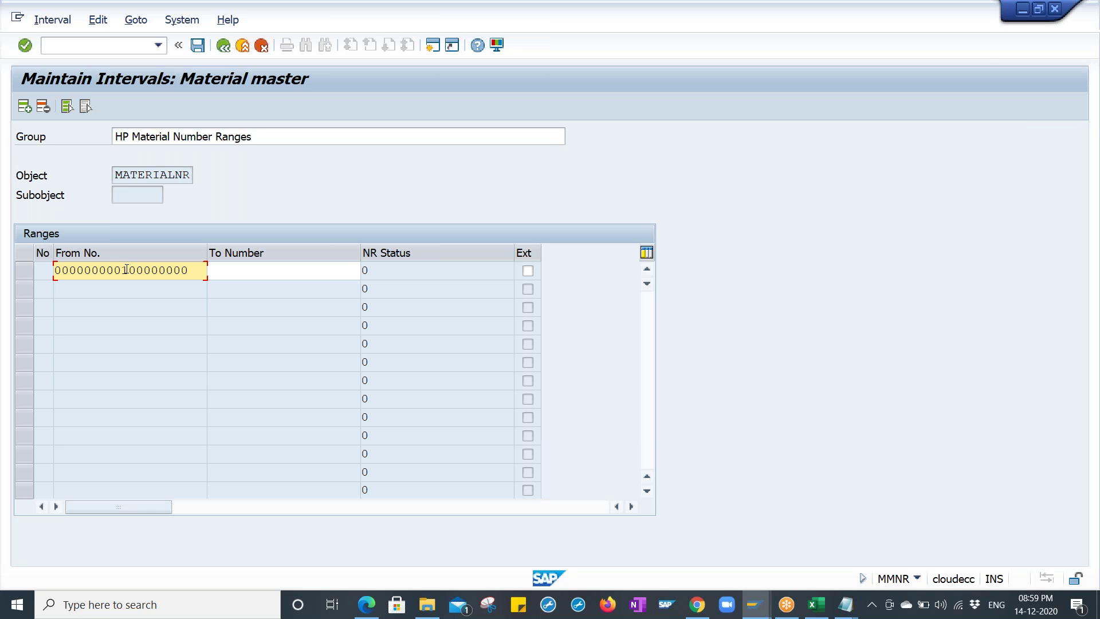
key(BackSpace)
text(7)
key(Tab)
key(ctrl+v)
key(BackSpace)
key(BackSpace)
key(BackSpace)
key(BackSpace)
key(BackSpace)
key(BackSpace)
key(BackSpace)
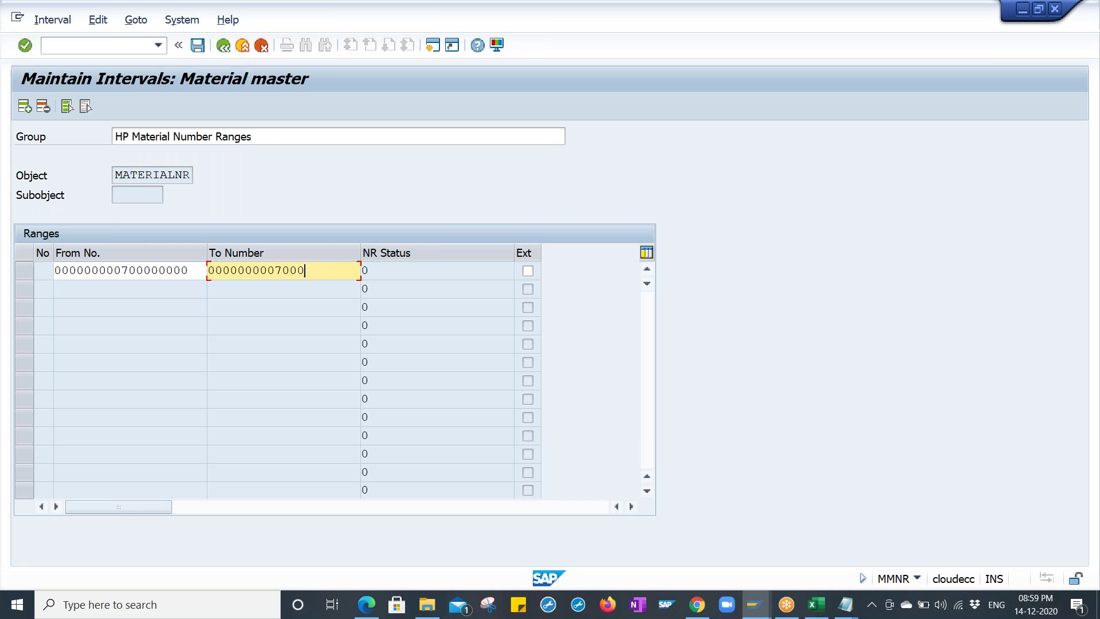
text(99999999)
key(Return)
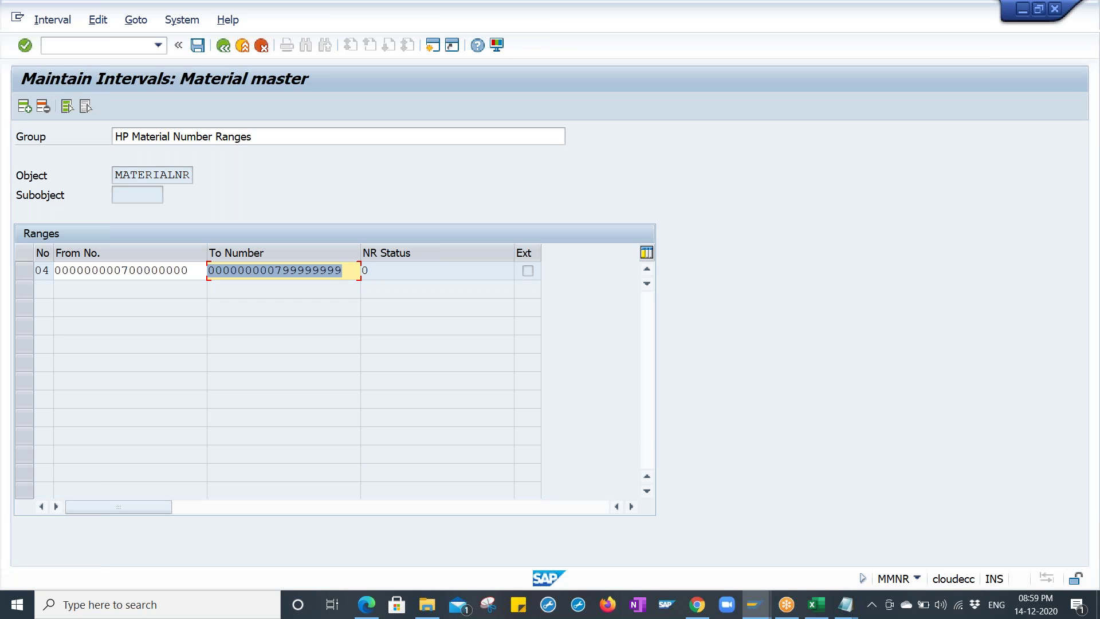
- Save the new number range group, acknowledge the interval transport notice and return to the group list
click(47, 271)
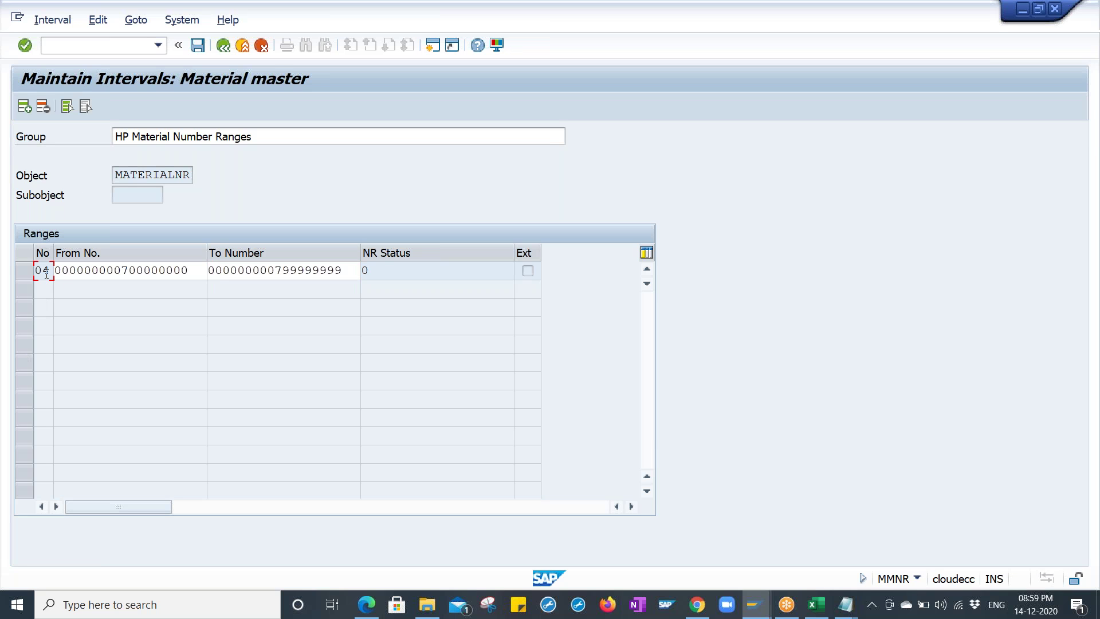
click(198, 45)
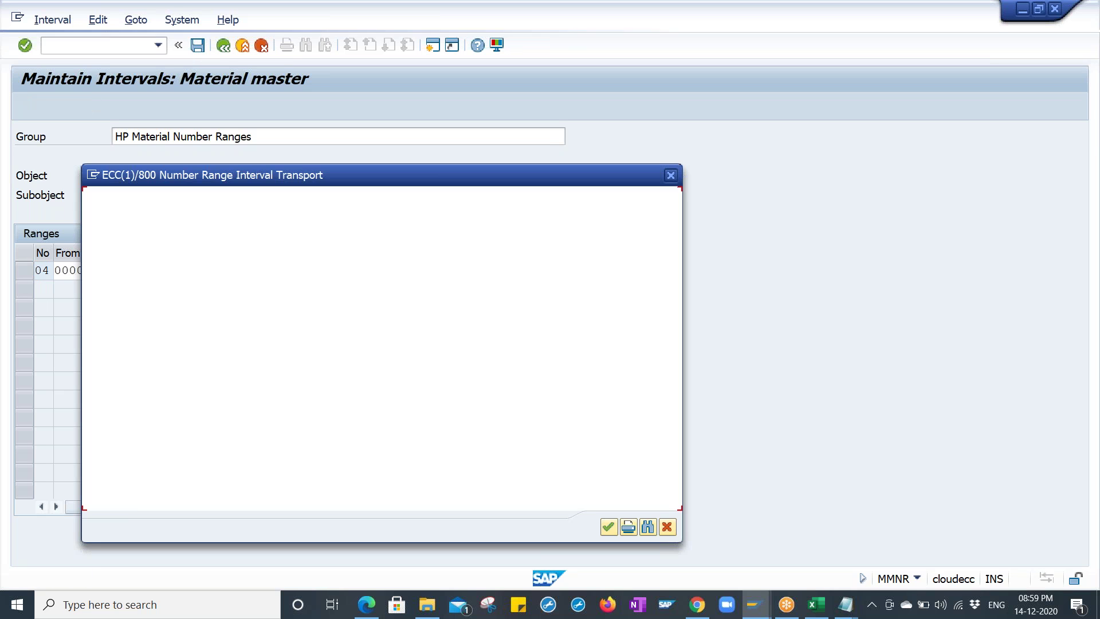
key(Return)
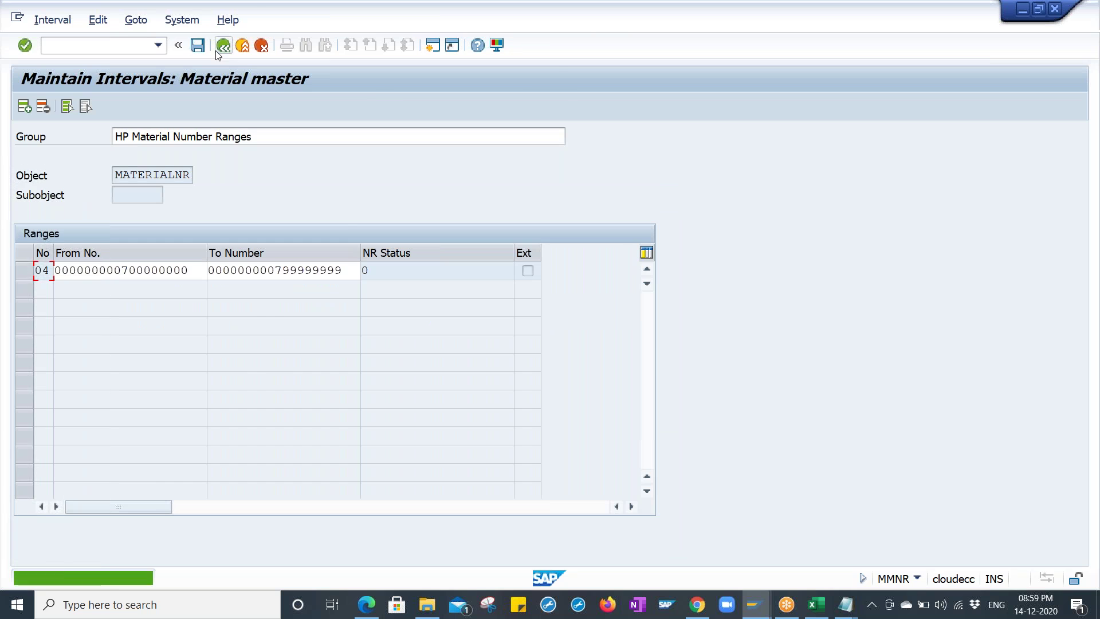
click(219, 49)
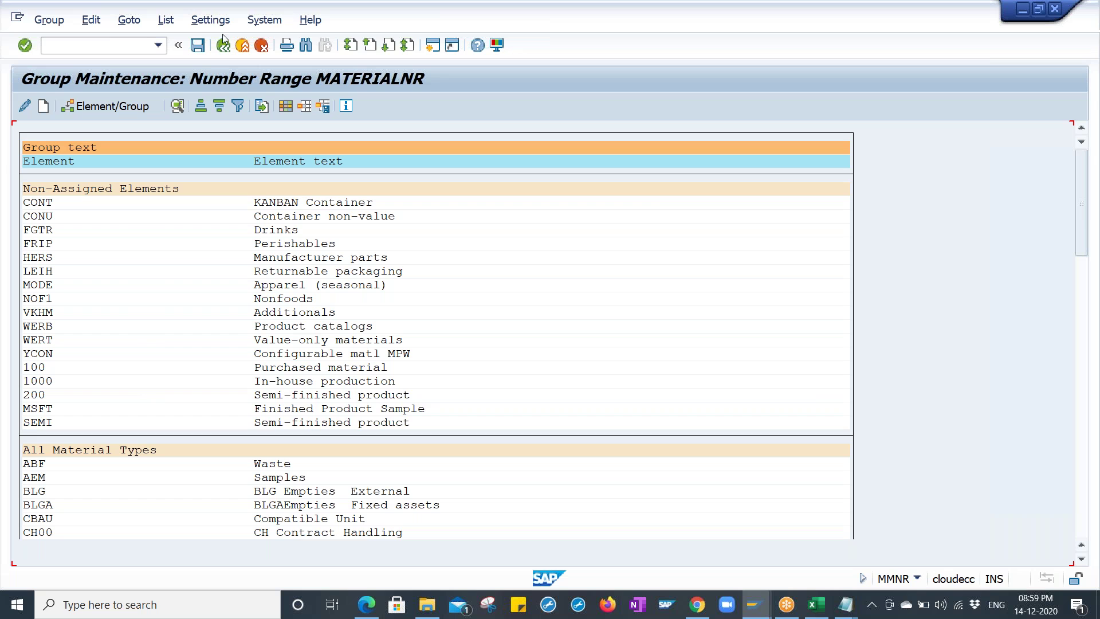
- Search the group list for "zraw" and go to the ZRAW element
click(306, 46)
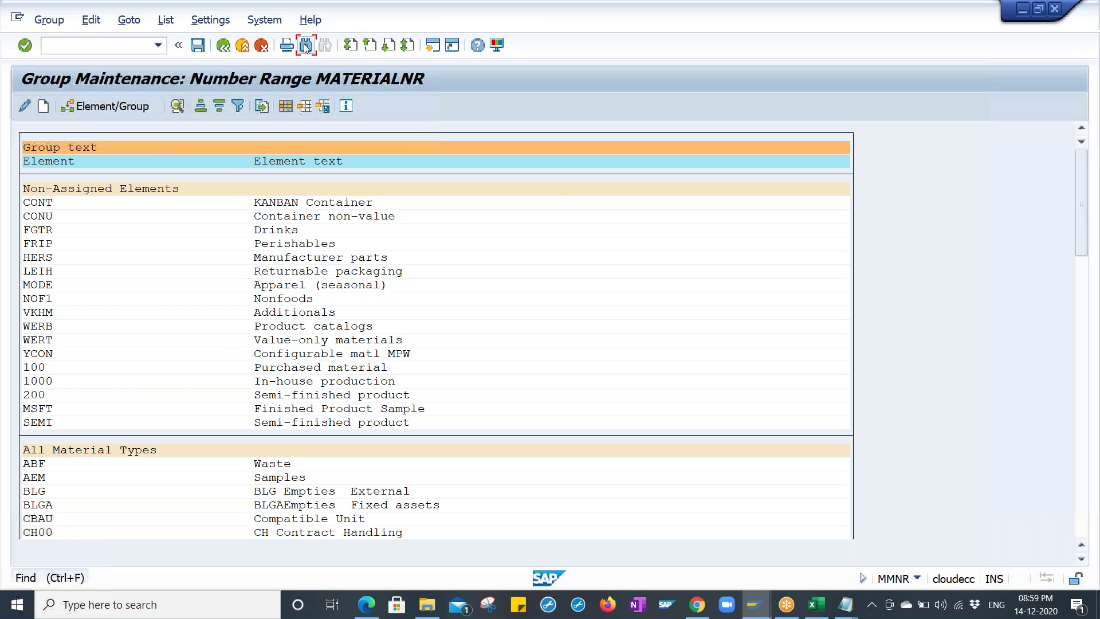
text(zrma)
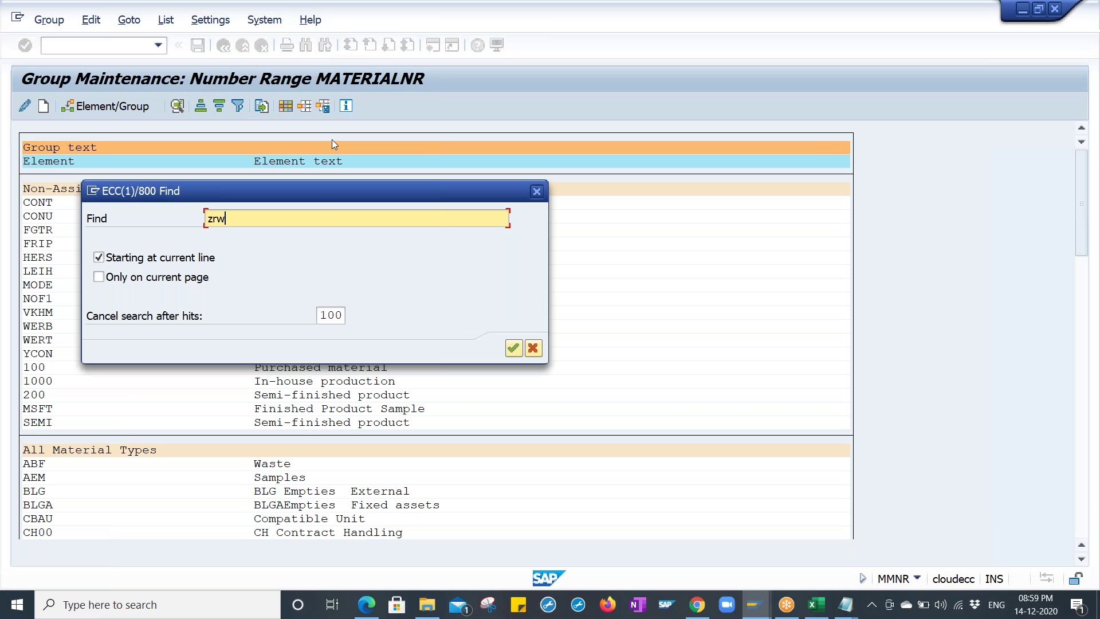
key(BackSpace)
key(BackSpace)
text(aw)
key(Return)
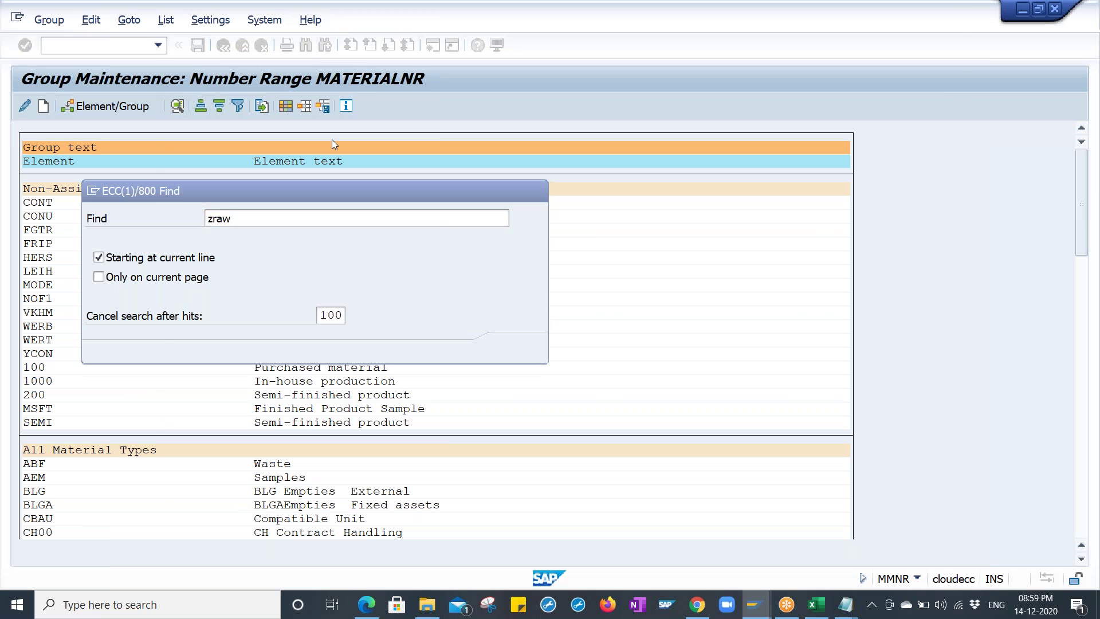
double_click(183, 68)
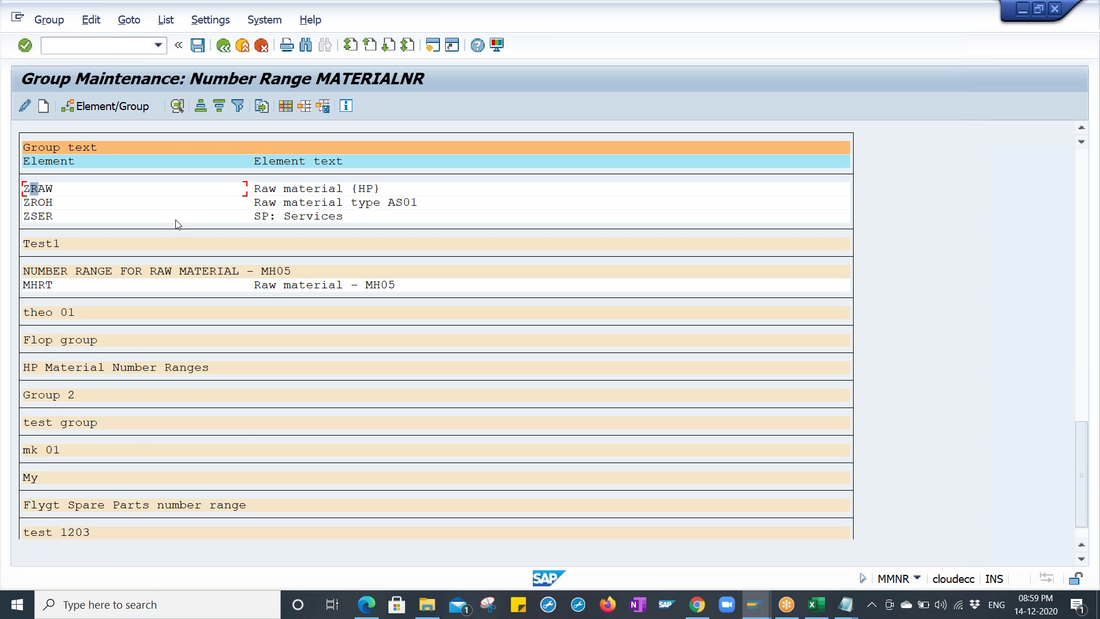
- Examine the group heading above ZRAW and check which group the standard type ROH belongs to
click(1081, 128)
click(1081, 129)
click(1081, 128)
click(1081, 128)
click(1081, 128)
click(1082, 128)
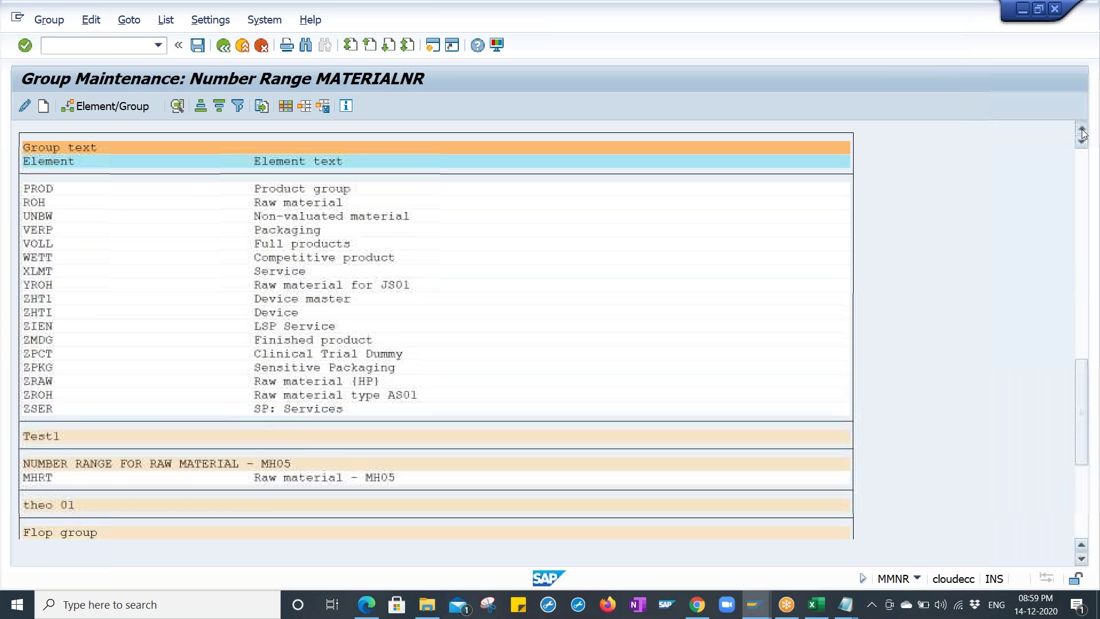
click(1082, 129)
click(1082, 128)
click(1081, 129)
click(1081, 130)
click(1081, 129)
click(1081, 130)
click(1081, 129)
click(1081, 129)
click(1081, 130)
click(1081, 130)
scroll(1082, 134, up, 3)
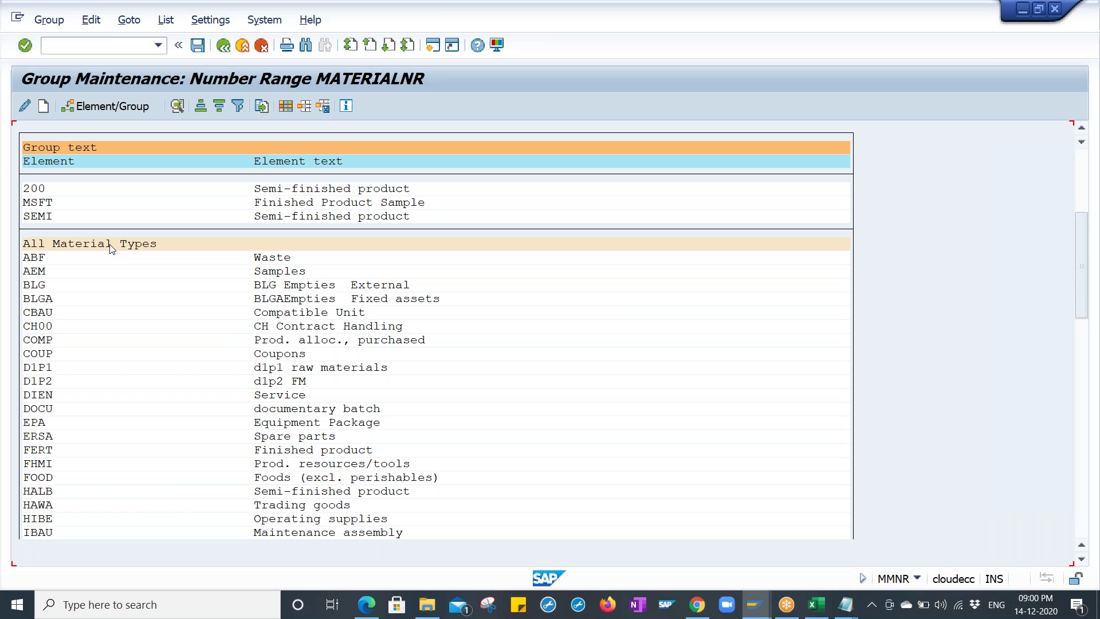
click(110, 247)
click(1081, 559)
scroll(1082, 558, down, 5)
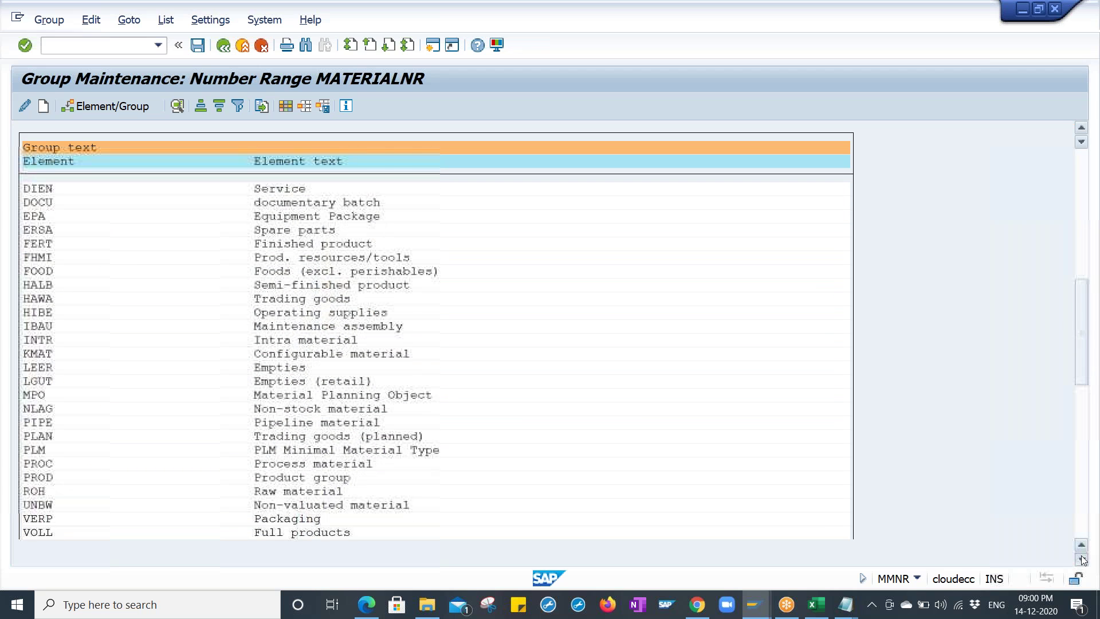
click(1081, 558)
click(56, 477)
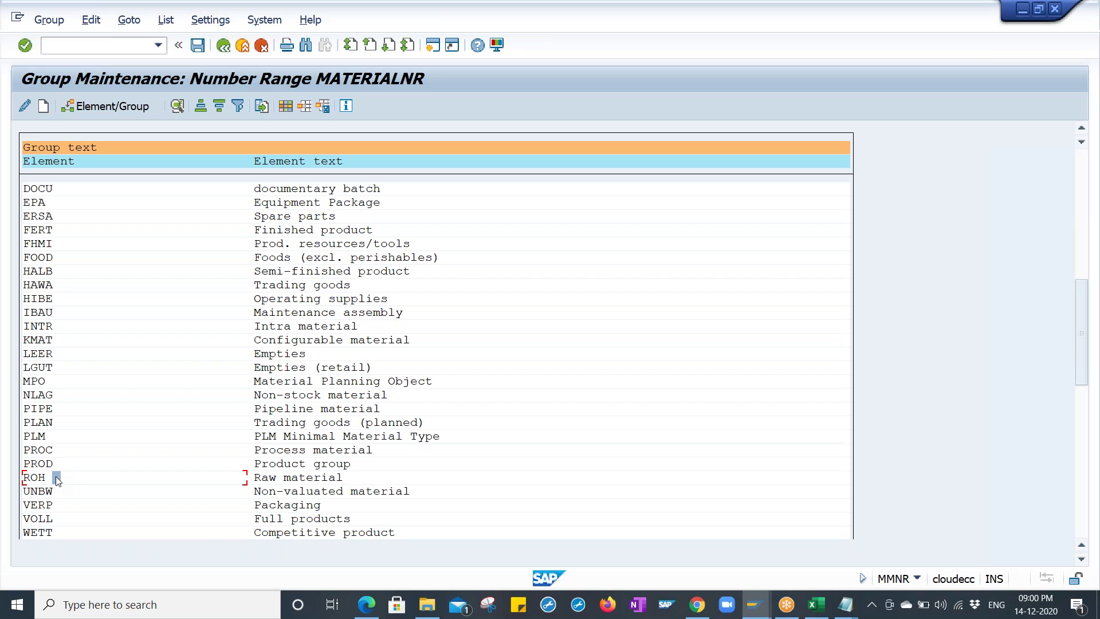
- Find ZRAW in the list again and assign it to the group HP Material Number Ranges
key(ctrl+f)
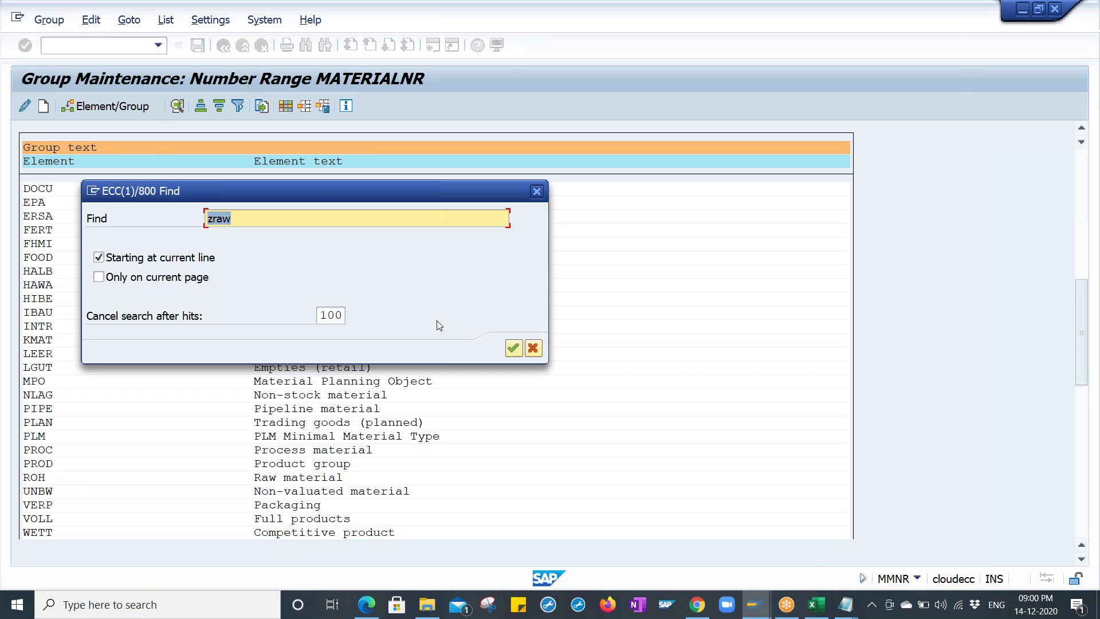
key(Return)
double_click(197, 74)
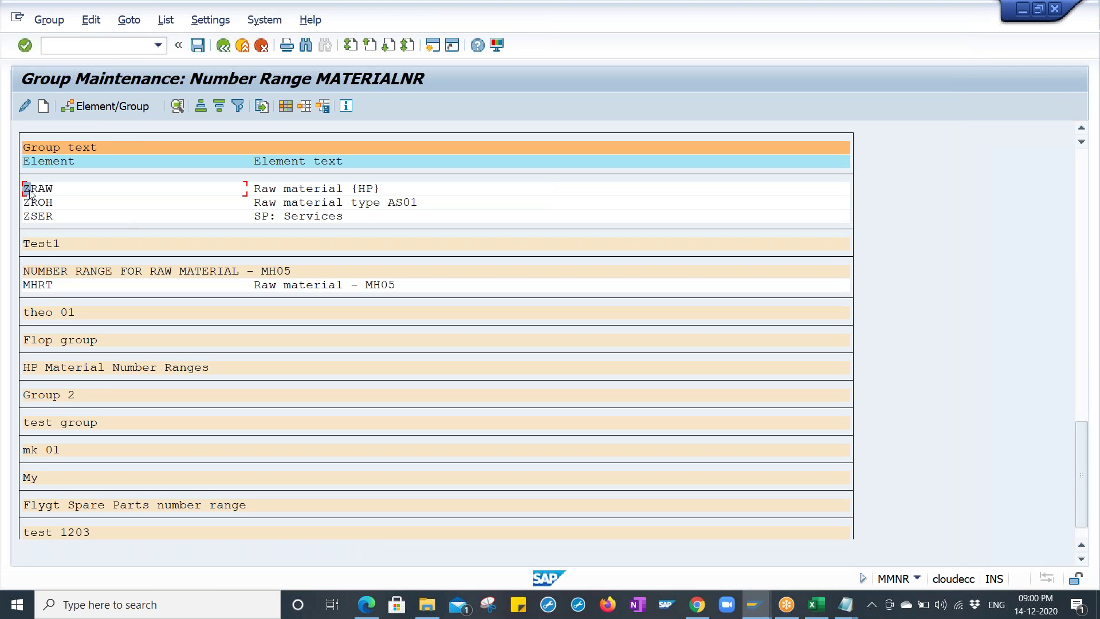
click(115, 107)
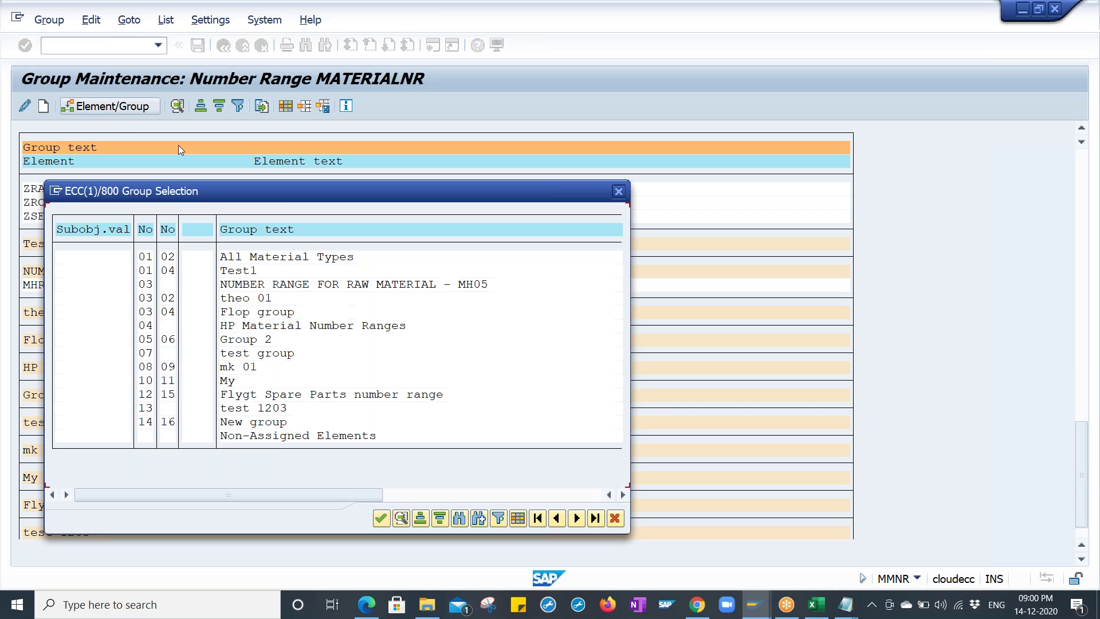
drag(274, 189, 490, 109)
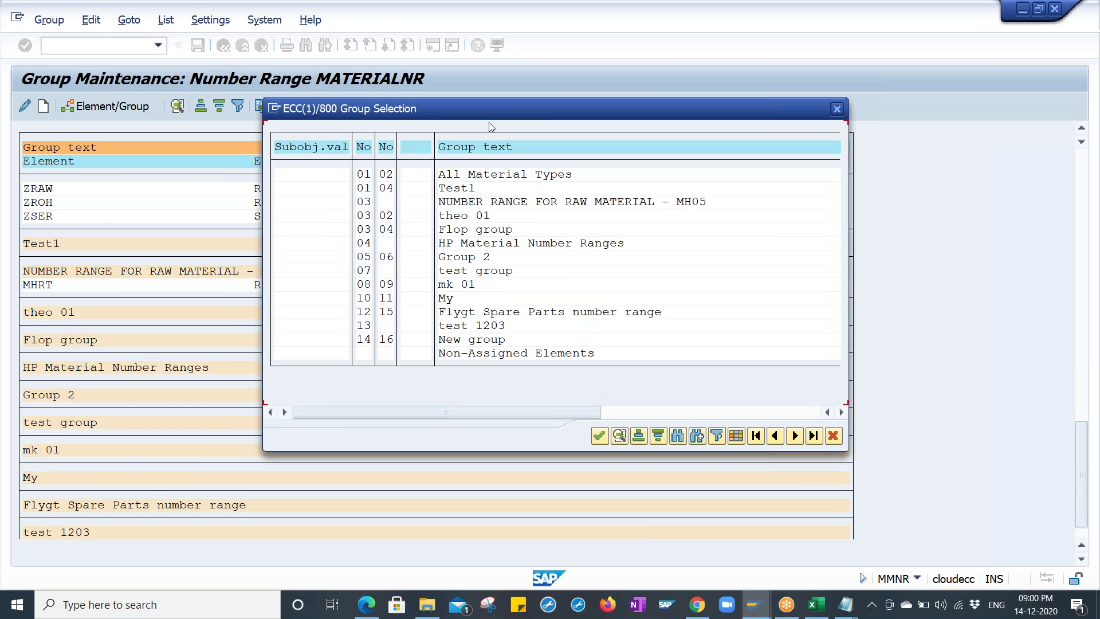
click(503, 248)
double_click(536, 244)
- Search for "zraw" once more and check its assignment under the group headings
key(ctrl+f)
text(zraw)
key(Return)
double_click(189, 67)
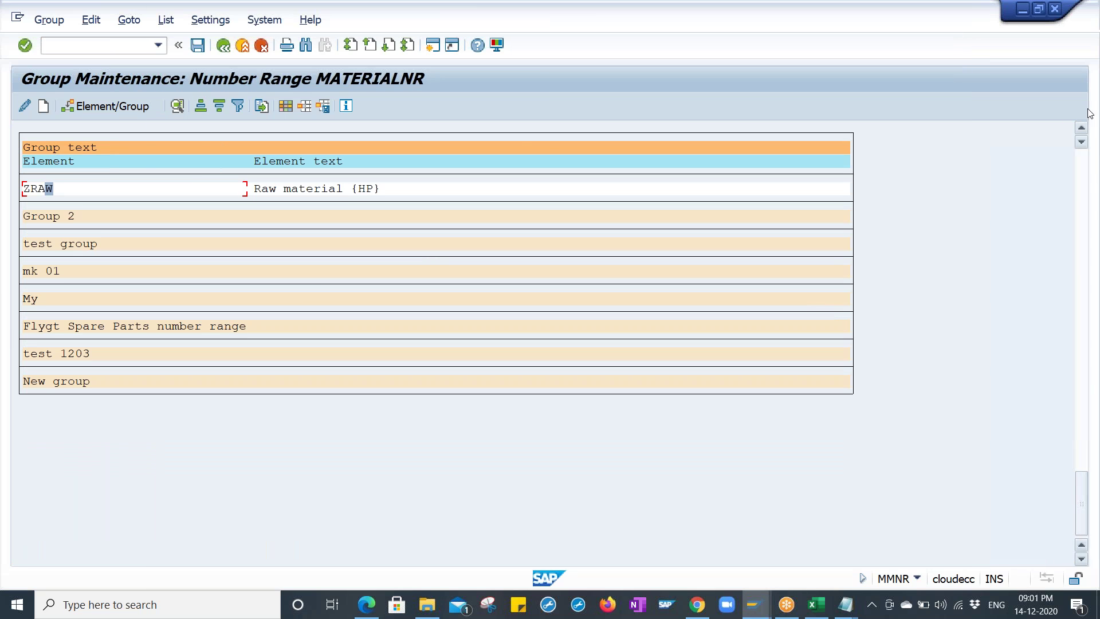
scroll(79, 331, up, 3)
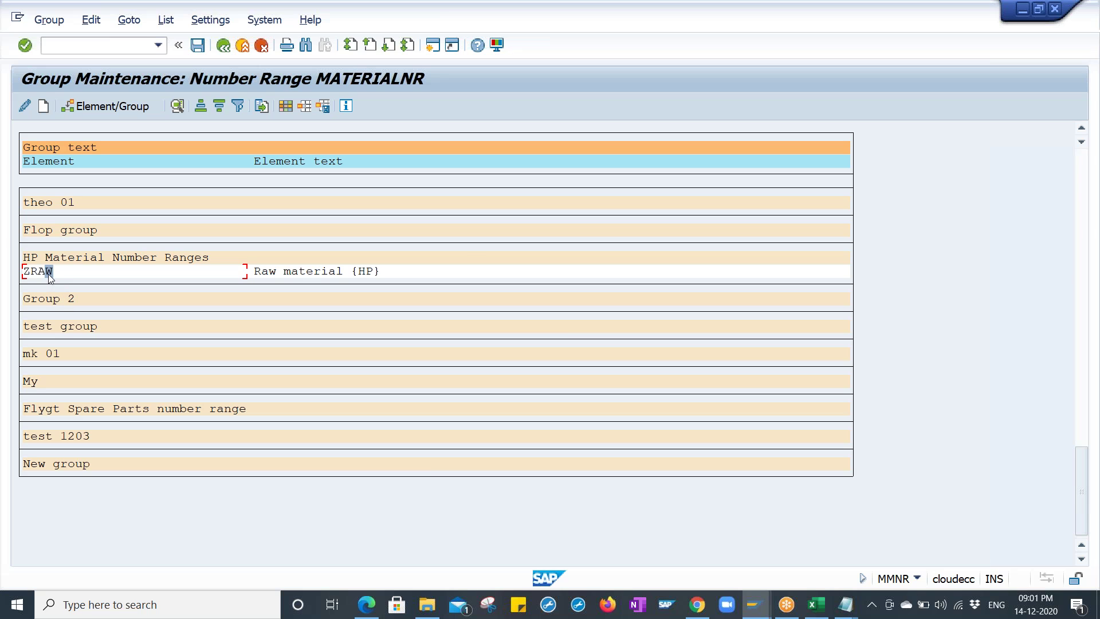
- Save the ZRAW assignment, review the number intervals of the group HP Material Number Ranges, and return to the group list
click(61, 258)
click(197, 45)
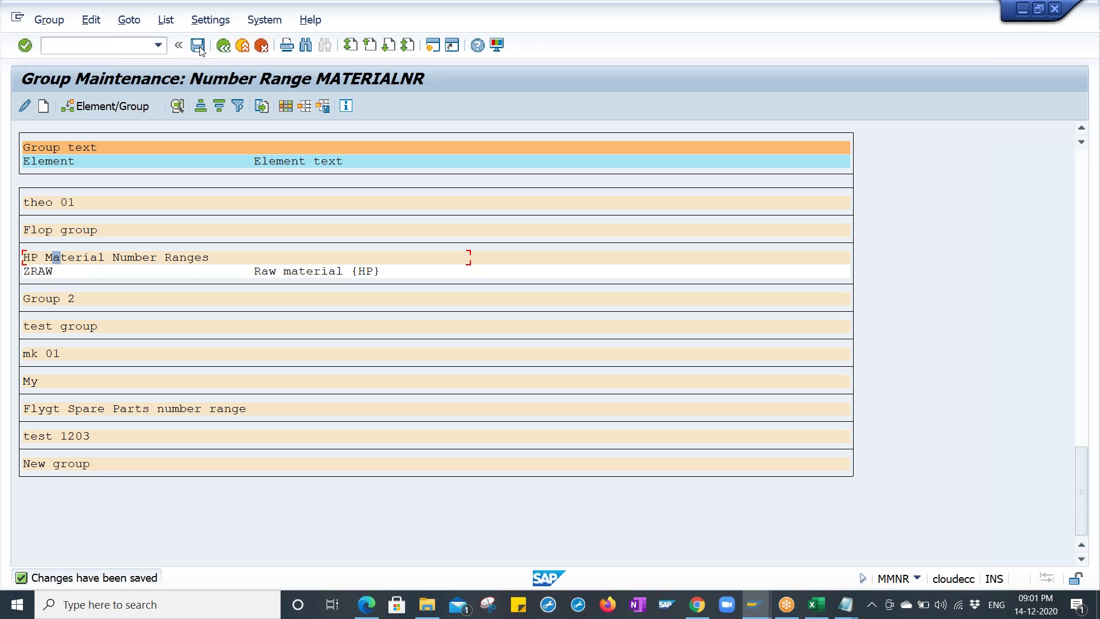
double_click(69, 257)
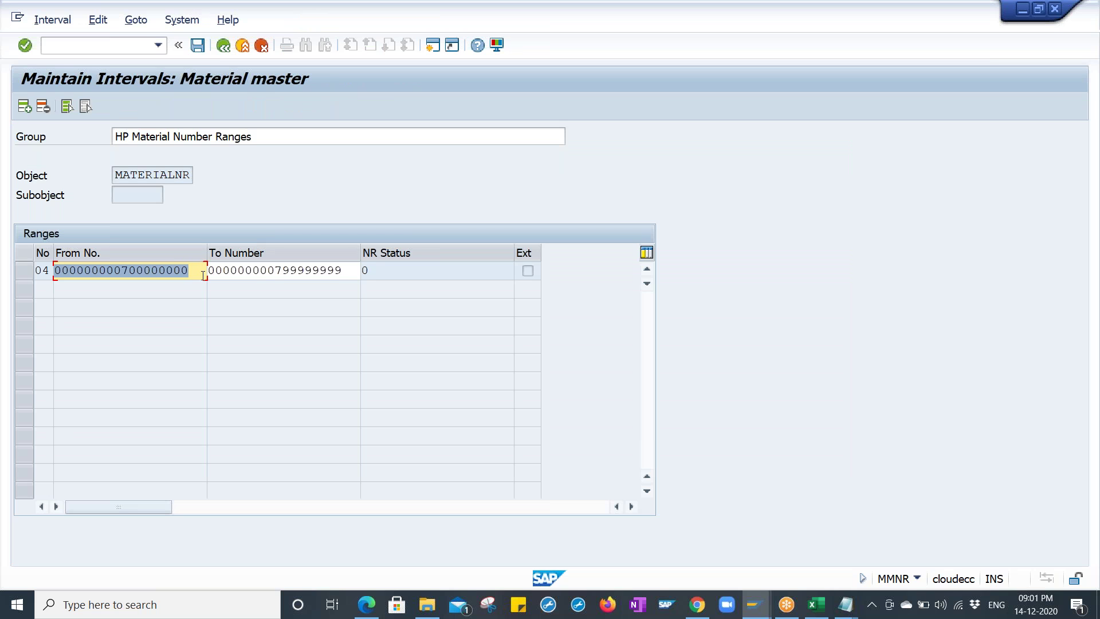
click(224, 46)
- Switch to the Create Material session, cancel its view selection, and restart transaction MM01
click(755, 604)
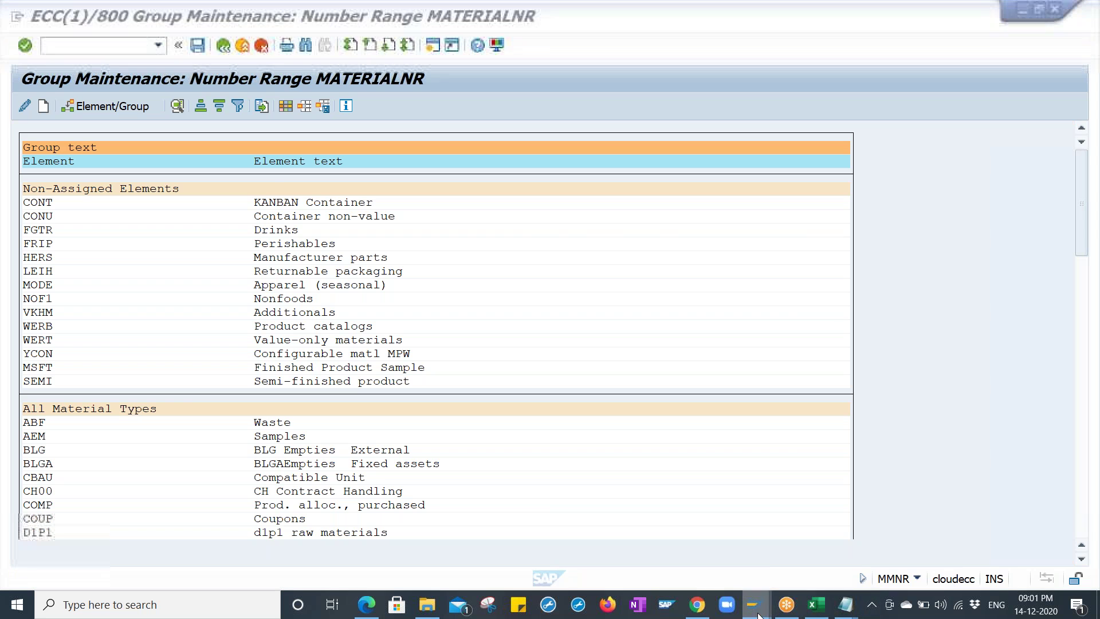
click(901, 526)
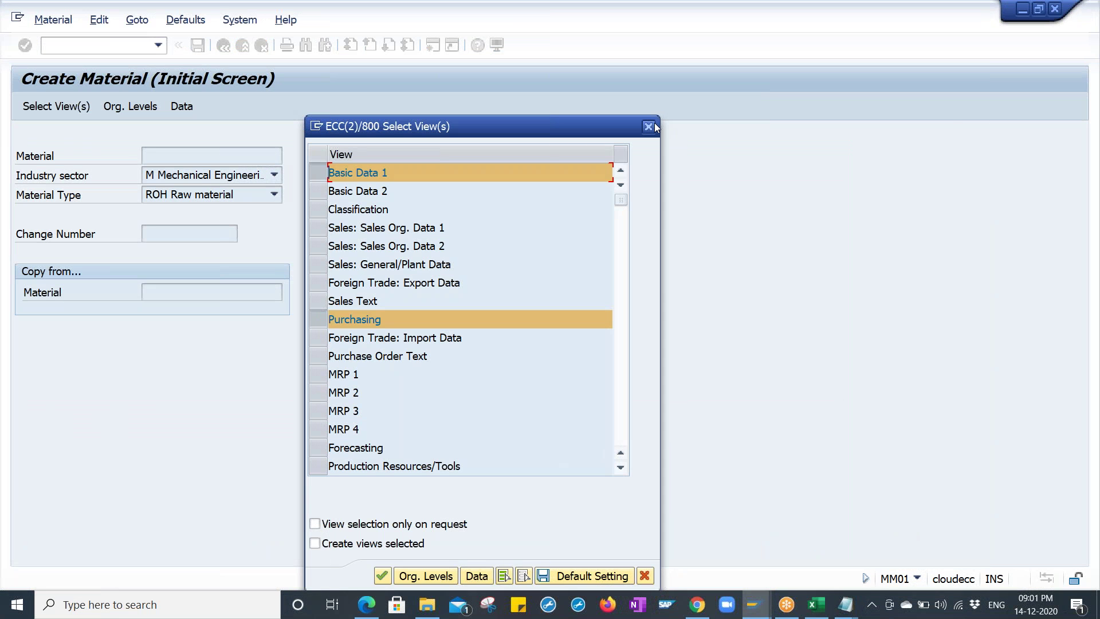
key(Escape)
click(89, 43)
text(/nmm01)
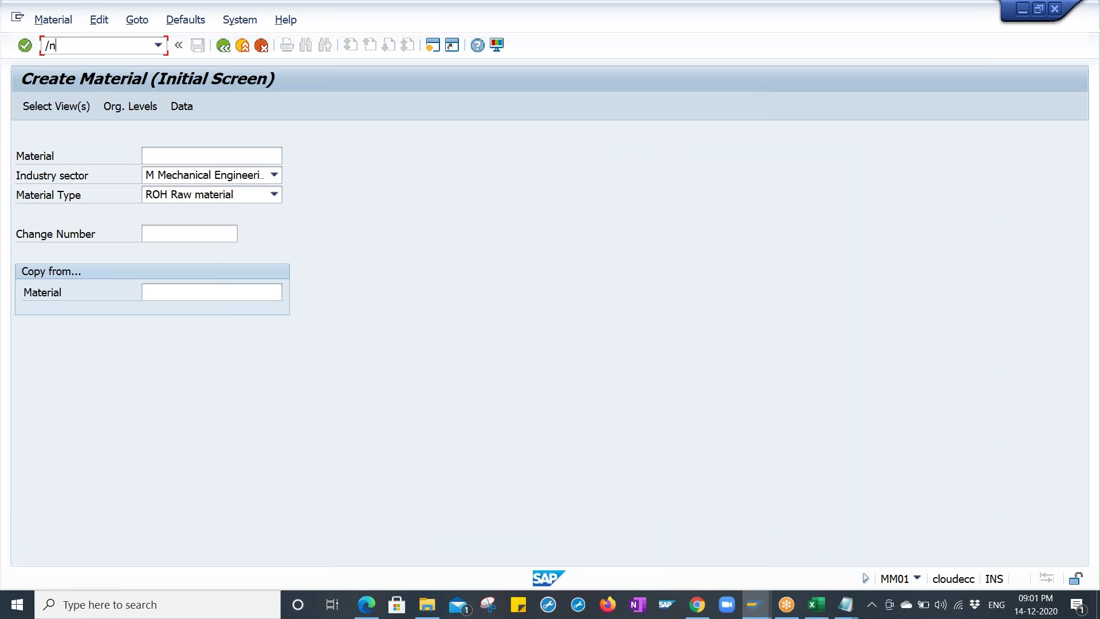
key(Return)
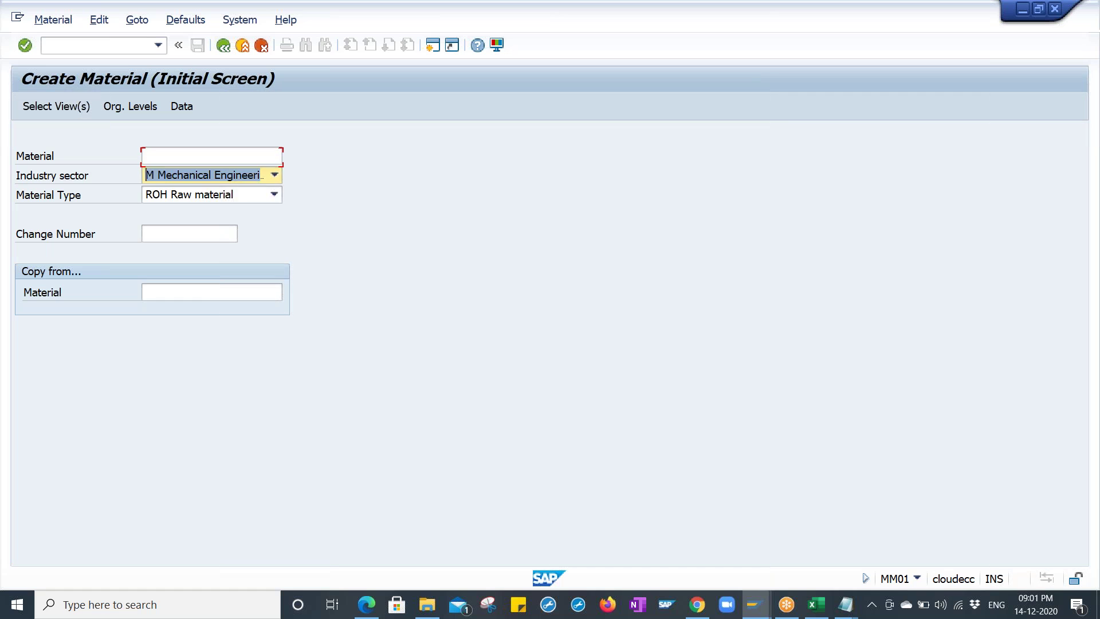
- Choose material type ZRAW and continue past the view selection to the organizational levels
click(212, 194)
text(ZRAW)
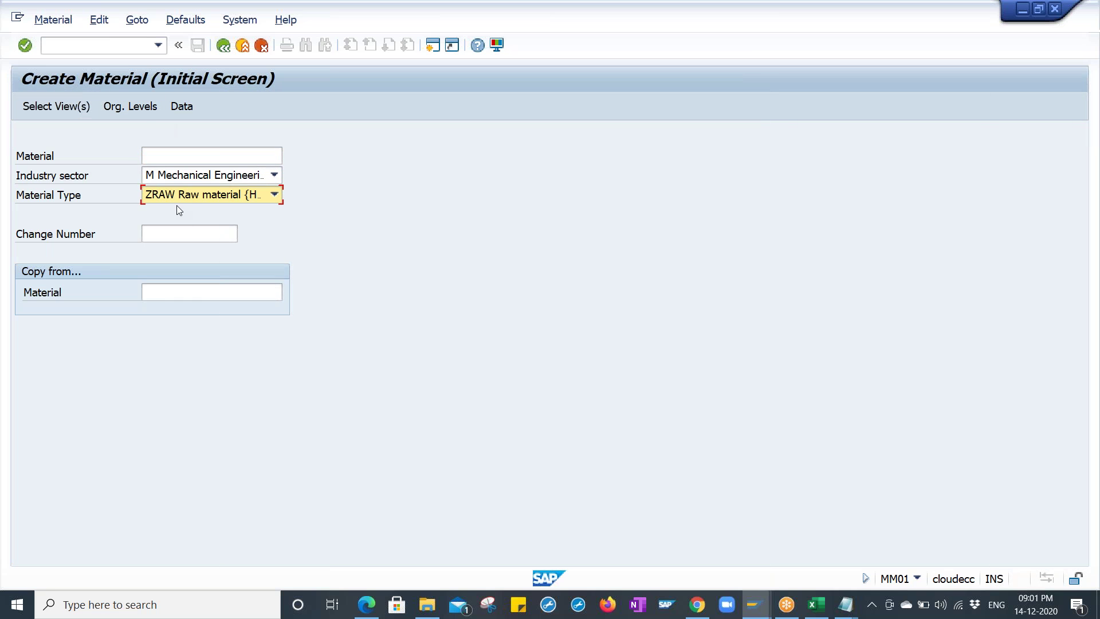
key(Return)
key(Return)
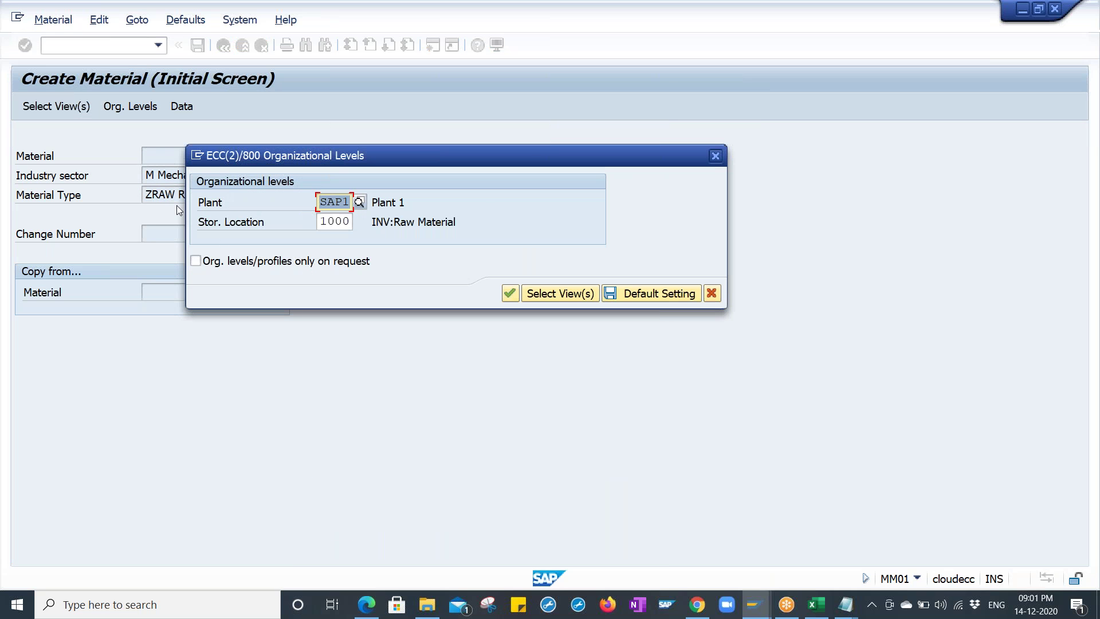
- Check the plant codes in the Notepad notes, set the plant to HPL1 as default setting, and continue to the material's basic data
click(845, 604)
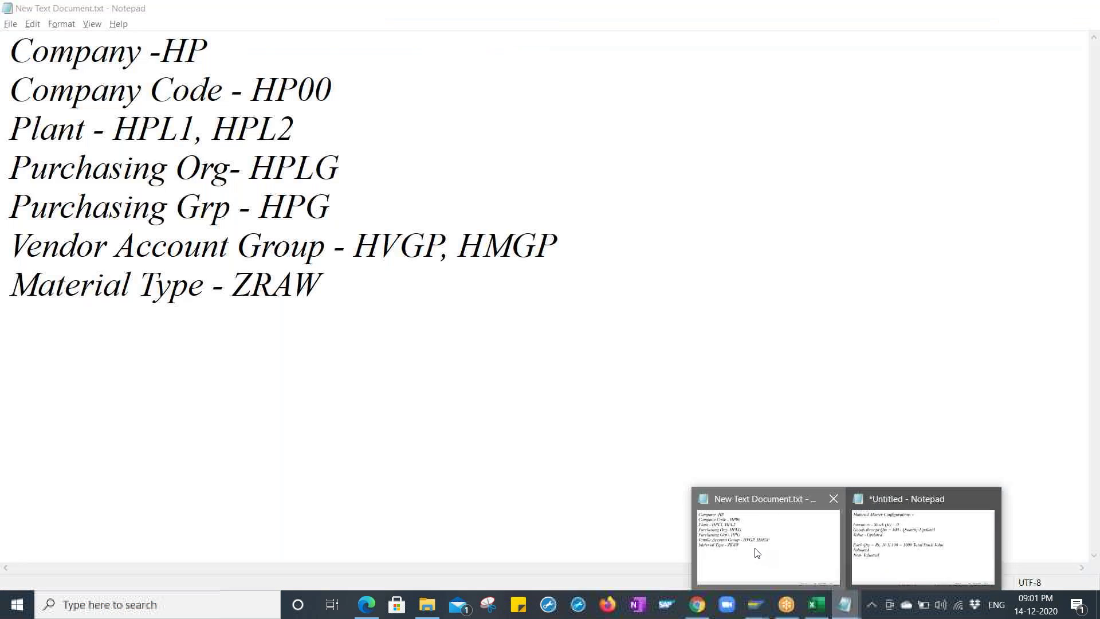
click(759, 547)
key(alt+Tab)
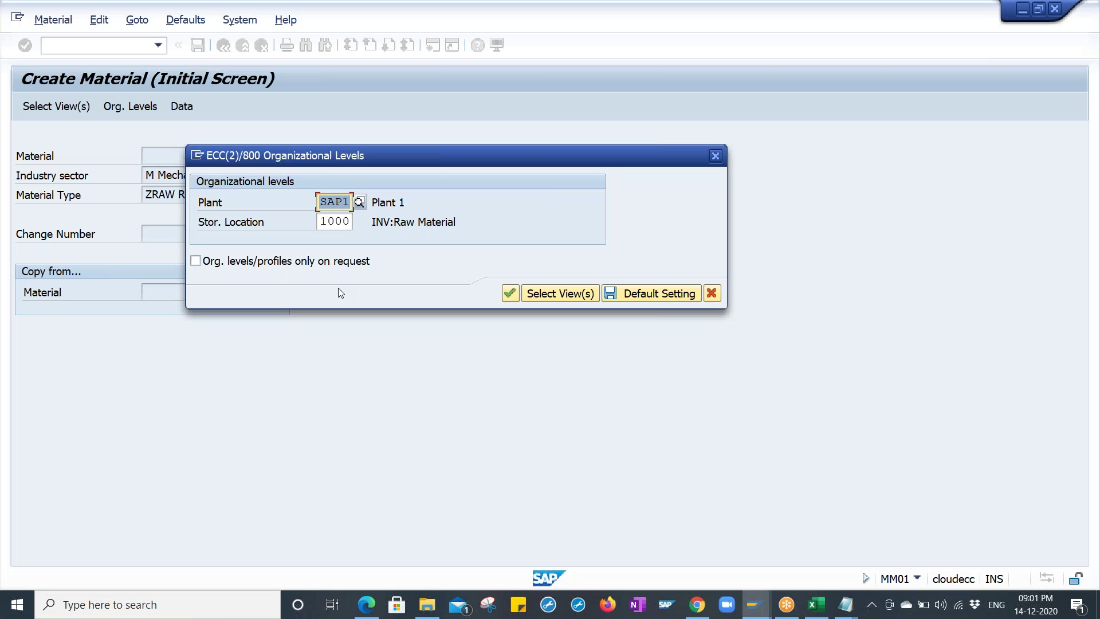
text(hpl1)
key(Tab)
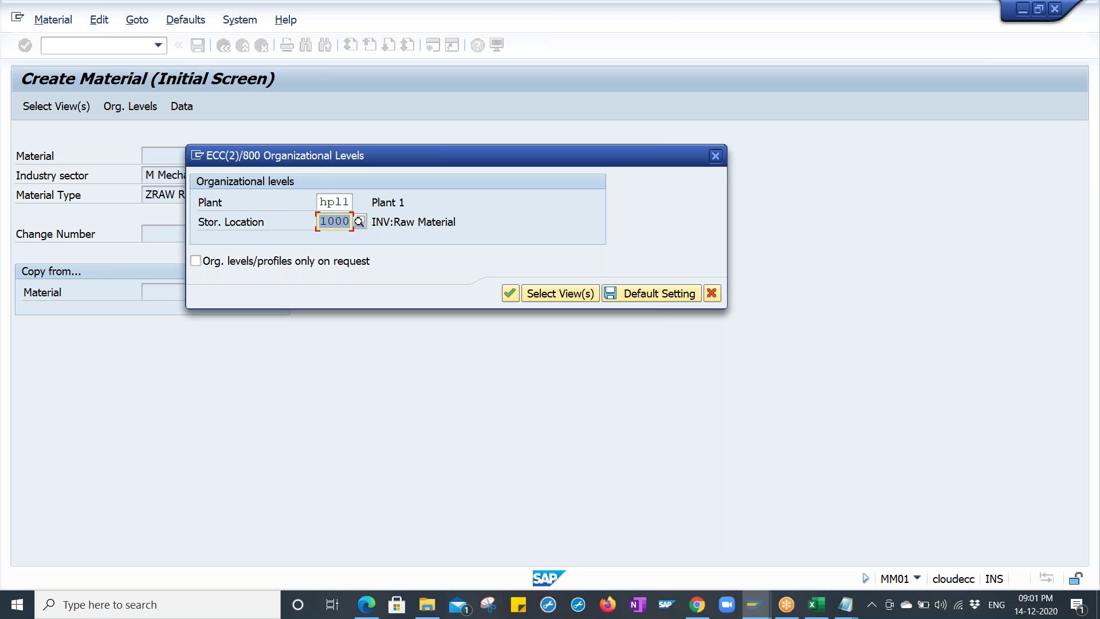
key(Tab)
click(657, 294)
key(Return)
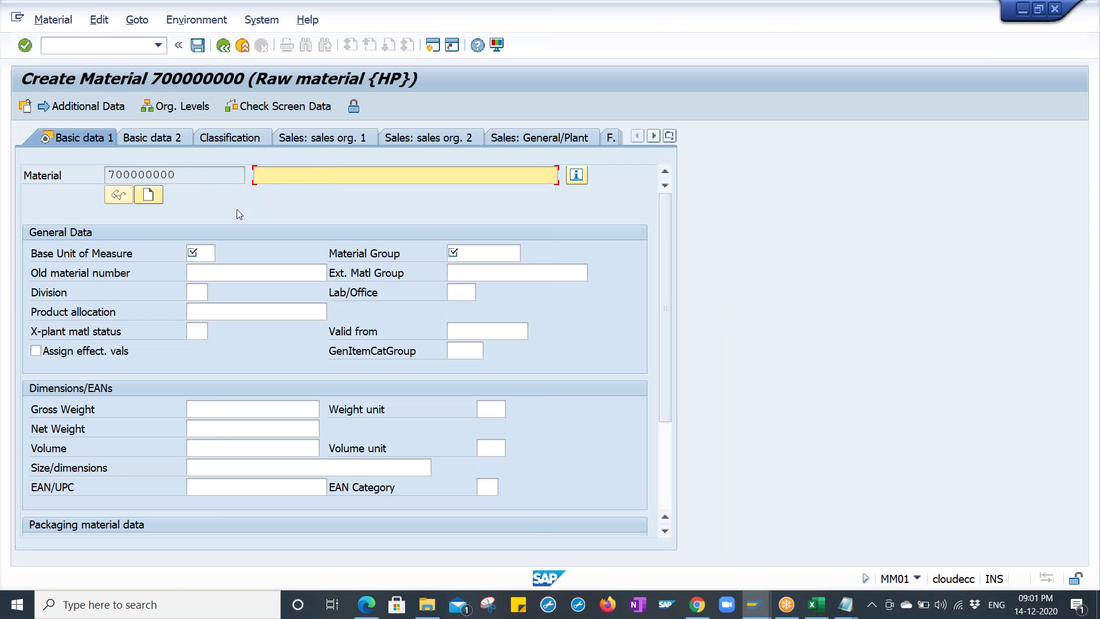
- Check the internally assigned number of the new material and leave material creation without saving
double_click(175, 173)
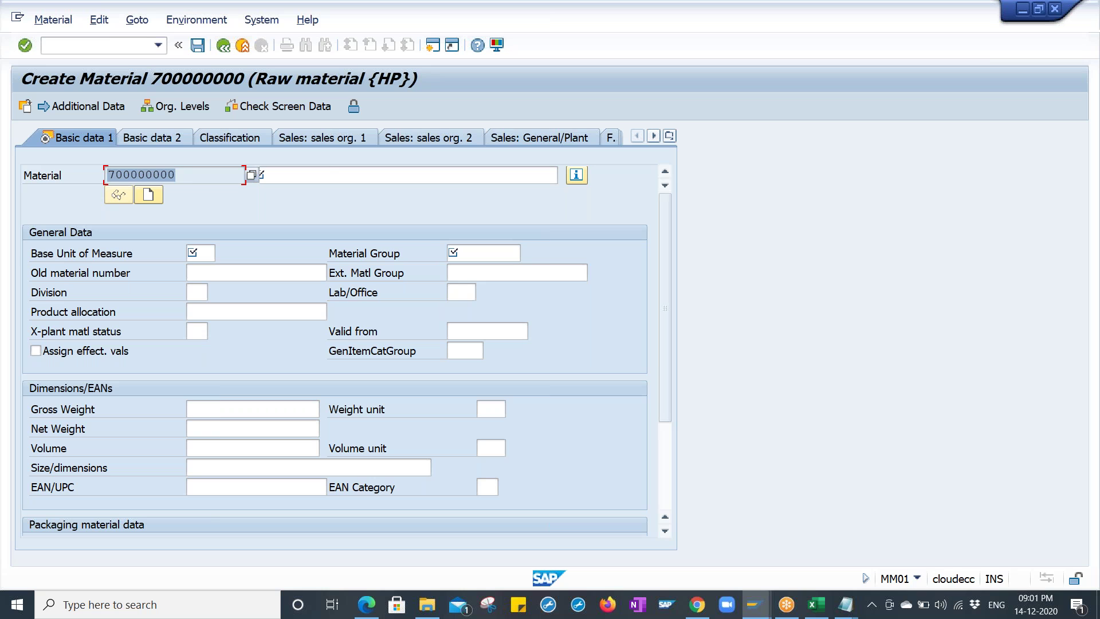
click(86, 47)
text(/n)
key(Return)
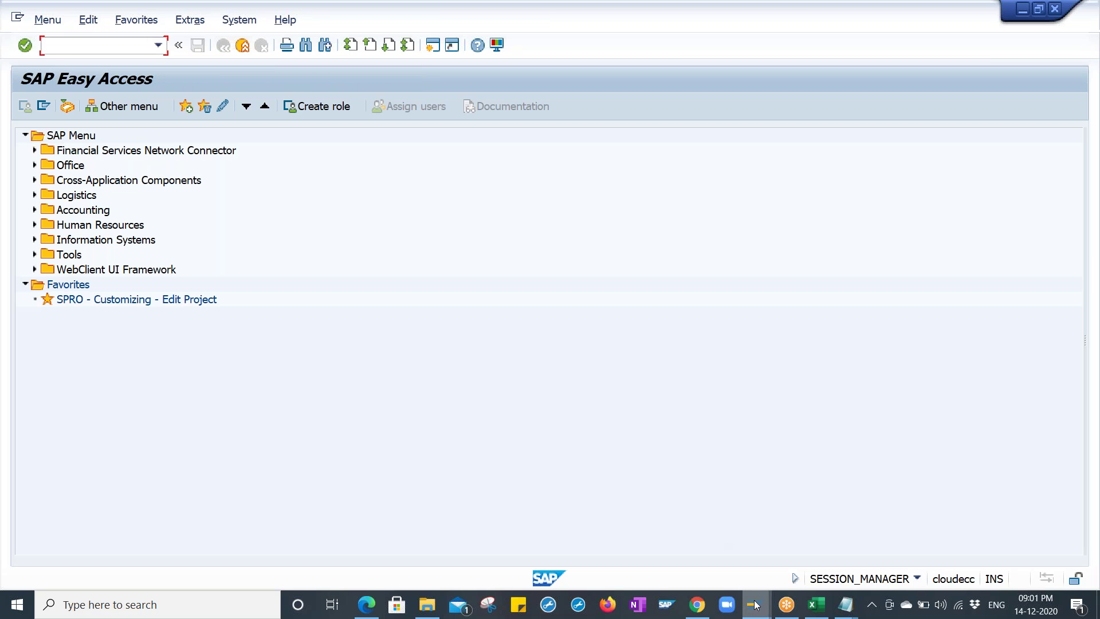
- Return to the number range session, go back to the IMG, and open Define Attributes of Material Types
mouse_move(755, 605)
click(708, 542)
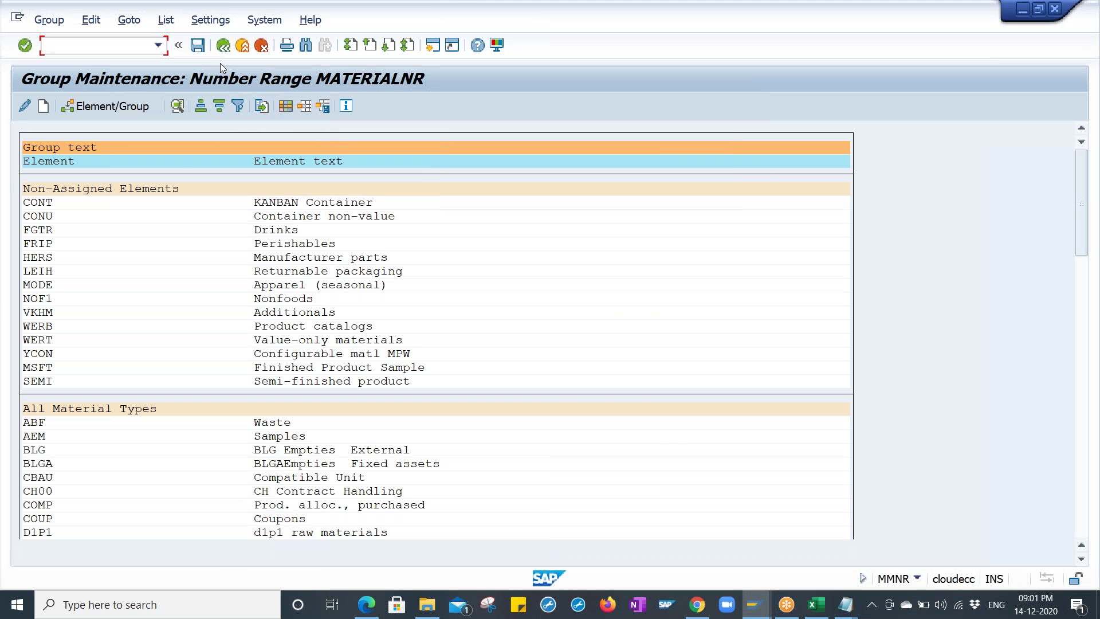
click(223, 46)
click(223, 46)
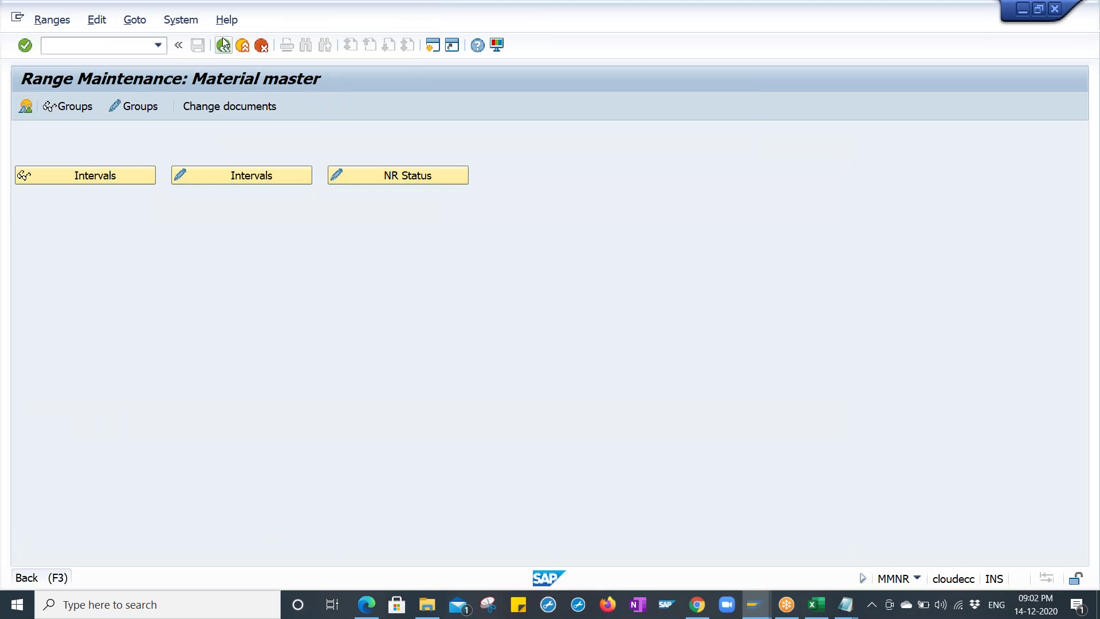
click(131, 335)
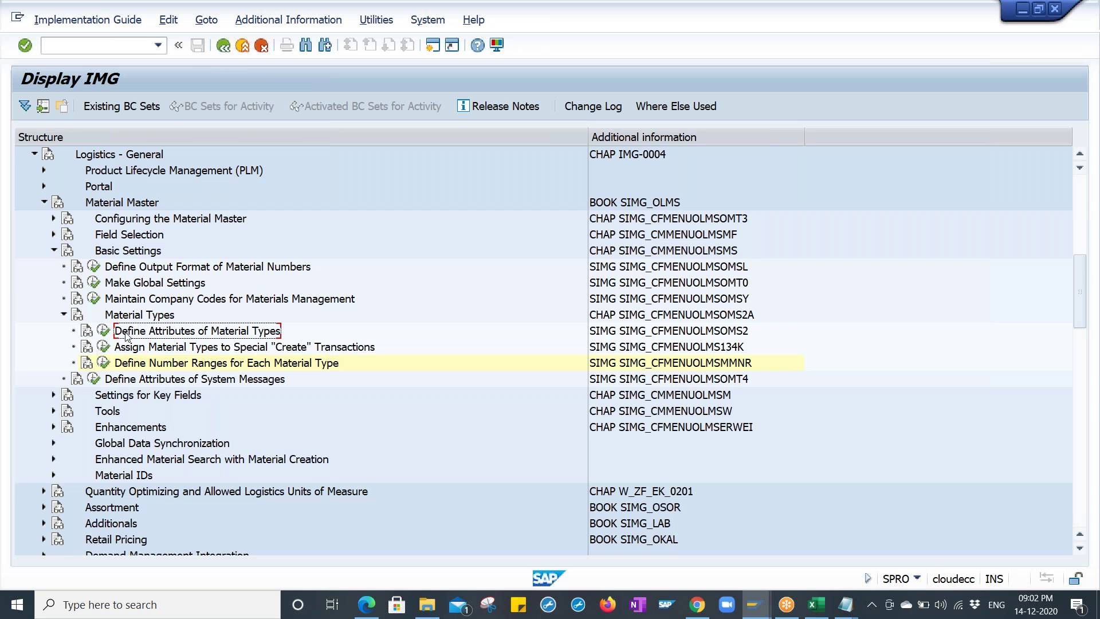
click(103, 330)
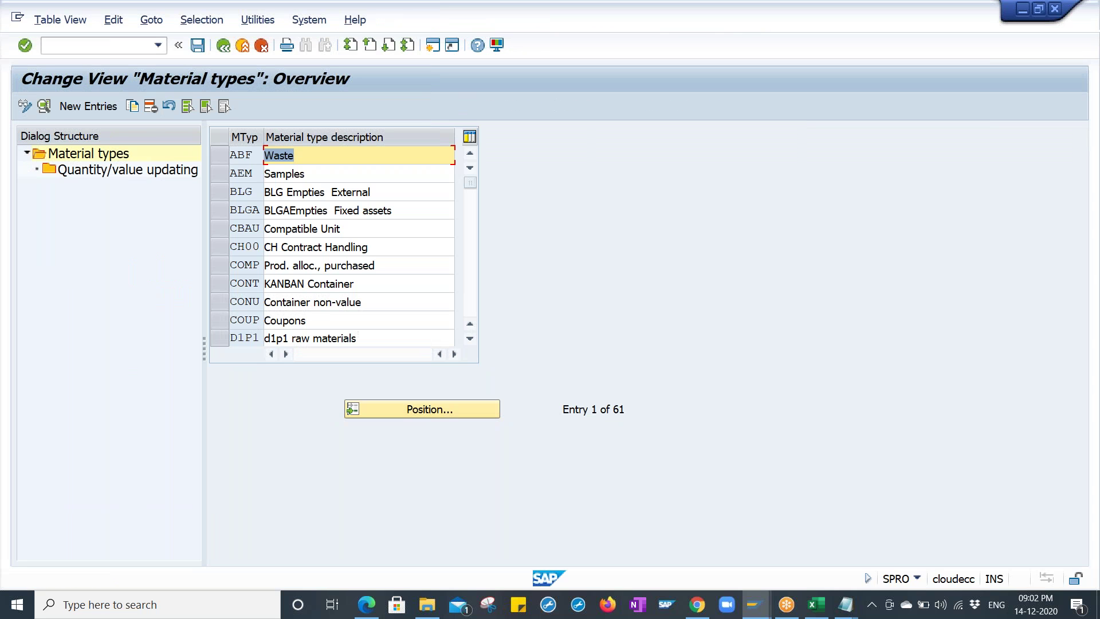
- Find material type ZRAW in the material types overview and open its details
click(403, 409)
text(ZRWA)
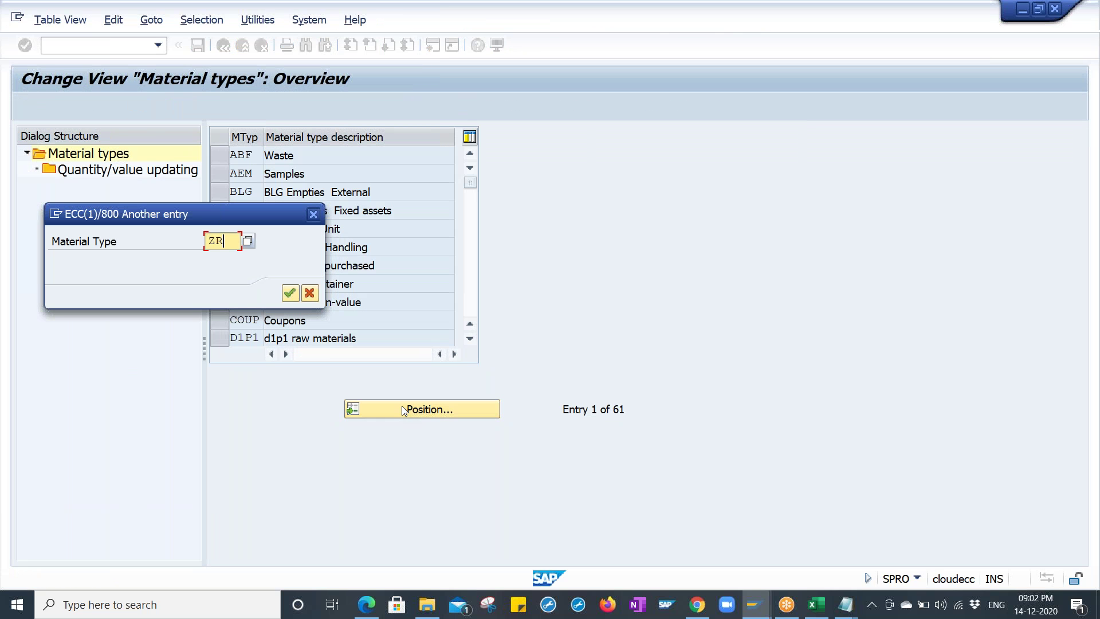
key(BackSpace)
key(BackSpace)
text(AW)
key(Return)
click(222, 154)
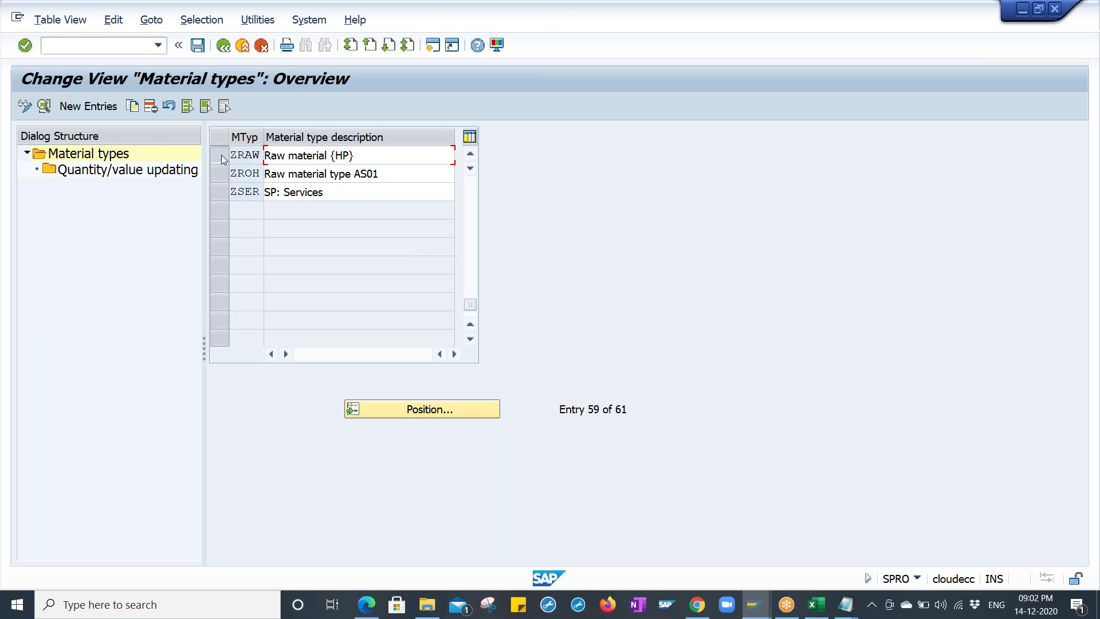
click(45, 108)
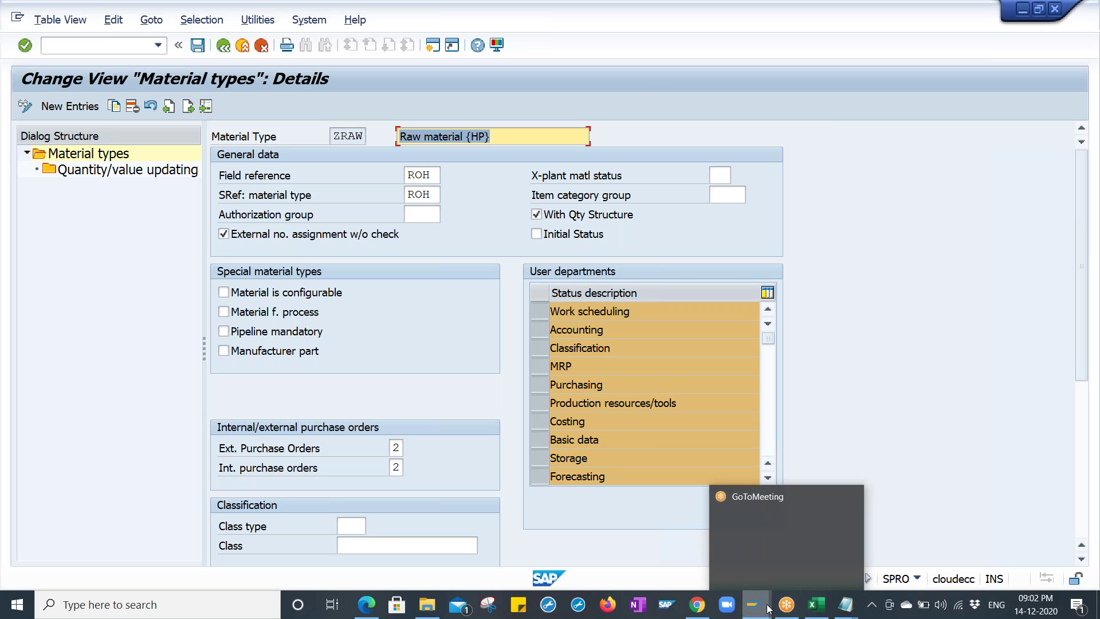
- Switch to the other SAP session and start transaction MM01
mouse_move(761, 612)
click(853, 546)
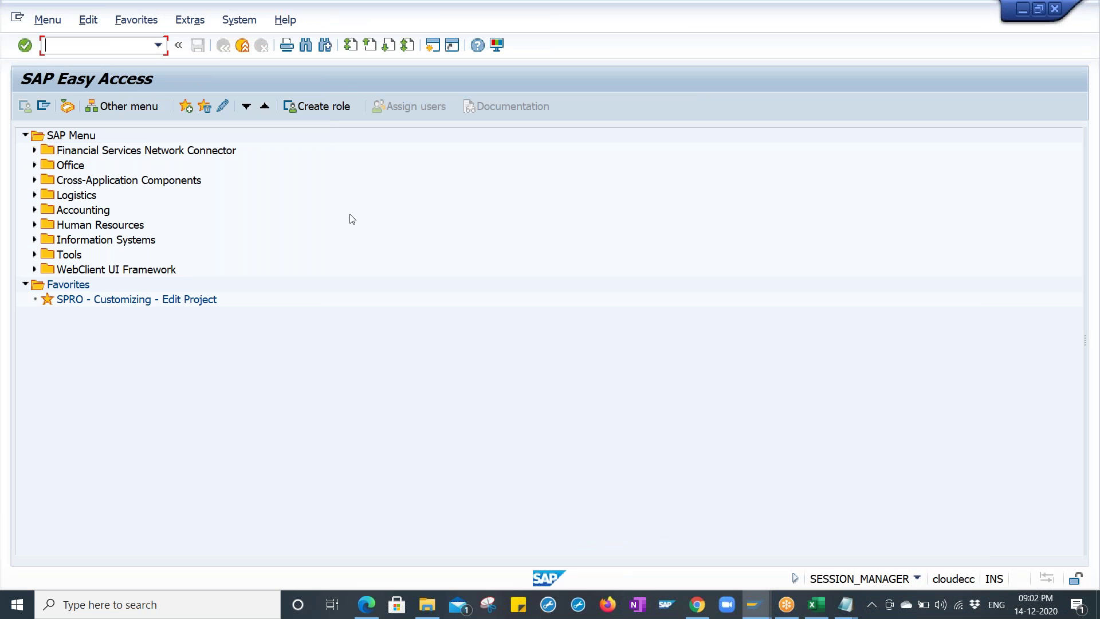
text(mm01)
key(Return)
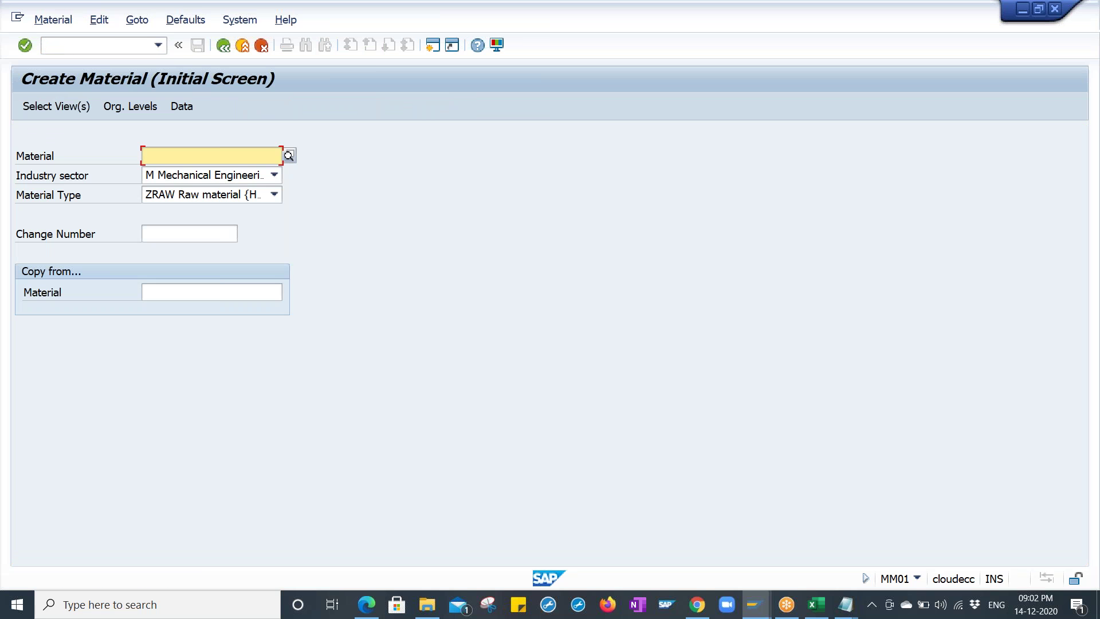
text(ISYIYDPBQW)
key(BackSpace)
key(BackSpace)
key(BackSpace)
key(BackSpace)
key(BackSpace)
key(BackSpace)
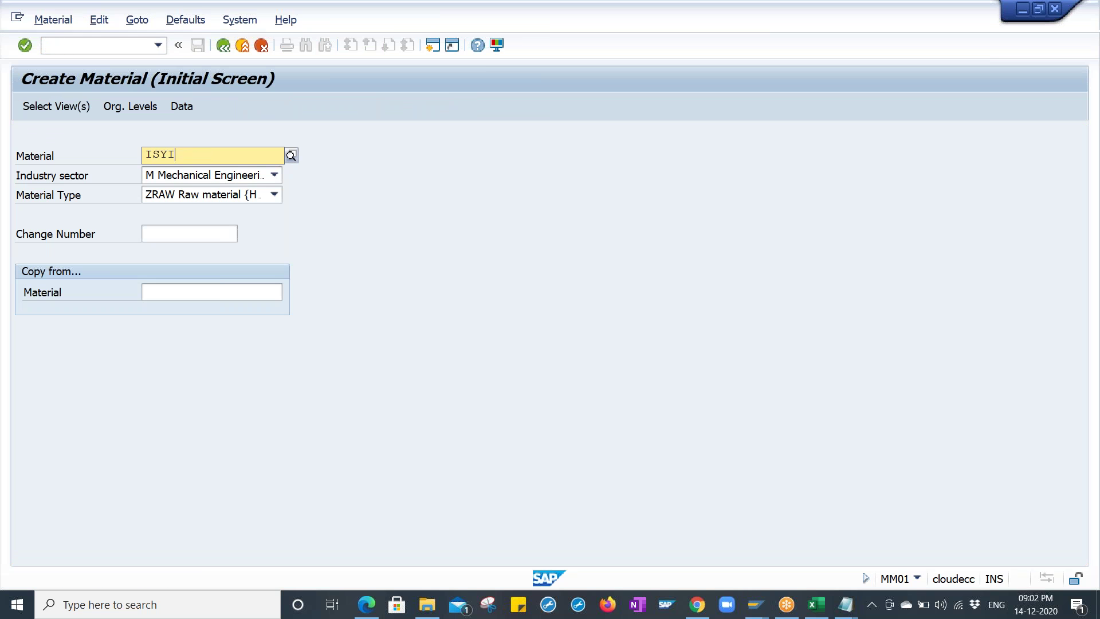
key(BackSpace)
key(BackSpace)
key(BackSpace)
key(BackSpace)
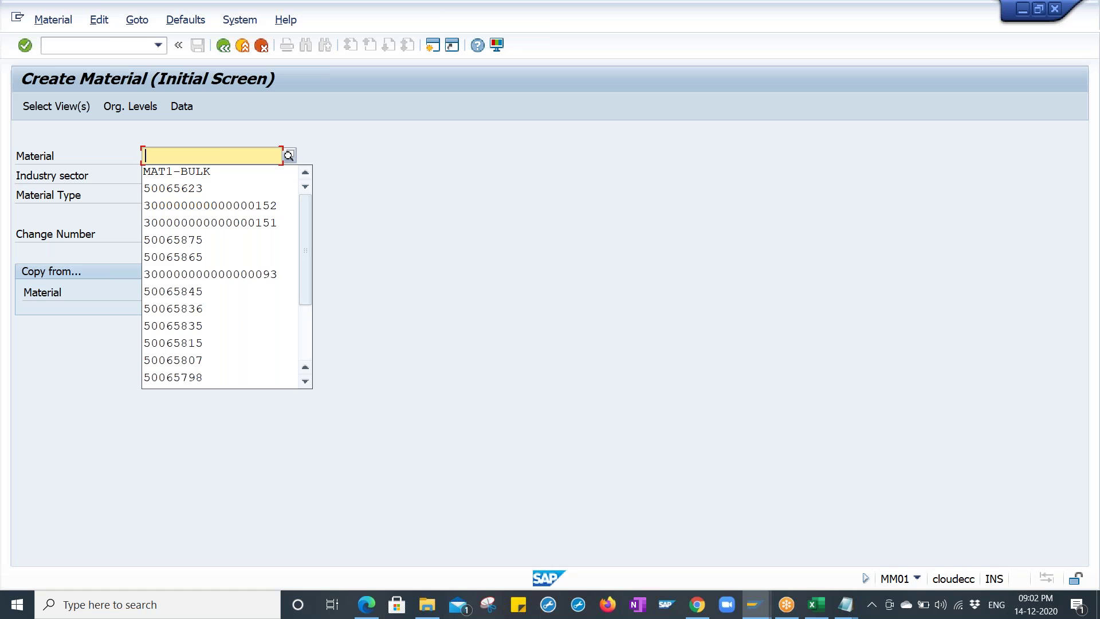
- Enter TEST-980 as the external material number for type ZRAW and proceed to the view selection
text(TEST-100)
key(BackSpace)
key(BackSpace)
key(BackSpace)
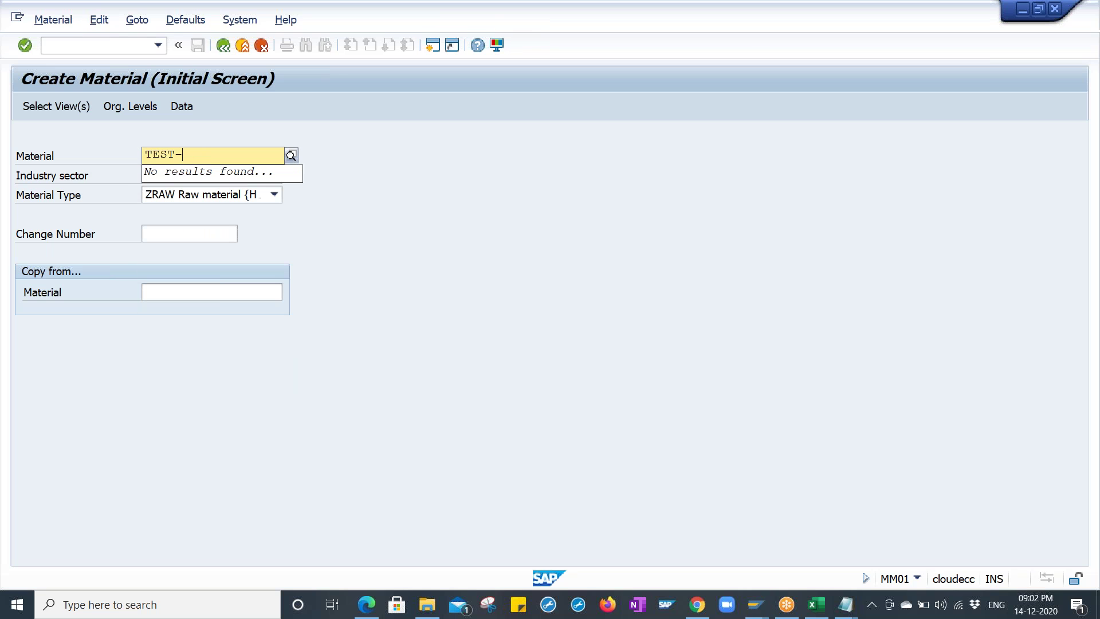
text(980)
click(544, 222)
key(Return)
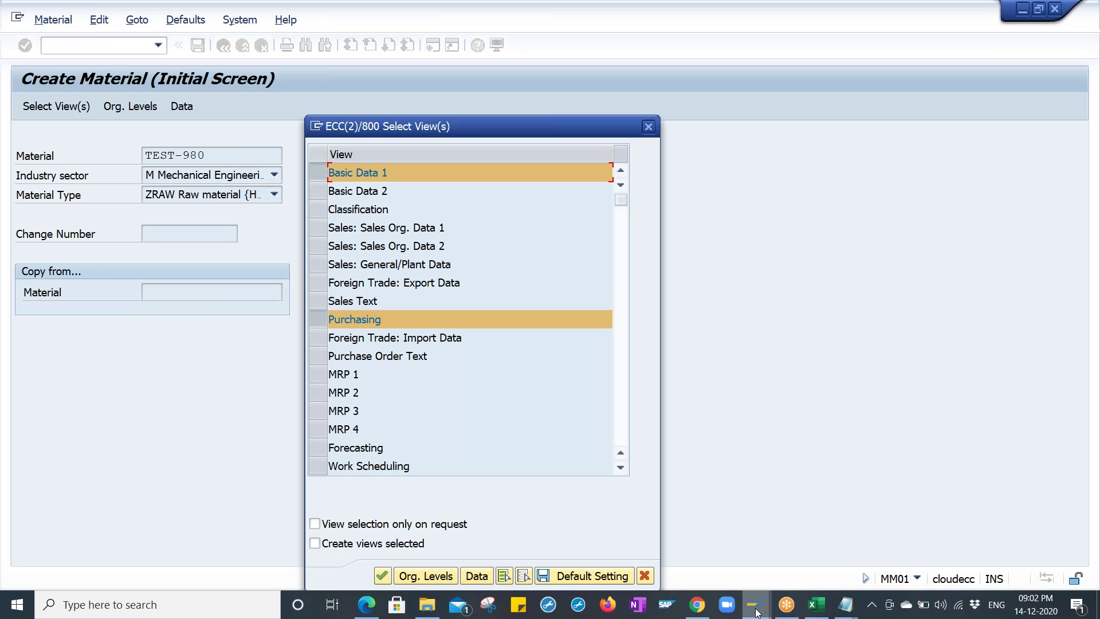
- In the ZRAW material type details, turn off External no. assignment w/o check and save the change
mouse_move(756, 604)
click(723, 547)
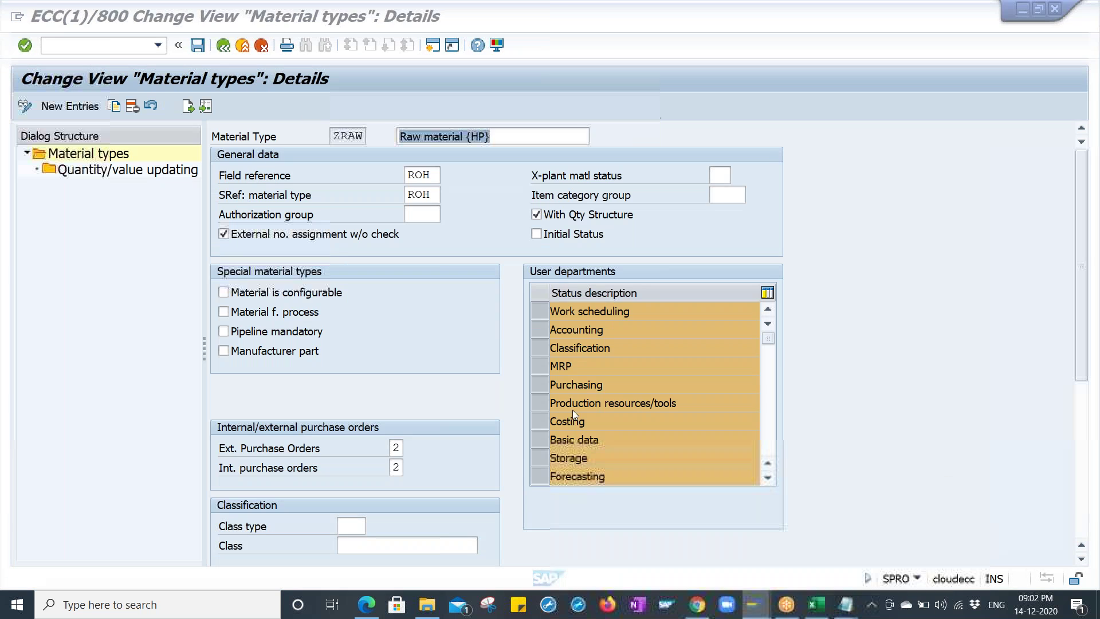
click(286, 240)
key(F3)
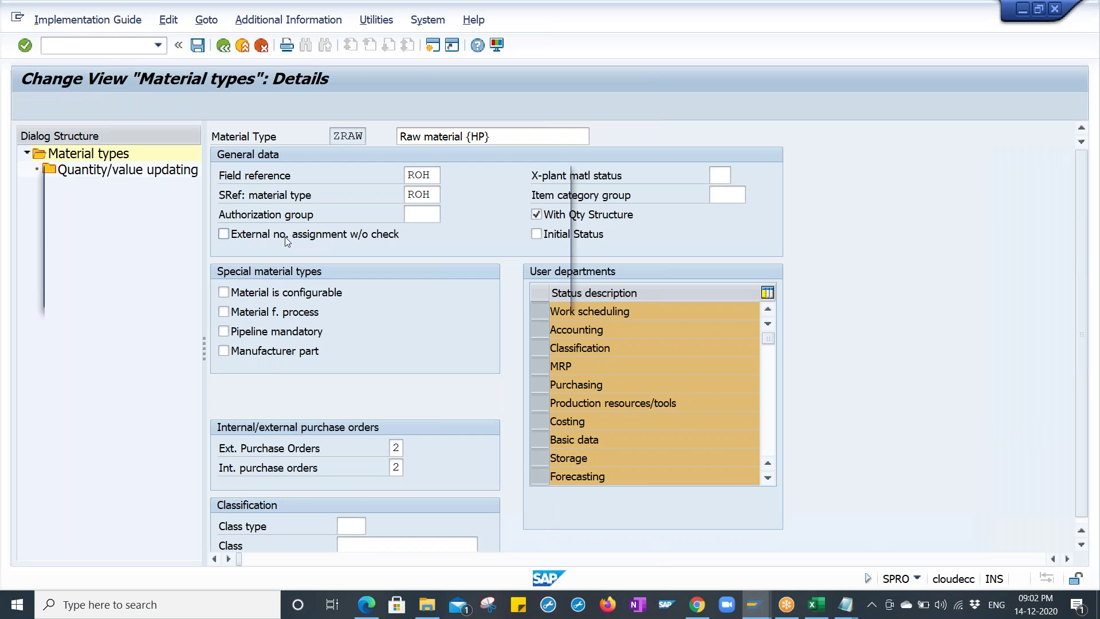
key(Return)
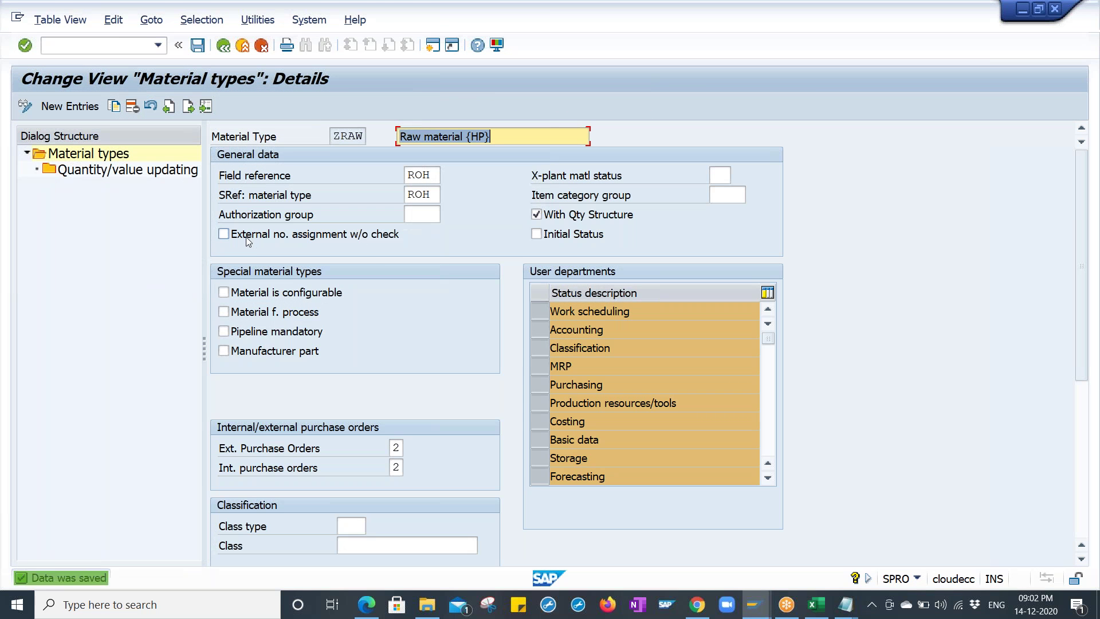
- Go back to the Create Material session, close the view selection, and restart transaction MM01
mouse_move(754, 602)
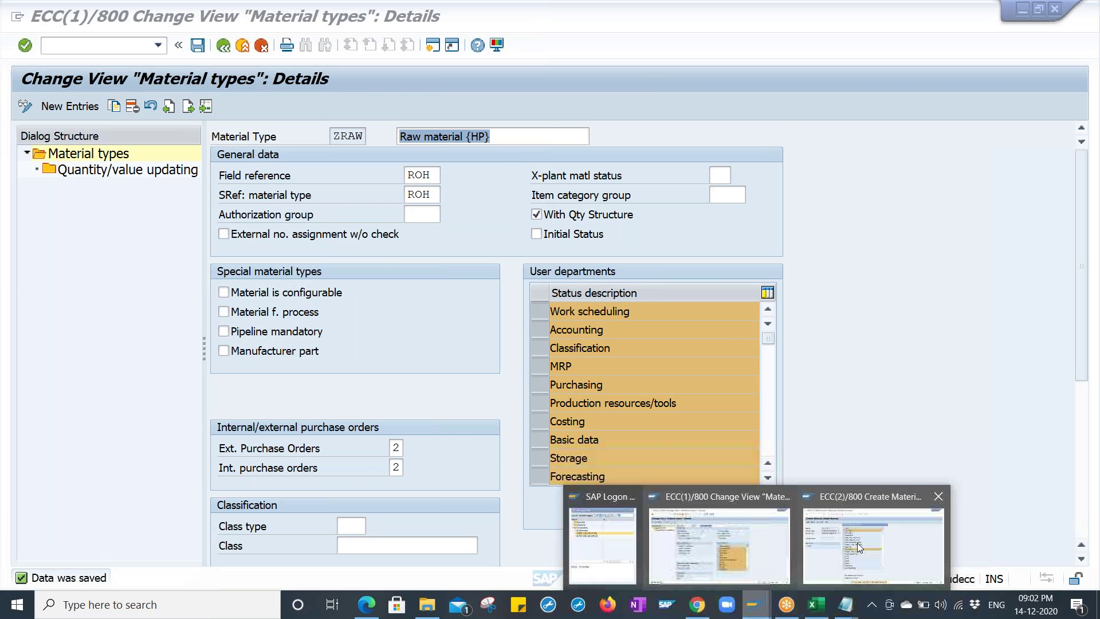
click(985, 538)
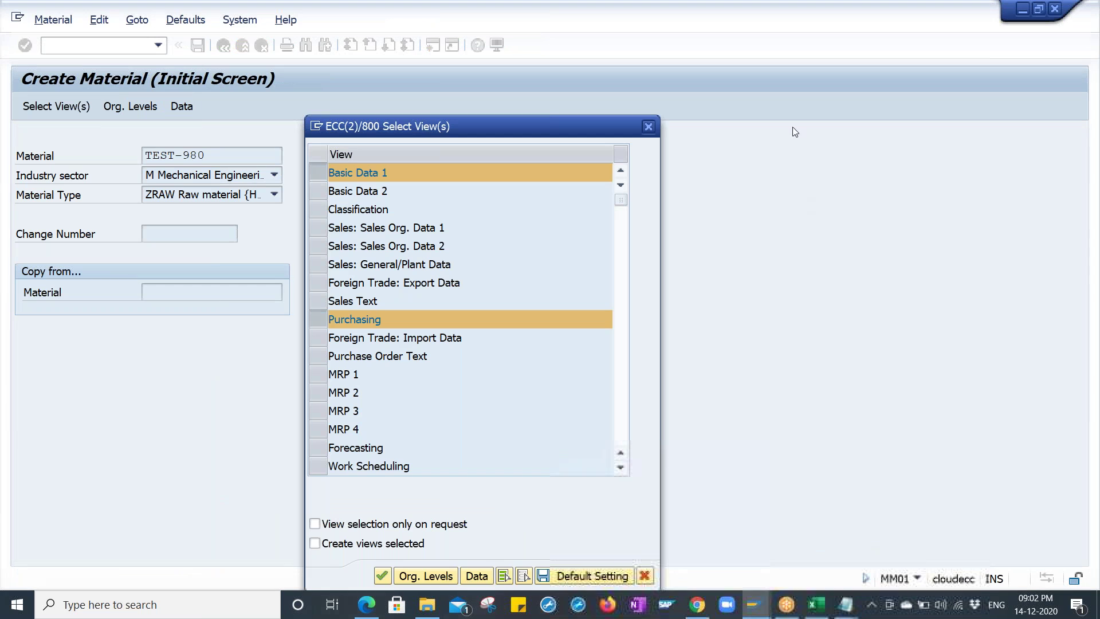
click(648, 126)
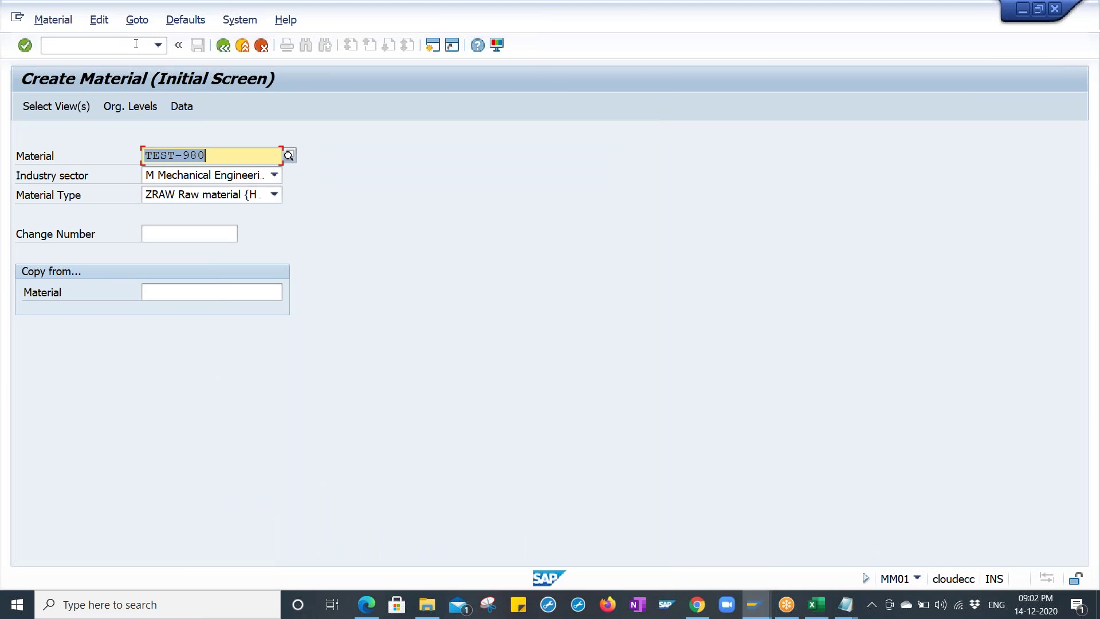
click(136, 44)
text(/NMM01)
key(Return)
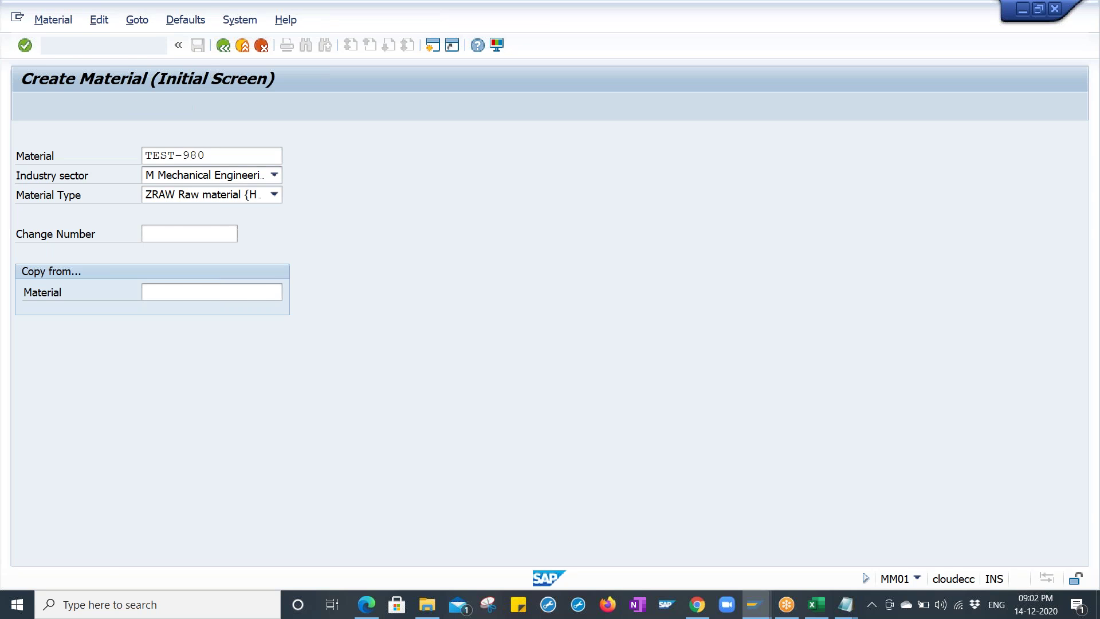
- Enter TEST-980 again as the material number for a ZRAW material
key(BackSpace)
key(Down)
key(Return)
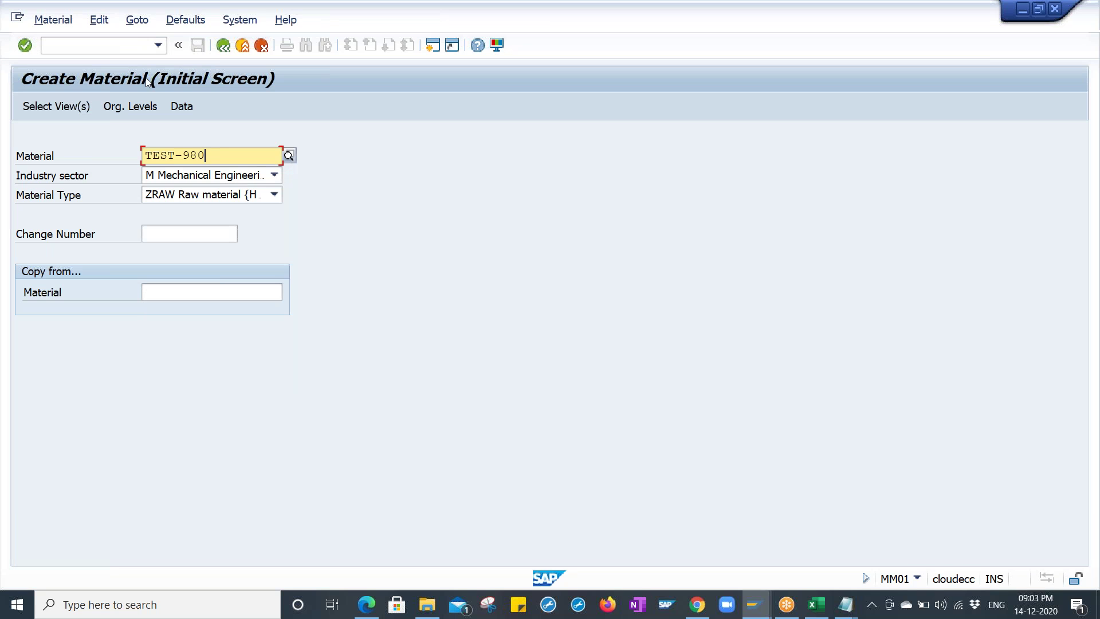
- Submit TEST-980 as the external number and examine the details of the resulting status message
key(Return)
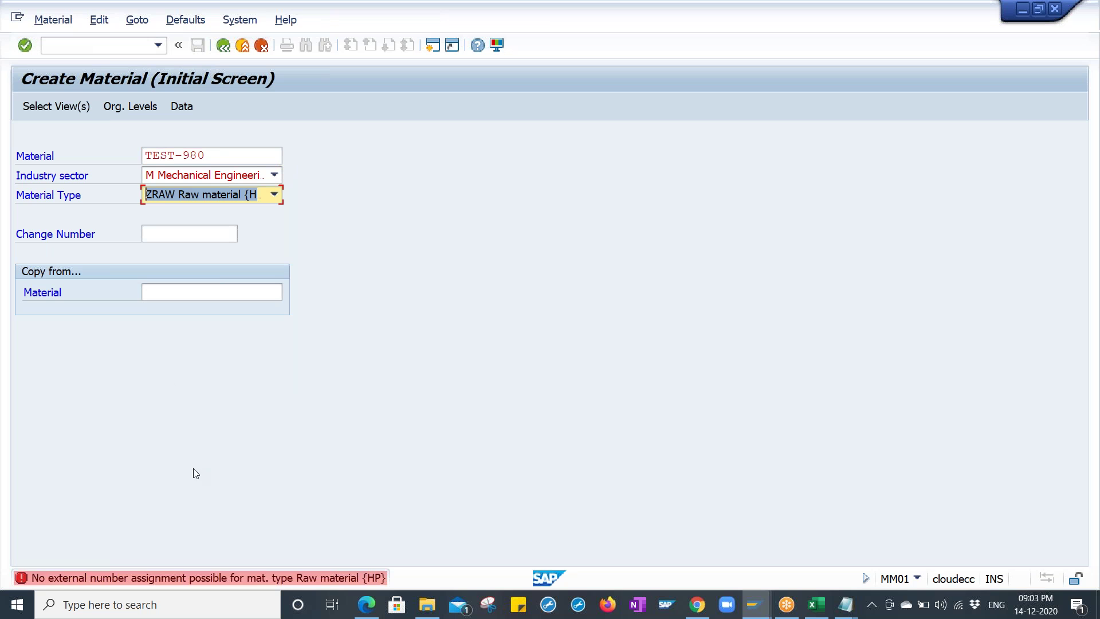
double_click(205, 577)
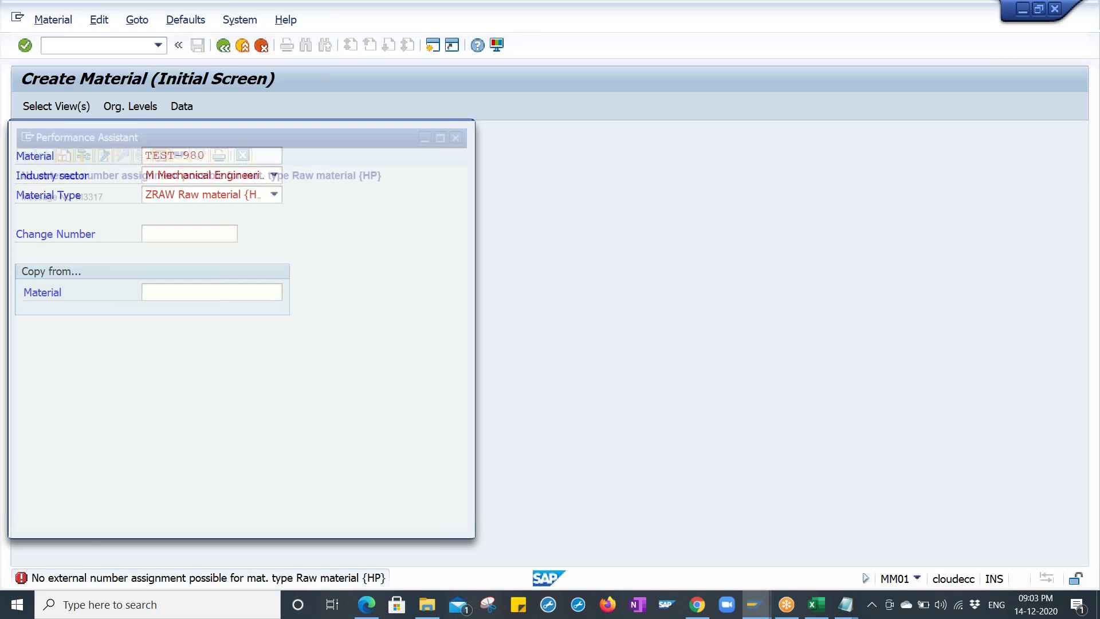
drag(243, 126, 568, 126)
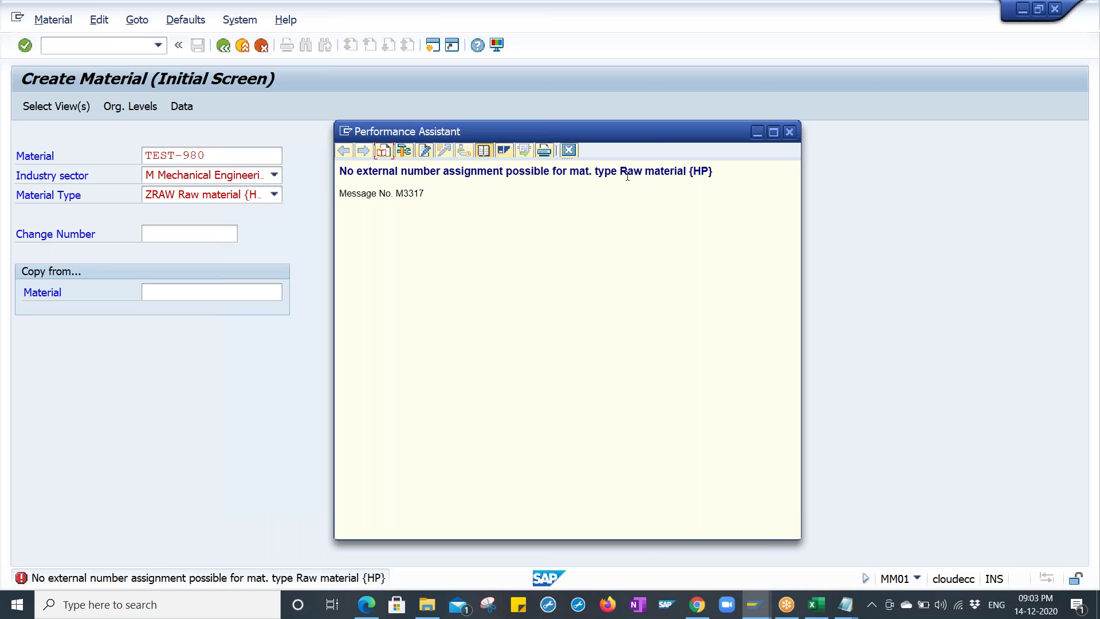
drag(621, 171, 713, 173)
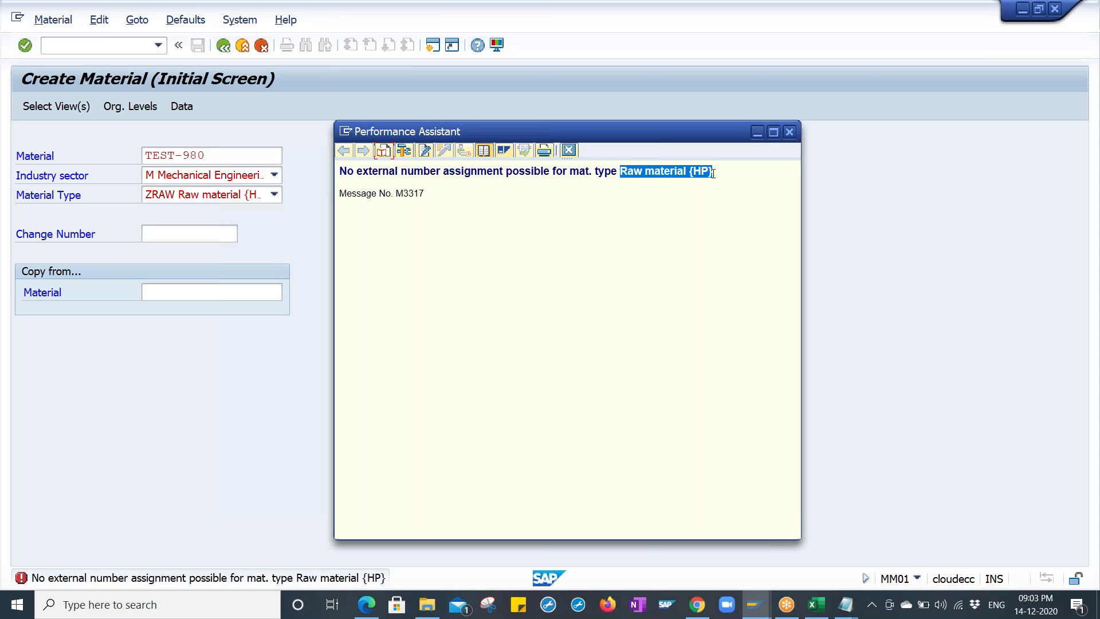
- In the ZRAW material type details, turn on External no. assignment w/o check and save the change
click(754, 604)
click(695, 524)
click(299, 239)
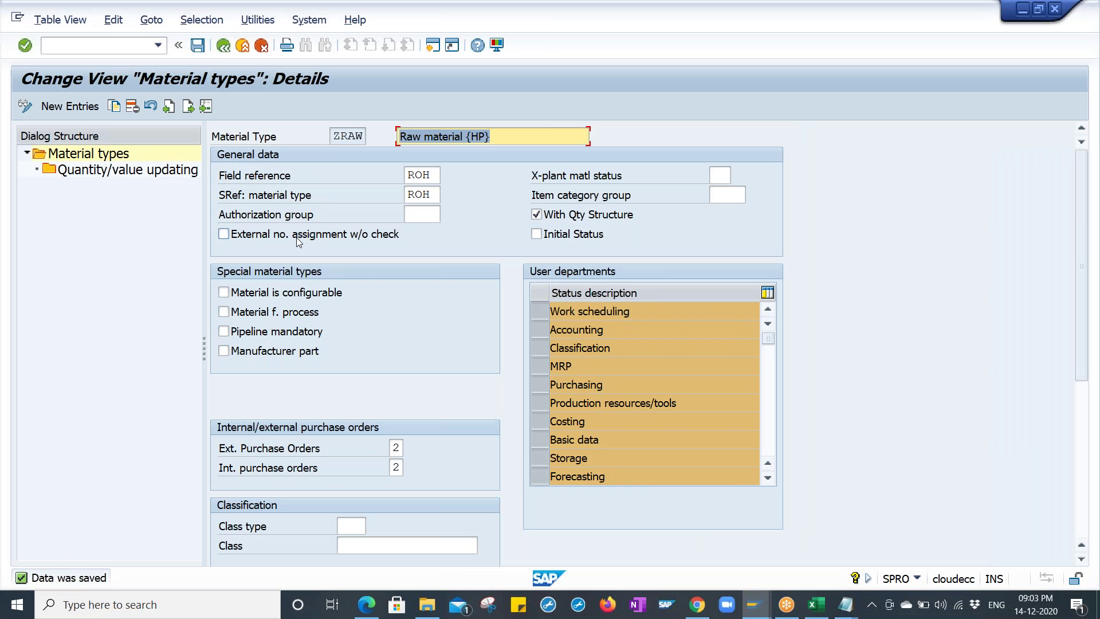
click(199, 45)
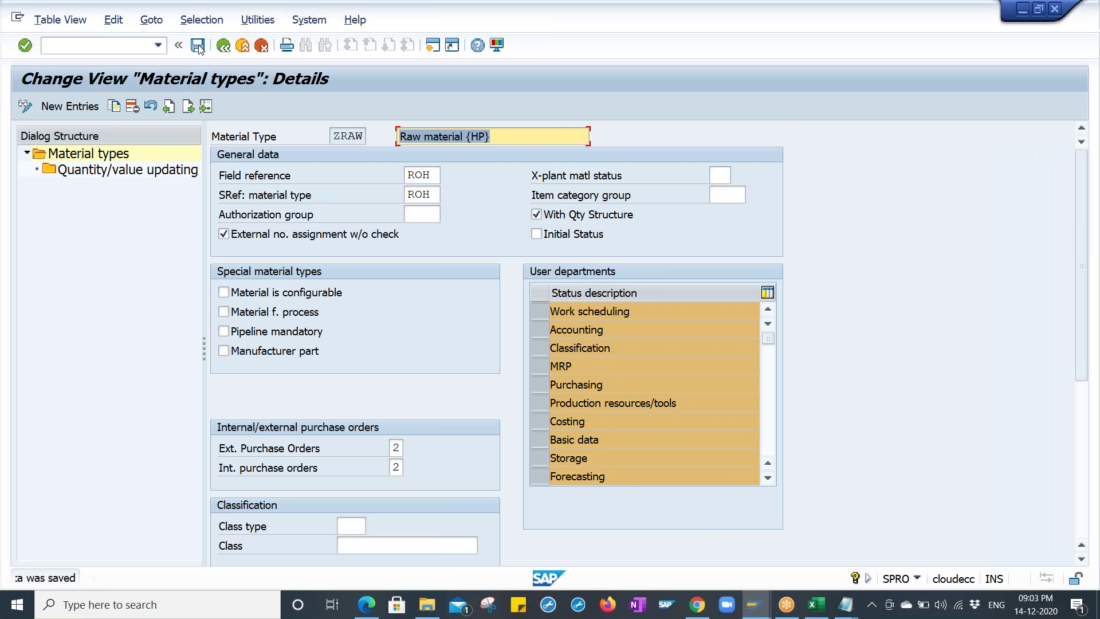
- Close the message details window and restart transaction MM01 in the Create Material session
click(755, 604)
click(981, 545)
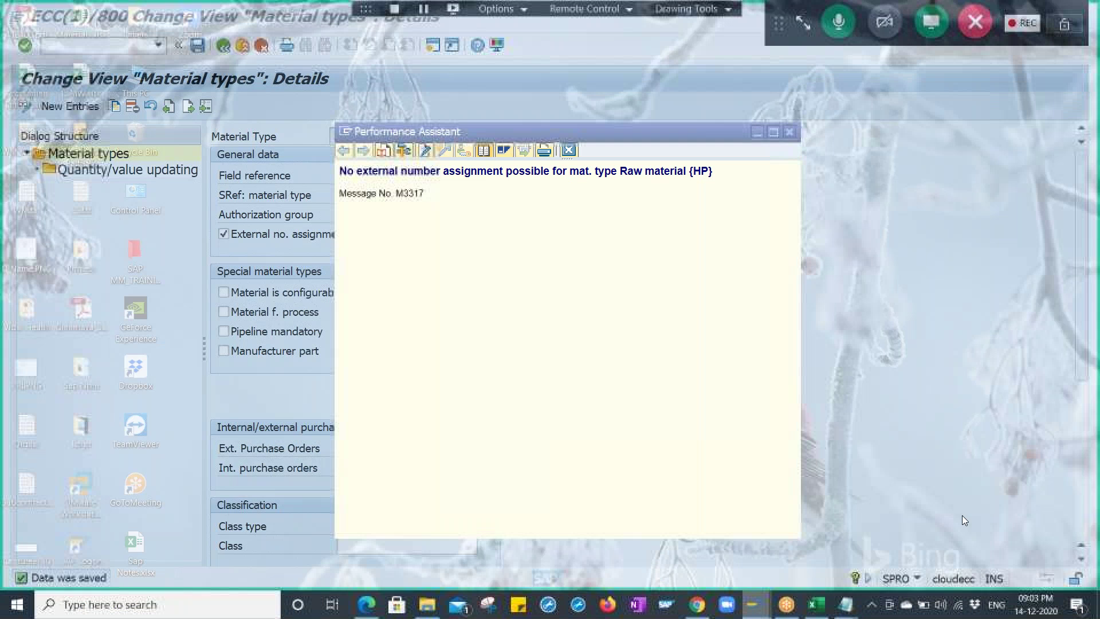
click(793, 130)
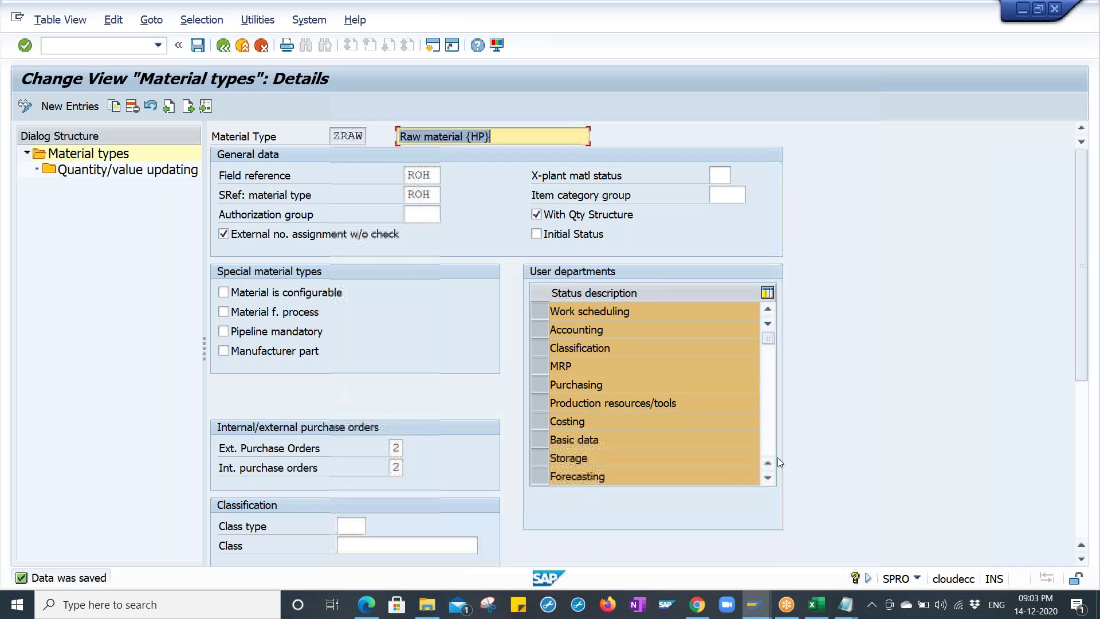
click(755, 604)
click(836, 535)
click(223, 46)
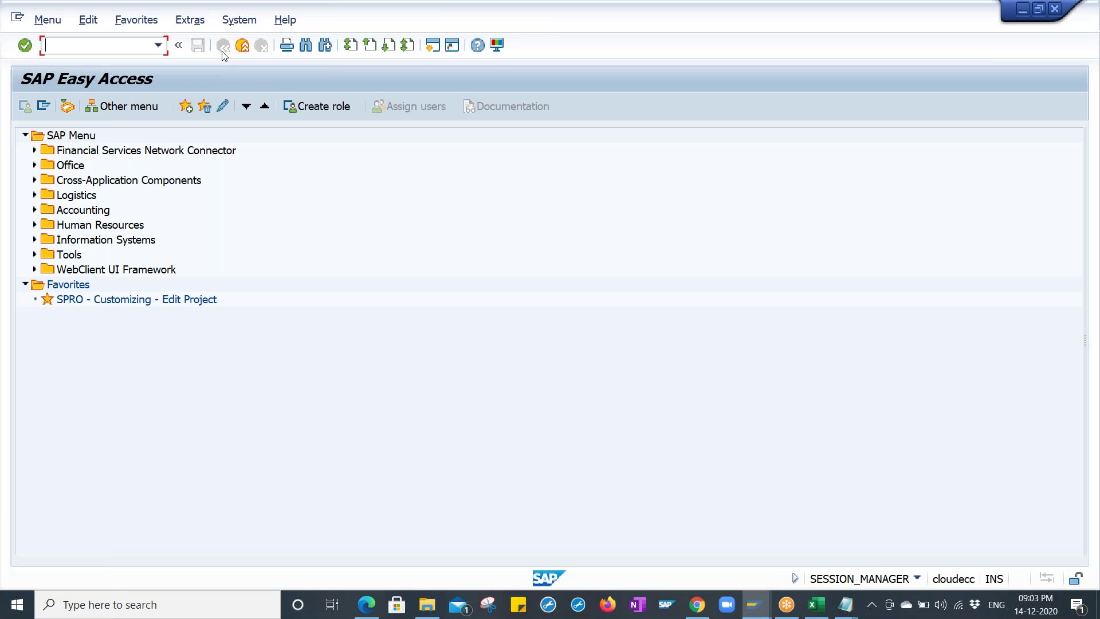
text(MM01)
key(Return)
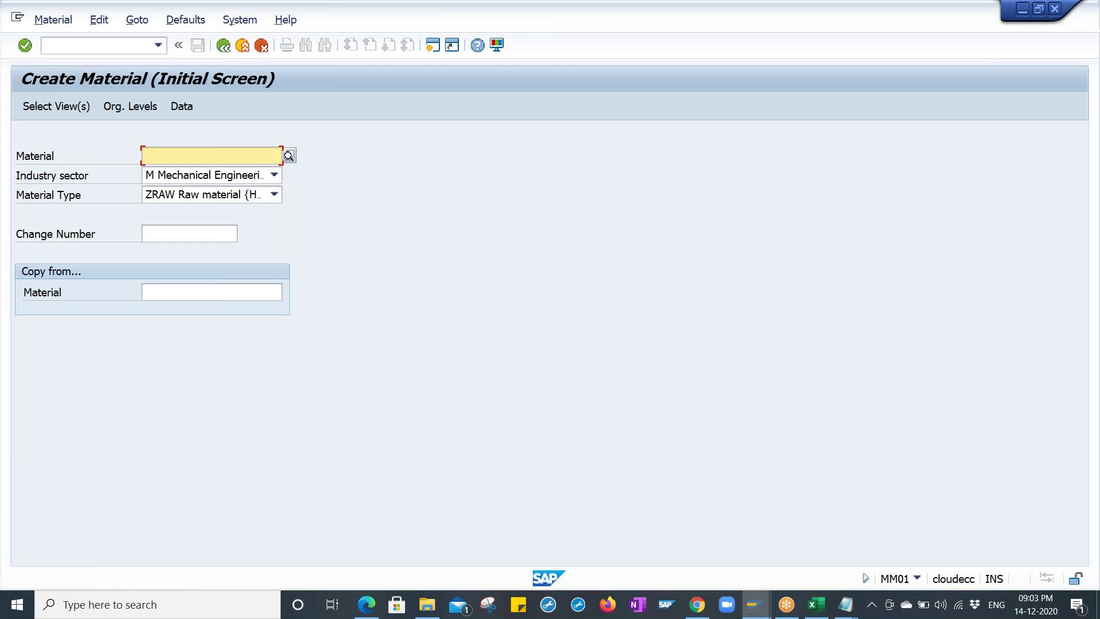
- Start a ZRAW material with the number left blank, accept the preselected views, and go to the Material Group field in Basic Data 1
key(Return)
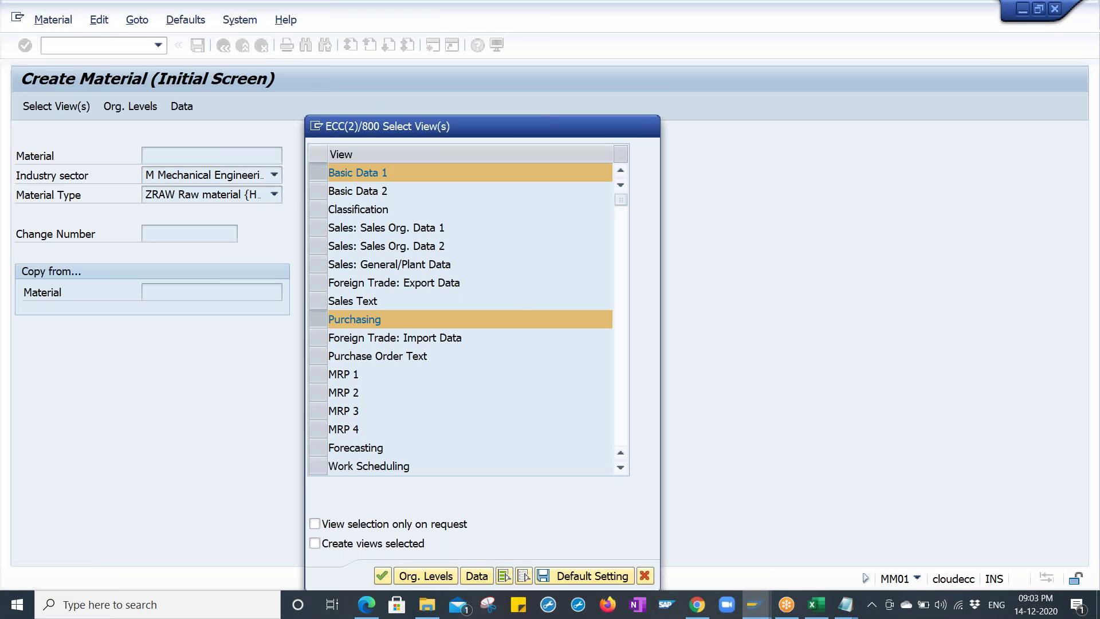
key(Return)
key(Return)
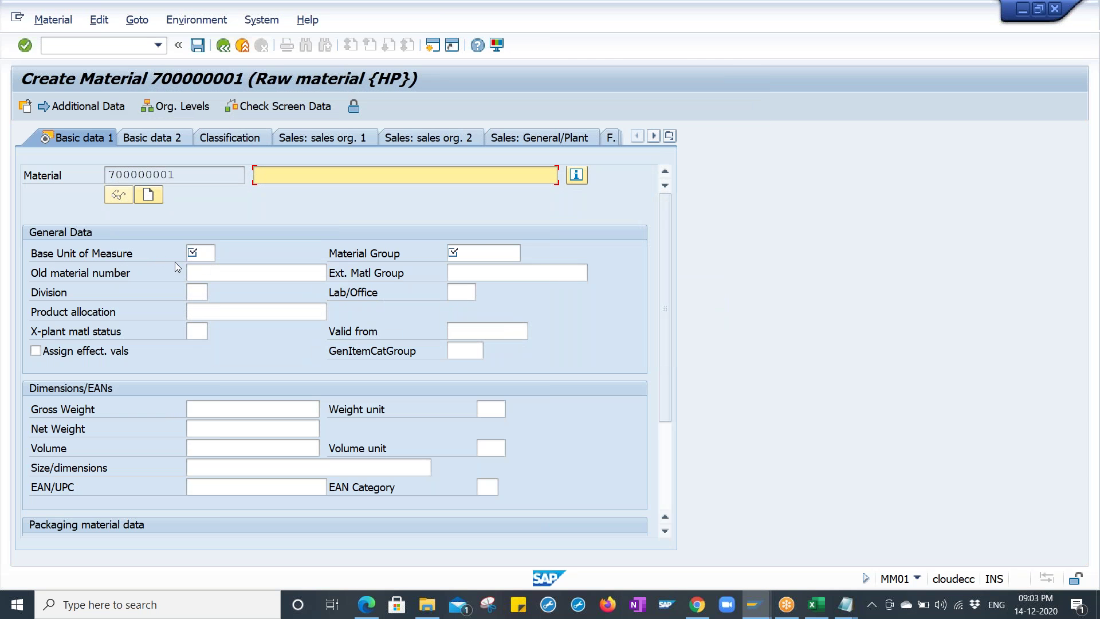
click(475, 248)
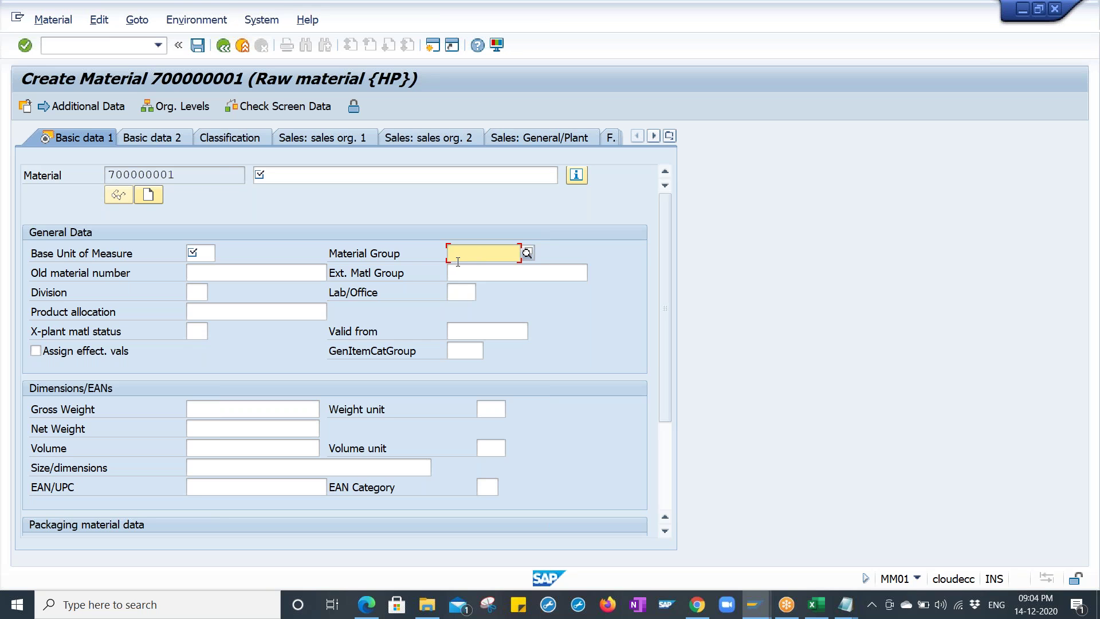
- Return to the IMG structure in the customizing session and collapse the Material Types and Basic Settings nodes
click(762, 609)
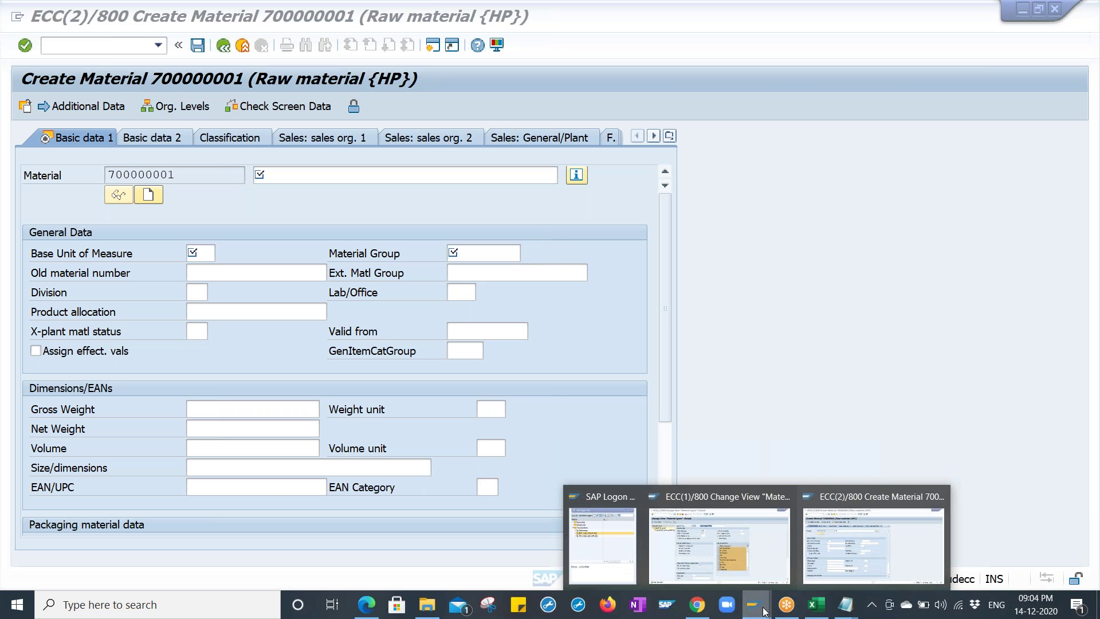
click(744, 565)
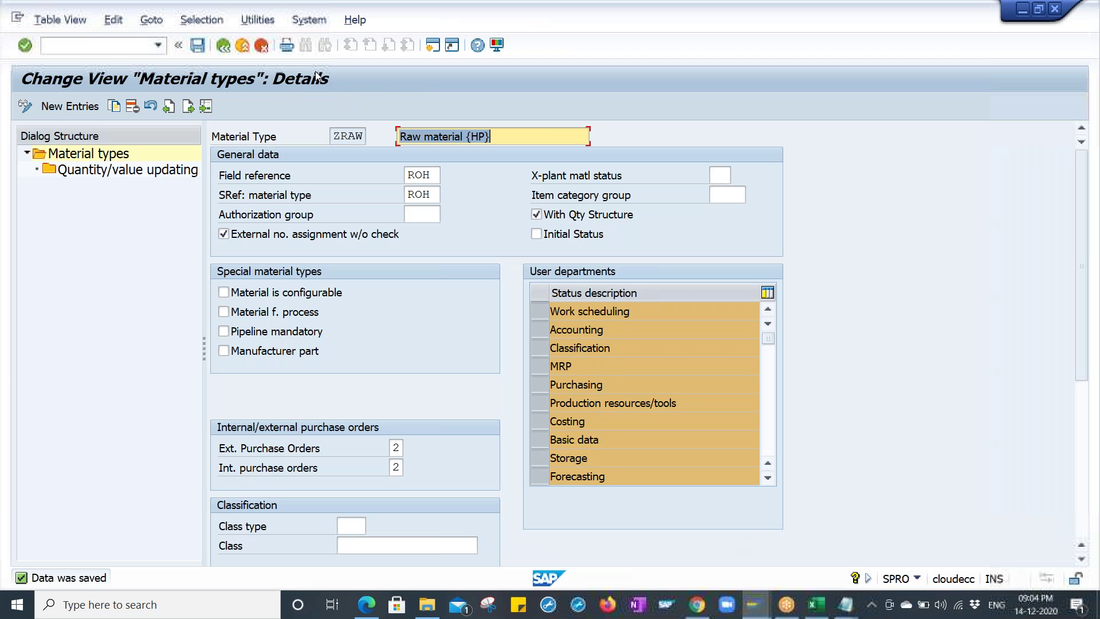
click(222, 47)
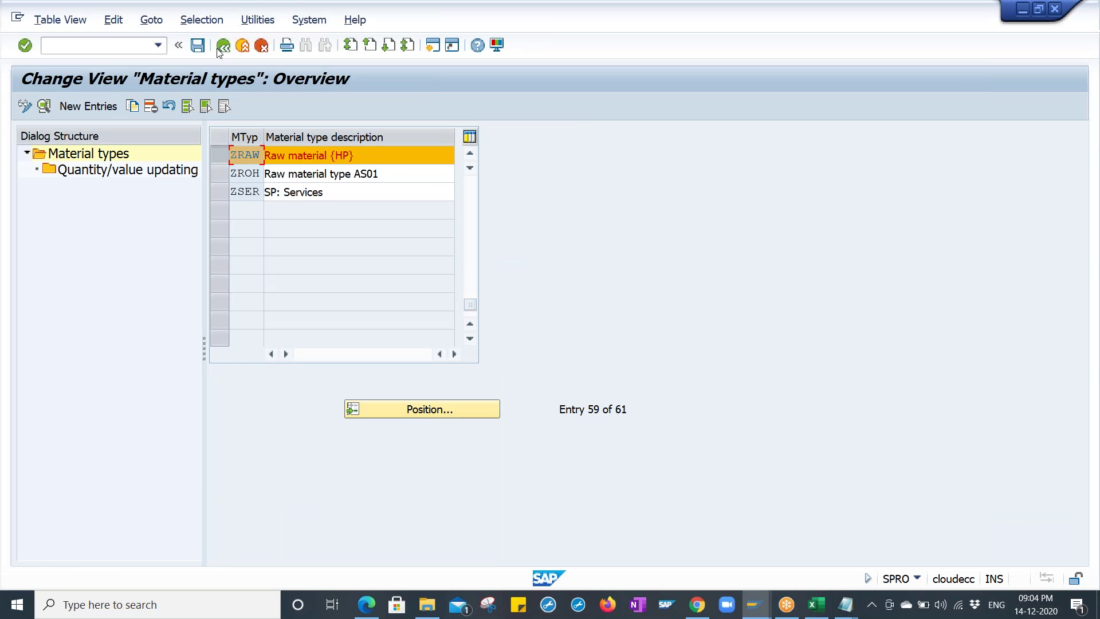
click(222, 46)
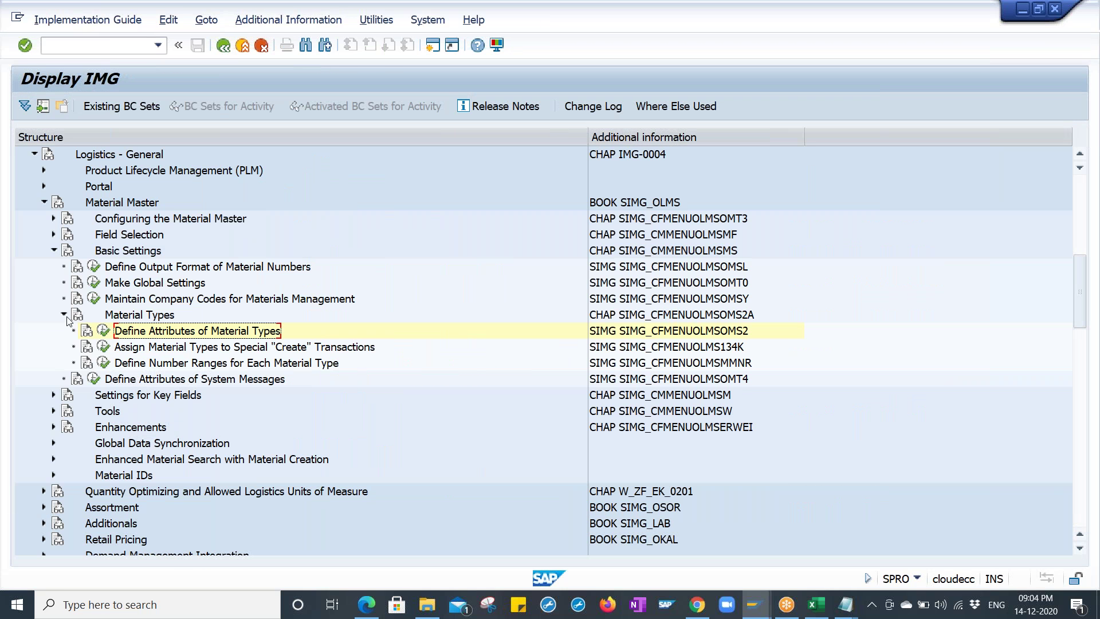
click(64, 315)
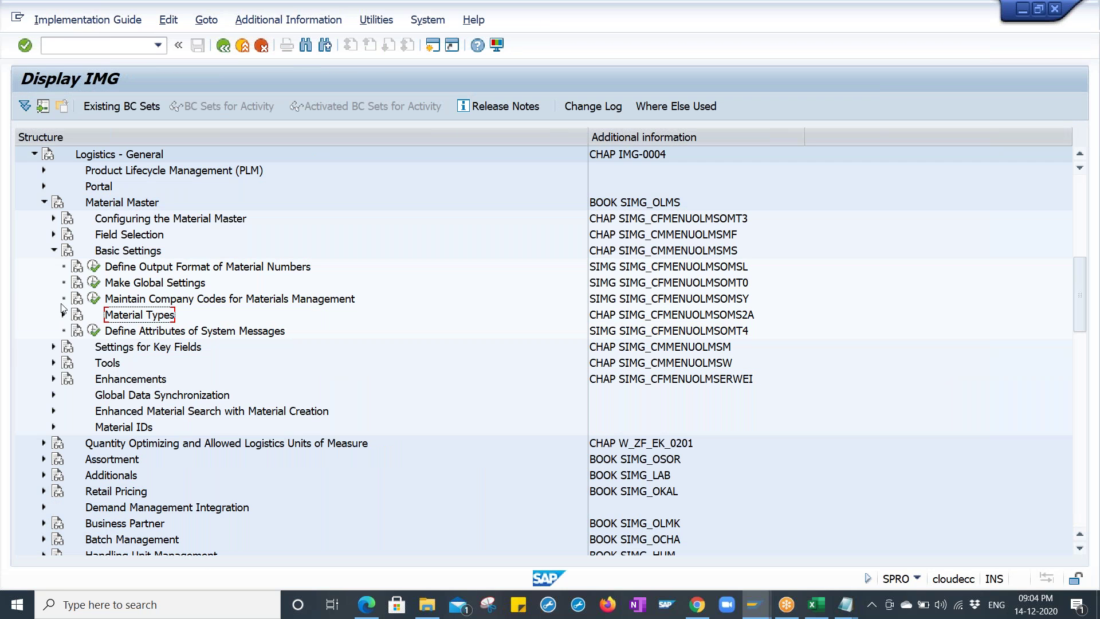
click(54, 252)
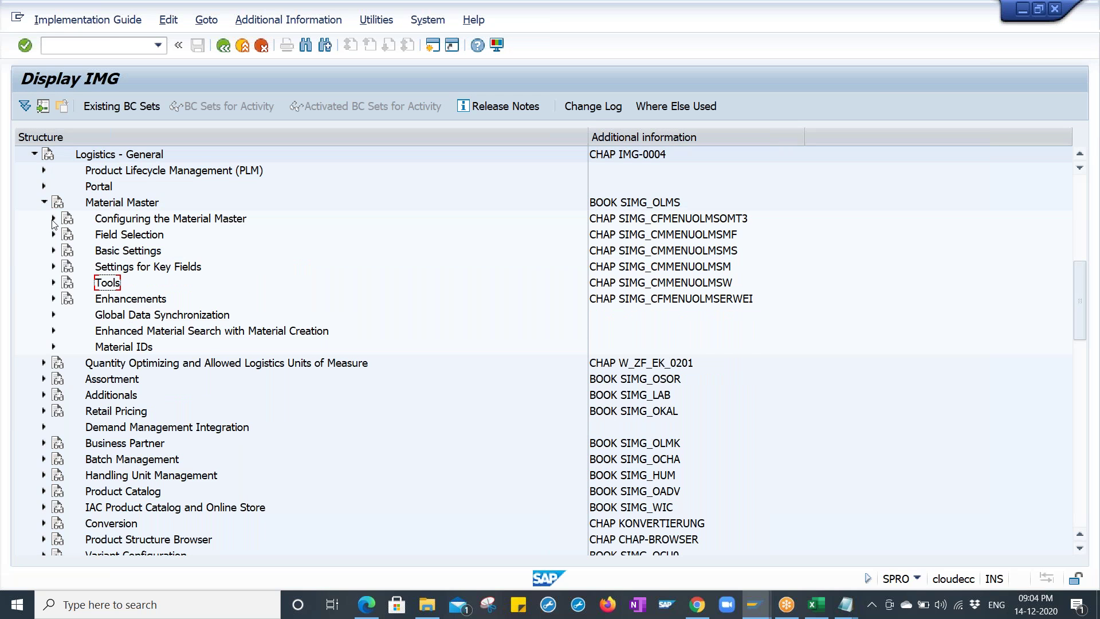
- Look through the Configuring the Material Master, Field Selection and Basic Settings nodes under Material Master
click(53, 219)
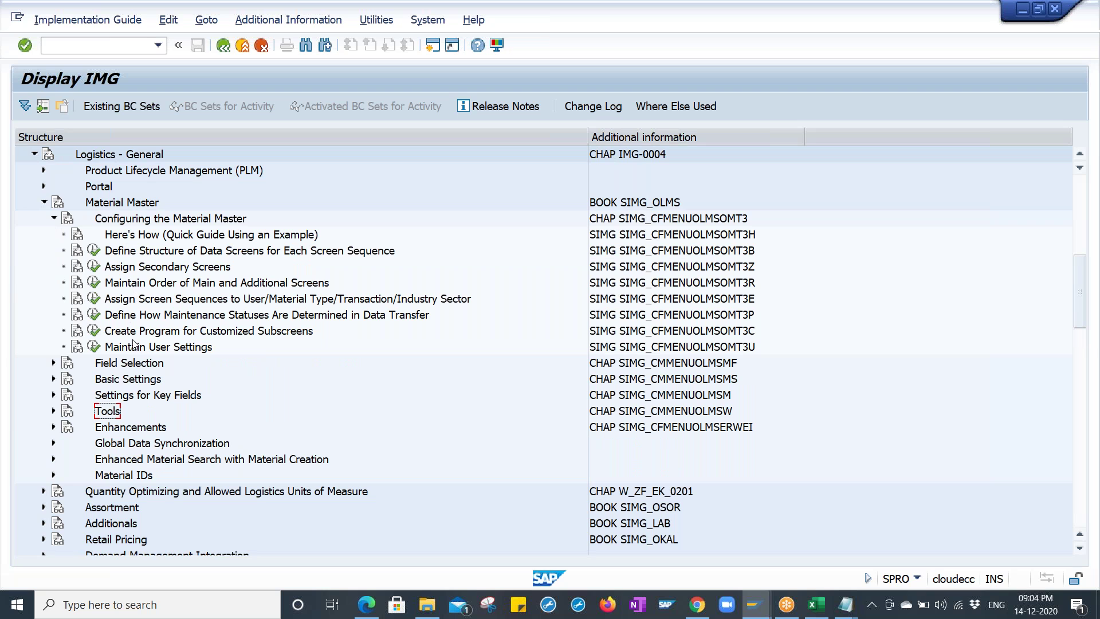
click(54, 218)
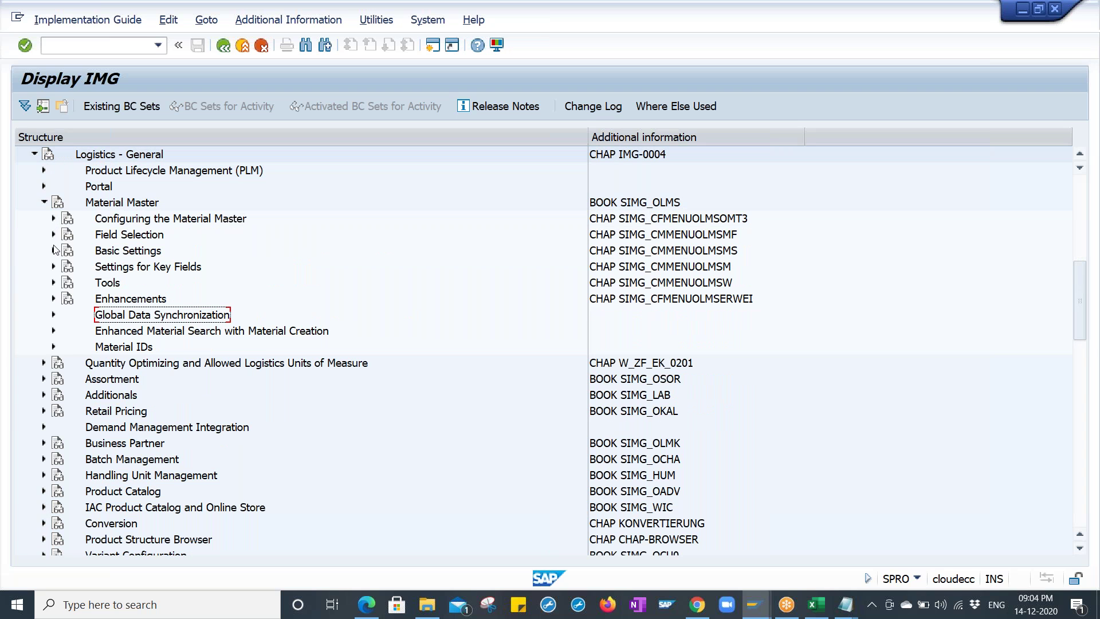
click(53, 235)
click(53, 235)
click(54, 251)
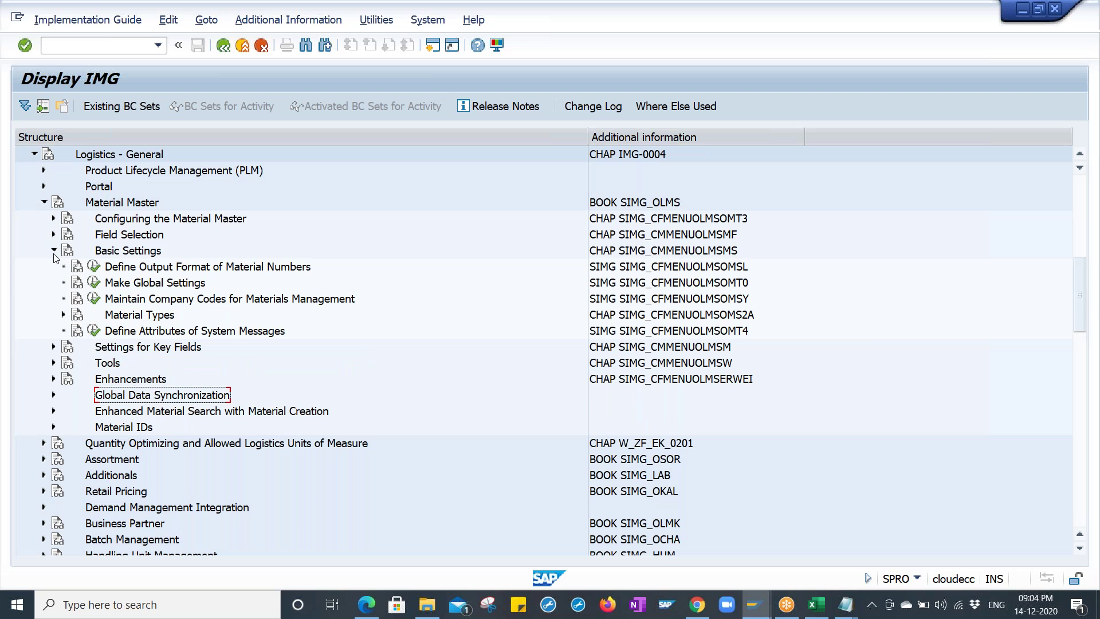
click(53, 251)
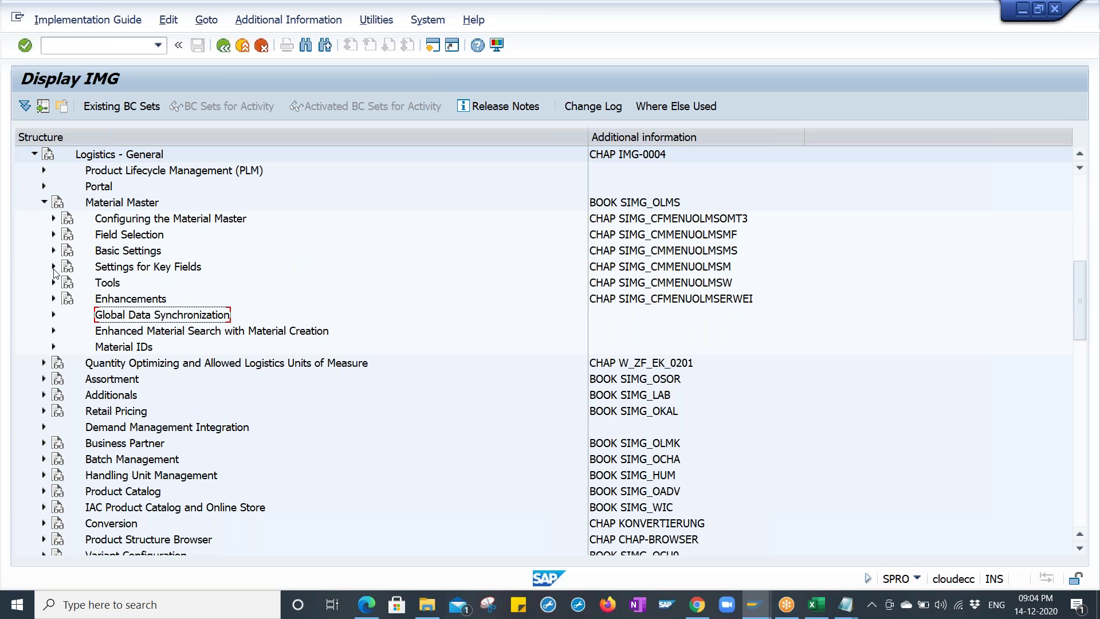
- Open the Define Material Groups activity under Logistics - General, Material Master, Settings for Key Fields
click(54, 267)
click(124, 285)
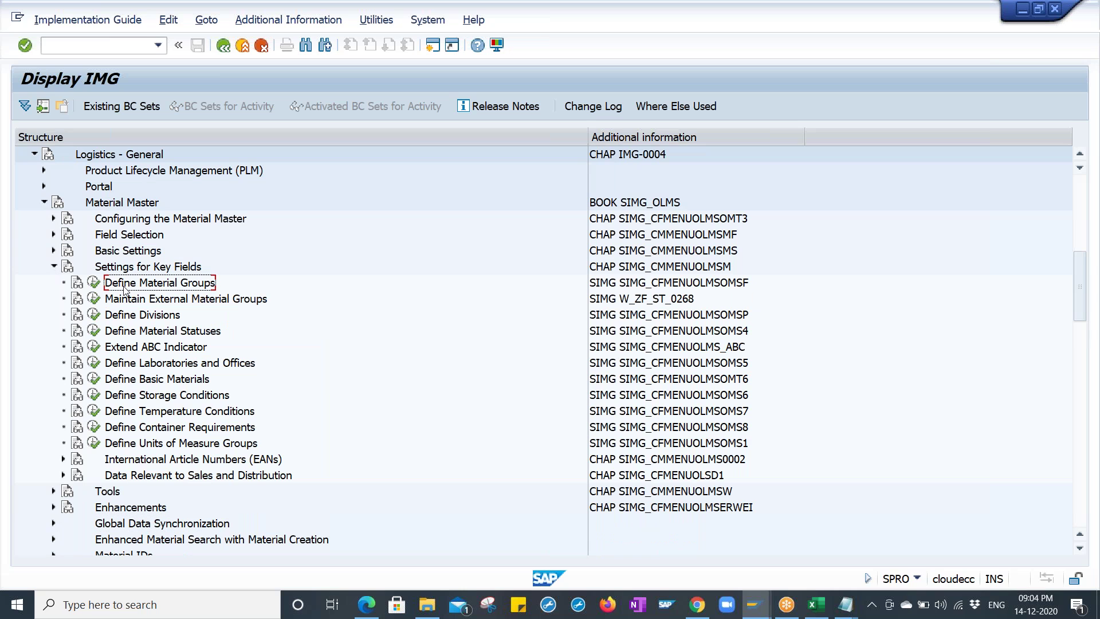
click(116, 154)
click(117, 204)
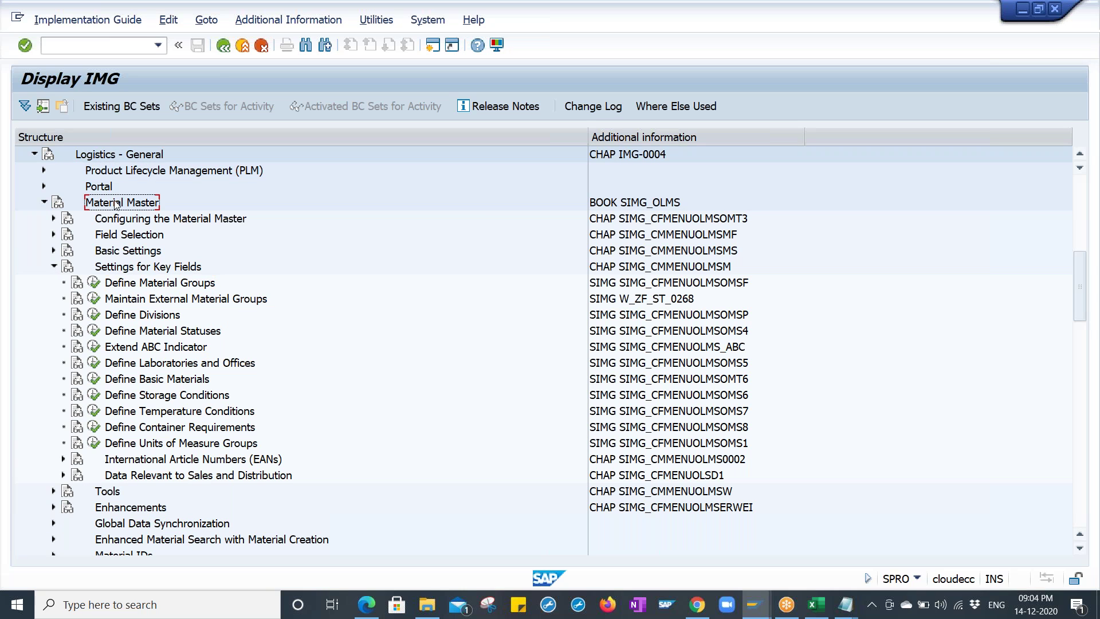
click(122, 269)
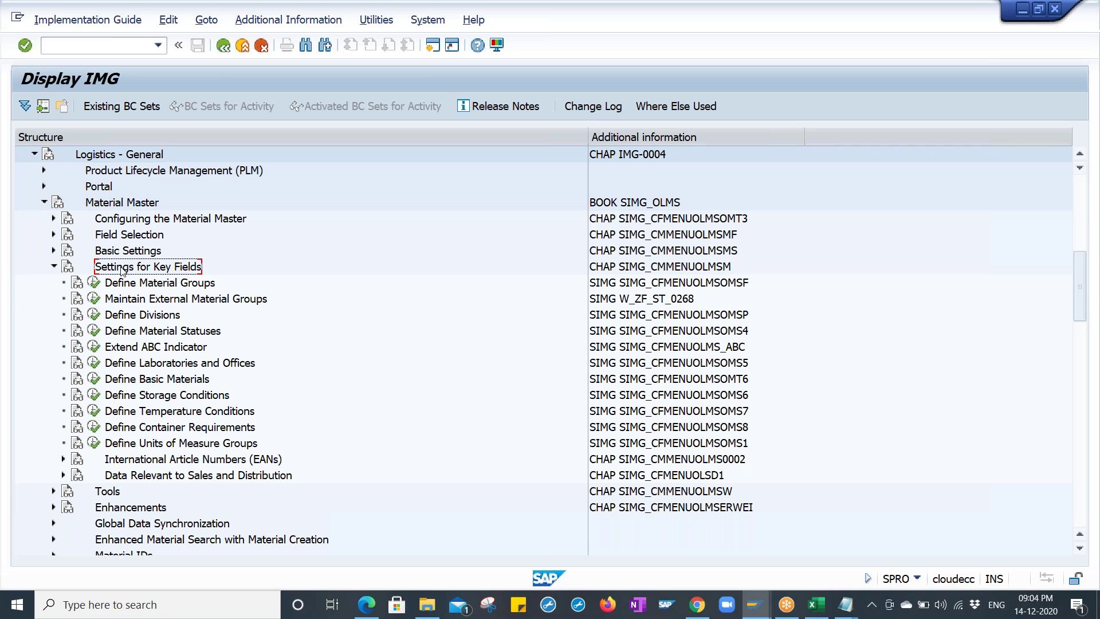
click(123, 283)
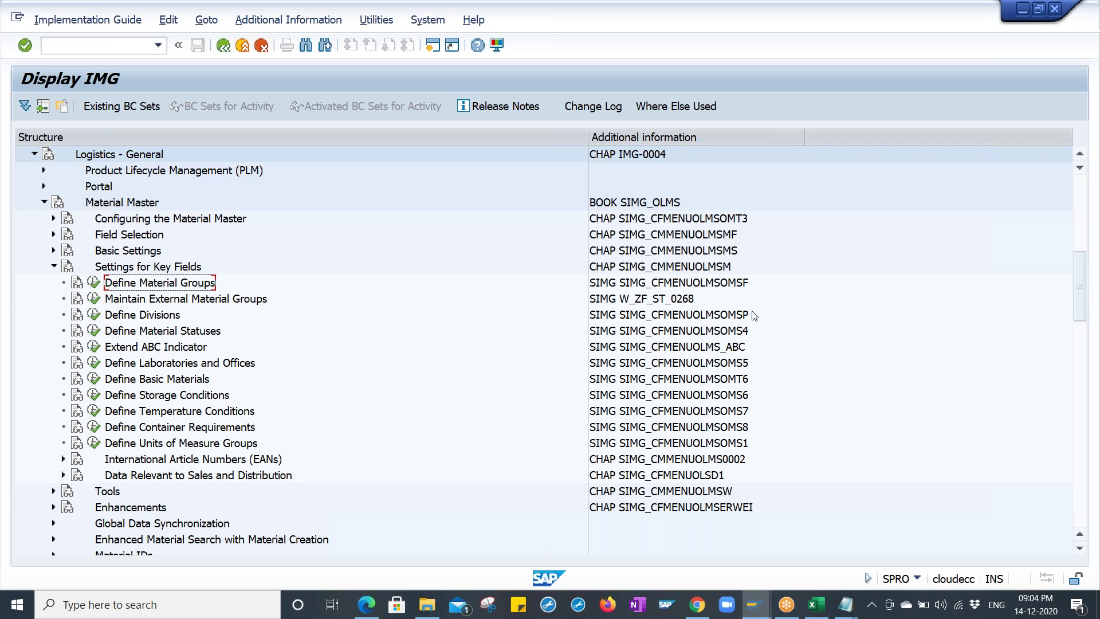
click(742, 286)
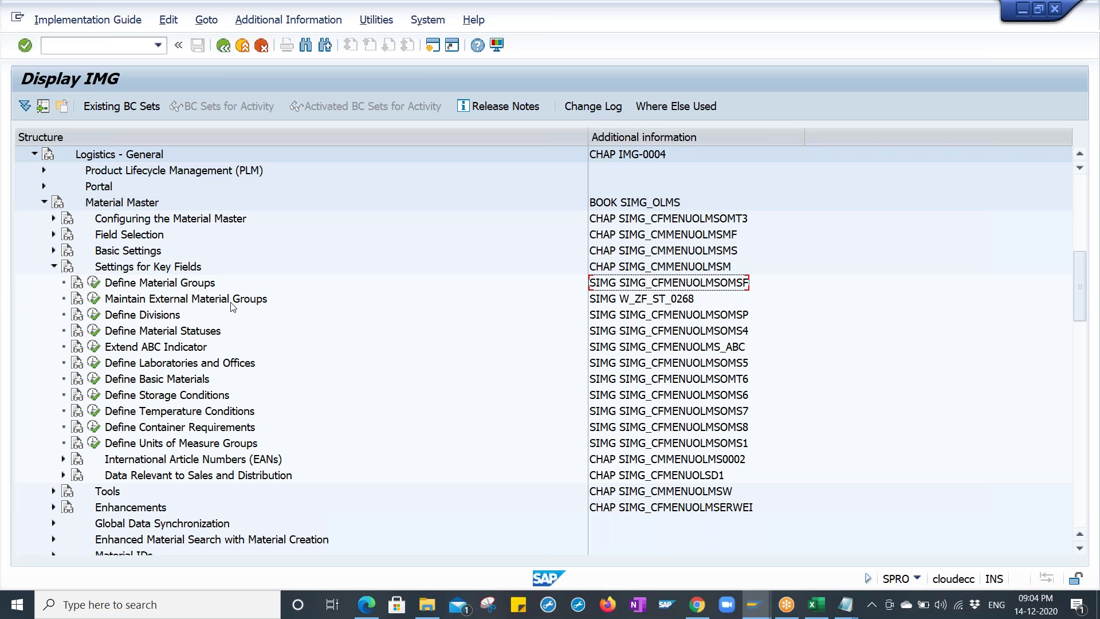
click(94, 282)
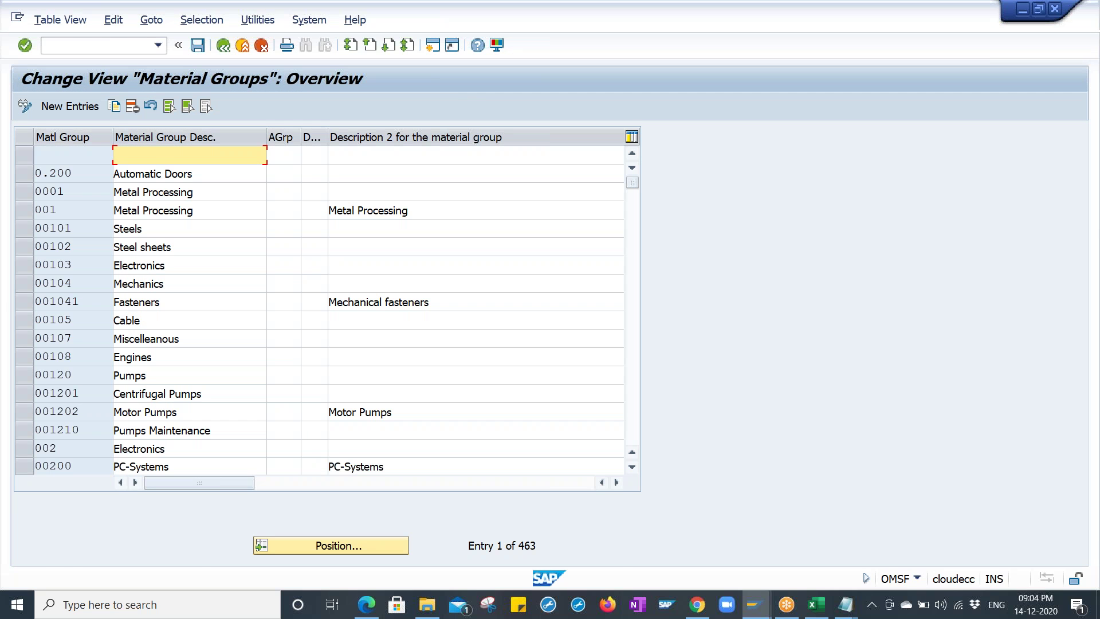
- Add a new material group entry 10000 with the description Mechanical
click(81, 107)
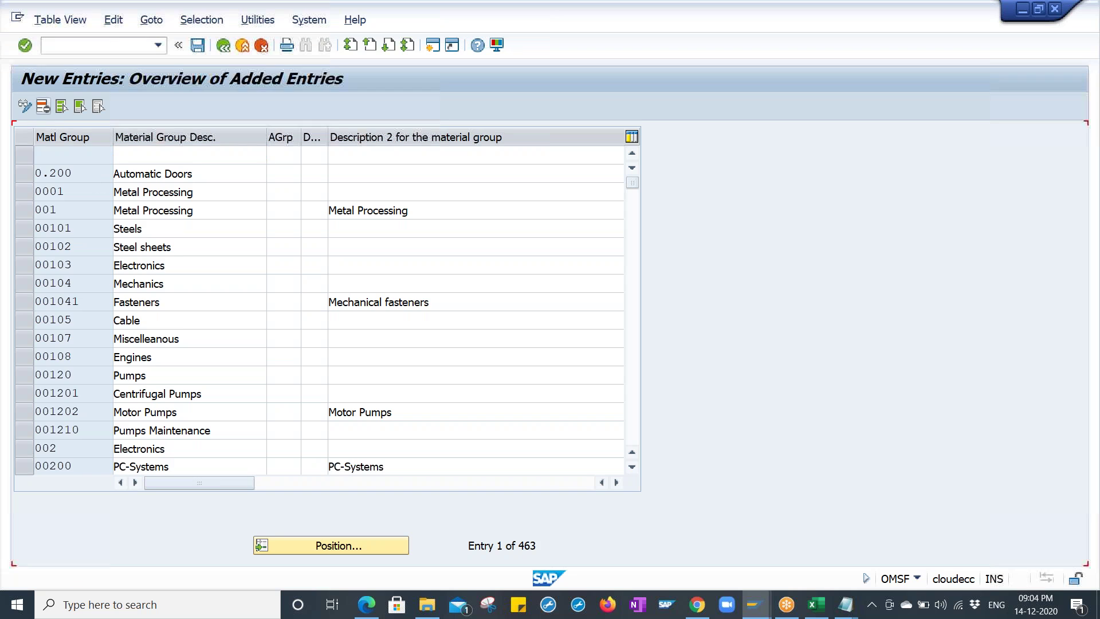
text(1000)
key(Tab)
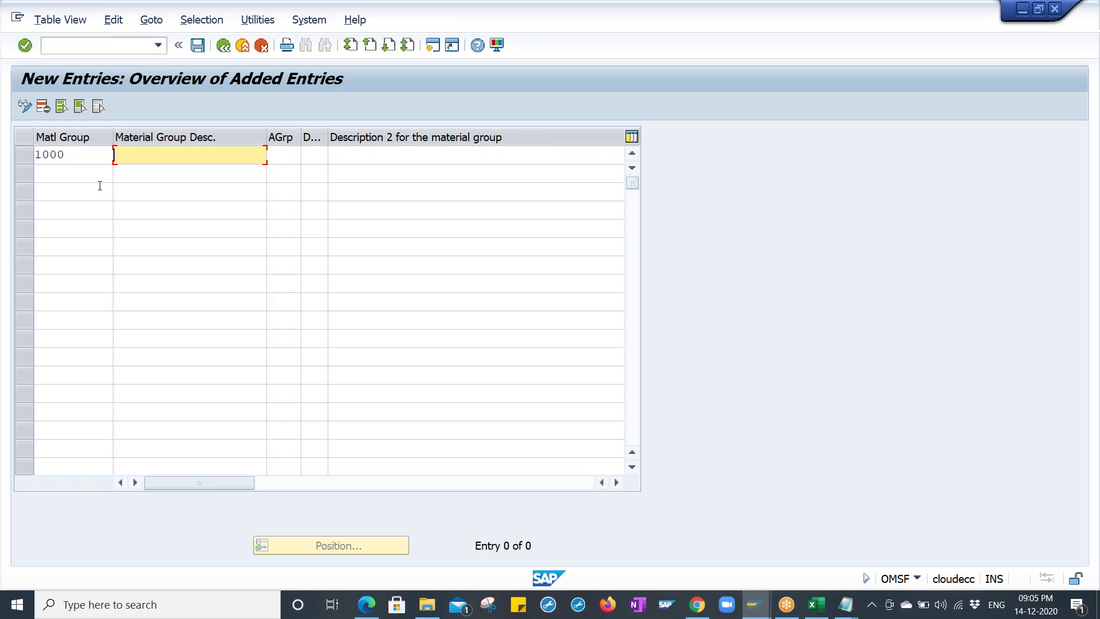
click(71, 151)
text(0)
key(Tab)
text(Mechanical)
key(Tab)
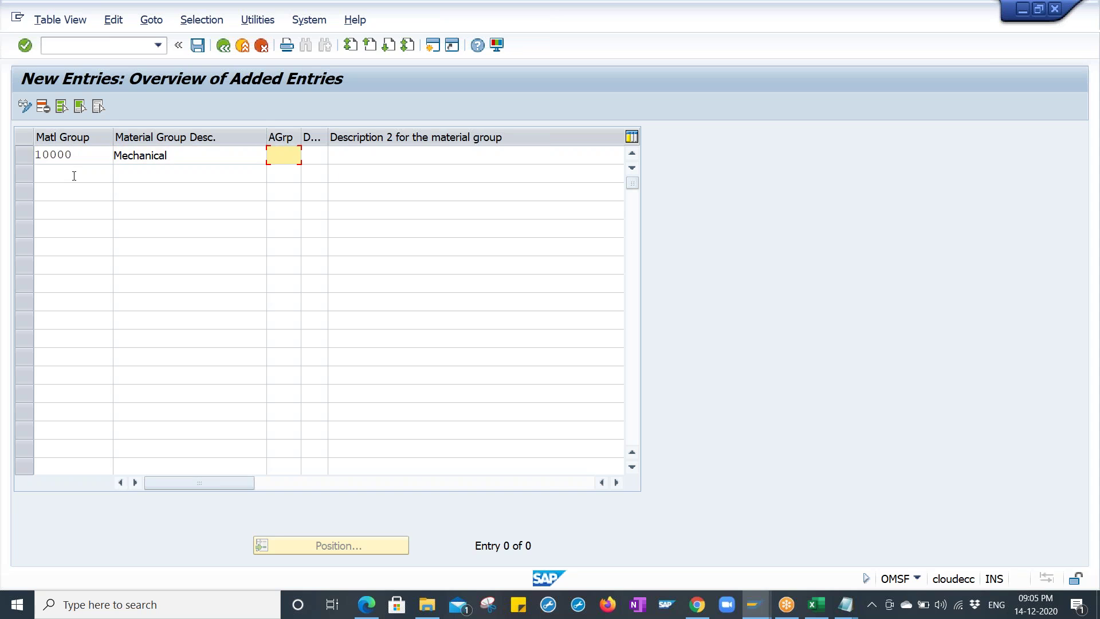
- Add a second material group entry 20000 with the description Civil
click(74, 175)
text(20000)
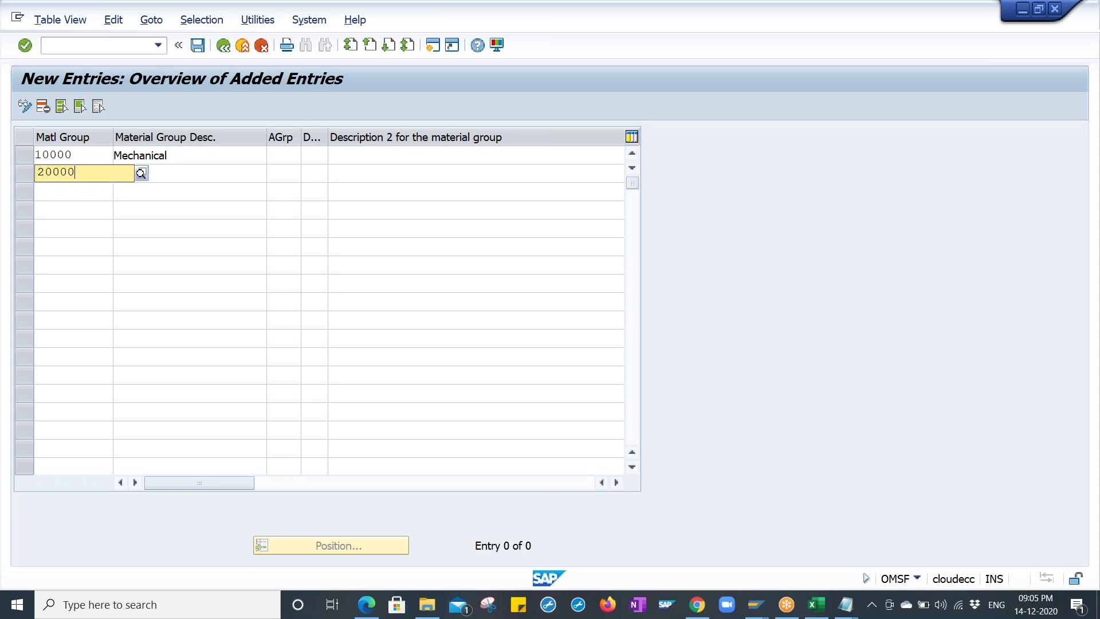
key(Tab)
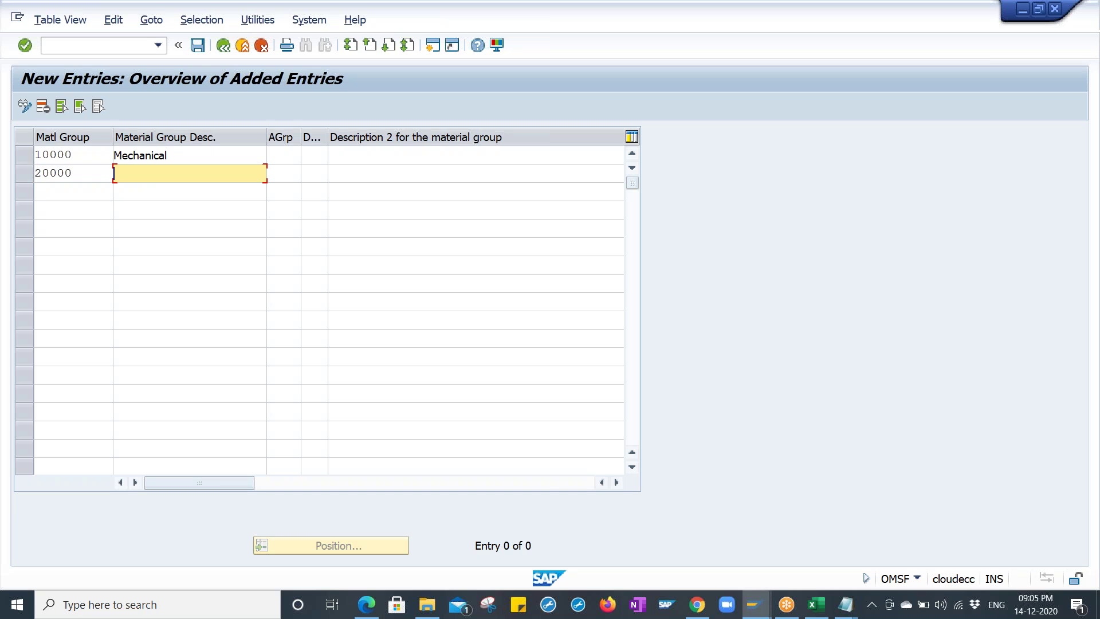
text(Civil)
key(Tab)
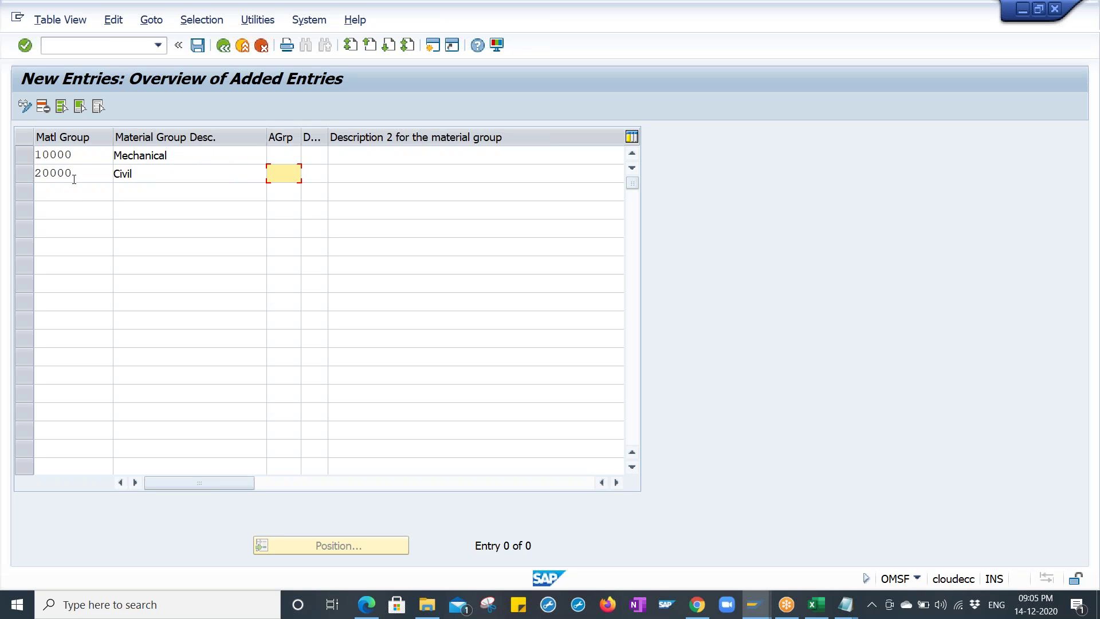
- Add a third material group entry 30000 with the description Project
click(74, 190)
text(30000)
key(Tab)
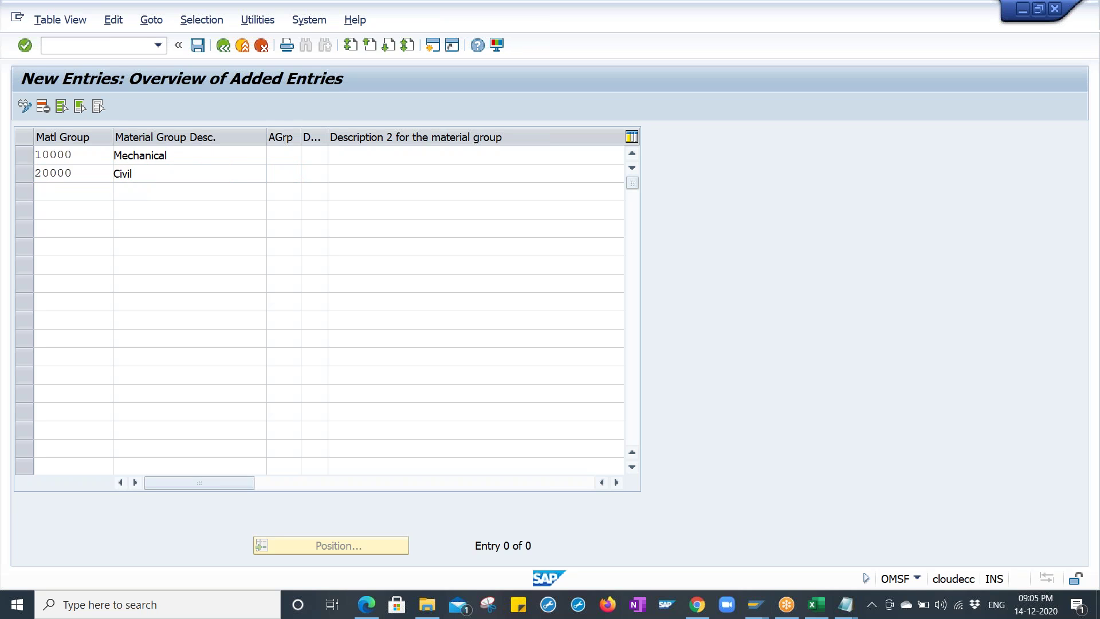
text(Project)
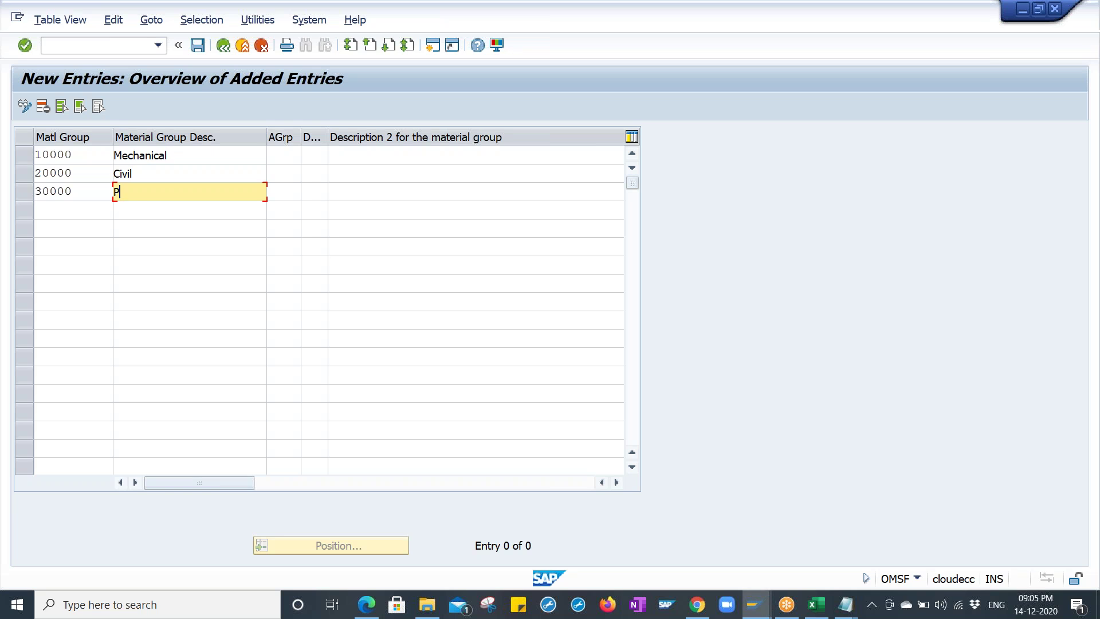
- Add a fourth material group entry 40000 with the description Services
click(66, 210)
text(40000)
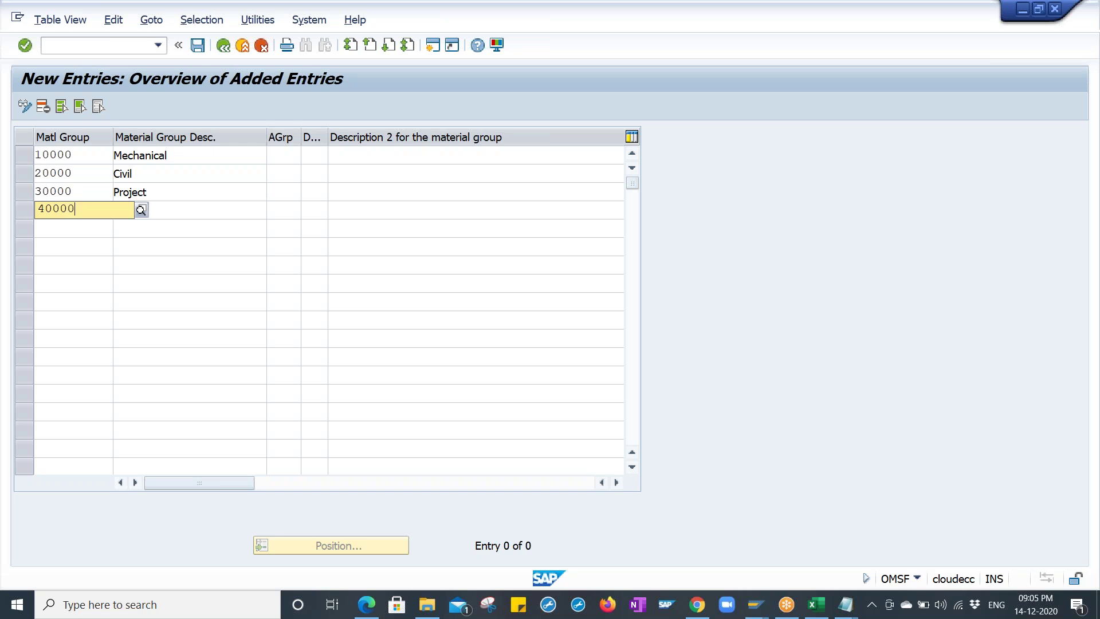
key(Tab)
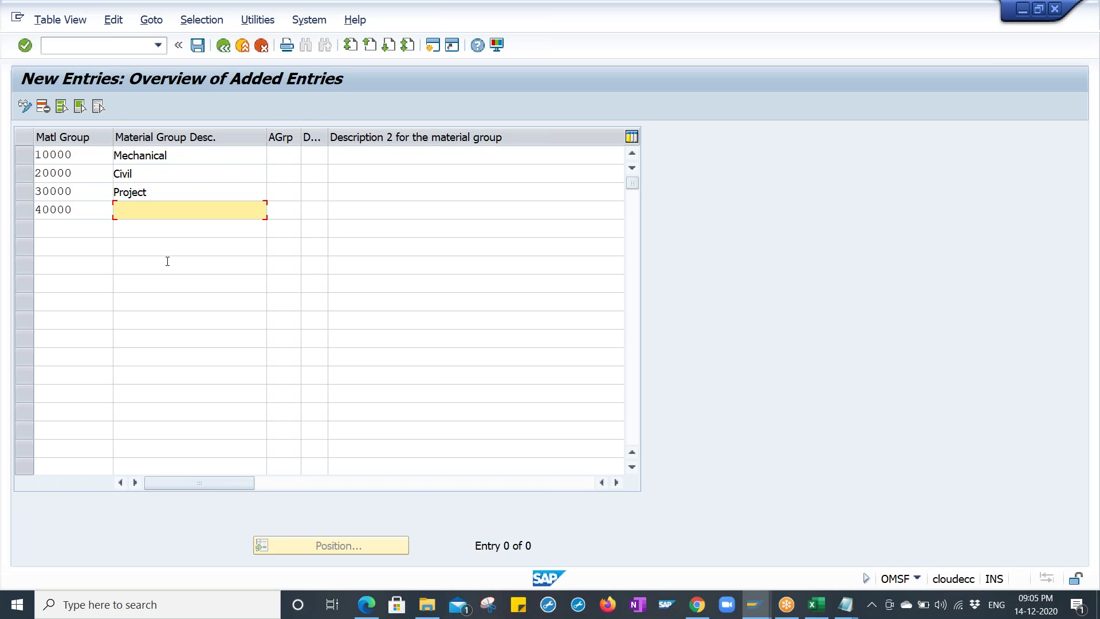
text(S)
key(BackSpace)
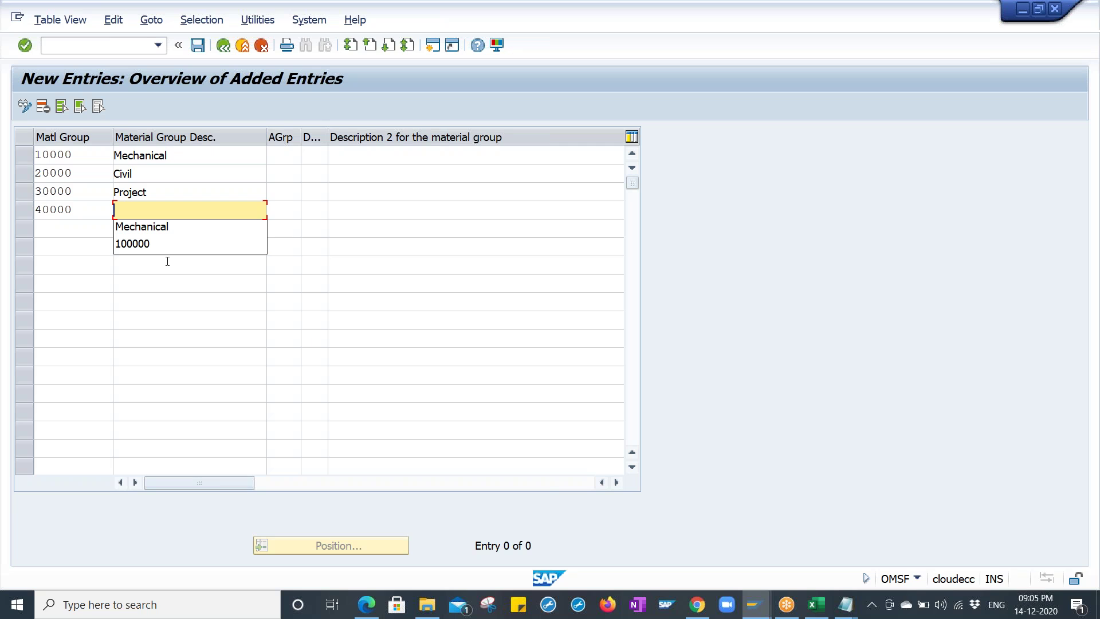
text(Services)
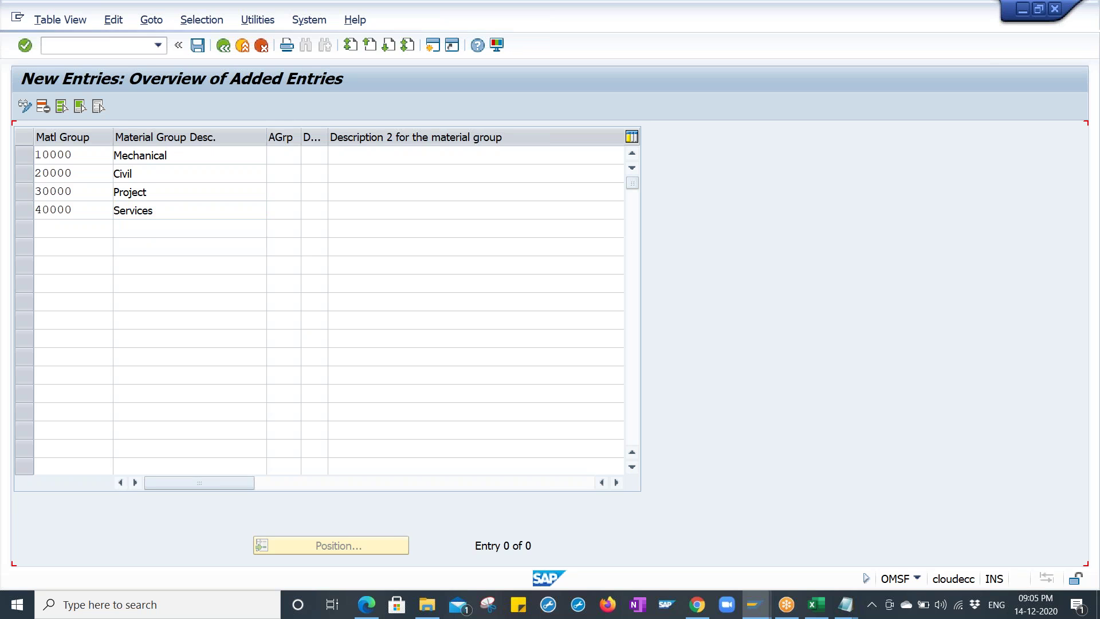
- Save the new material group entries to customizing request ECCK900347
key(Return)
click(197, 47)
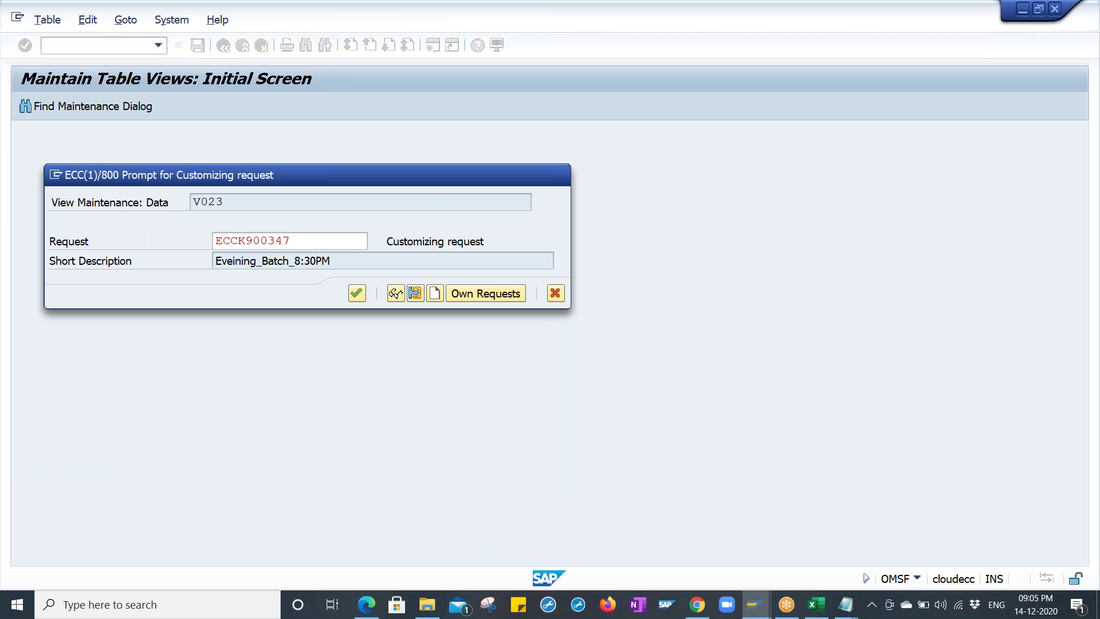
key(Return)
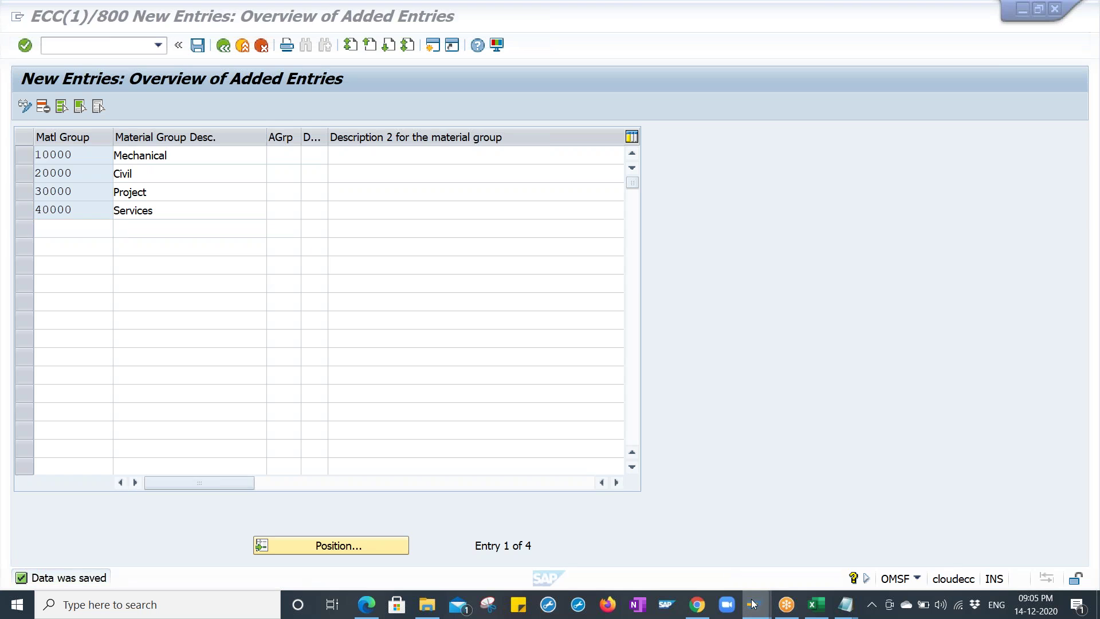
- Restart MM01 in the other session and proceed to Basic data 1 for material type ZRAW, plant HPL1, storage location 1000
mouse_move(750, 601)
click(875, 538)
click(86, 49)
text(/nmm01)
key(Return)
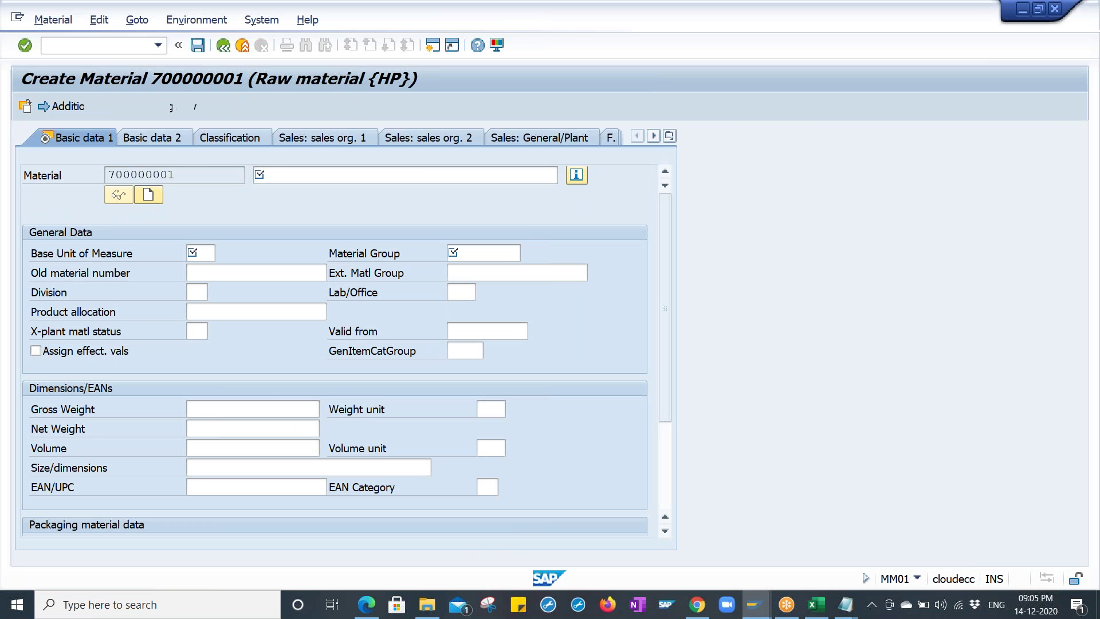
key(Return)
key(Return)
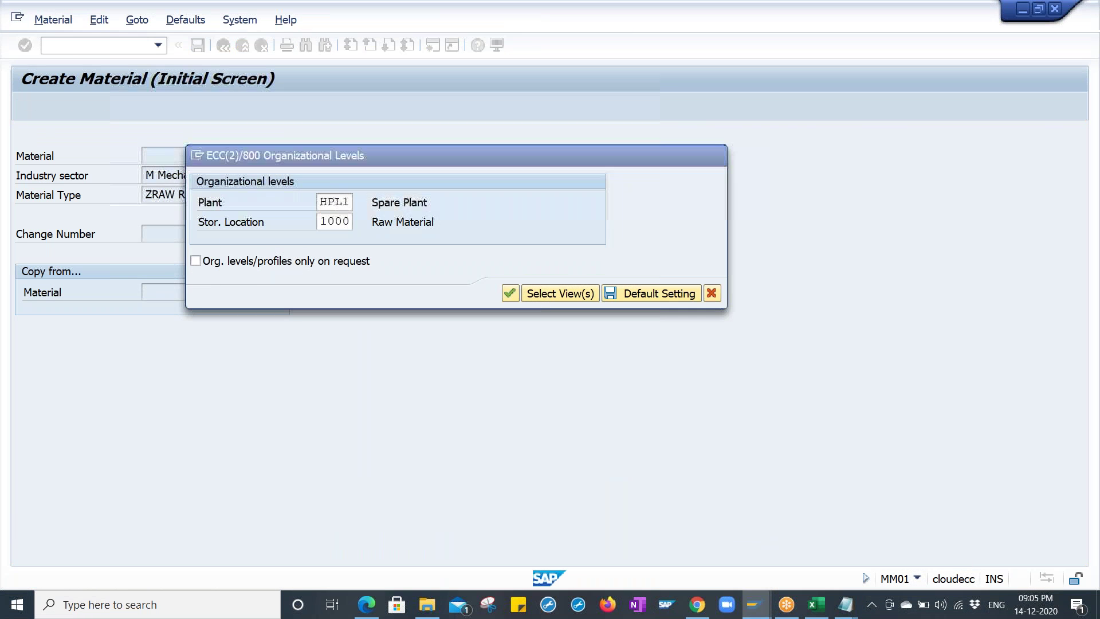
key(Return)
- Search the Material Group value list for 10000
click(518, 254)
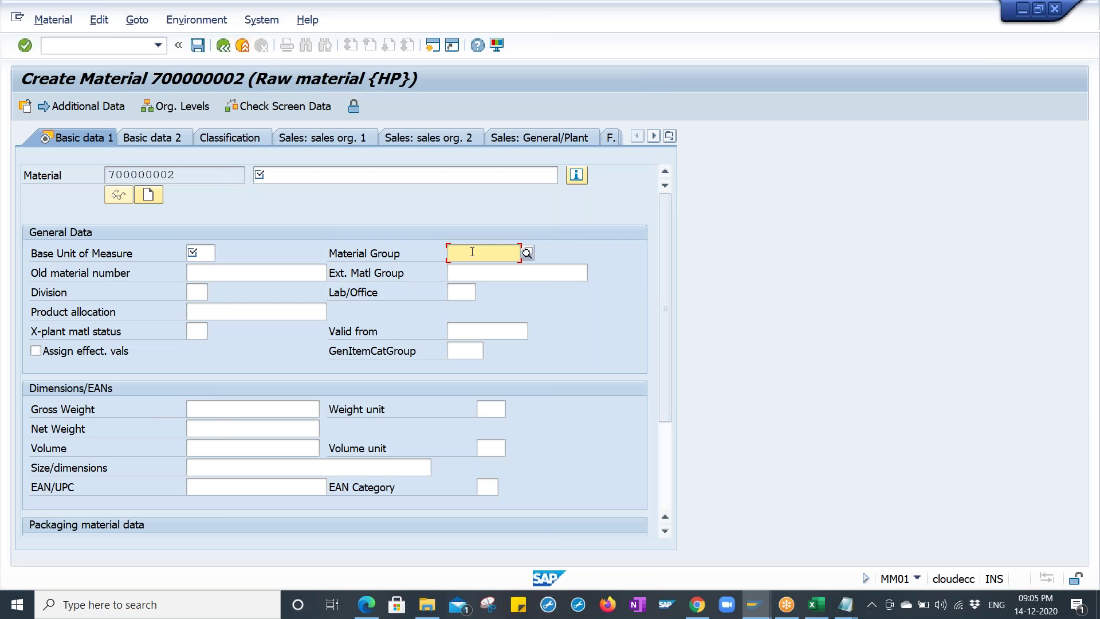
click(527, 253)
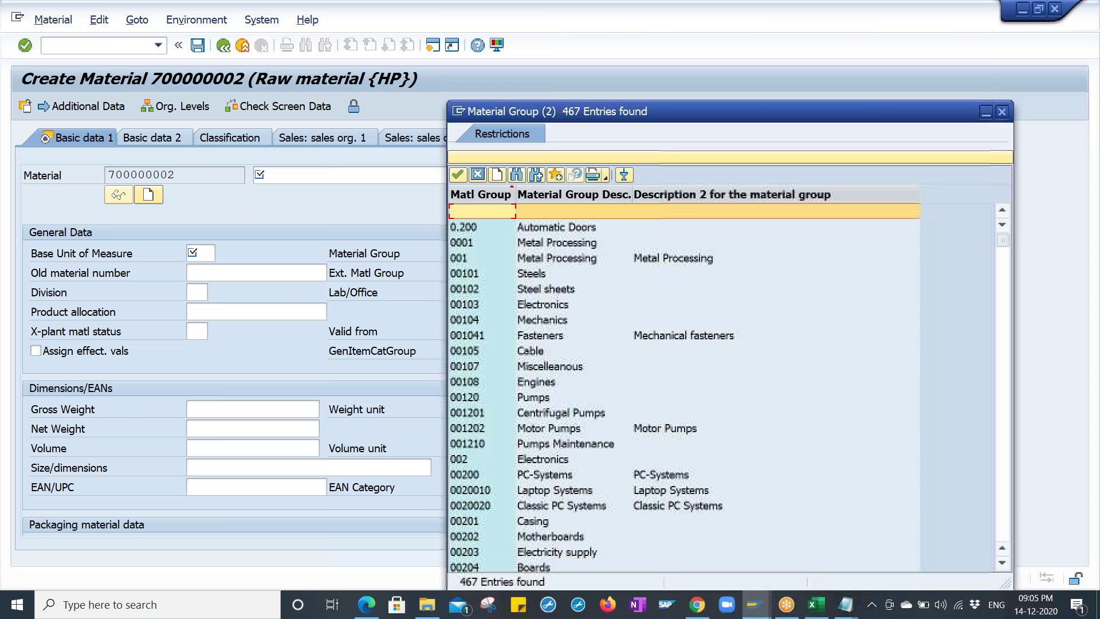
click(516, 174)
text(1)
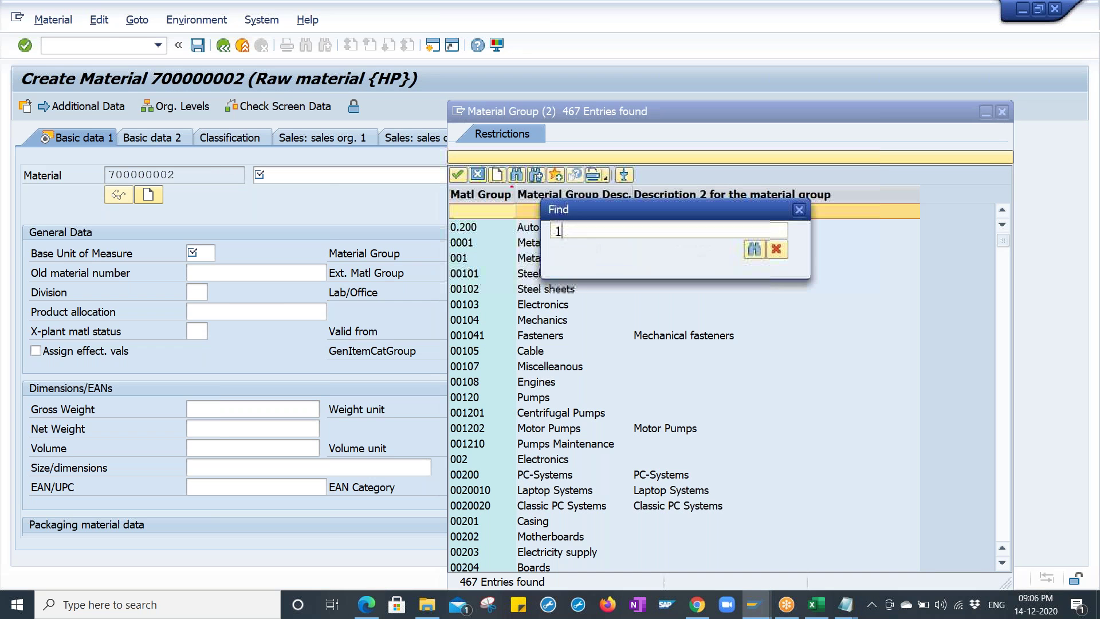
text(0000)
key(Return)
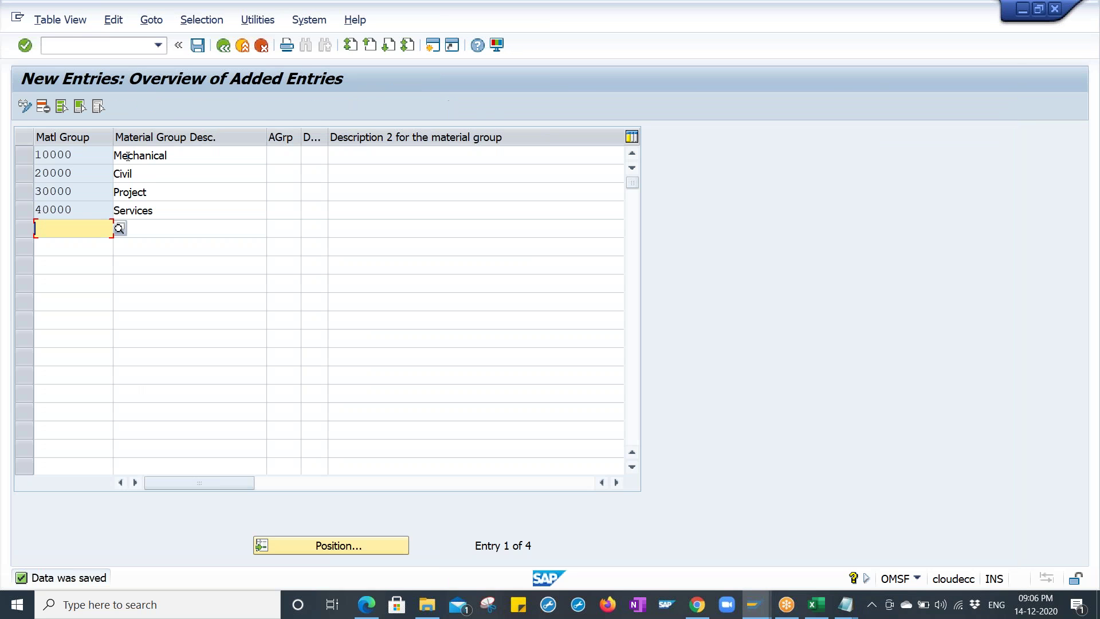
- Check the saved material group 10000 in the customizing session, and search the Material Group value list for mechanical
click(108, 154)
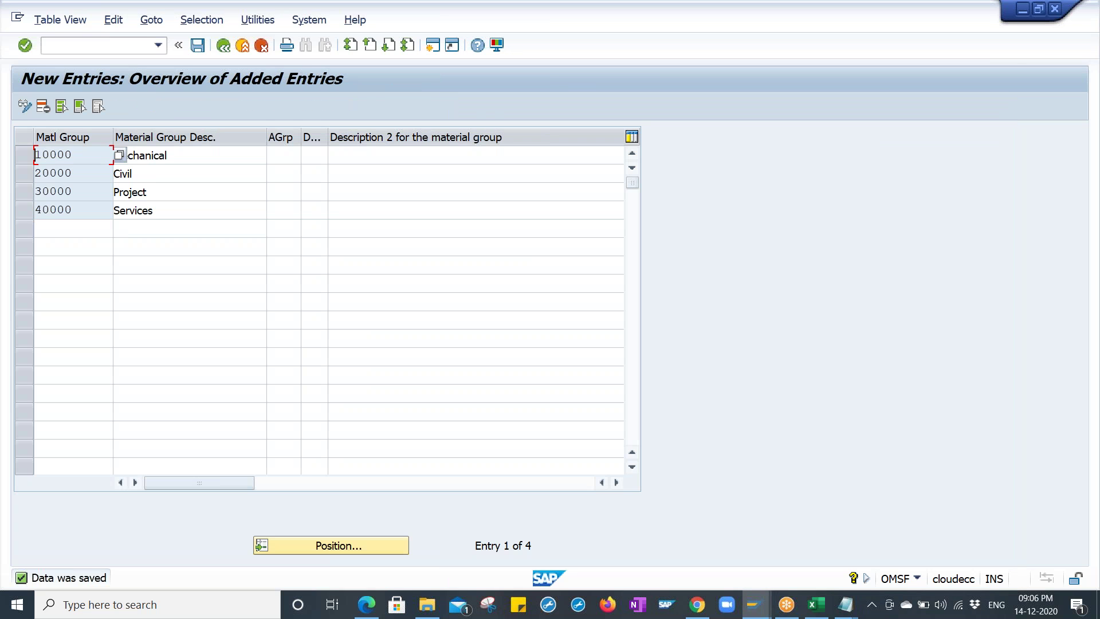
key(alt+Tab)
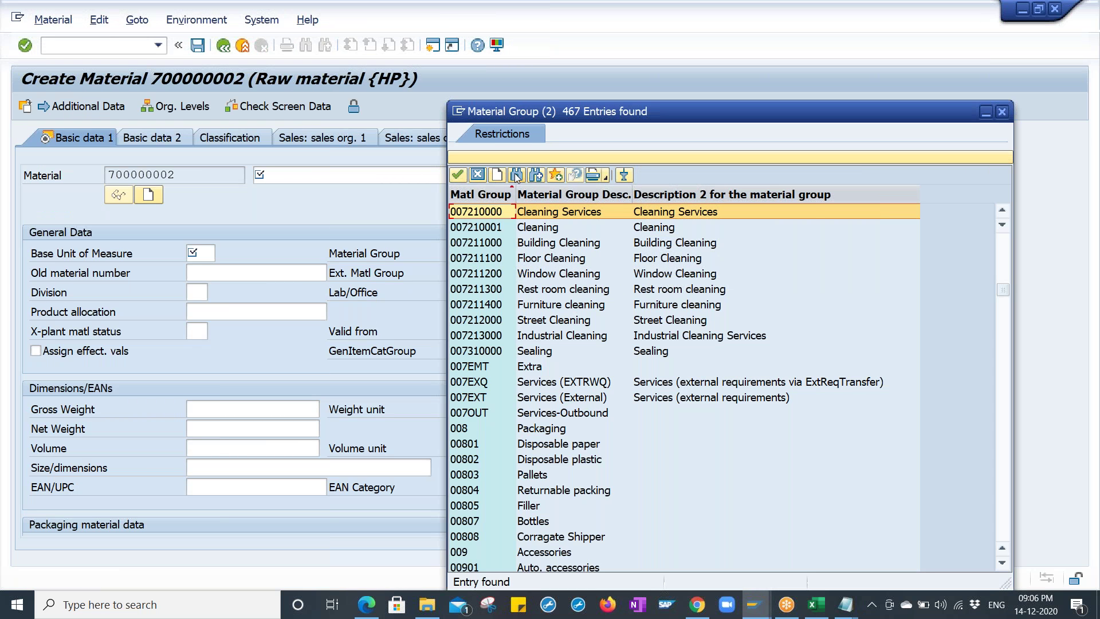
click(516, 175)
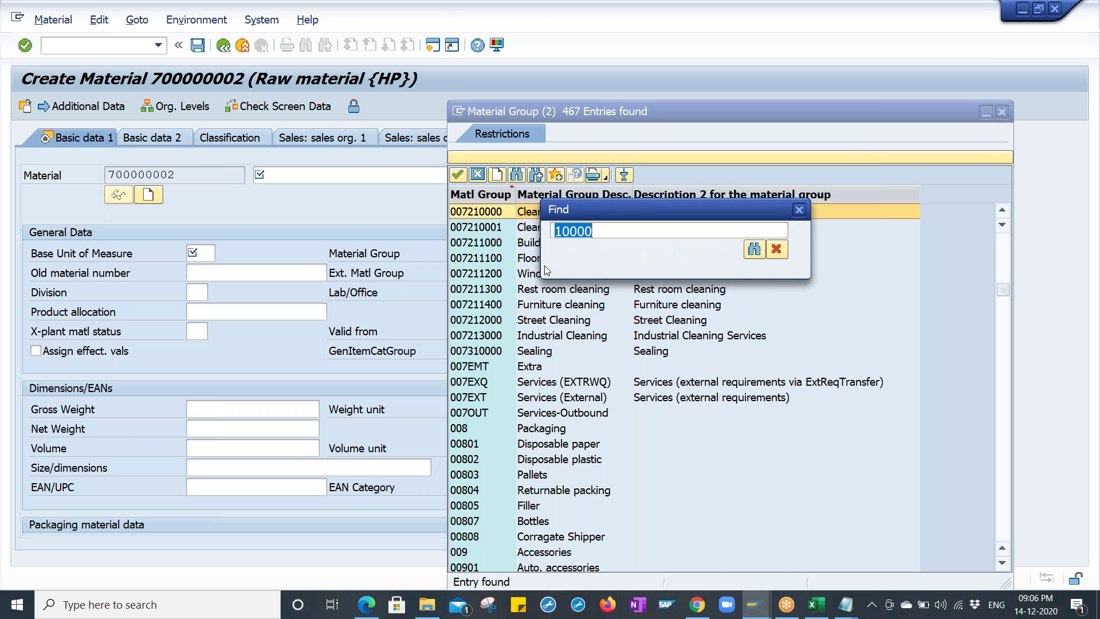
text(mechanical)
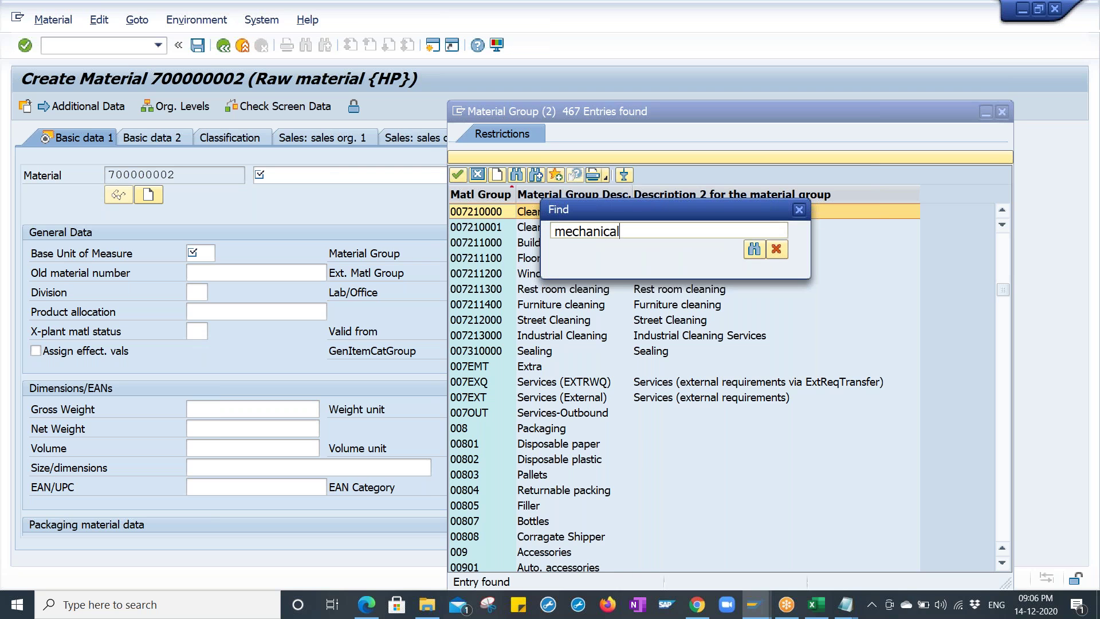
key(Return)
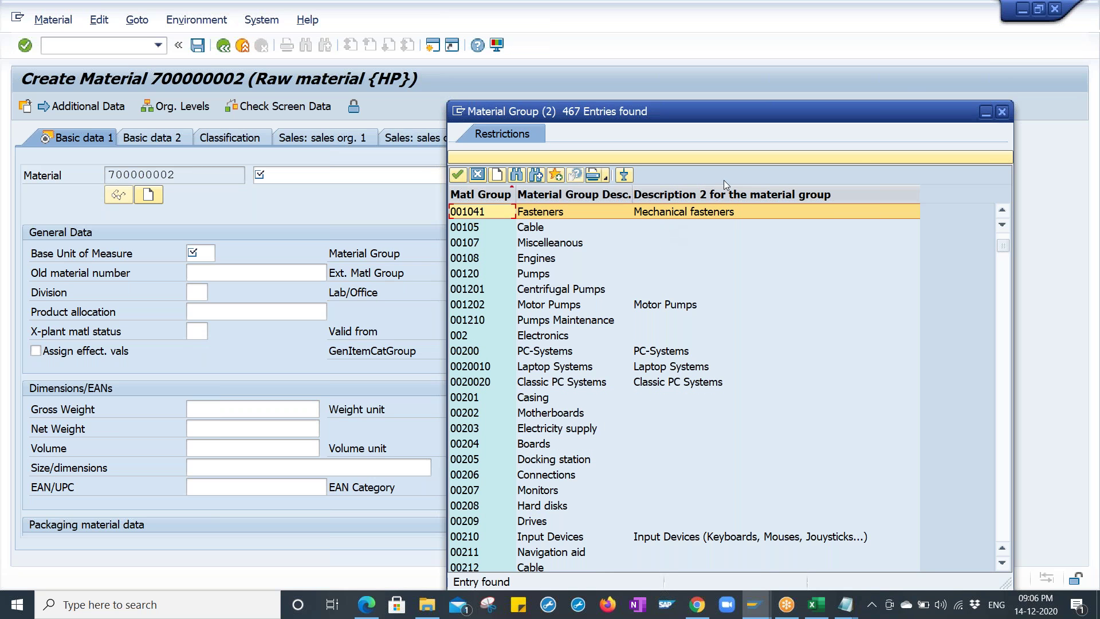
click(1001, 111)
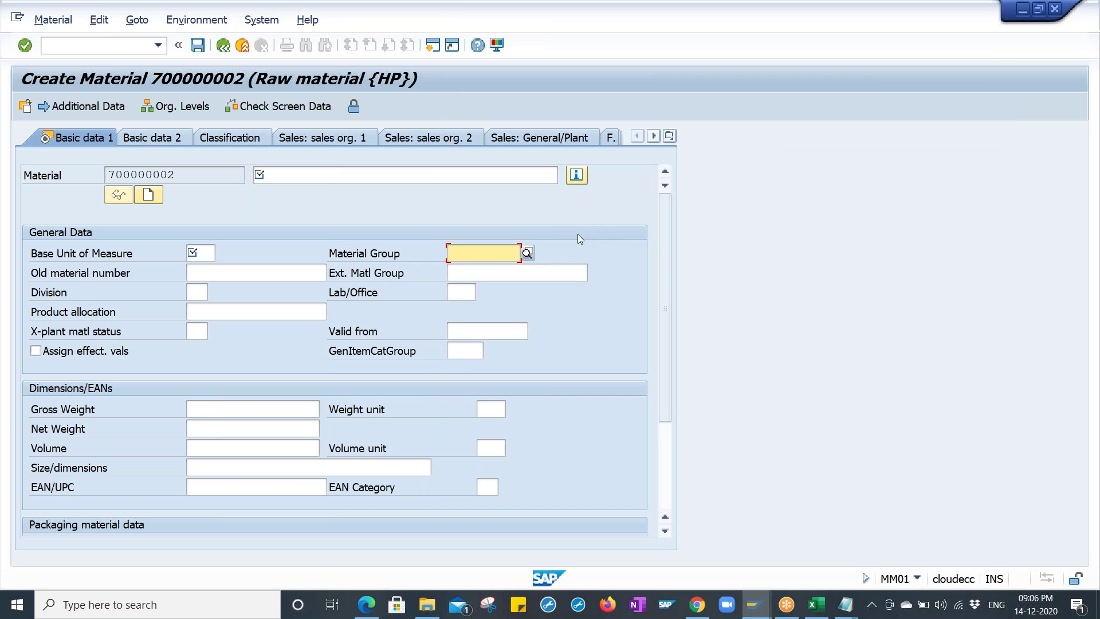
- Enter material group 10000, description Bearing-300 and base unit of measure EA, and continue to the Purchasing view
text(10000)
key(Return)
click(327, 165)
key(Down)
key(Return)
key(Return)
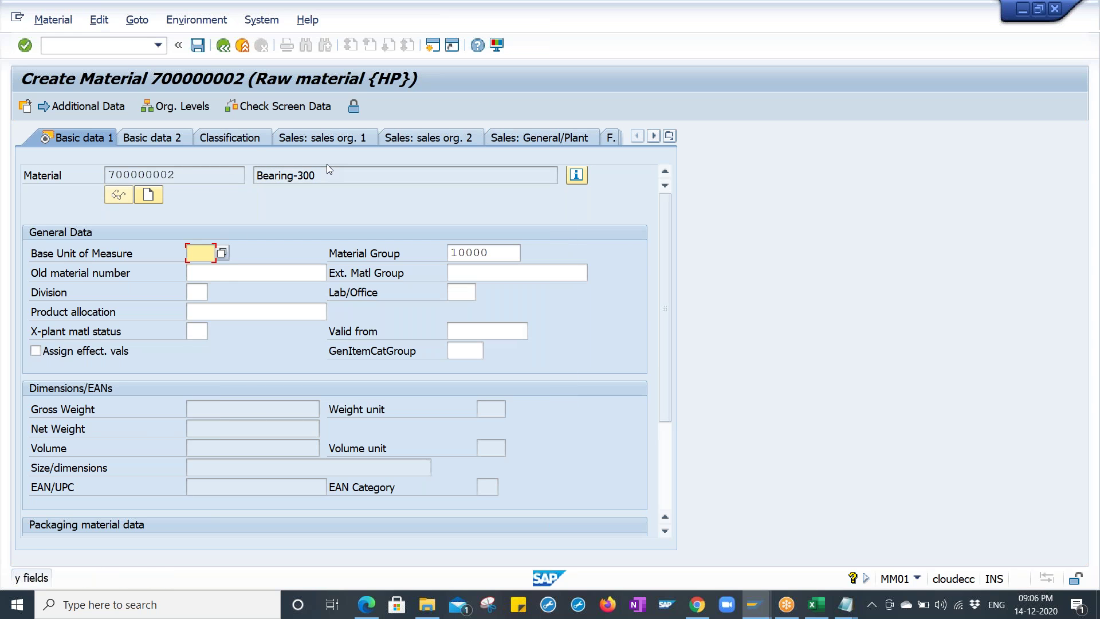
text(ea)
key(Return)
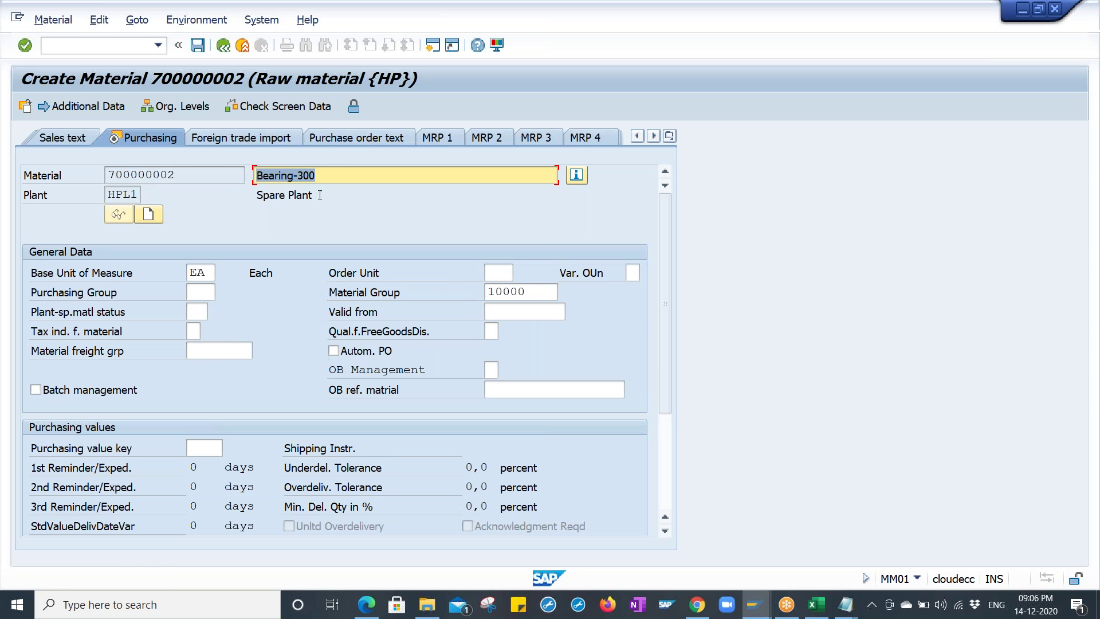
- Restrict the Purchasing view's Material Group value list to group 10000 to check its description
click(532, 295)
double_click(536, 294)
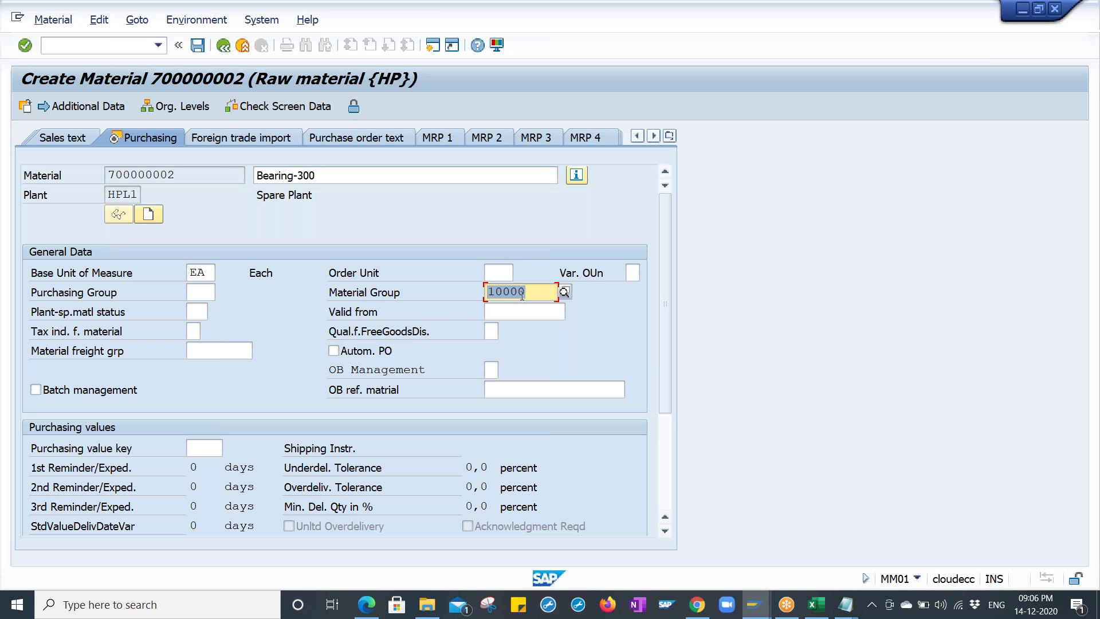
click(563, 292)
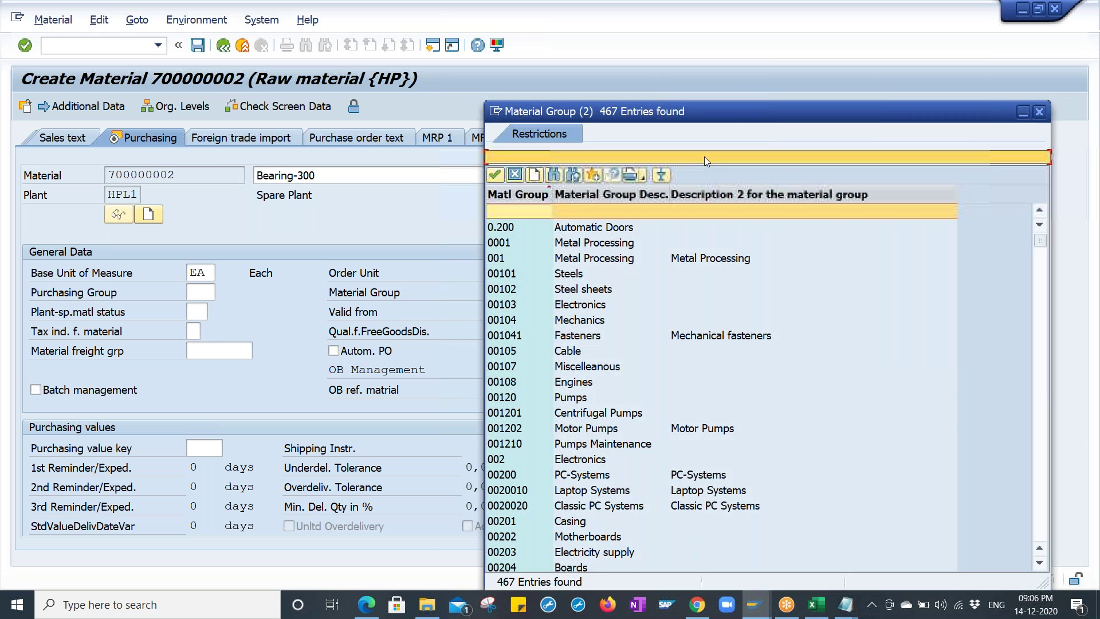
click(703, 157)
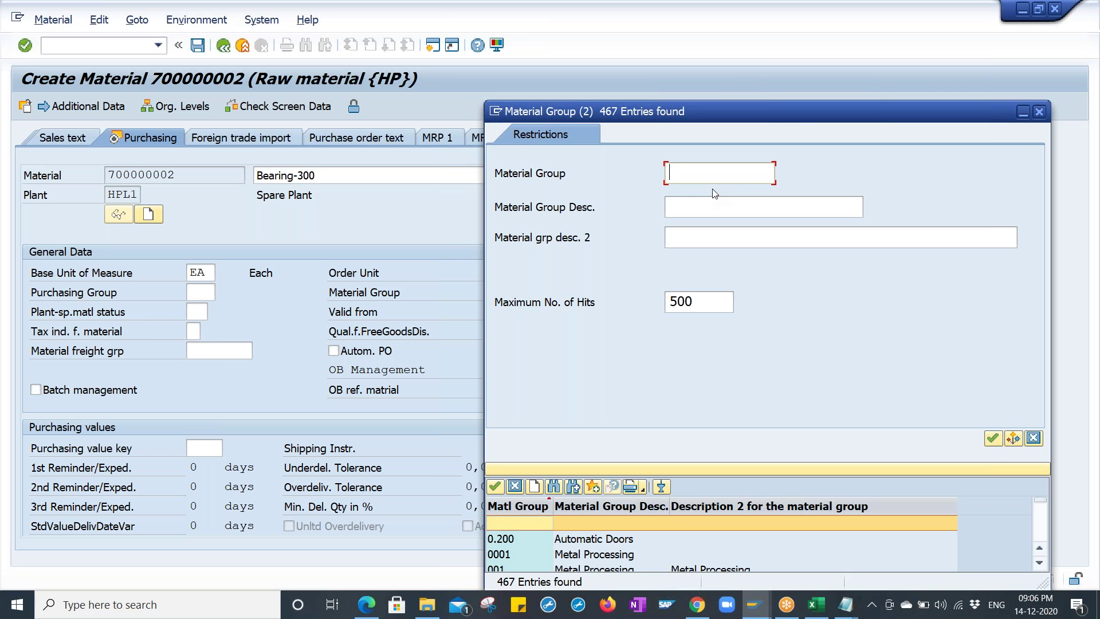
text(10000)
key(Return)
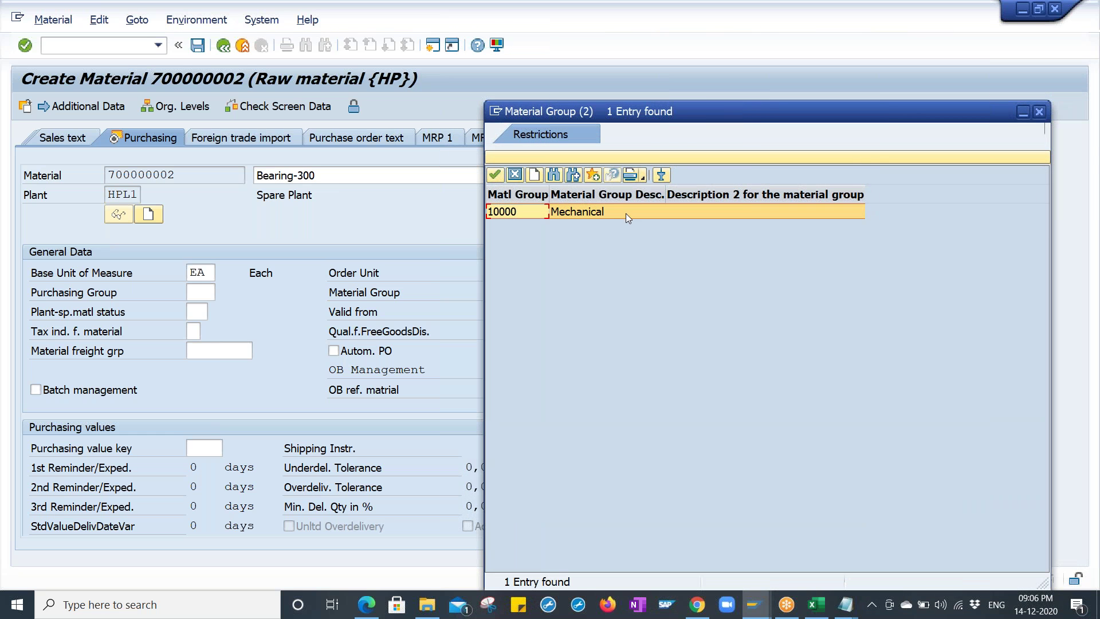
- Look up material groups 20000, 30000 and 40000 one after another in the restricted value list, and close it
click(755, 155)
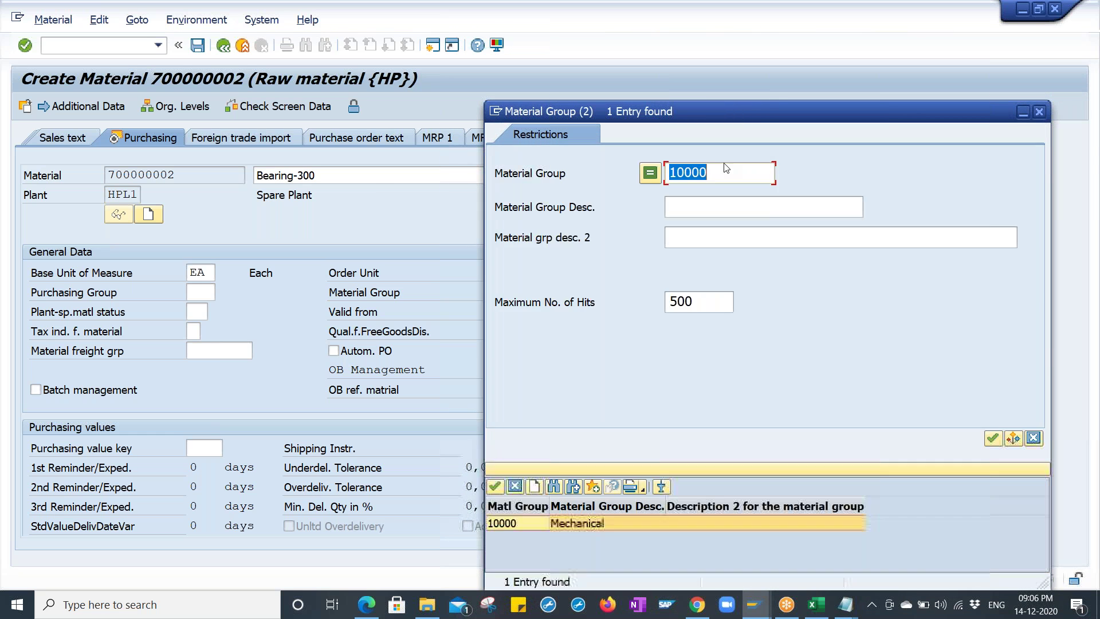
text(20000)
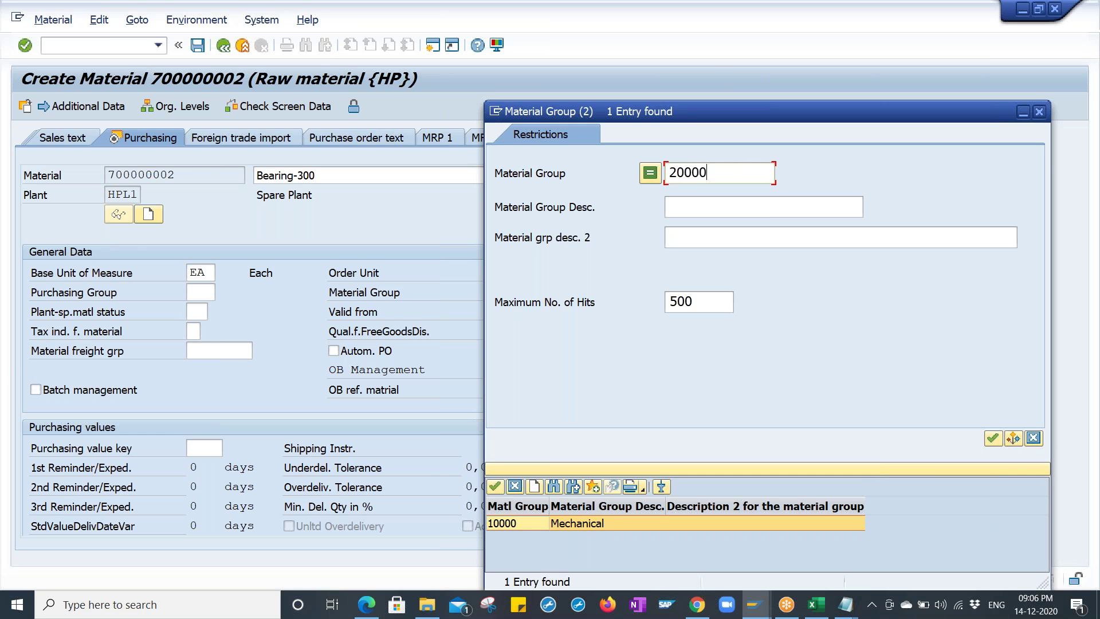
key(Return)
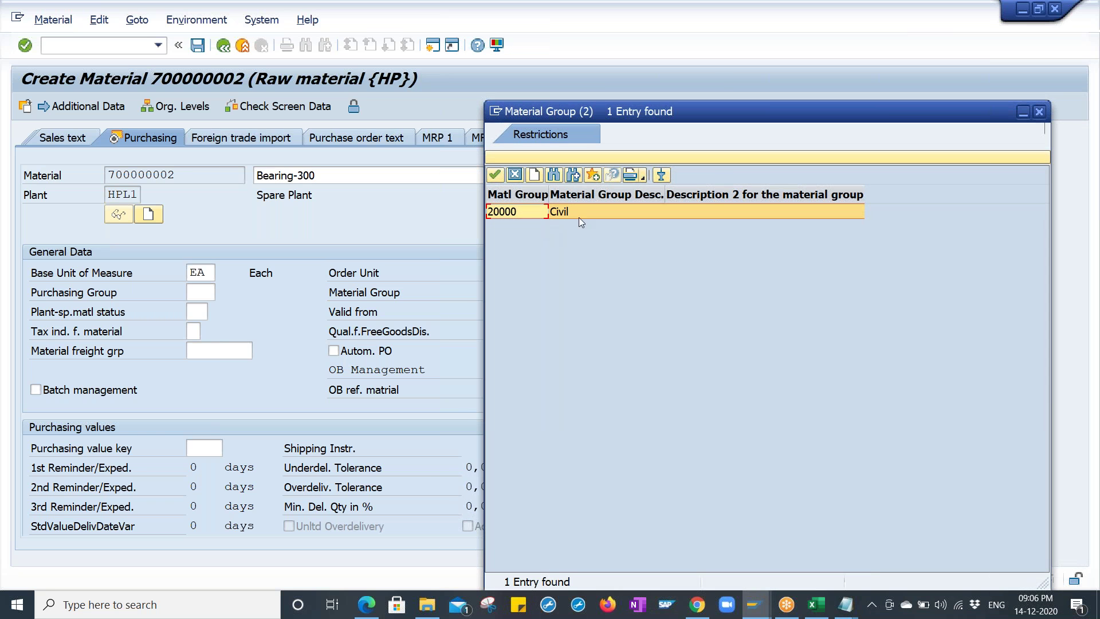
click(703, 156)
text(30000)
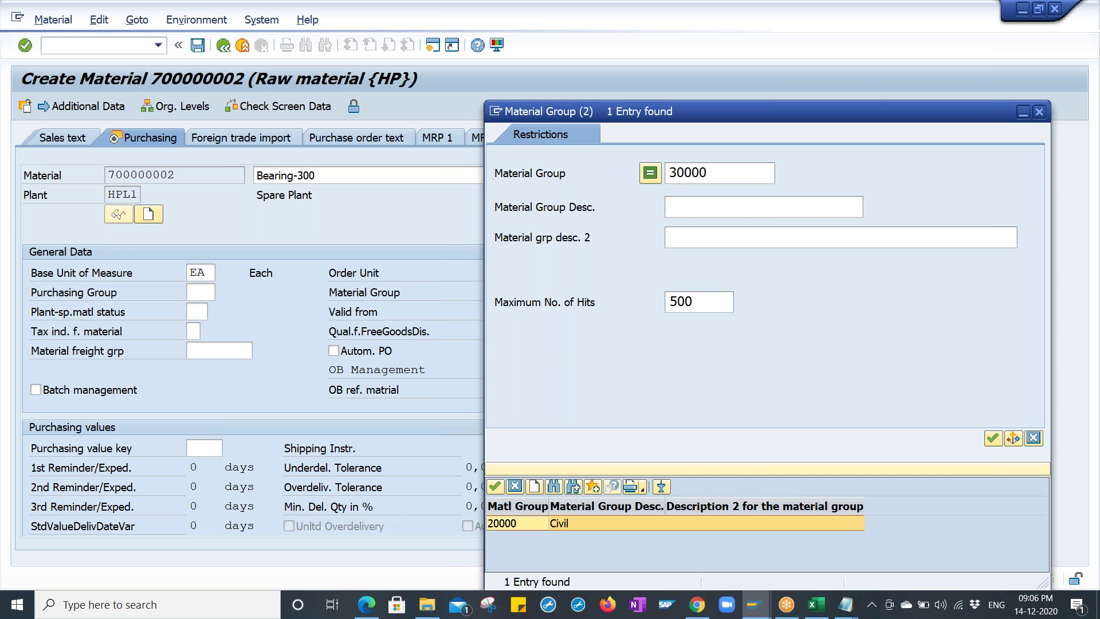
key(Return)
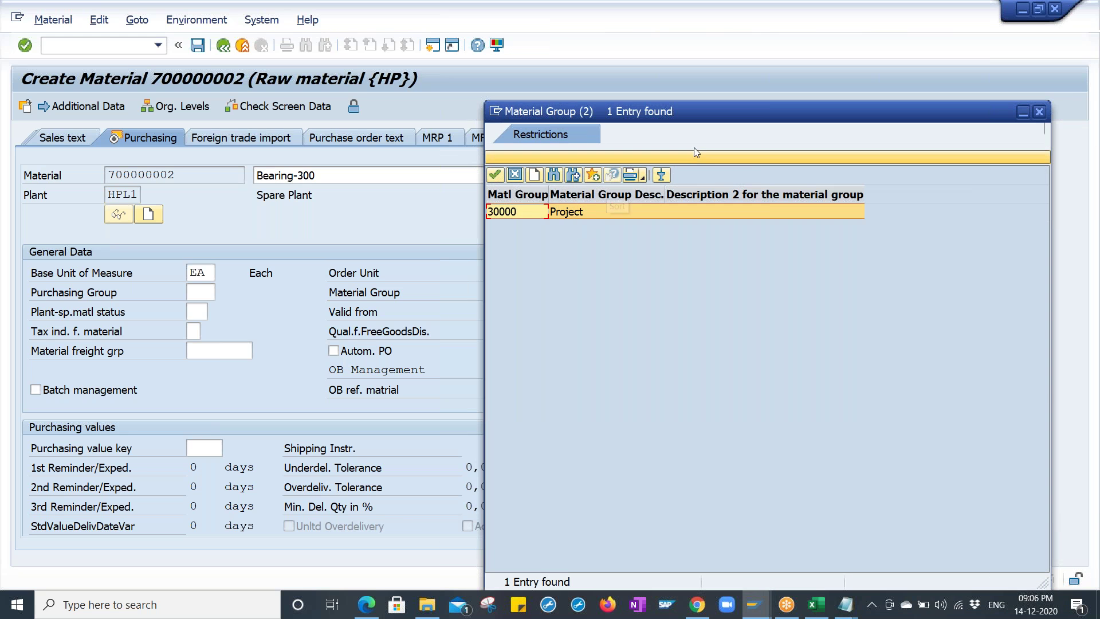
click(691, 153)
text(40000)
key(Return)
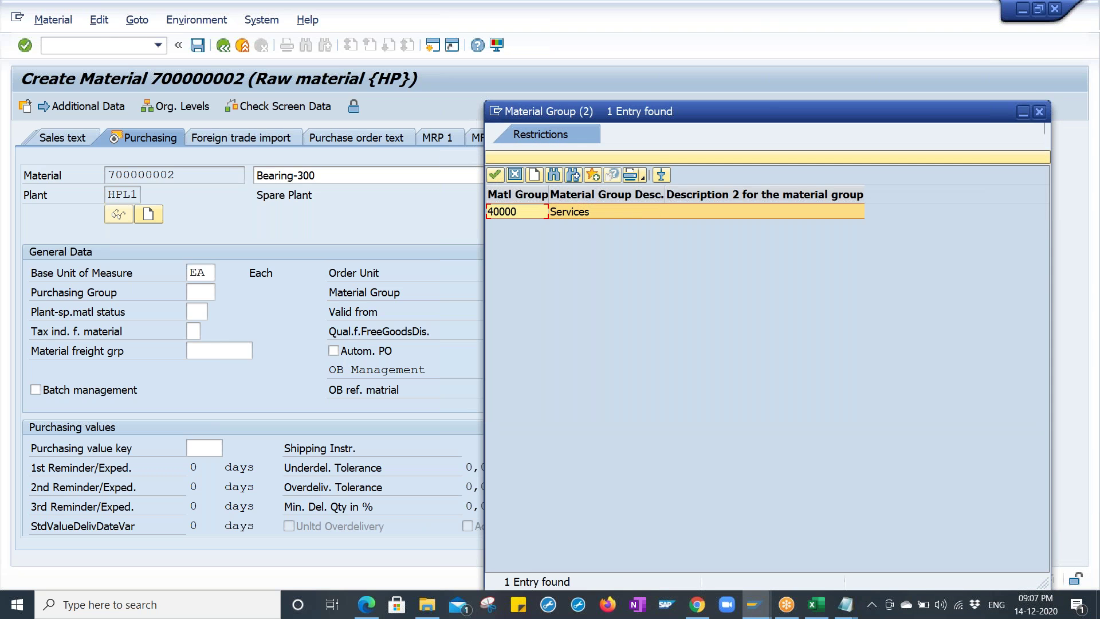
click(1038, 112)
- Leave the material without saving it and restart MM01 at its initial screen
click(103, 45)
text(/n)
key(Return)
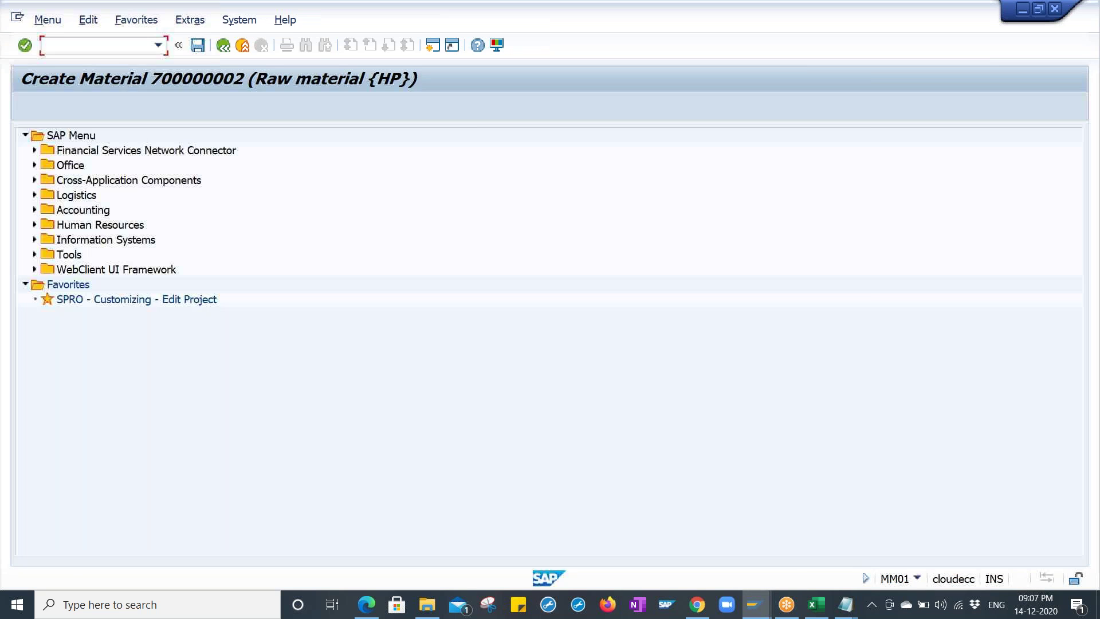
text(MM01)
key(Return)
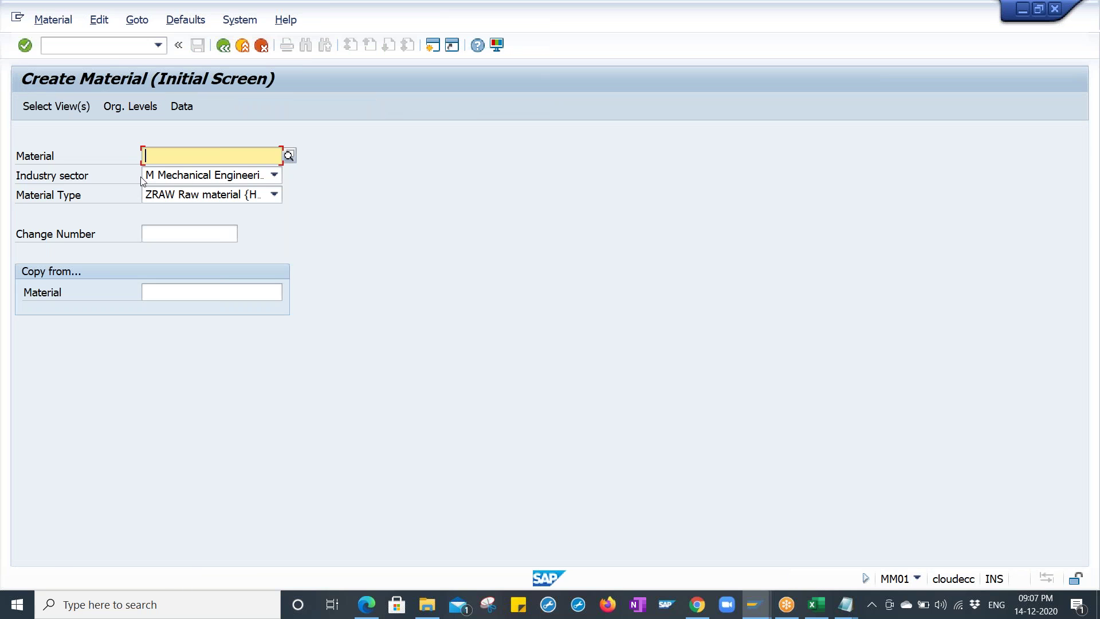
- Open the list of available industry sectors on the Create Material initial screen
click(70, 182)
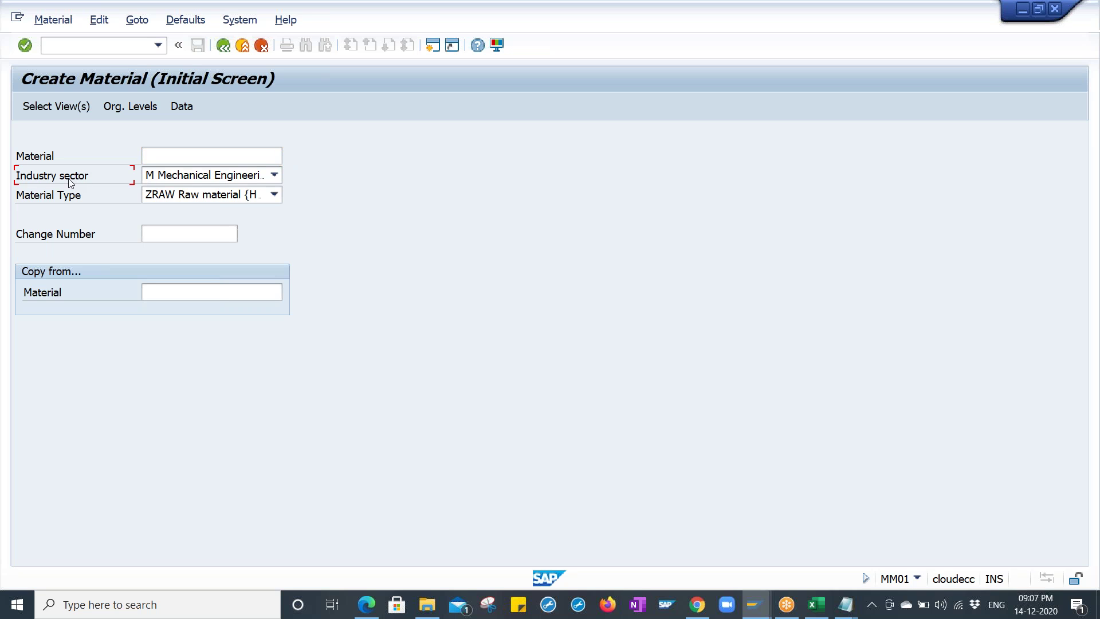
click(168, 175)
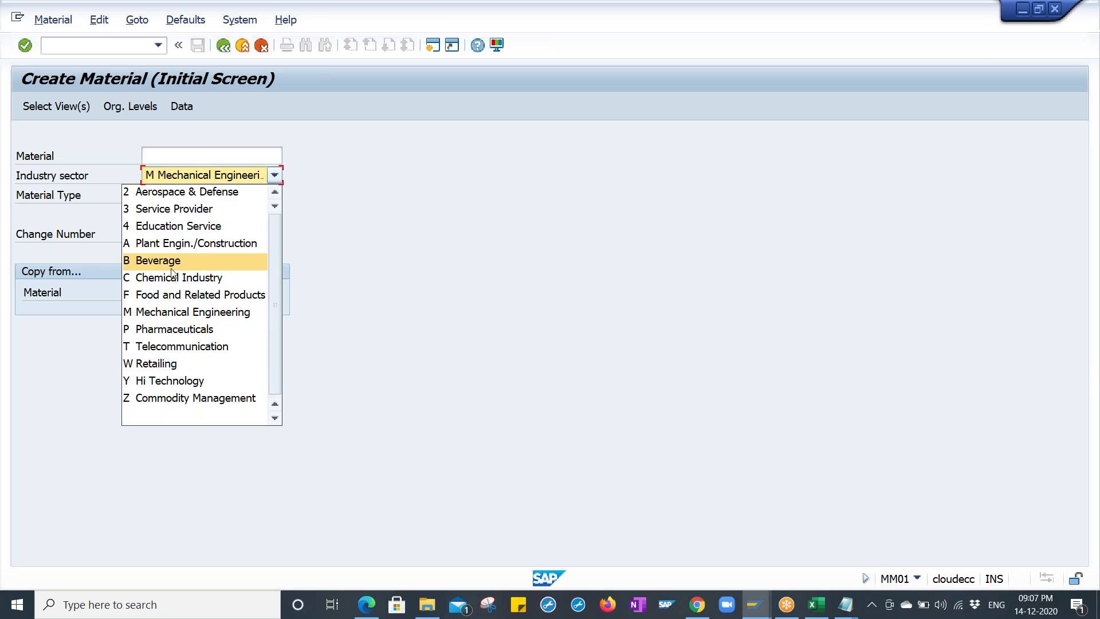
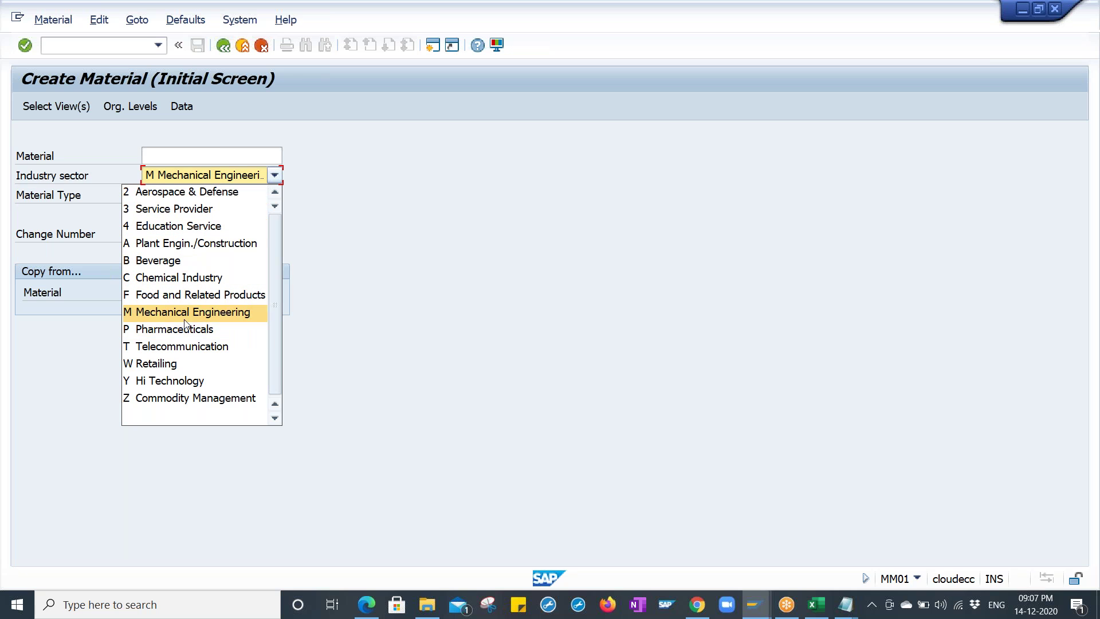
- Close the industry sector choices and run transaction /NOMS3 to open the industry sector configuration
click(376, 278)
click(121, 43)
text(/nmm03)
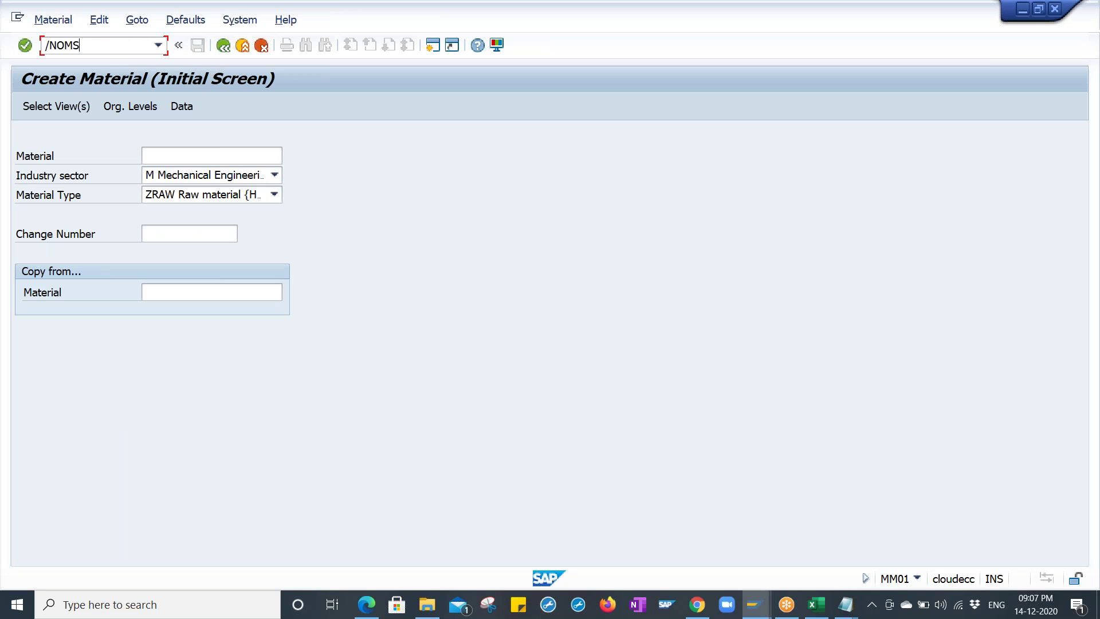
key(Return)
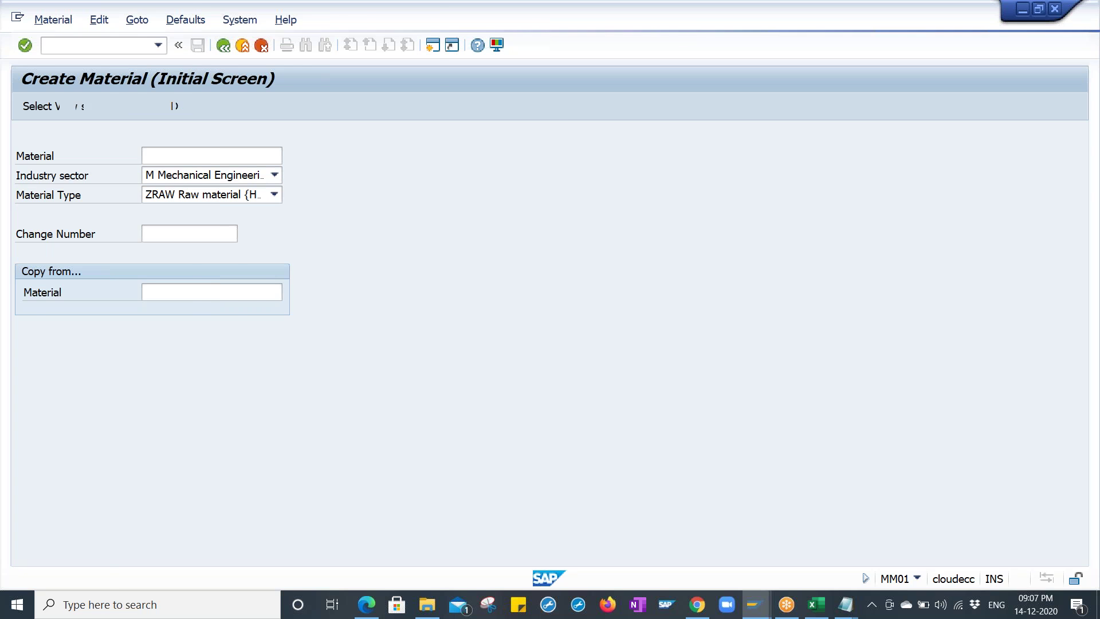
- Switch to the session with the new material group entries and go back to the IMG structure
click(756, 604)
click(727, 543)
click(223, 46)
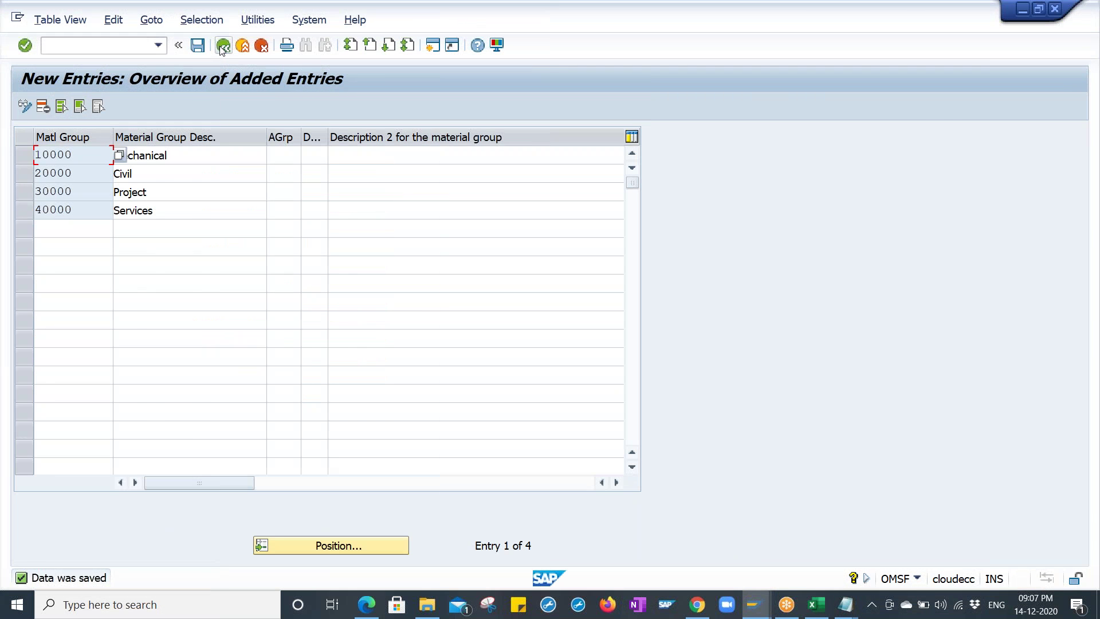
click(223, 47)
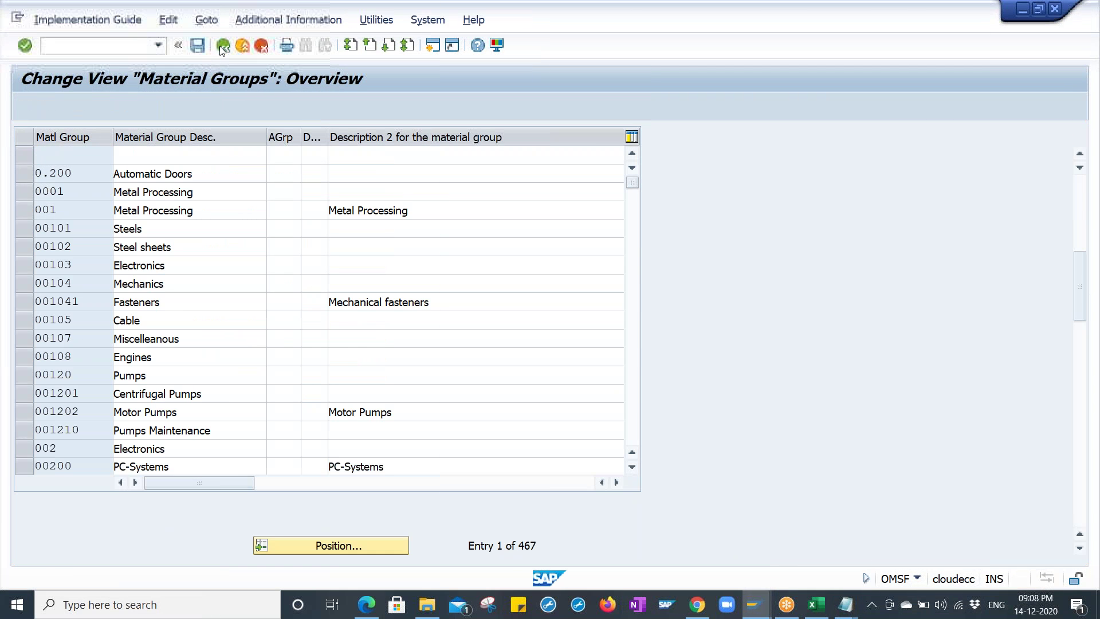
- Select Maintain External Material Groups and search the IMG structure for INDUSTRY SECTOR
click(170, 304)
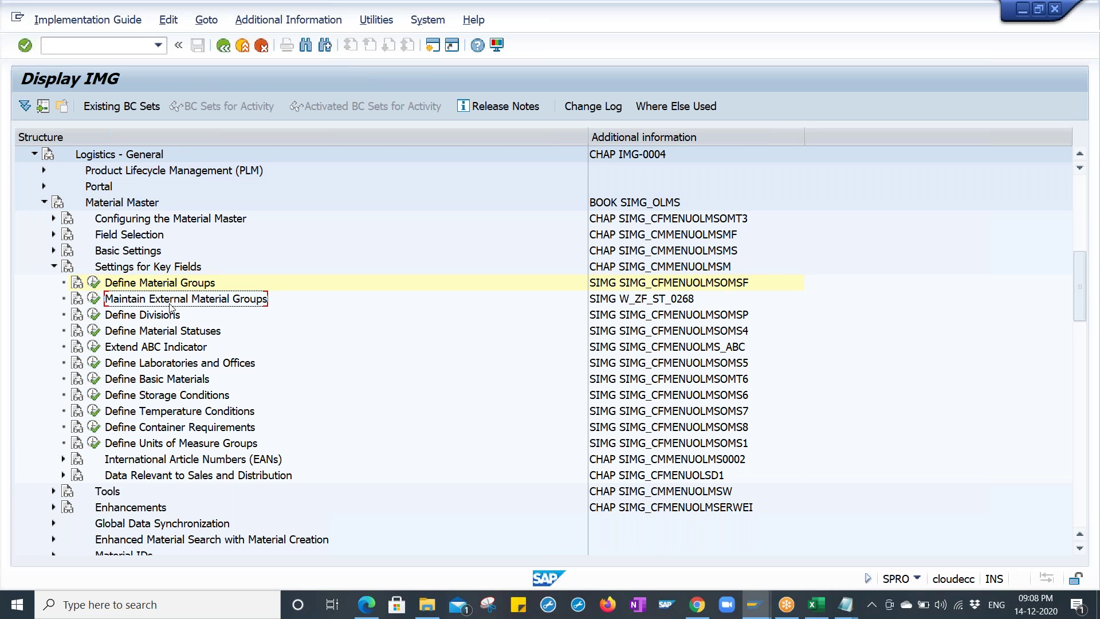
double_click(170, 308)
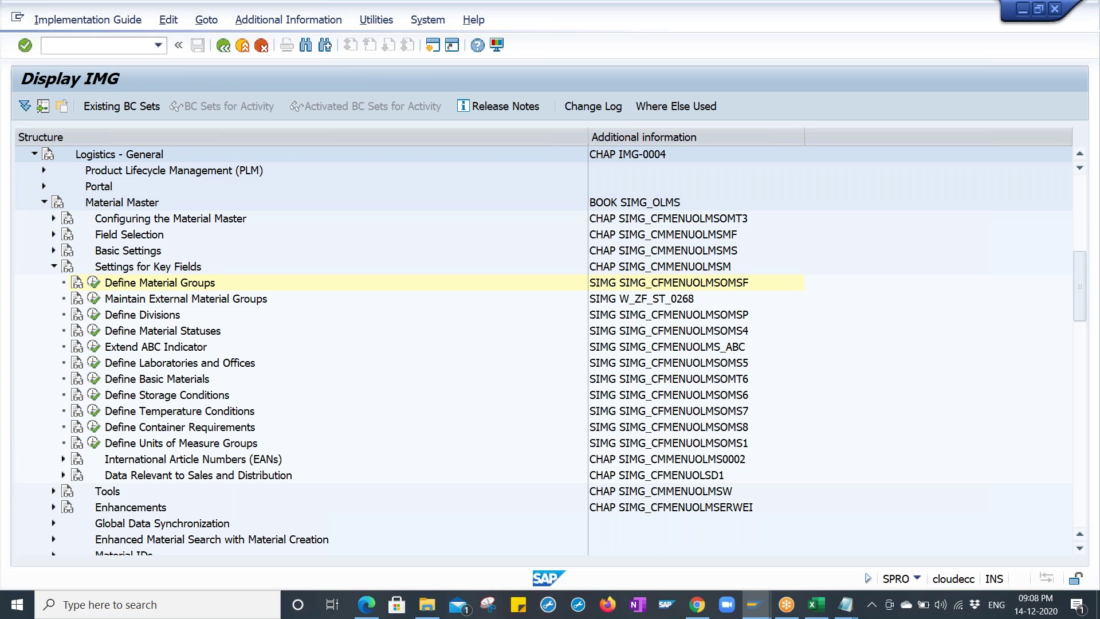
key(ctrl+f)
text(I)
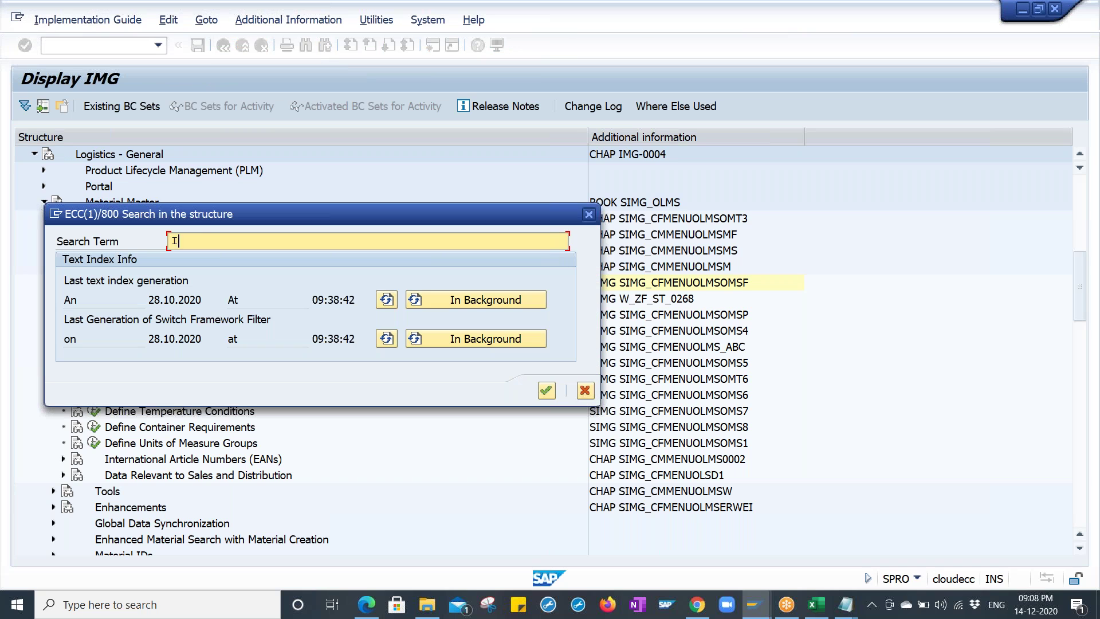
text(NDUSTRY SECTOR)
key(Return)
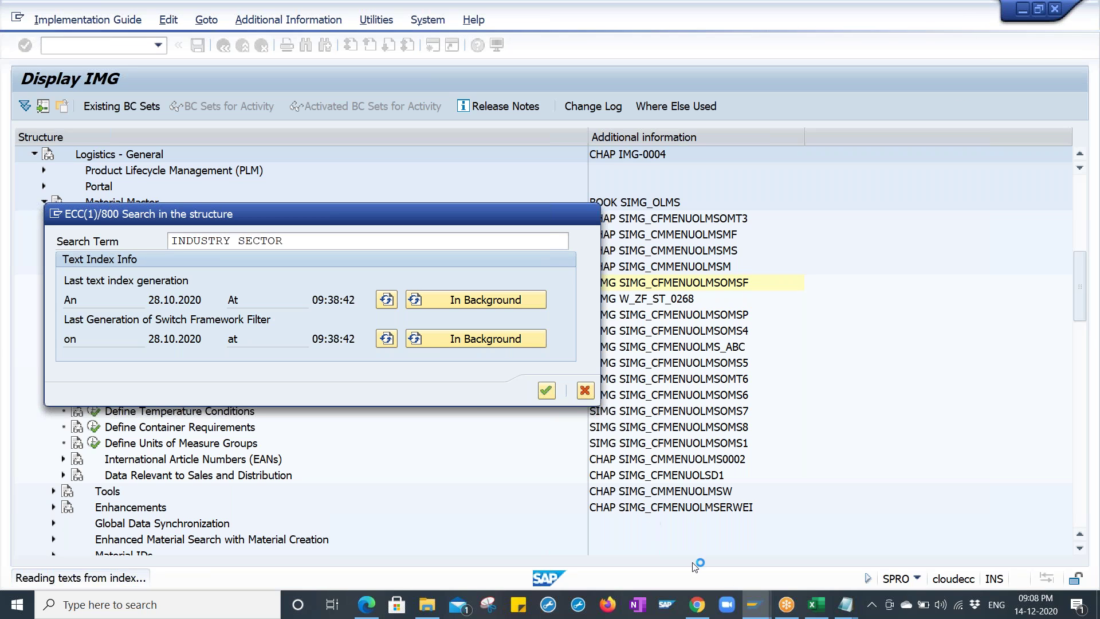
- Switch to the session with the Industry Sectors overview and examine the Mechanical Engineering entry
click(750, 610)
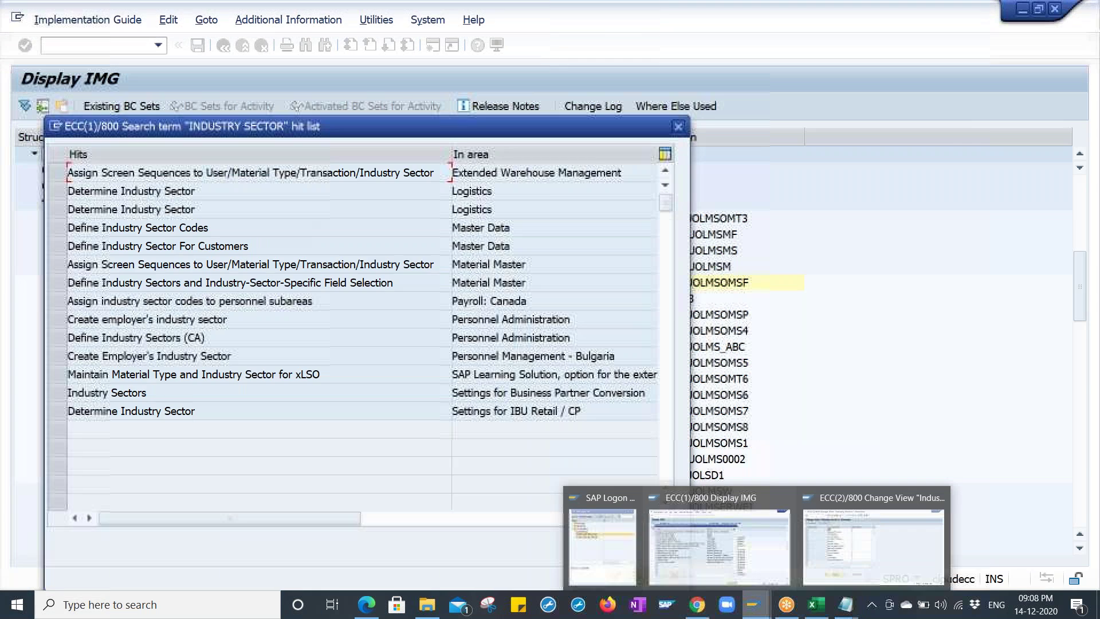
click(873, 541)
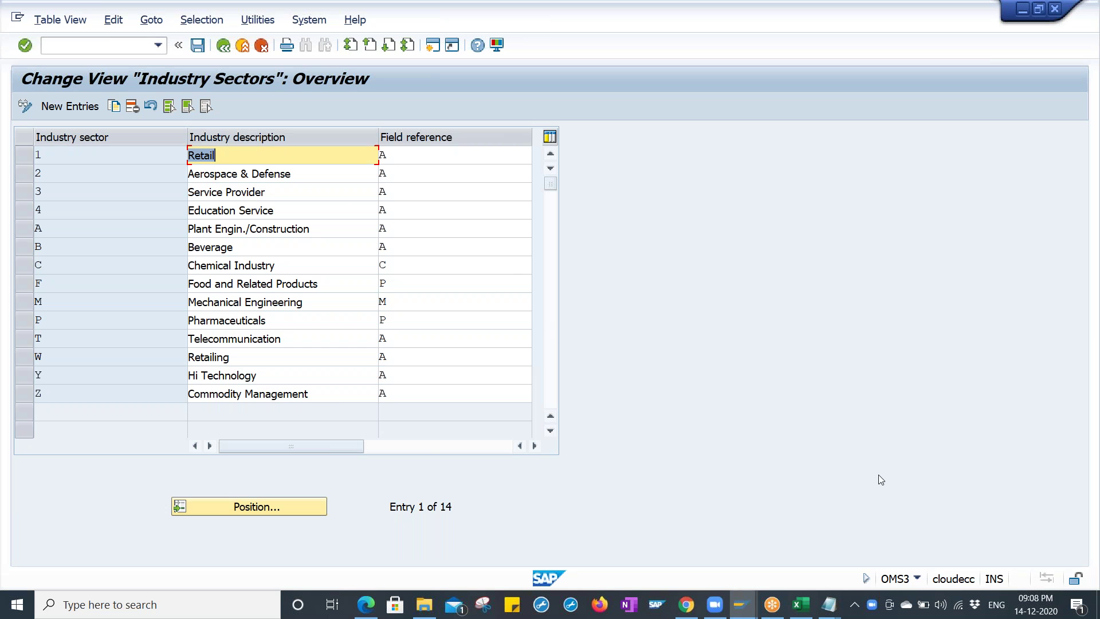
click(917, 578)
right_click(872, 605)
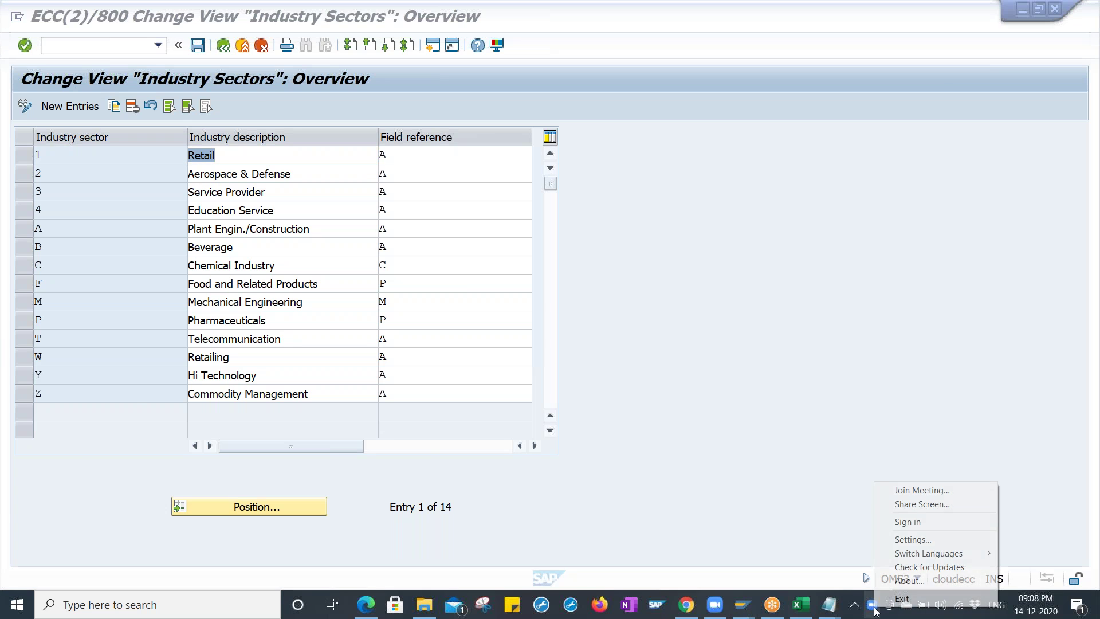
key(Escape)
click(816, 515)
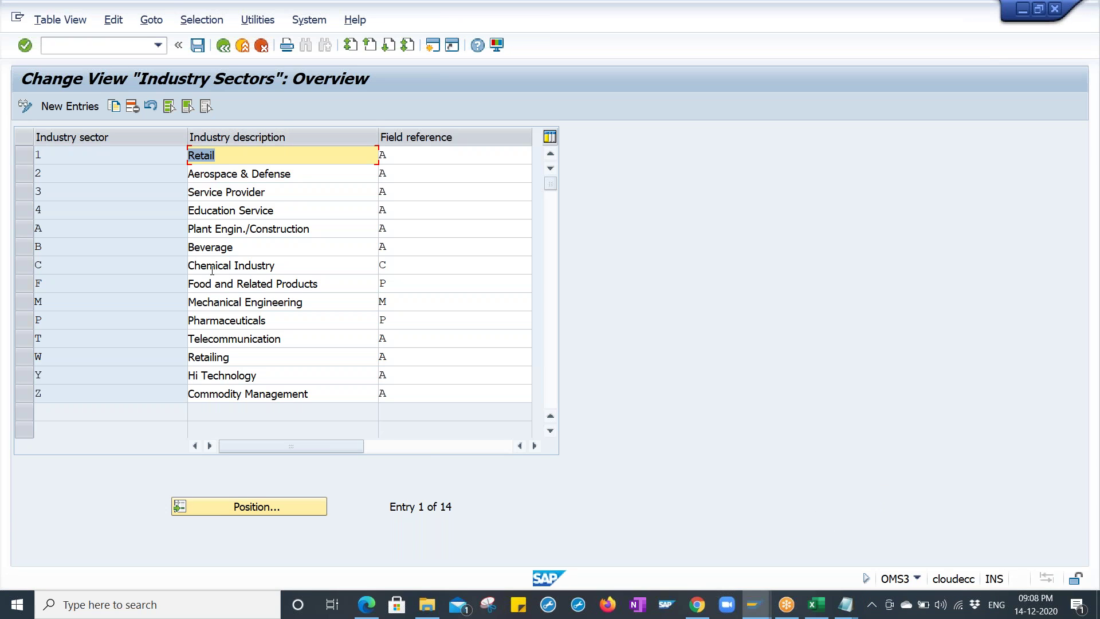
click(23, 301)
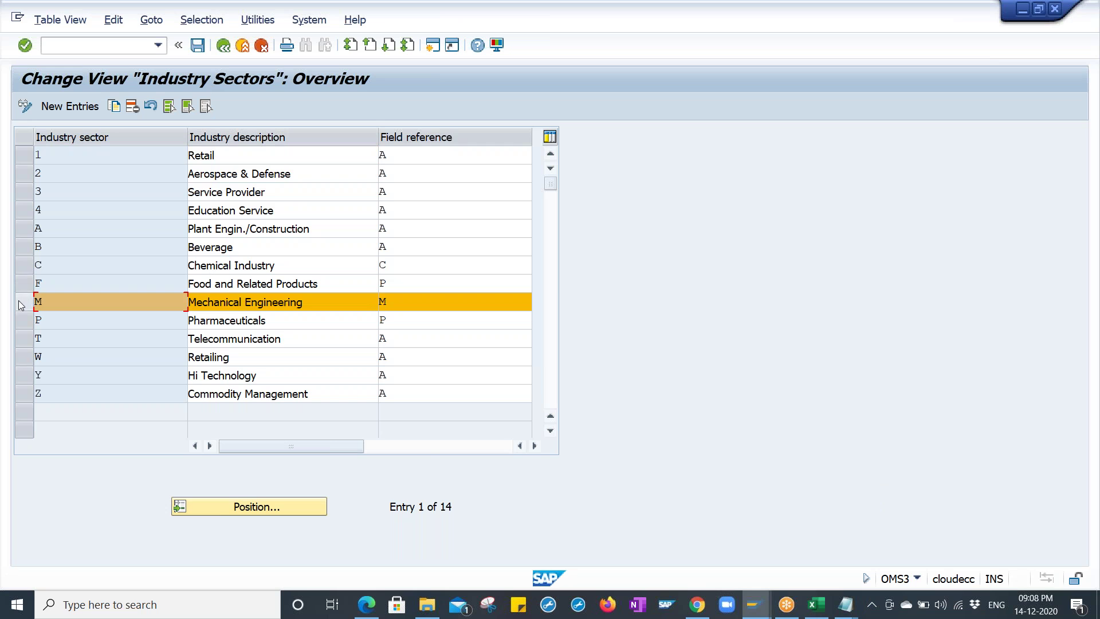
click(22, 302)
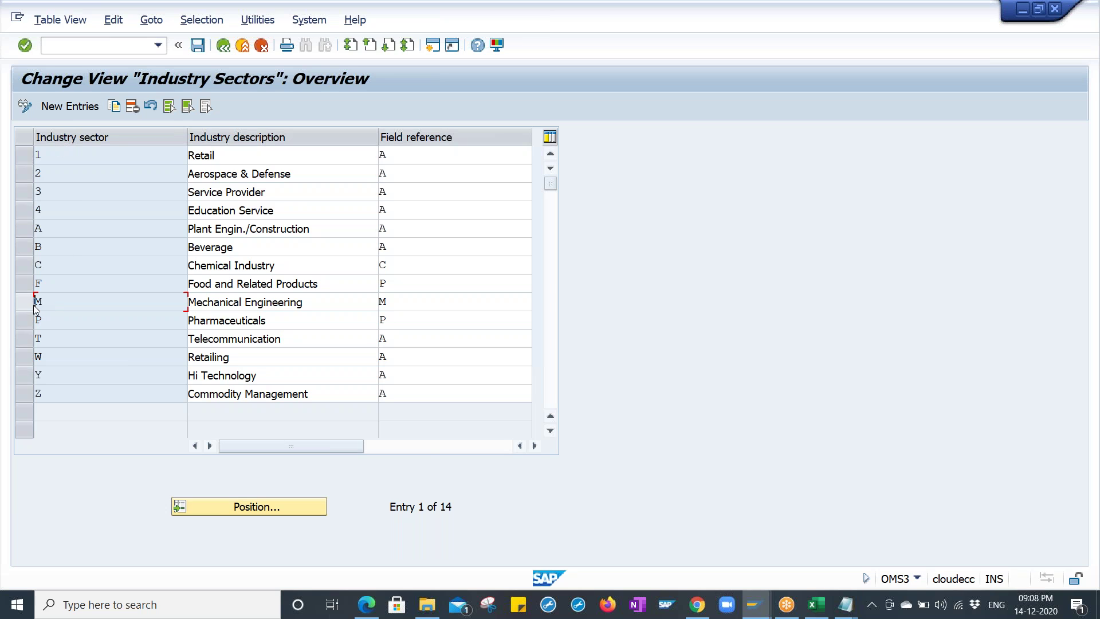
- Try to add a new industry sector entry with code T, description Test and field reference M
click(56, 105)
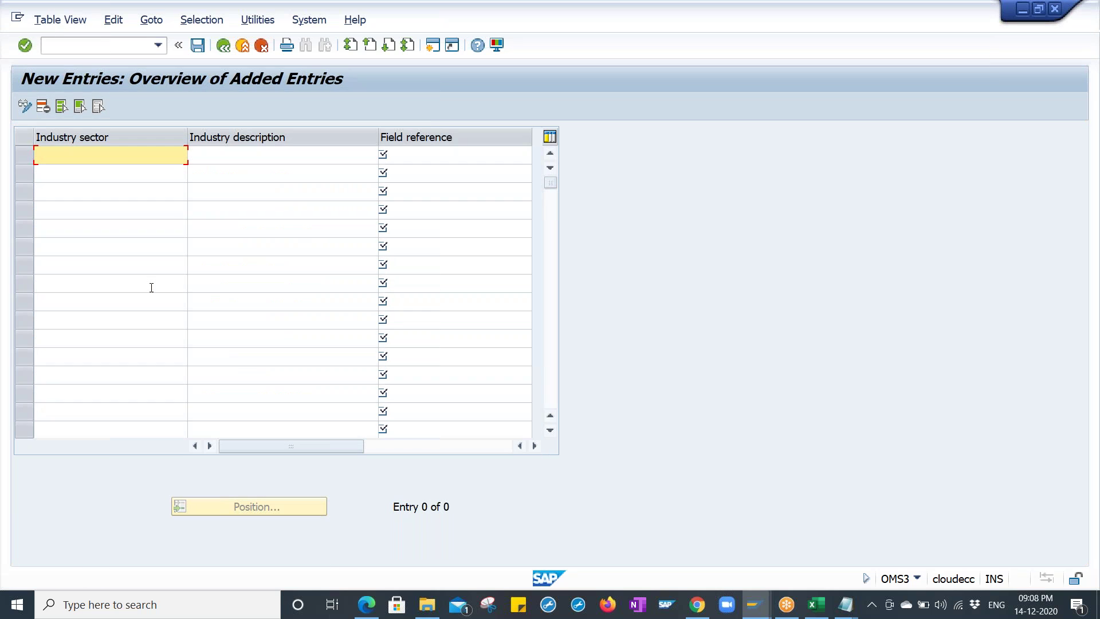
key(Tab)
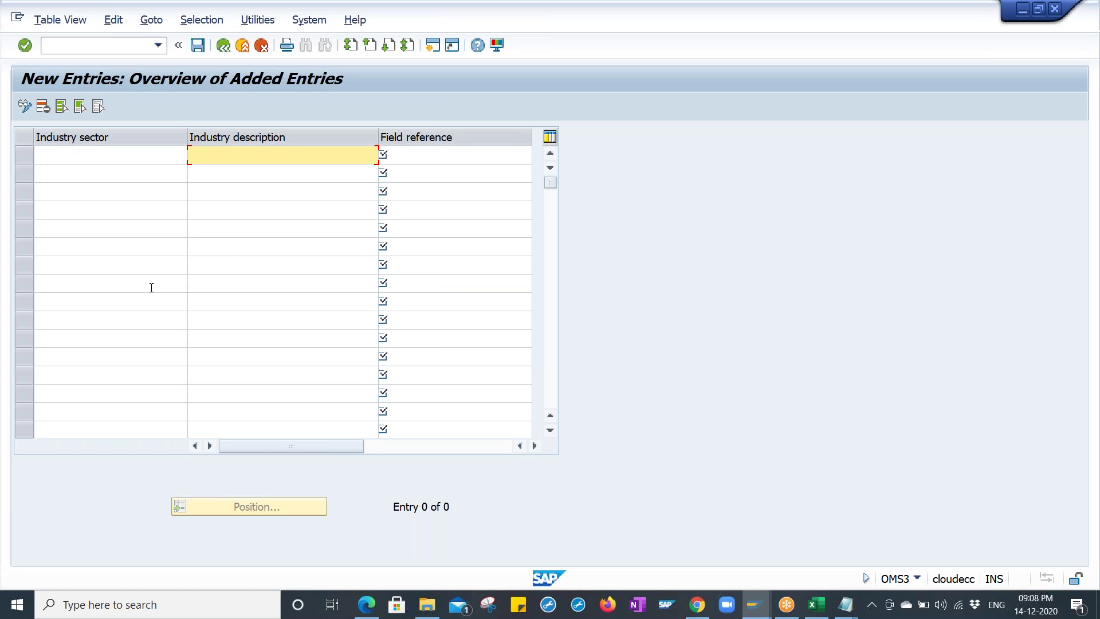
text(Tet)
key(BackSpace)
text(st)
click(120, 153)
text(T)
key(Tab)
key(Tab)
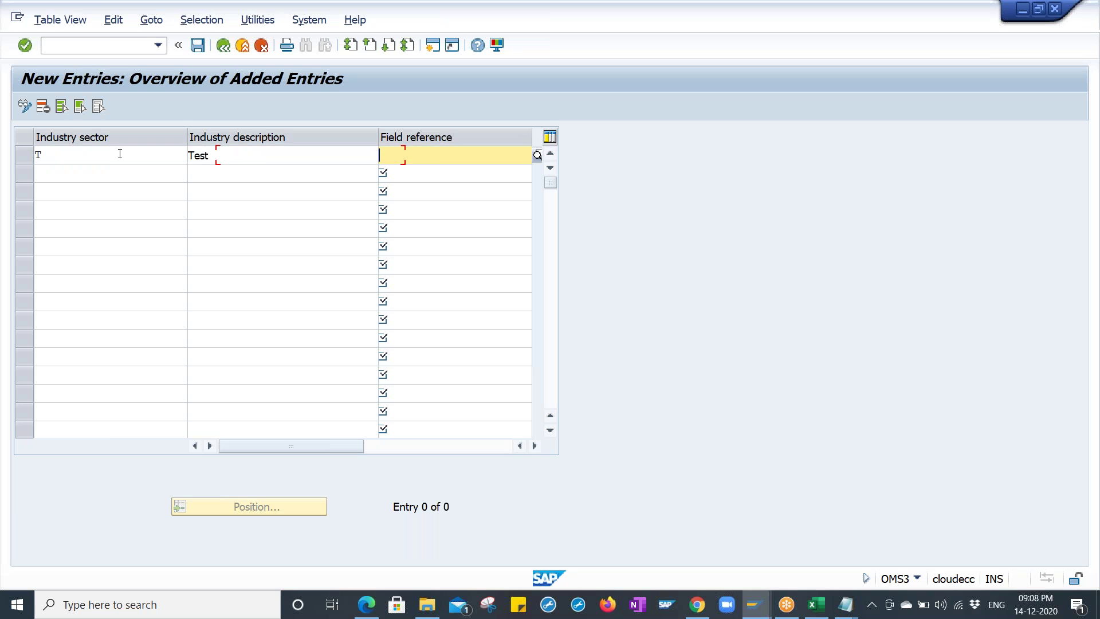
text(M)
key(Return)
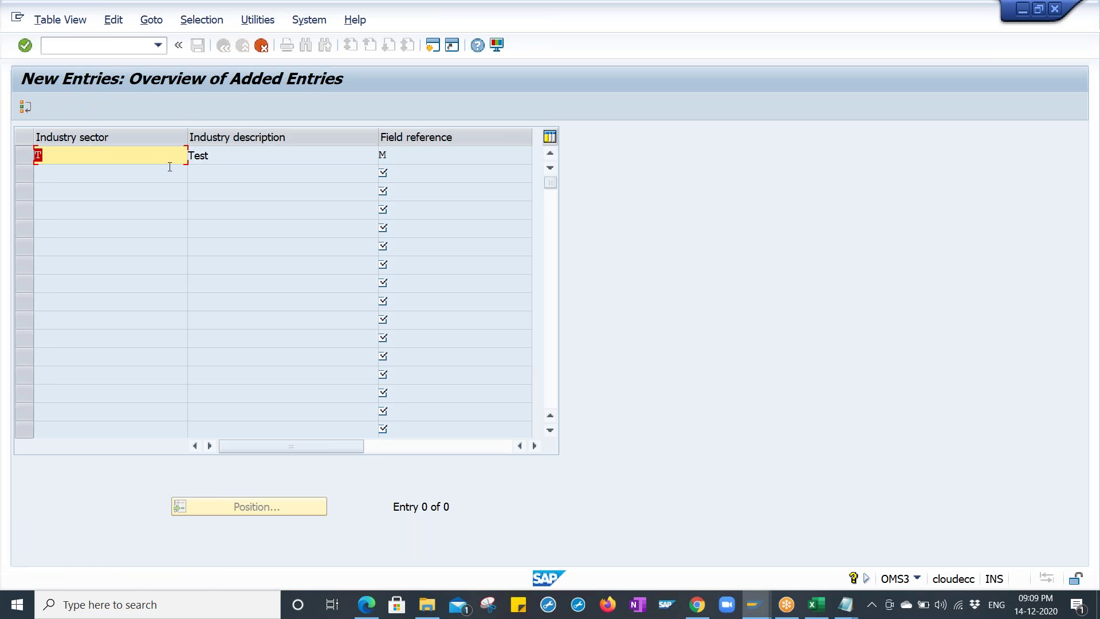
- Set the Test entry's sector code to R, save it and return to the industry sector overview
text(Y)
key(Return)
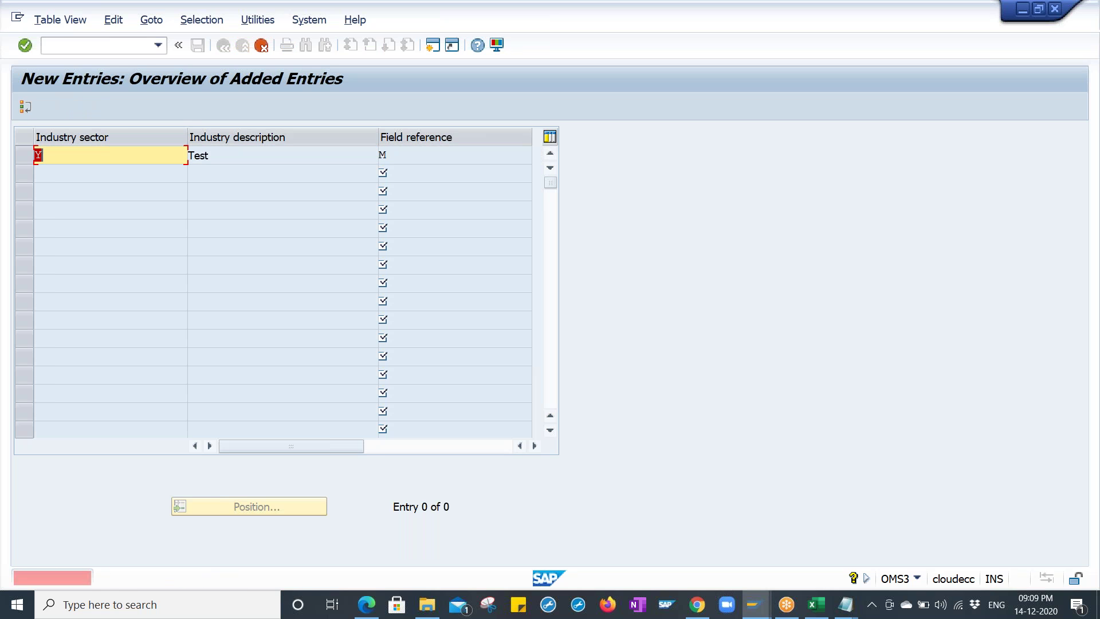
text(R)
key(Return)
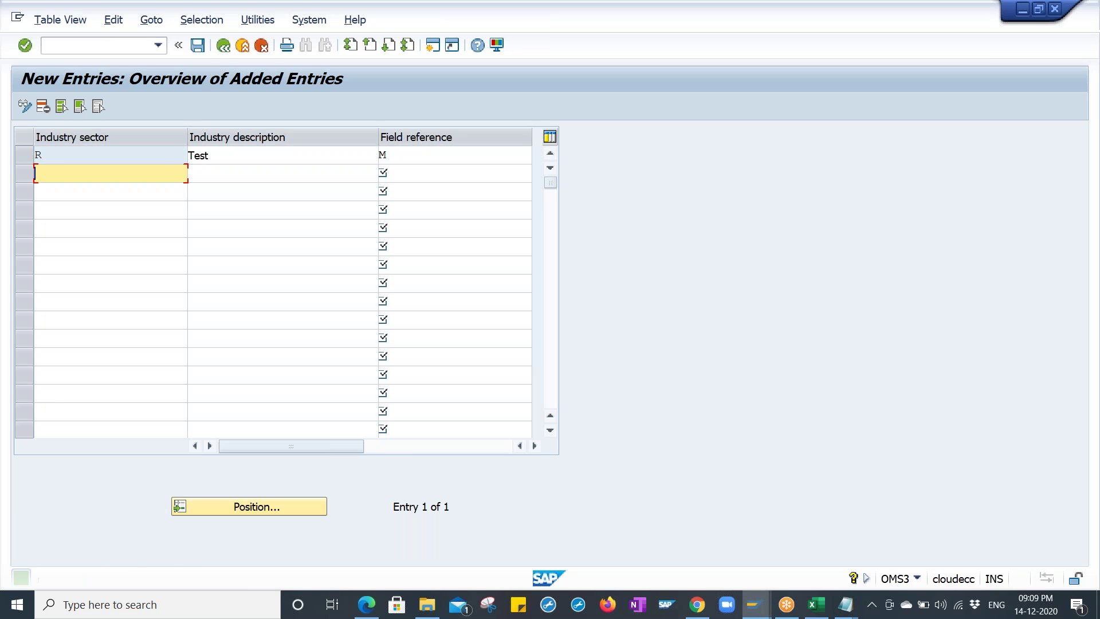
click(153, 156)
drag(99, 156, 12, 165)
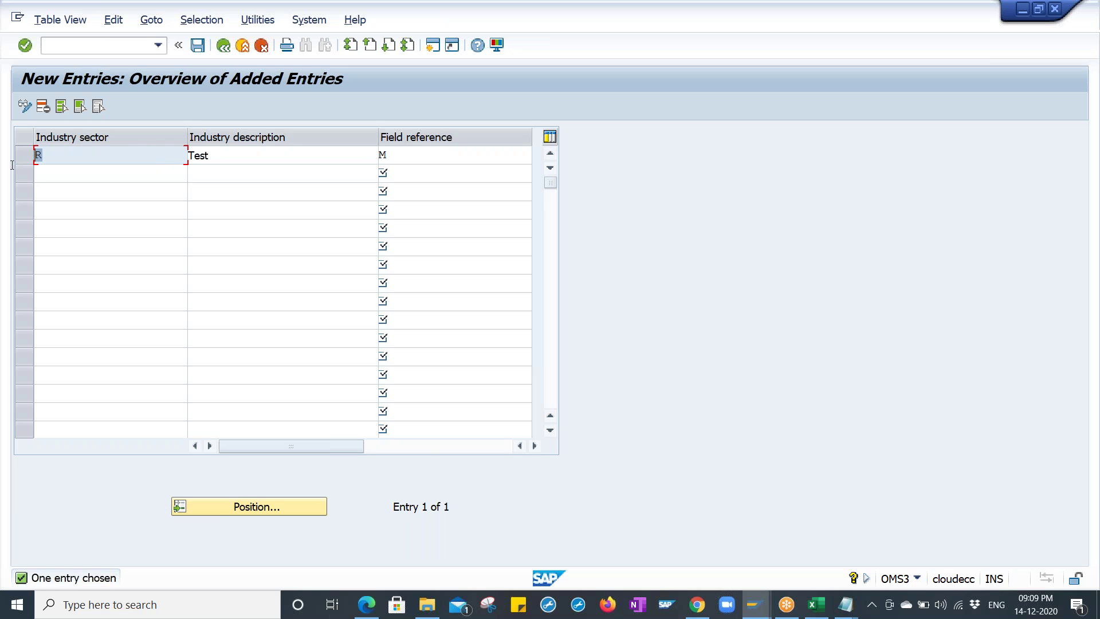
click(84, 157)
double_click(84, 157)
click(198, 46)
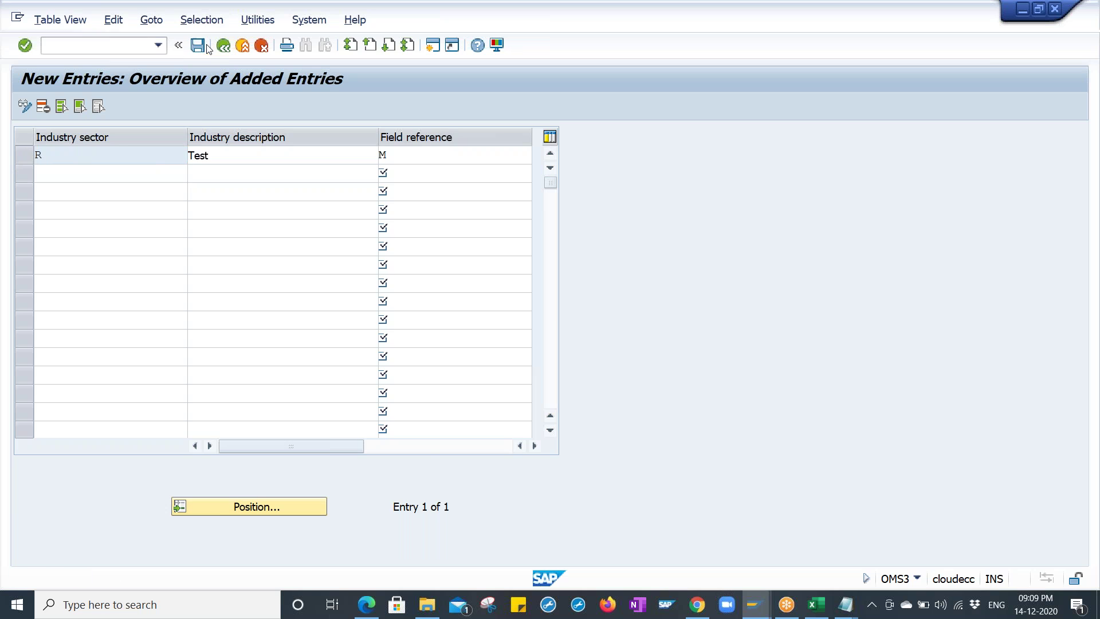
key(Return)
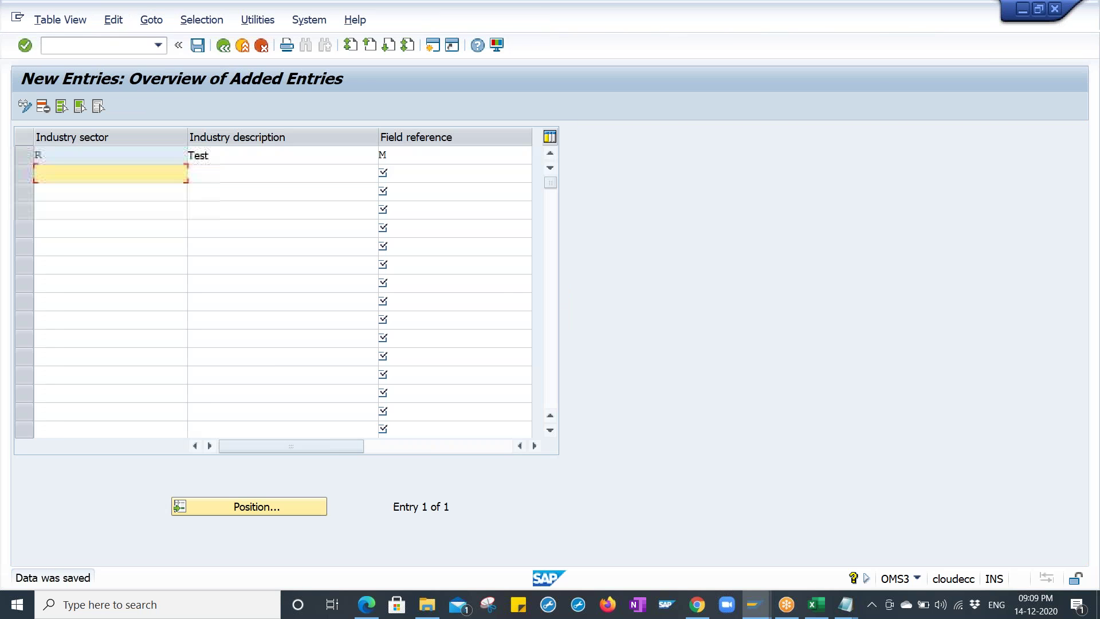
click(222, 45)
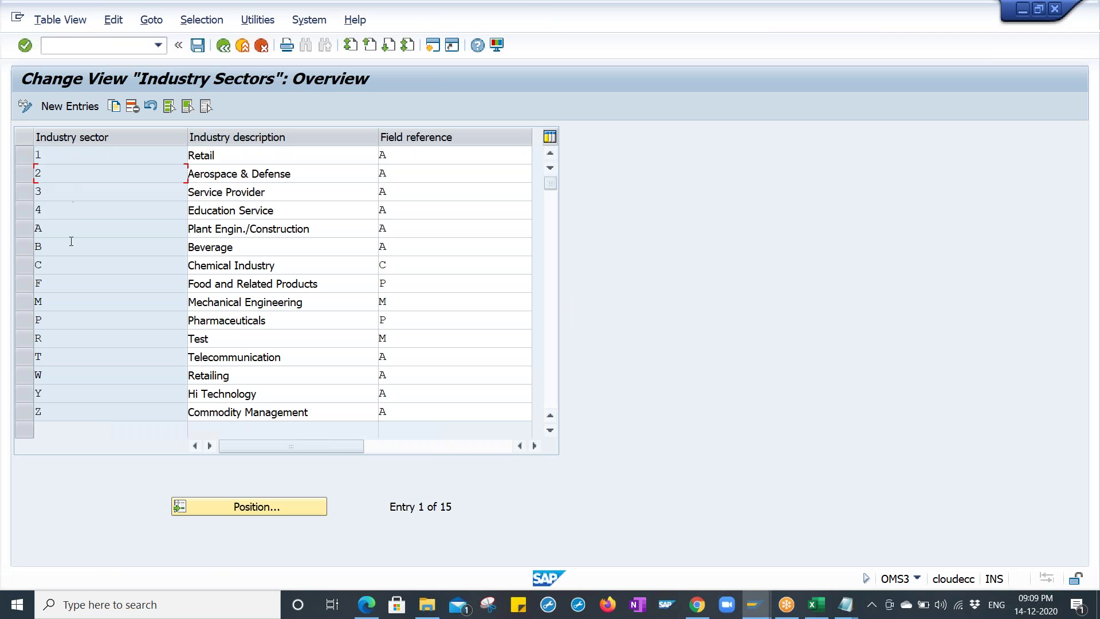
- Examine the description and field reference of the Test entry in the industry sector list
click(57, 394)
drag(378, 337, 185, 339)
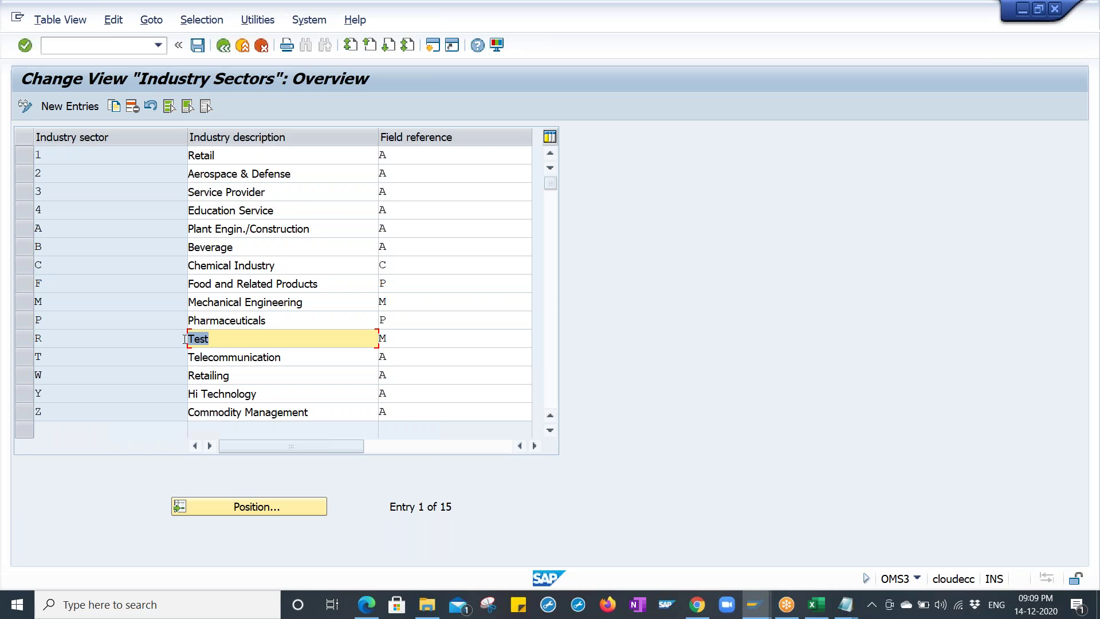
click(414, 337)
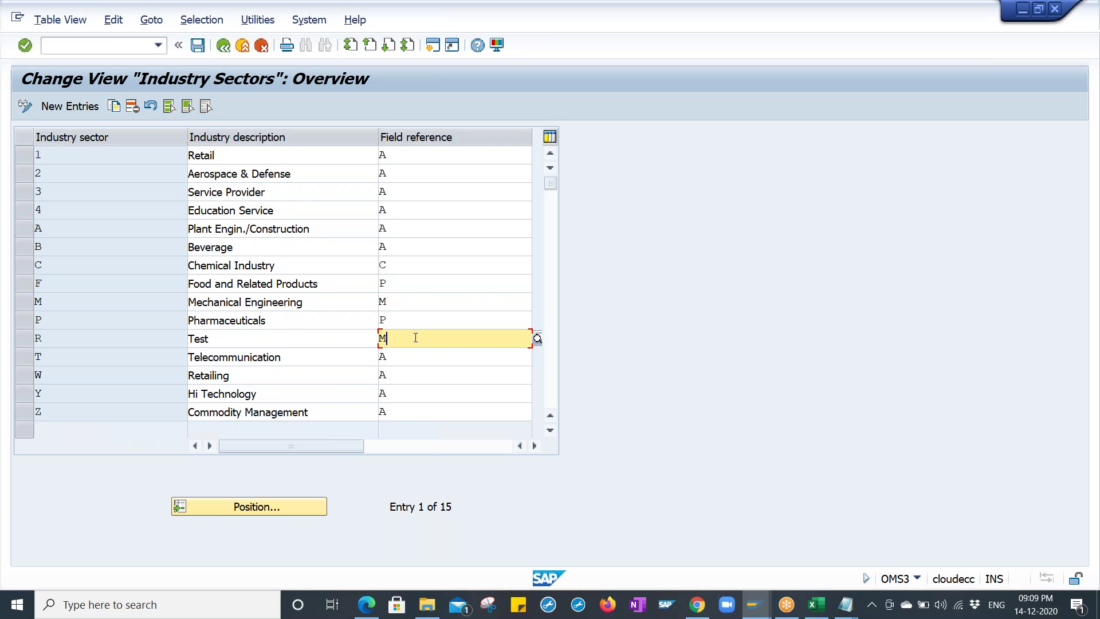
drag(416, 338, 366, 337)
click(419, 336)
drag(418, 336, 376, 339)
- Delete the Test industry sector entry and save the change
click(22, 338)
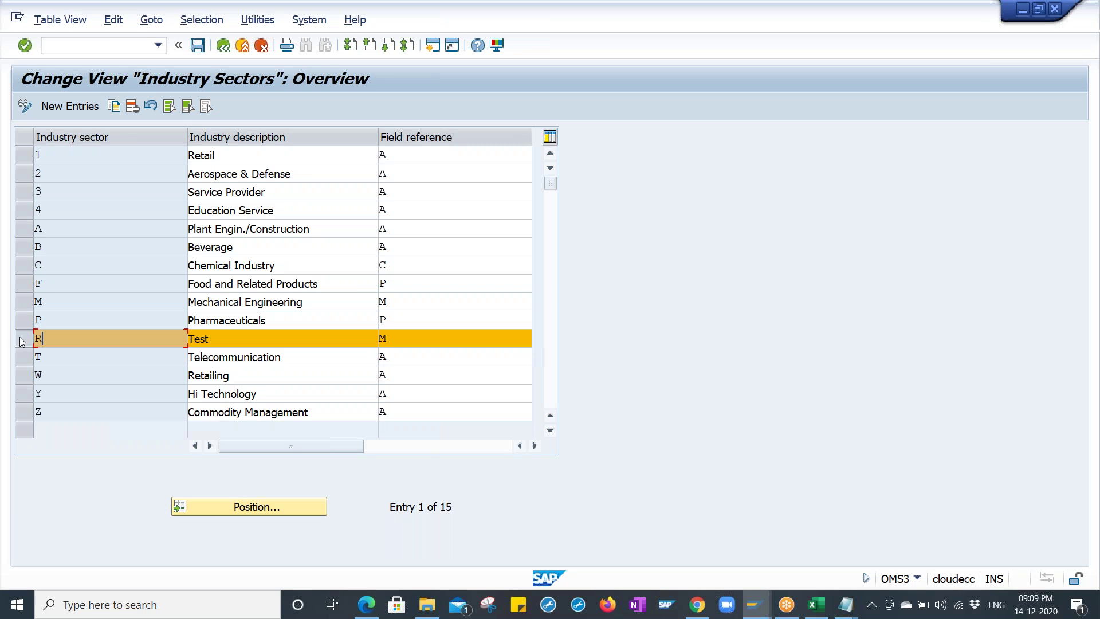
click(132, 106)
click(197, 46)
click(195, 51)
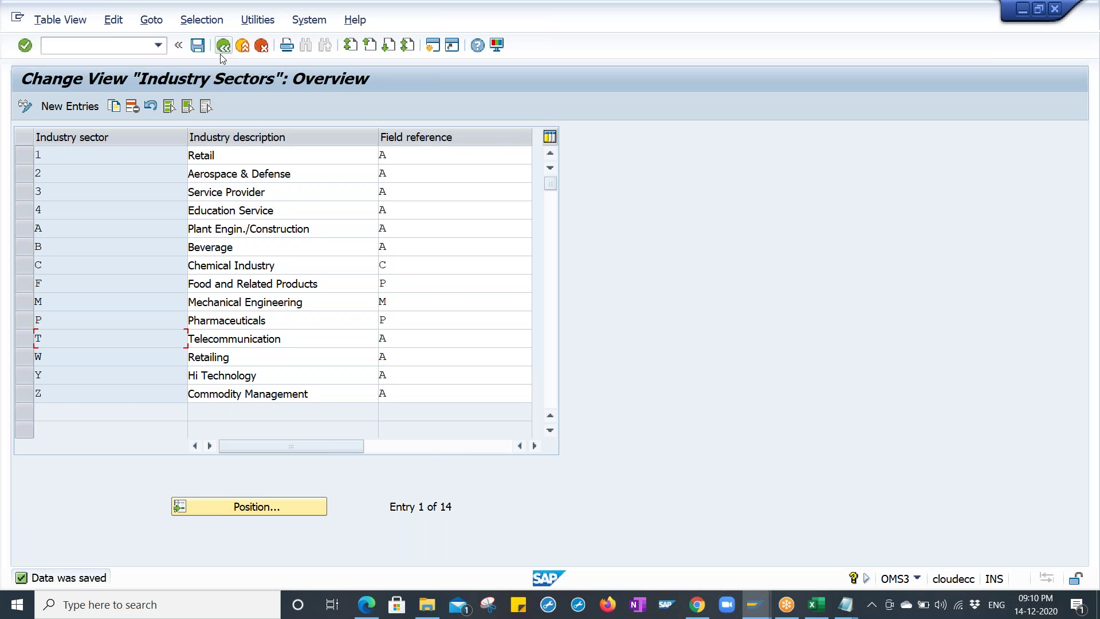
- Run transaction /NMM01 in the Industry Sectors session to open material creation
click(756, 613)
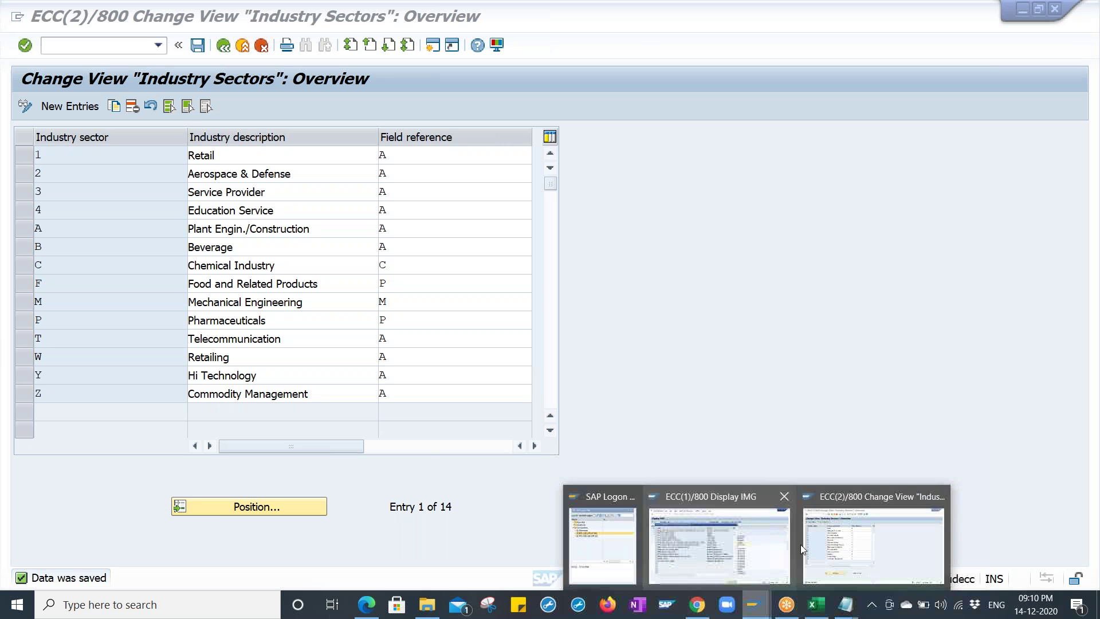
click(848, 544)
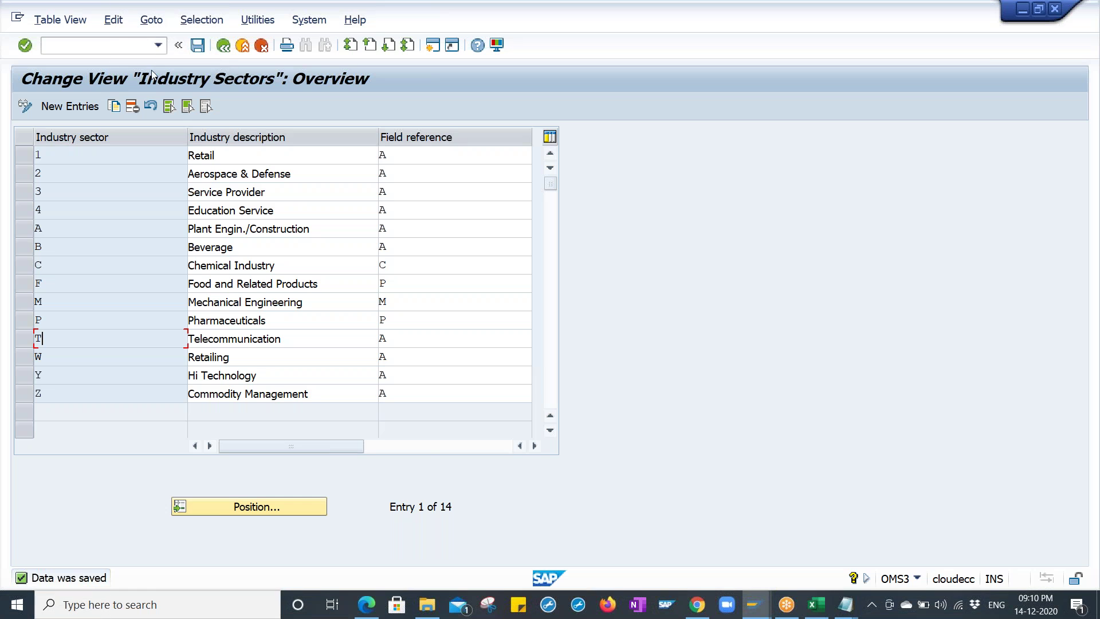
click(110, 44)
text(/NMM01)
key(Return)
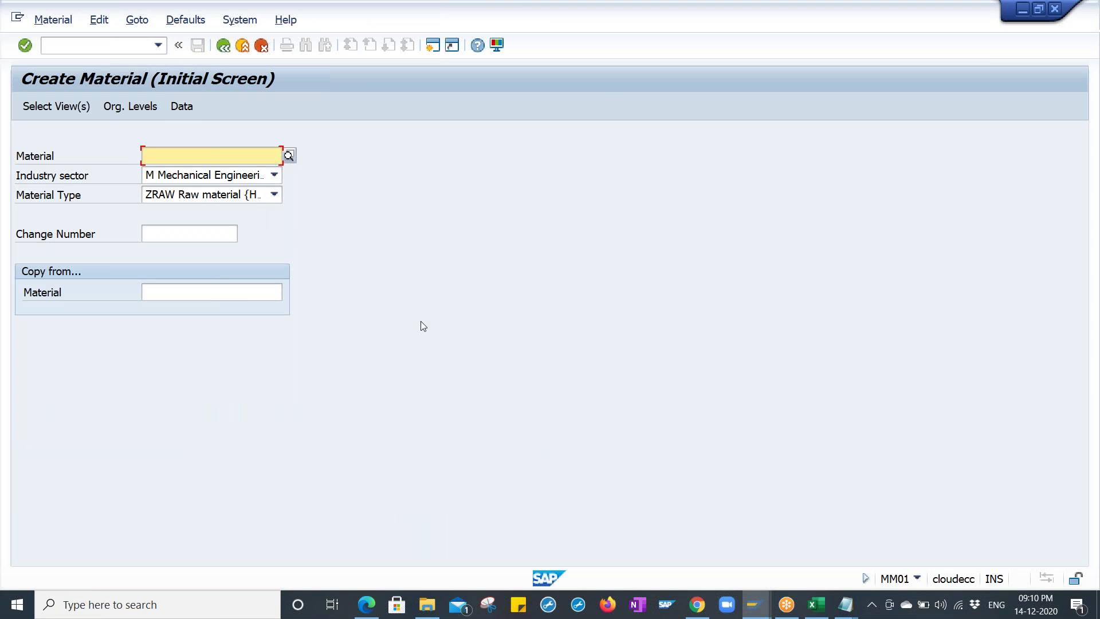
- Switch to the Display IMG session, close the search hit list and select Define Laboratories and Offices
click(755, 602)
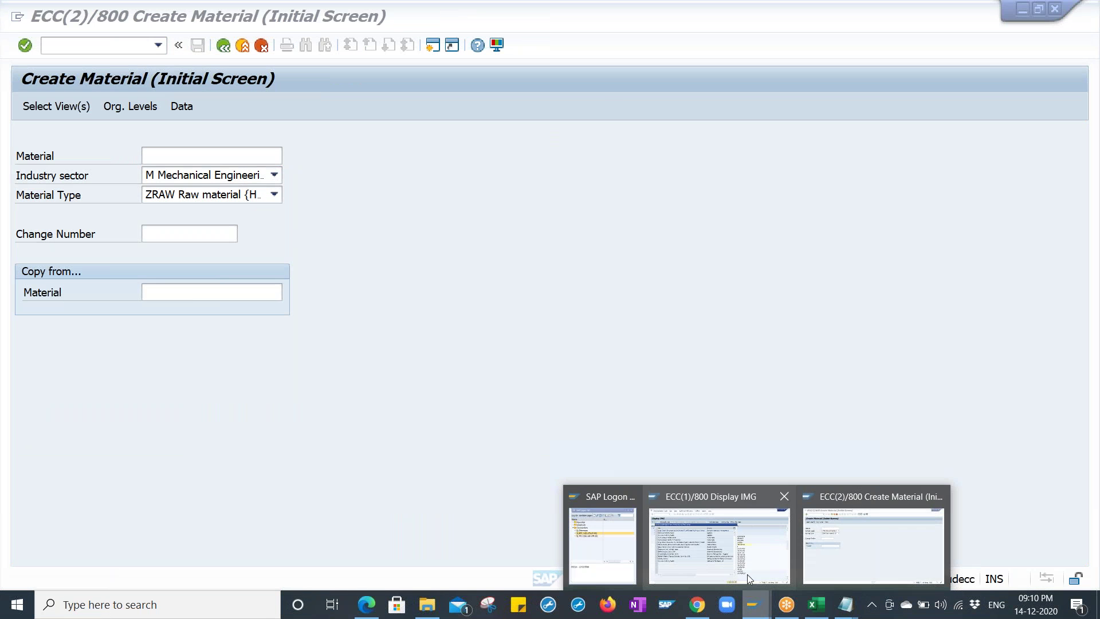
click(730, 553)
click(678, 127)
click(125, 348)
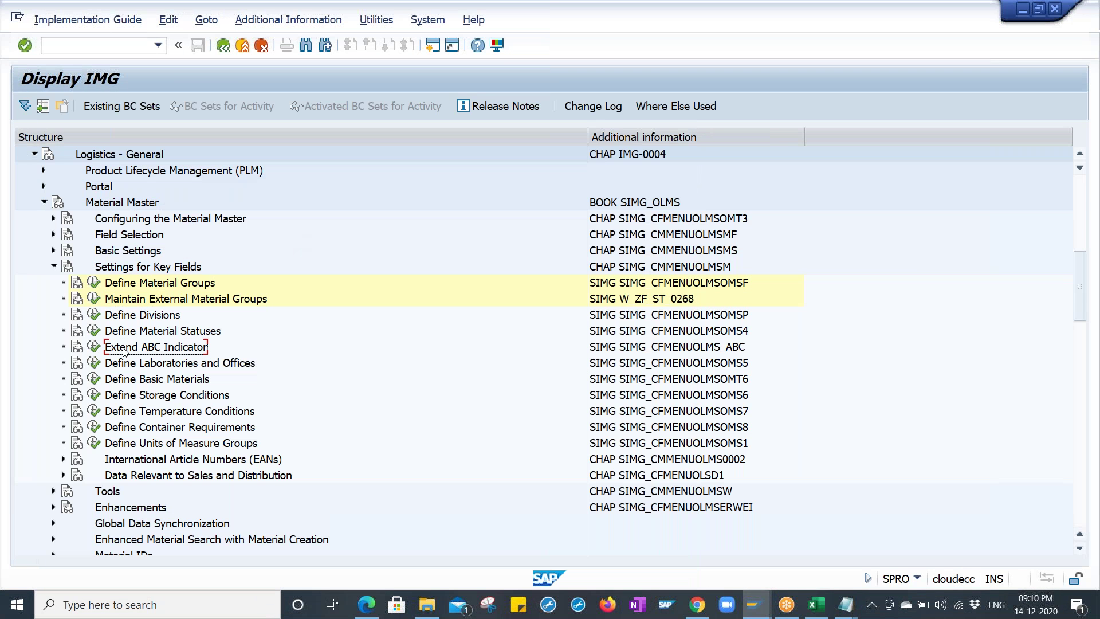
click(126, 366)
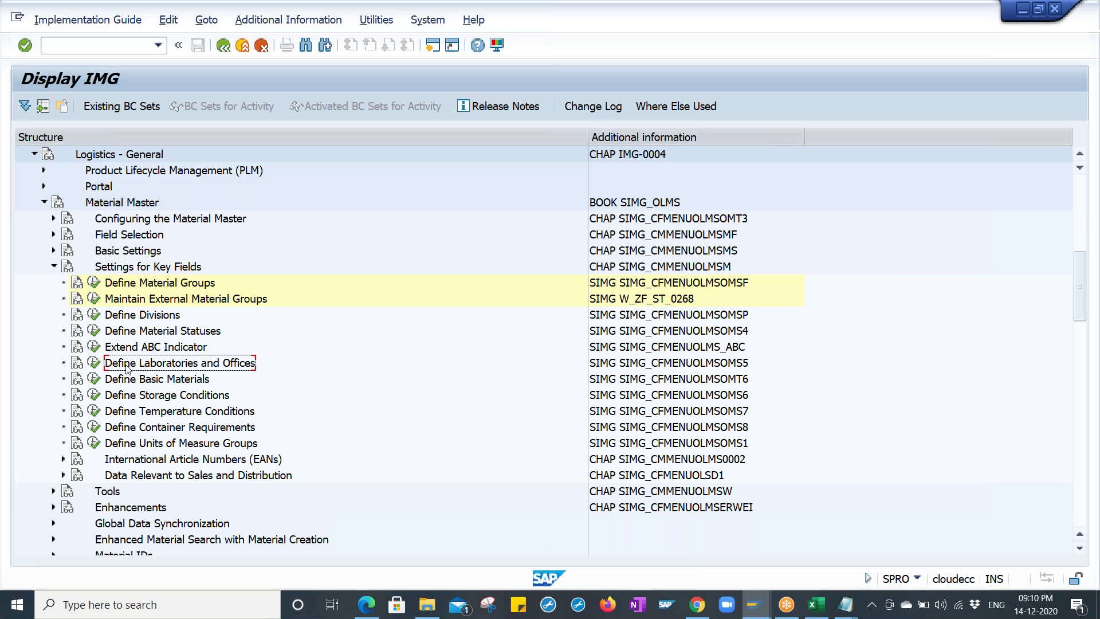
- Check the Create Material initial screen in its session and return to the Display IMG session
click(760, 608)
click(910, 511)
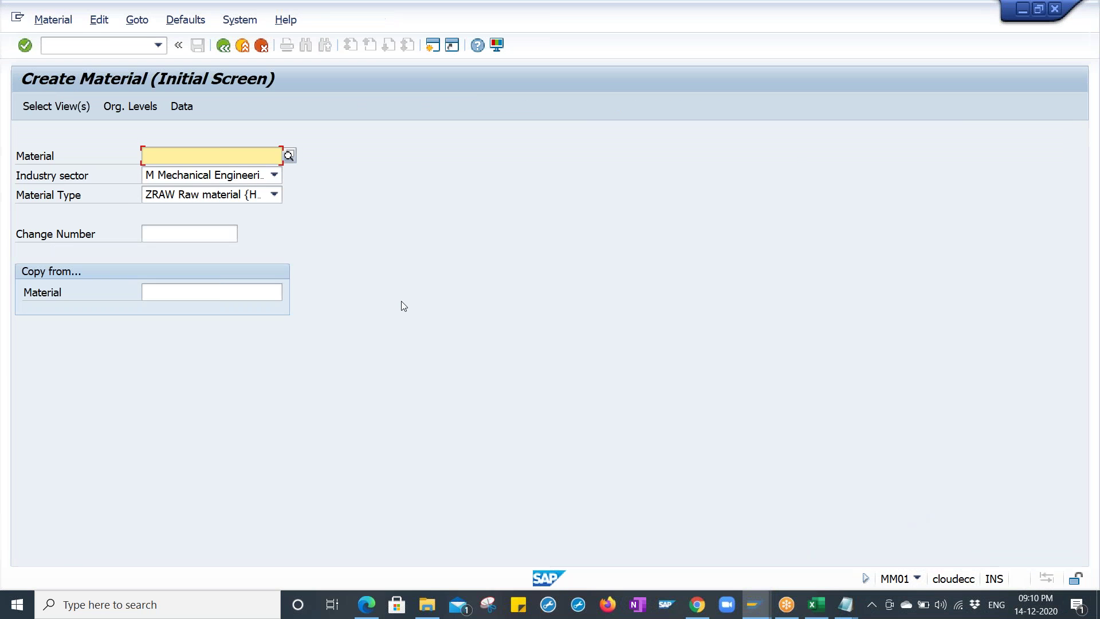
mouse_move(752, 606)
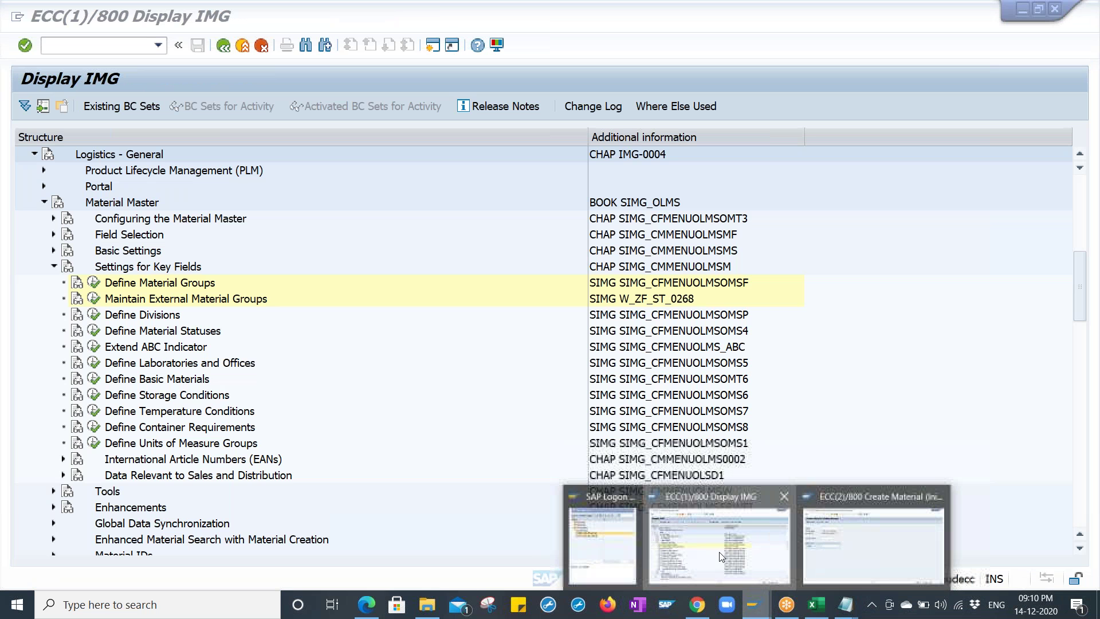
click(718, 533)
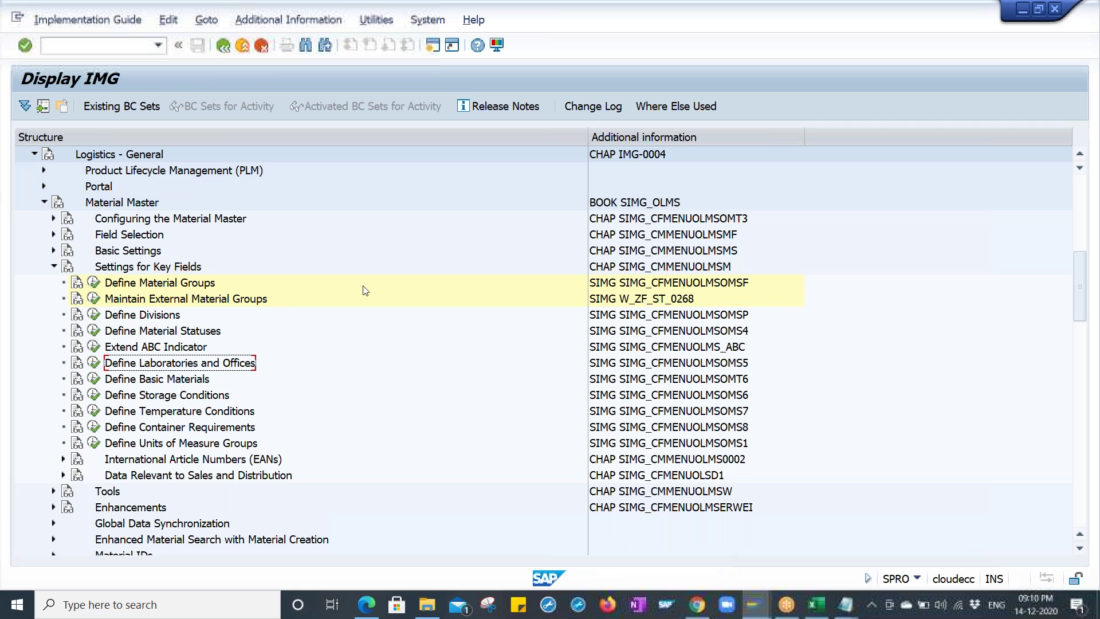
- Collapse Settings for Key Fields, expand Basic Settings and open the Define Output Format of Material Numbers activity
click(53, 266)
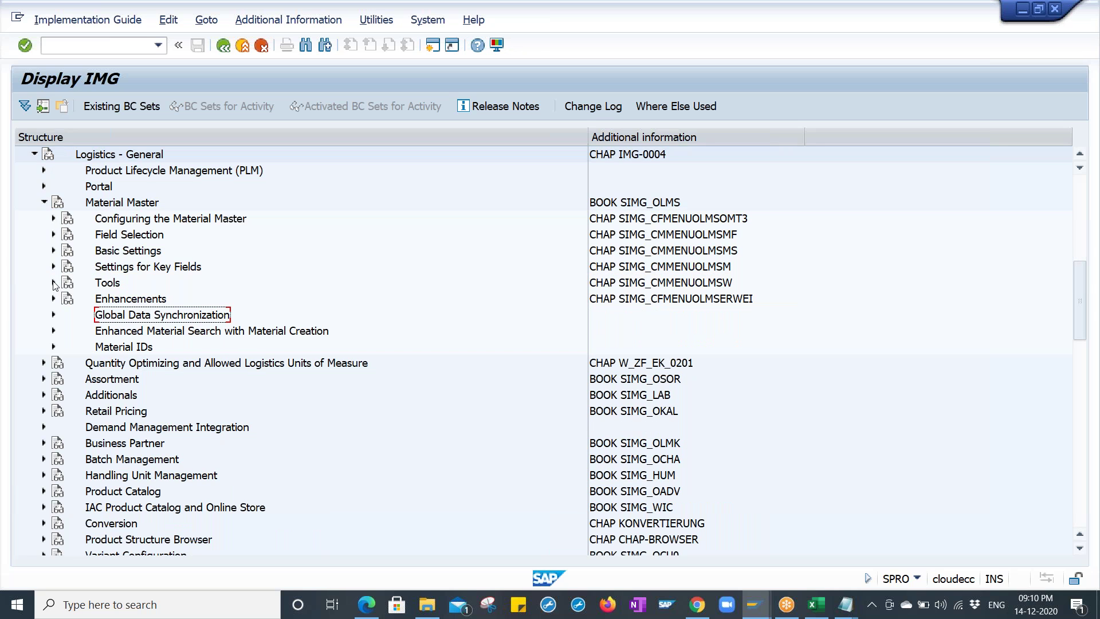
click(54, 251)
click(142, 268)
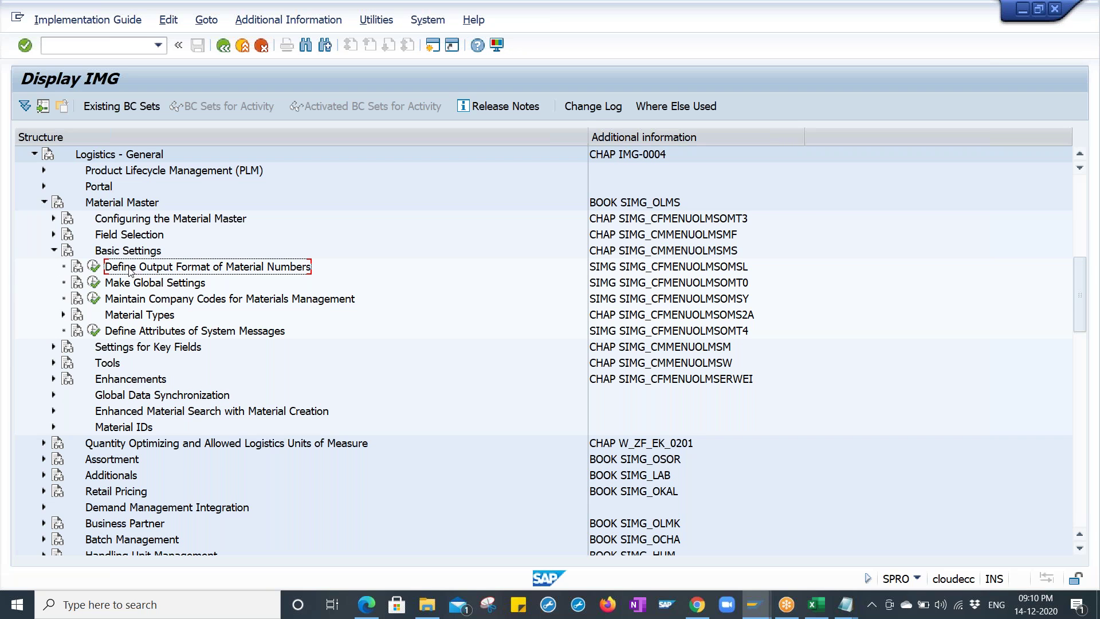
click(95, 267)
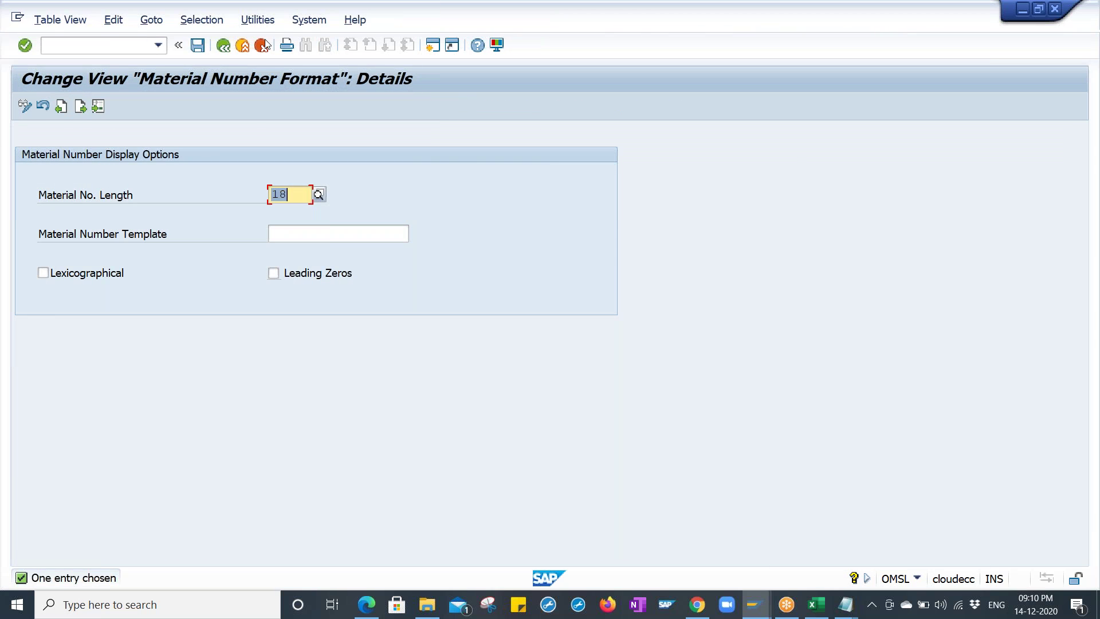
- Return to Display IMG and reopen Define Output Format of Material Numbers to examine the Material No. Length field
click(225, 46)
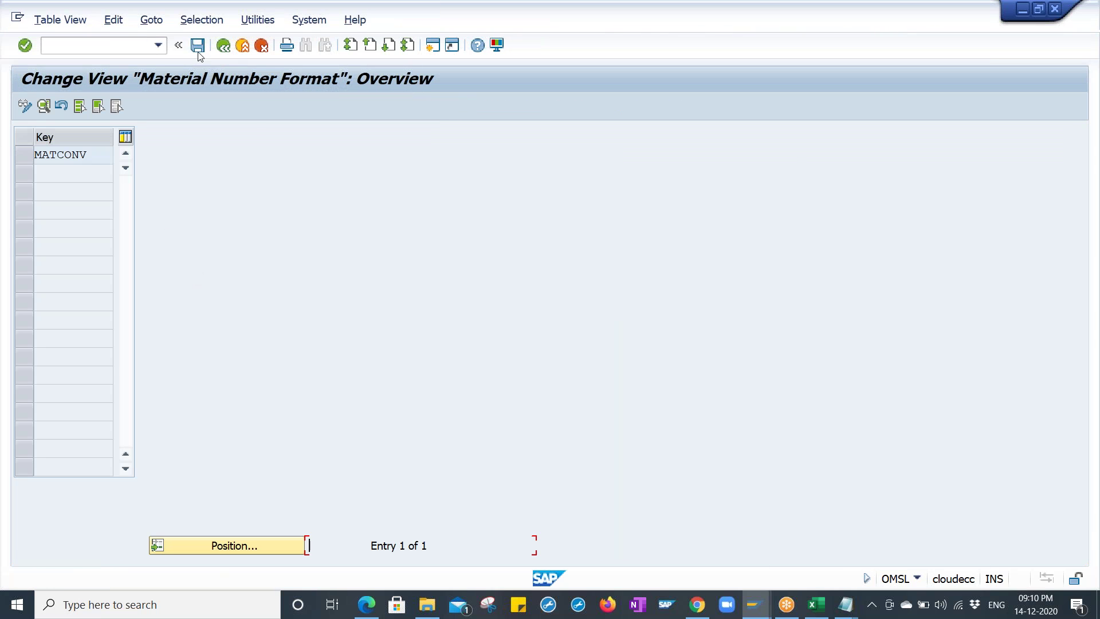
click(223, 46)
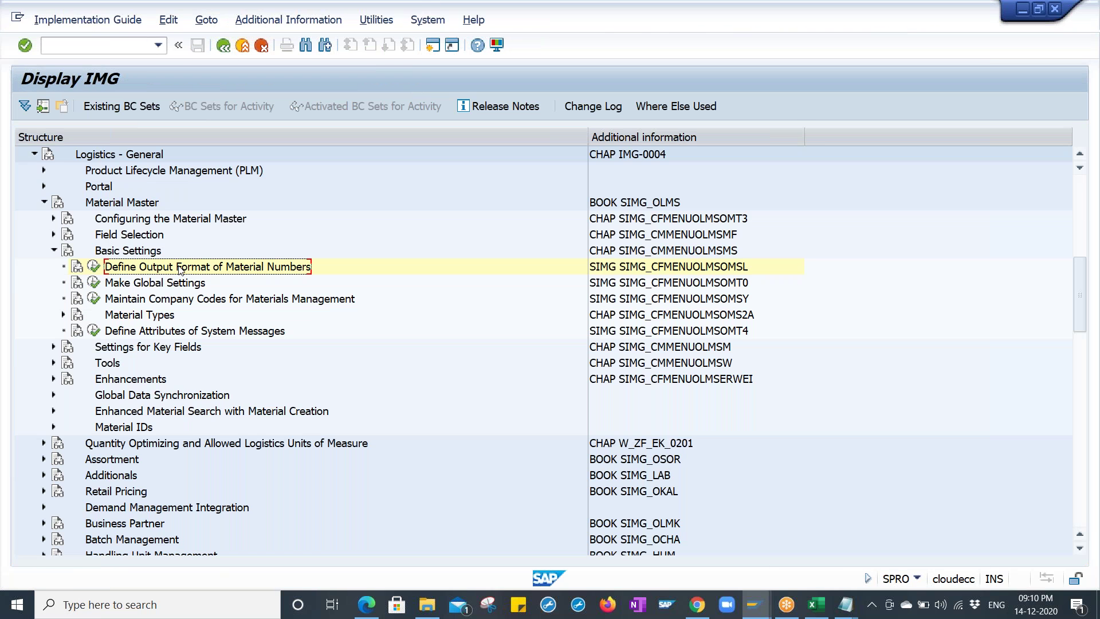
click(93, 266)
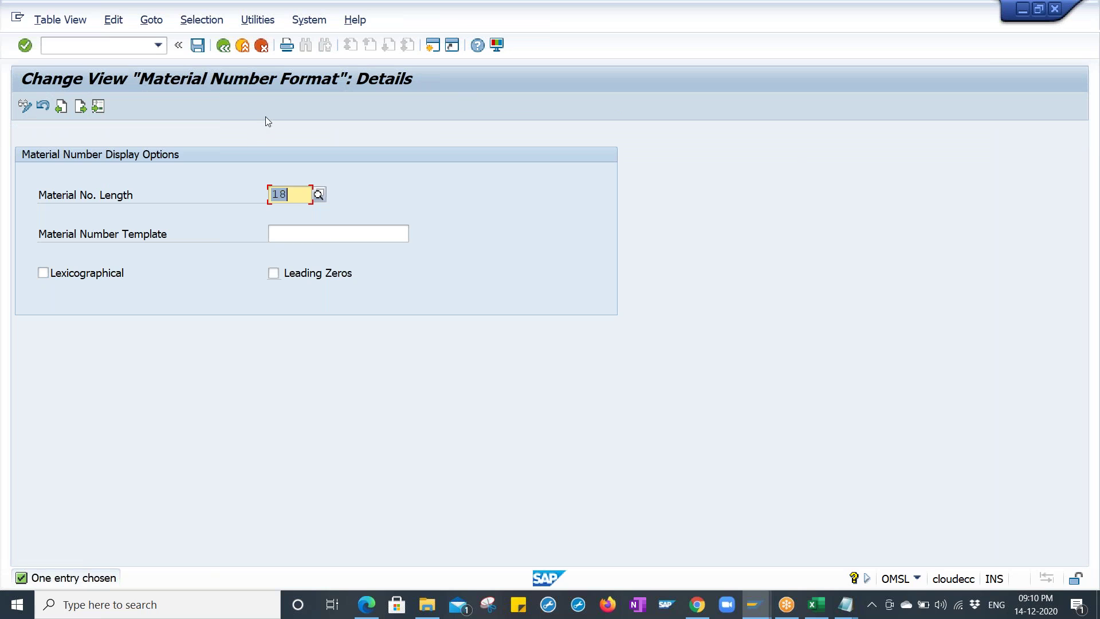
click(301, 192)
- In the untitled Notepad file, replace the notes below the heading with "Material Number Length - ECC 18" and, on a second line, "S4 HANA - 40"
click(845, 604)
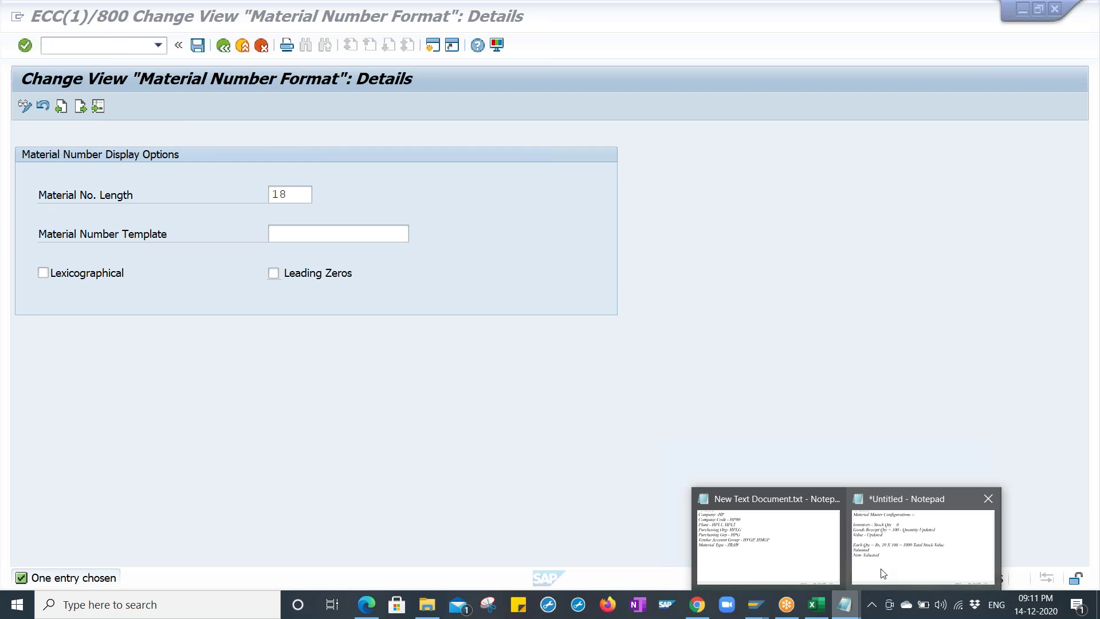
click(883, 573)
drag(311, 395, 6, 131)
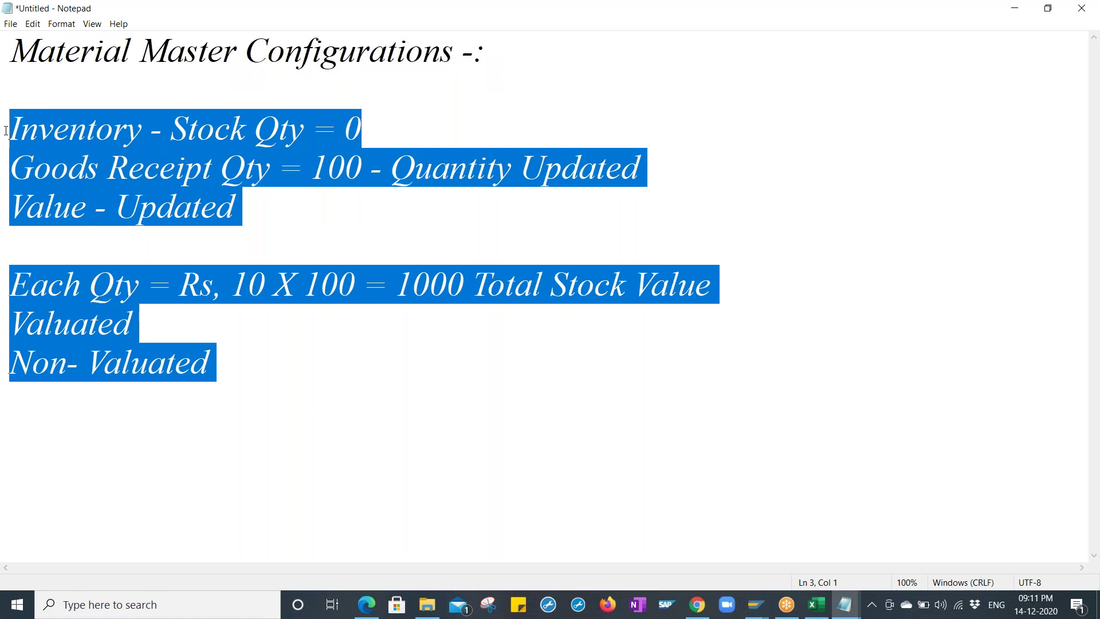
key(BackSpace)
text(Material Number Length - )
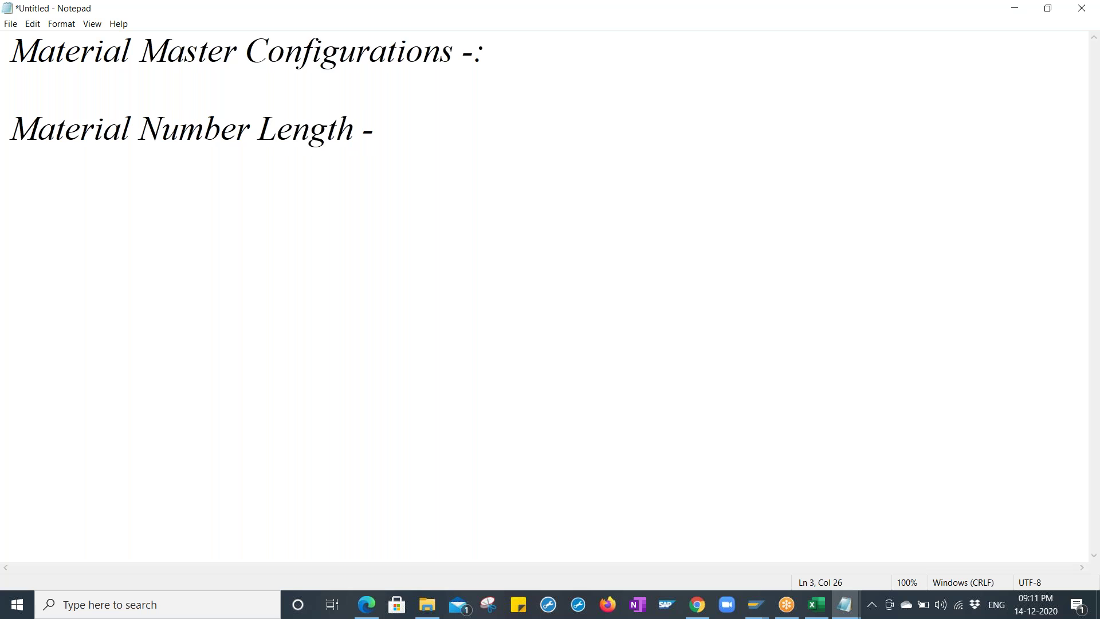
text(ECC )
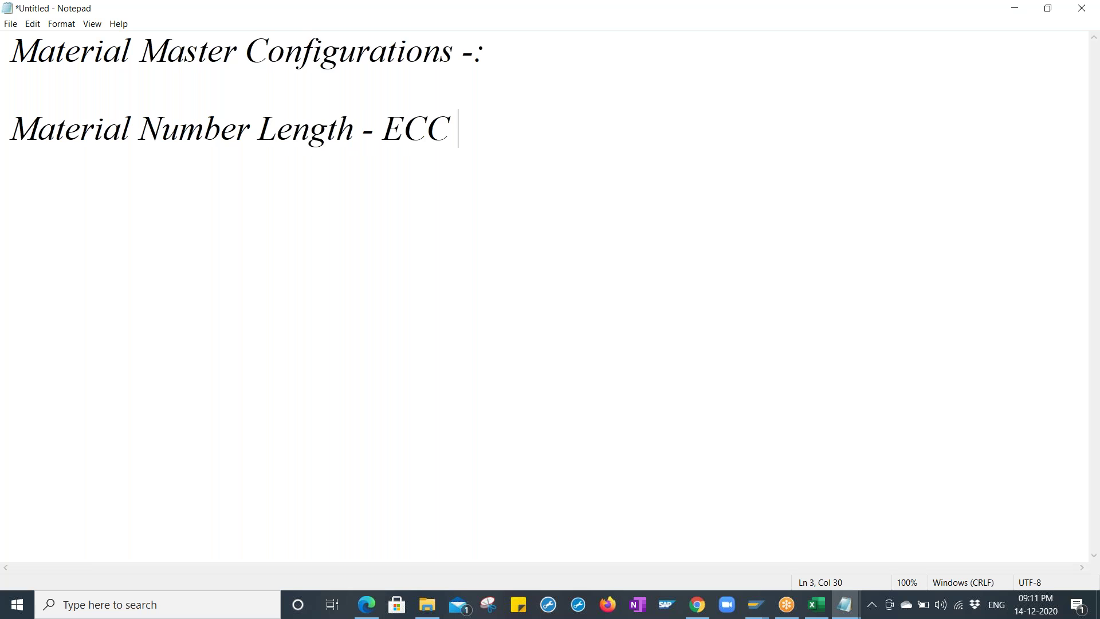
text(=)
key(BackSpace)
text(18)
key(Return)
text(S4 HANA )
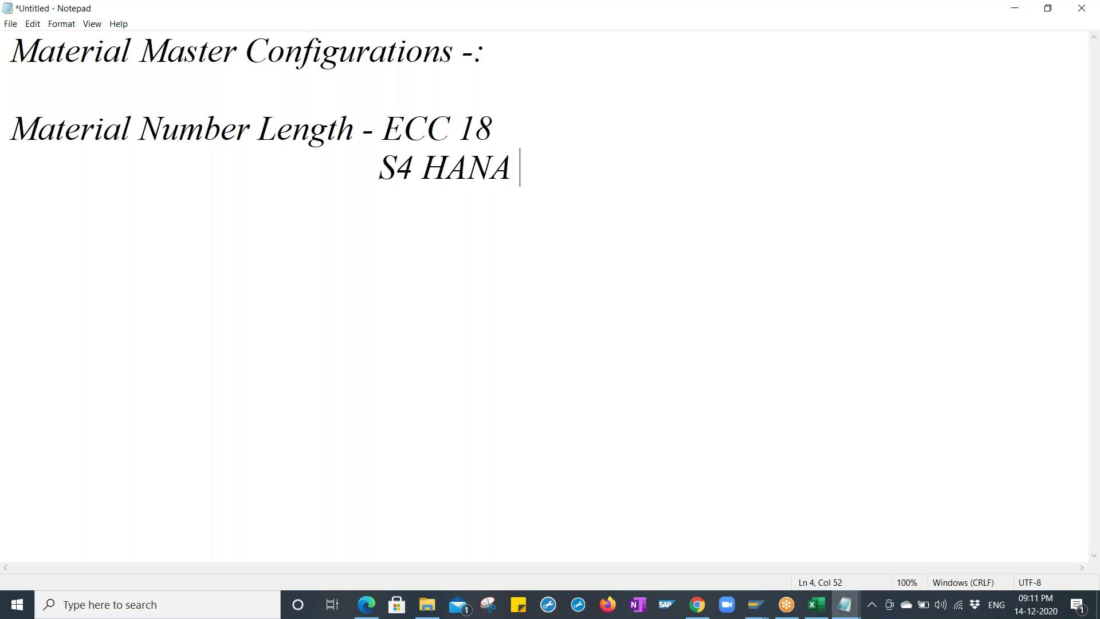
text(- 40)
- Highlight the S4 HANA and ECC length entries one after the other and add an empty line below them
key(shift+Left)
key(shift+Left)
key(shift+Left)
key(shift+Left)
key(shift+Left)
key(shift+Left)
key(shift+Left)
key(shift+Left)
key(shift+Left)
key(shift+Left)
key(shift+Left)
key(shift+Left)
key(shift+Left)
key(shift+Left)
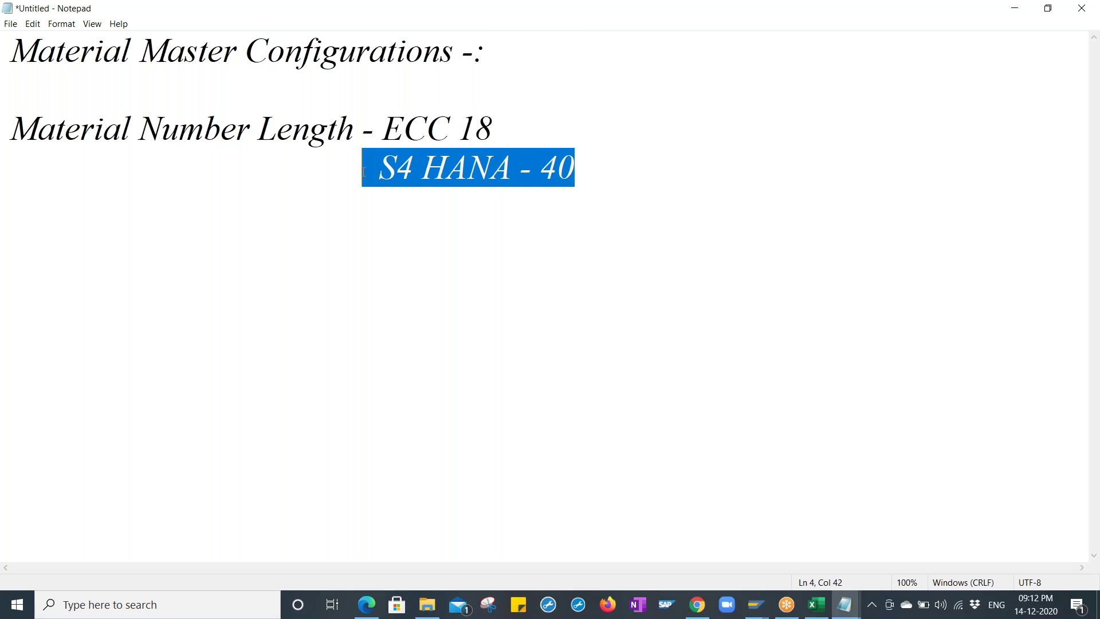
drag(514, 127, 390, 128)
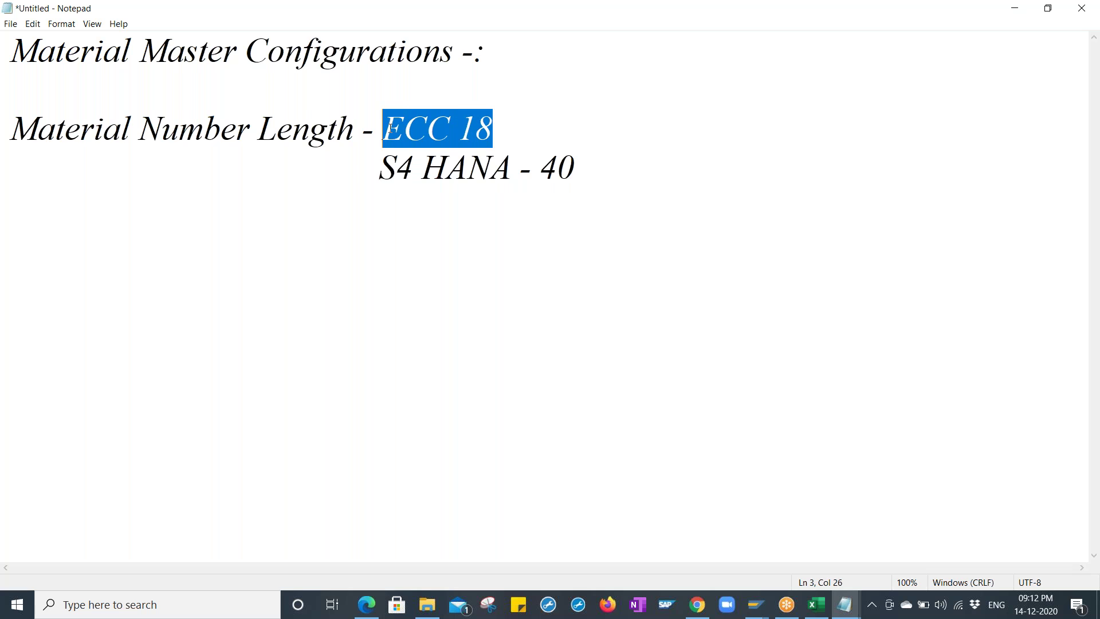
click(663, 167)
key(Return)
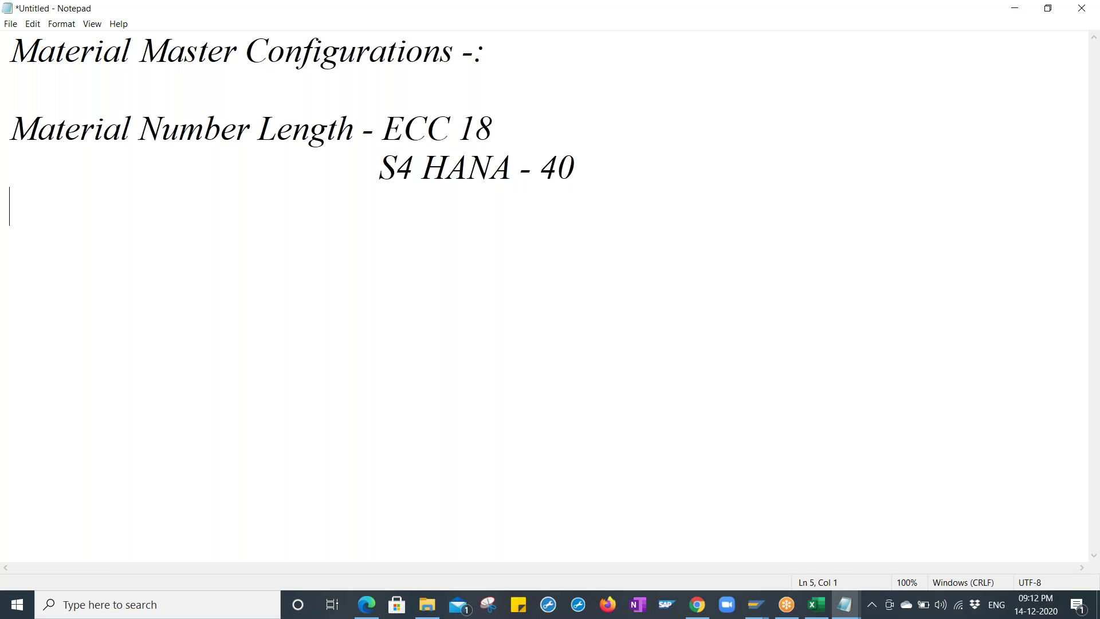
- Switch back to the SAP material number format details, exit to Display IMG and collapse Basic Settings
click(762, 616)
click(719, 541)
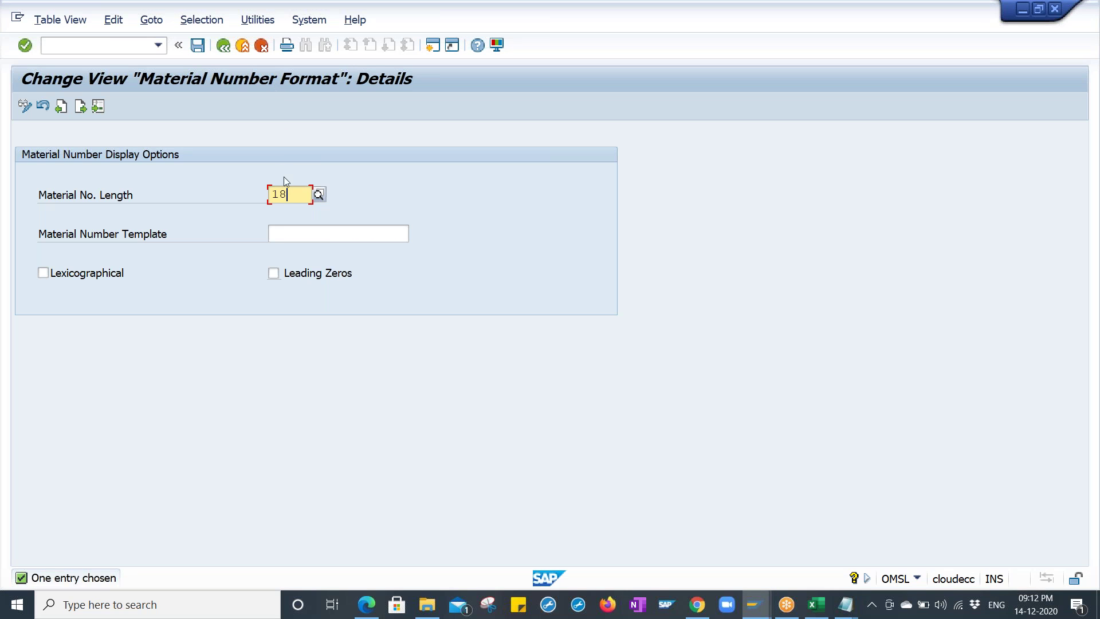
click(223, 46)
click(223, 46)
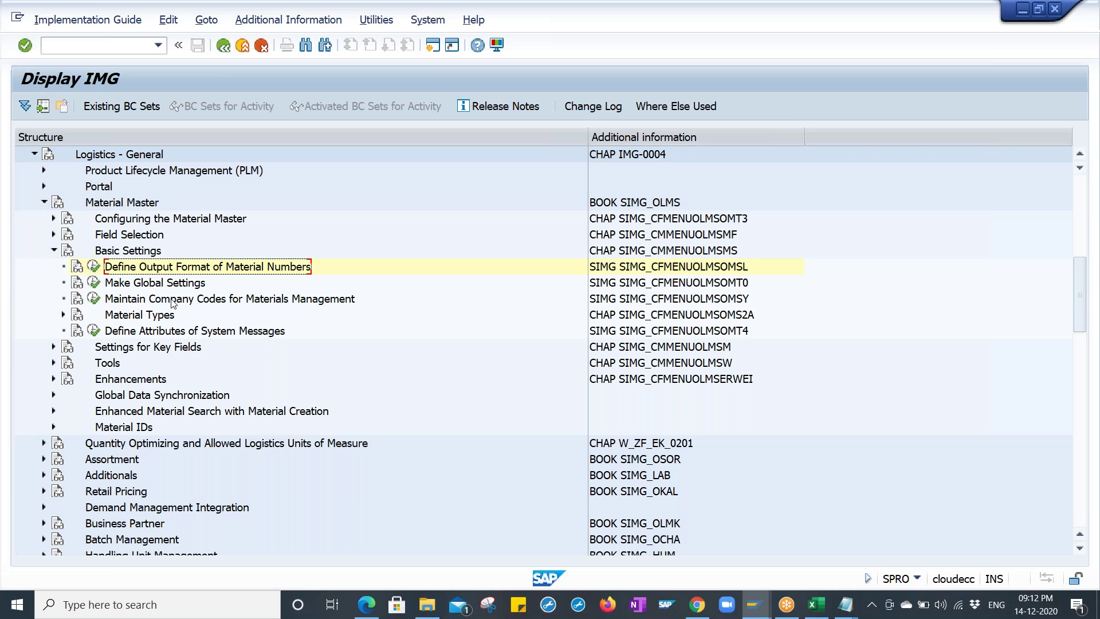
click(53, 251)
- Switch to the Create Material session and leave the transaction for the SAP Easy Access screen
mouse_move(756, 604)
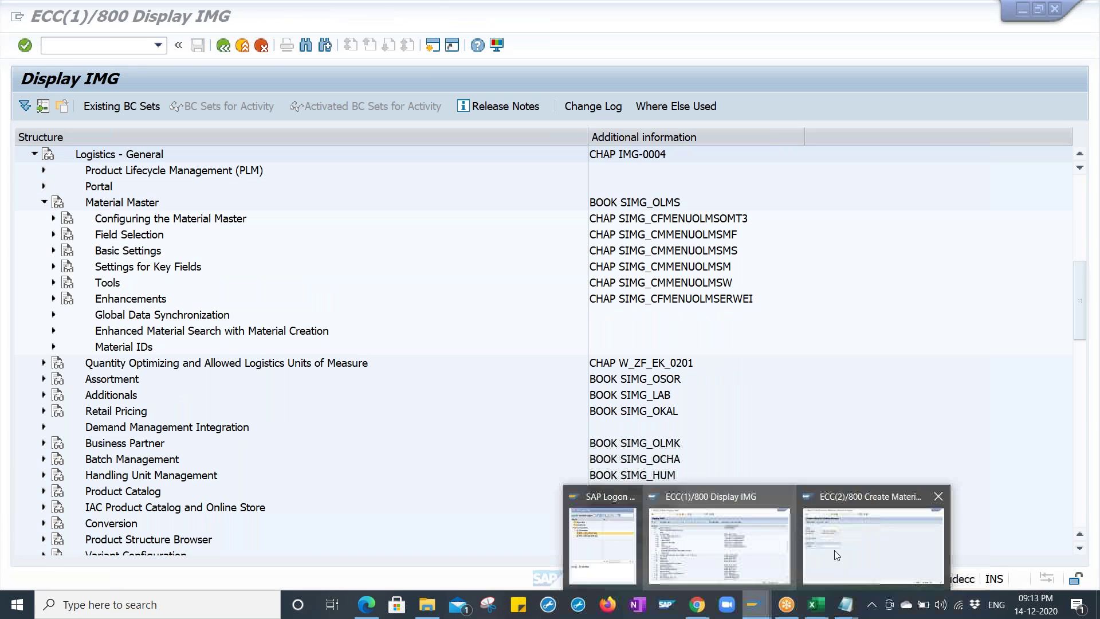
click(873, 541)
click(222, 45)
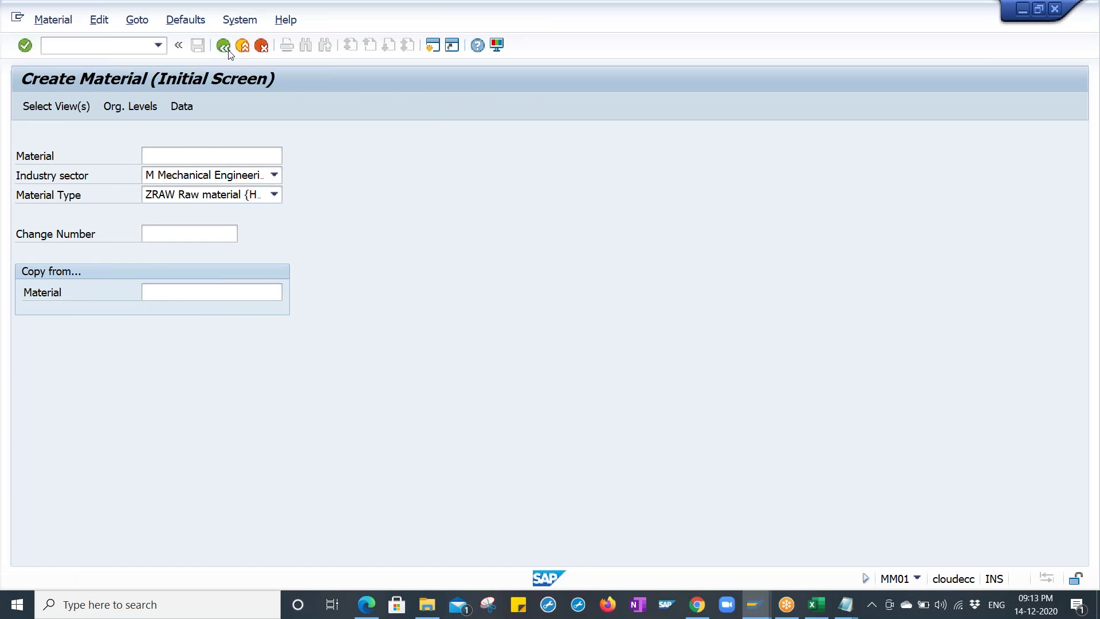
click(108, 45)
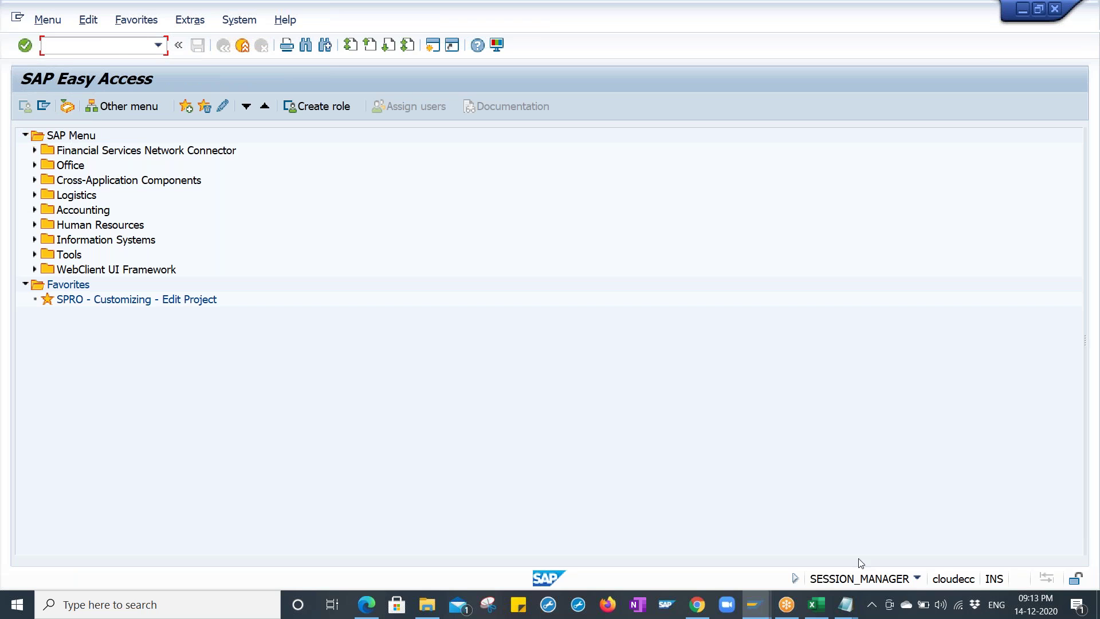
- In the untitled Notepad file, delete the material number length notes and shorten the heading to "Material Master -:"
click(846, 604)
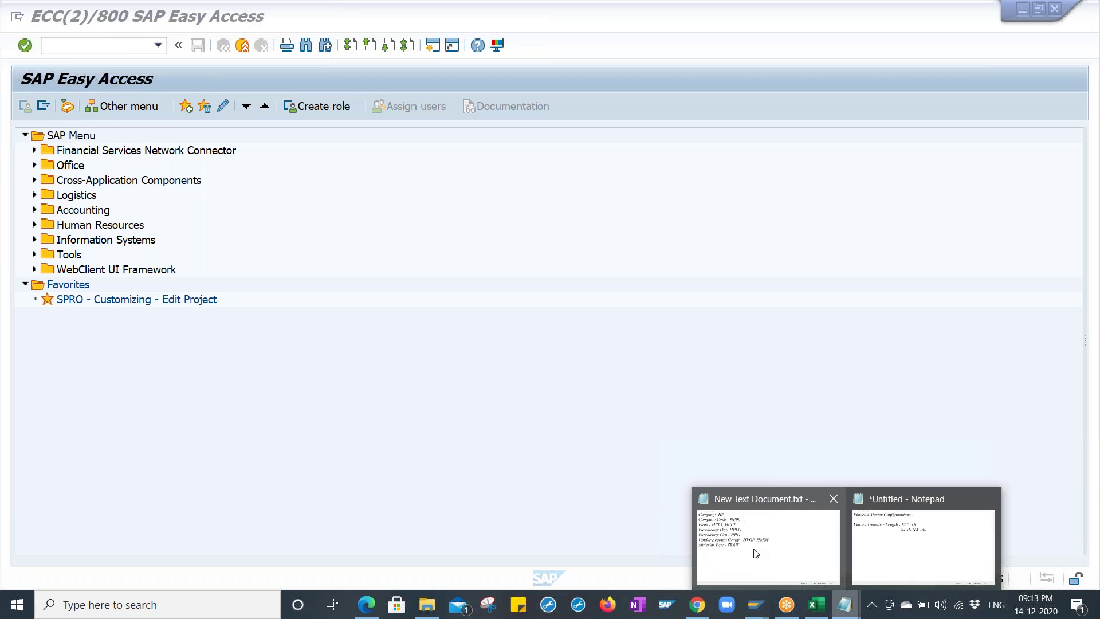
click(879, 554)
drag(628, 150, 8, 123)
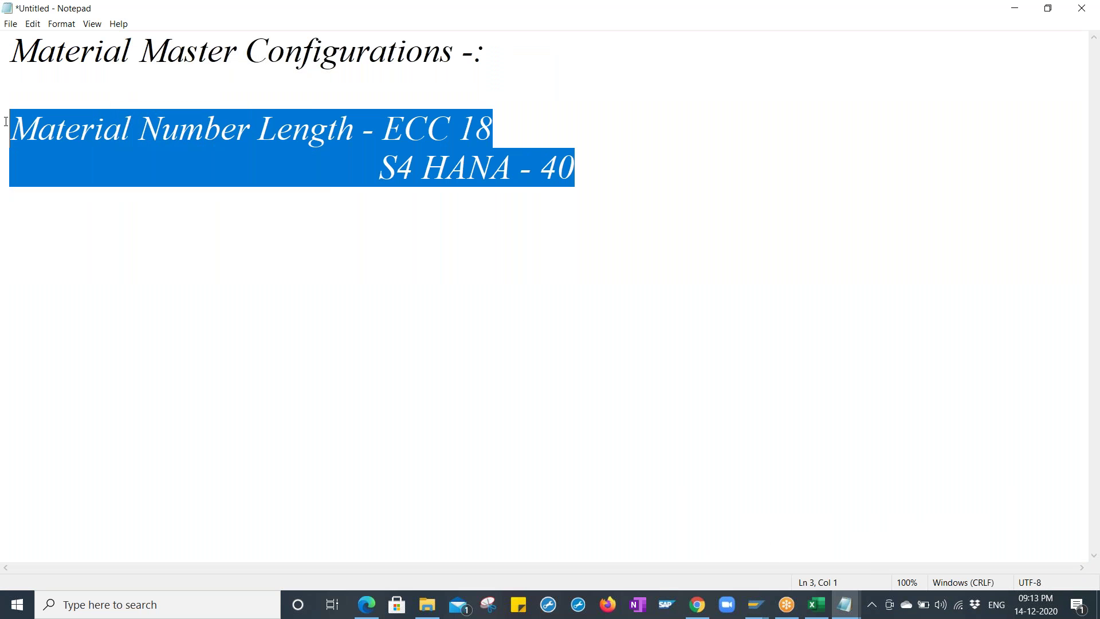
key(BackSpace)
key(BackSpace)
key(BackSpace)
key(BackSpace)
key(BackSpace)
key(BackSpace)
key(BackSpace)
key(BackSpace)
key(BackSpace)
key(BackSpace)
key(BackSpace)
key(BackSpace)
key(BackSpace)
key(BackSpace)
key(BackSpace)
key(BackSpace)
key(BackSpace)
key(BackSpace)
key(BackSpace)
key(BackSpace)
key(BackSpace)
text(-:)
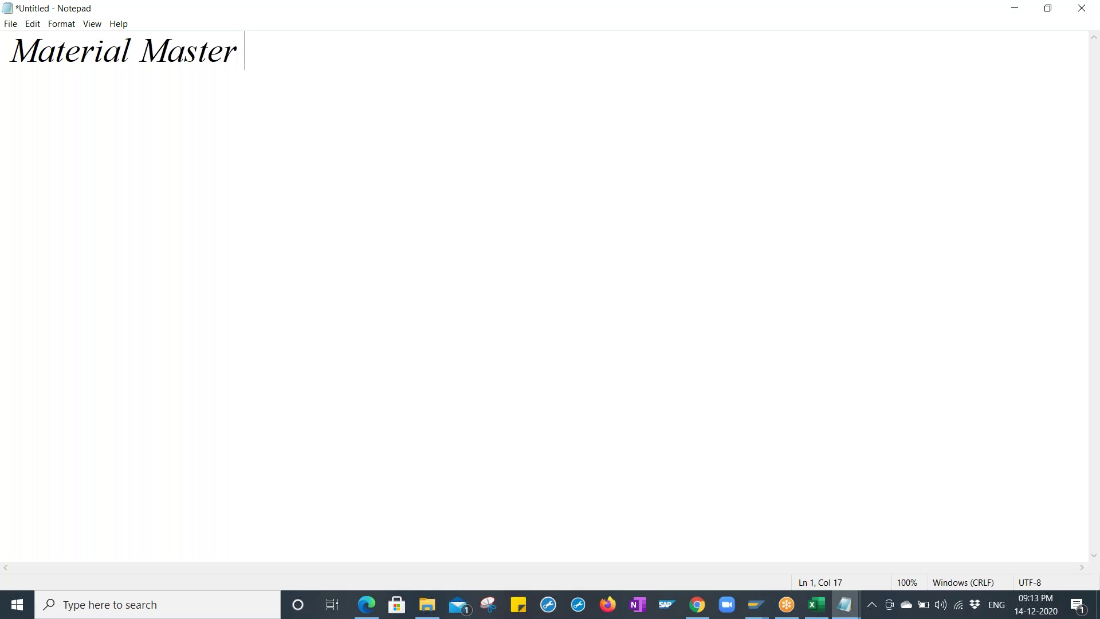
- Add the line "CREATE MATERIAL MASTER - MM01" below the heading, separated by an empty line
key(Return)
key(Return)
text(Crate)
key(BackSpace)
key(BackSpace)
key(BackSpace)
key(BackSpace)
key(BackSpace)
text(CRE)
text(TE )
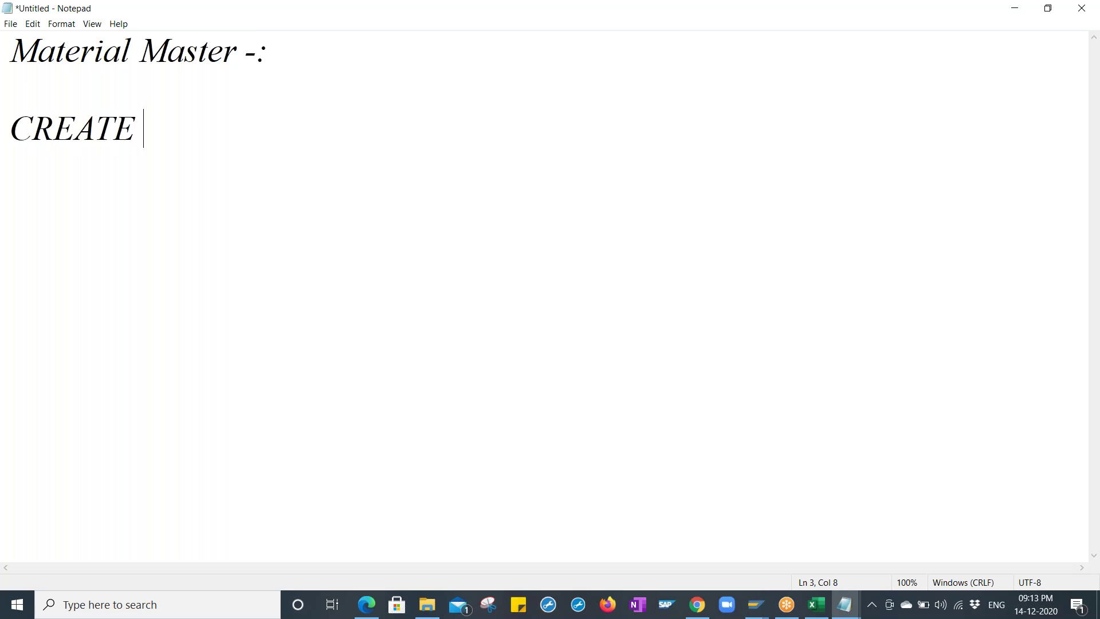
text(MATERIAL MASTER)
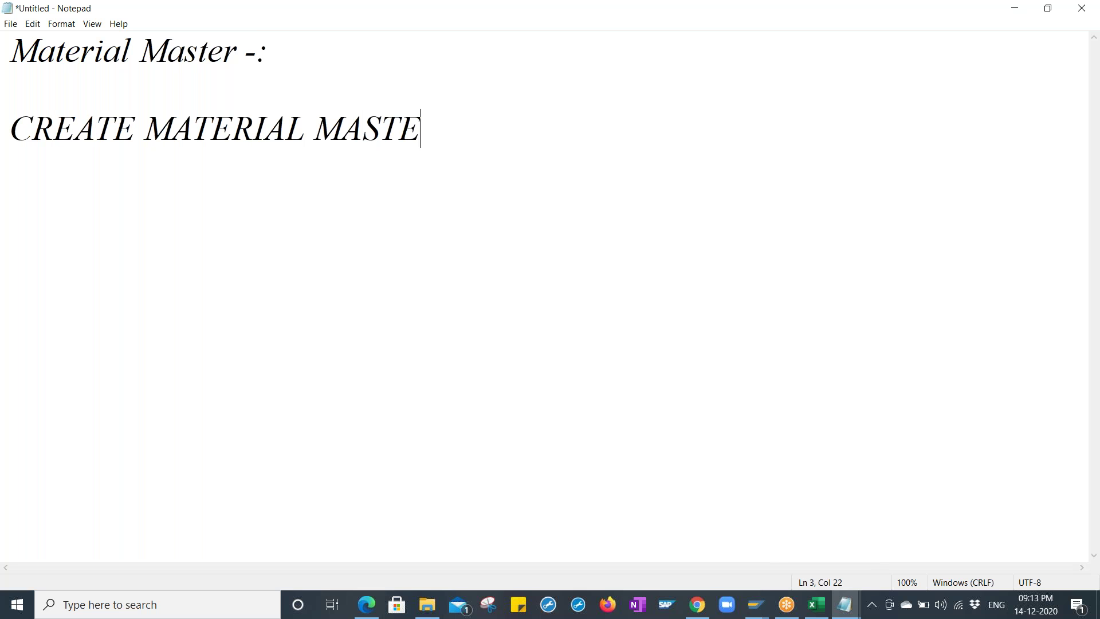
text( - MM01 )
text(CHNAG)
key(BackSpace)
key(BackSpace)
key(BackSpace)
key(BackSpace)
key(BackSpace)
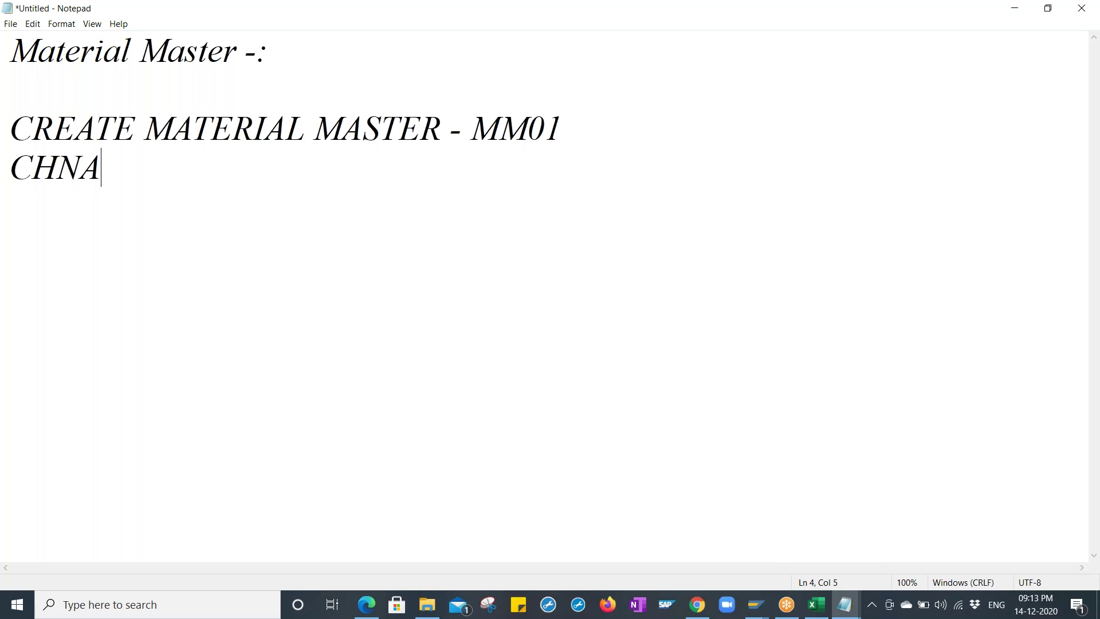
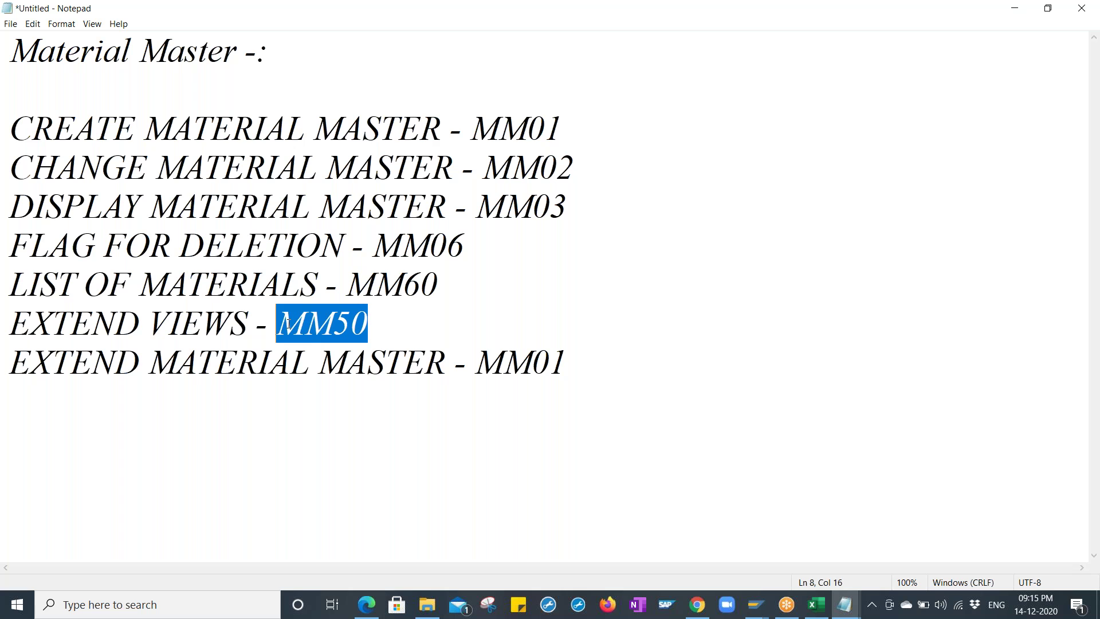
- Add the line "EXTEND STORAGE LOCTAION - MMSC" at the end of the transaction list
drag(365, 319, 285, 327)
click(610, 362)
key(Return)
key(Return)
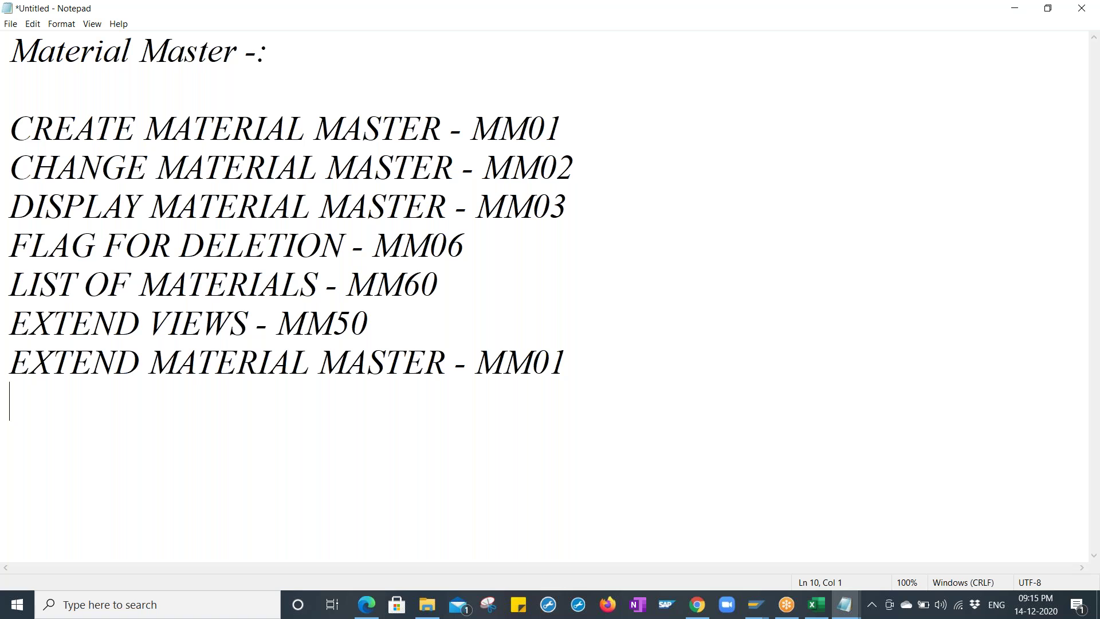
text(EXTEDN)
key(BackSpace)
key(BackSpace)
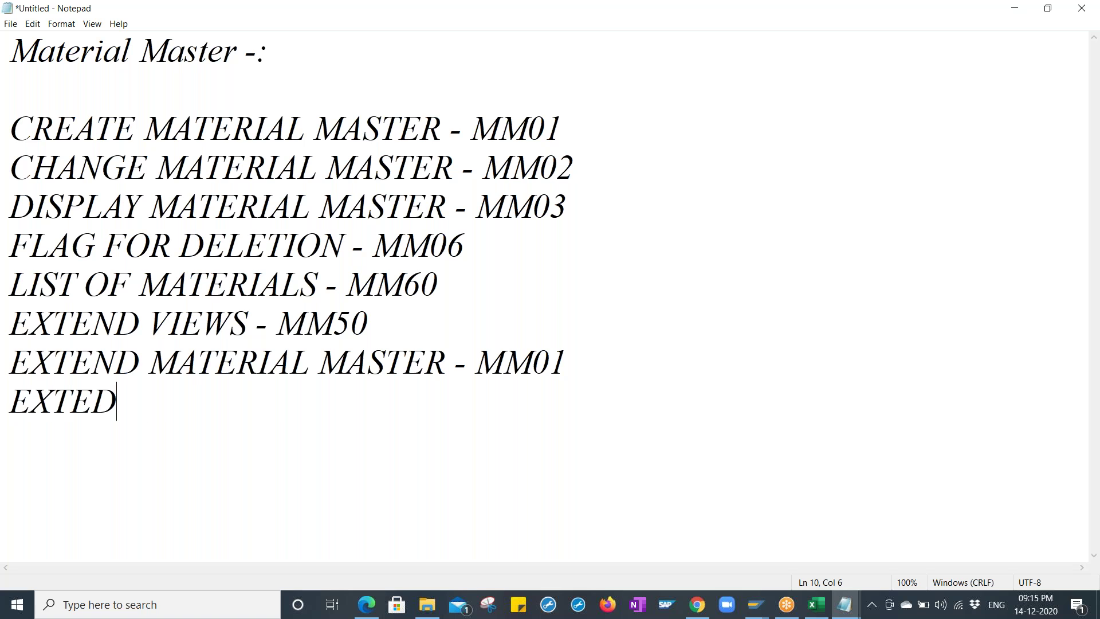
key(BackSpace)
key(BackSpace)
text(ND STRO)
key(BackSpace)
key(BackSpace)
text(ORGA)
key(BackSpace)
key(BackSpace)
text(AGE LOCTAION - MMSC)
key(Return)
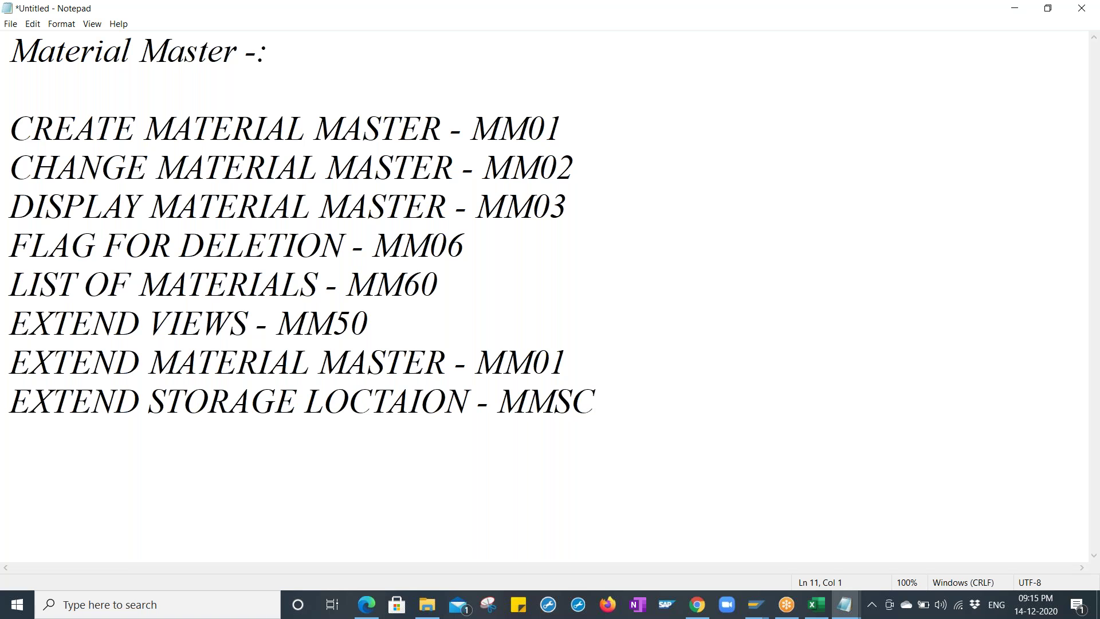
- Add the line "CHANGE MATERIAL TYPE FOR EXISTING MATERIAL - MMAM" at the end of the transaction list
text(Ch)
key(BackSpace)
key(BackSpace)
text(HANG)
key(BackSpace)
key(BackSpace)
key(BackSpace)
key(BackSpace)
text(CHNAGE)
key(BackSpace)
key(BackSpace)
key(BackSpace)
key(BackSpace)
key(BackSpace)
text(A)
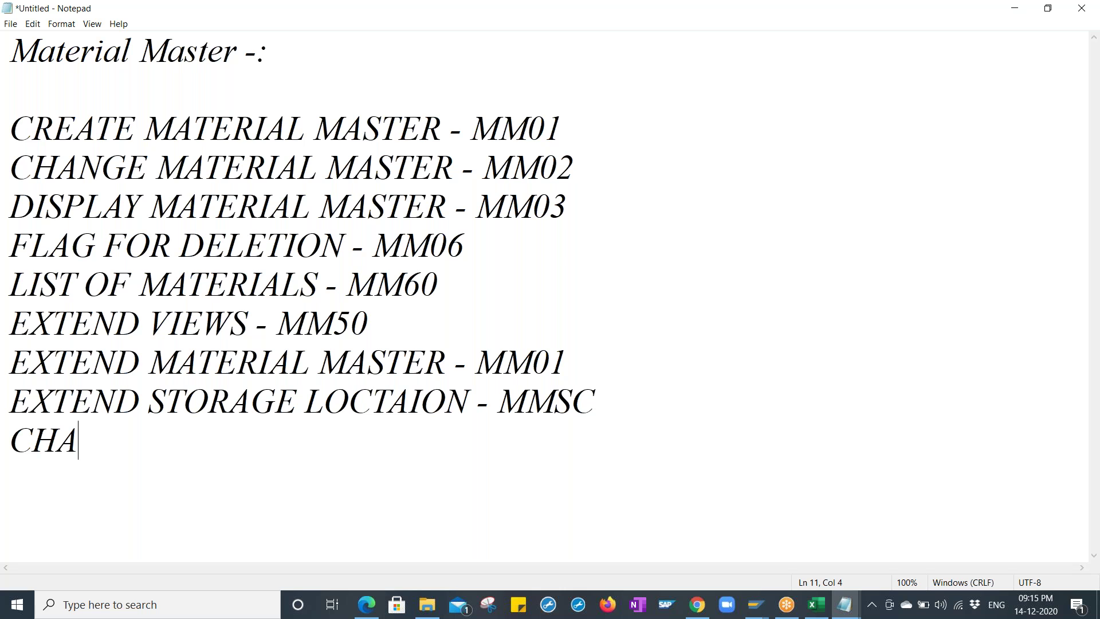
text(NGE MATERIAL TYPE )
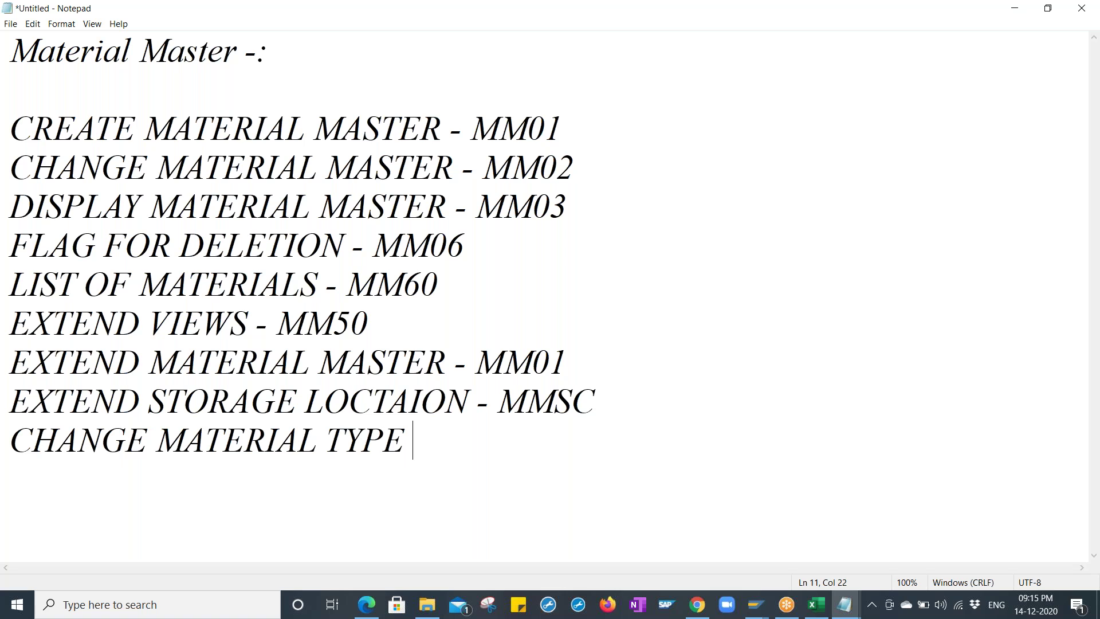
text(FOR EXIST)
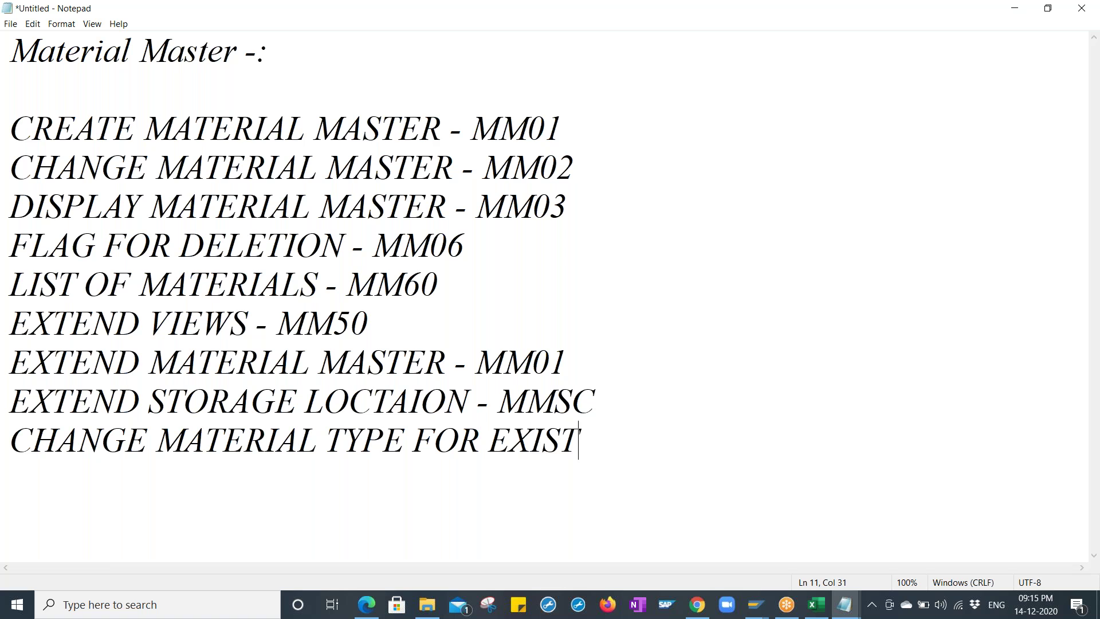
text(ING MATERIAL - MMA)
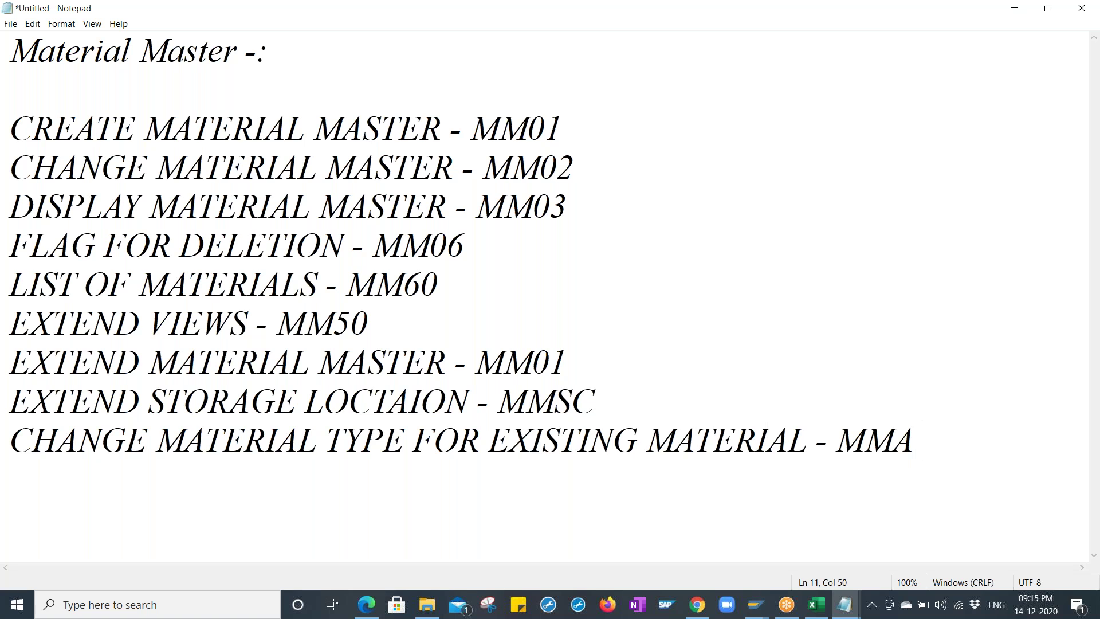
key(BackSpace)
text(MMAM)
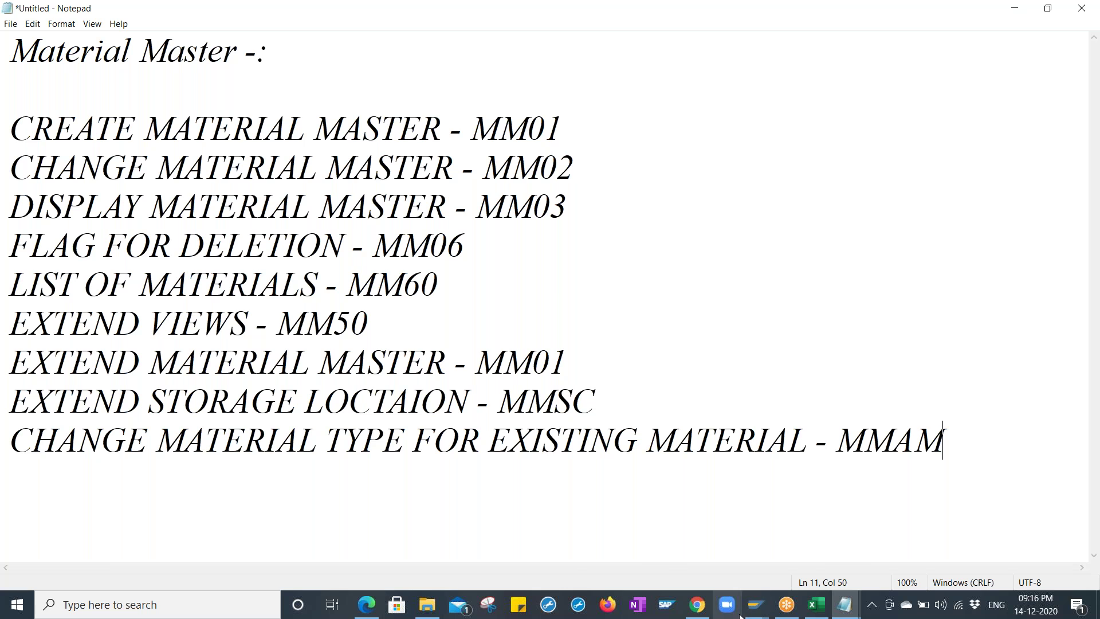
- Switch to the SAP Easy Access session and start transaction MM01
click(756, 607)
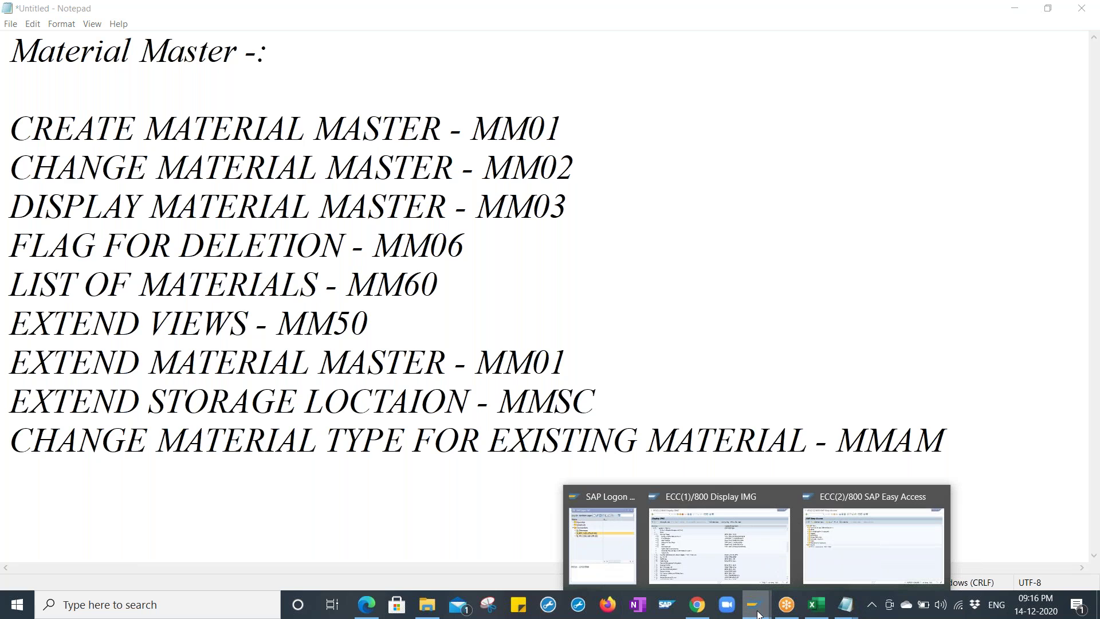
click(839, 558)
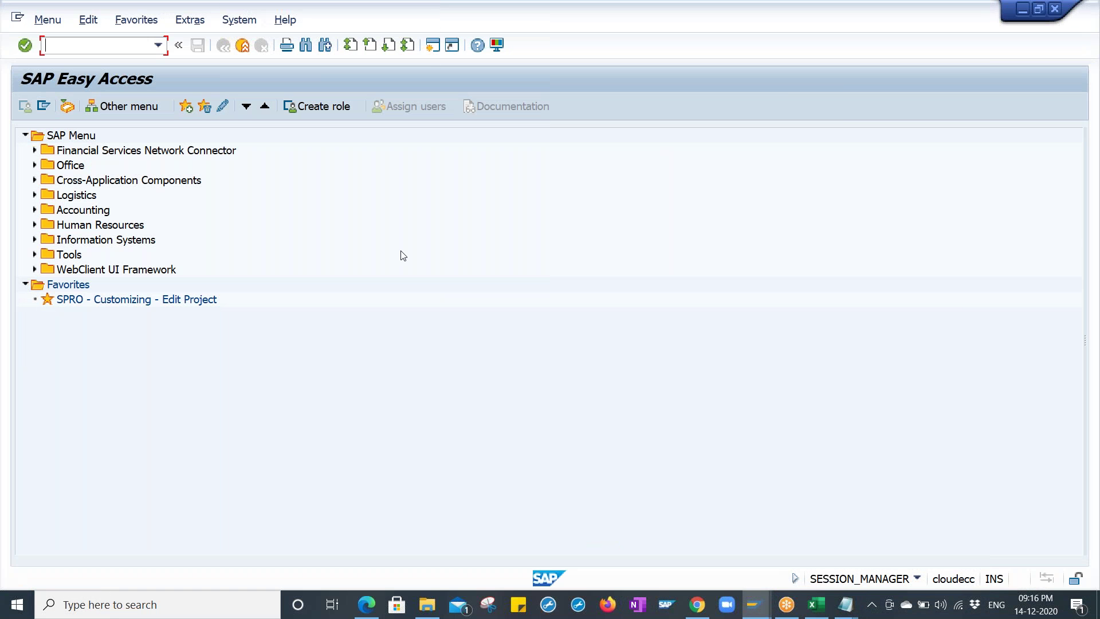
text(MMMM)
key(BackSpace)
key(BackSpace)
text(01)
key(Return)
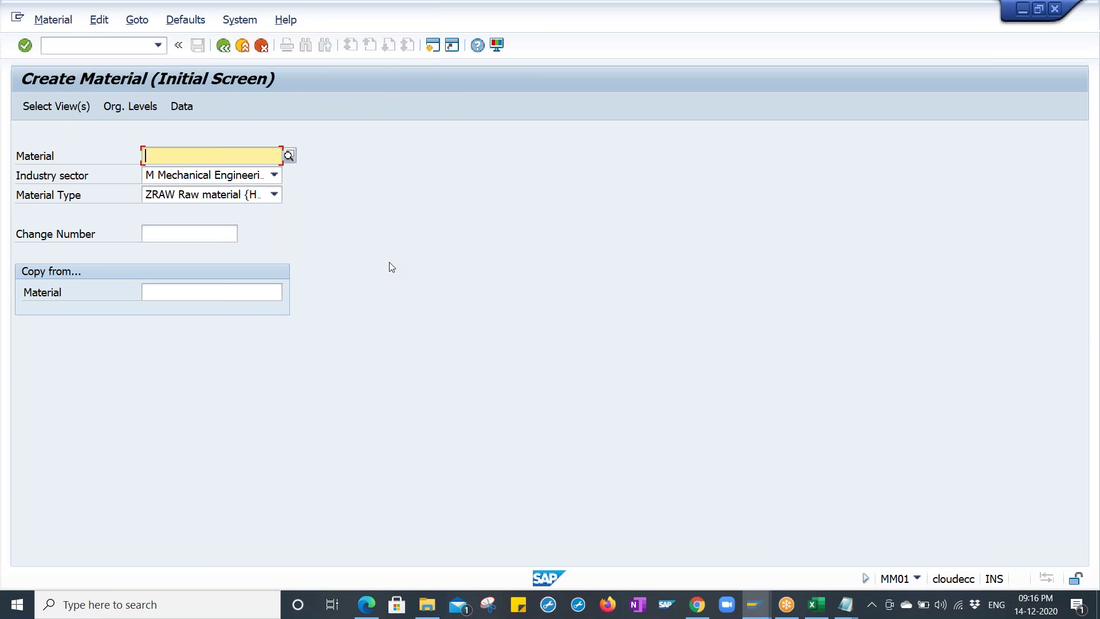
- Open the view selection for the ZRAW material, clear all selected views, and select Basic Data 1 and Purchasing
key(Tab)
key(Tab)
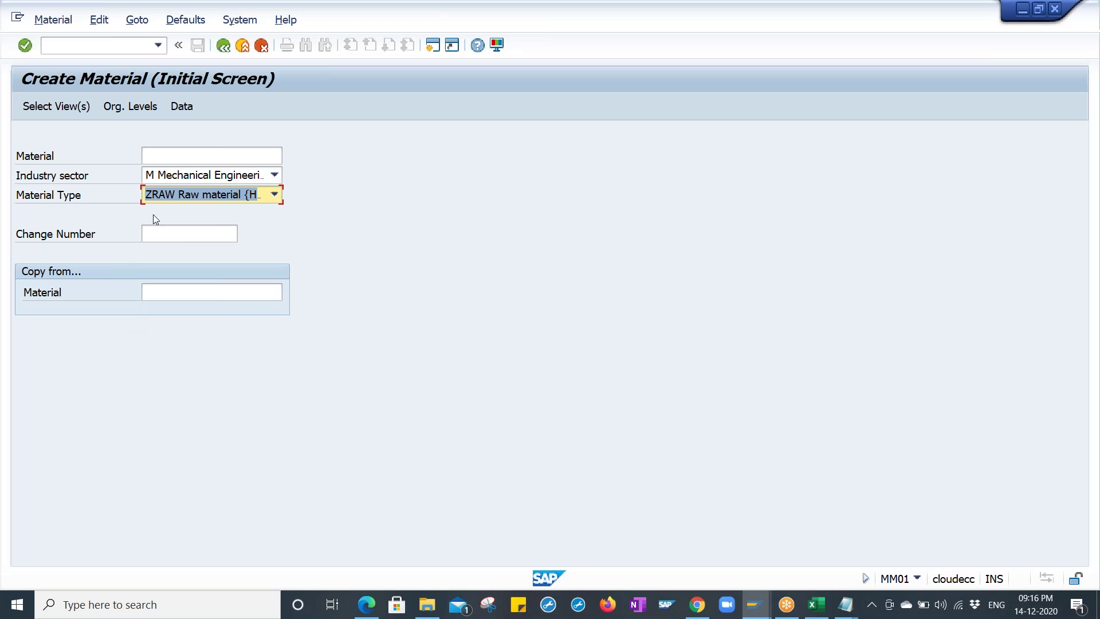
click(65, 105)
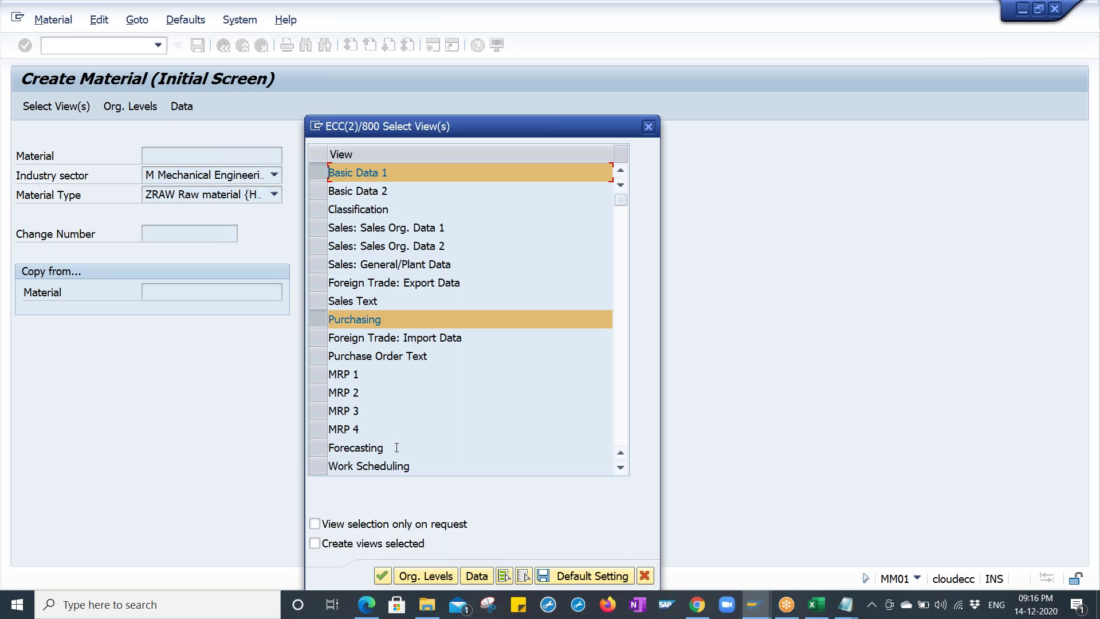
click(525, 575)
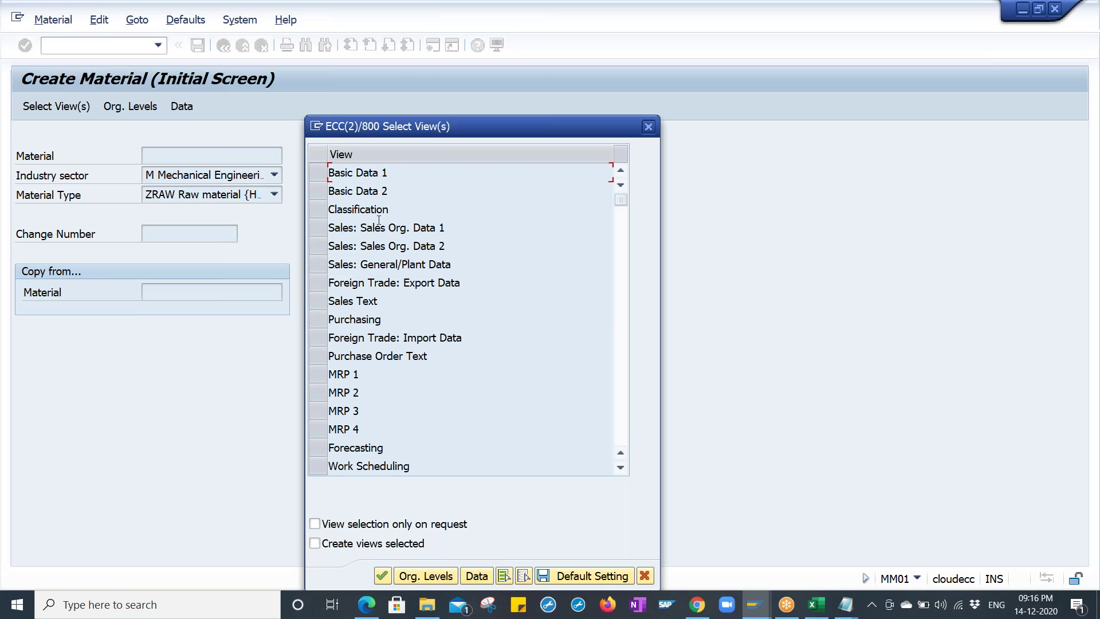
click(318, 172)
click(313, 321)
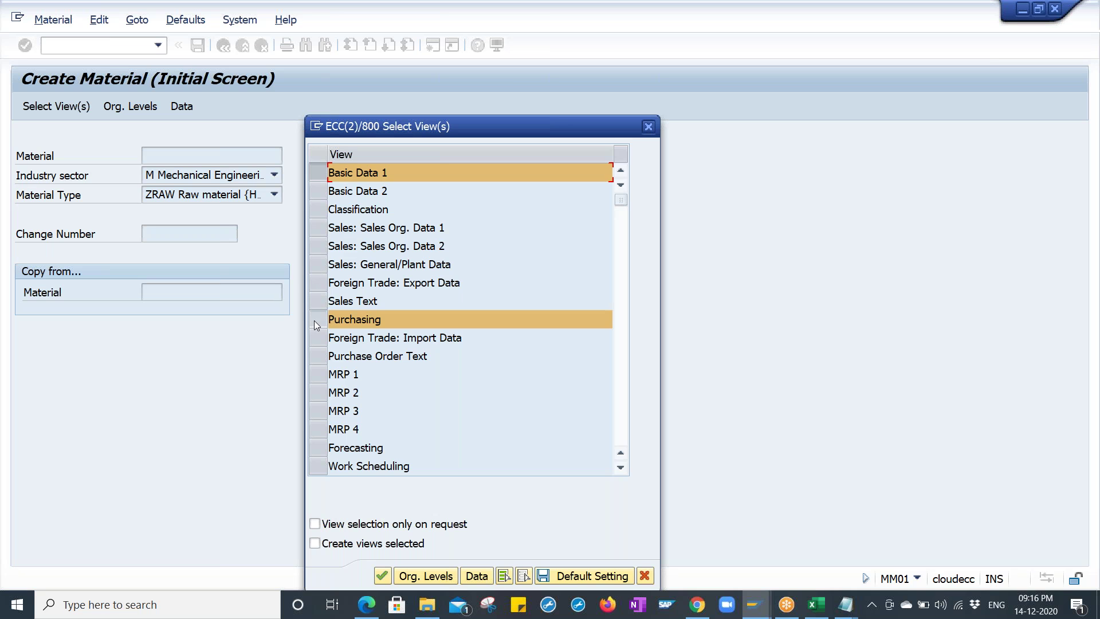
- Add the General Plant Data / Storage 1 and Accounting 1 views and save the view selection as the default setting
click(621, 467)
click(620, 467)
click(620, 467)
click(620, 467)
click(620, 467)
click(620, 467)
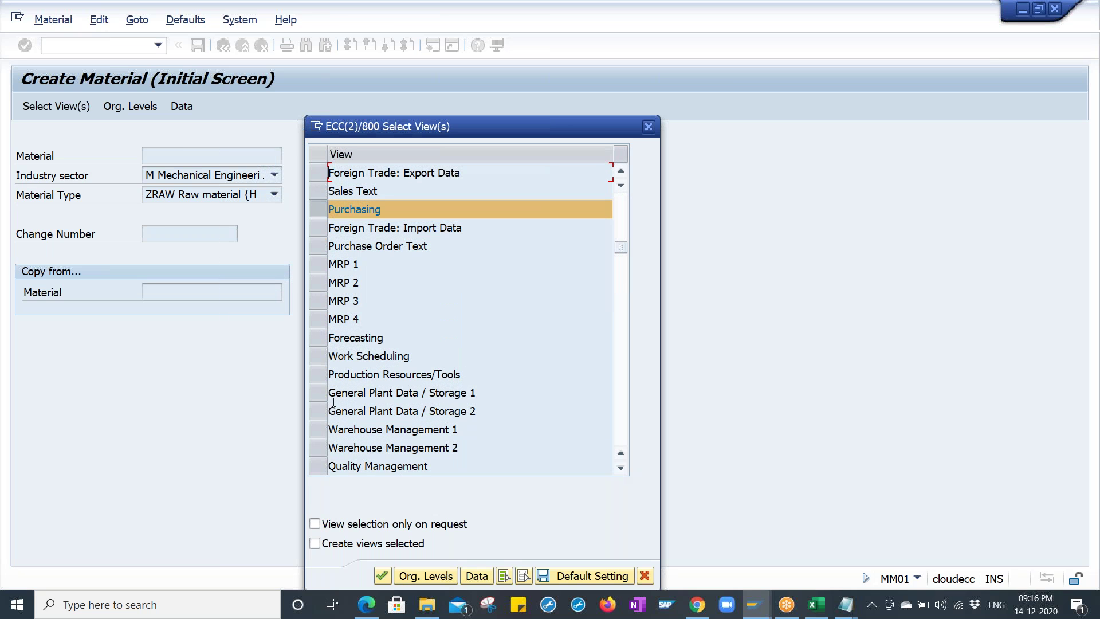
click(320, 394)
click(622, 468)
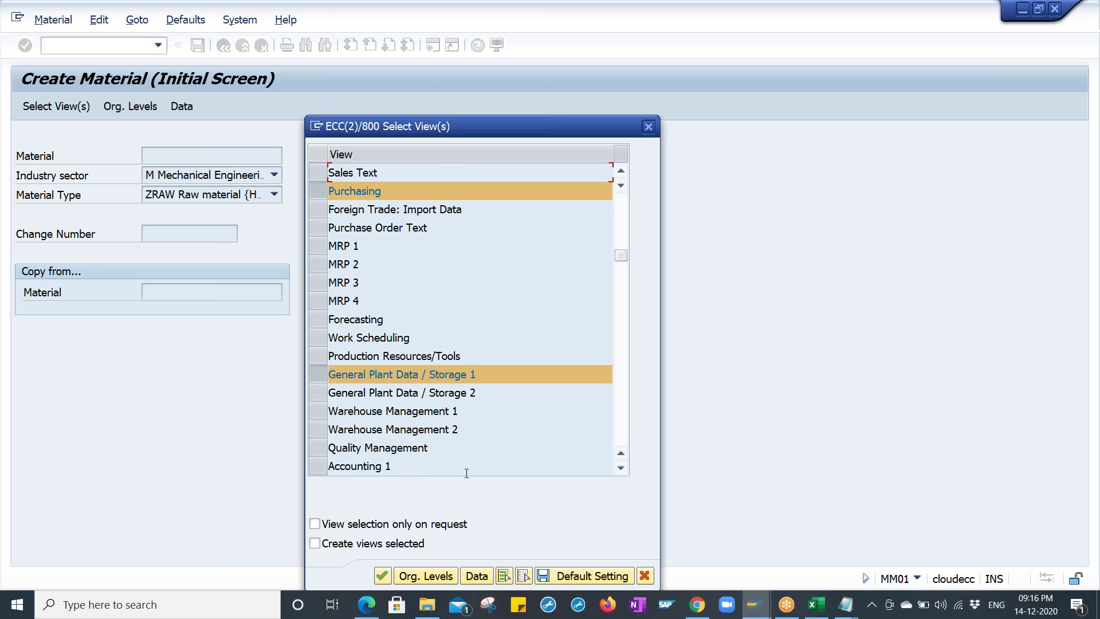
click(319, 466)
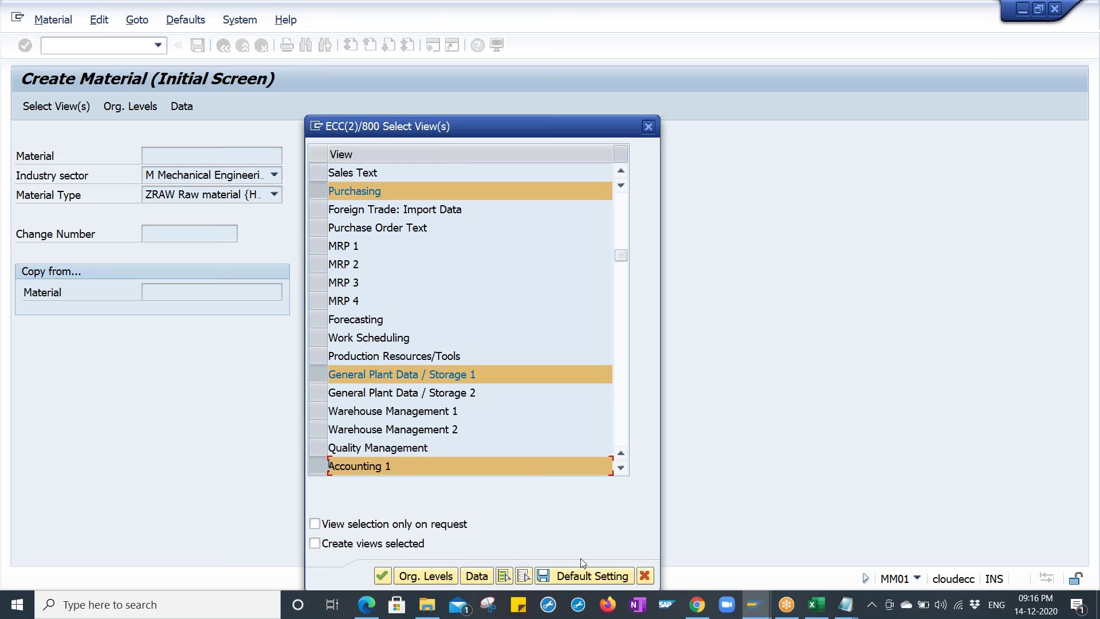
click(560, 581)
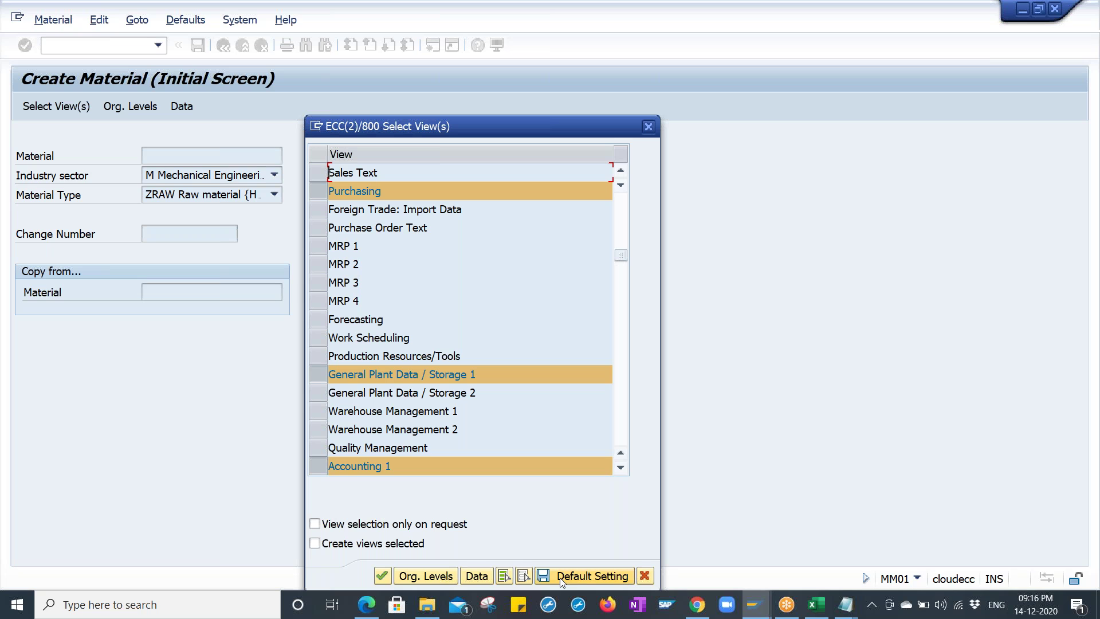
click(623, 222)
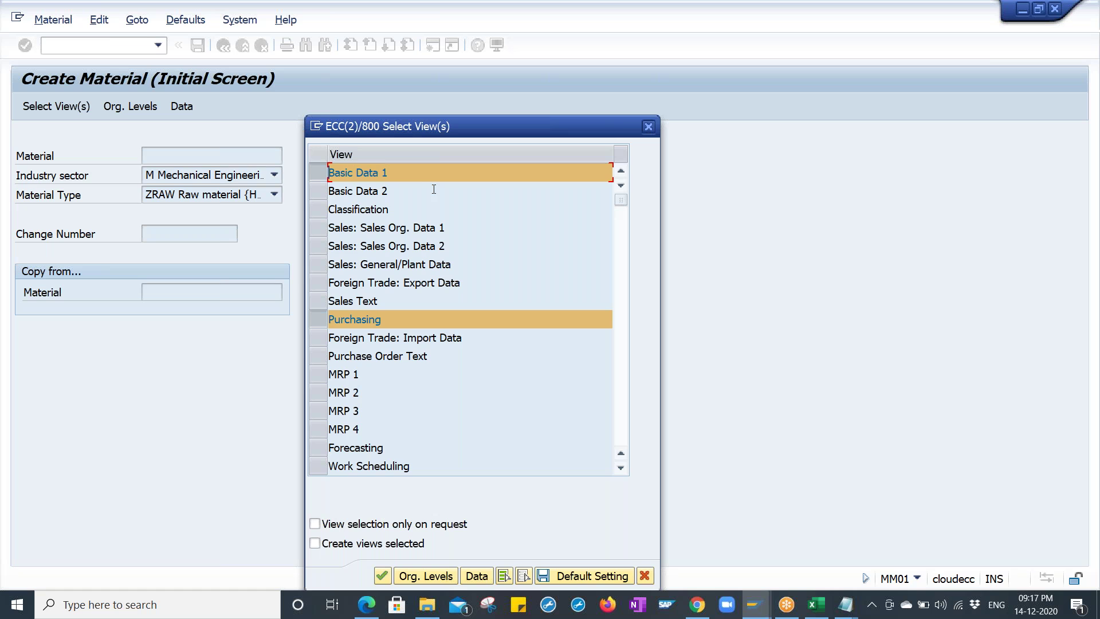
- Continue to the organizational levels and accept plant HPL1 with storage location 1000 to open the material's Basic data 1 view
click(649, 126)
drag(466, 127, 462, 89)
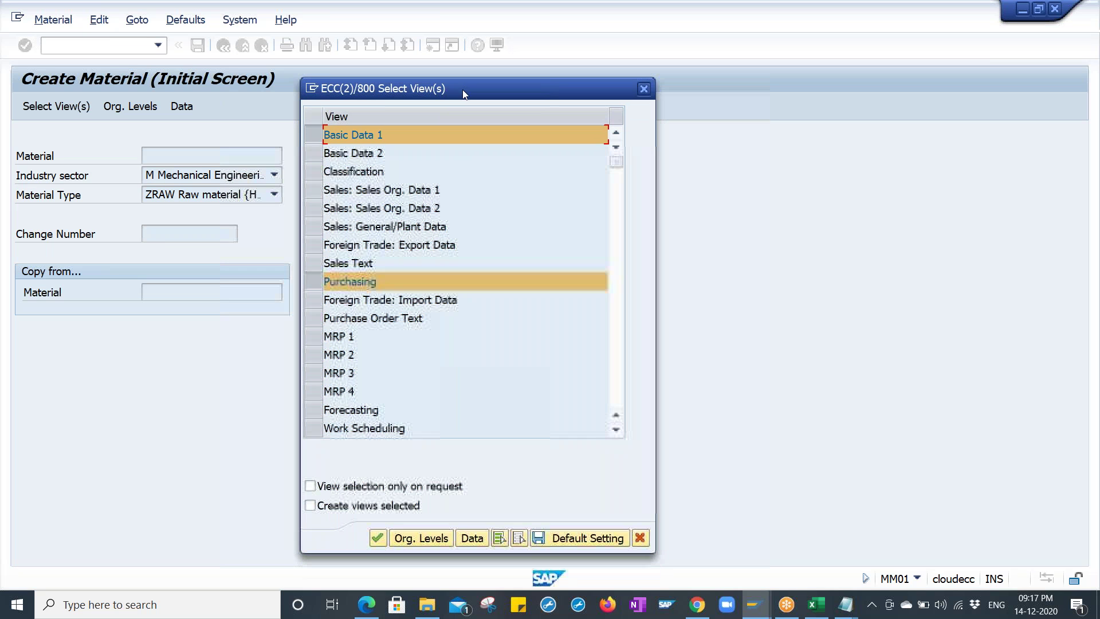
click(421, 537)
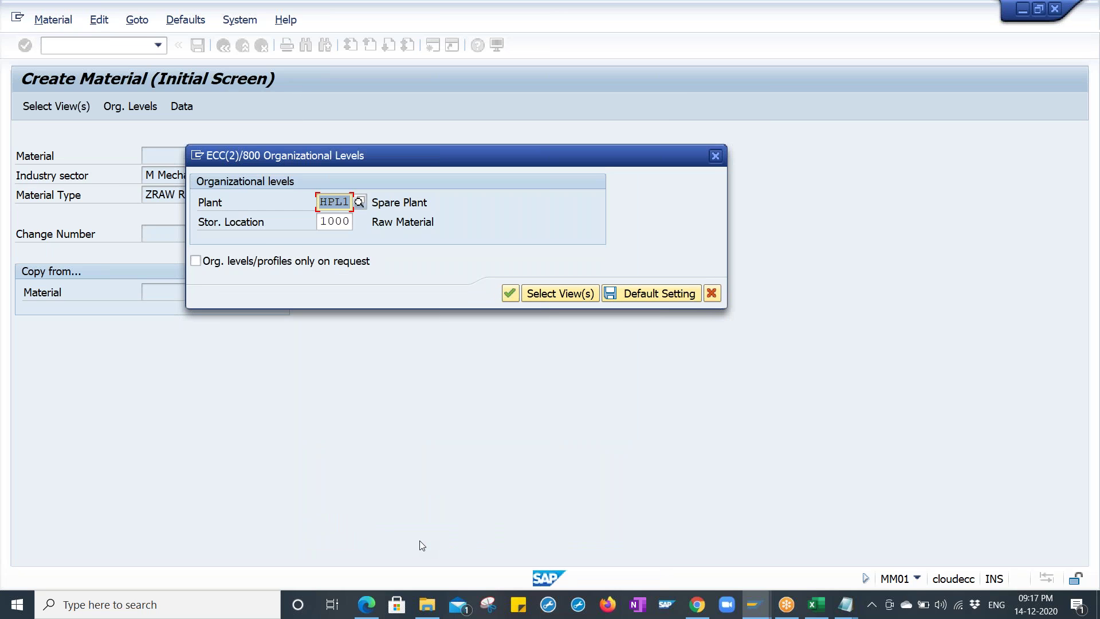
key(Tab)
key(Tab)
key(Tab)
key(Tab)
key(Tab)
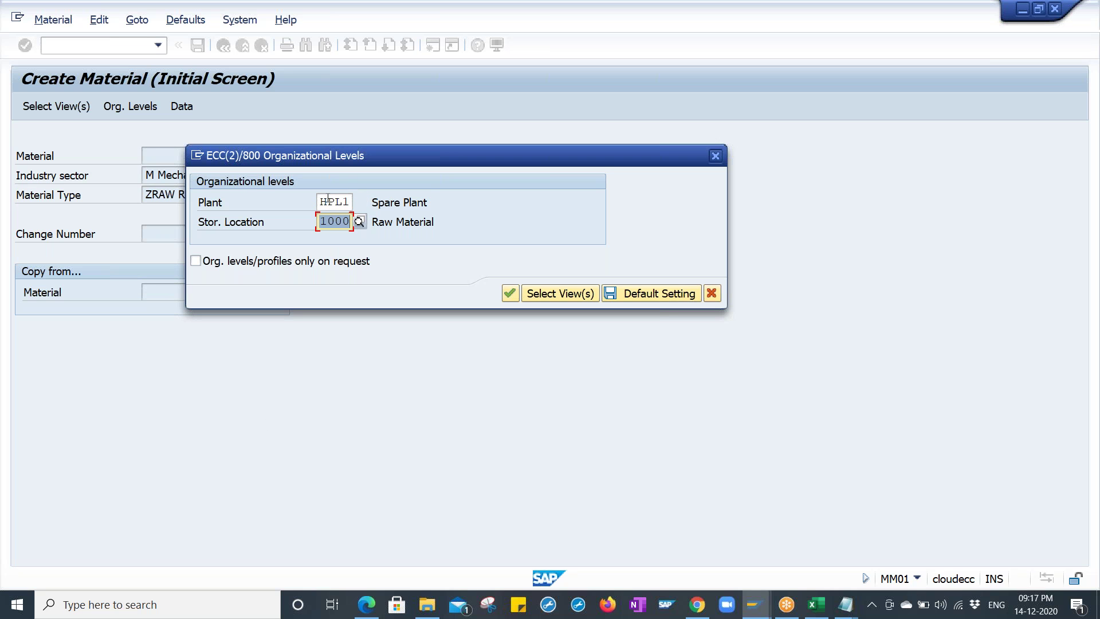
key(shift+Tab)
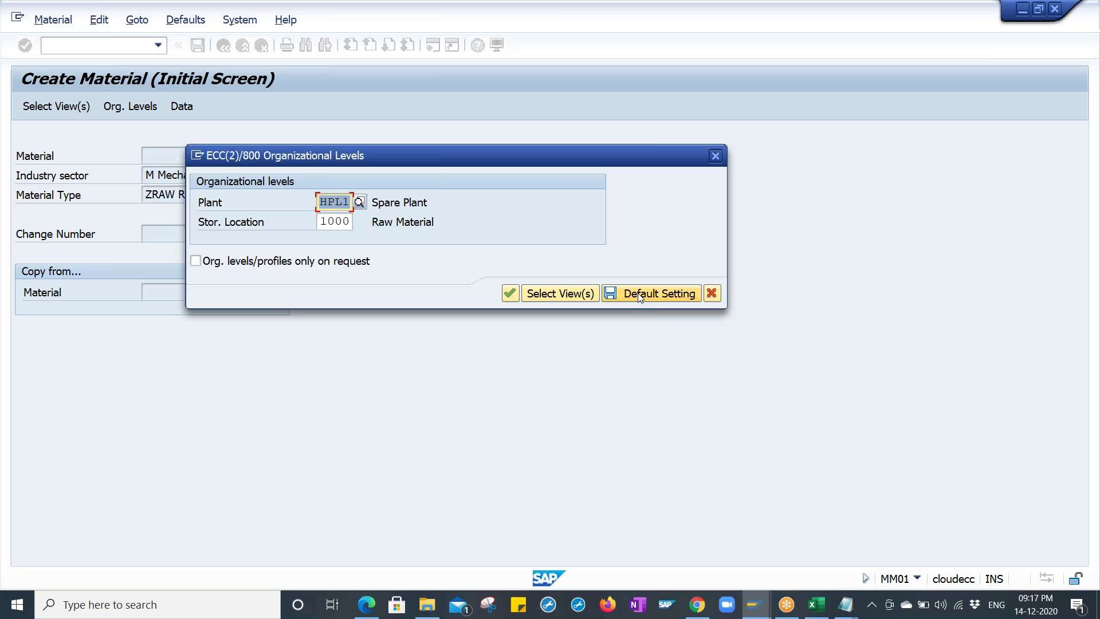
click(507, 290)
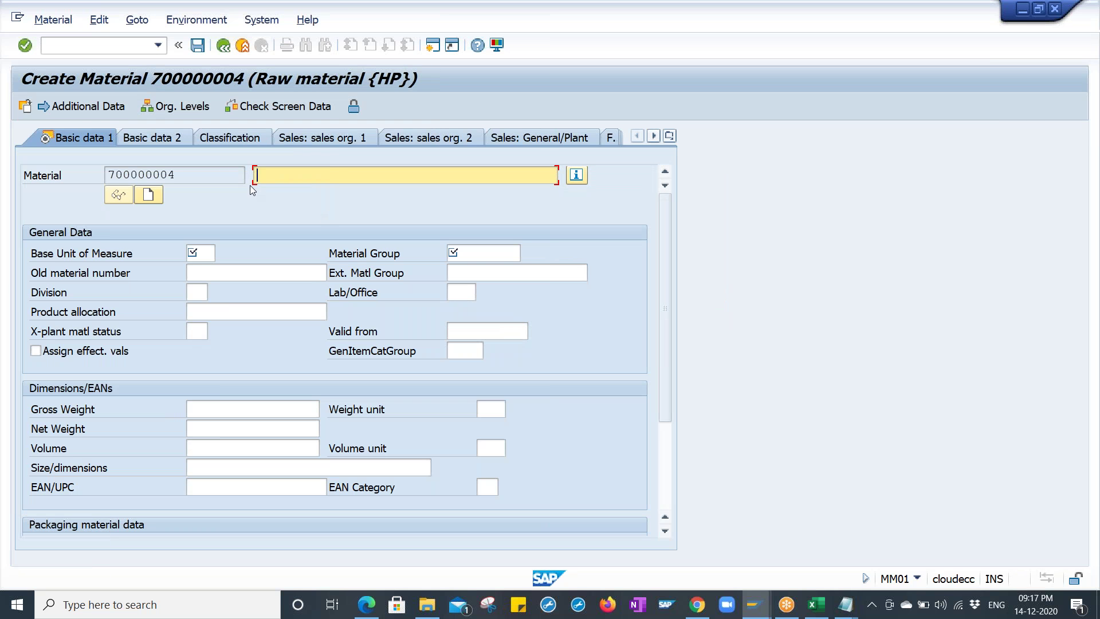
- Enter "Bearing - T390" as the description of the new raw material
key(shift+Tab)
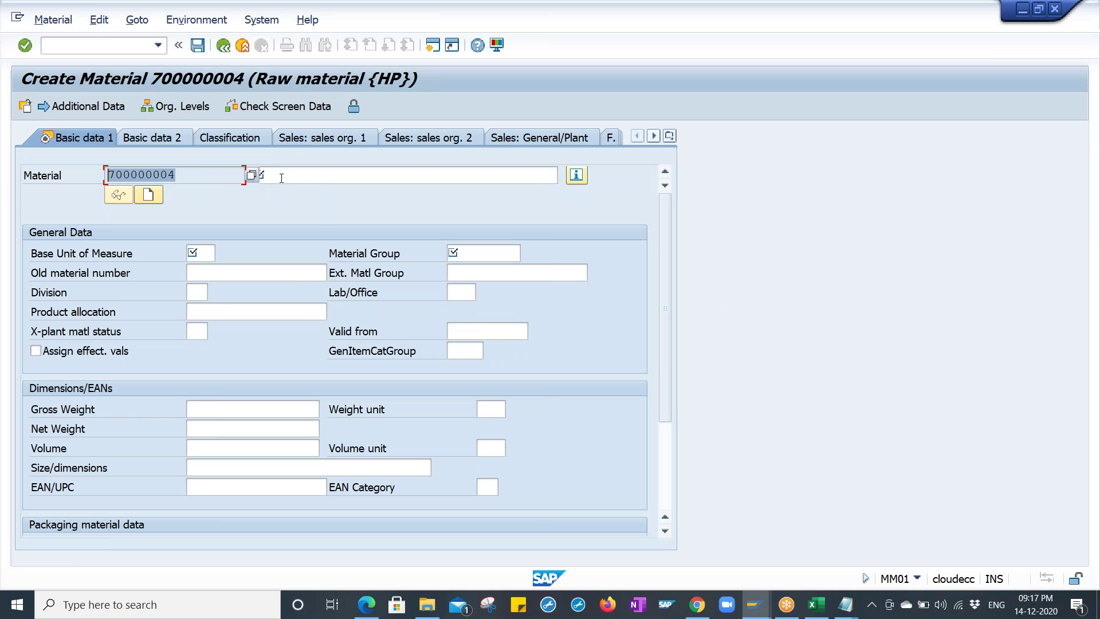
click(281, 177)
key(shift+Tab)
click(344, 172)
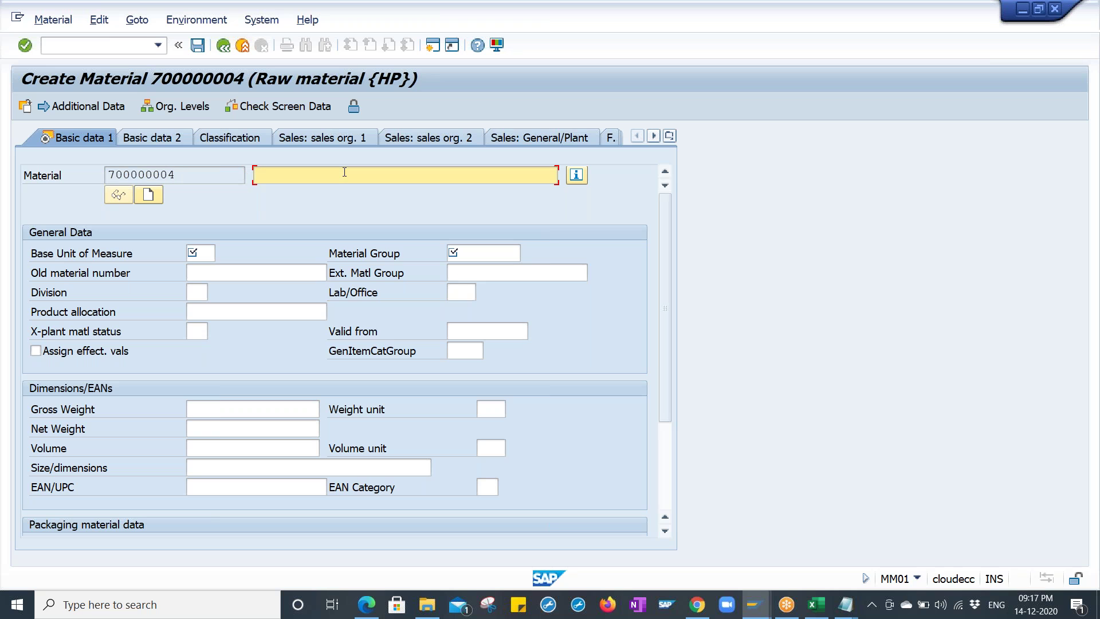
text(Bearing)
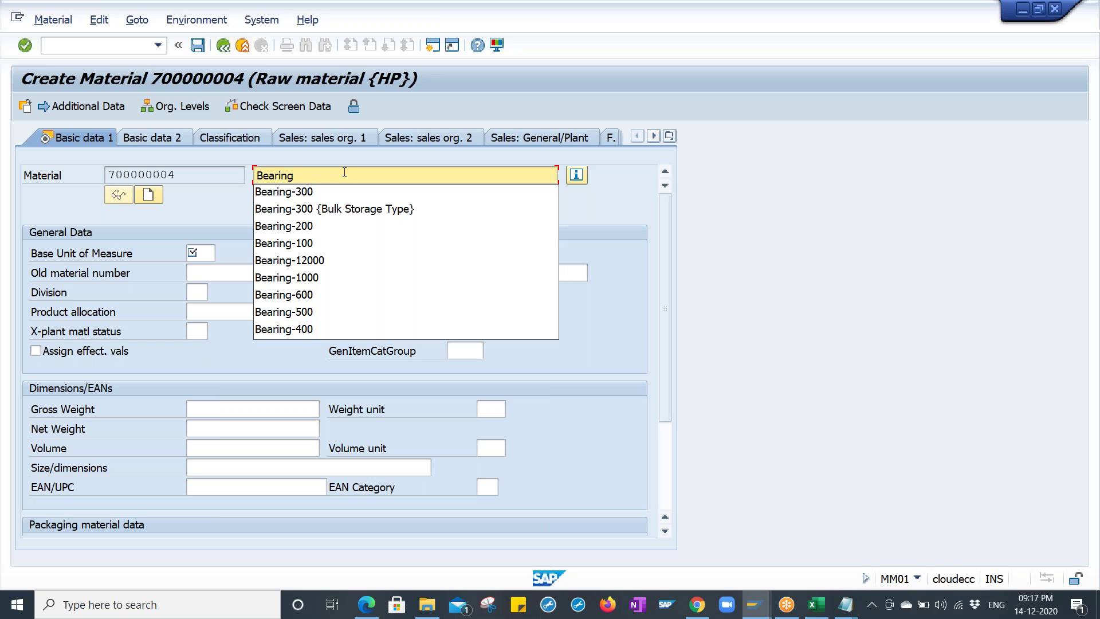
text( -)
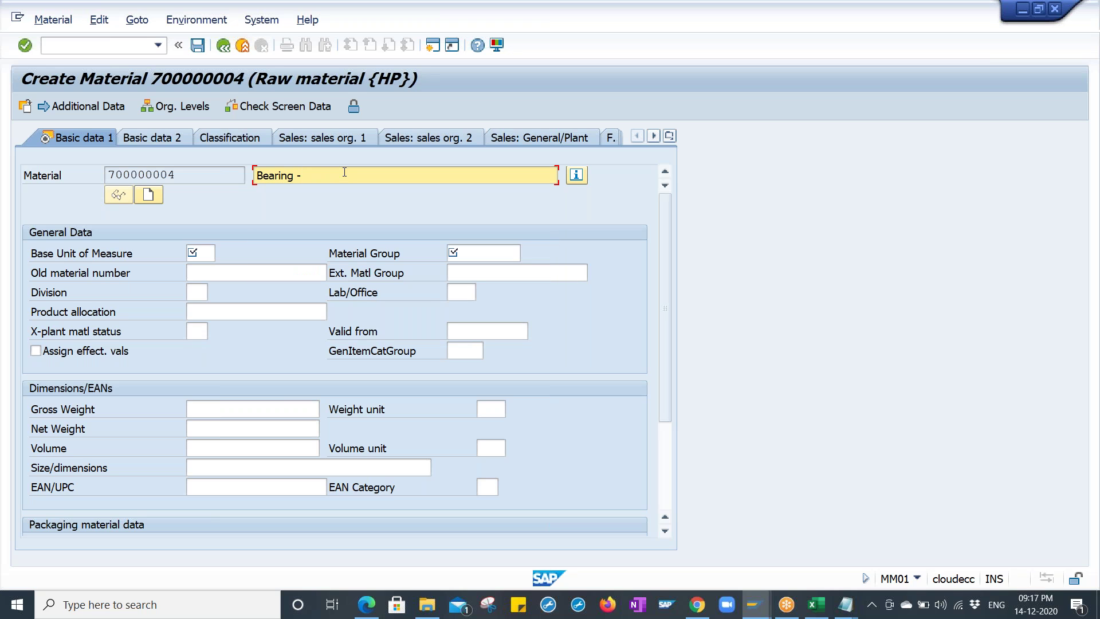
text( 120)
key(BackSpace)
key(BackSpace)
key(BackSpace)
text(T390)
key(Tab)
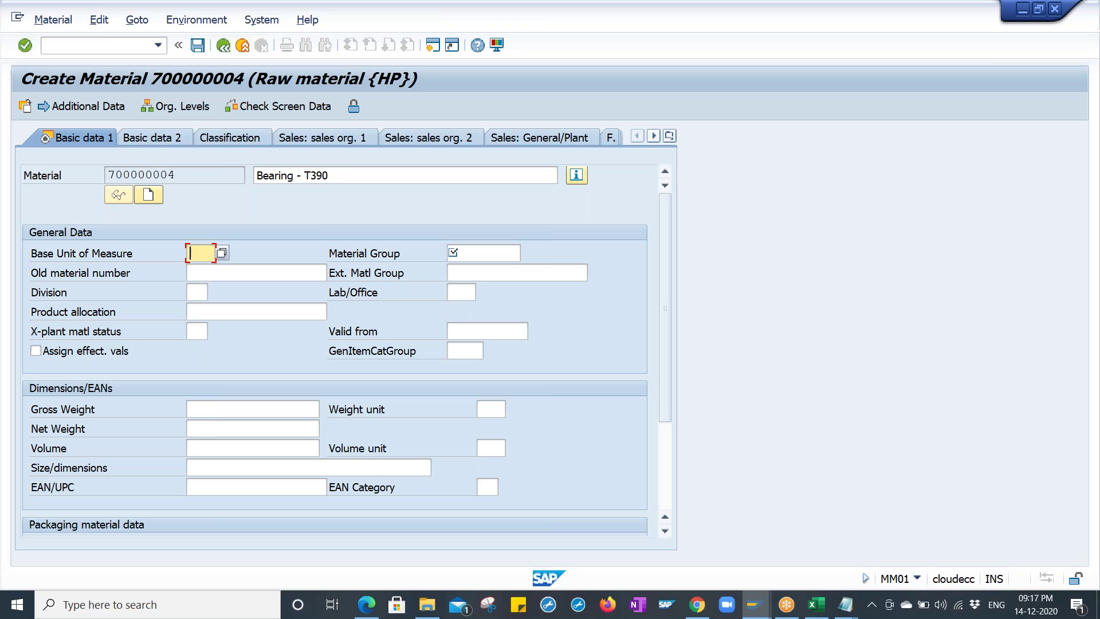
key(shift+Tab)
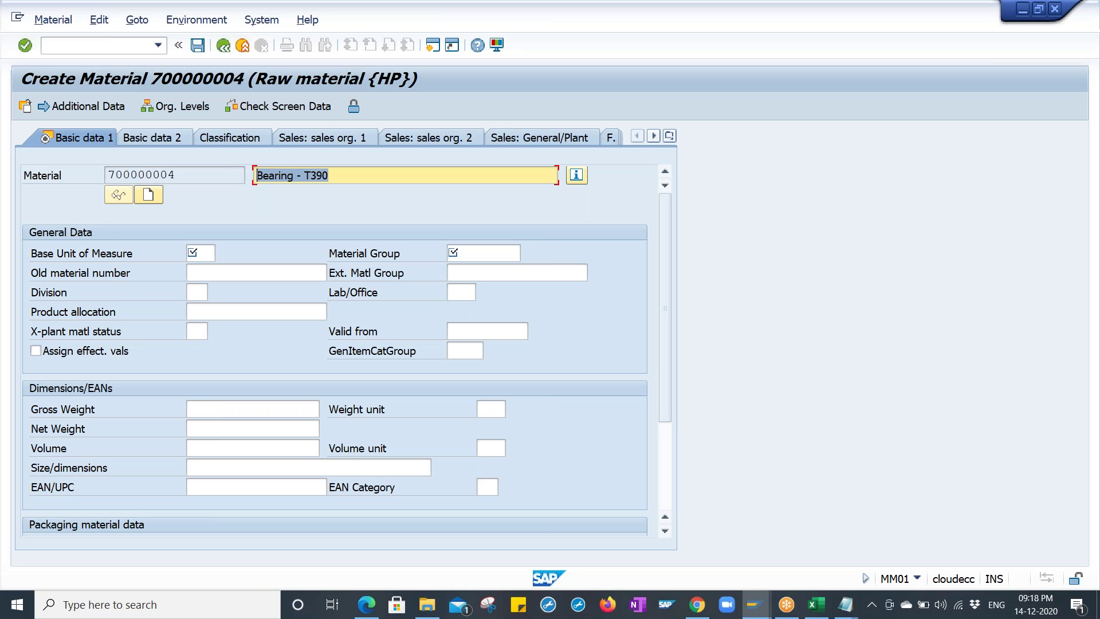
- Set the base unit of measure to EA and the material group to 10000
click(200, 253)
click(222, 253)
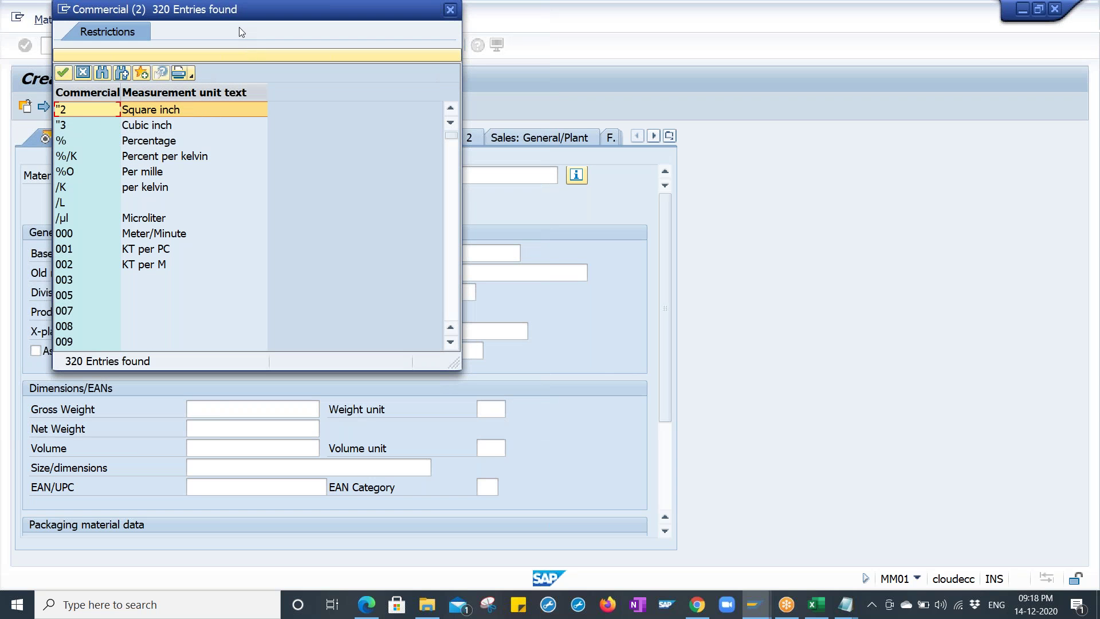
drag(234, 12, 236, 127)
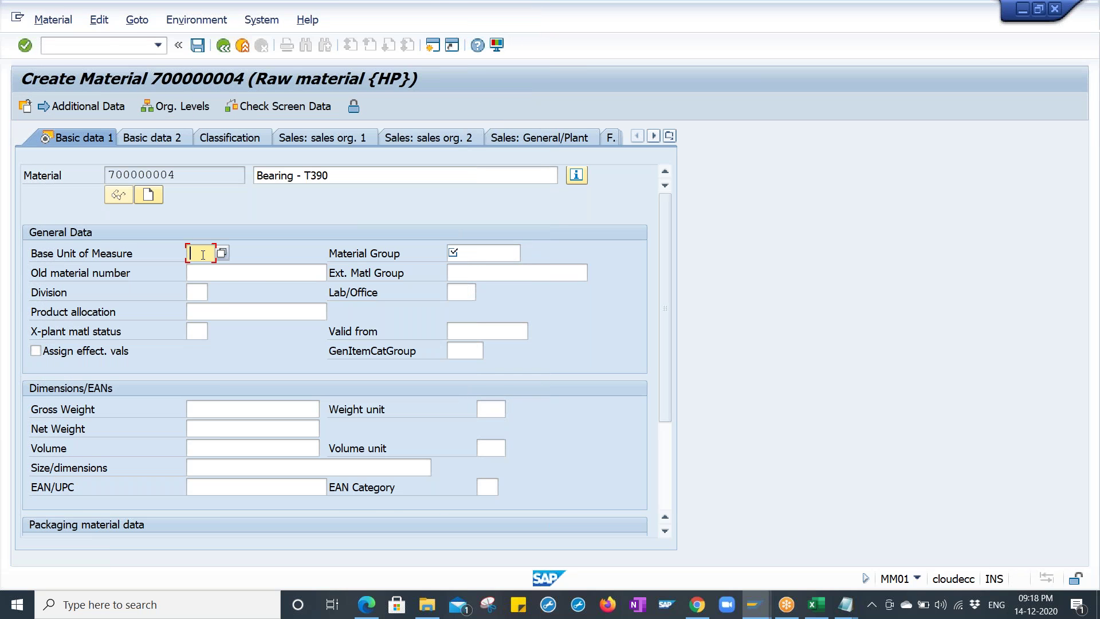
text(PC)
key(BackSpace)
key(BackSpace)
text(EA)
key(Tab)
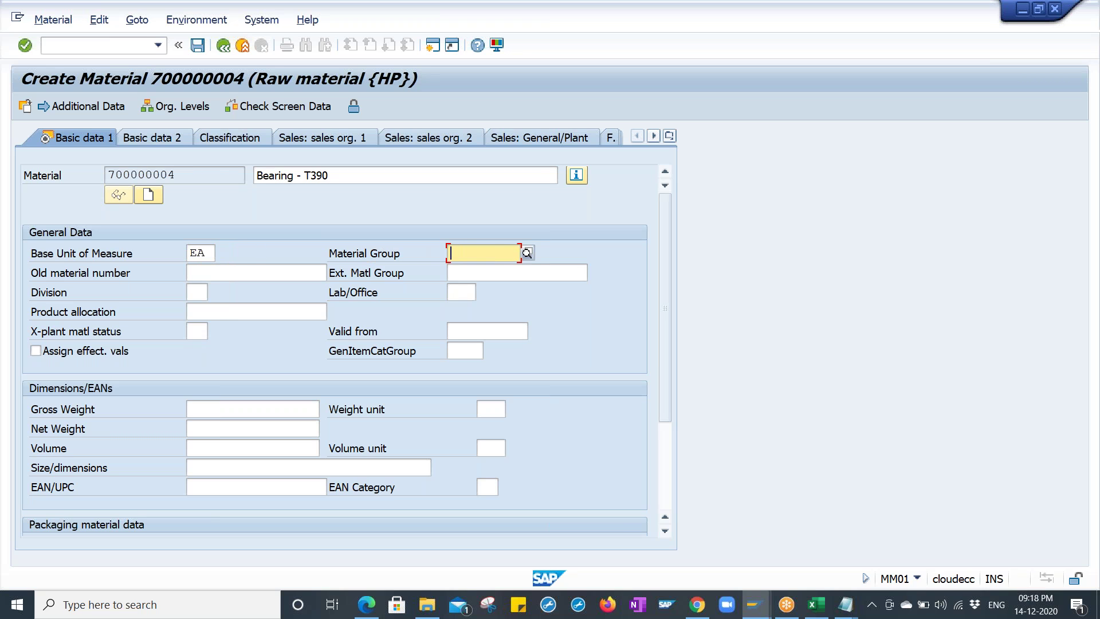
click(495, 254)
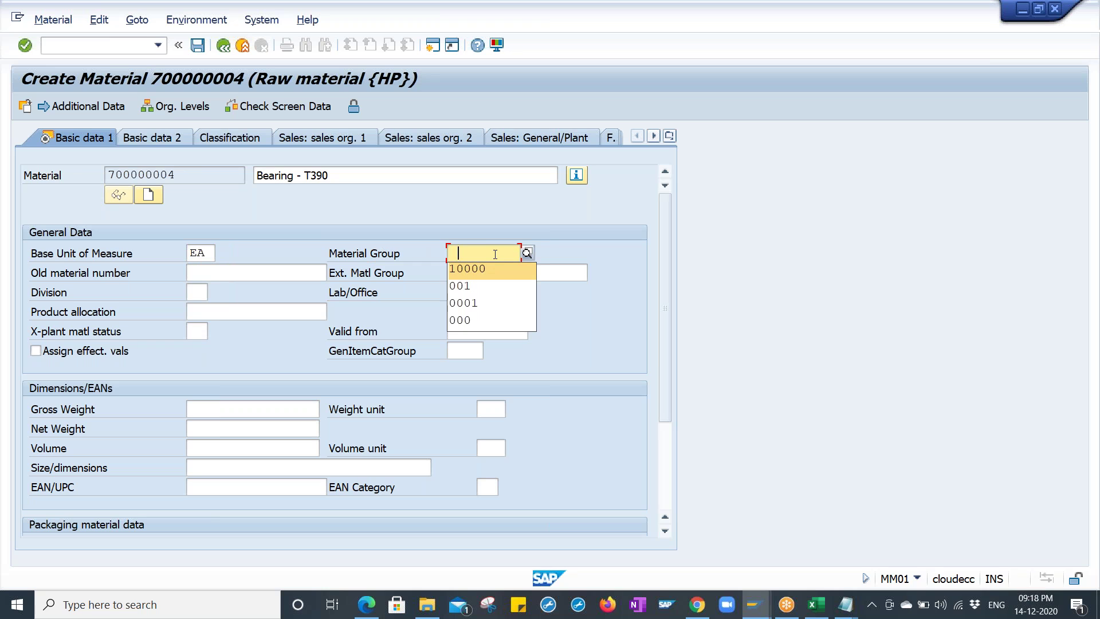
key(Return)
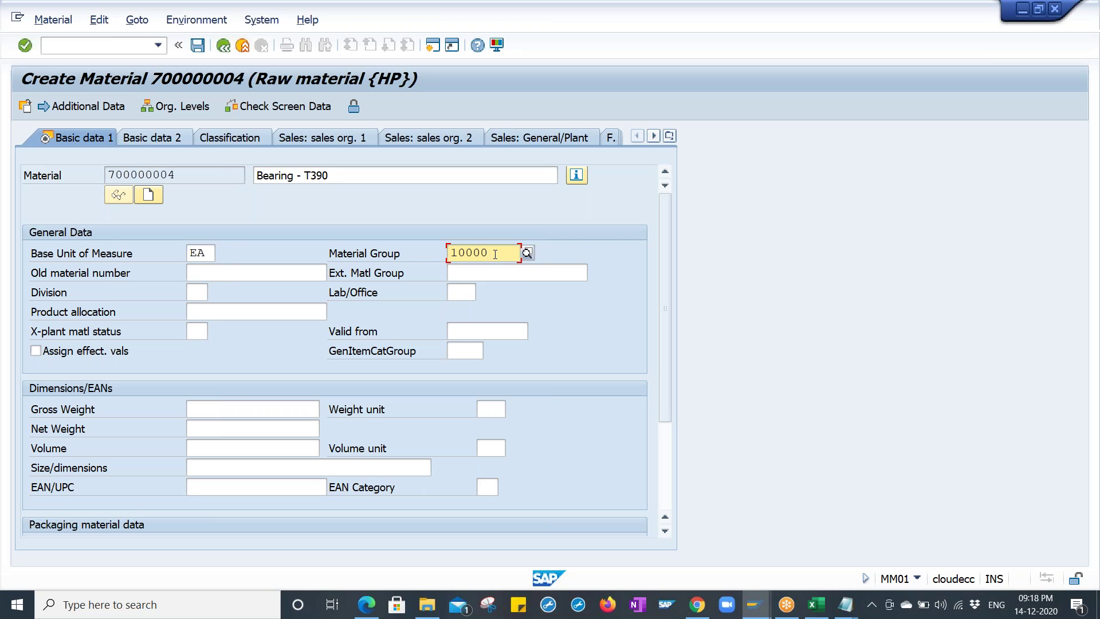
- Enter a gross weight of 2 and a net weight of 1,8 for the bearing
click(230, 406)
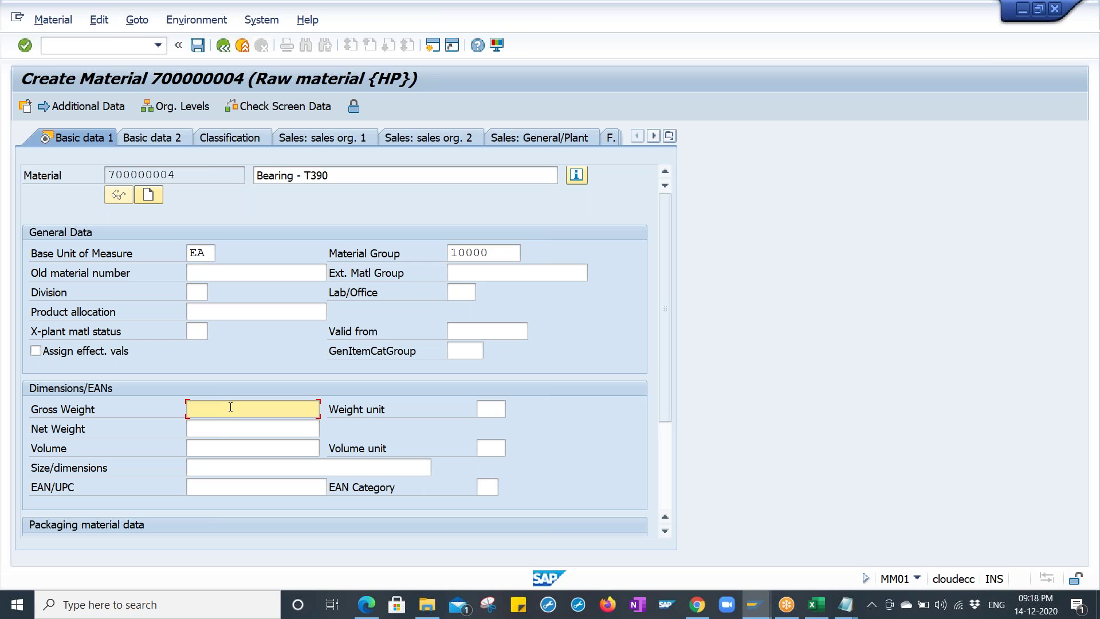
click(233, 430)
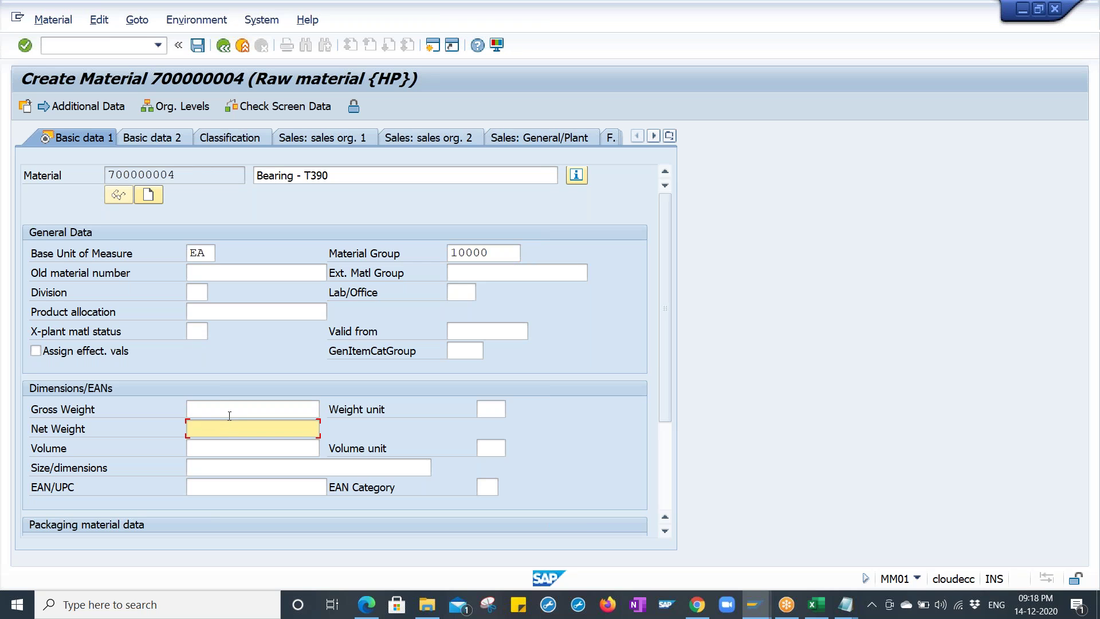
click(230, 411)
drag(338, 175, 193, 205)
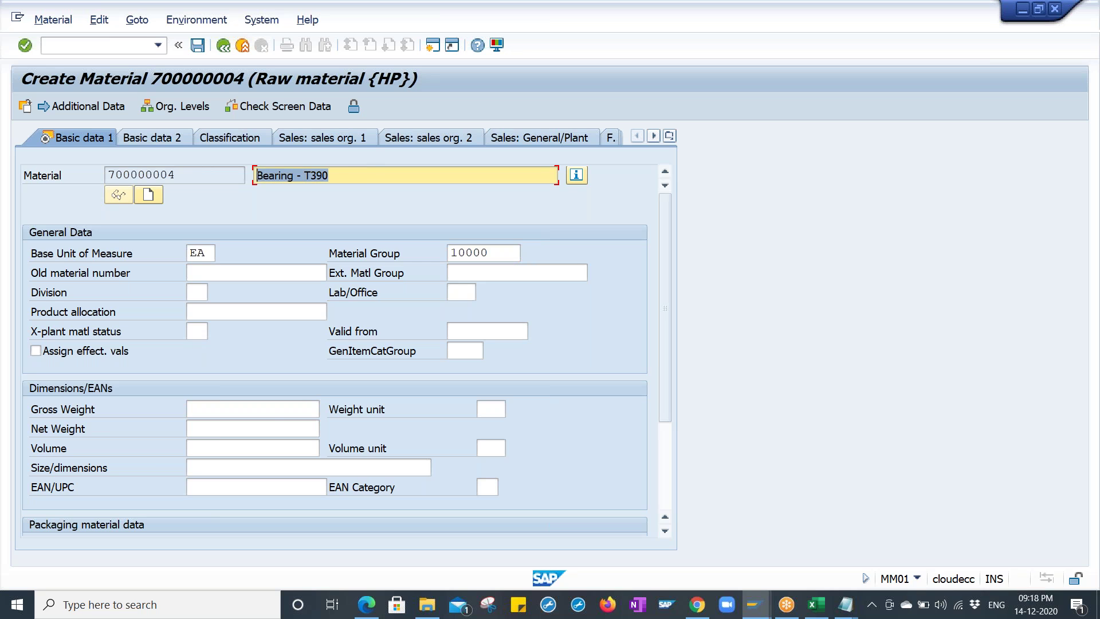
click(253, 426)
click(253, 409)
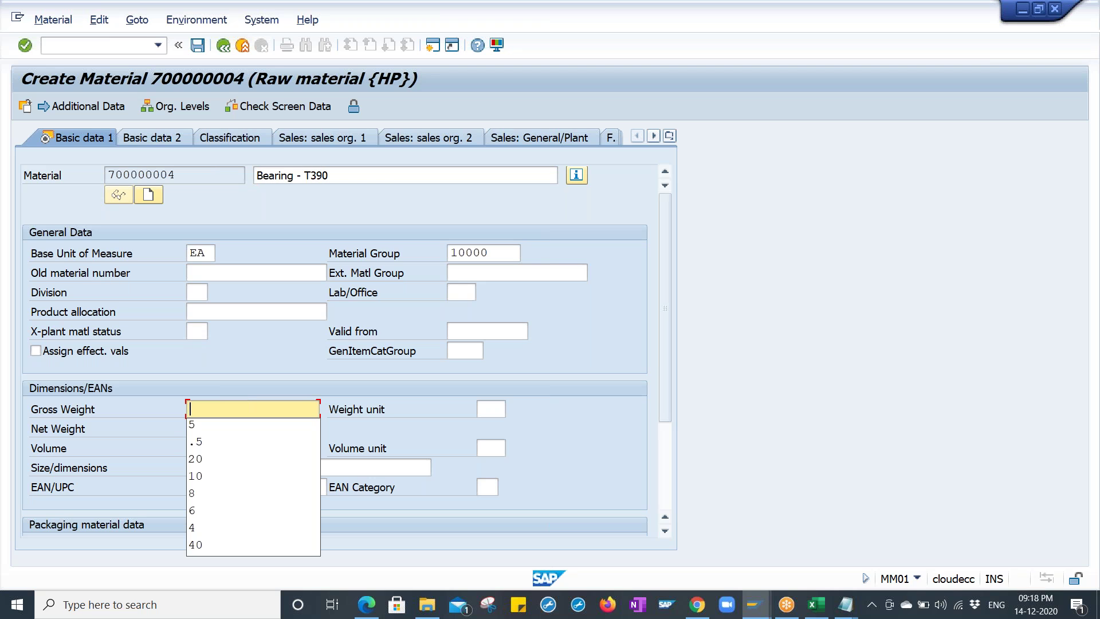
text(2)
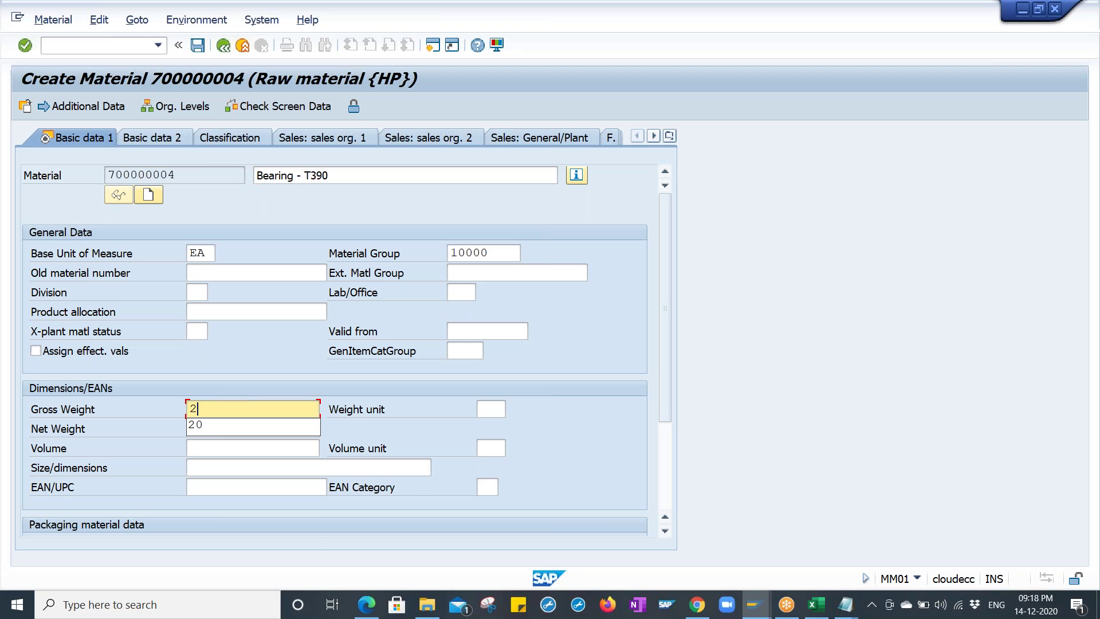
key(Tab)
text(1,8)
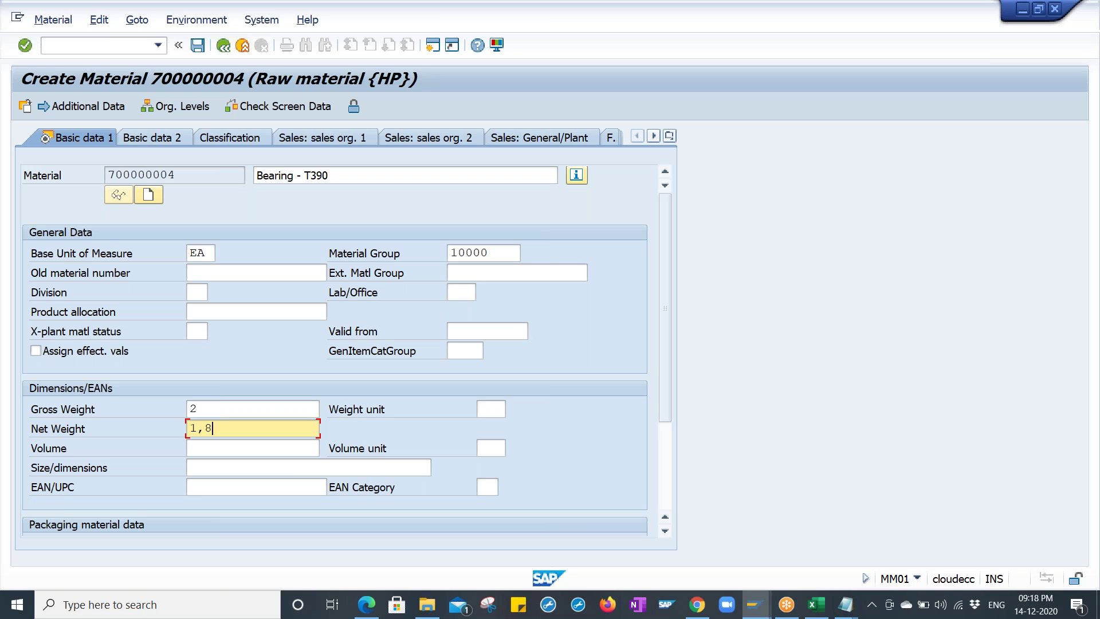
key(Return)
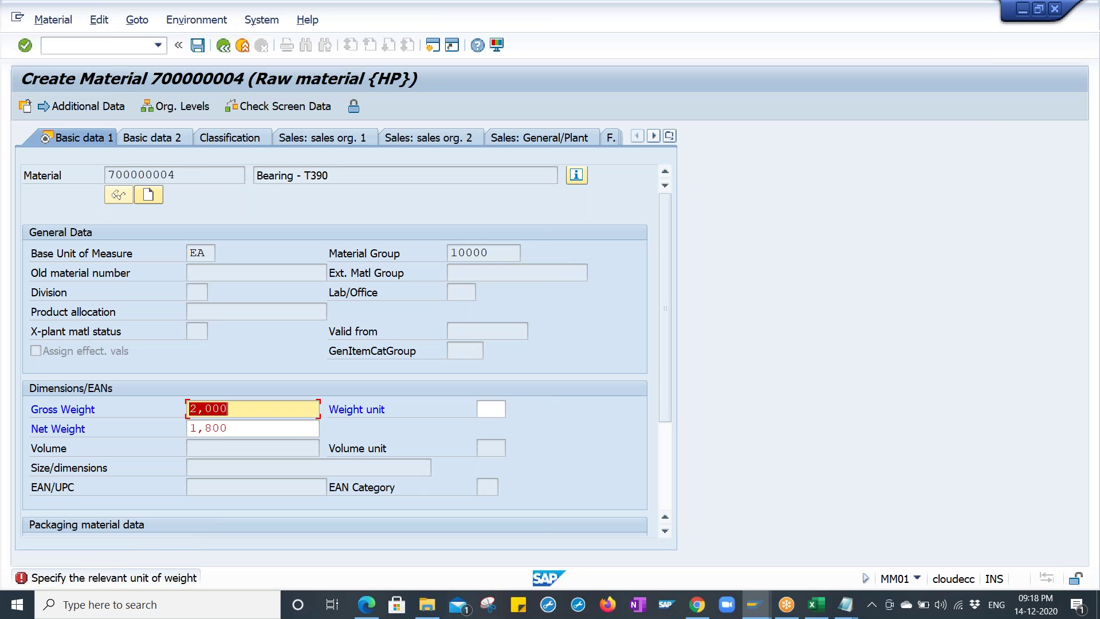
- Set the weight unit to KG and continue to the Purchasing view
click(491, 408)
text(KG)
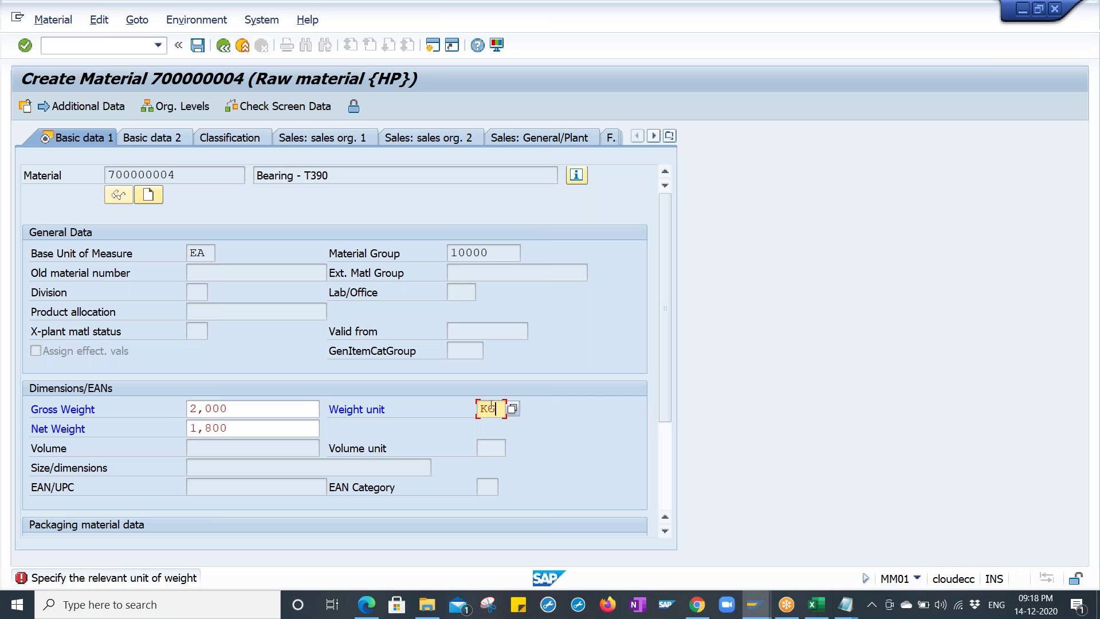
key(Return)
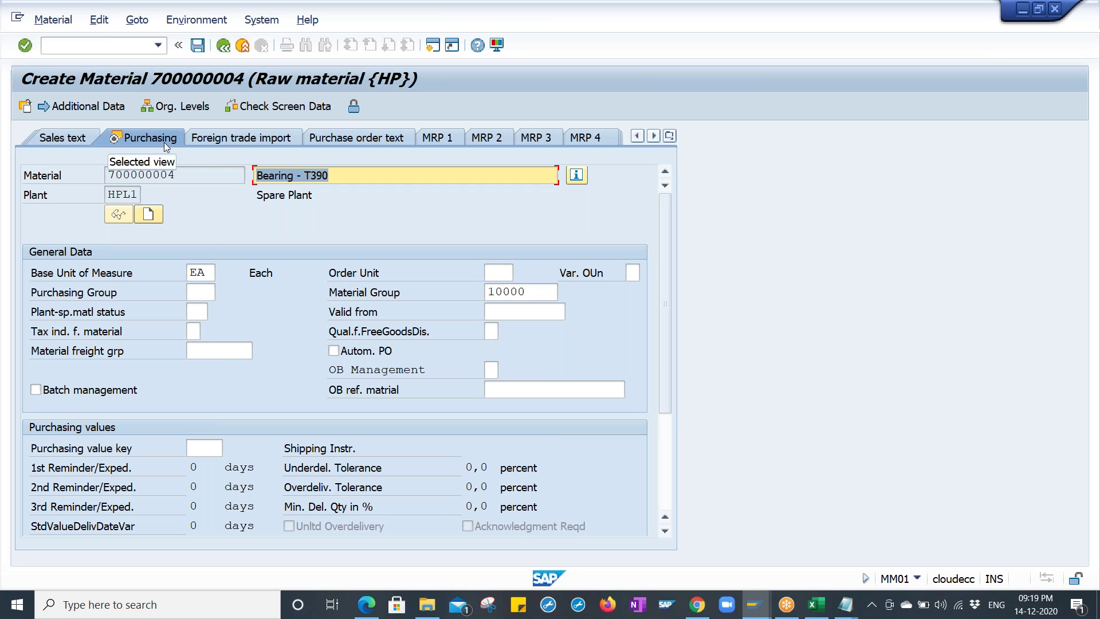
- Look up the purchasing group code in the Notepad organization notes and return to the SAP material creation screen
click(198, 291)
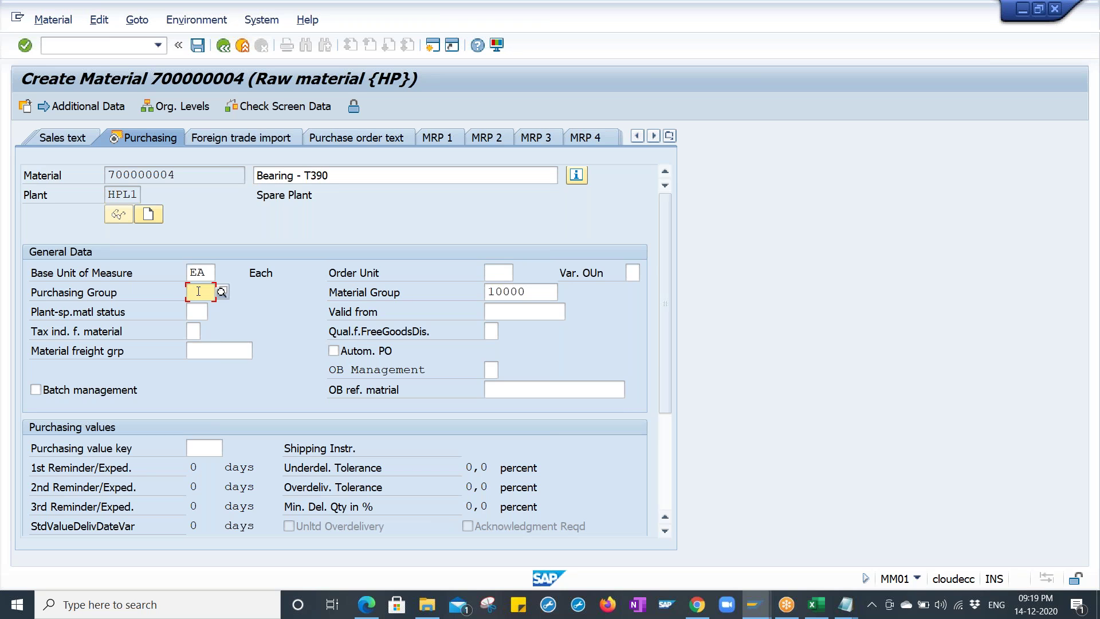
click(840, 604)
click(767, 544)
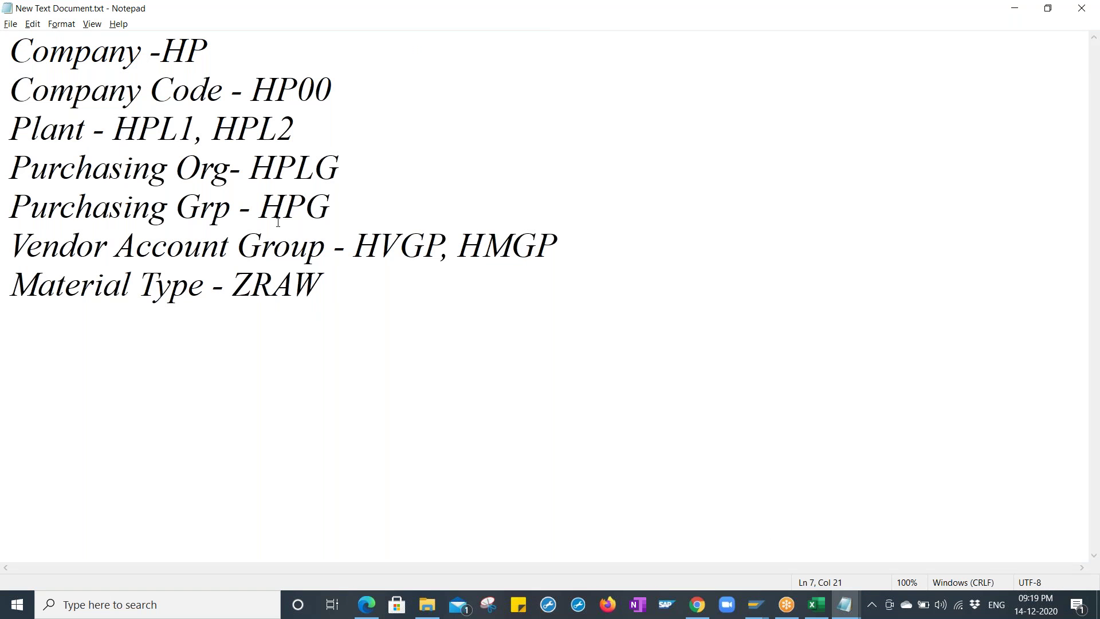
drag(260, 216, 330, 216)
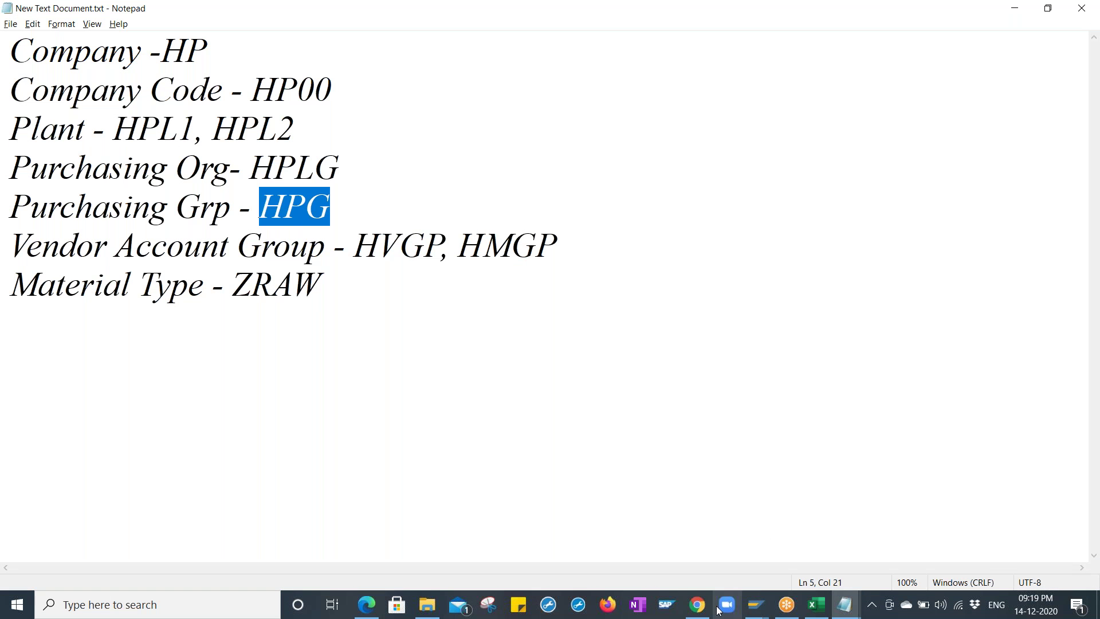
mouse_move(756, 608)
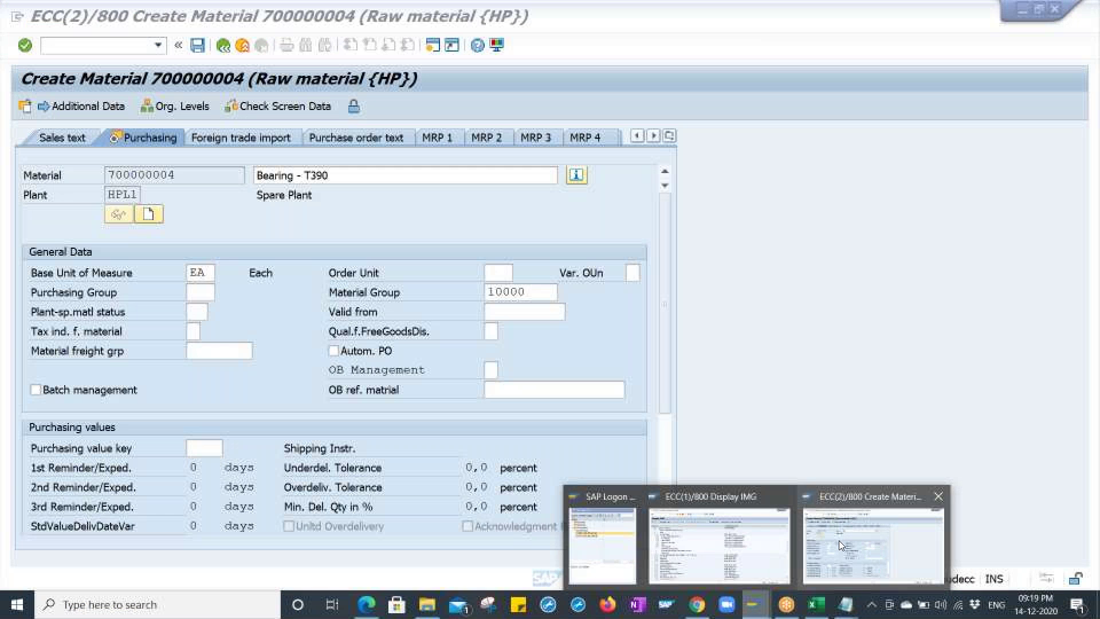
click(838, 540)
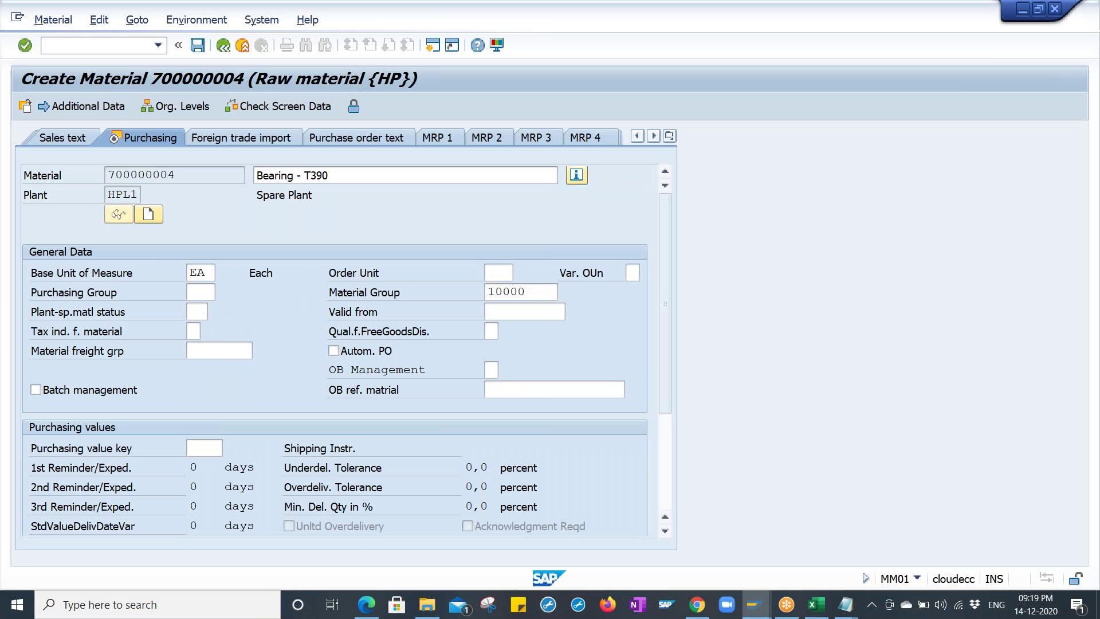
- Search the purchasing group value list for HPG, accept it, and continue to the Plant data / stor. 1 view
key(F4)
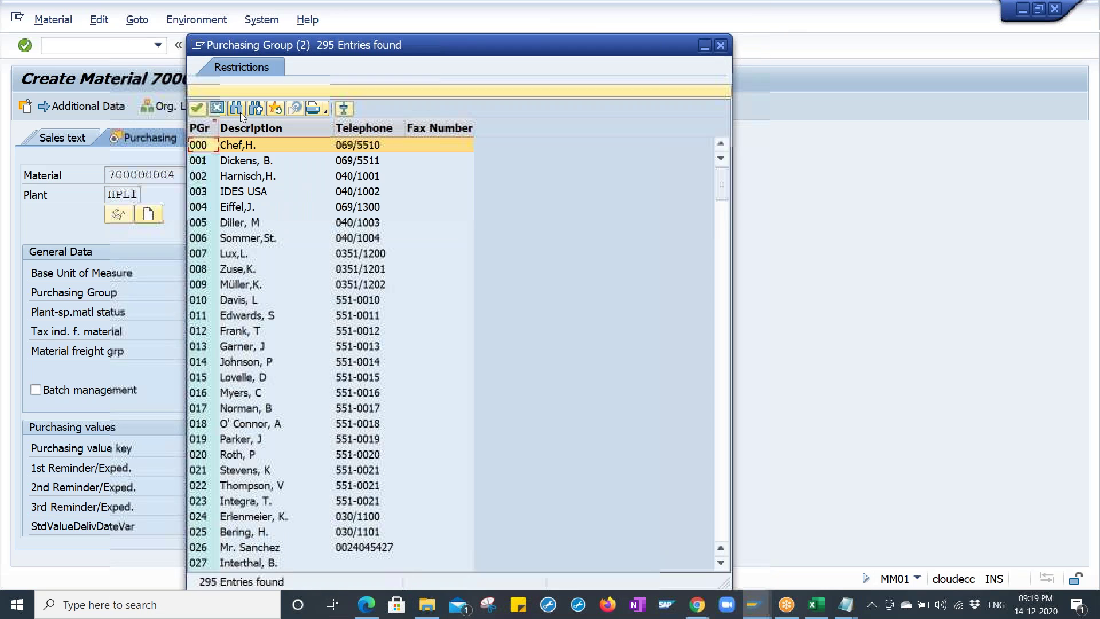
click(238, 108)
text(HPG)
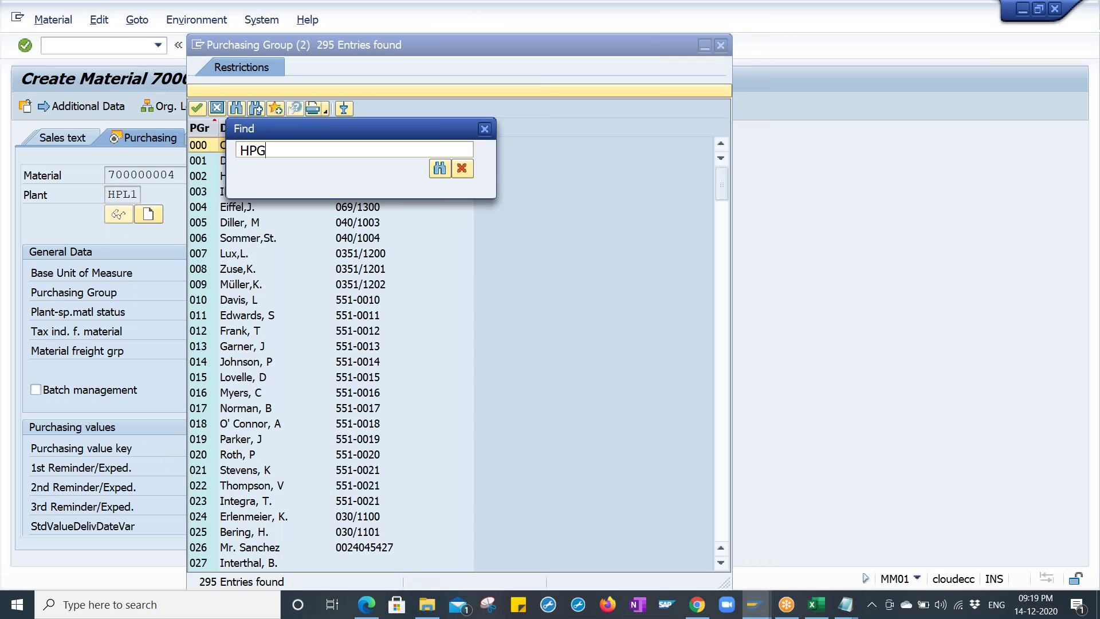
key(Return)
key(Return)
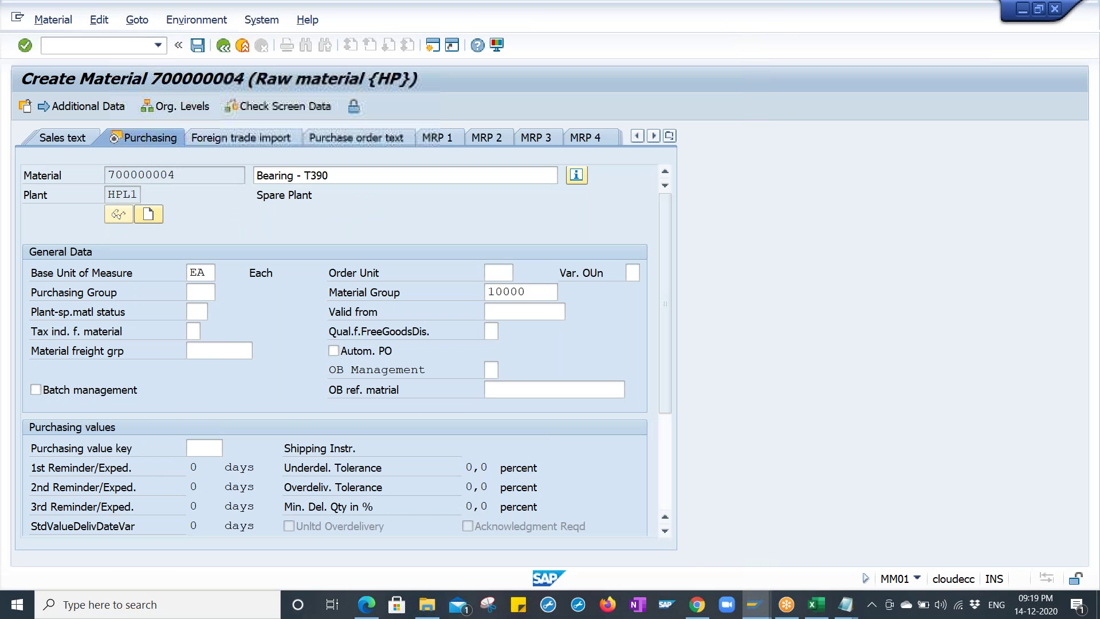
key(Return)
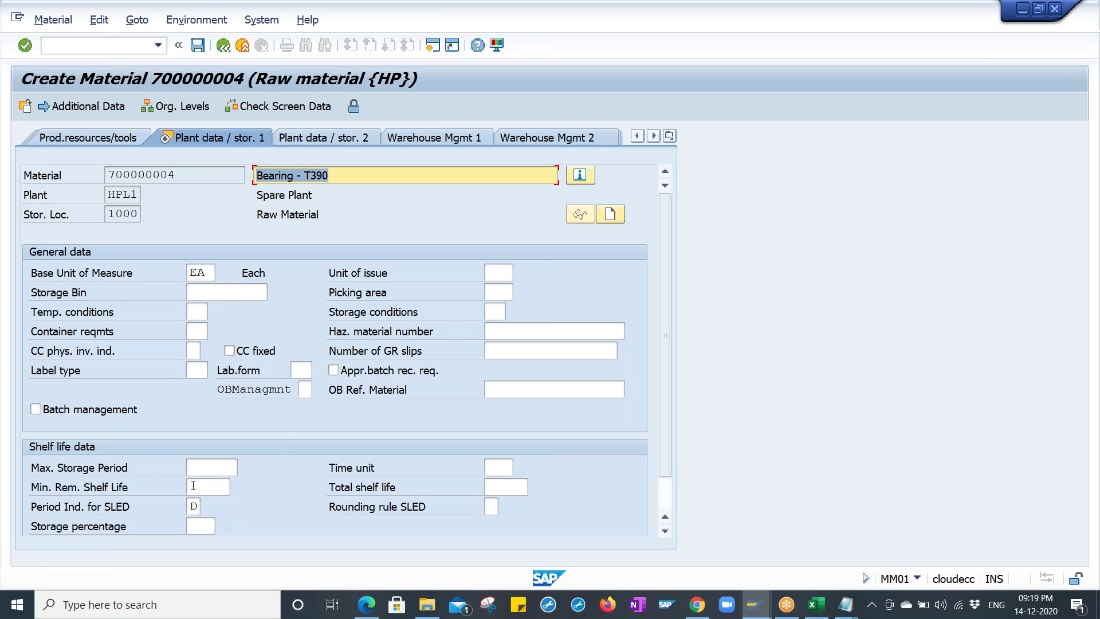
- Examine the Storage Bin field and the storage location assigned to the material in the Plant data / stor. 1 view
click(162, 284)
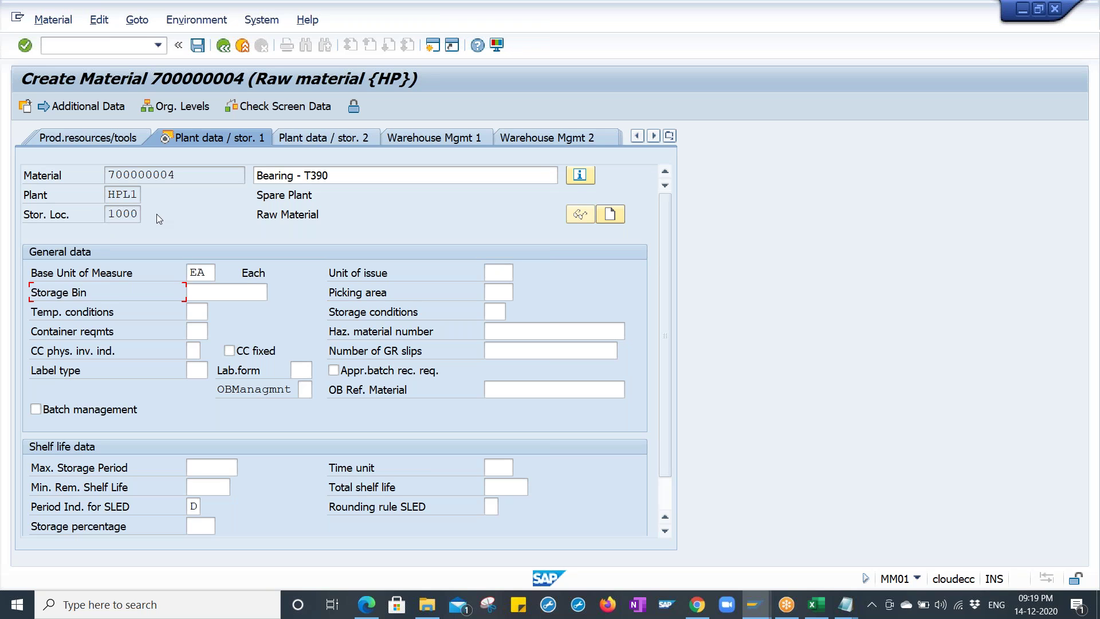
click(116, 212)
drag(108, 213, 151, 214)
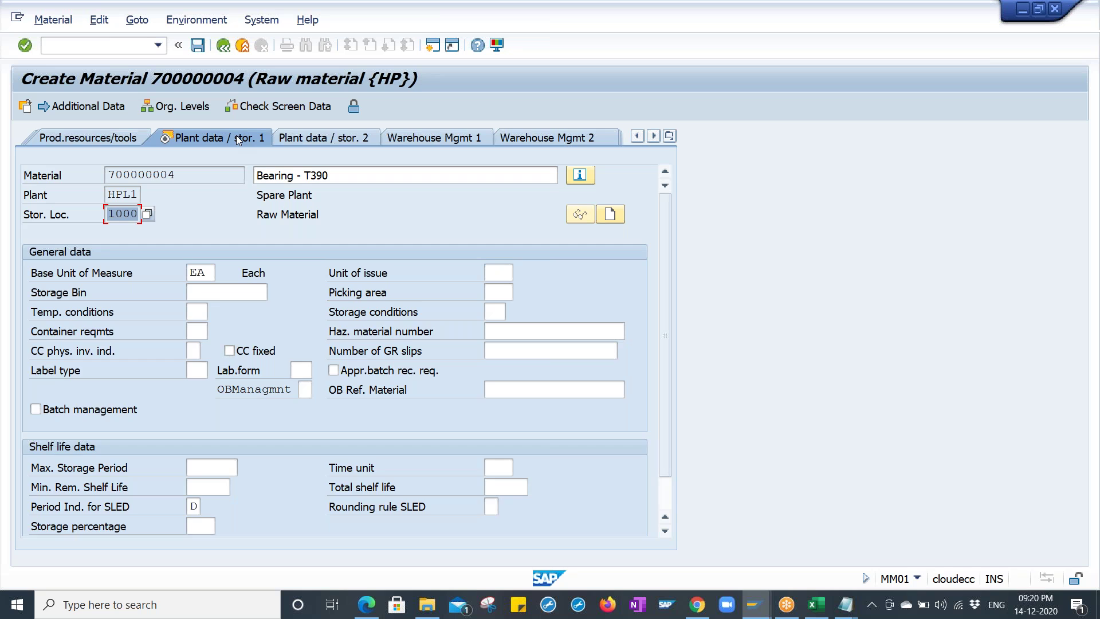
- Go through the Plant data / stor. 1 and stor. 2 views and continue to the Accounting 1 view
click(290, 138)
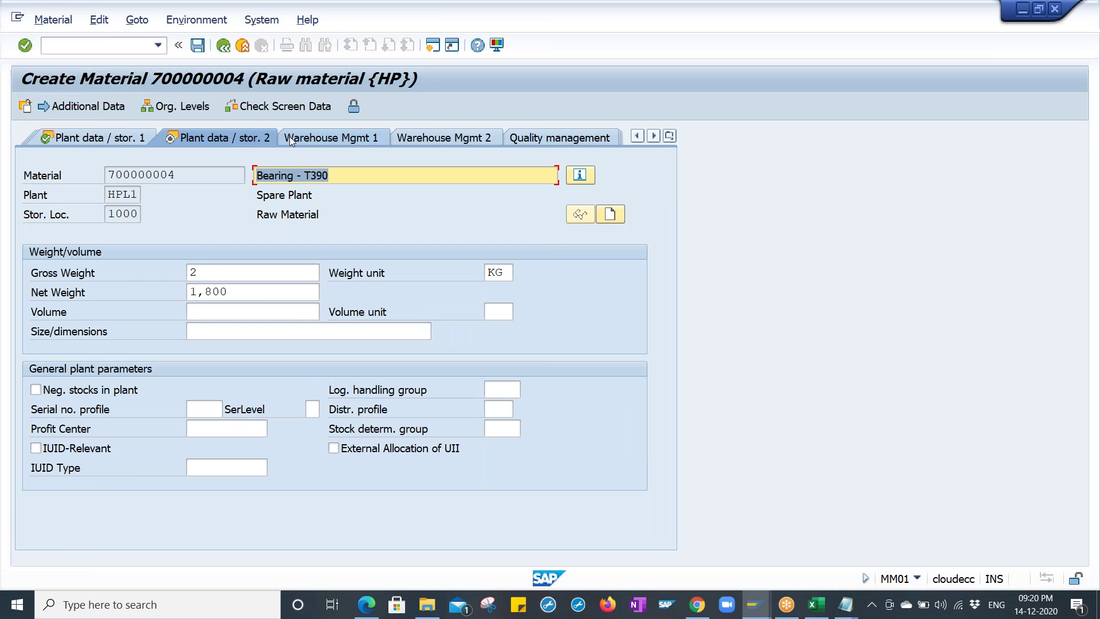
click(140, 141)
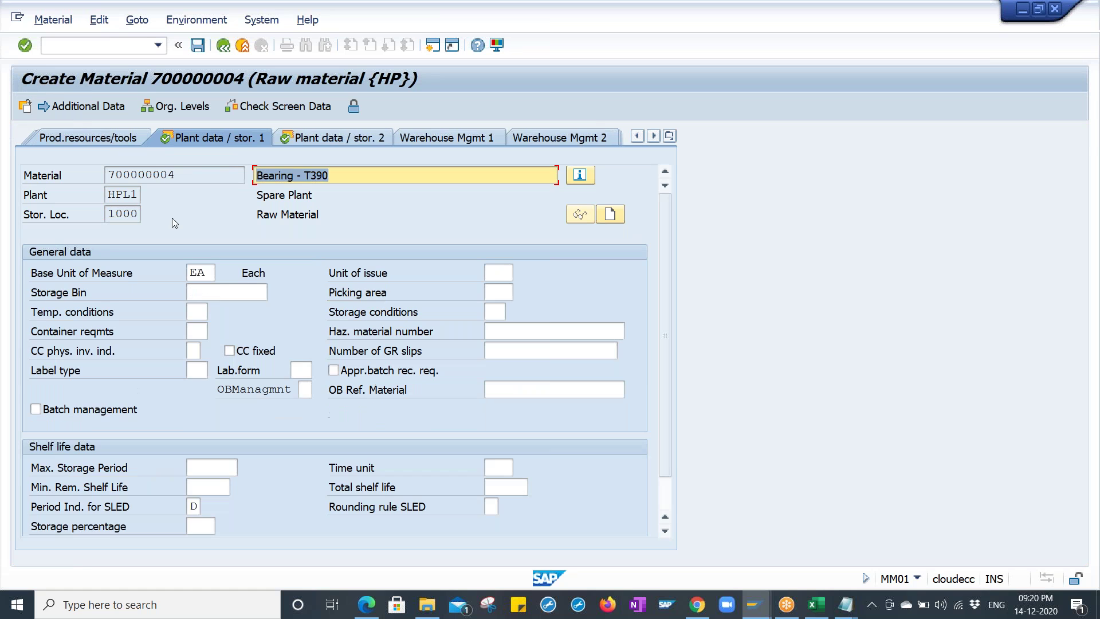
key(Return)
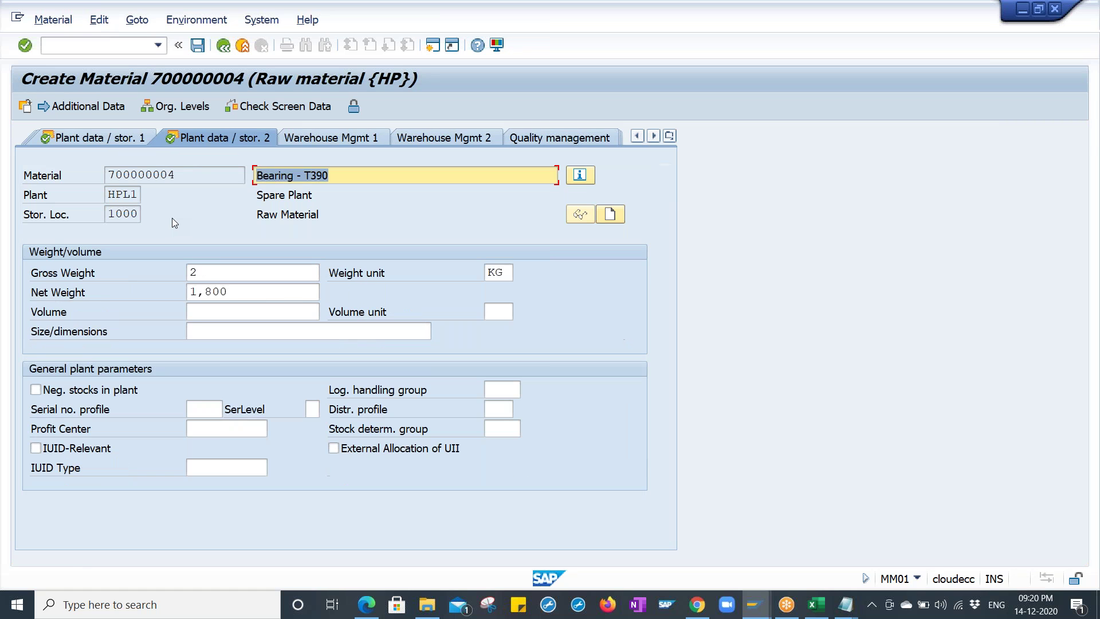
key(Return)
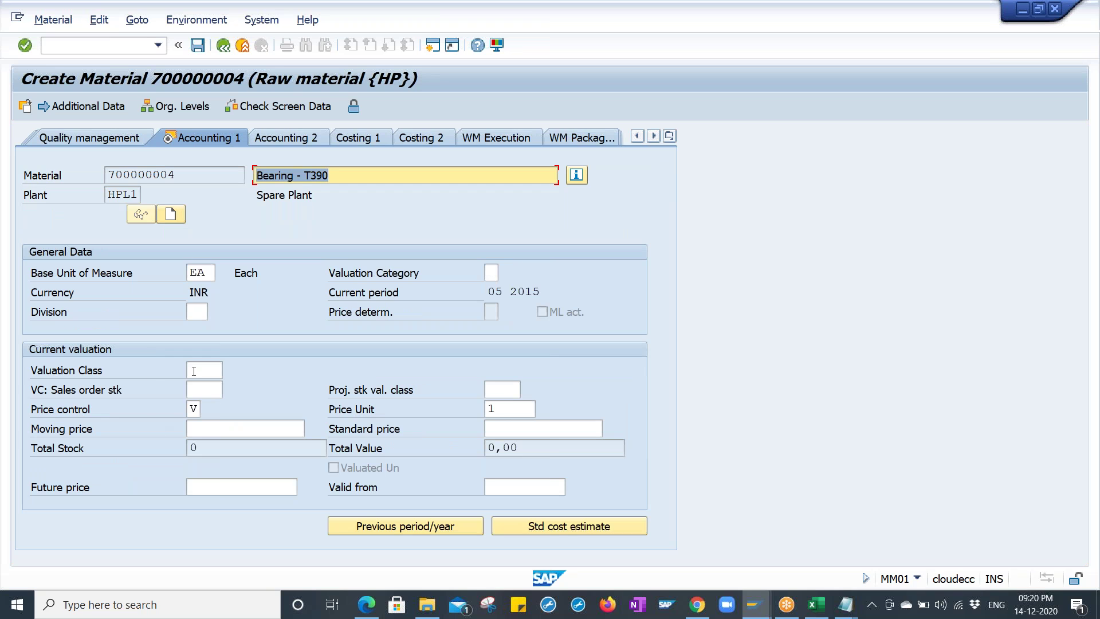
- Set the valuation class to 3000, Raw materials 1, from its list of possible values
click(212, 367)
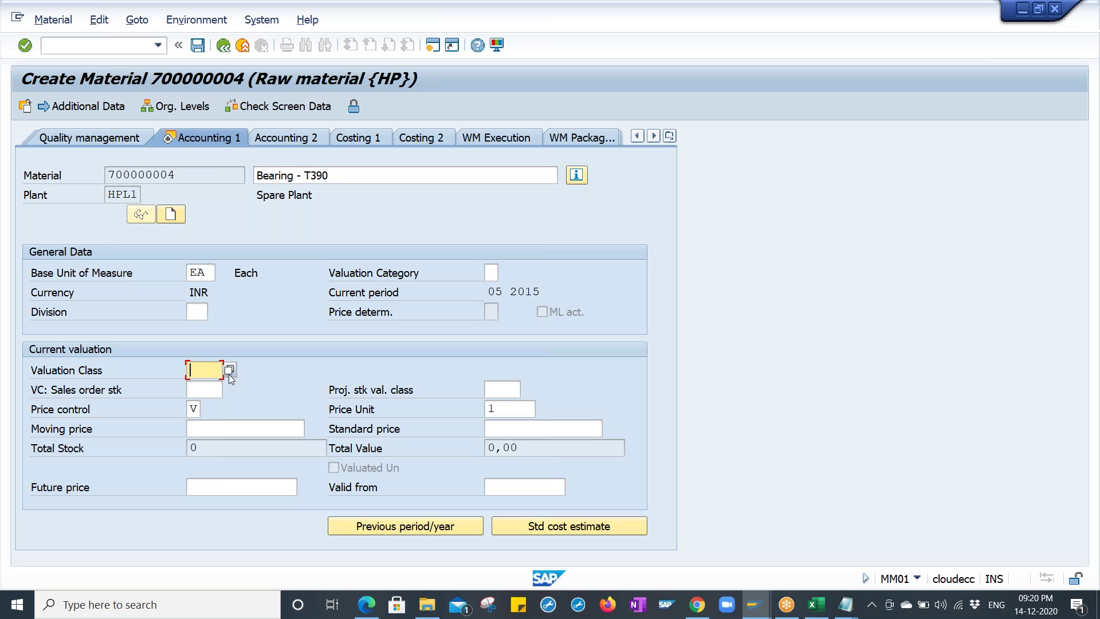
click(229, 371)
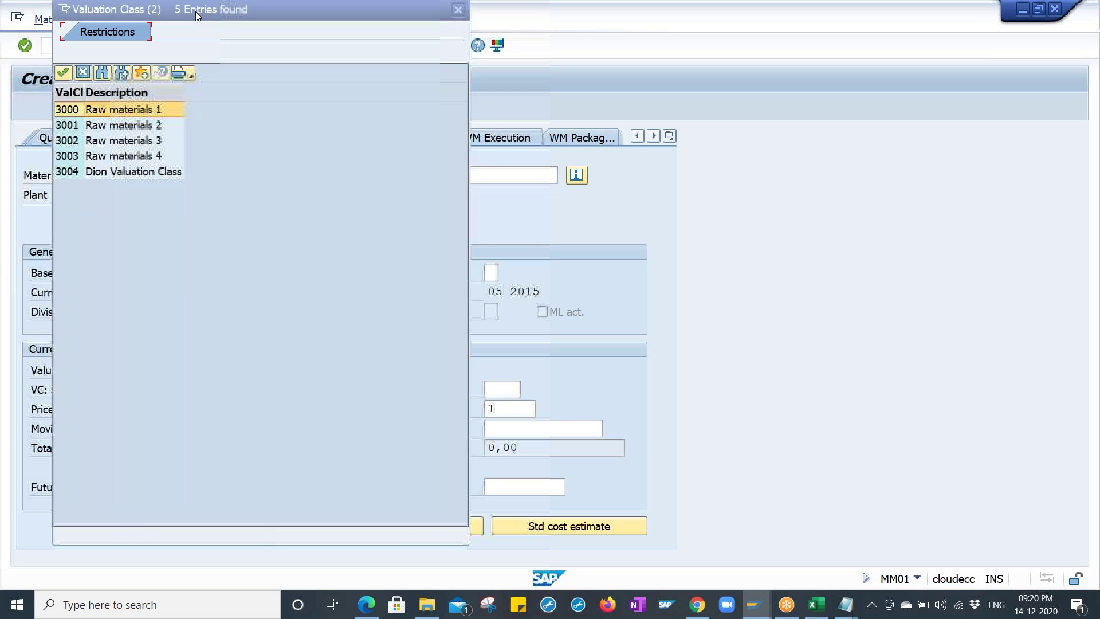
drag(196, 16, 531, 145)
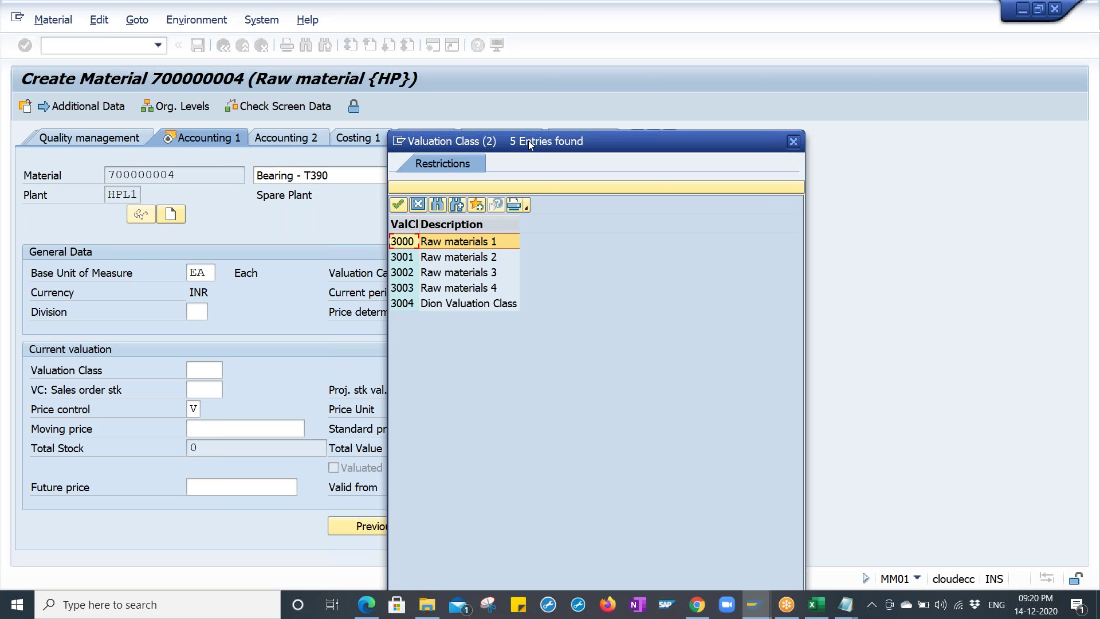
double_click(463, 248)
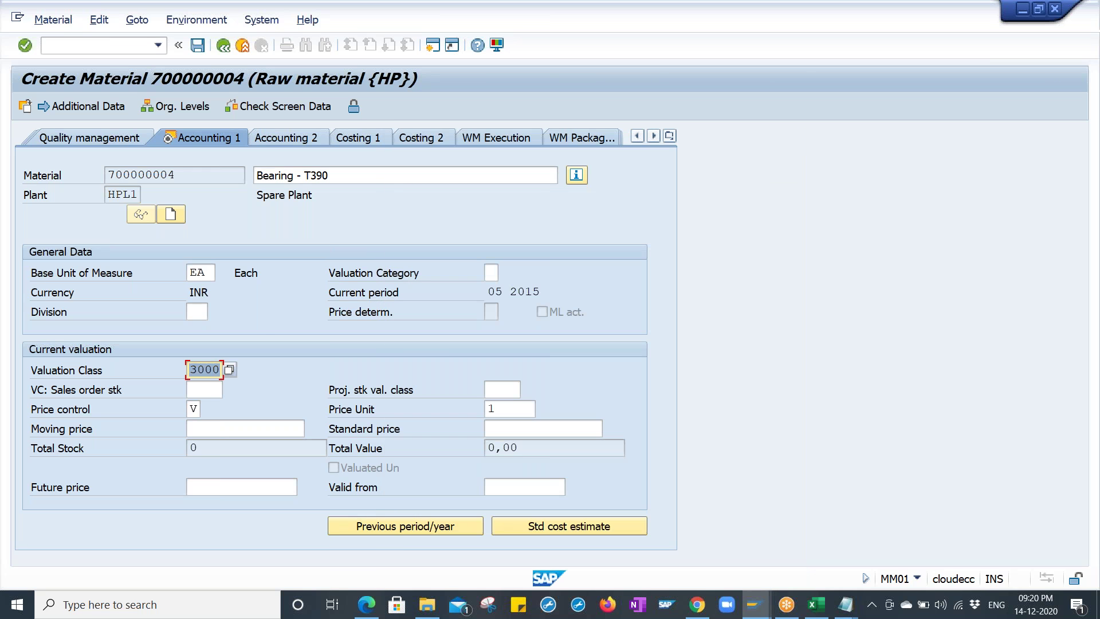
- Review the possible price control indicators without changing the selection, and examine the Price control and Moving price fields
click(195, 408)
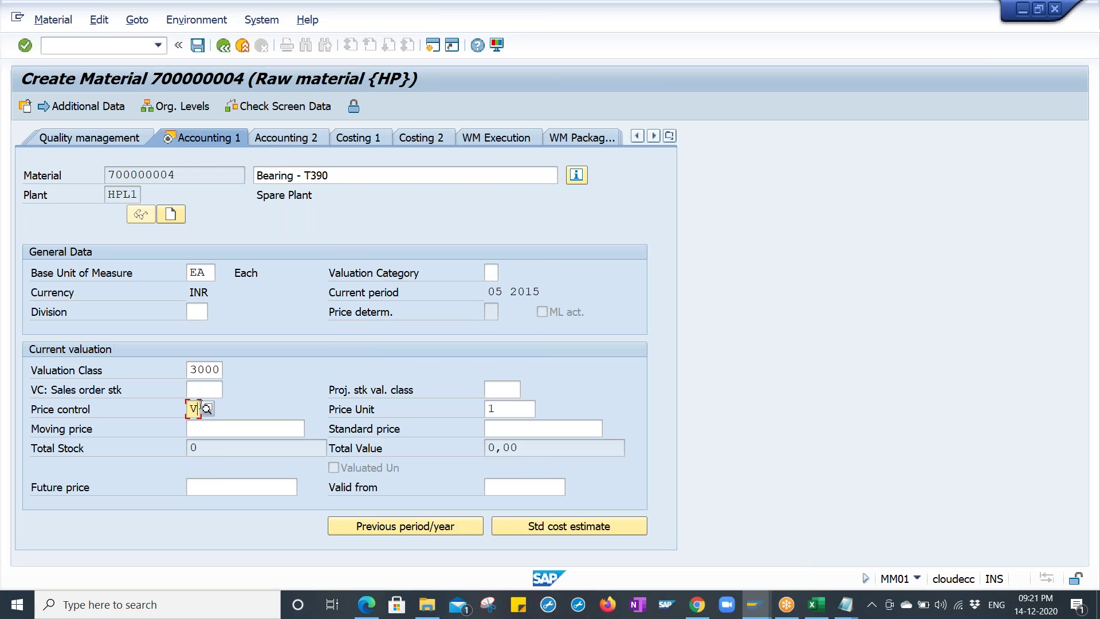
click(207, 409)
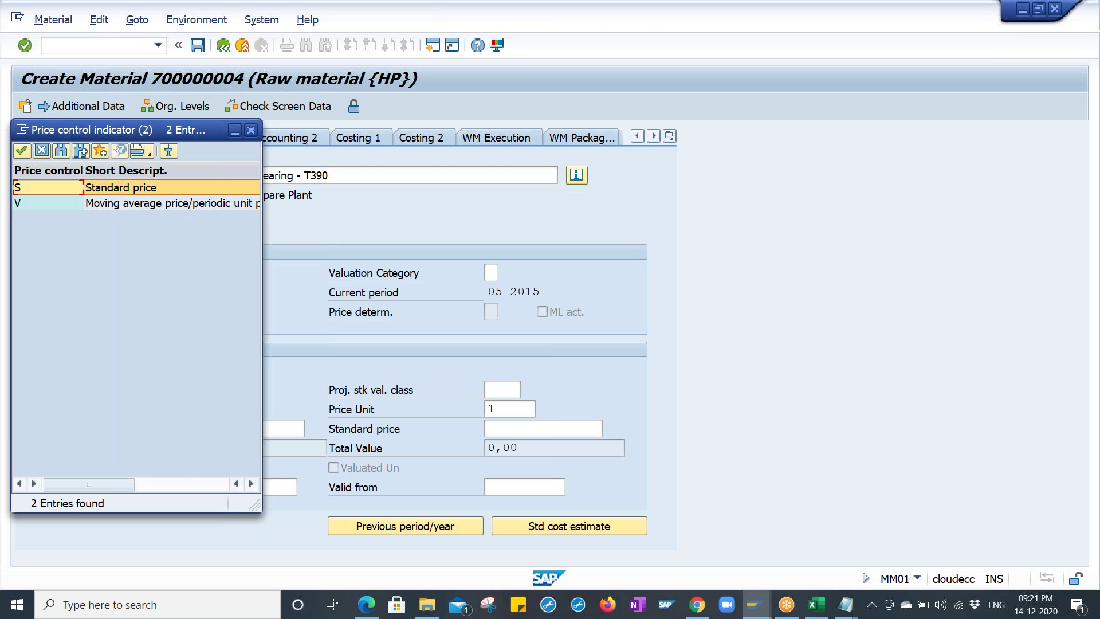
click(250, 130)
click(192, 409)
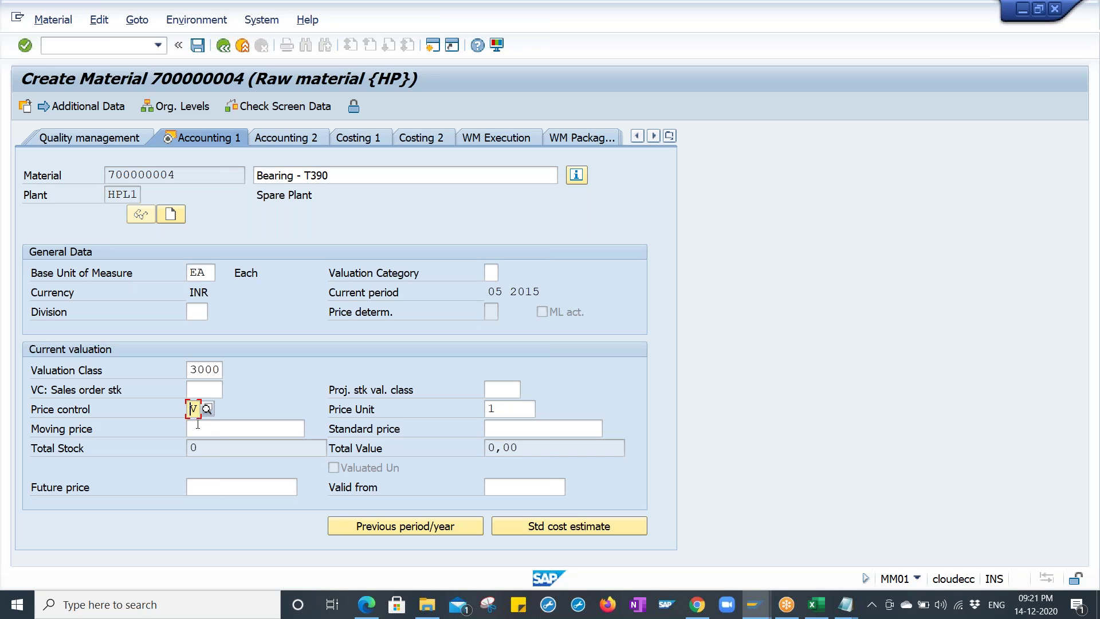
click(200, 430)
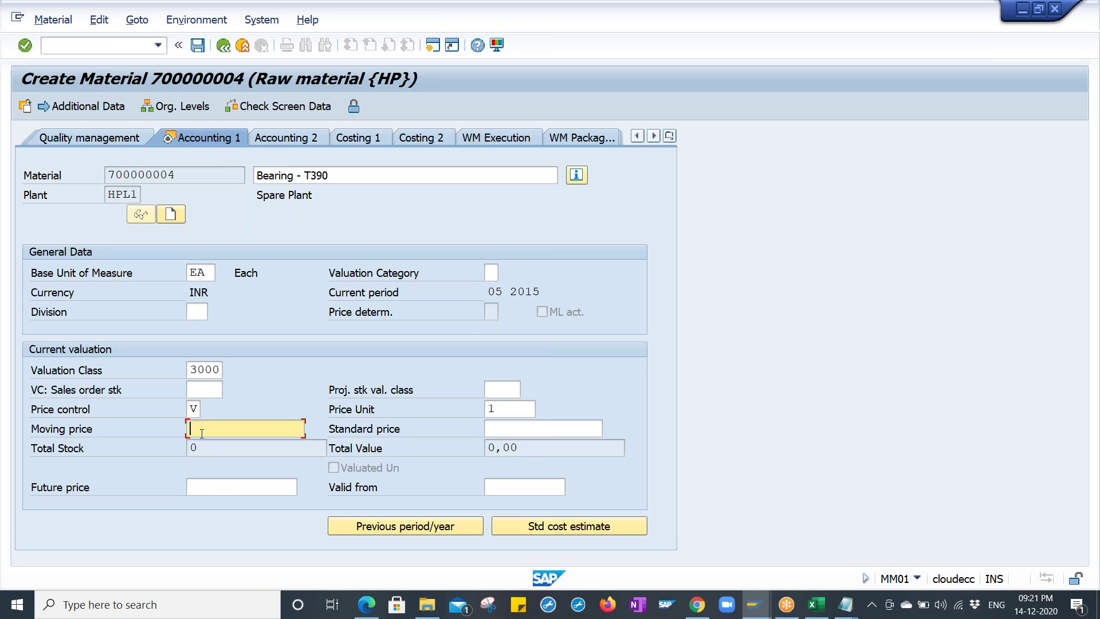
click(193, 410)
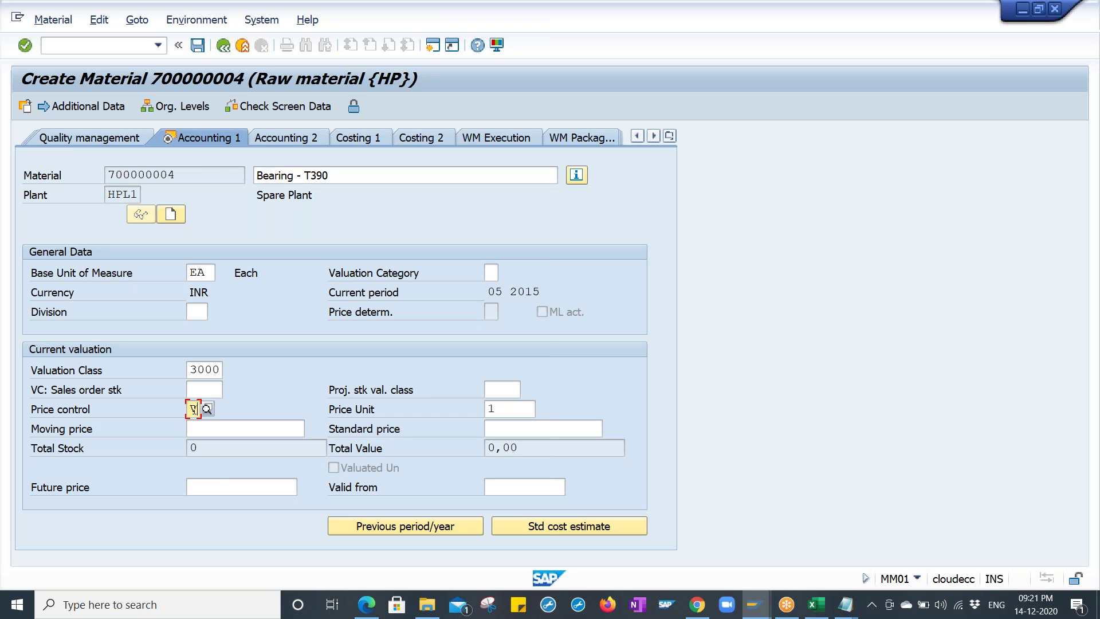
click(202, 427)
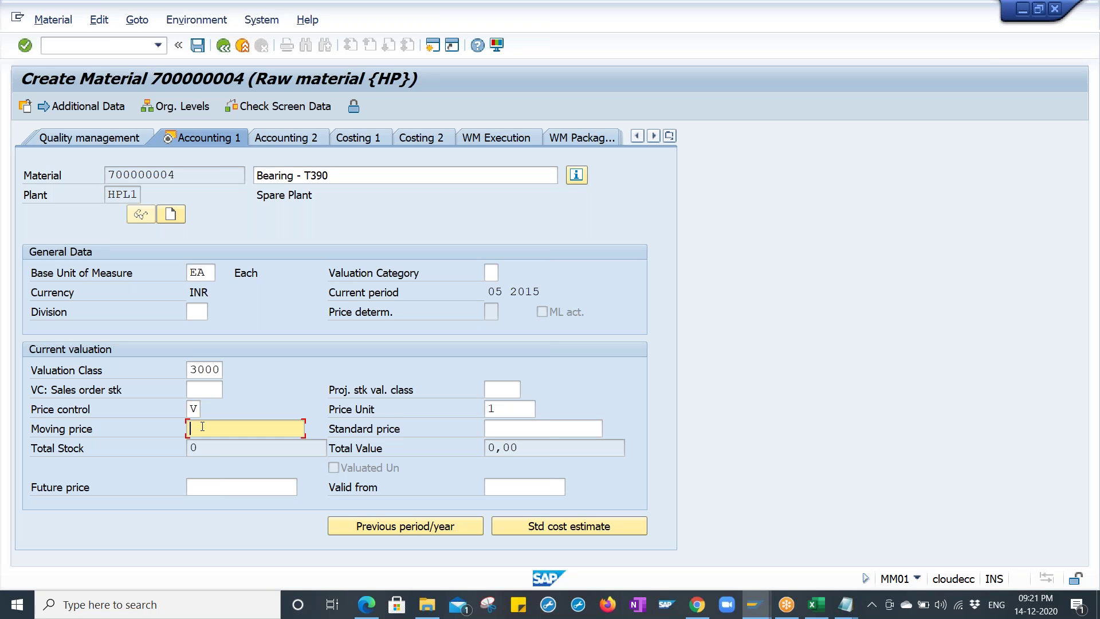
click(193, 410)
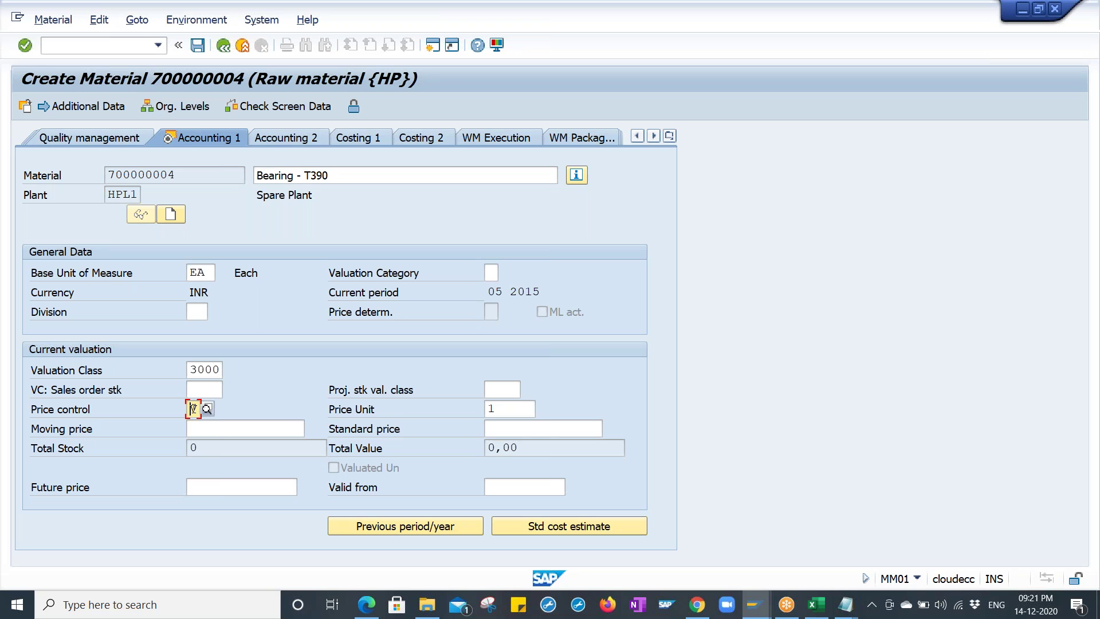
- Set the moving price to 1000 under price control V and save the new material master
click(523, 434)
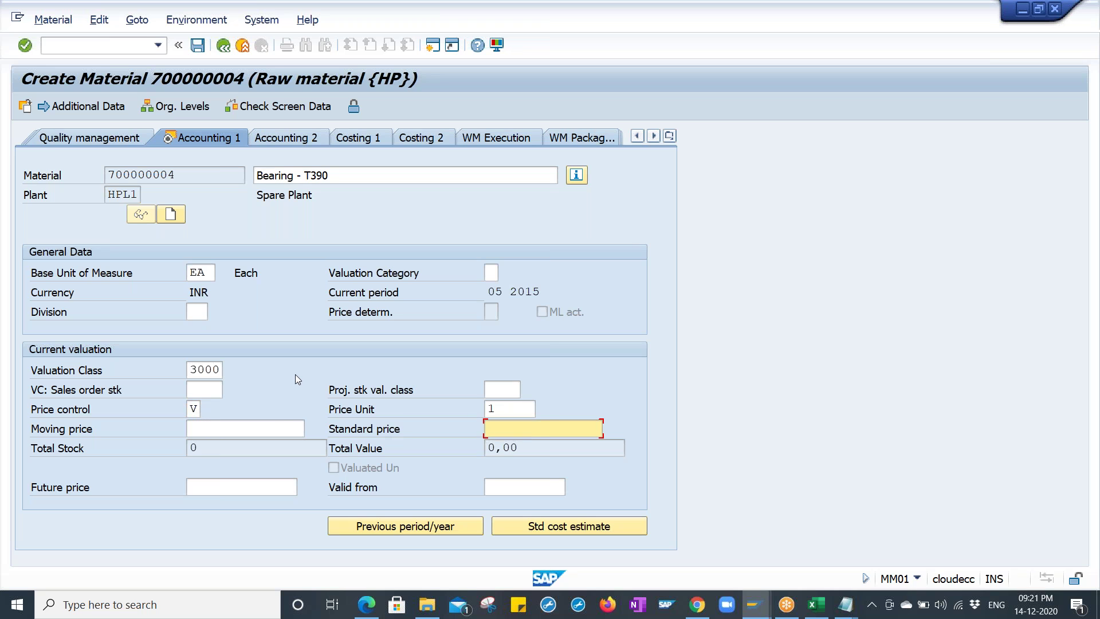
click(261, 433)
text(1000)
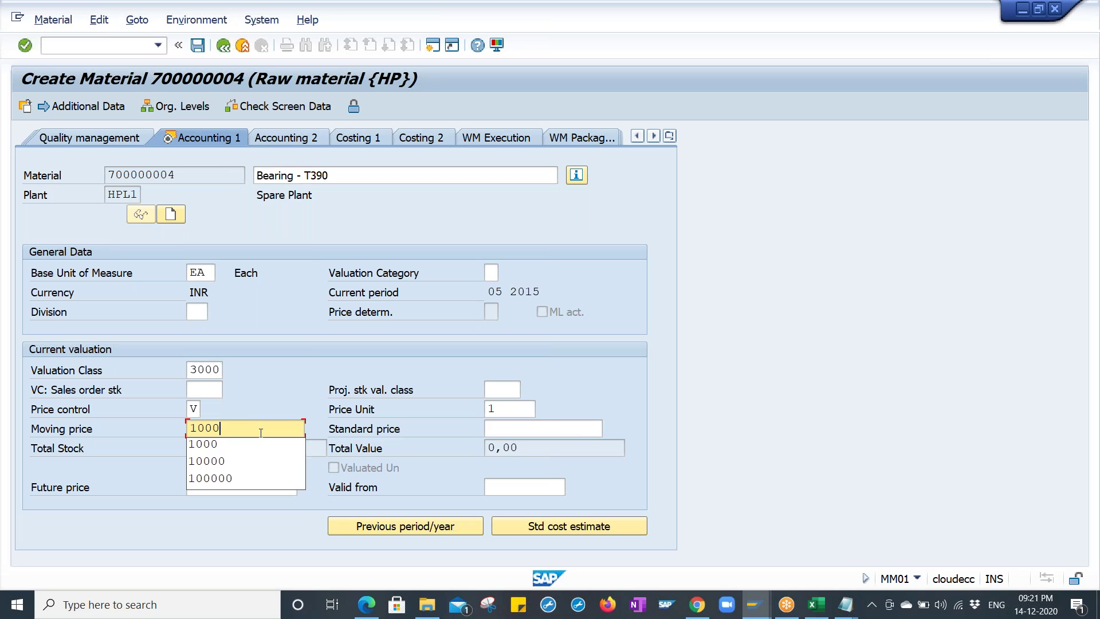
key(Return)
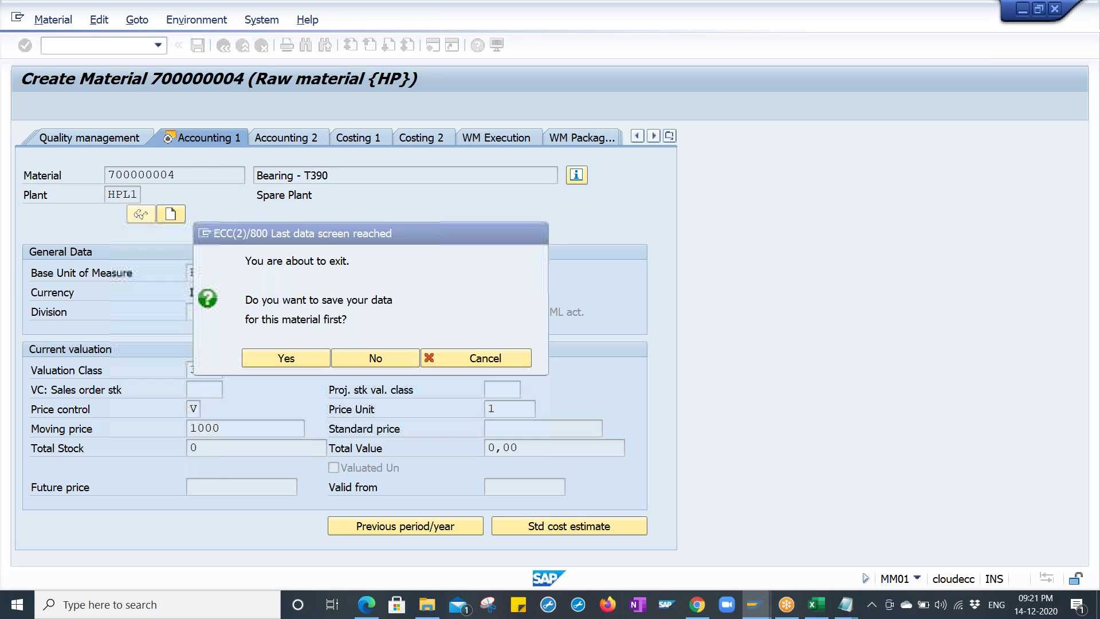
key(Return)
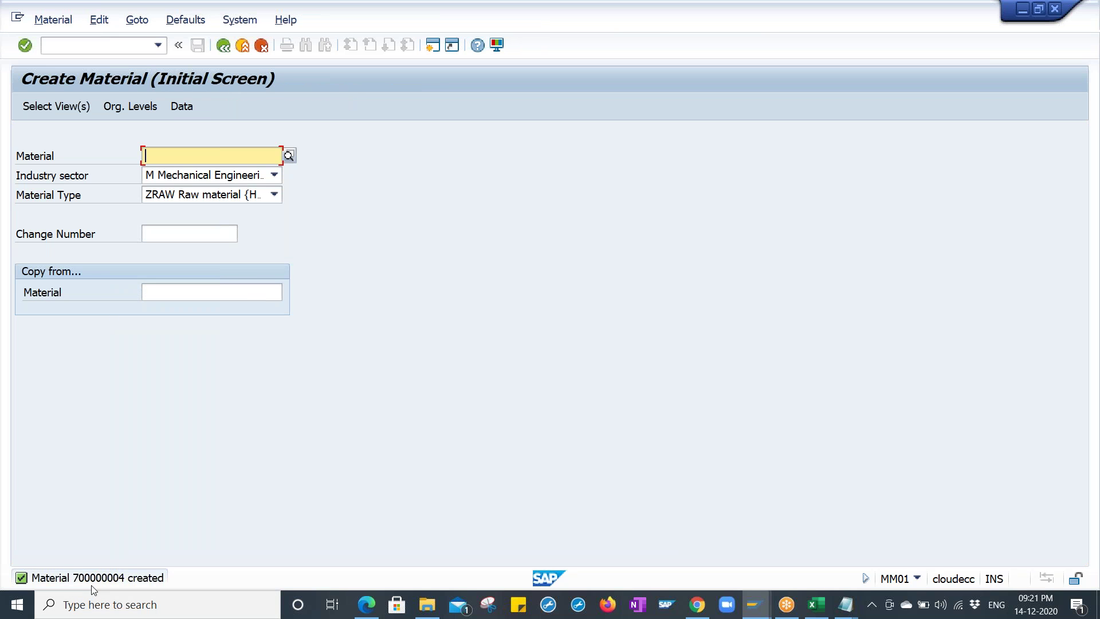
- Open the details of the creation status message, highlight the material number in them and close the details
click(90, 581)
double_click(92, 582)
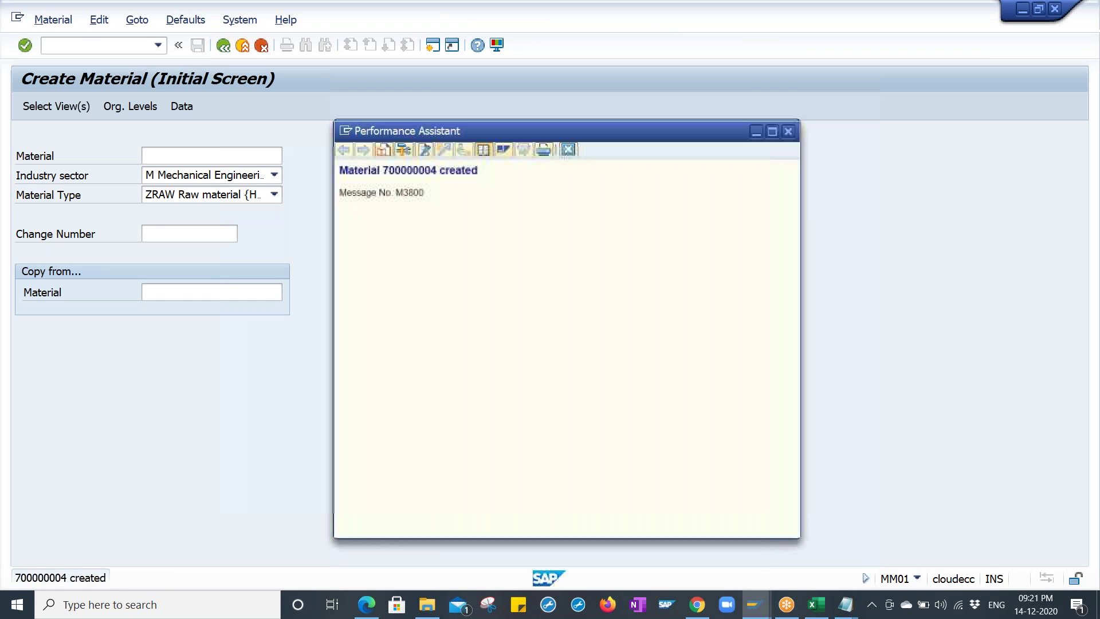
double_click(409, 170)
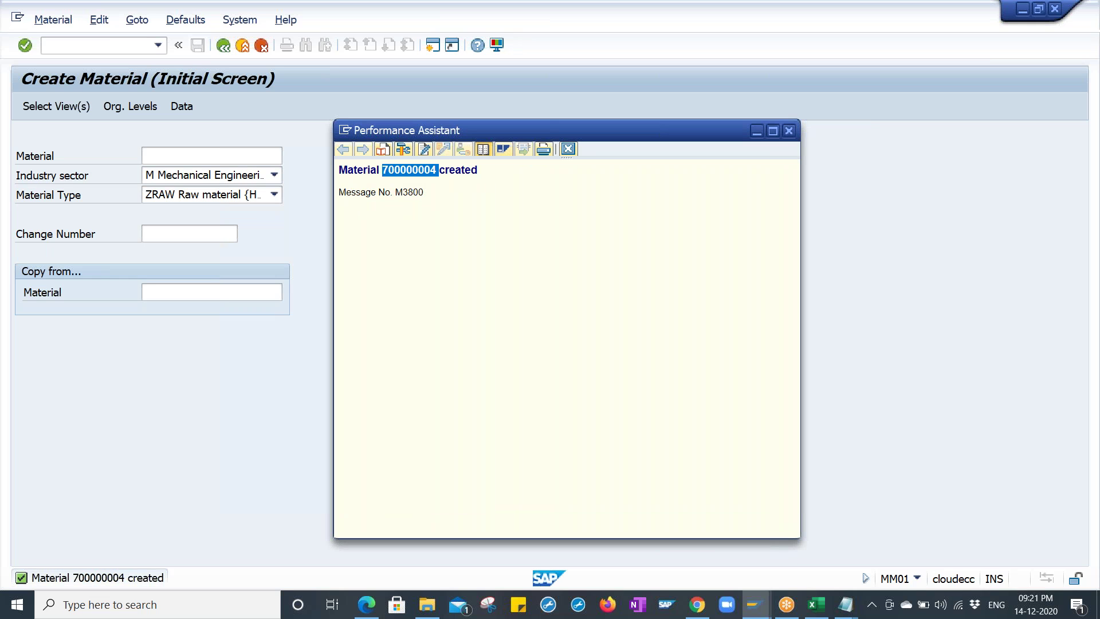
click(789, 131)
- Leave material creation and open the Materials List report with transaction MM60
click(51, 51)
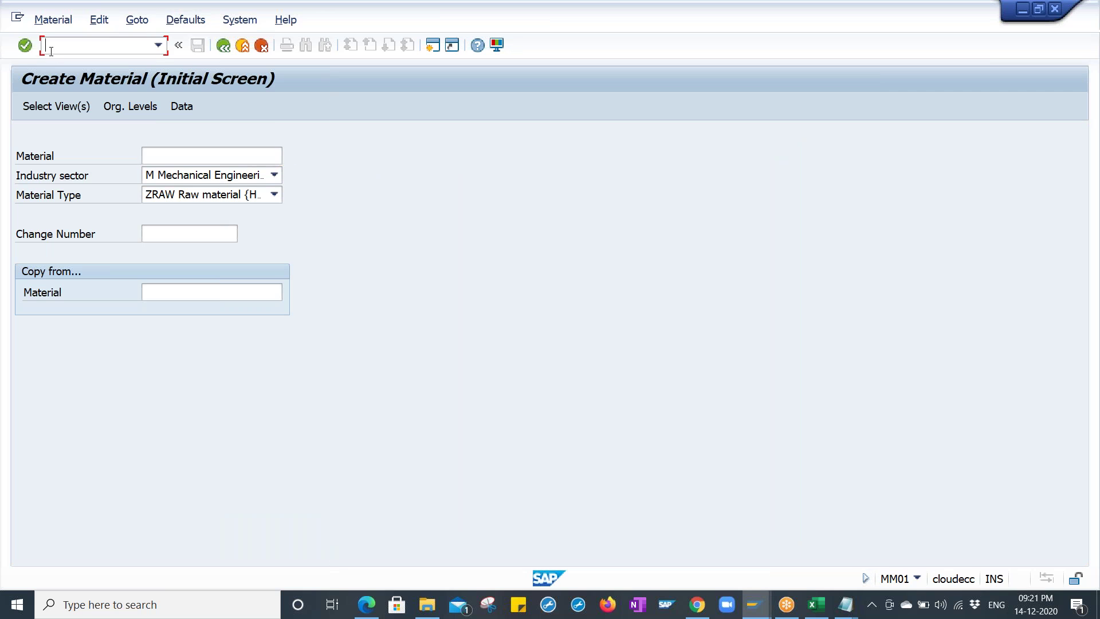
text(/nmm01)
key(Return)
key(Delete)
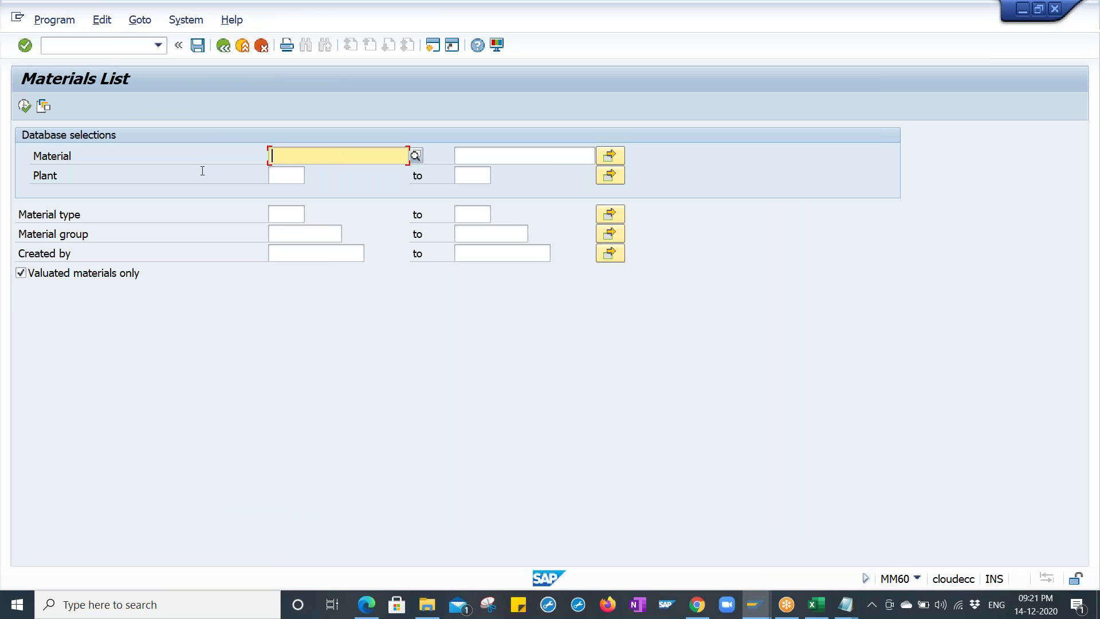
- Restrict the materials list to plant HPL1 and run the report
key(Tab)
key(Tab)
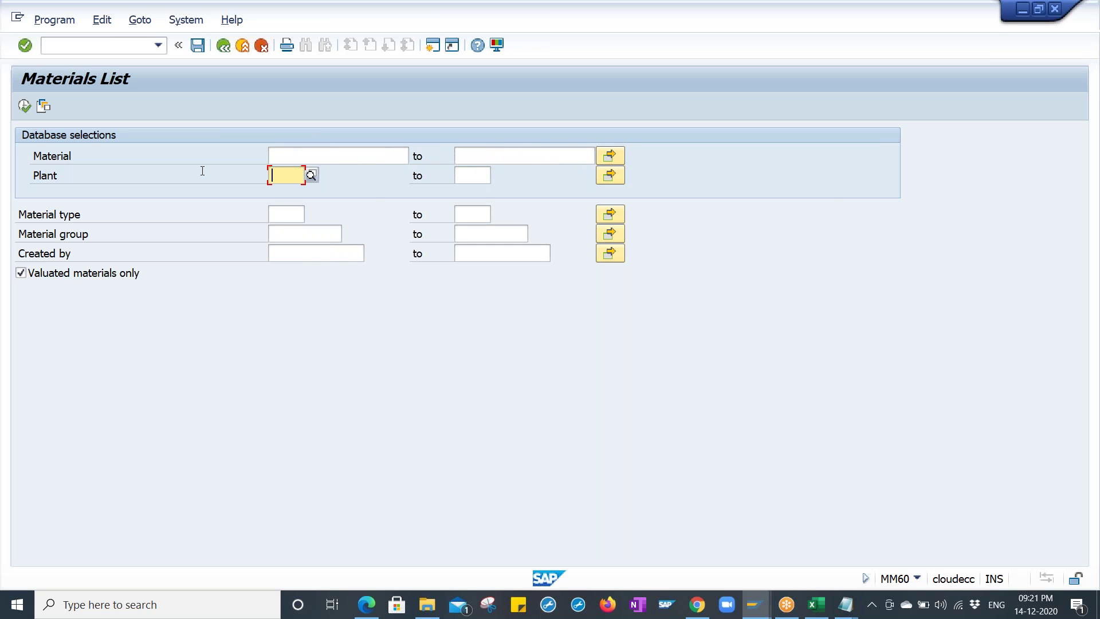
text(HPL)
key(Down)
key(Return)
click(124, 281)
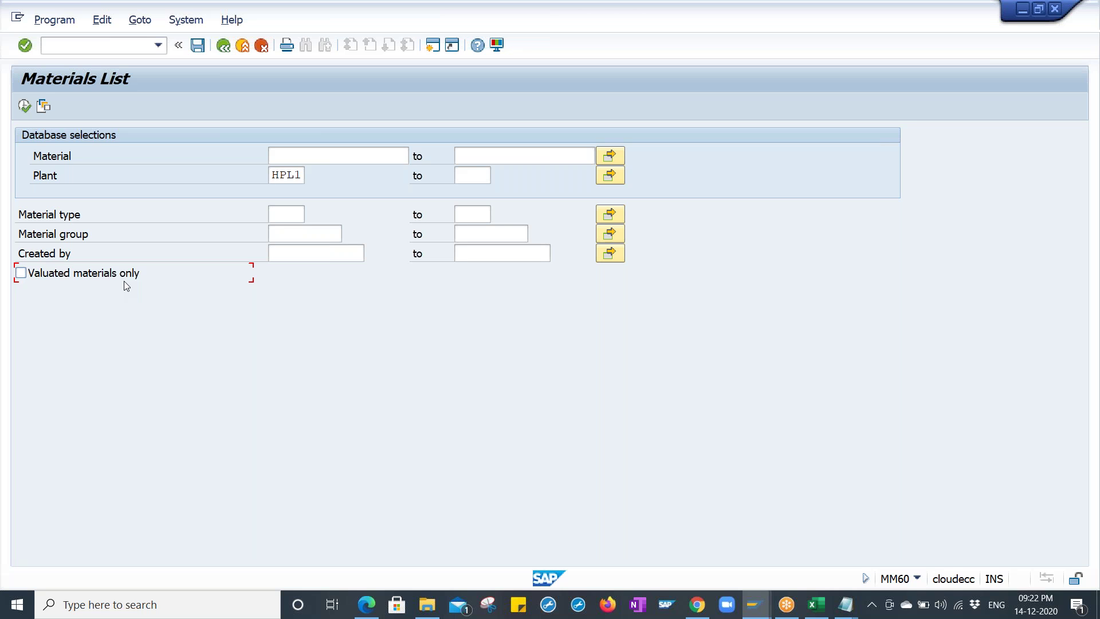
click(124, 281)
click(25, 106)
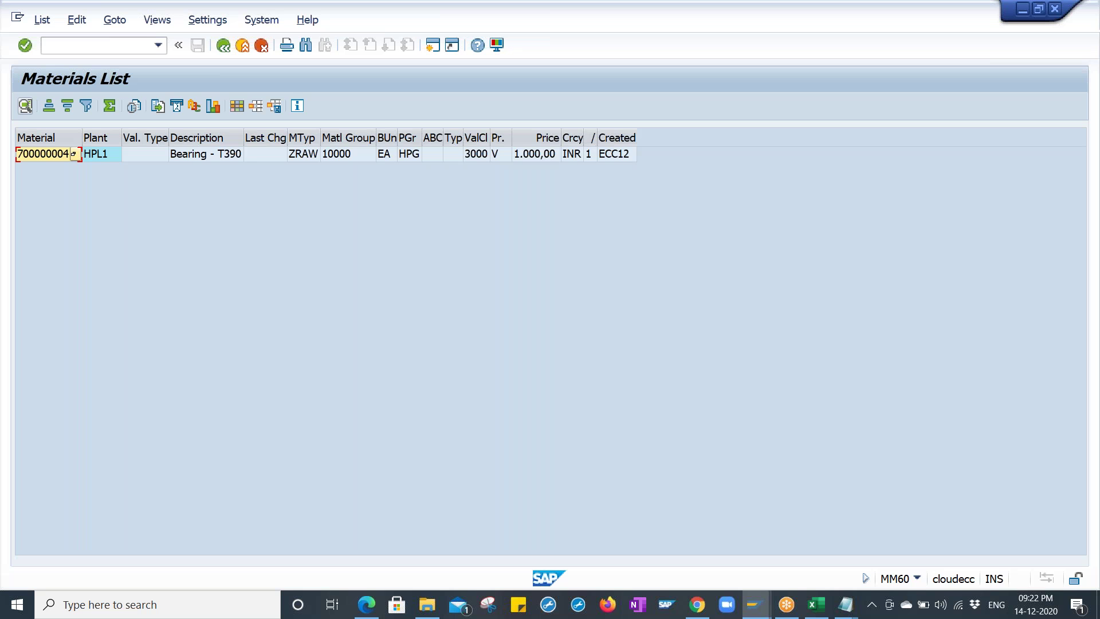
- Examine the listed material's plant, description, material type and material group
click(106, 158)
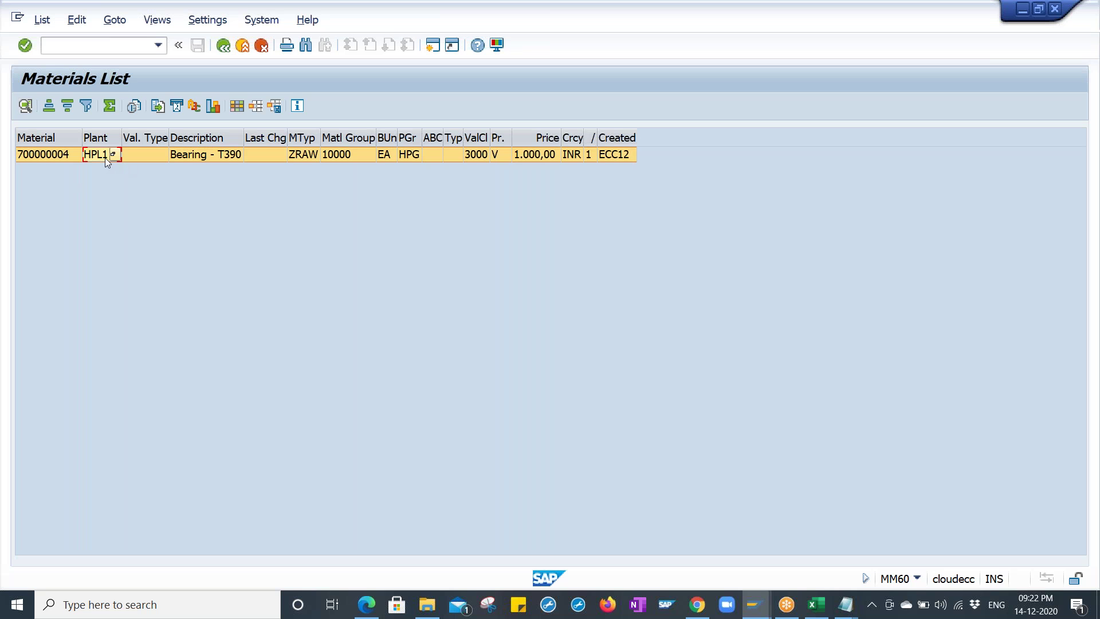
click(190, 154)
click(315, 155)
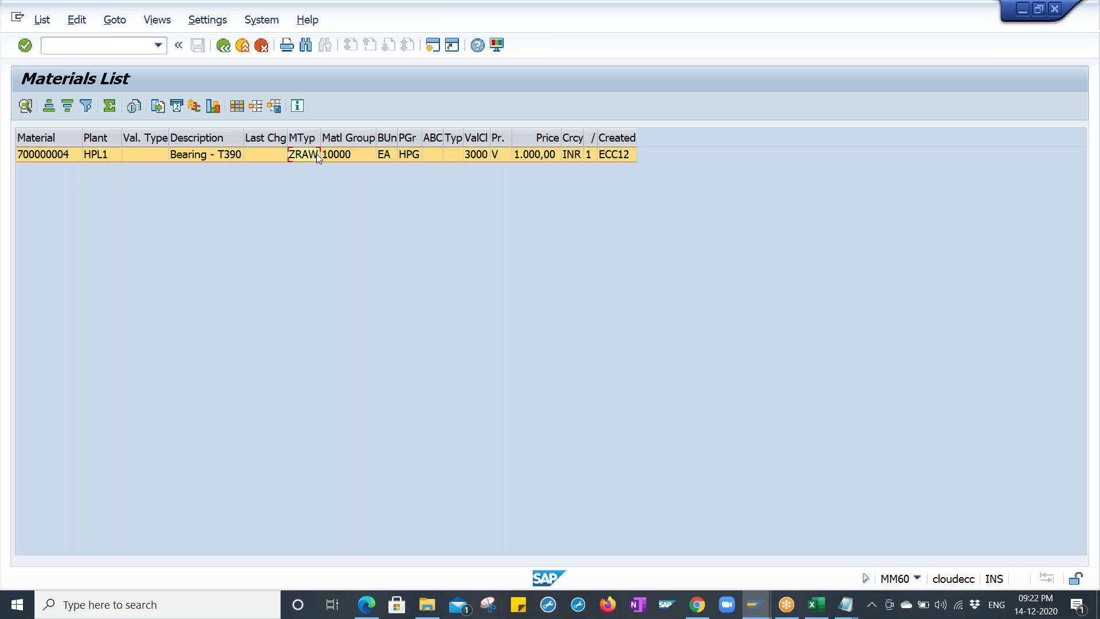
click(335, 156)
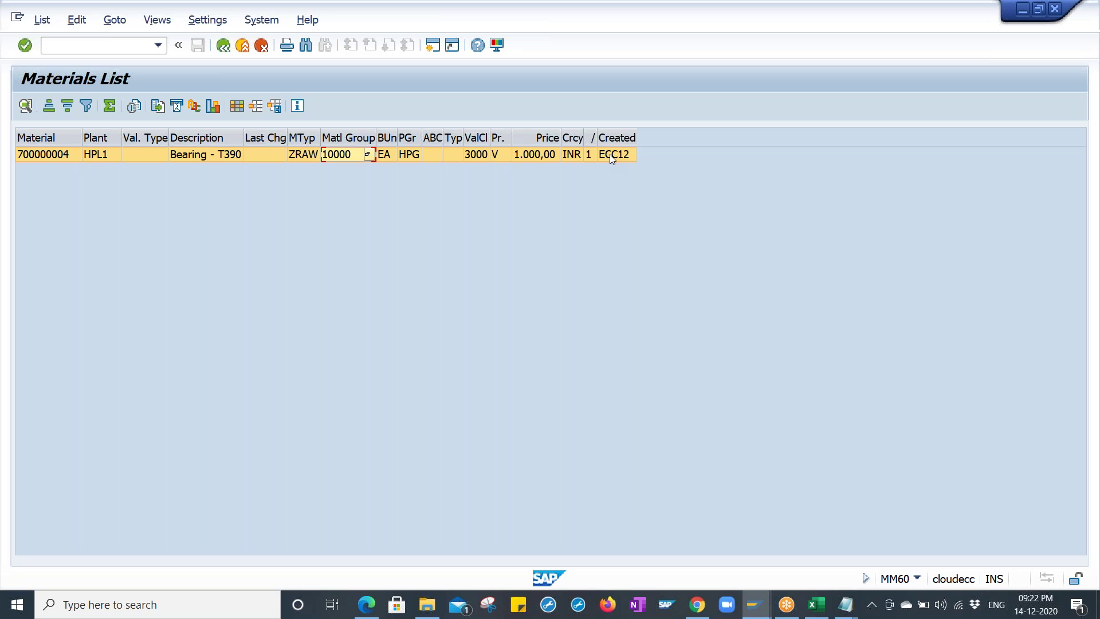
- Leave the materials list and open the Change Material transaction MM02
click(221, 47)
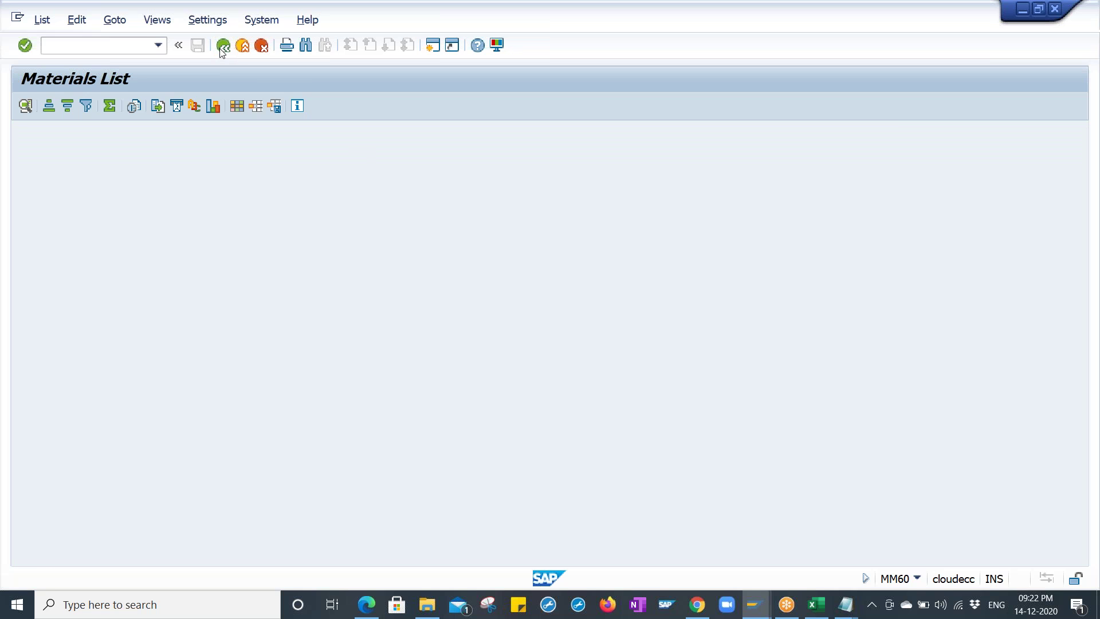
click(221, 47)
text(MM02)
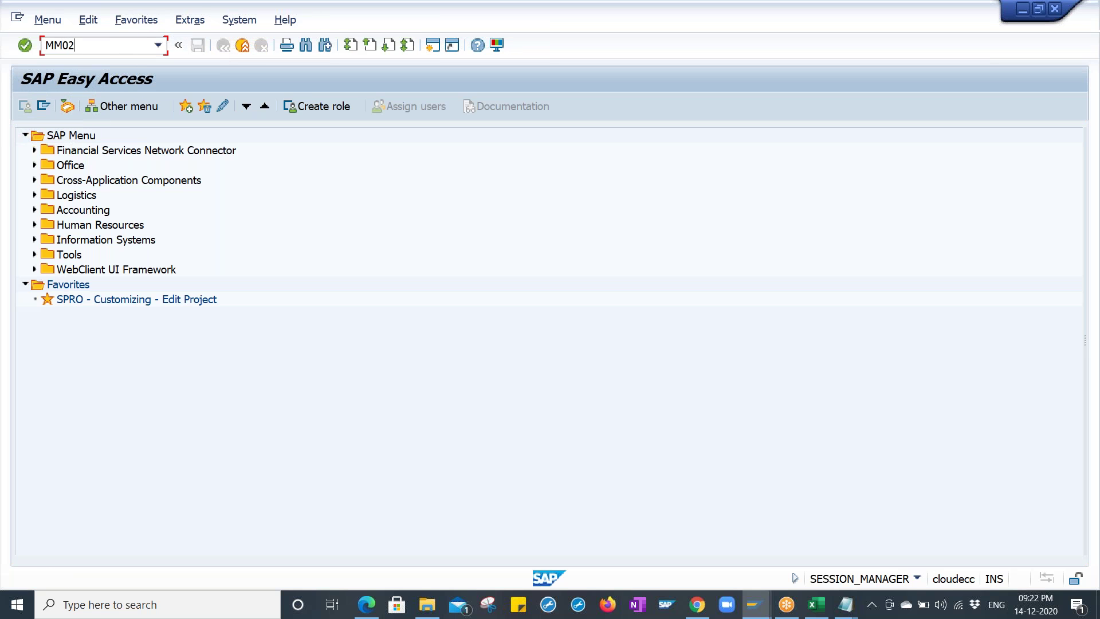
key(Return)
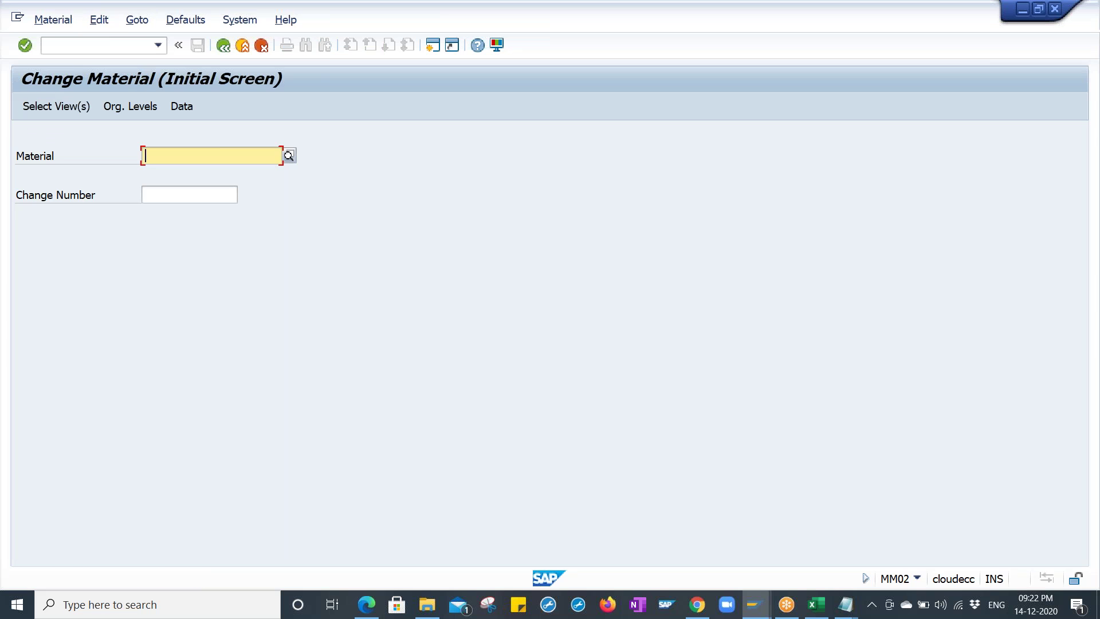
- Find the material with the Plant Material by Description search for plant HPL1 and choose Bearing - T390
click(288, 155)
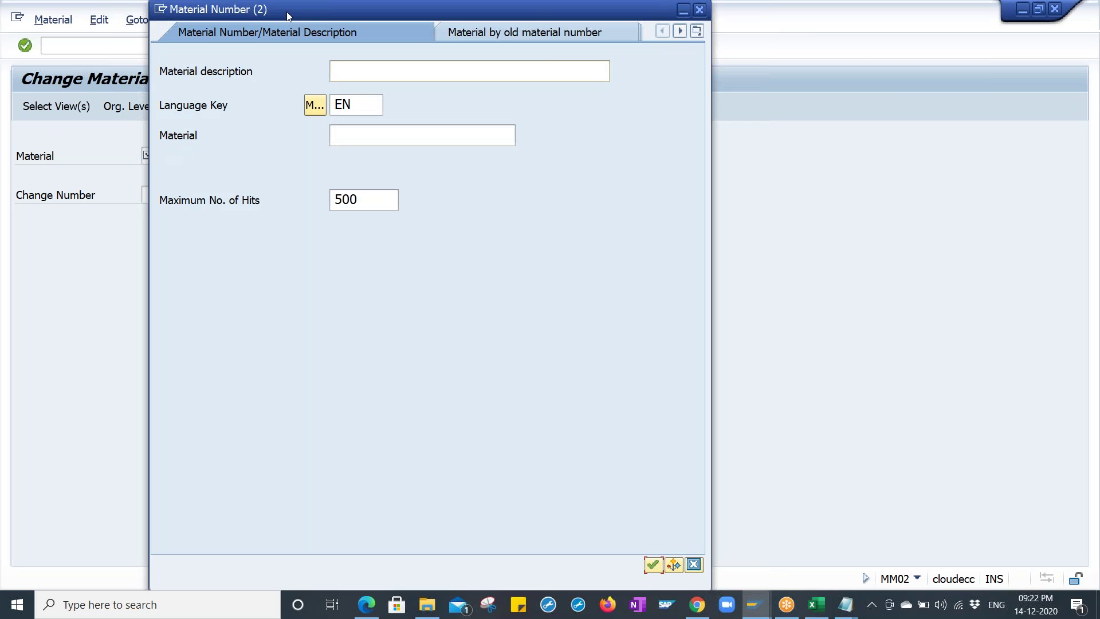
drag(304, 17, 451, 64)
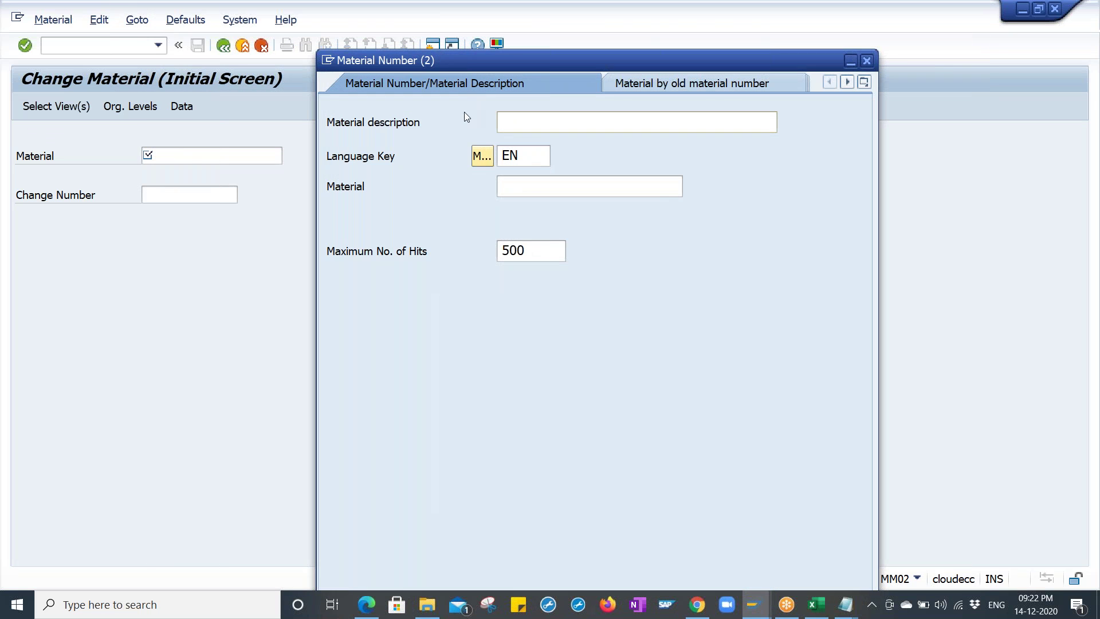
click(864, 82)
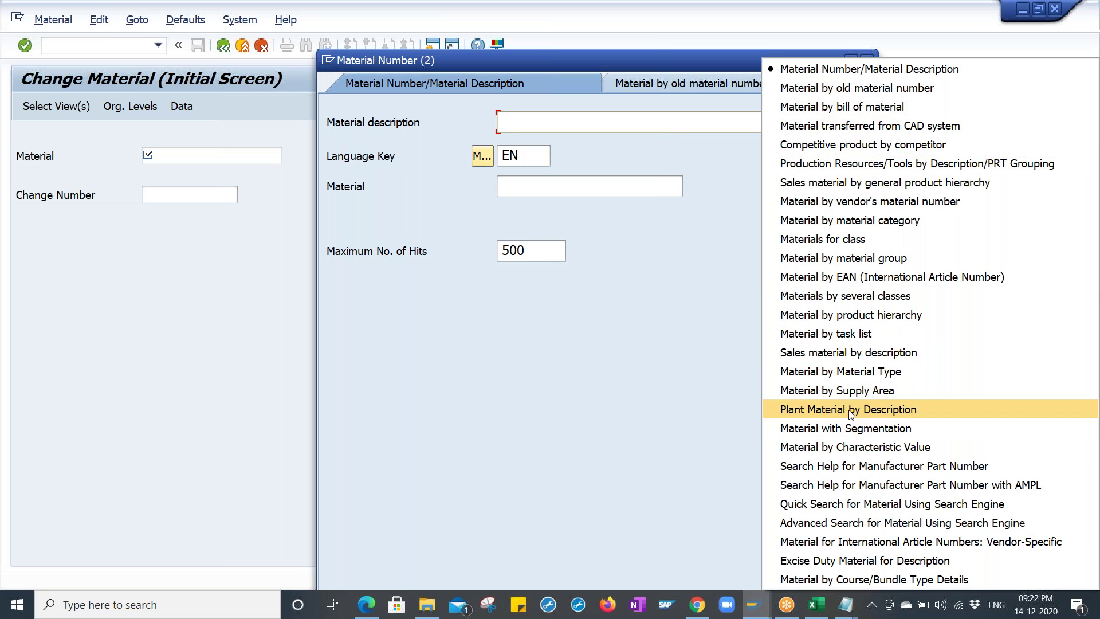
click(850, 409)
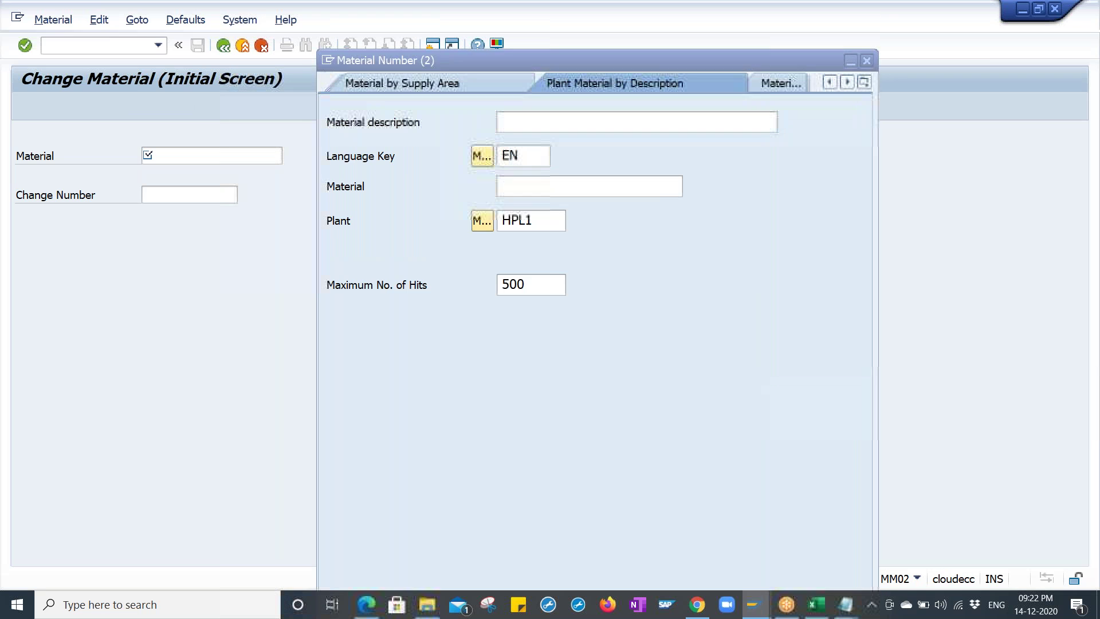
click(545, 219)
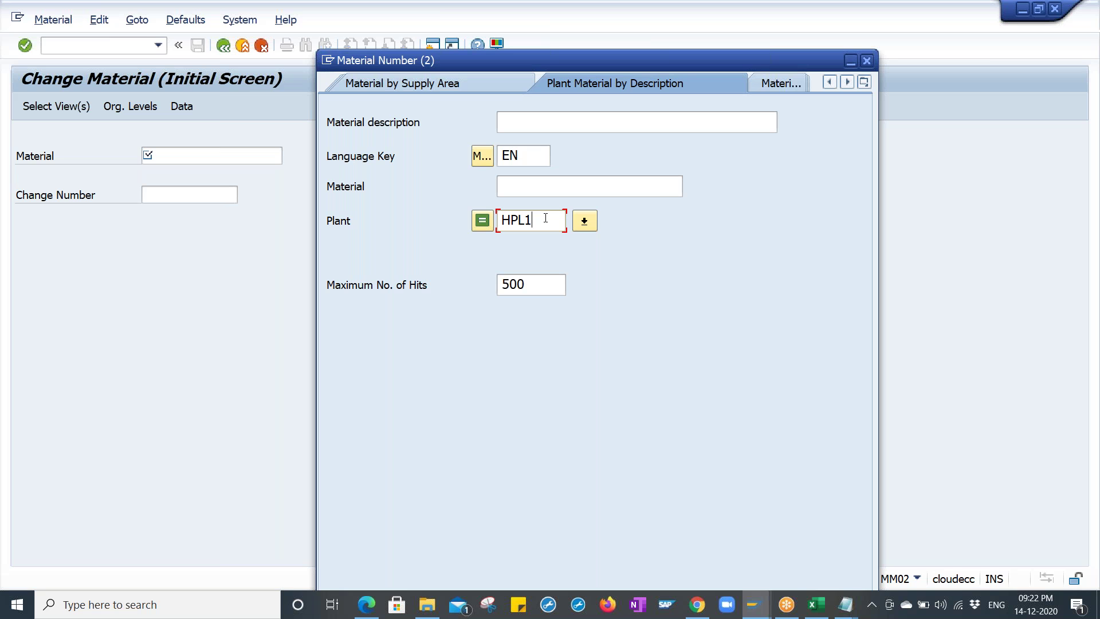
key(BackSpace)
text(1)
key(Return)
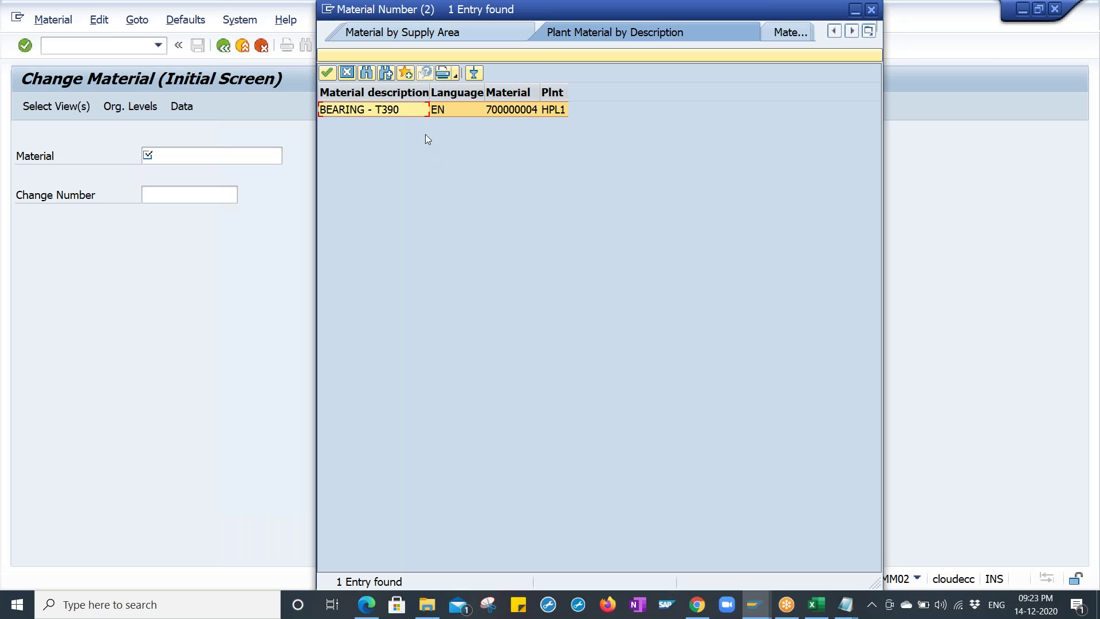
double_click(489, 111)
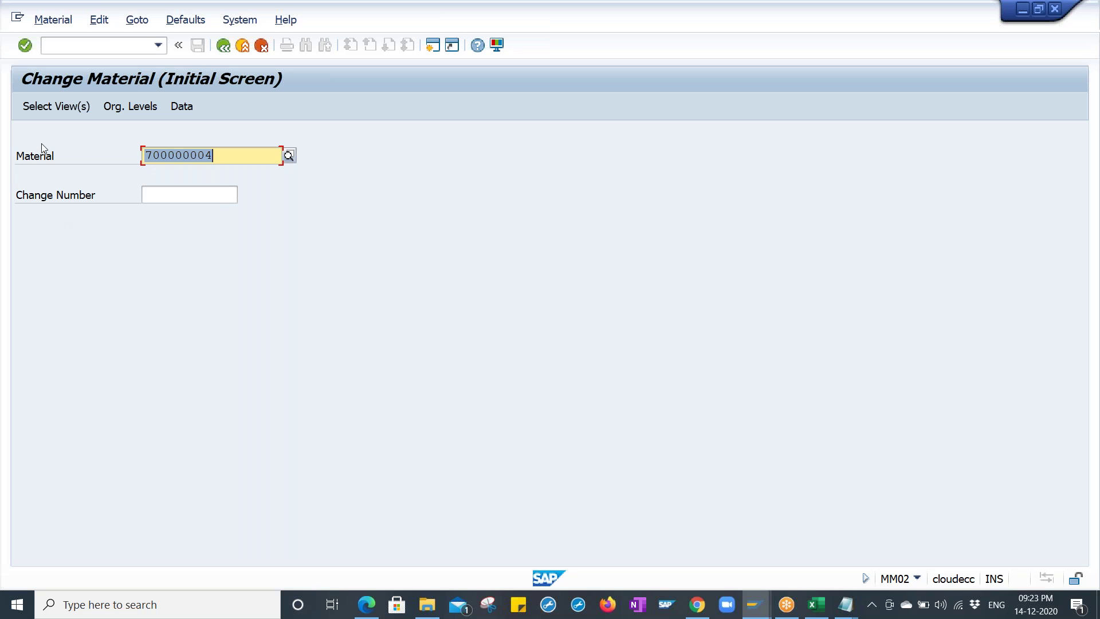
- Open the material for change with the preselected views, plant HPL1 and storage location 1000
click(50, 107)
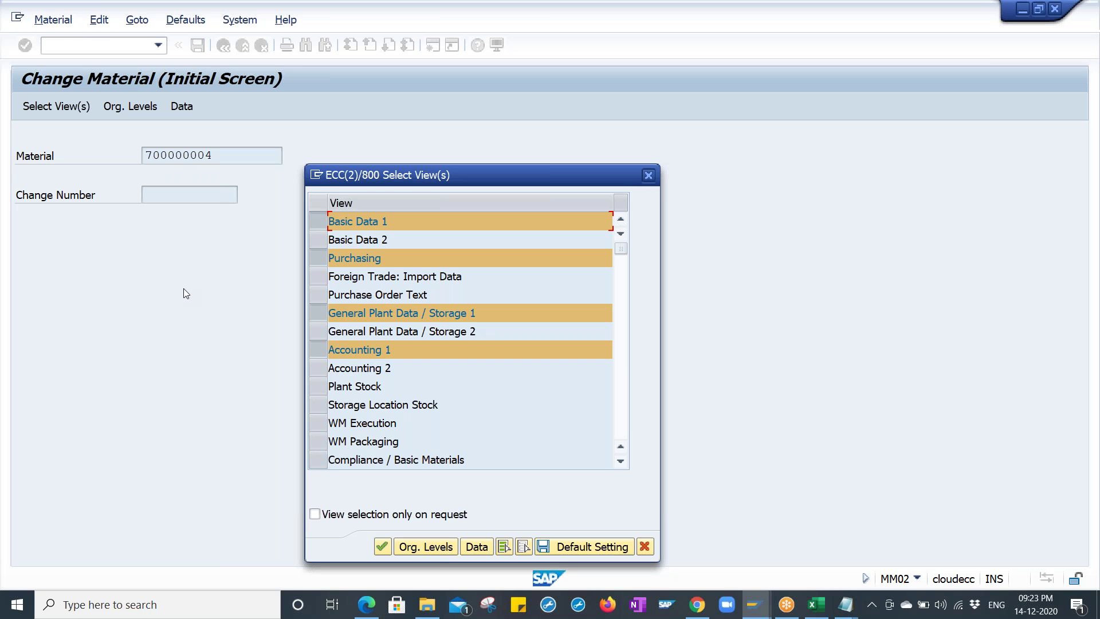
key(Return)
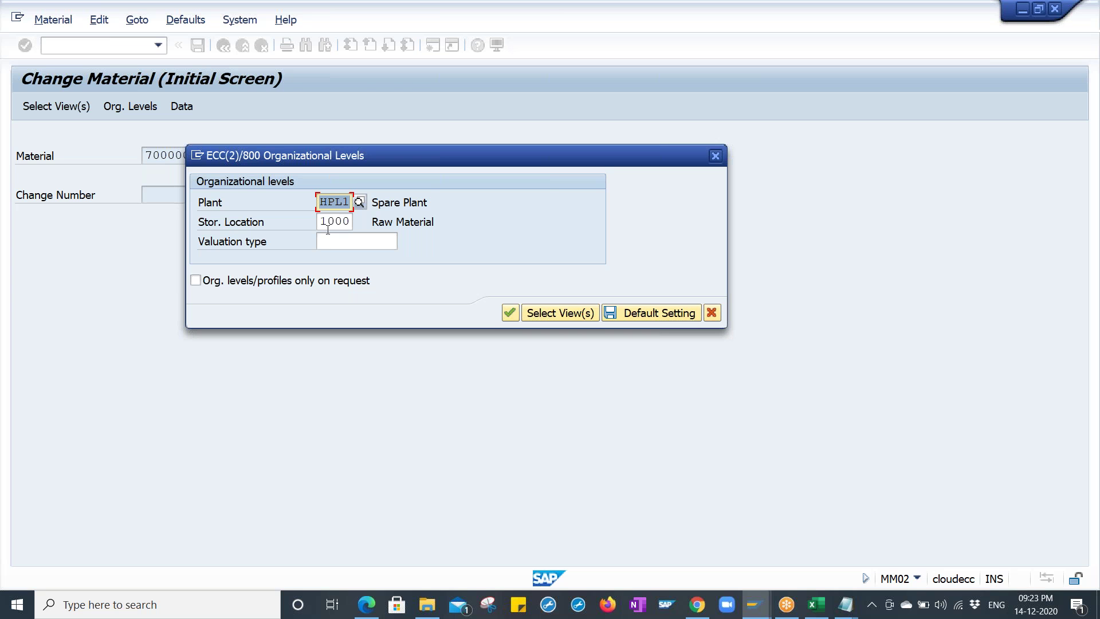
key(Return)
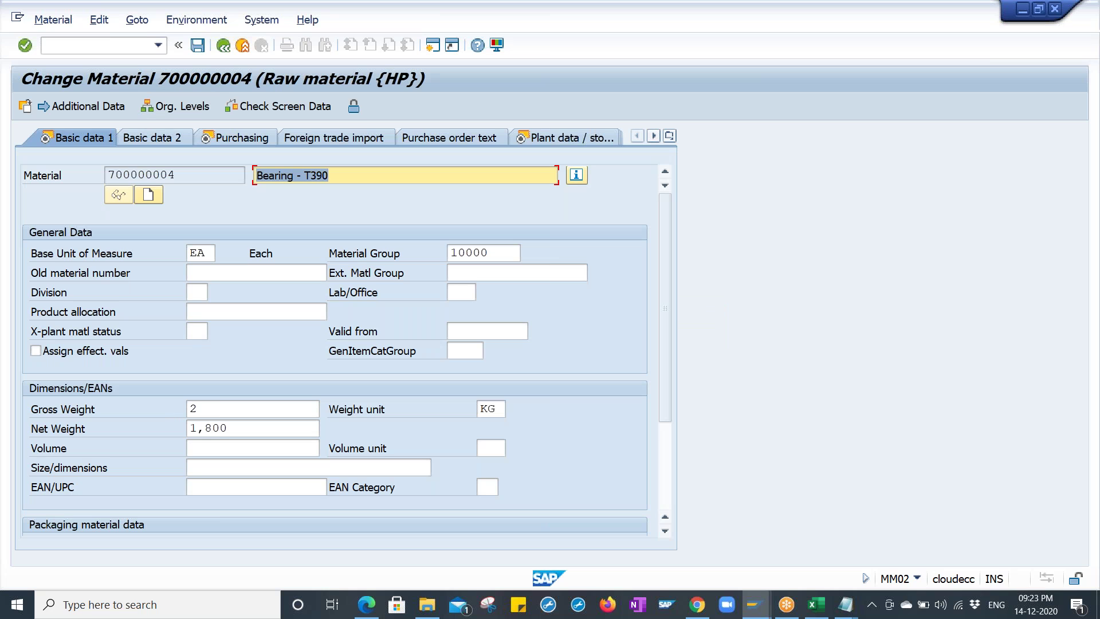
- In Basic data 1, set the gross weight to 3 KG and the net weight to 2 KG, and continue to the Purchasing view
click(229, 409)
key(BackSpace)
text(3)
key(Tab)
key(Tab)
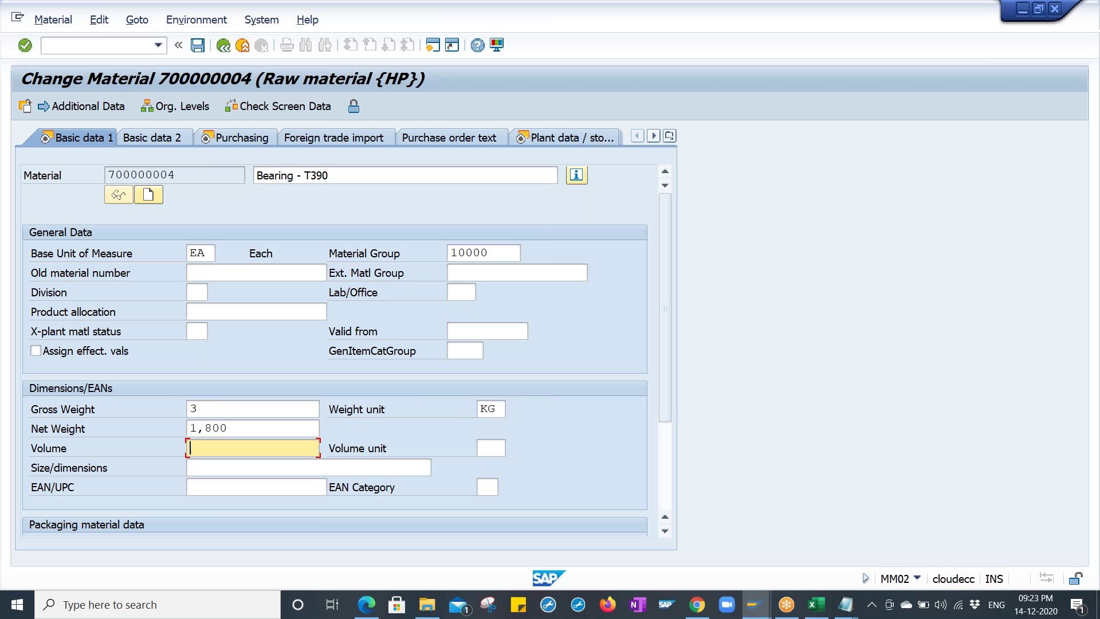
key(shift+Tab)
text(2)
key(Return)
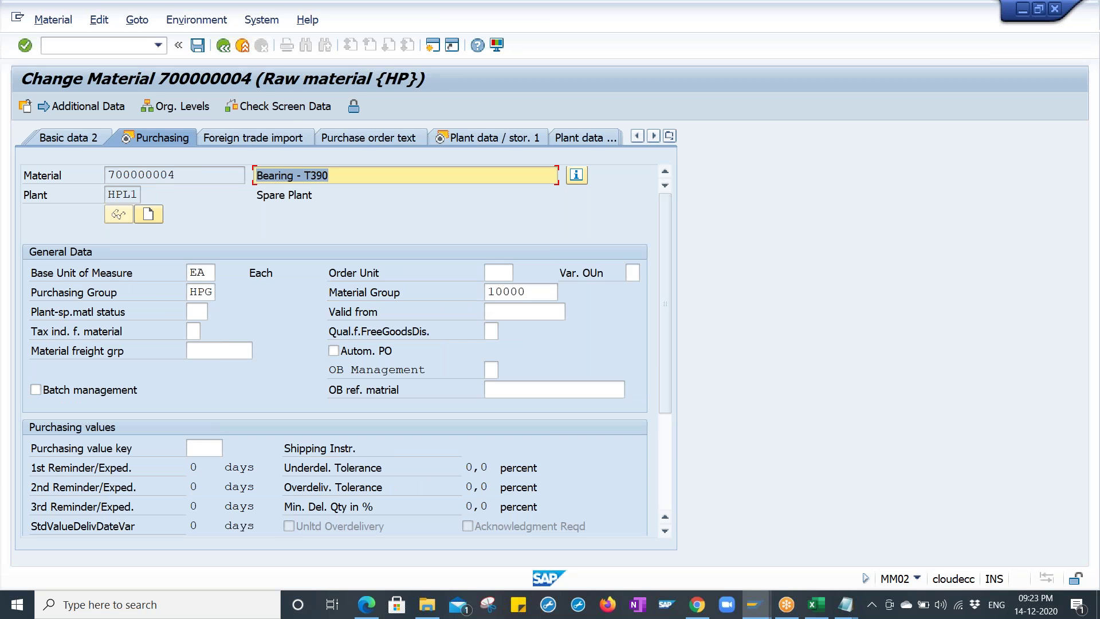
- Continue through the remaining views to Accounting 1 and examine the Moving price field
key(Return)
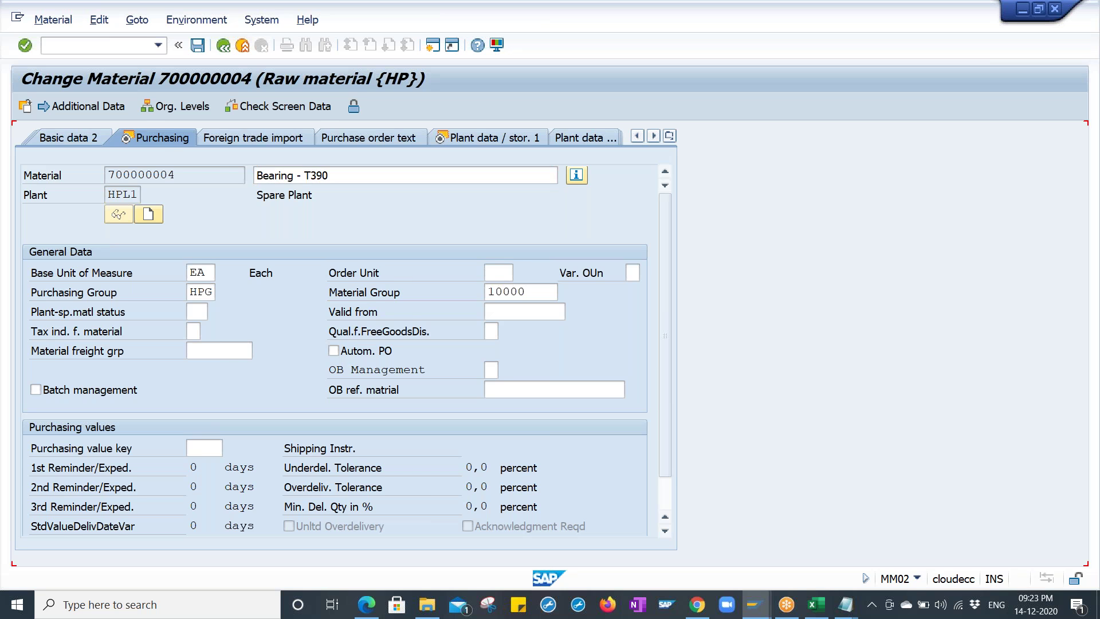
key(Return)
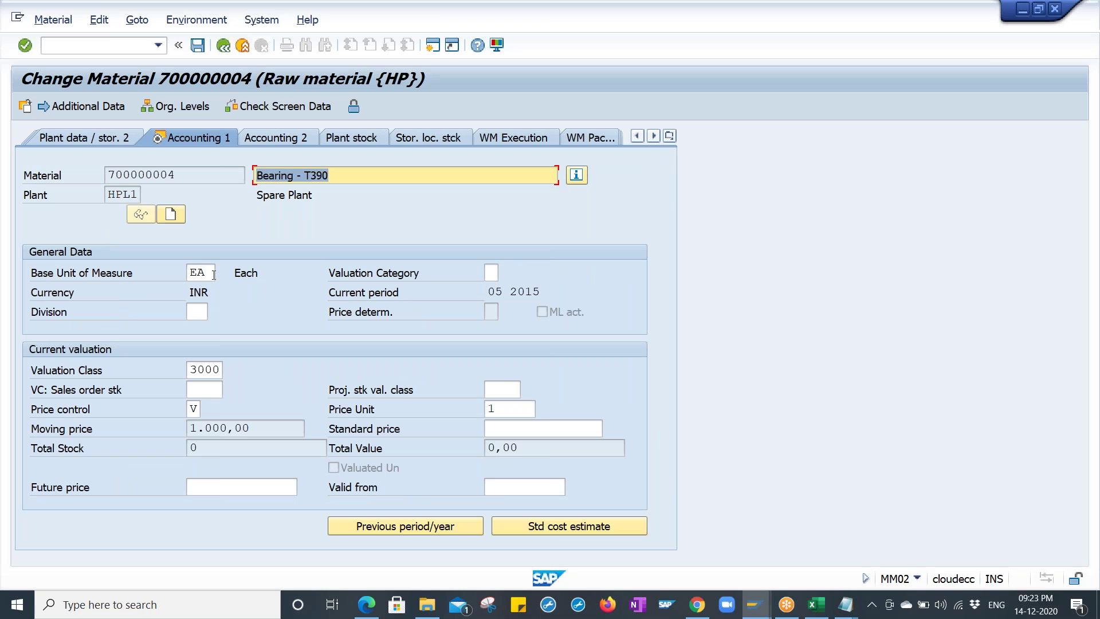
key(Tab)
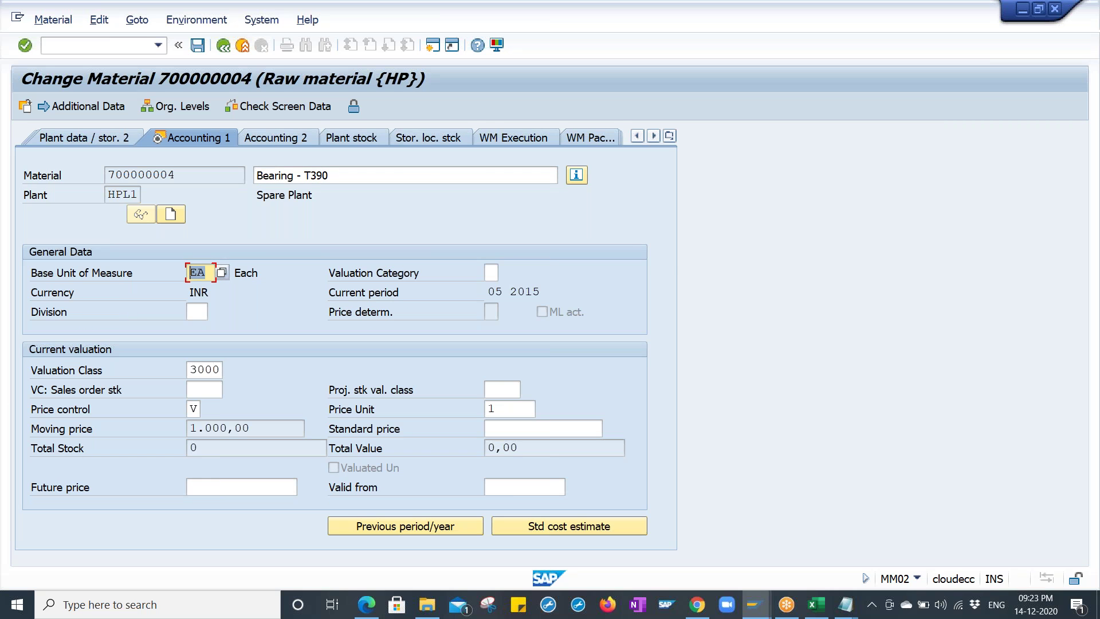
drag(250, 428, 156, 436)
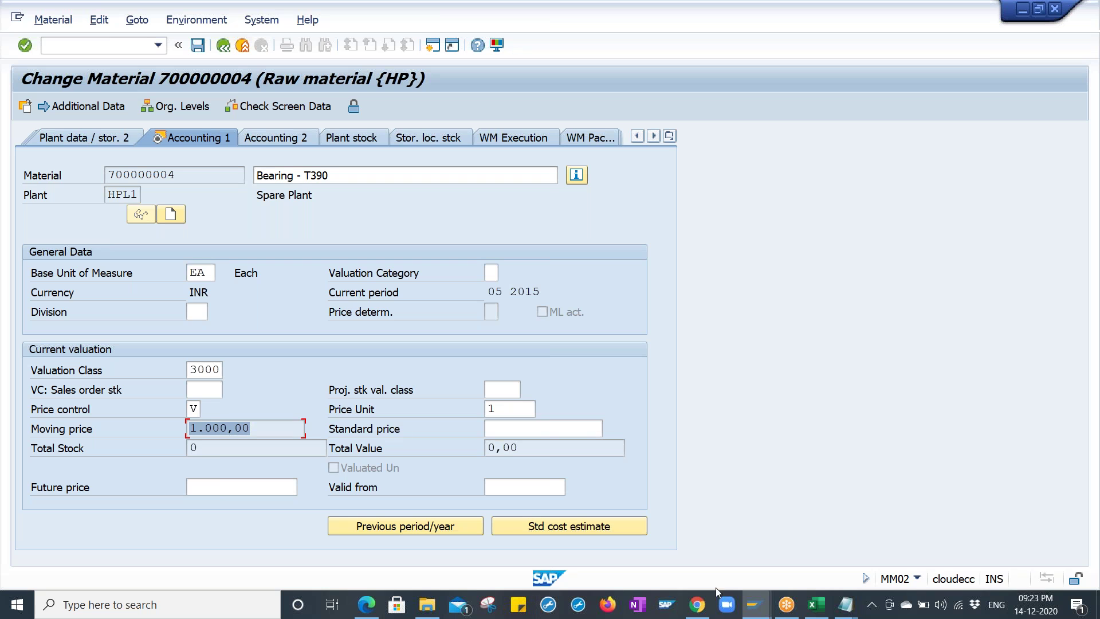
- Switch to the untitled Notepad document that lists the material master transaction codes
mouse_move(845, 604)
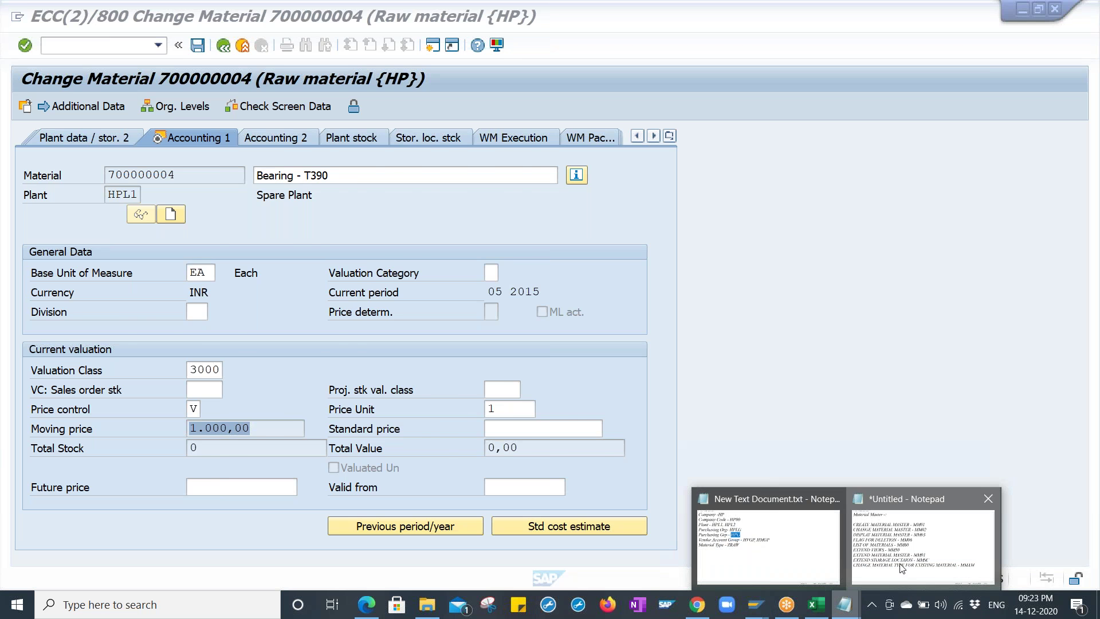
click(900, 567)
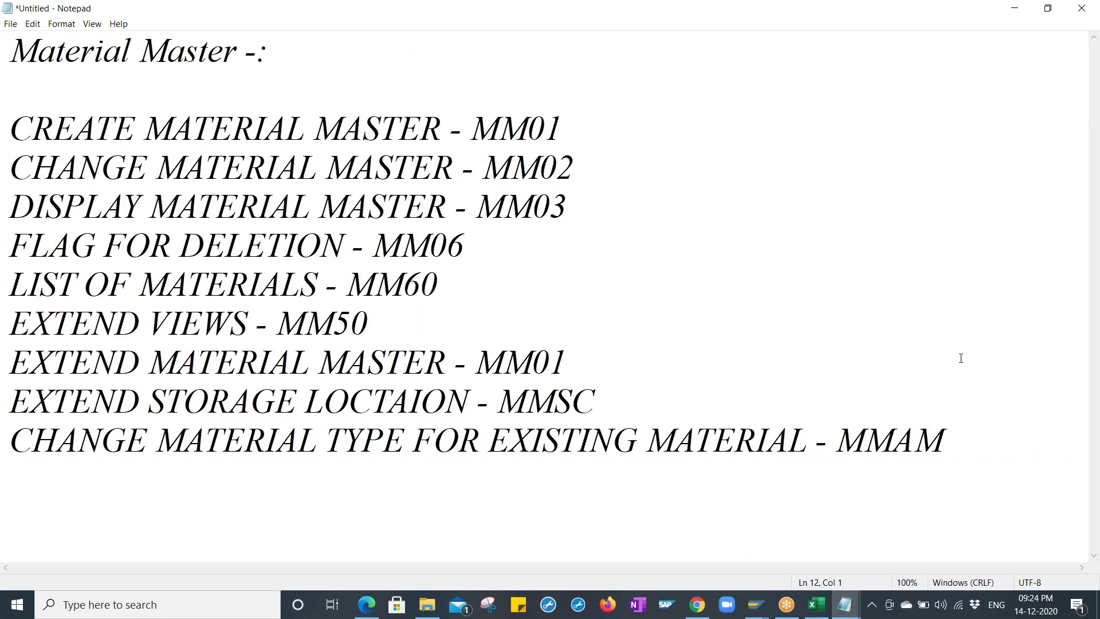
- Add the line CHANGE PRICE - MR21 at the end of the transaction code list
text(CHANGE )
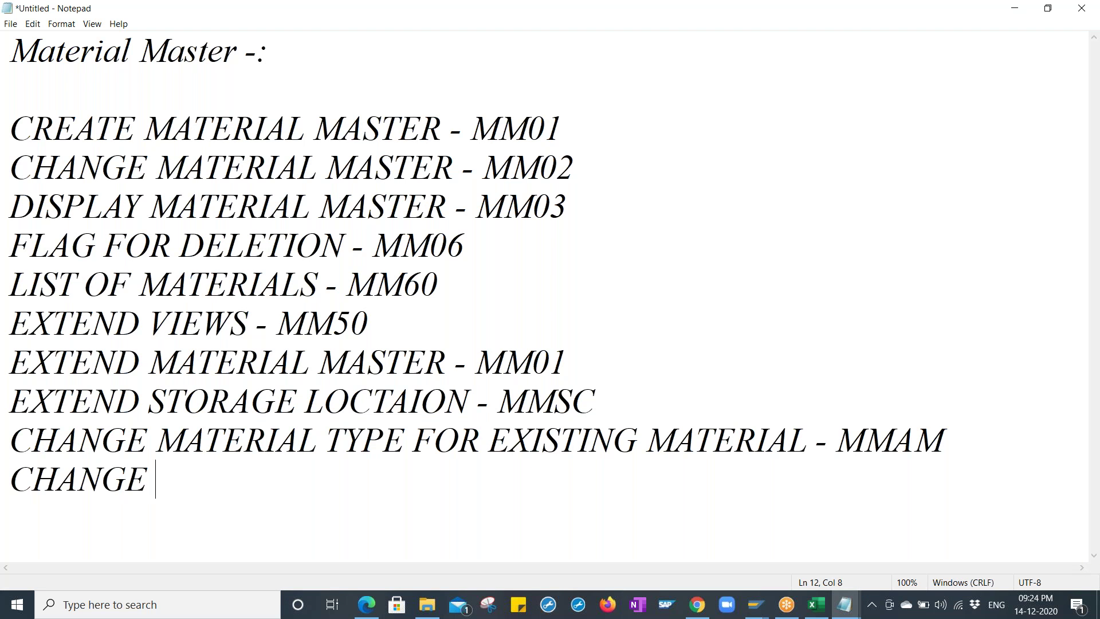
text(PRICE - MR21)
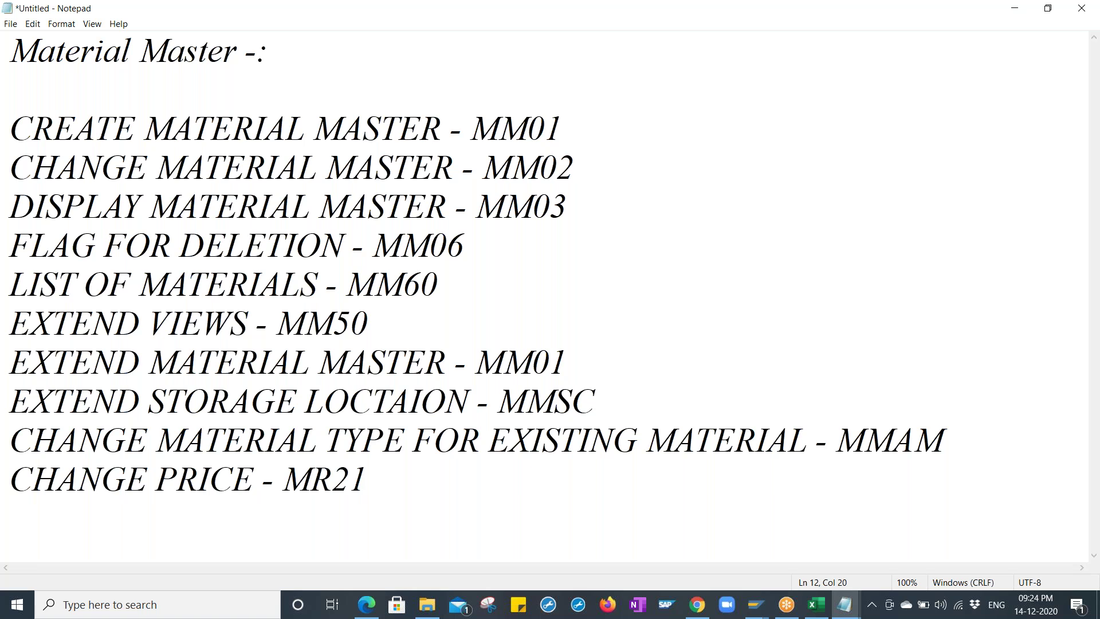
- Switch to the SAP Change Material session and save the changed material
click(756, 605)
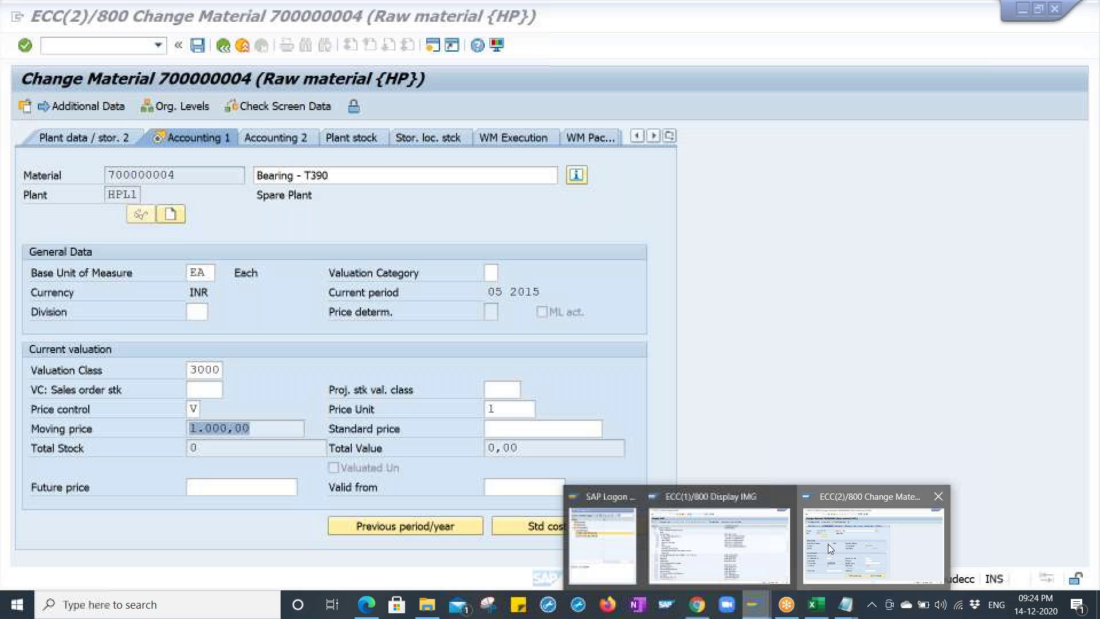
click(827, 544)
click(278, 427)
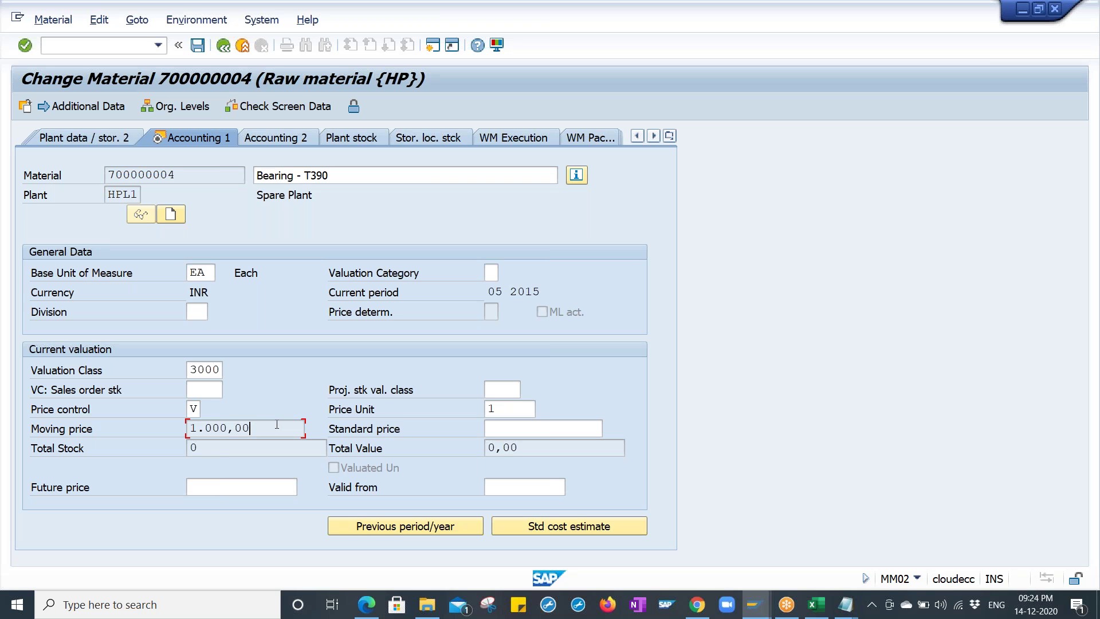
click(197, 46)
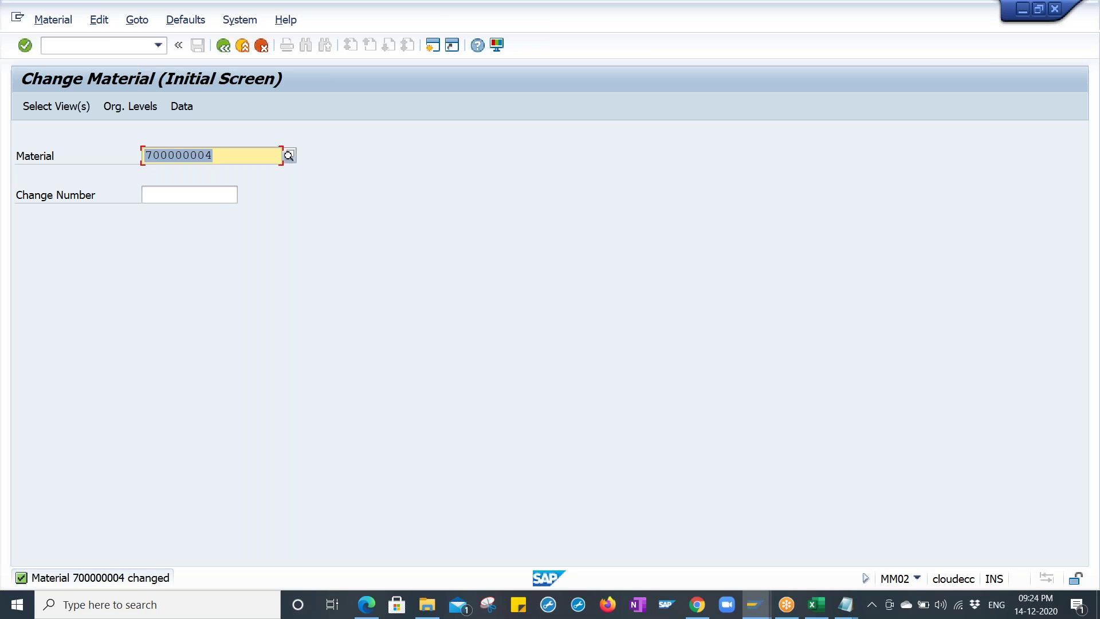
key(End)
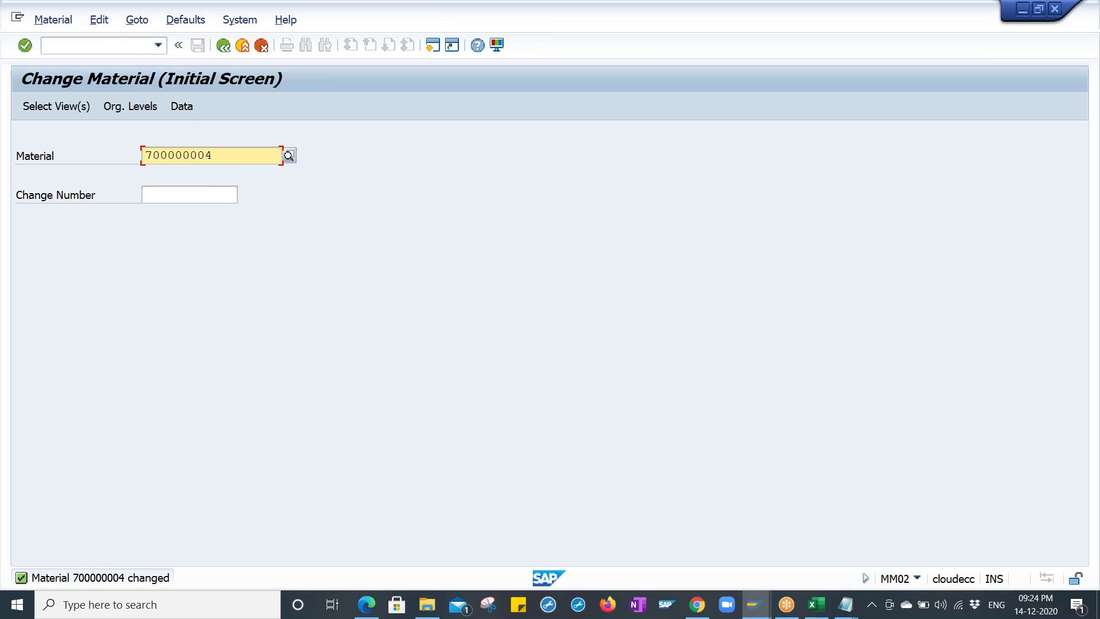
- Start transaction MM03 and open the same material for display with the preselected views and organizational levels
click(108, 47)
text(/nmm03)
key(Return)
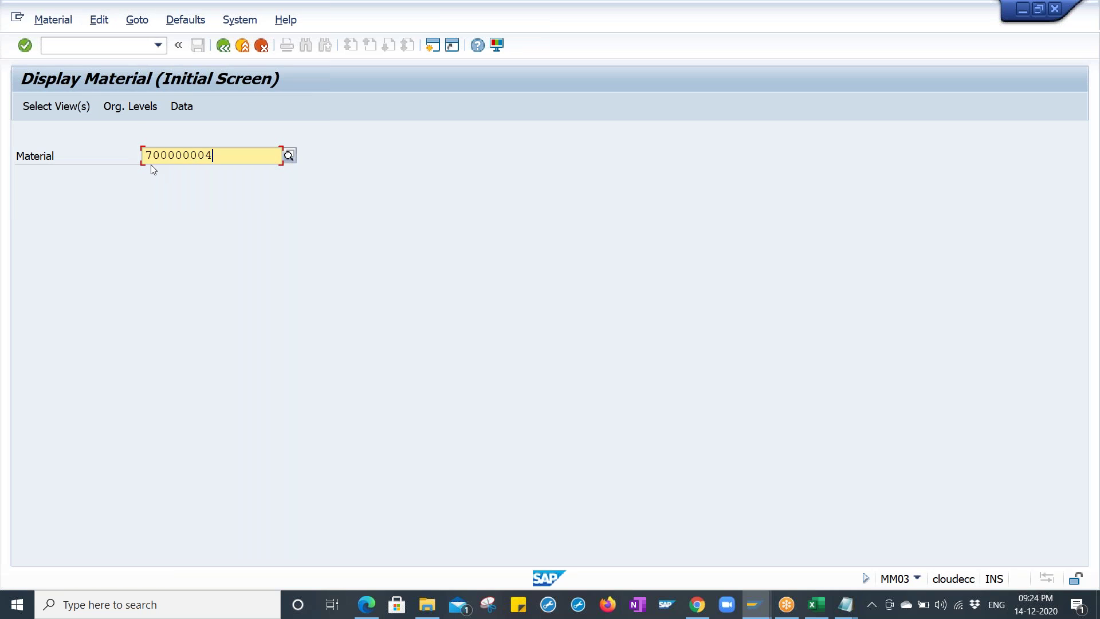
key(Return)
key(Return)
key(Return)
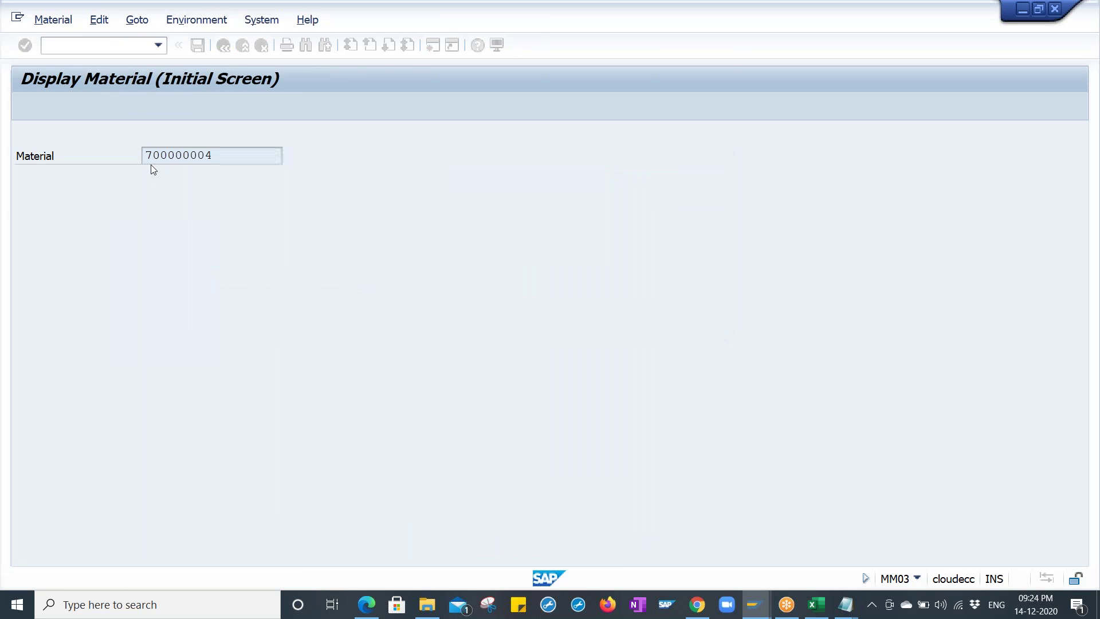
- Continue through the displayed views to Accounting 1 and cancel exiting the material
key(Return)
key(Return)
key(Return)
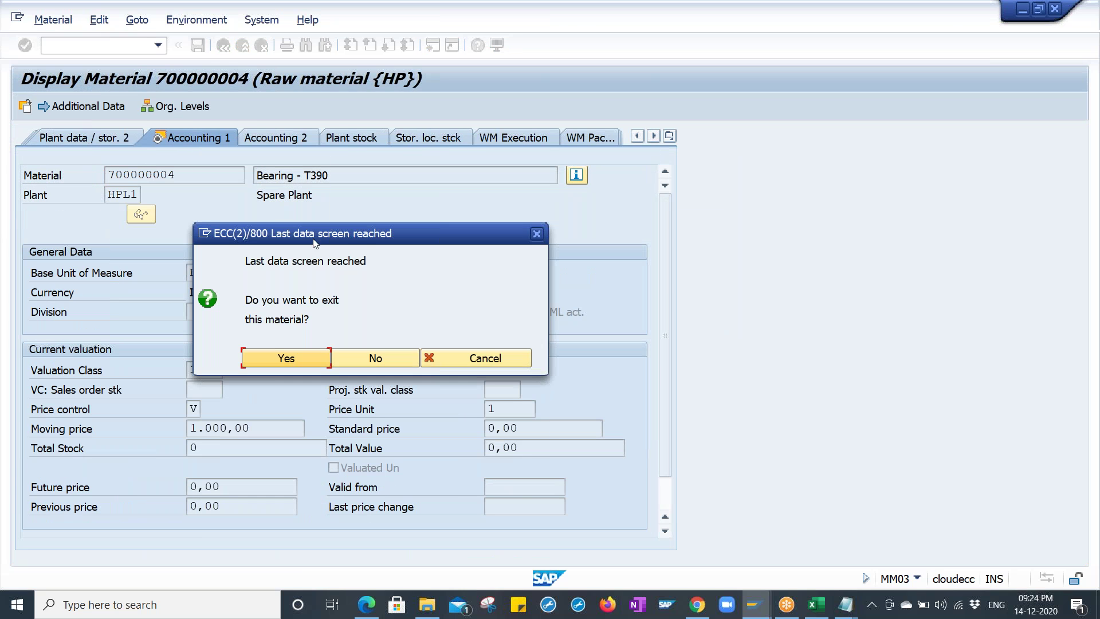
click(511, 363)
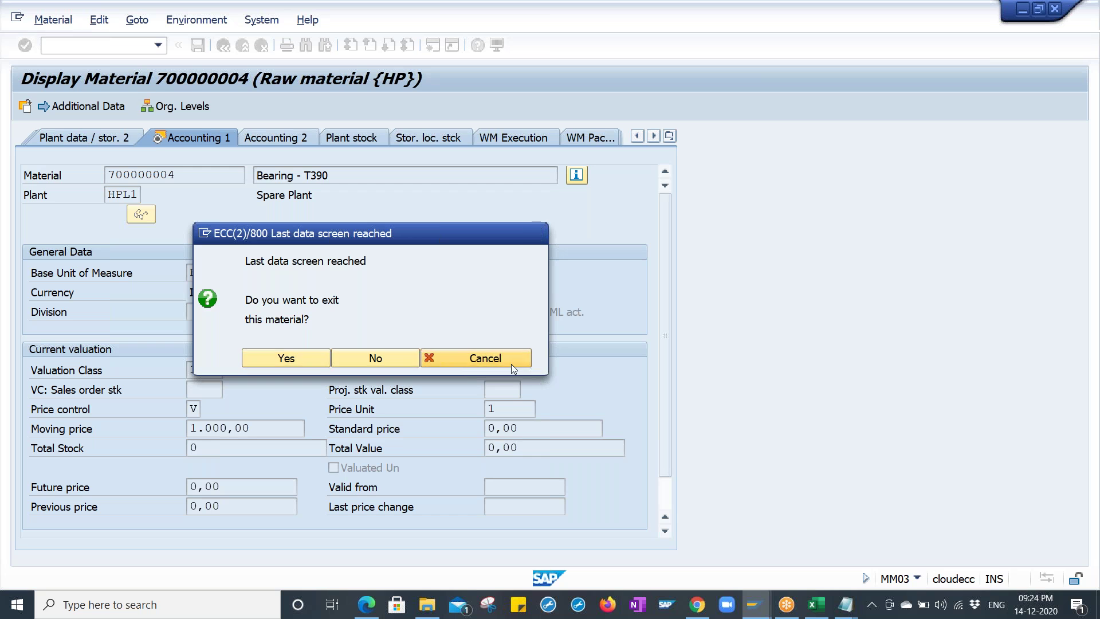
- Go back to the Basic data 1 view and examine the gross weight and net weight
click(669, 135)
click(677, 153)
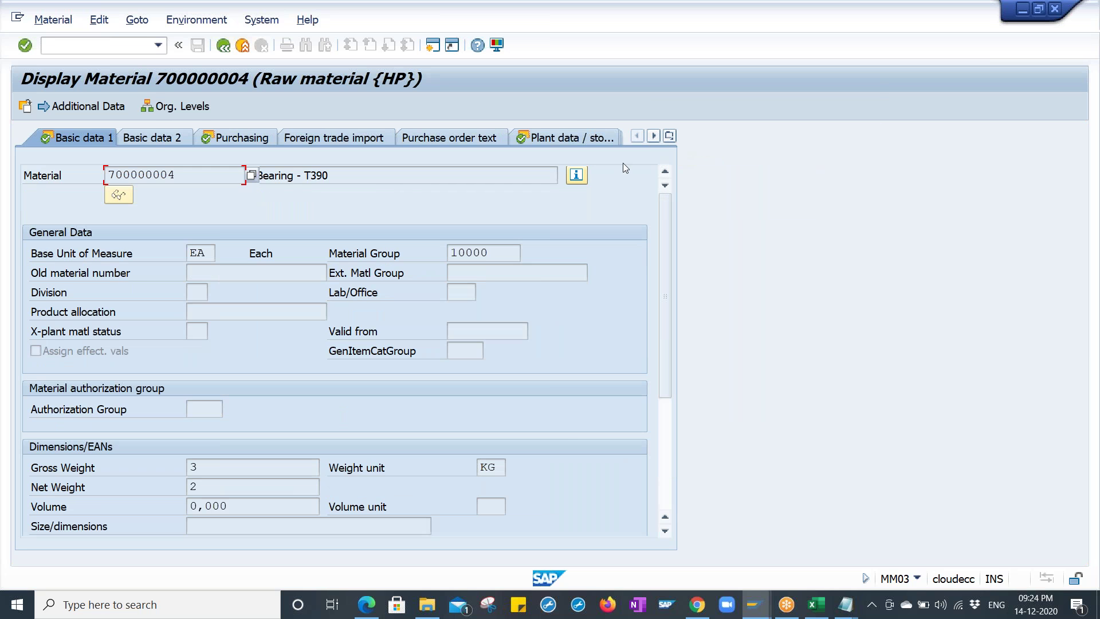
drag(668, 355, 664, 454)
click(243, 295)
click(194, 311)
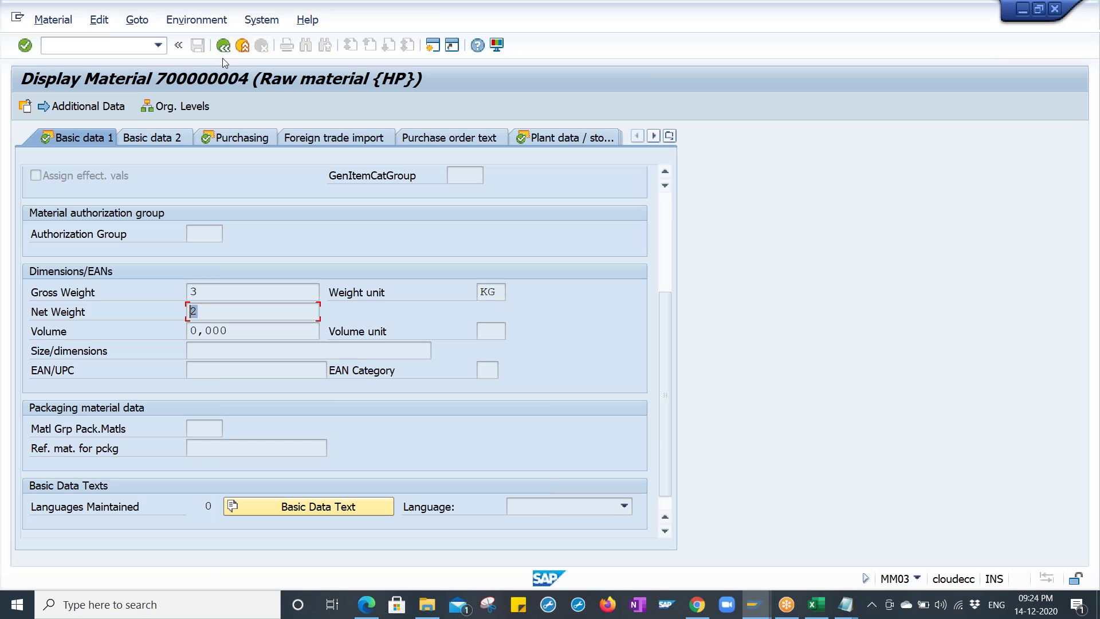
- Check the transaction code list in Notepad, return to SAP and start transaction MM06
click(114, 47)
click(844, 608)
click(928, 550)
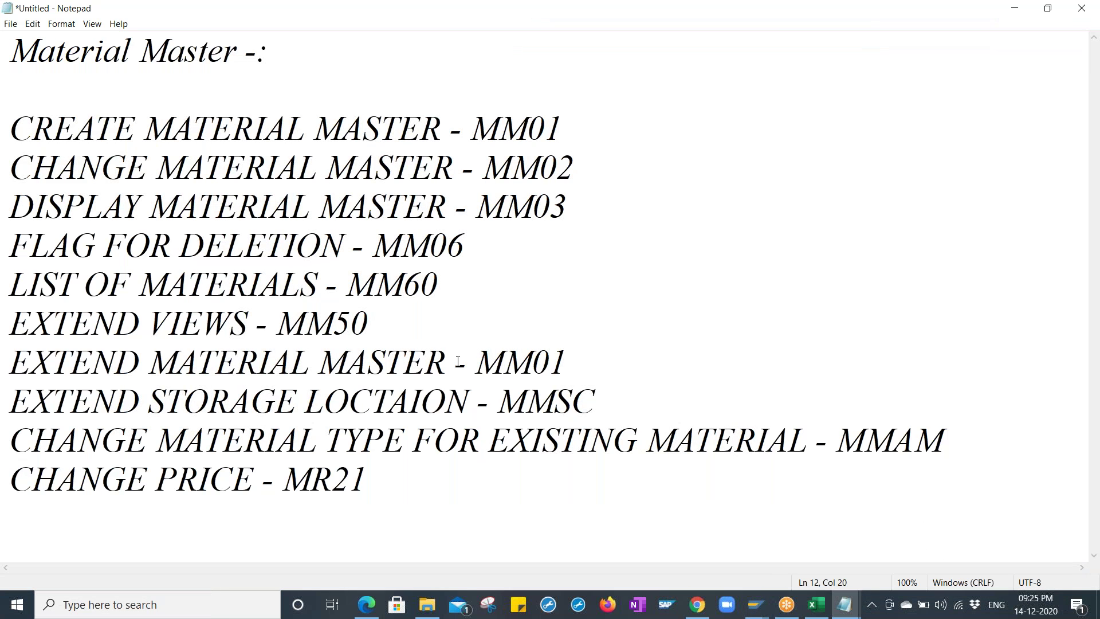
key(alt+Tab)
text(/NMM06)
key(Return)
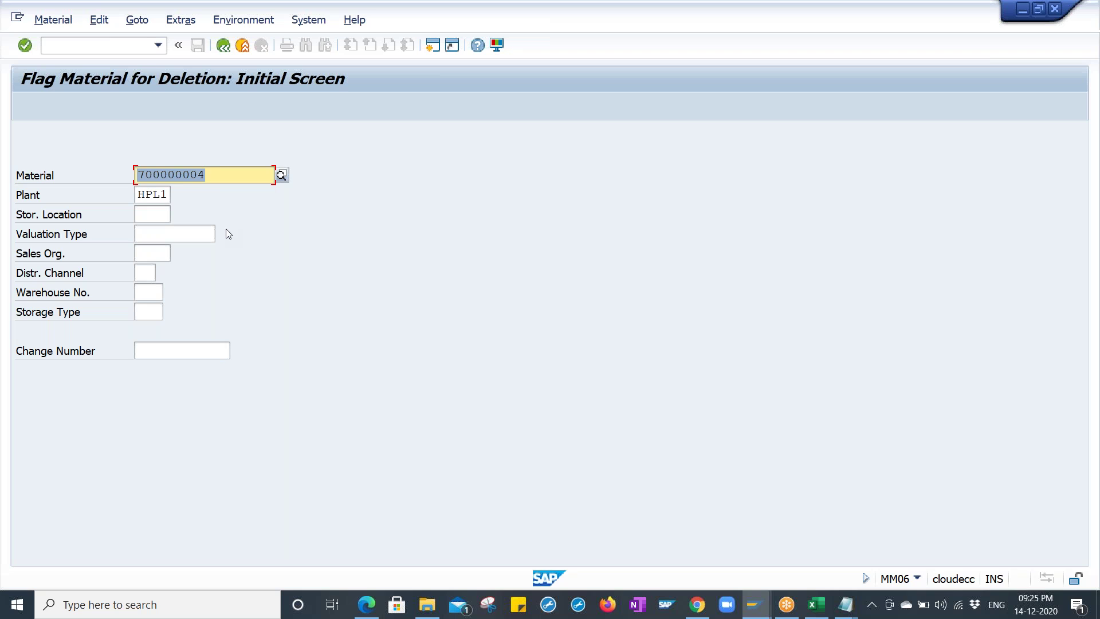
- Set the storage location to 1000 for the material in plant HPL1 and open its deletion flag data
key(Tab)
key(Tab)
text(1000)
key(Tab)
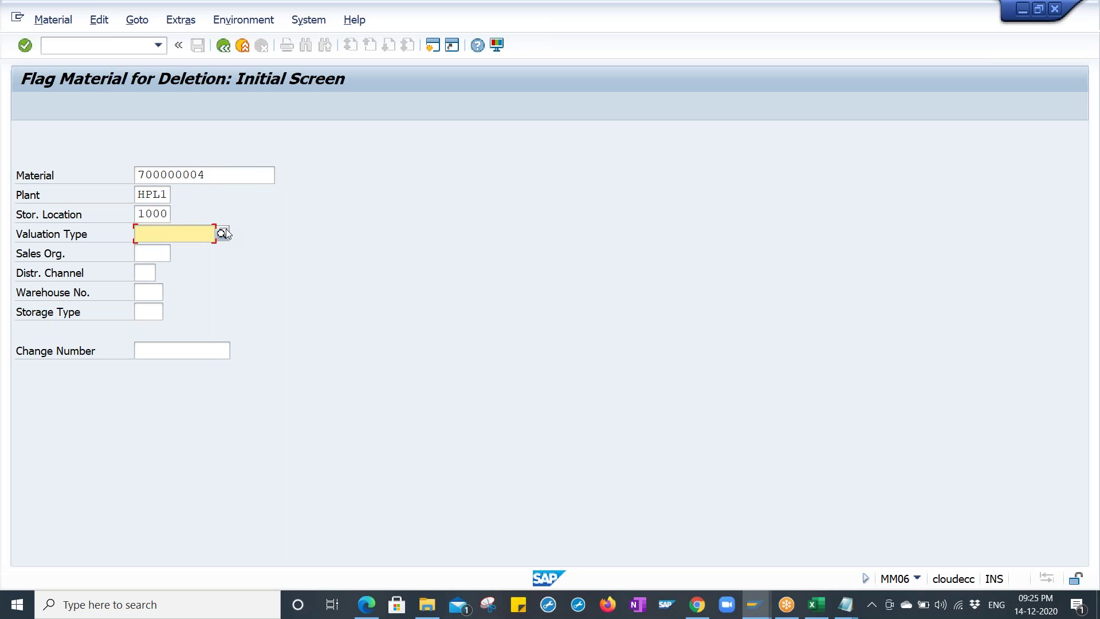
key(Tab)
key(Tab)
key(Tab)
key(Tab)
key(shift+Tab)
key(shift+Tab)
key(shift+Tab)
key(shift+Tab)
key(shift+Tab)
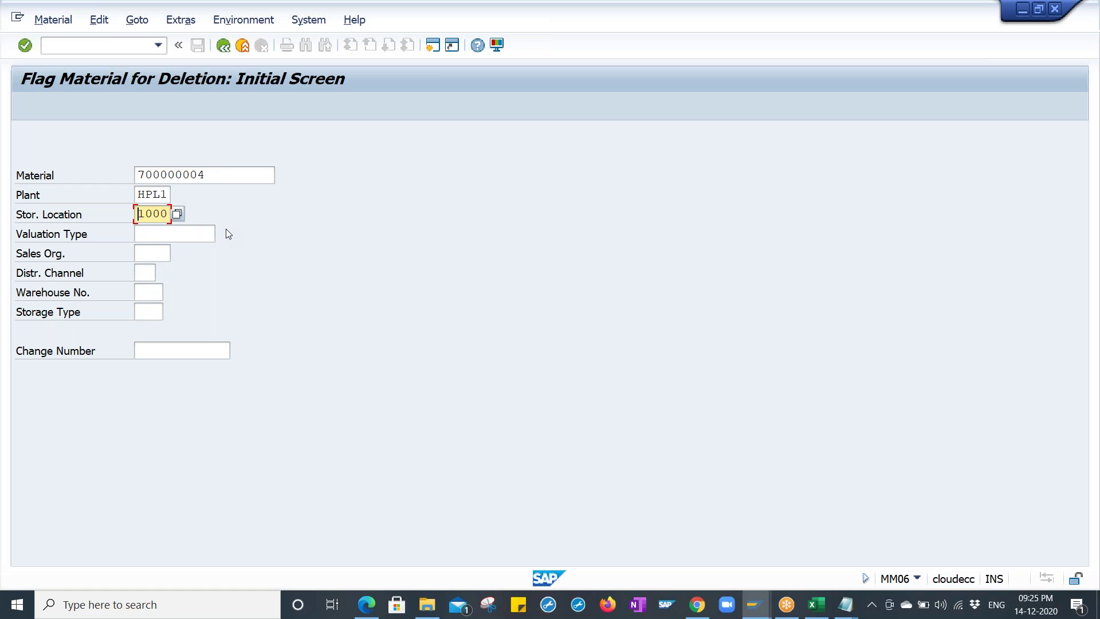
key(Return)
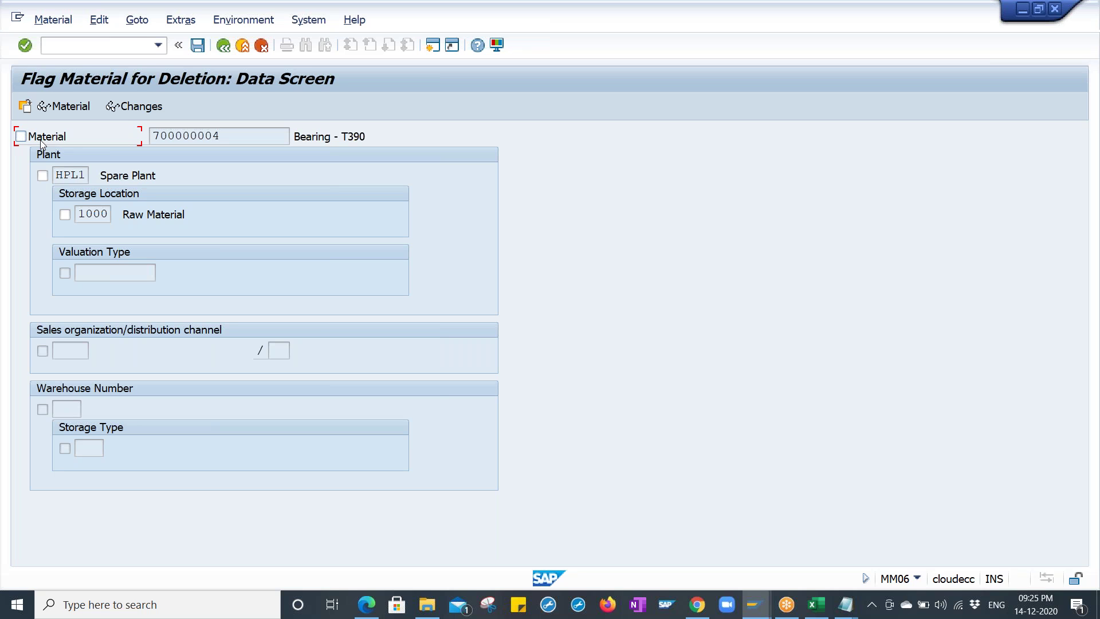
- Try out the deletion flags for material, plant and storage location, and leave the transaction for SAP Easy Access without saving
click(42, 175)
key(Tab)
key(space)
click(42, 175)
click(21, 136)
click(43, 175)
click(80, 44)
text(/n)
key(Return)
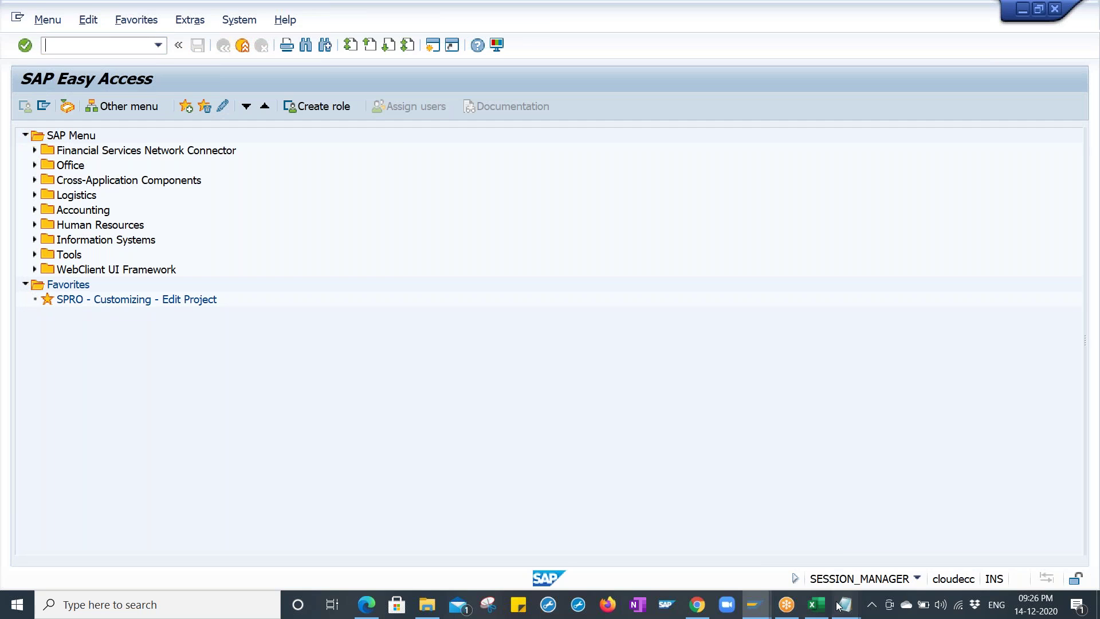
- Switch to the Notepad list and highlight the LIST OF MATERIALS - MM60 and EXTEND VIEWS - MM50 lines
mouse_move(837, 606)
click(910, 541)
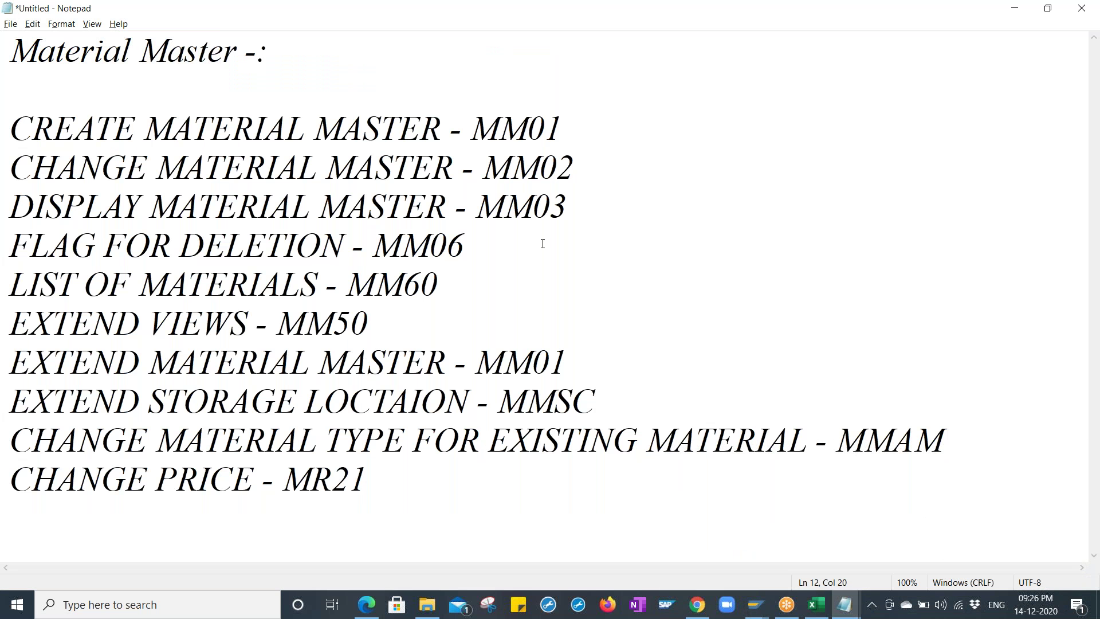
click(420, 249)
drag(17, 286, 448, 287)
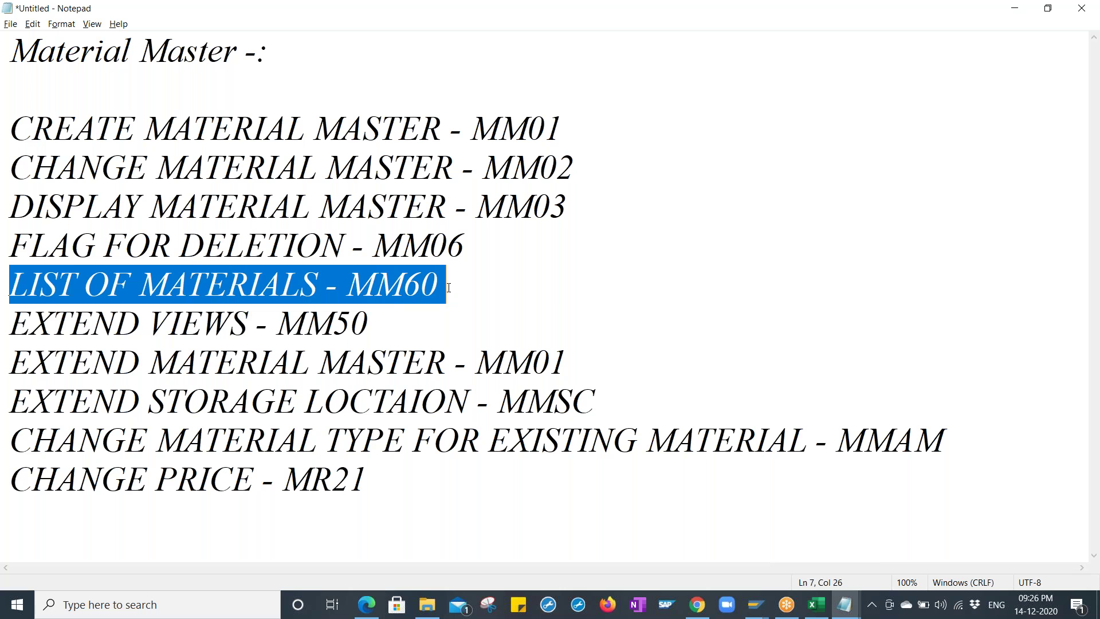
drag(8, 324, 377, 325)
- Return to the SAP Easy Access session and start transaction MM50
click(756, 604)
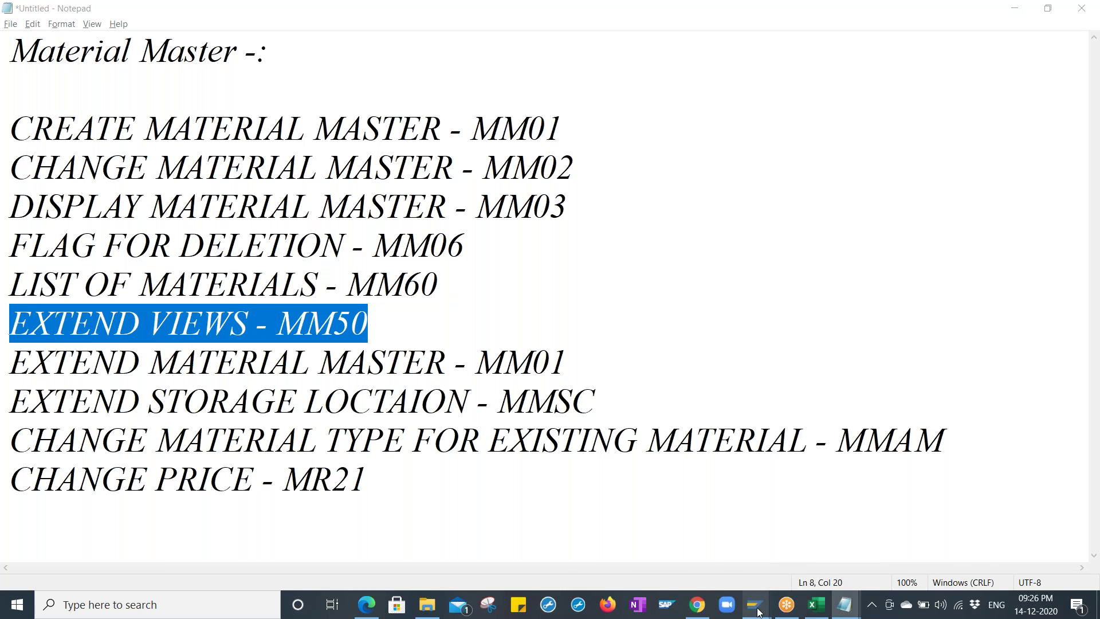
click(842, 535)
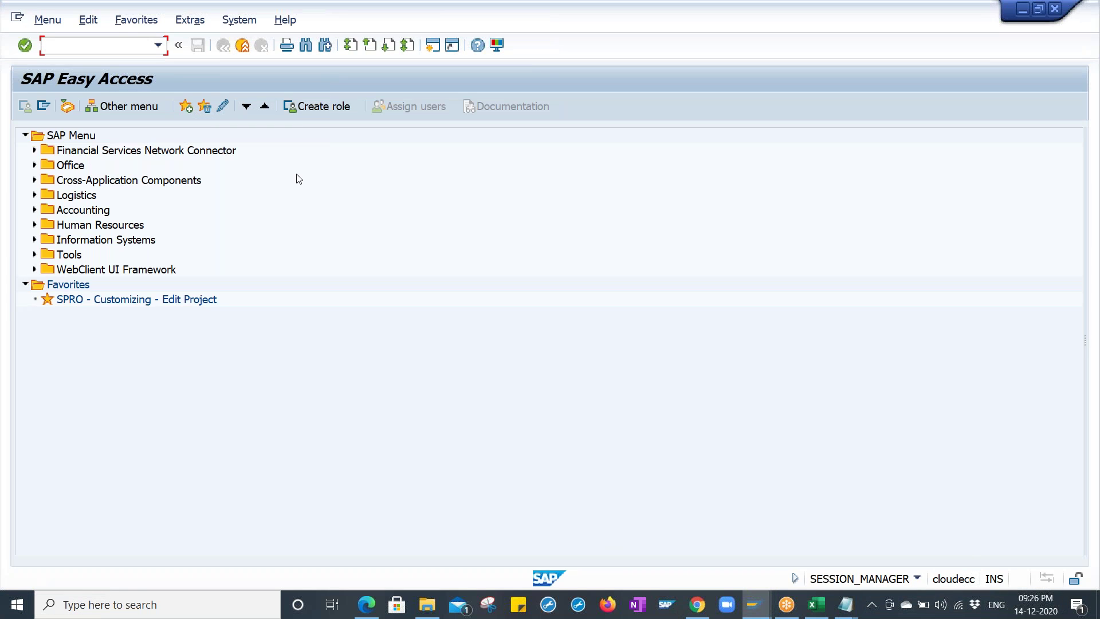
text(MM50)
key(Return)
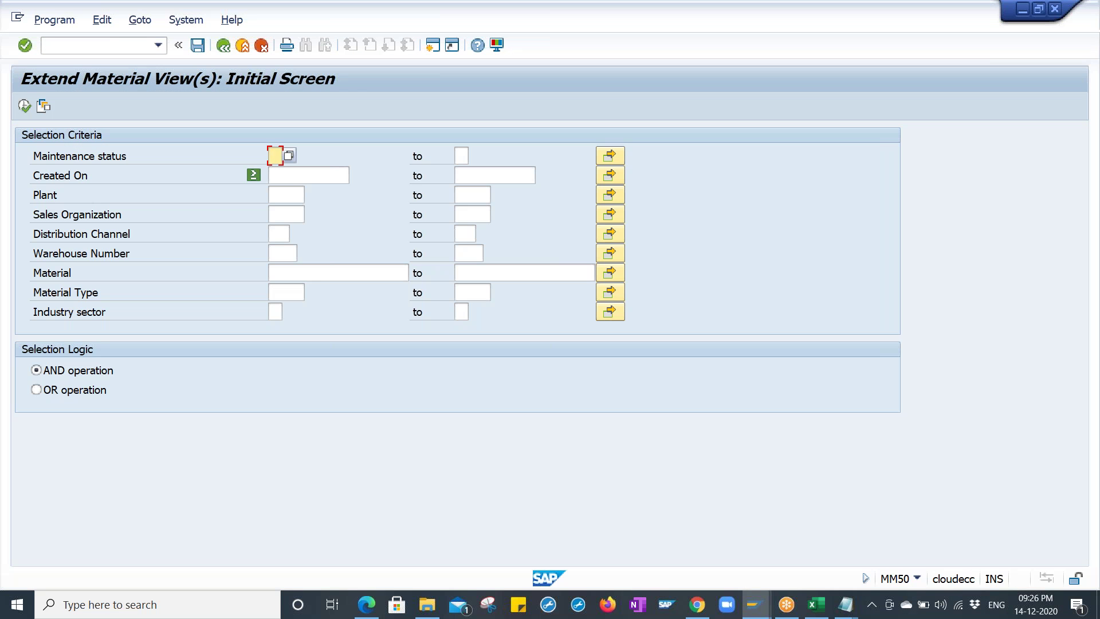
- Set the plant selection criterion to HPL1 for the view extension
click(280, 188)
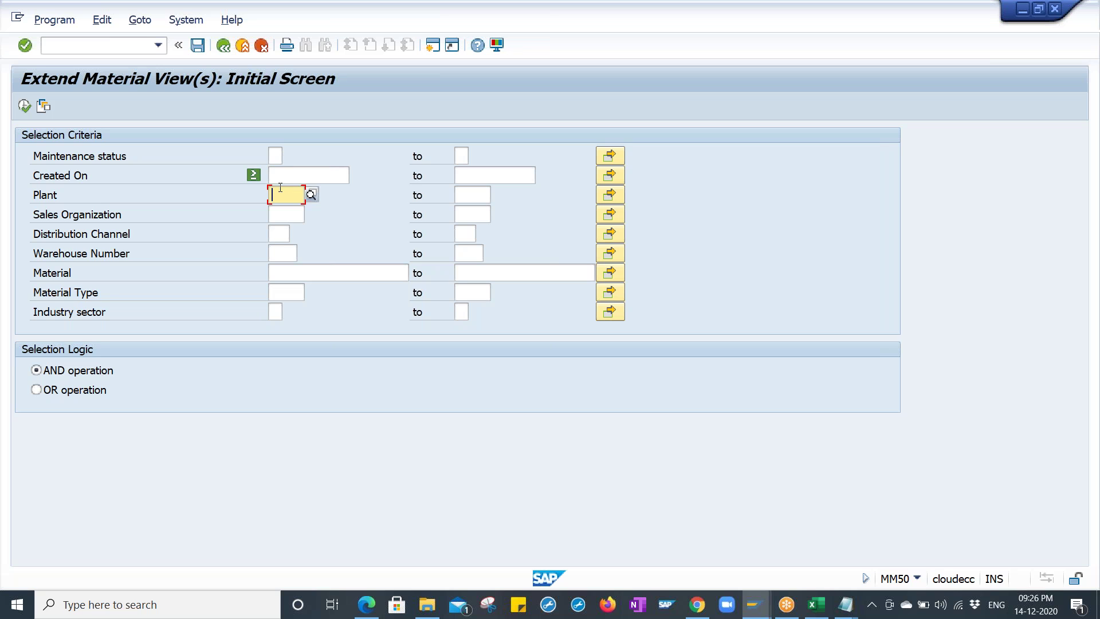
text(HPL)
key(Down)
key(Return)
click(301, 270)
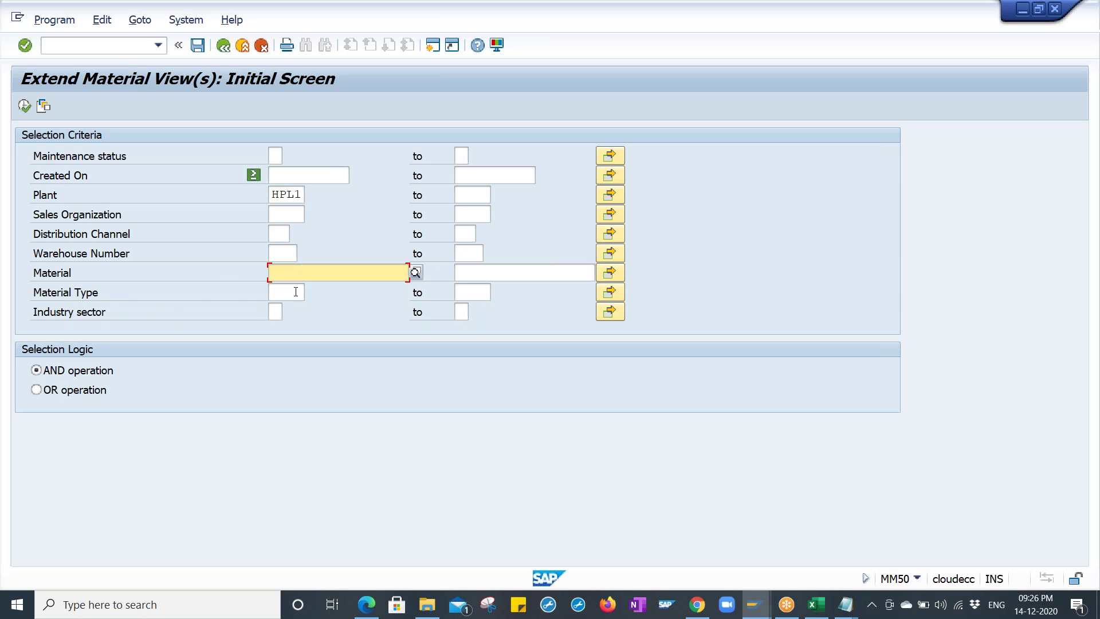
click(295, 290)
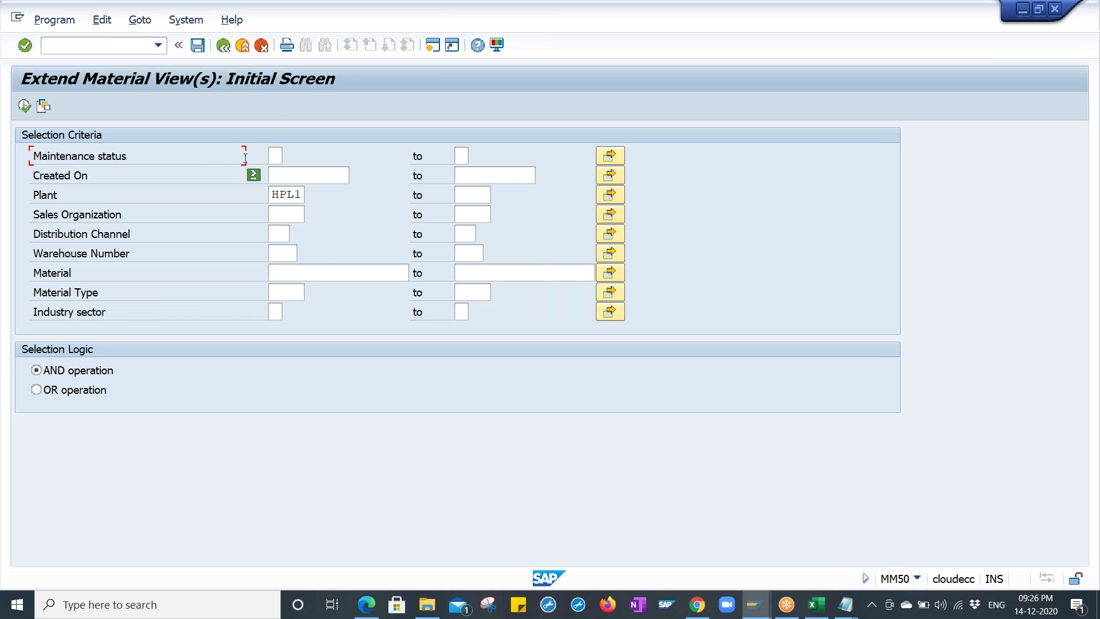
- Look up the possible maintenance statuses and choose D (MRP) as the selection criterion
click(272, 160)
key(F8)
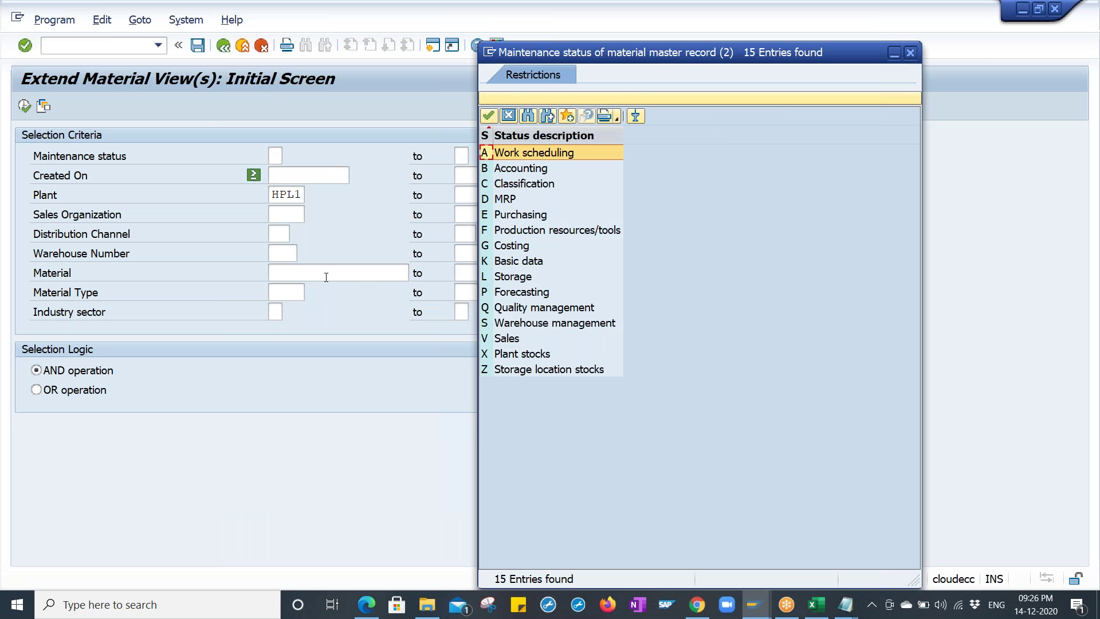
click(516, 170)
click(519, 187)
click(514, 201)
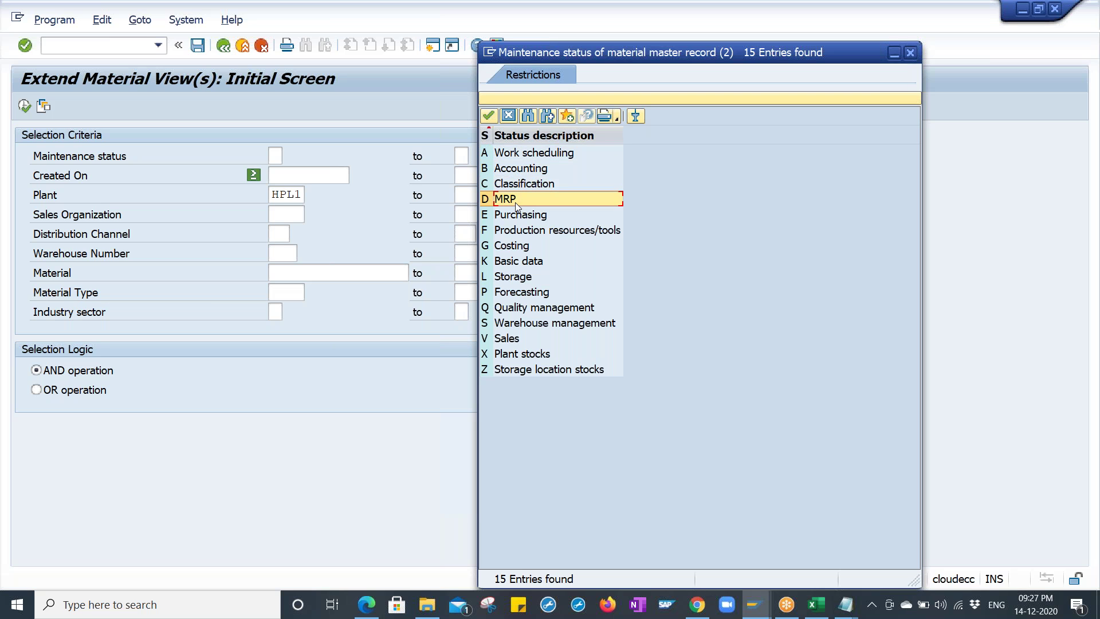
click(517, 215)
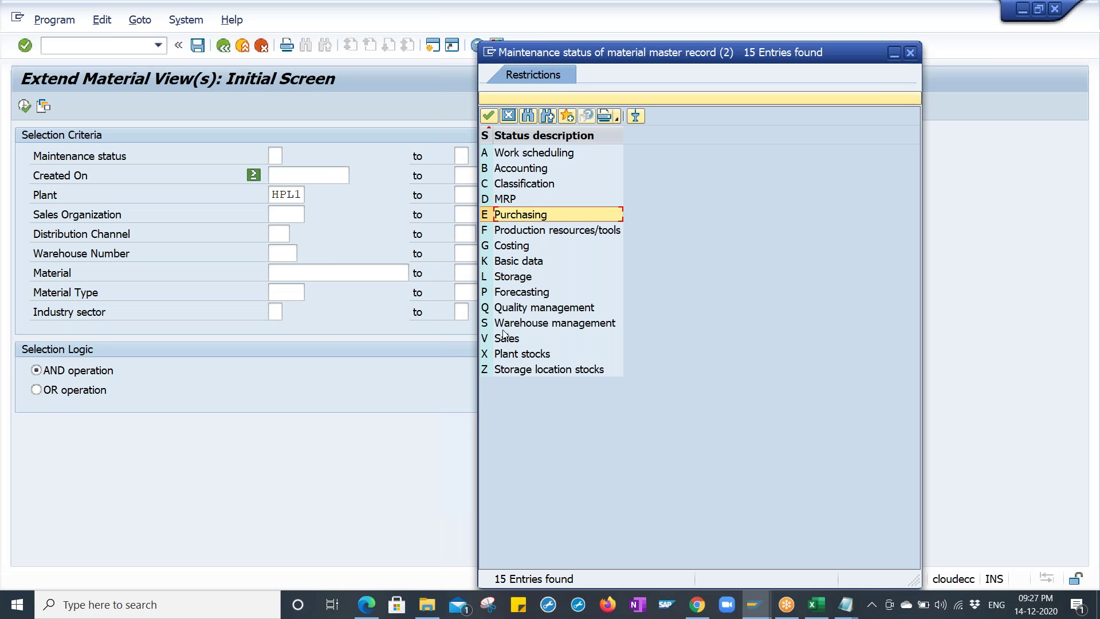
click(509, 262)
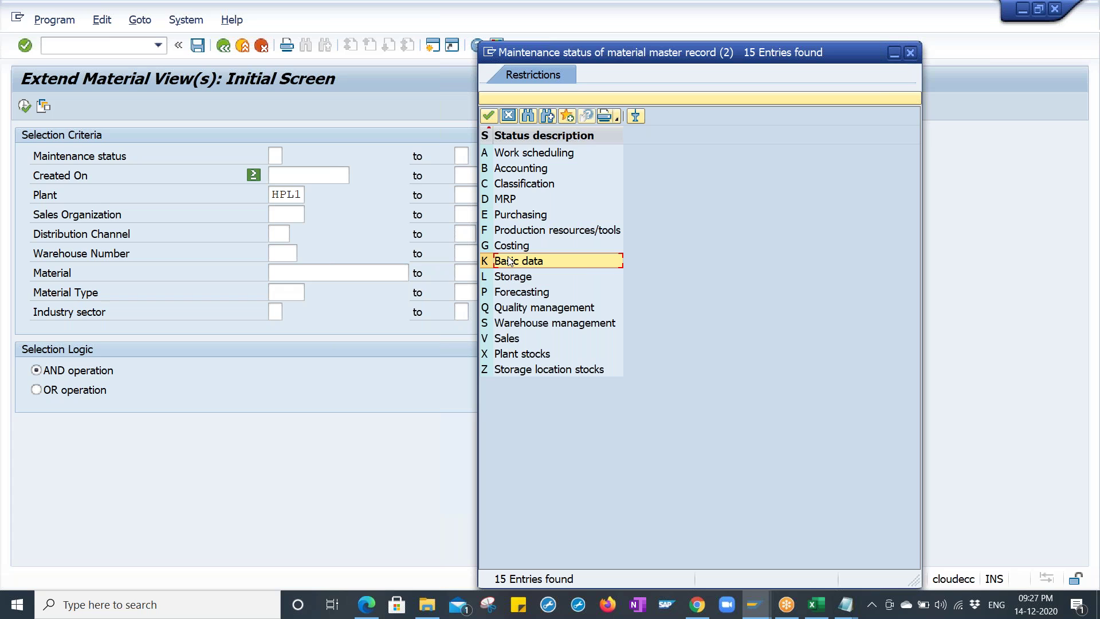
click(509, 246)
click(504, 199)
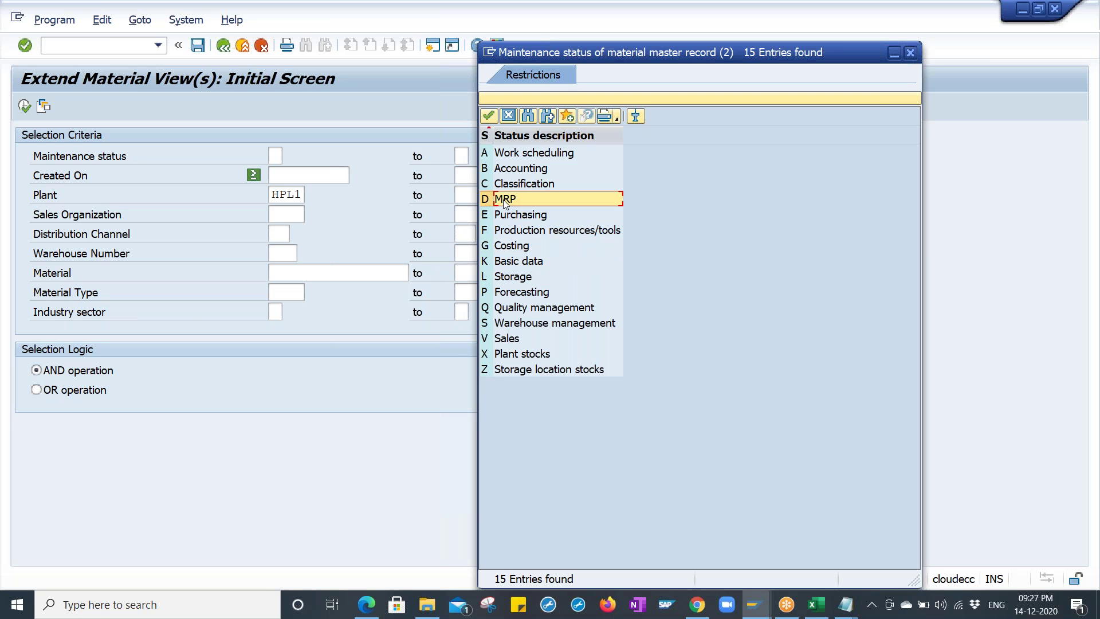
double_click(503, 199)
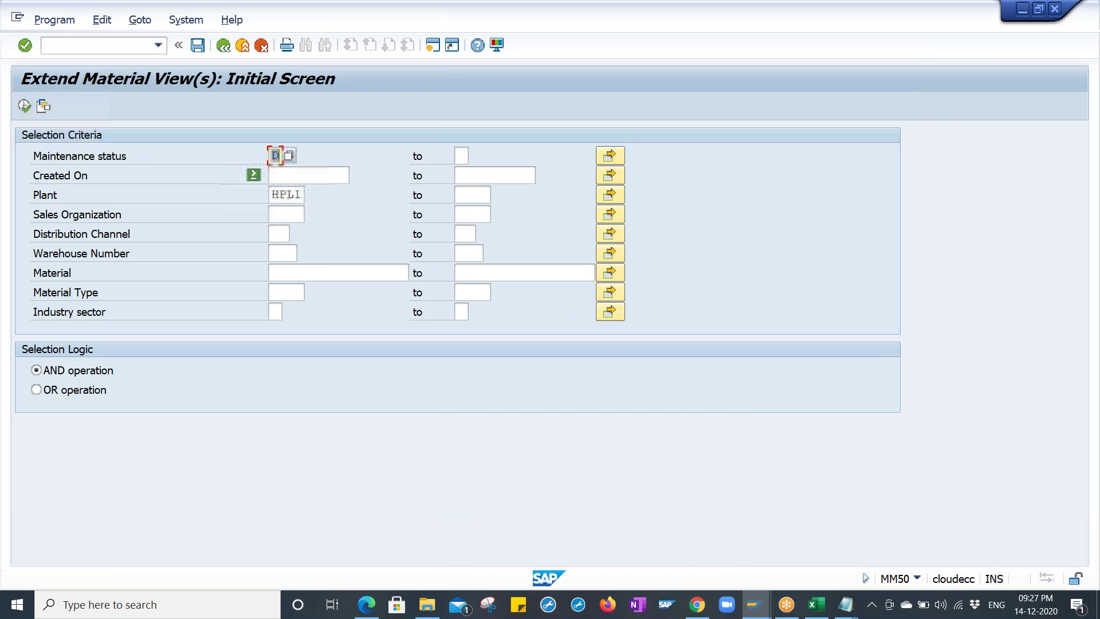
- Run the selection, select the Bearing - T390 entry with storage location 1000 and open it for maintenance in the MRP 1 view
click(25, 107)
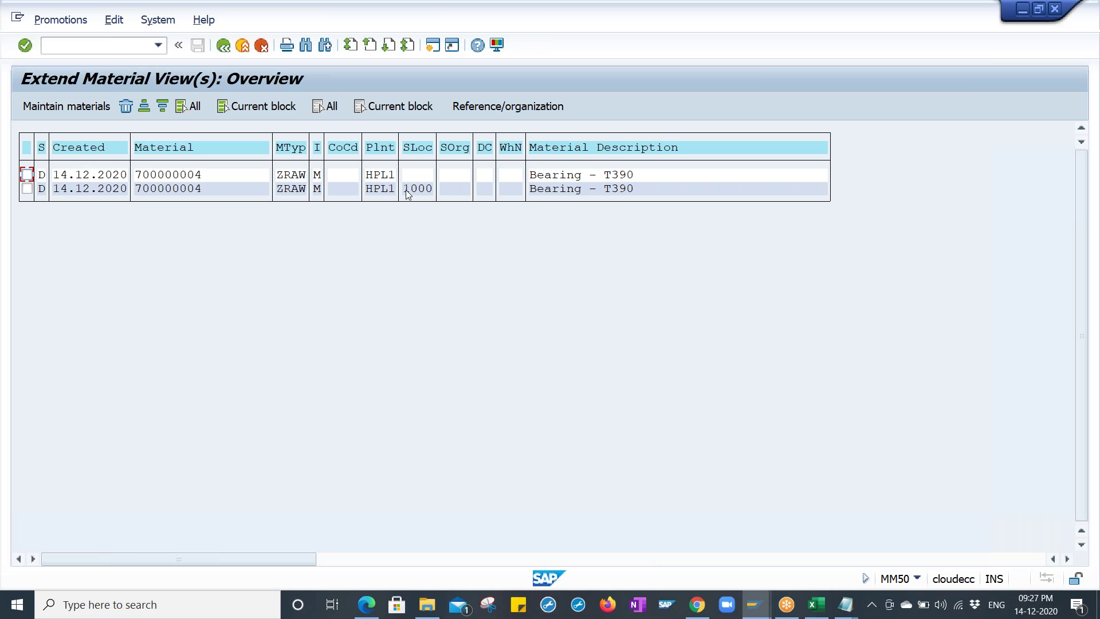
click(383, 174)
click(27, 189)
click(67, 106)
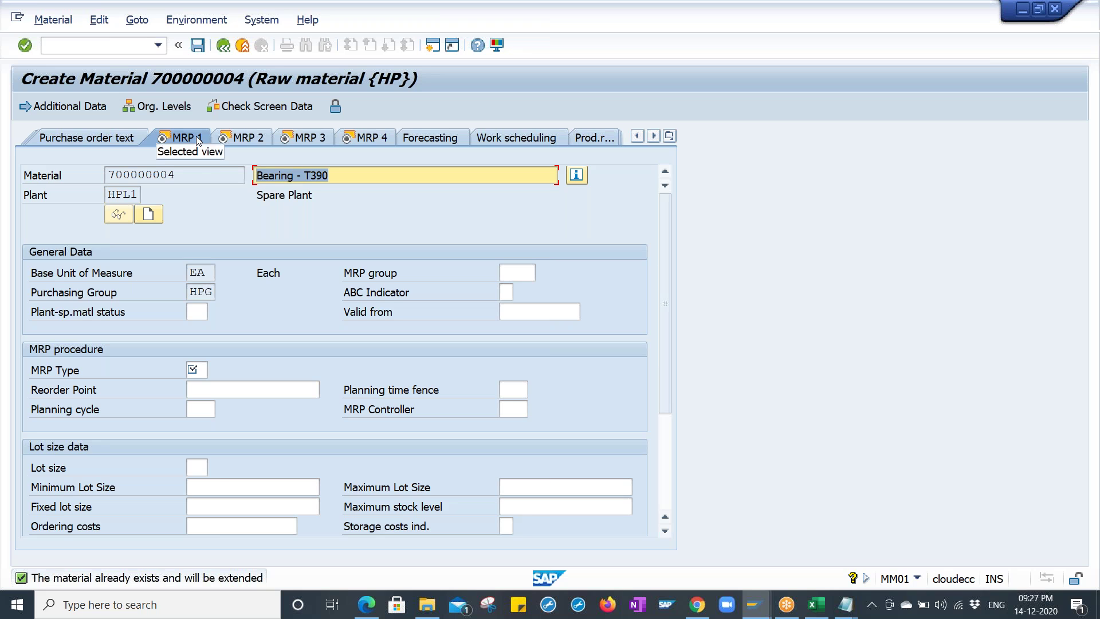
key(shift+Tab)
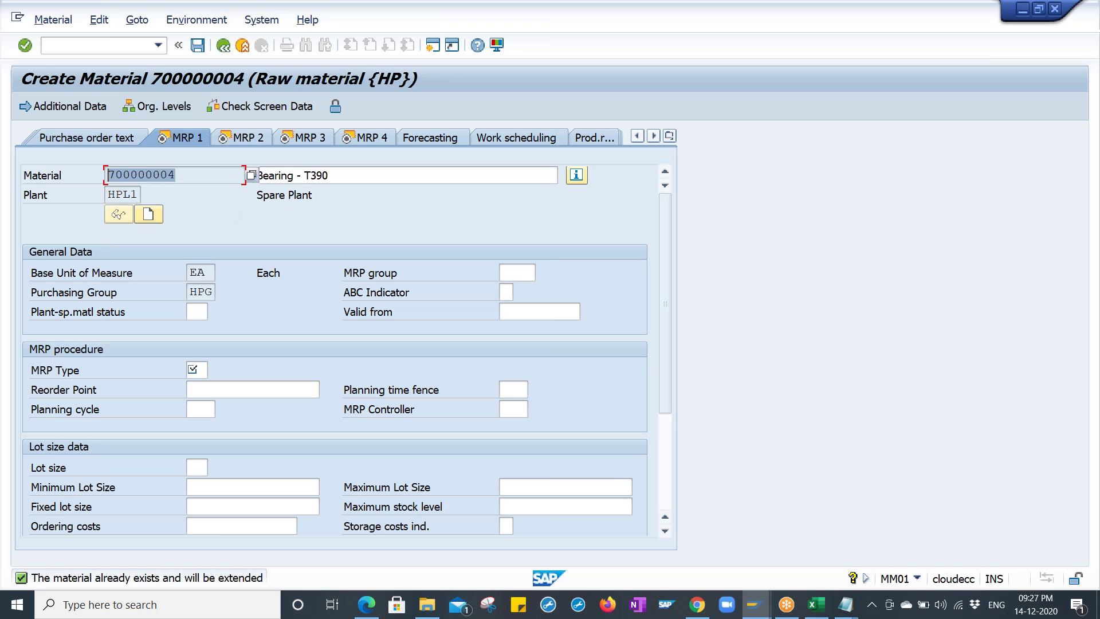
- Restart transaction MM01 and open the view selection for material 700000004
key(ctrl+slash)
text(/)
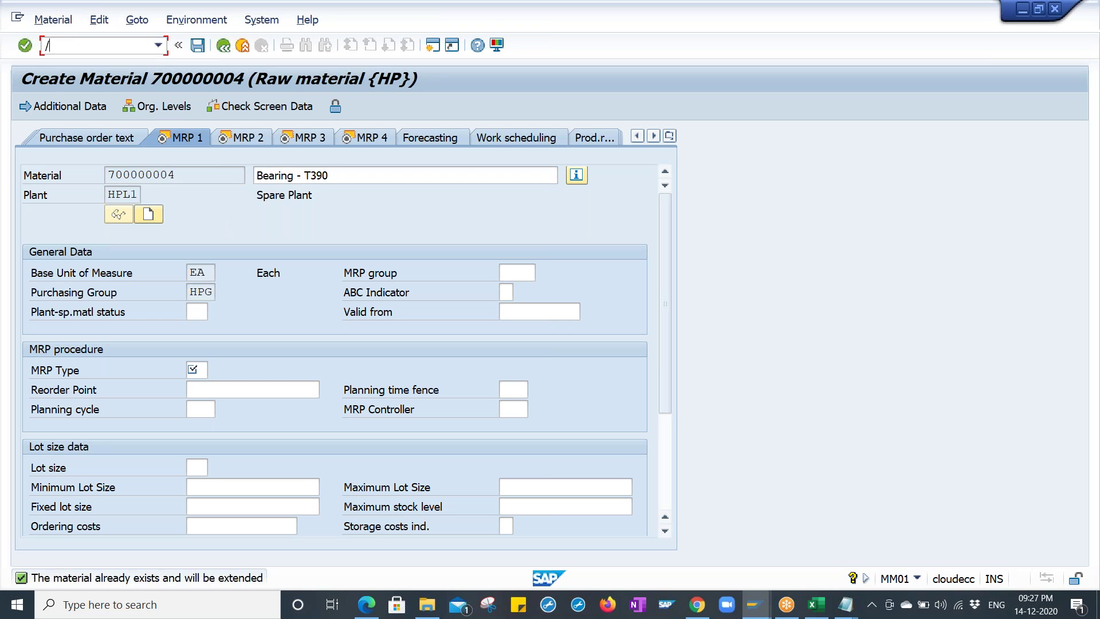
text(NMM01)
key(Return)
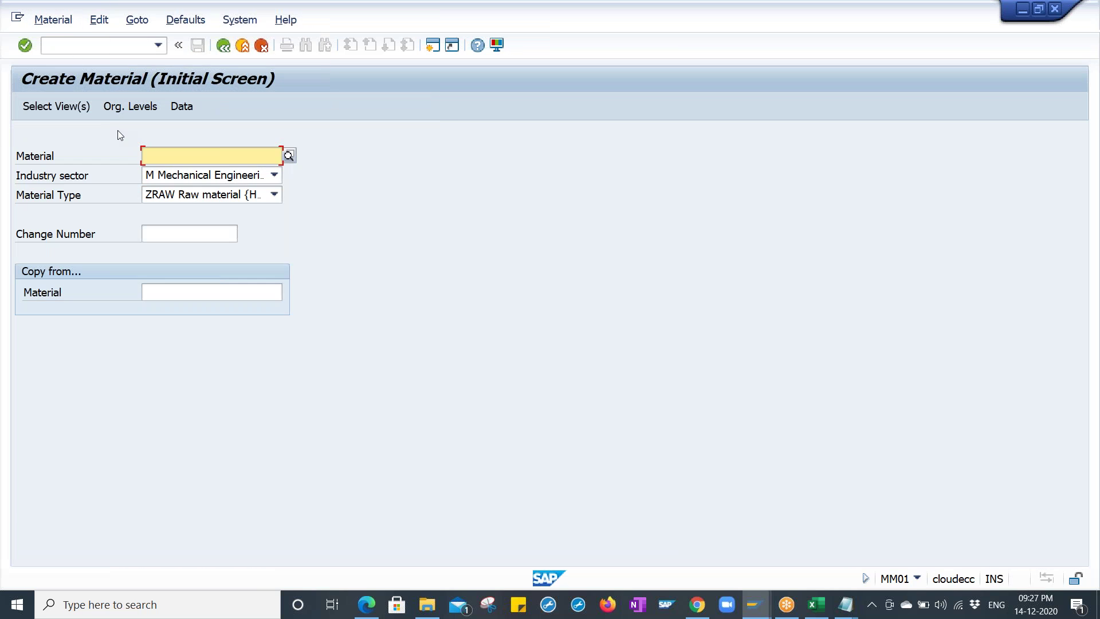
key(shift+Home)
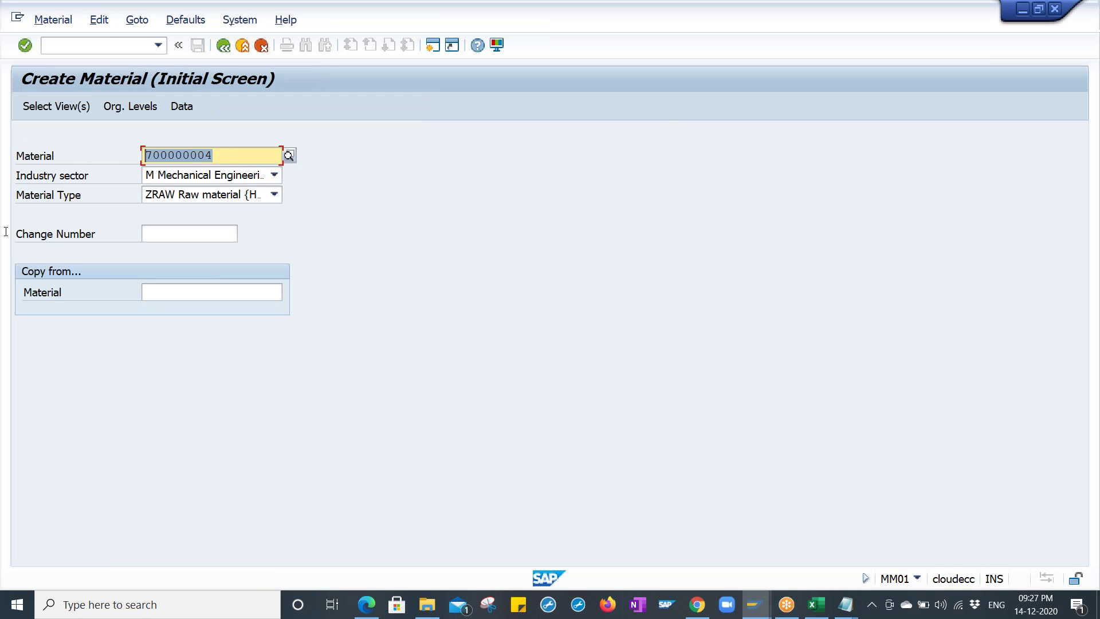
key(Return)
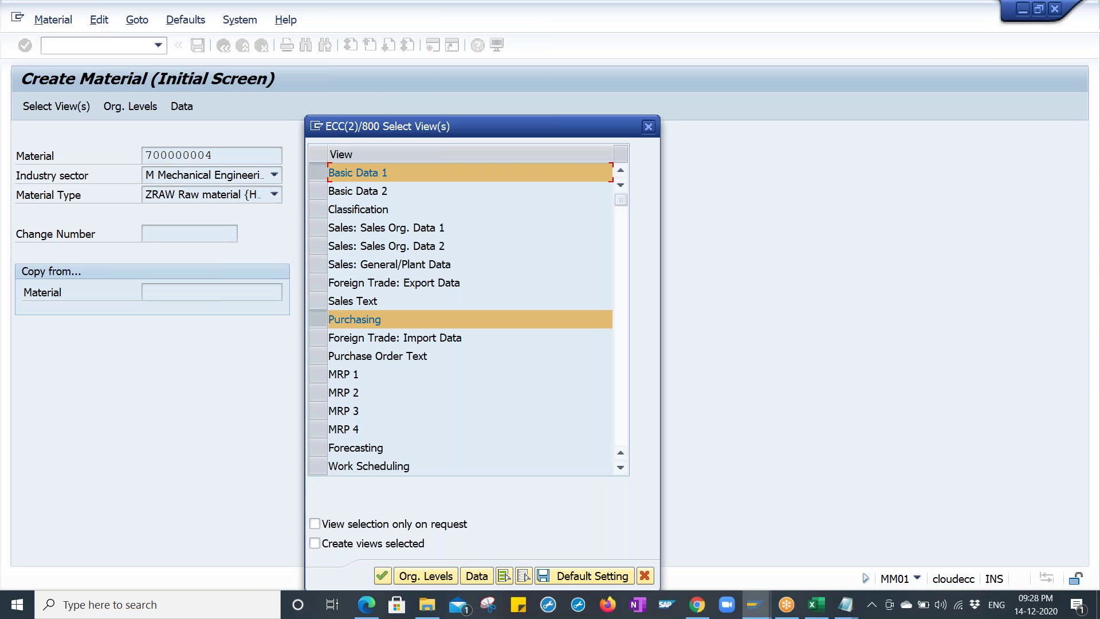
- Clear the preselected views, choose MRP 1 only, and open it for plant HPL1 and storage location 1000
click(527, 578)
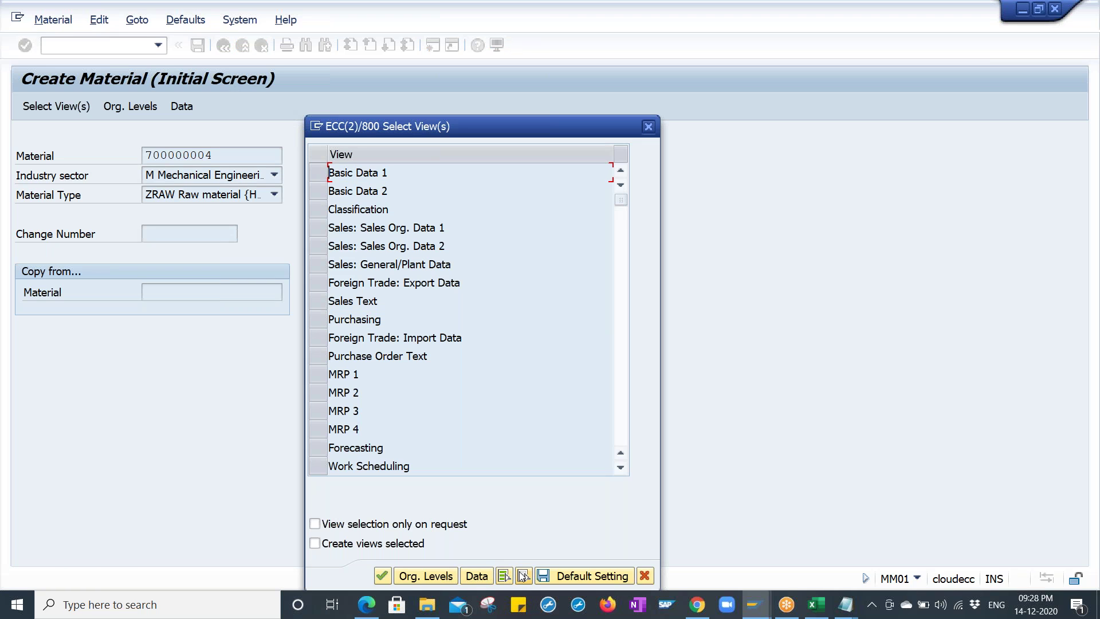
click(317, 376)
key(Return)
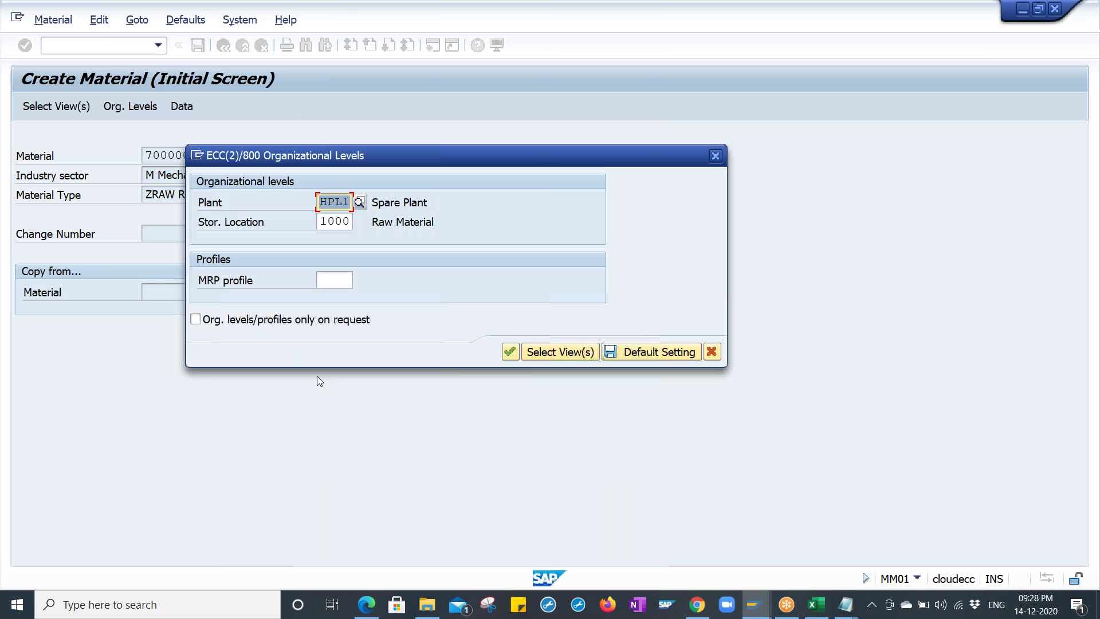
key(Tab)
key(Return)
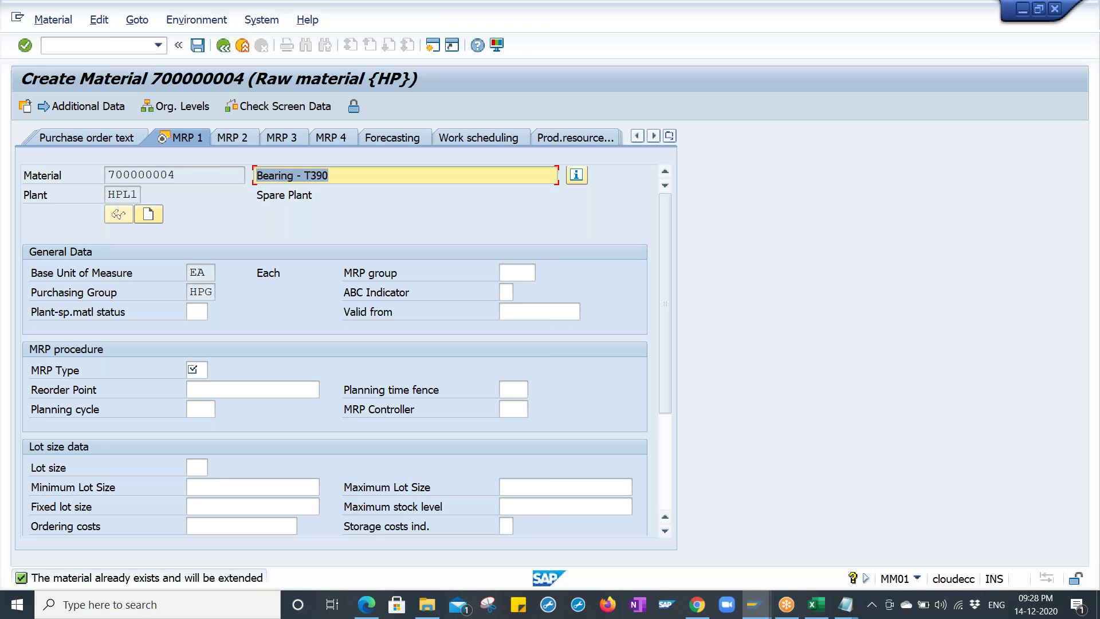
- Leave the transaction for SAP Easy Access, switch to the Notepad transaction list and highlight the line EXTEND MATERIAL MASTER - MM01
click(71, 43)
text(/n)
key(Return)
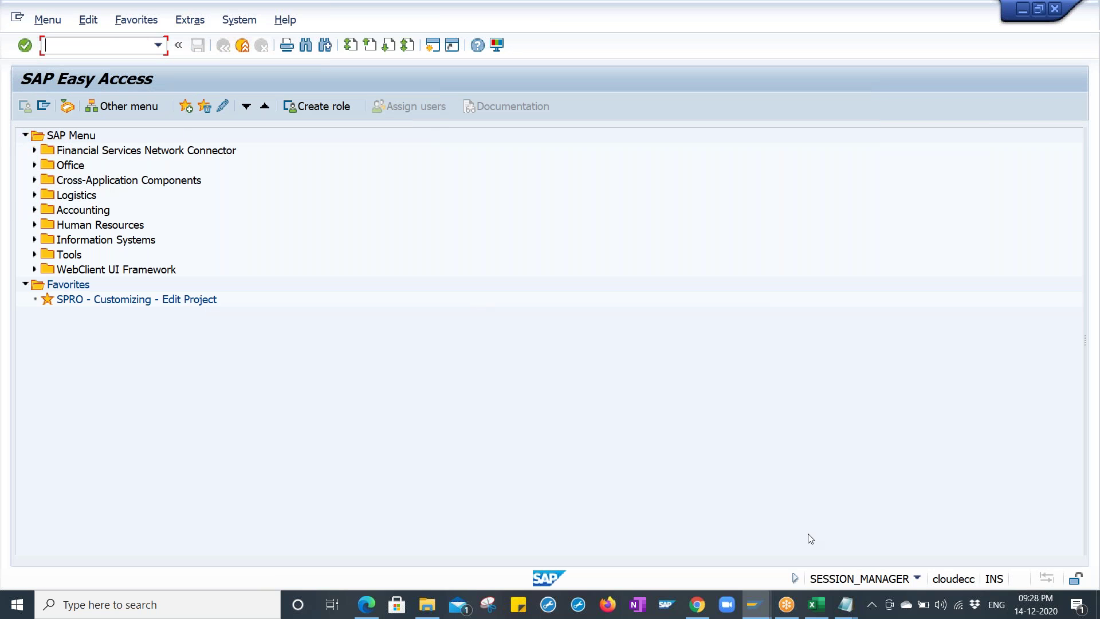
mouse_move(845, 604)
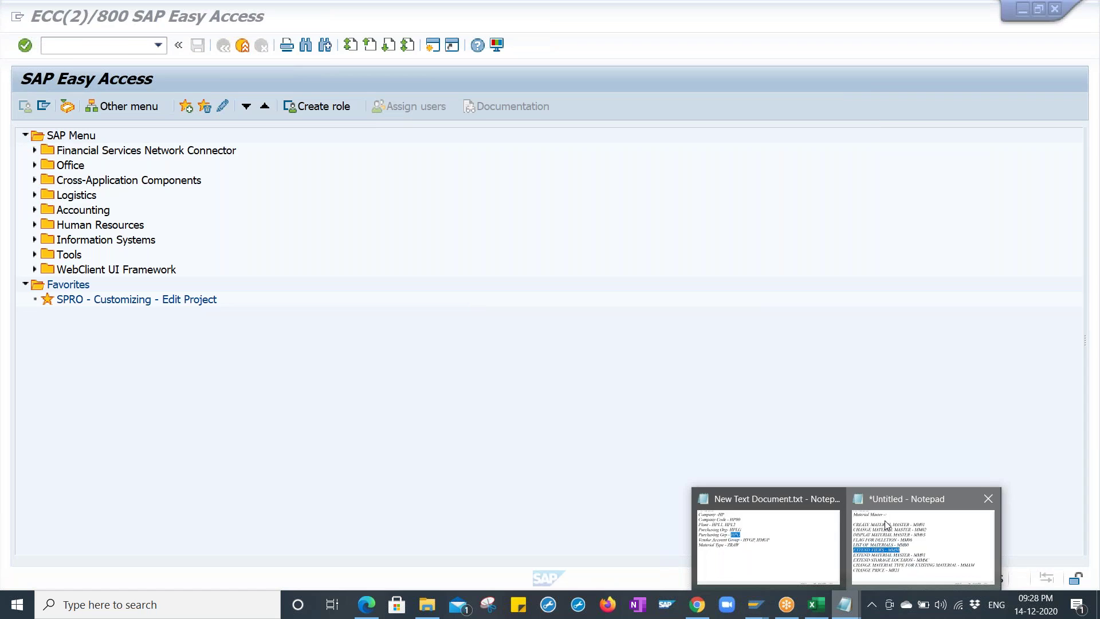
click(881, 512)
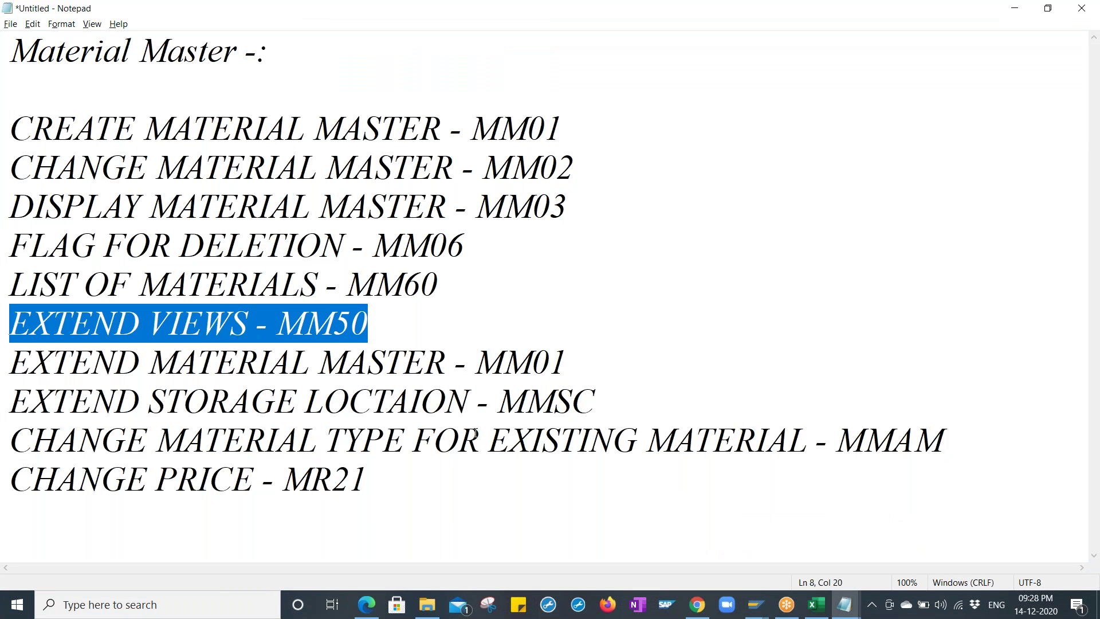
drag(10, 362, 568, 367)
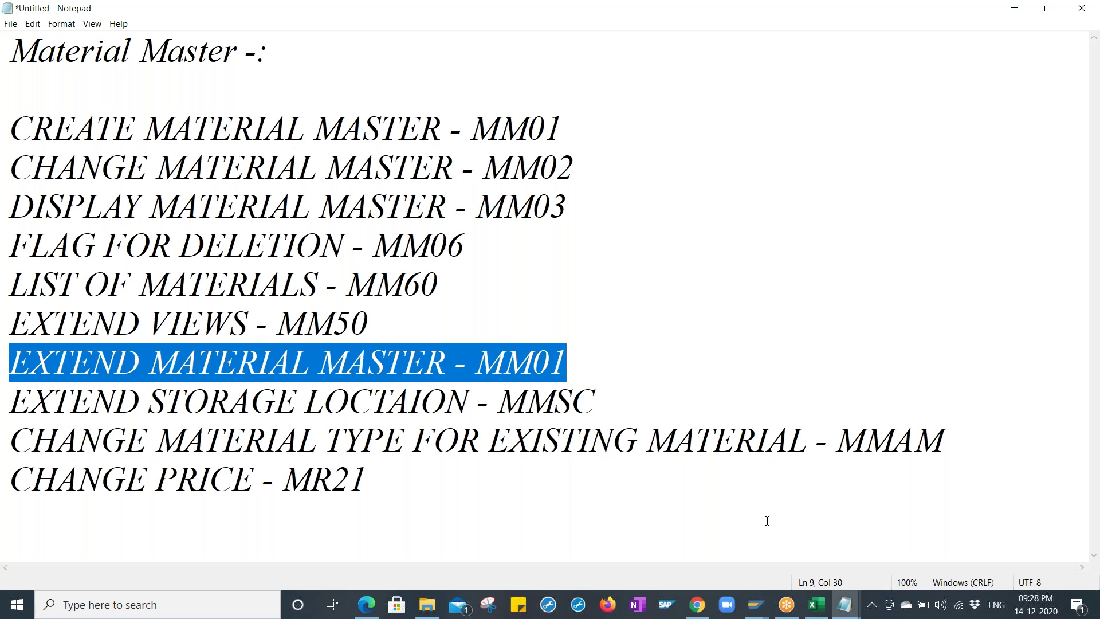
- Switch back to the SAP Easy Access session, start MM01 and open the view selection for material 700000004
mouse_move(768, 608)
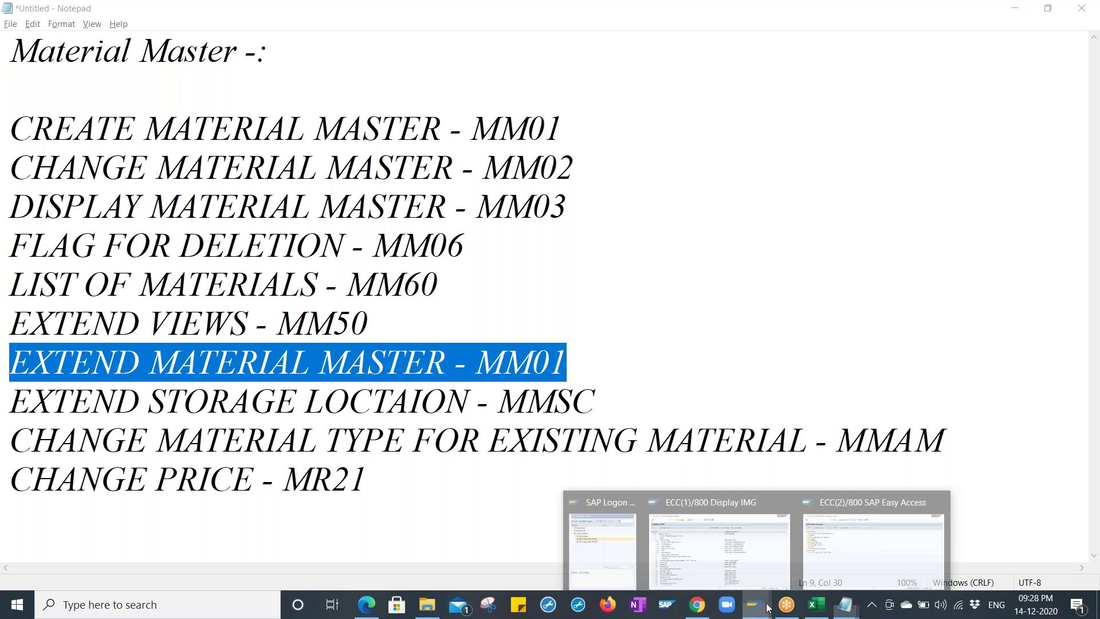
click(836, 562)
text(MM01)
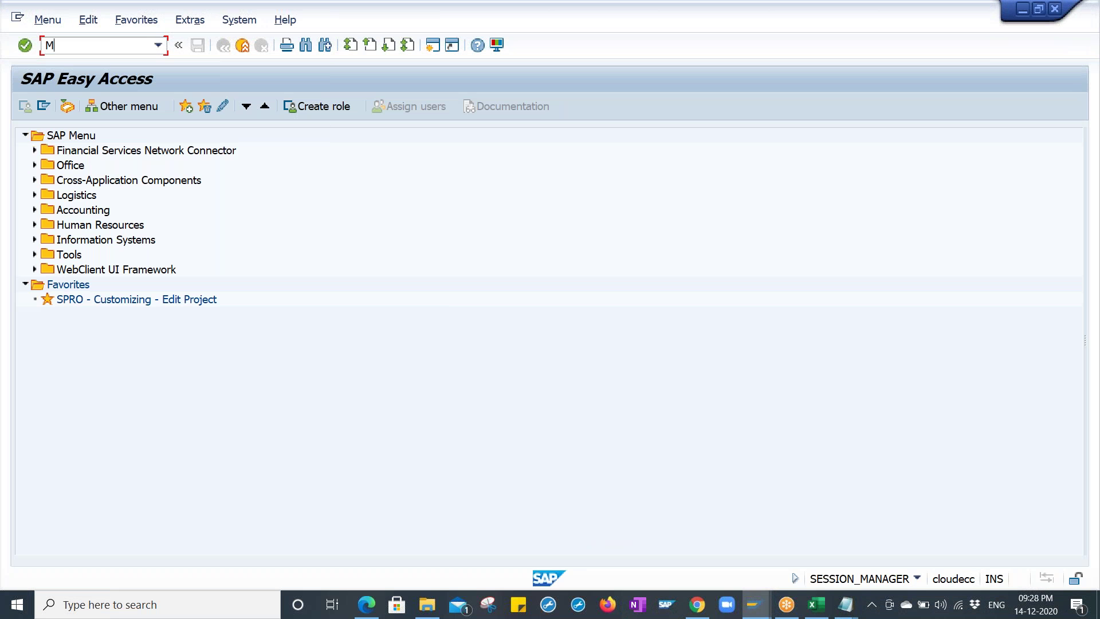
key(Return)
text(700000004)
key(Return)
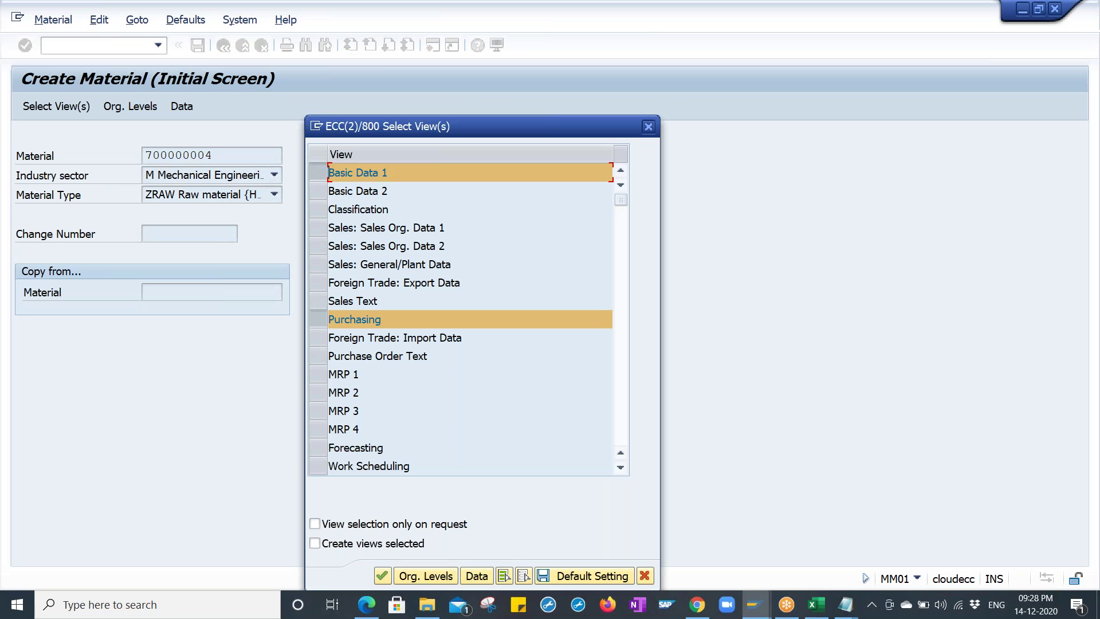
- Review the preselected views down the list and accept them to reach the organizational levels
click(620, 467)
click(621, 467)
click(621, 467)
click(621, 468)
click(620, 467)
click(620, 467)
click(621, 468)
click(620, 467)
click(620, 468)
click(620, 467)
key(Return)
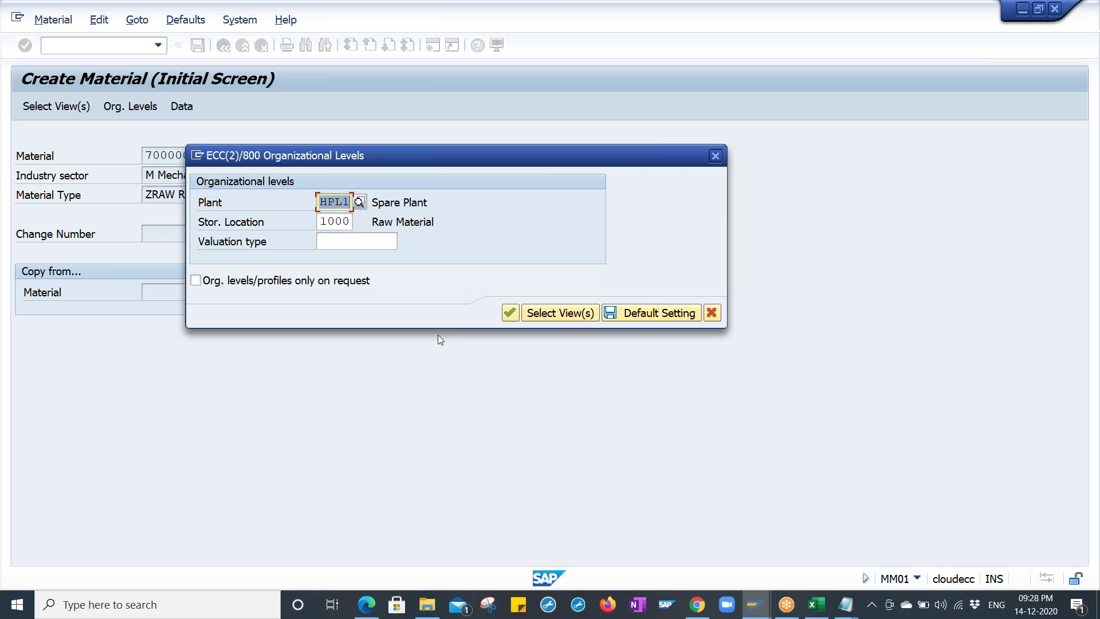
- Set the organizational levels to plant HPL2 and storage location 4000, and confirm them to open the material's Purchasing view
text(HPL2)
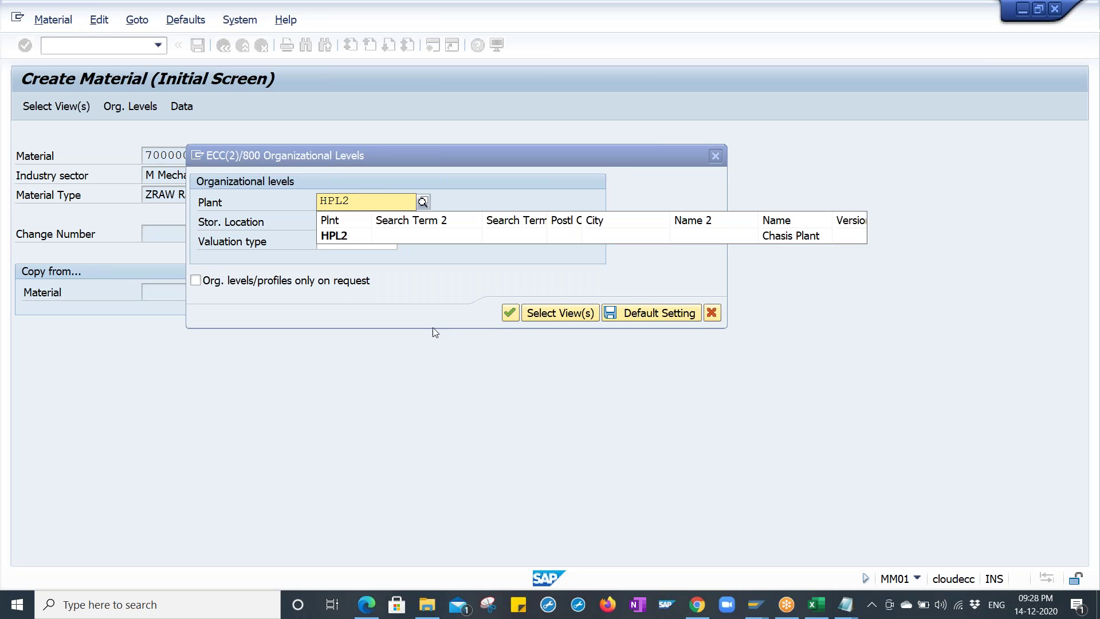
click(339, 232)
key(Tab)
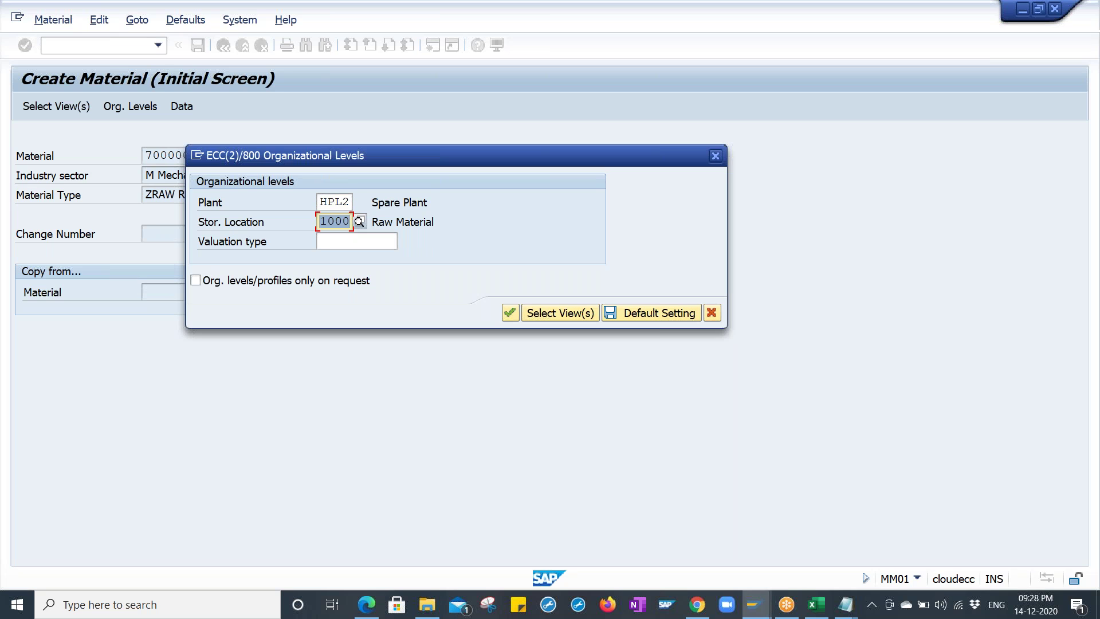
text(4000)
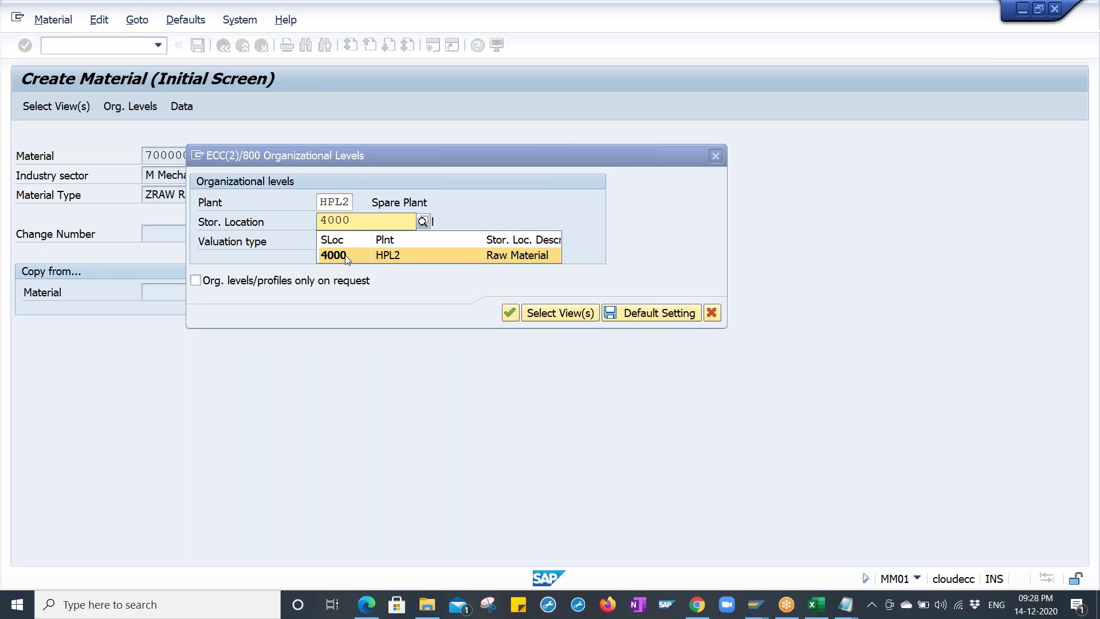
click(334, 255)
key(Return)
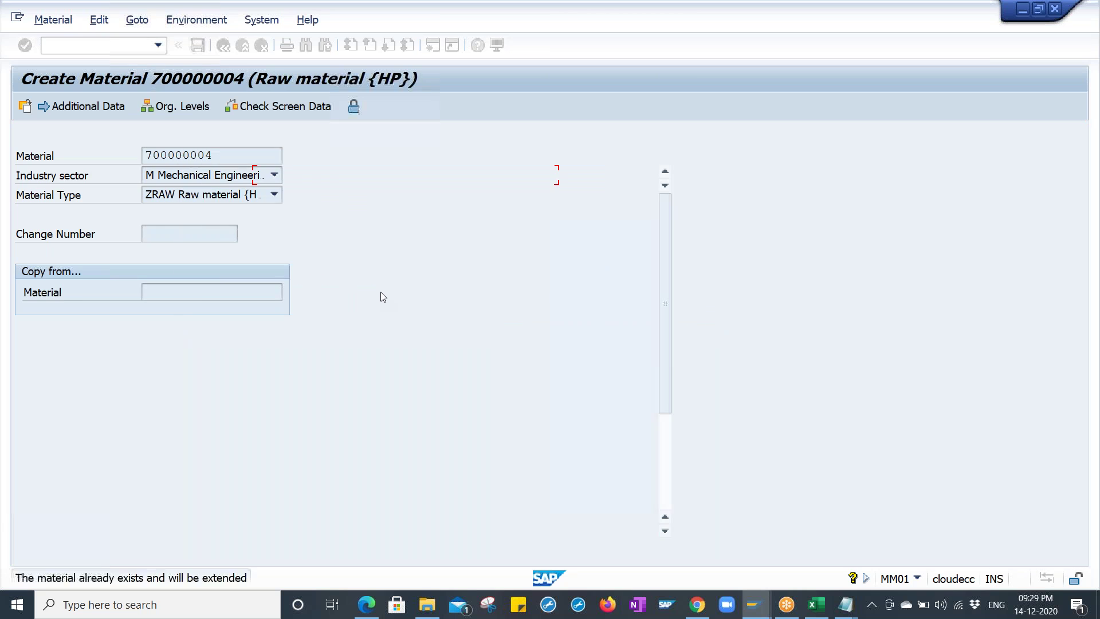
key(Return)
- Read the detailed explanation of the status message about extending the material, then close it
double_click(147, 578)
drag(518, 148, 809, 165)
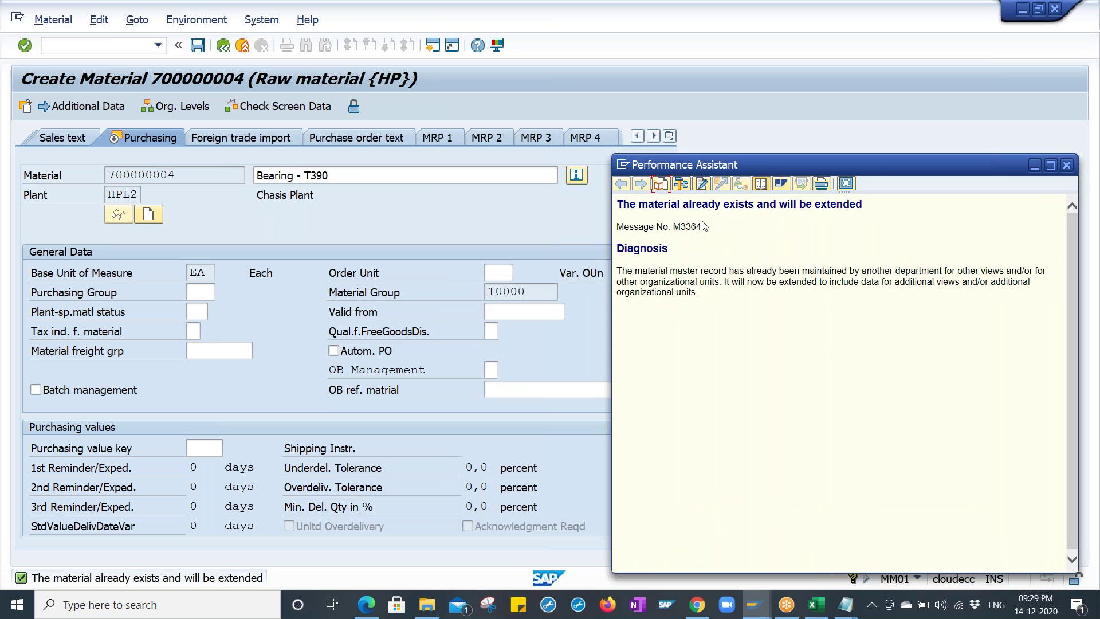
click(846, 183)
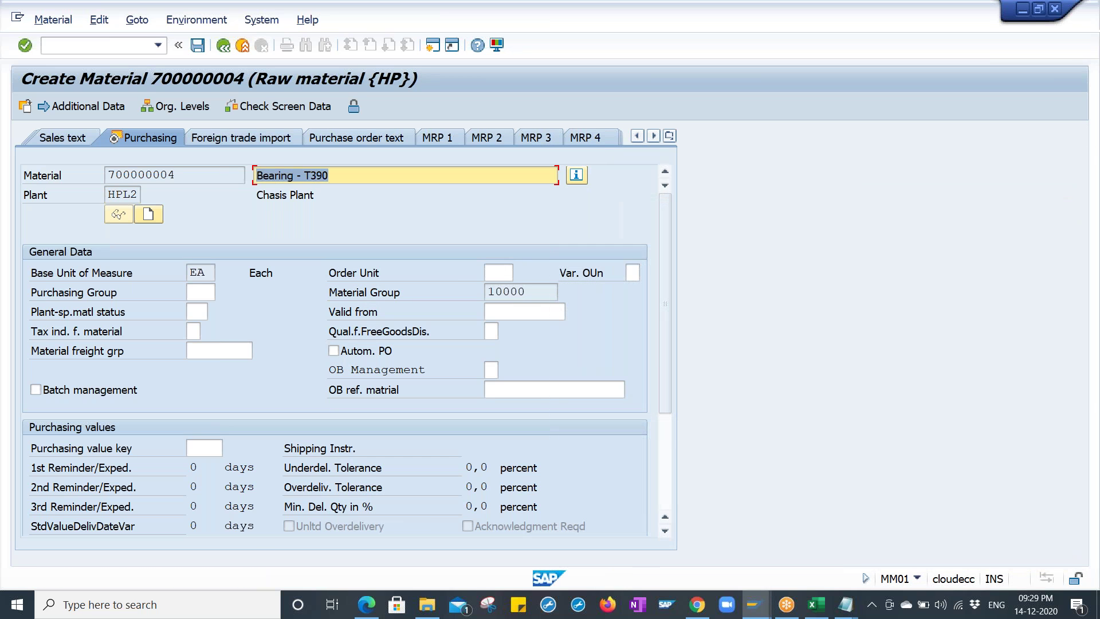
- Set the purchasing group to 000 in the Purchasing view for plant HPL2 and continue to Plant data / stor. 1
click(106, 199)
click(192, 292)
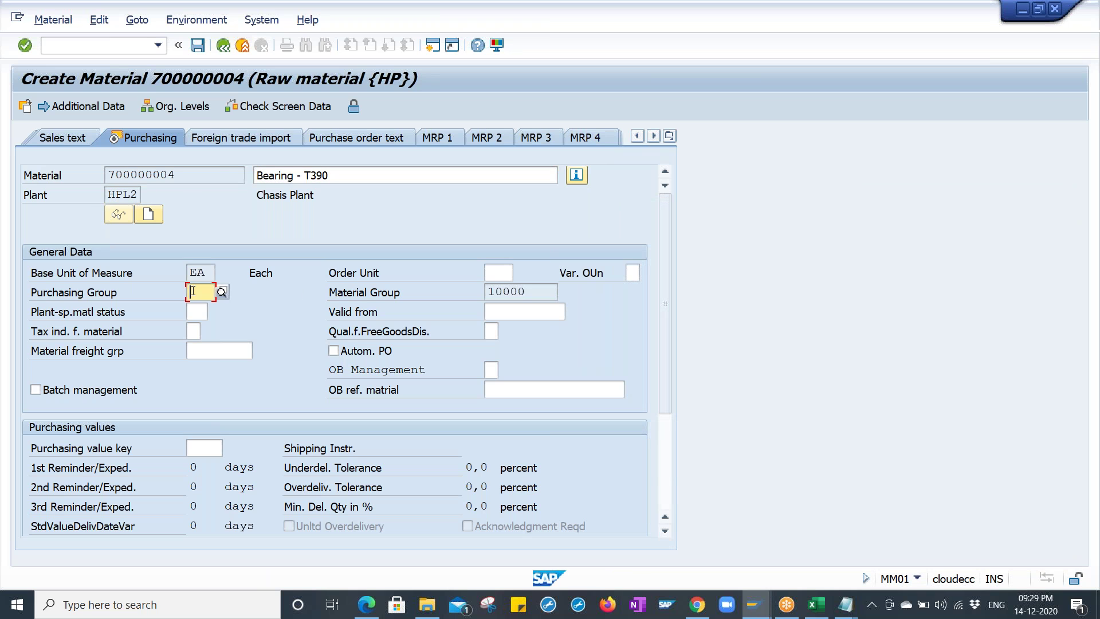
text(001)
key(Return)
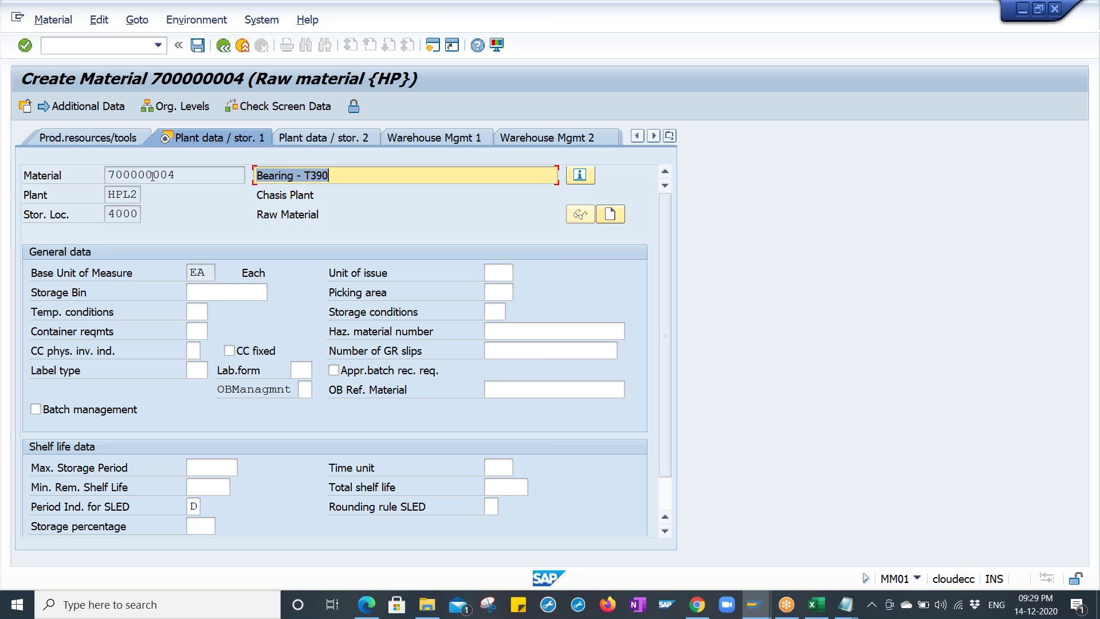
- Return to the Purchasing view, replace the purchasing group with a suggested entry, and continue to Plant data / stor. 1
click(669, 137)
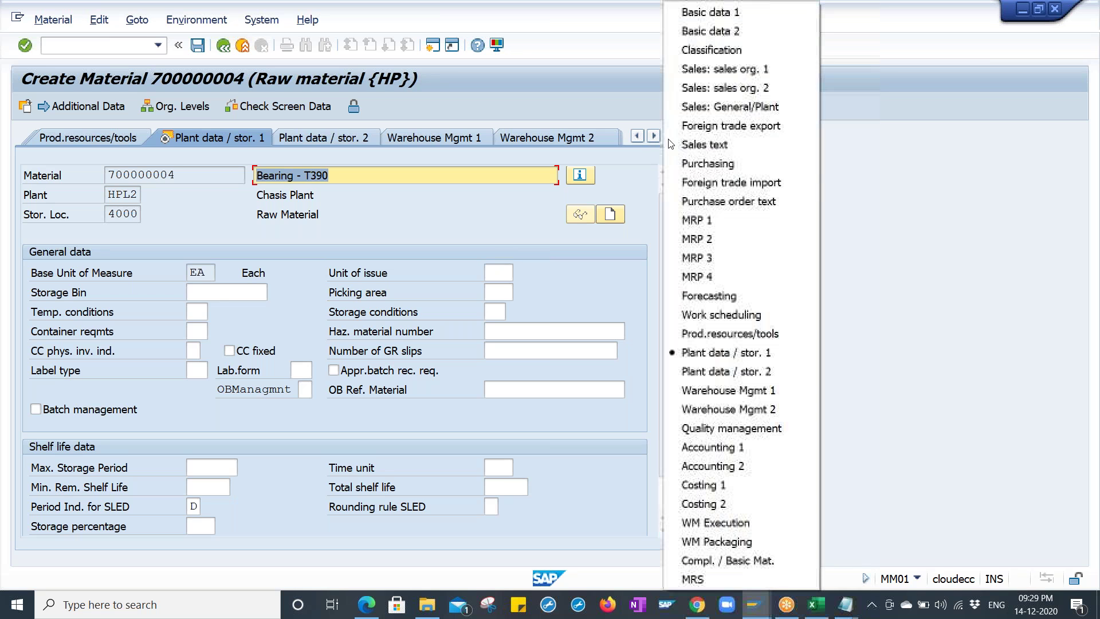
click(706, 162)
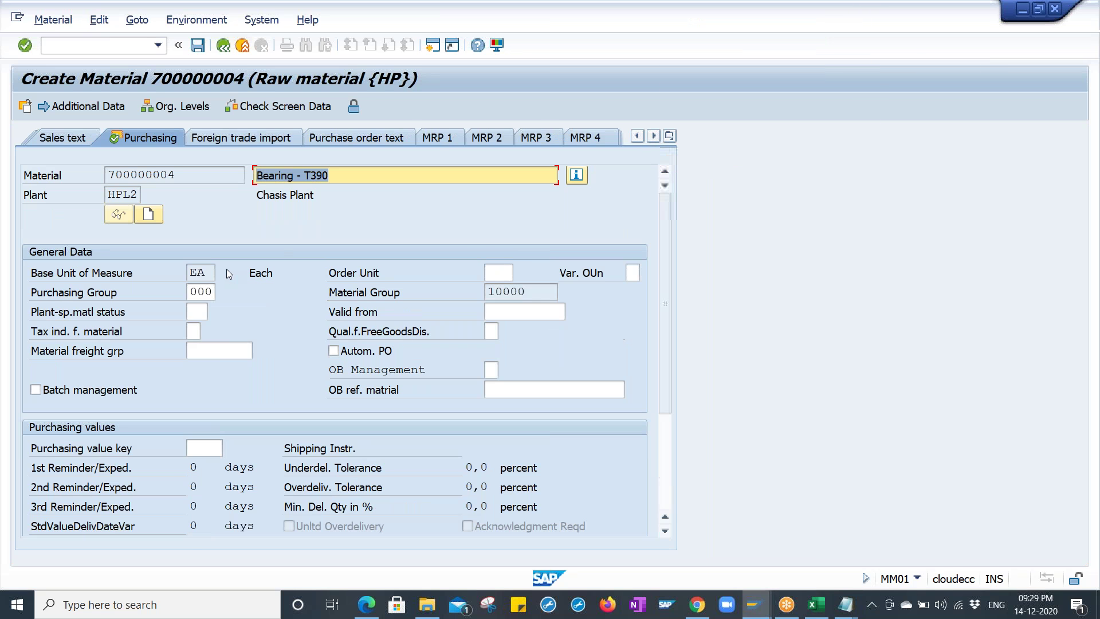
double_click(200, 293)
key(Delete)
key(Down)
key(Down)
key(Return)
key(Return)
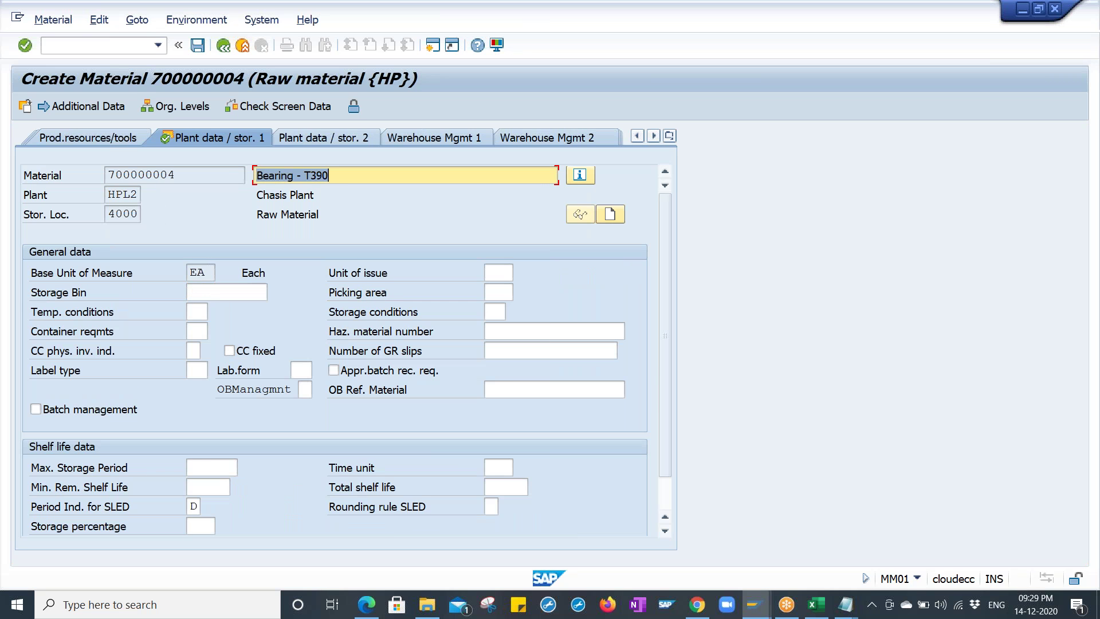
- Continue to Accounting 1, set valuation class 3000 and moving price 1000, and save the material's extension to plant HPL2
double_click(111, 213)
key(Return)
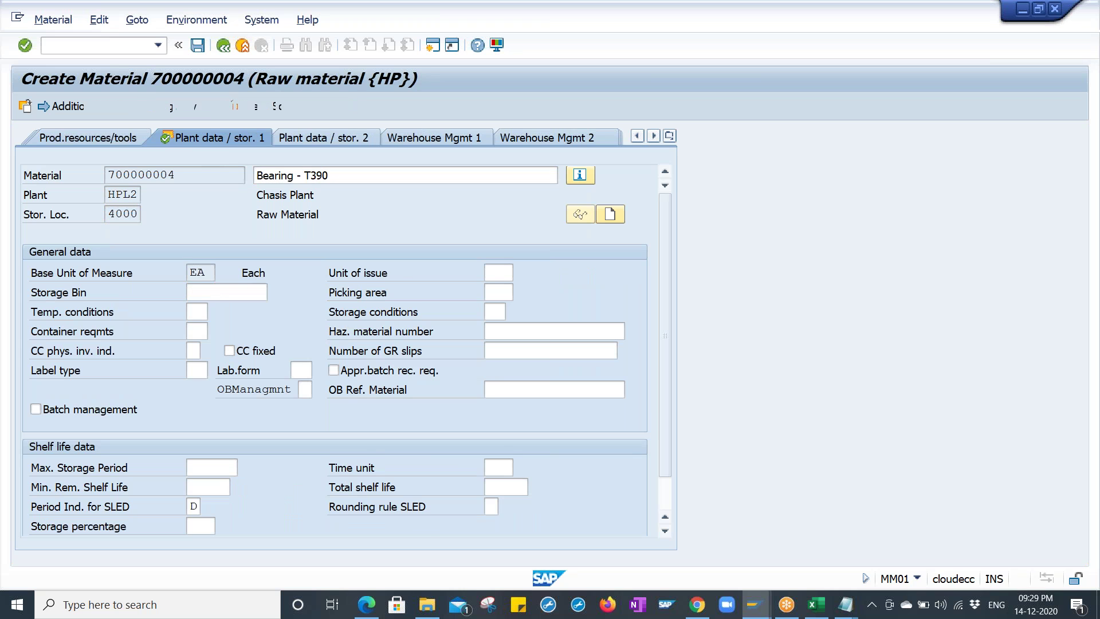
text(3000)
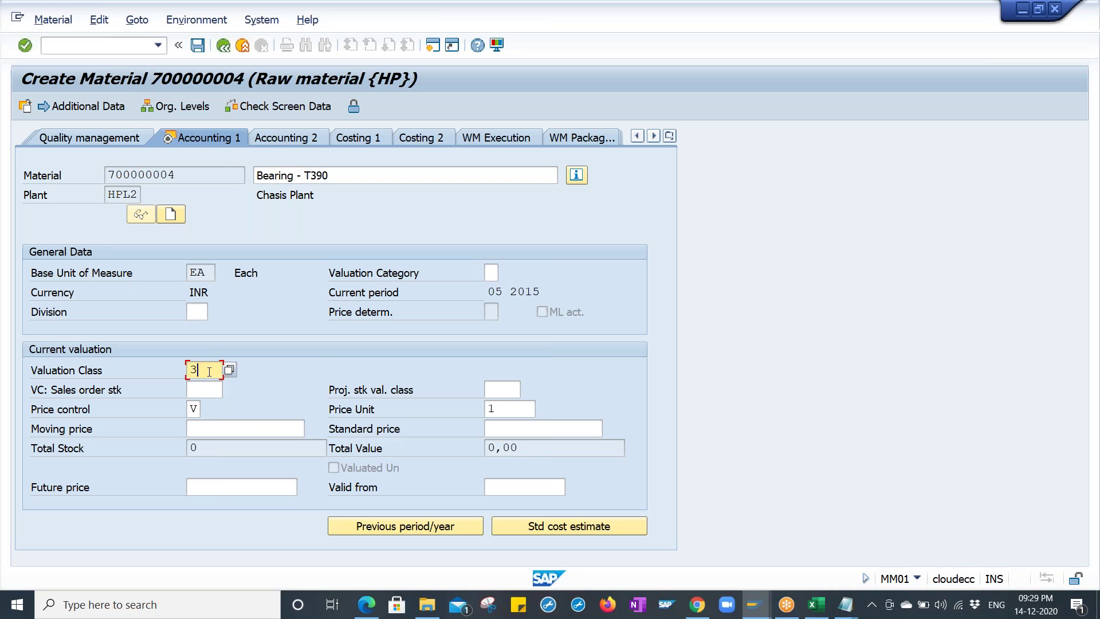
key(Tab)
key(Tab)
text(1000)
key(Return)
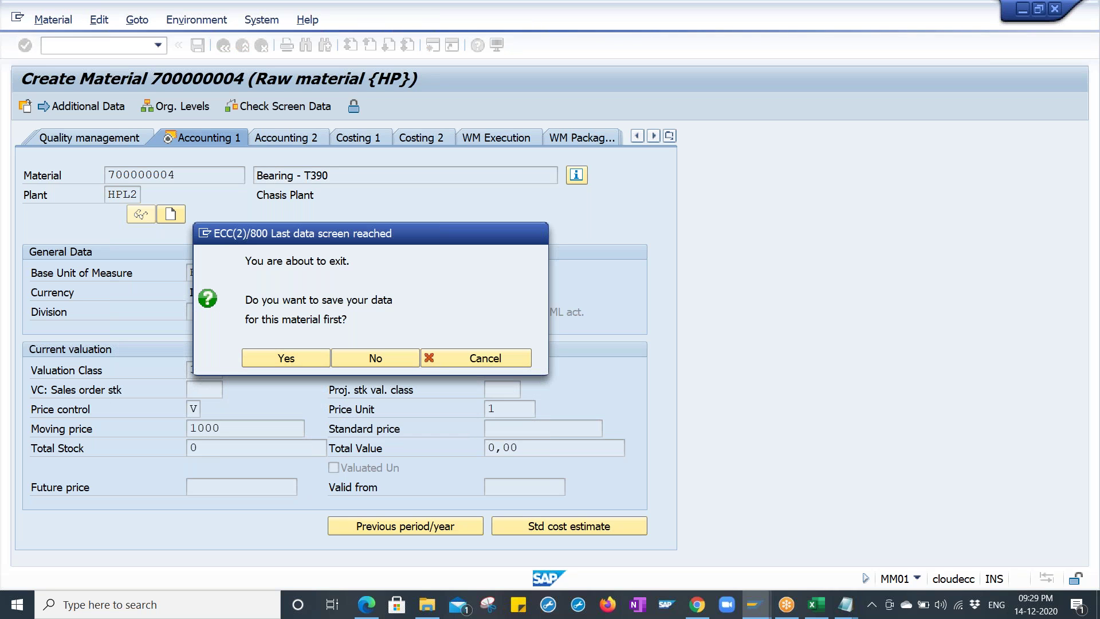
key(Return)
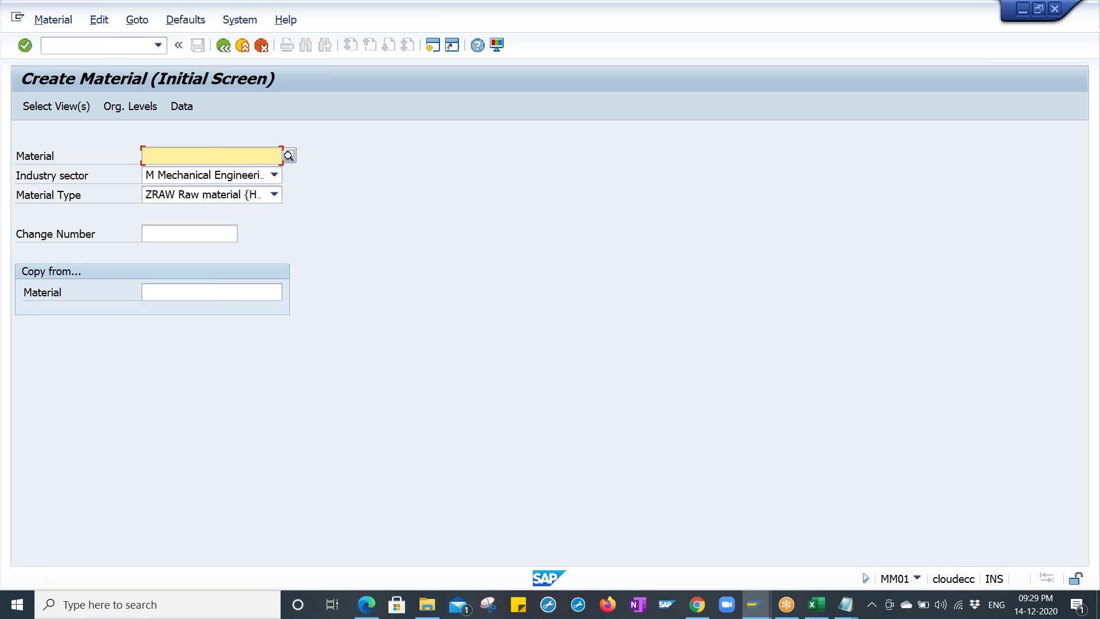
- Start transaction MM60 and set the plant selection range from HPL1 to HPL2
click(106, 46)
text(/NMM60)
key(Return)
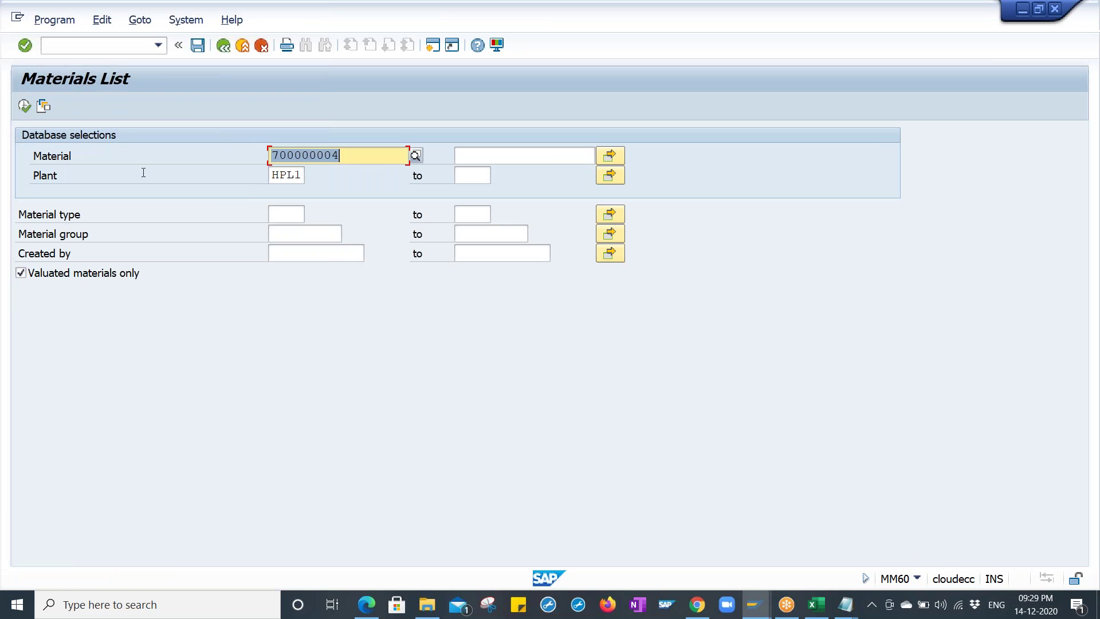
key(Tab)
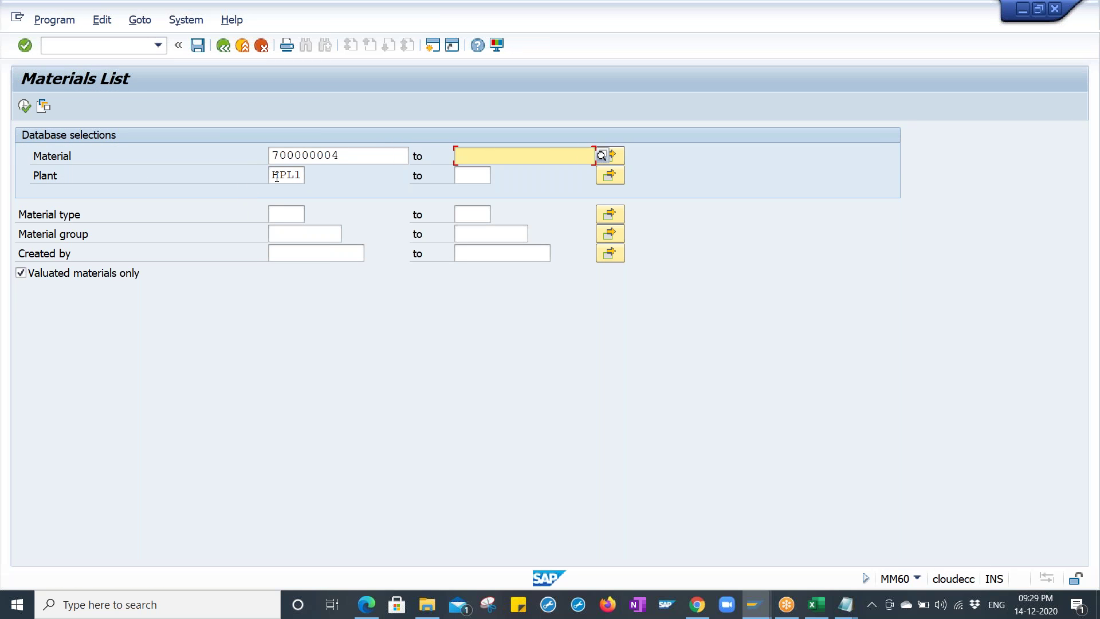
click(277, 177)
click(476, 176)
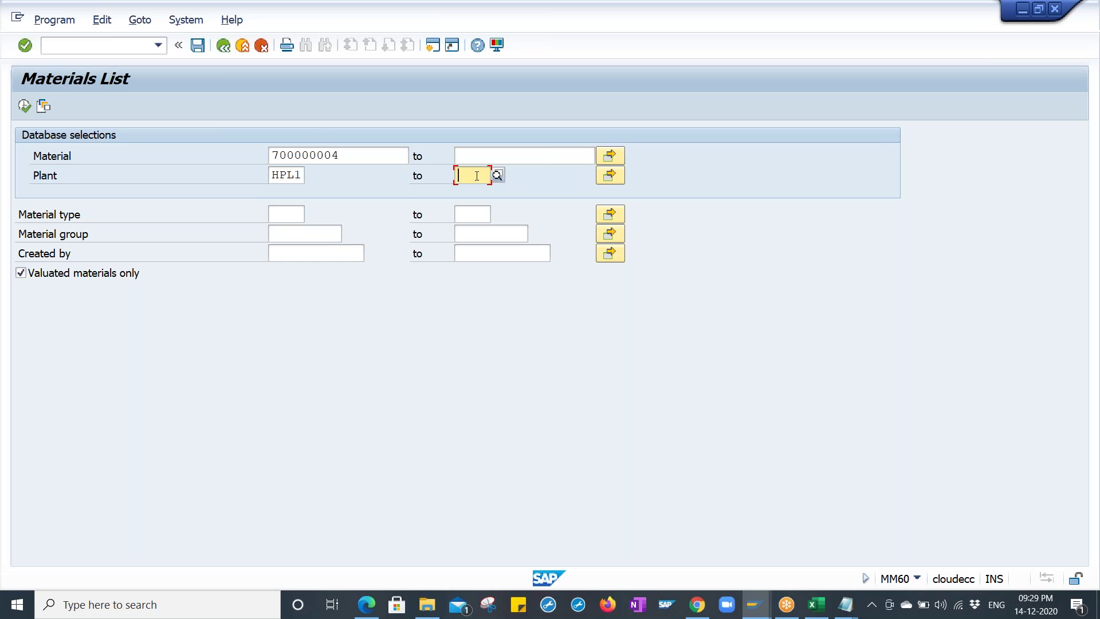
text(HPL2)
double_click(475, 175)
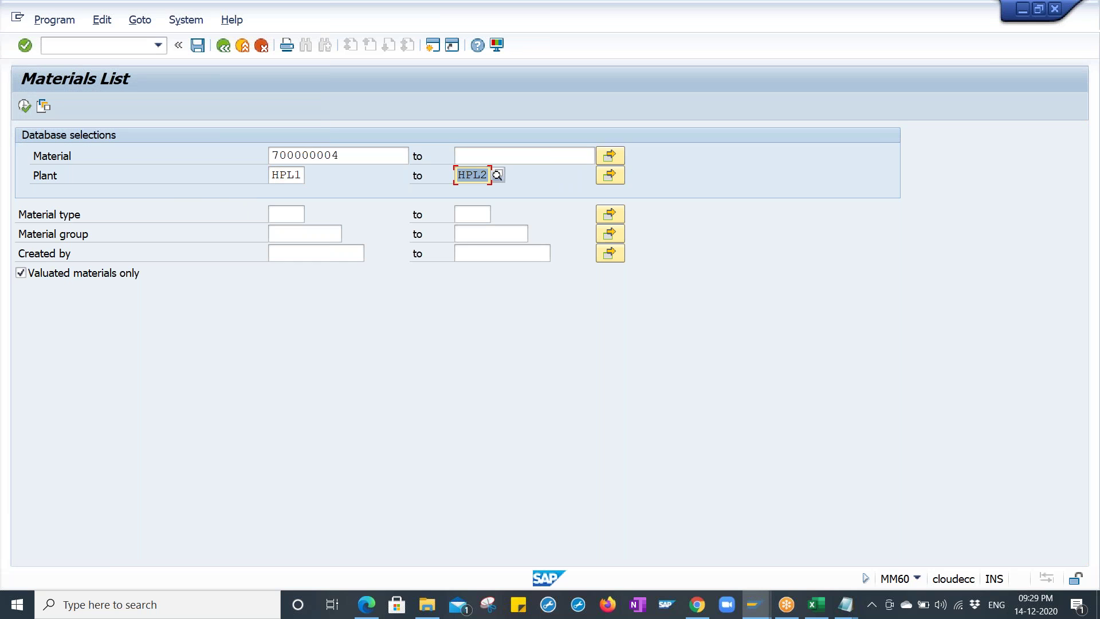
- Copy the material number from the selection criteria and clear the Material criterion
click(276, 177)
click(311, 159)
double_click(310, 156)
key(ctrl+c)
key(Delete)
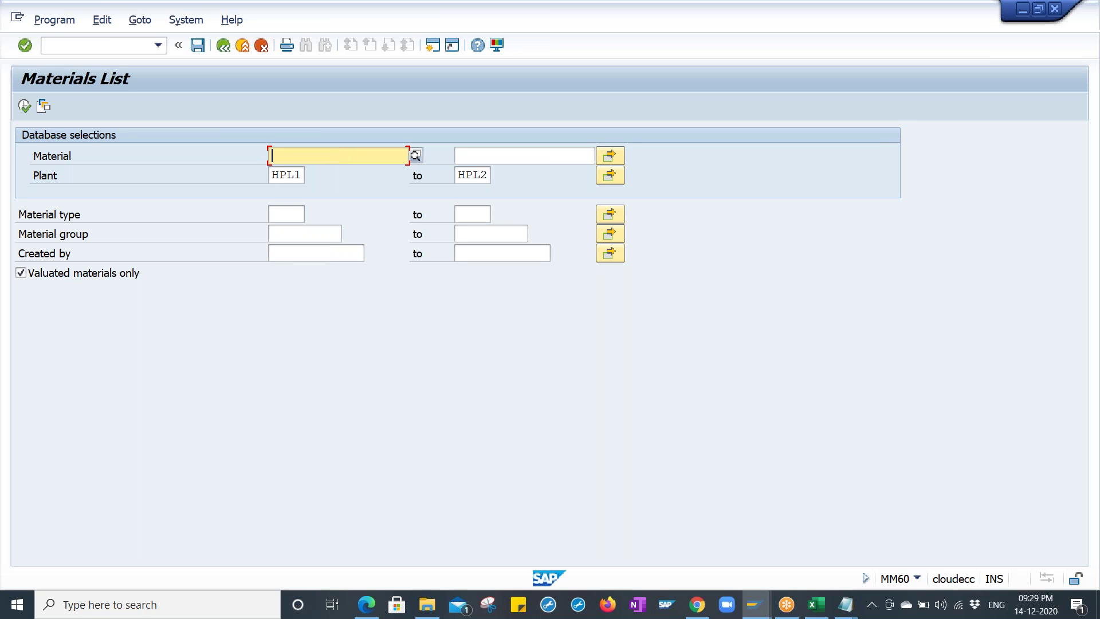
- Run the materials list for plants HPL1 to HPL2, examine the material's entry for each plant, and return to the selection criteria
click(24, 105)
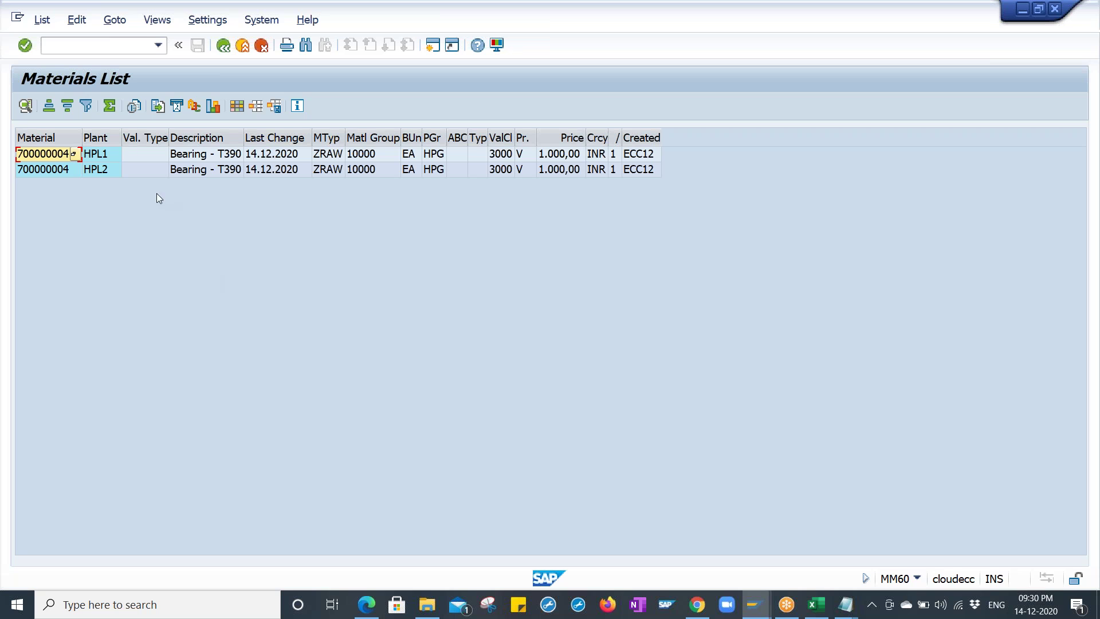
click(102, 154)
click(105, 169)
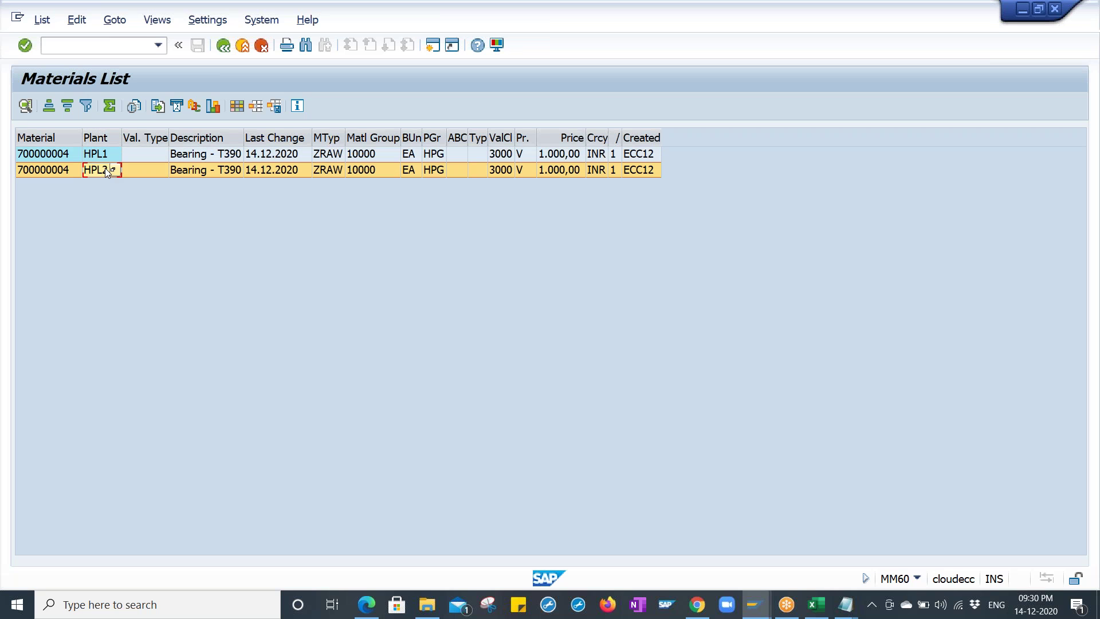
click(53, 169)
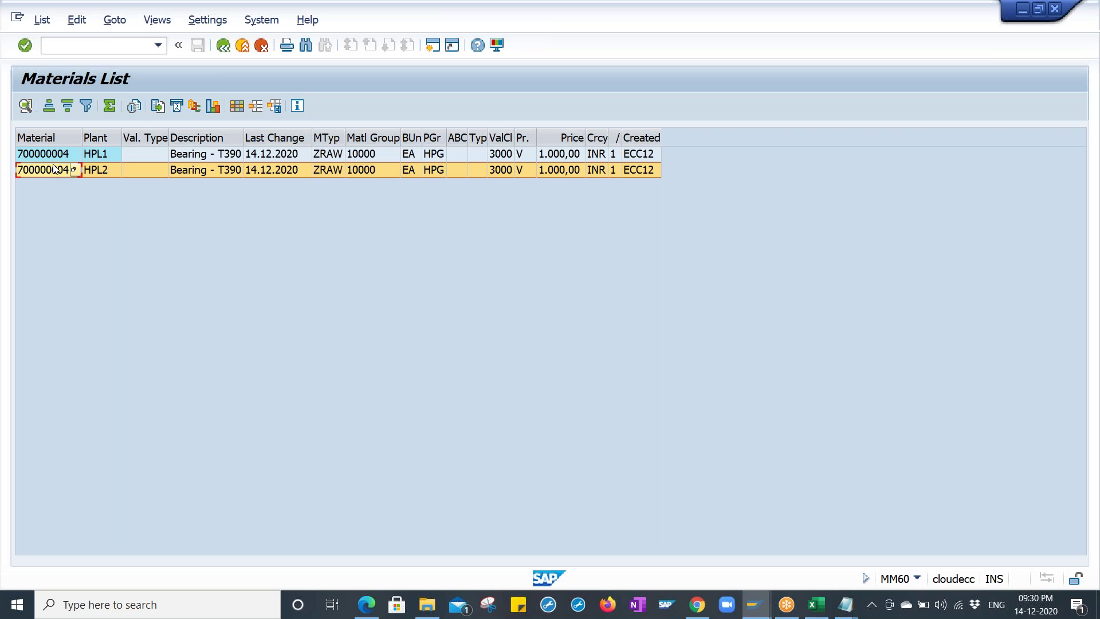
click(51, 156)
click(55, 170)
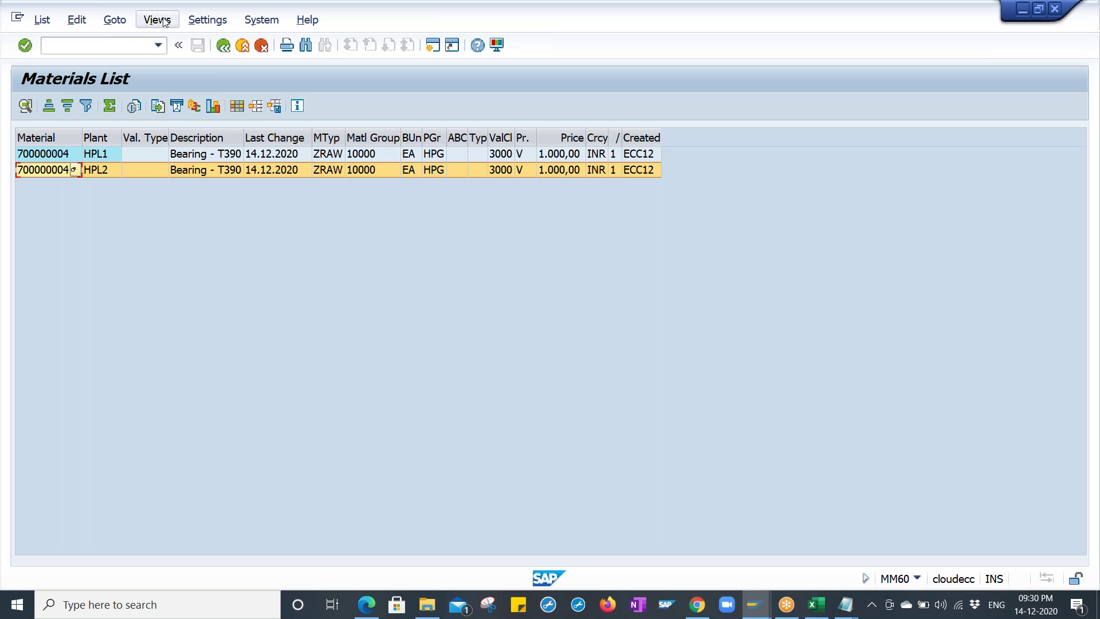
click(226, 49)
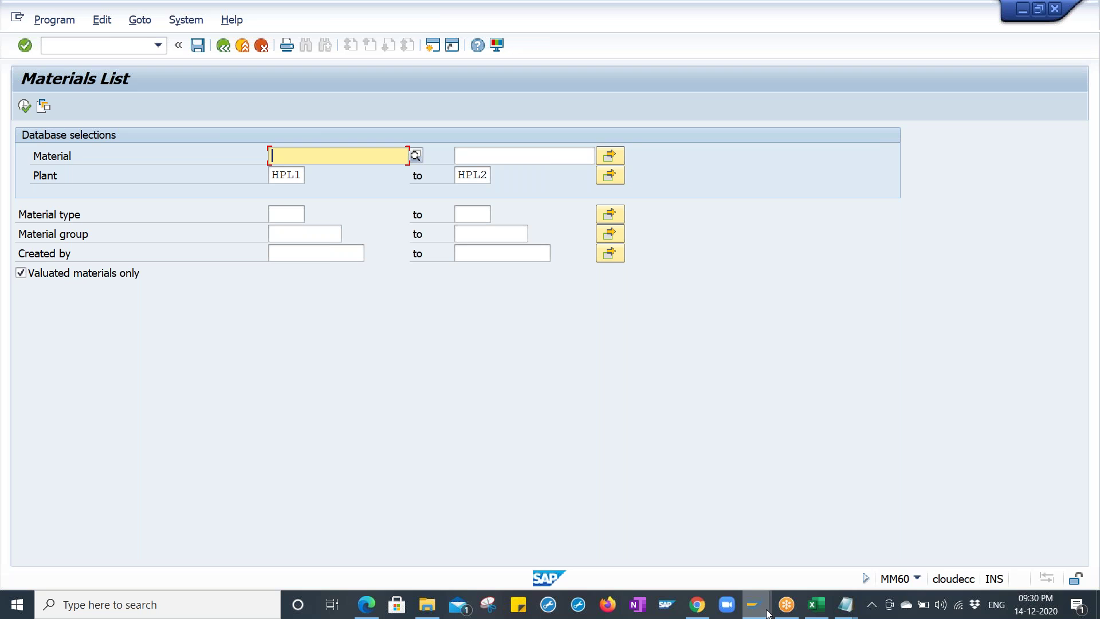
- Switch to the Notepad transaction list, highlight the line for extending a storage location with MMSC, and return to the Materials List session
mouse_move(837, 607)
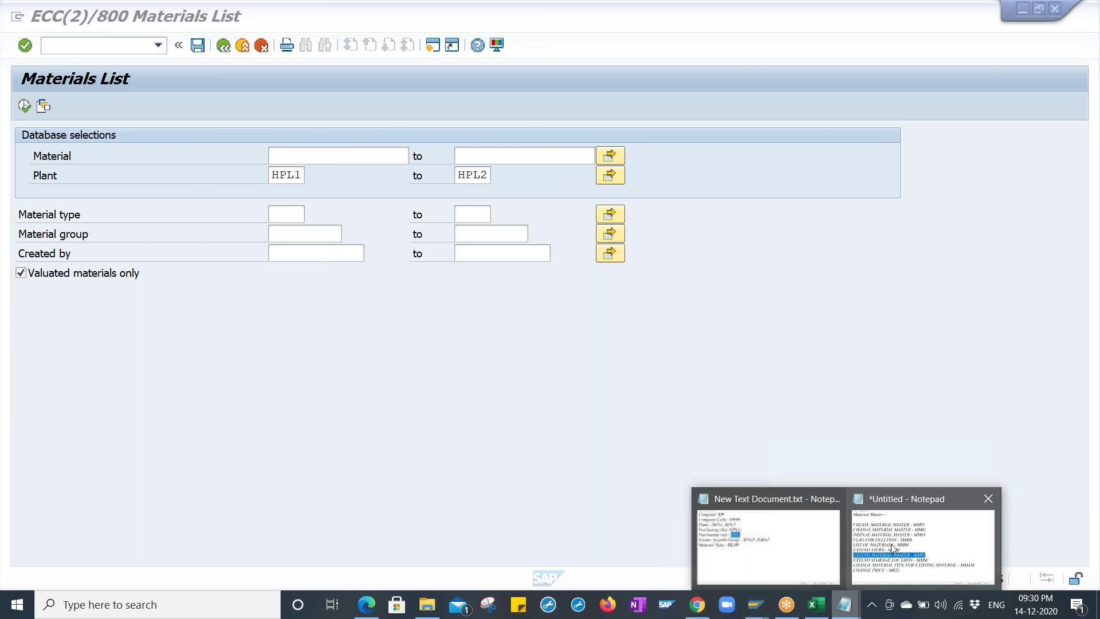
click(916, 547)
drag(10, 401, 596, 401)
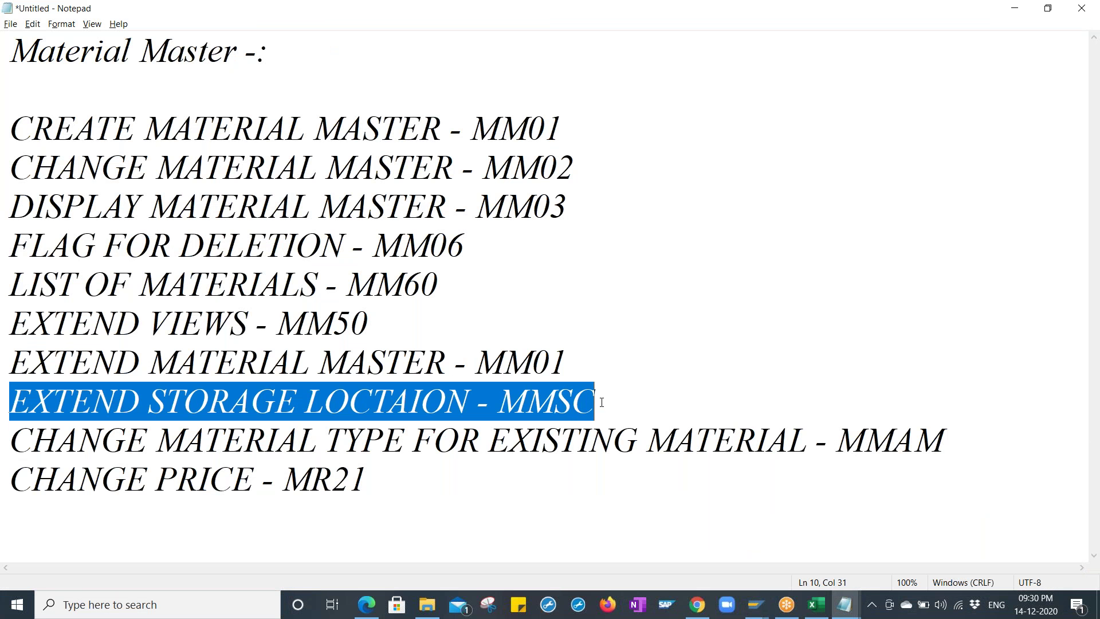
mouse_move(757, 606)
click(884, 551)
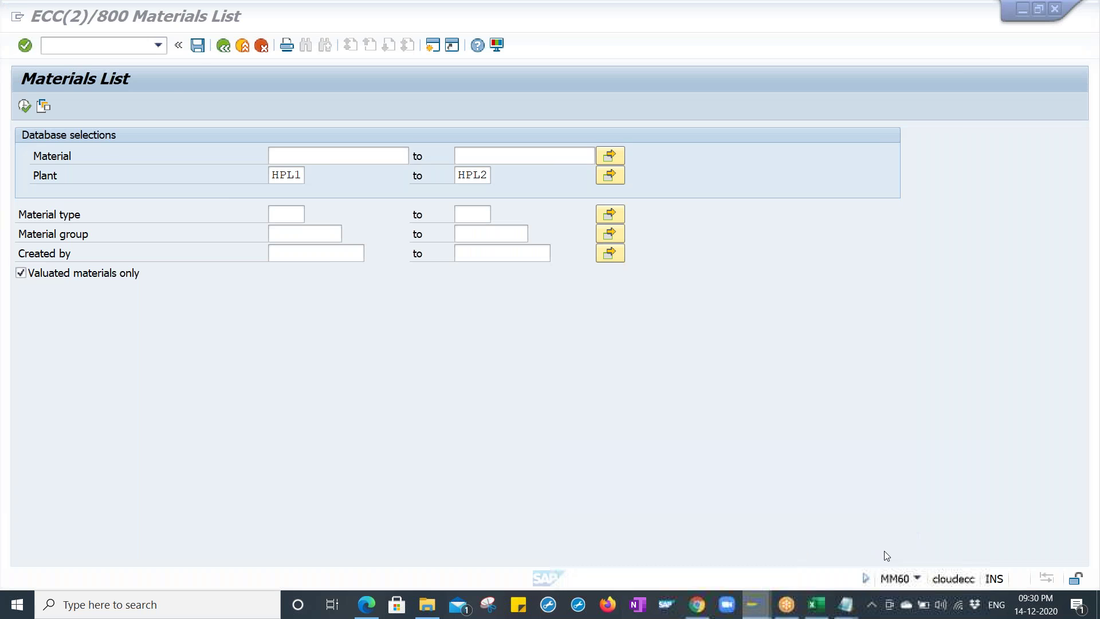
- Start transaction MMSC in the current session and check the session's system information
click(91, 45)
text(/NMMSC)
key(Return)
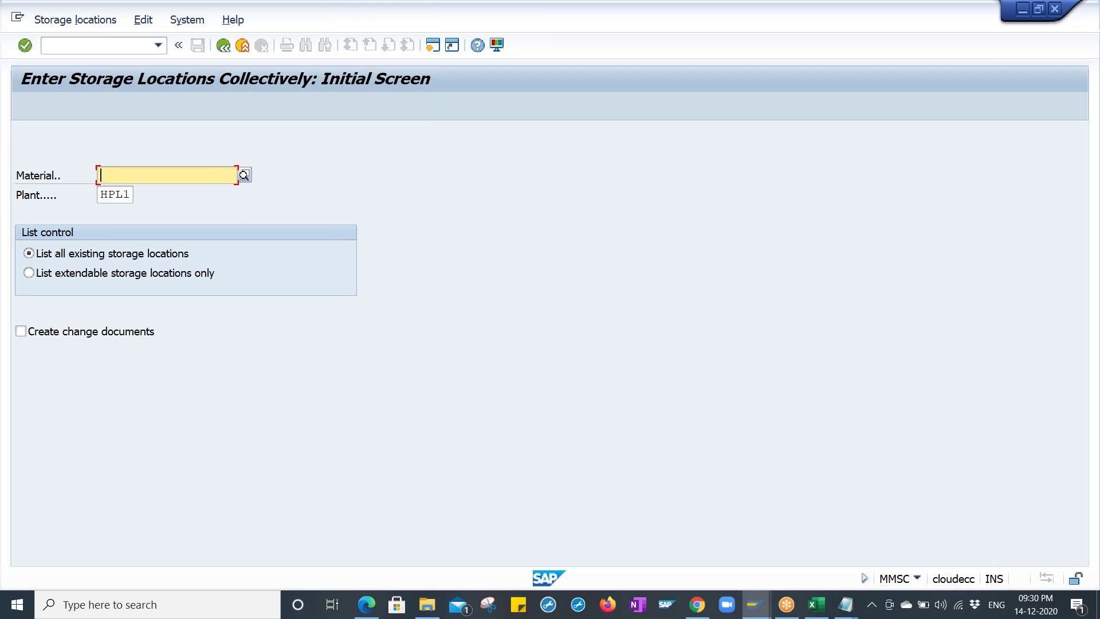
click(917, 579)
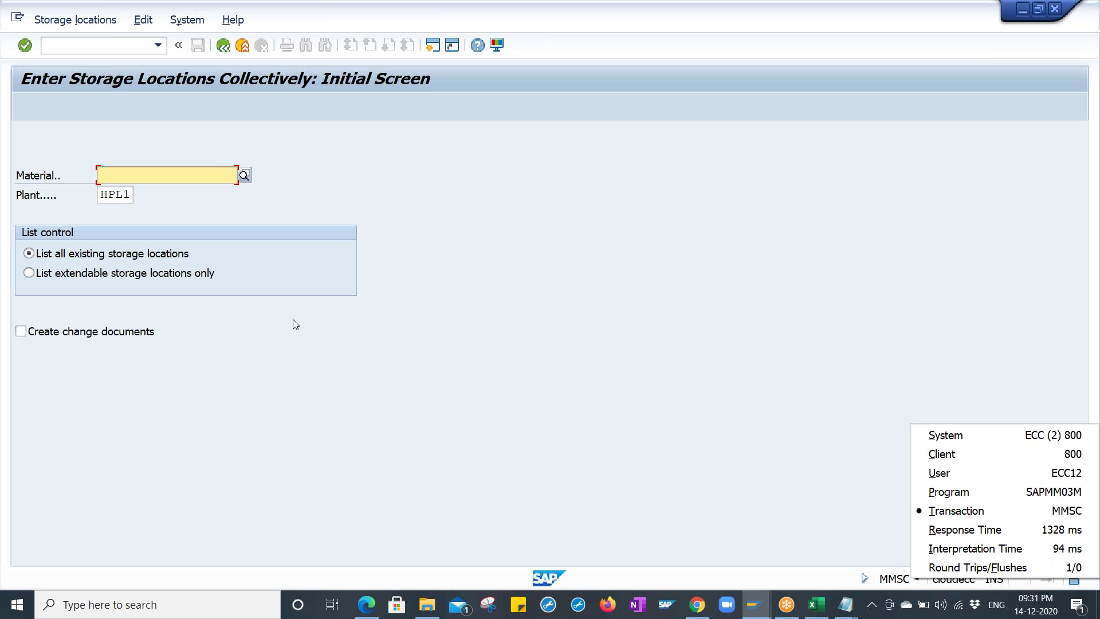
key(Escape)
- Enter material 700000004 for plant HPL1 and list all its existing storage locations
key(ctrl+v)
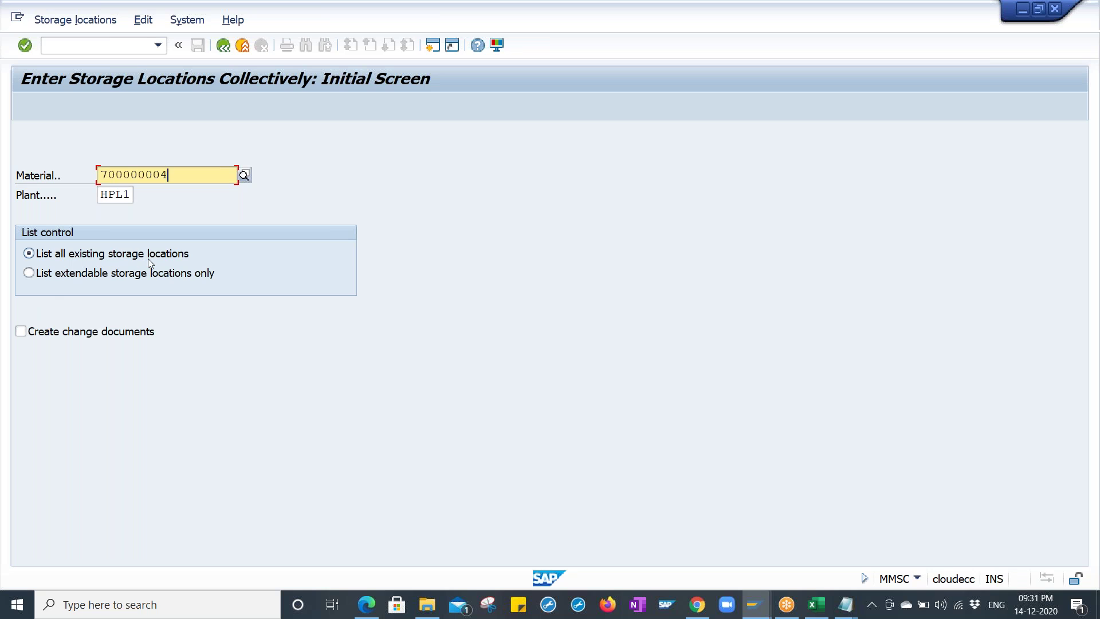
click(107, 279)
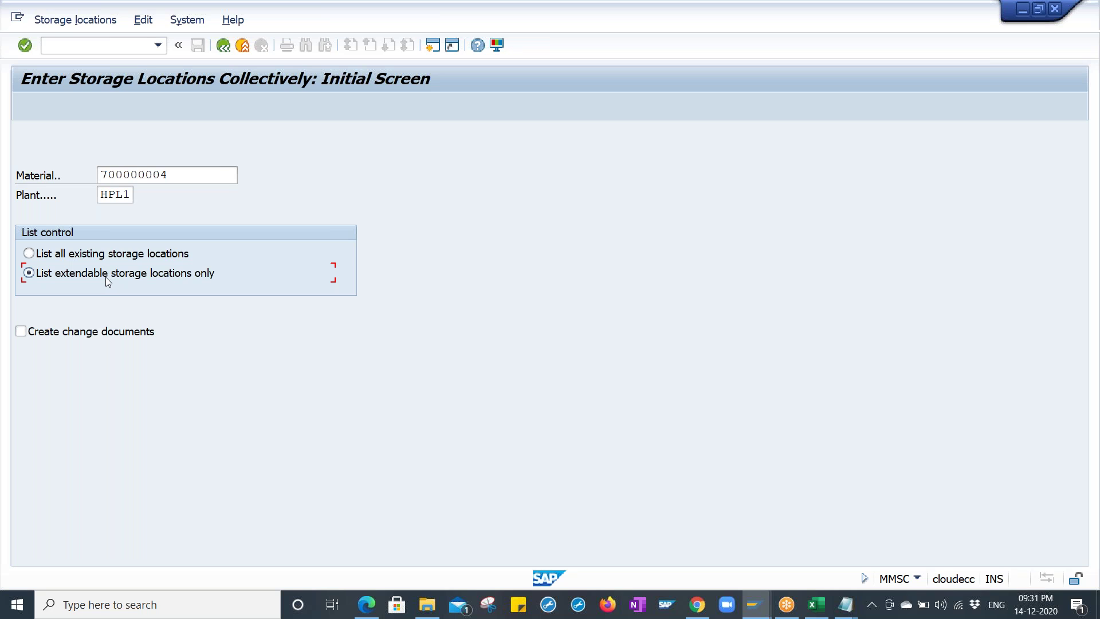
click(105, 258)
key(Return)
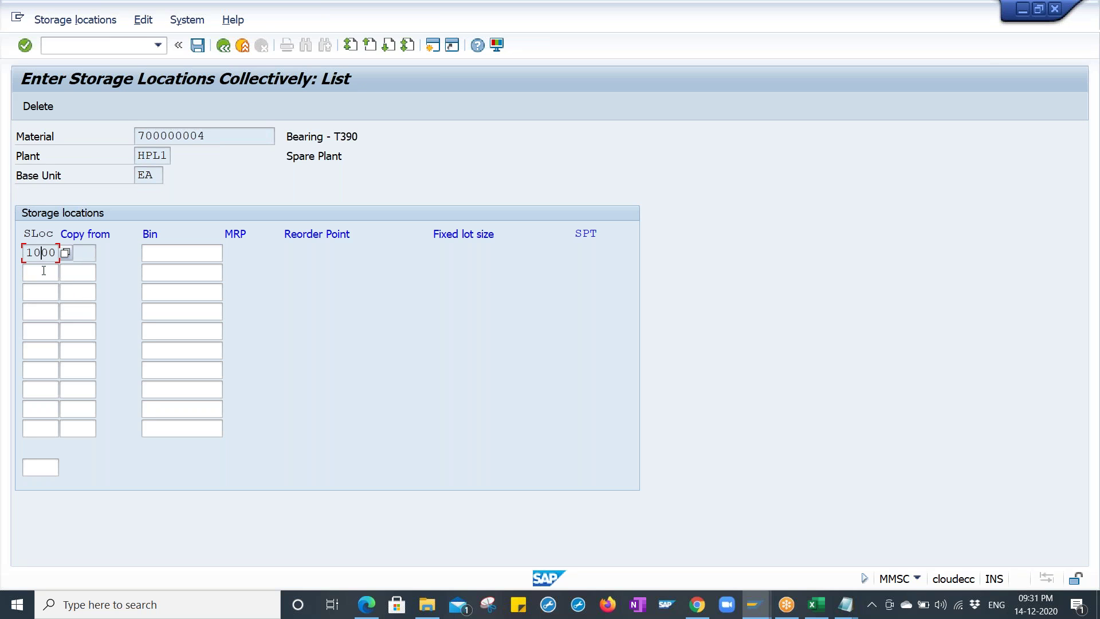
- Enter storage location 2000 in the first free row and move on to the next empty storage location row
text(2000)
key(Return)
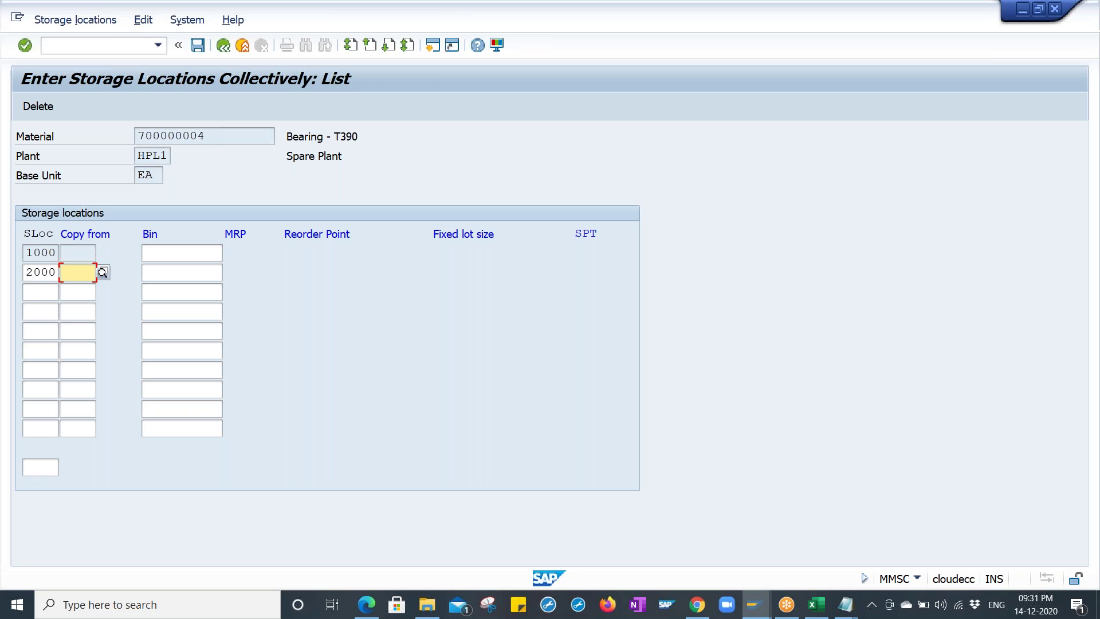
click(43, 294)
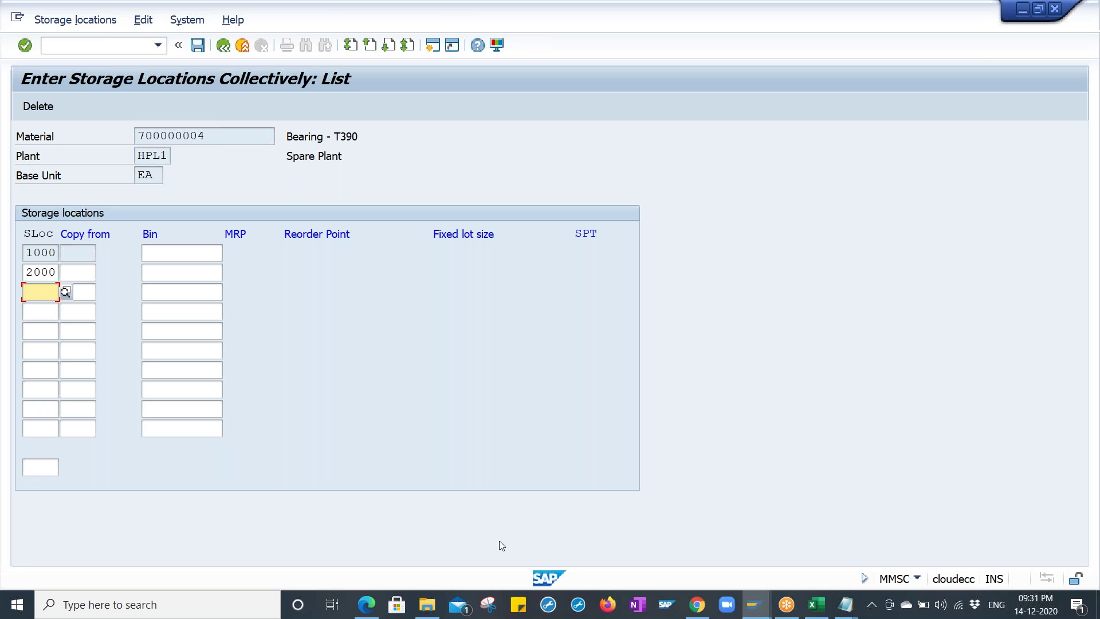
- Open transaction SE16N in a new session, keeping the storage location list open
click(755, 604)
click(860, 528)
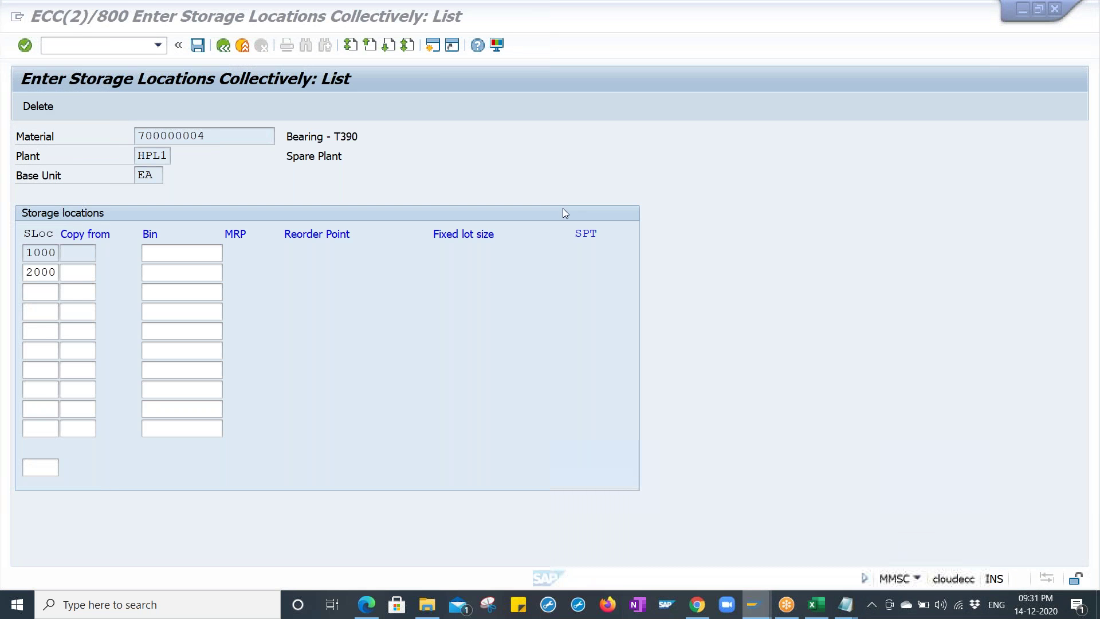
click(114, 49)
text(/OSE16)
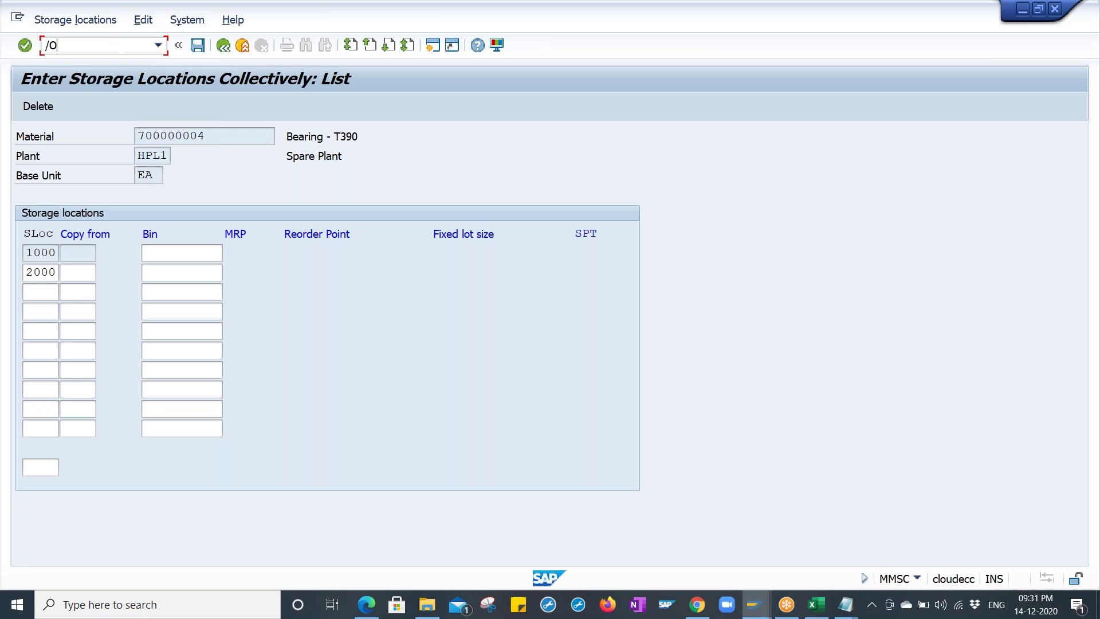
text(N)
key(Return)
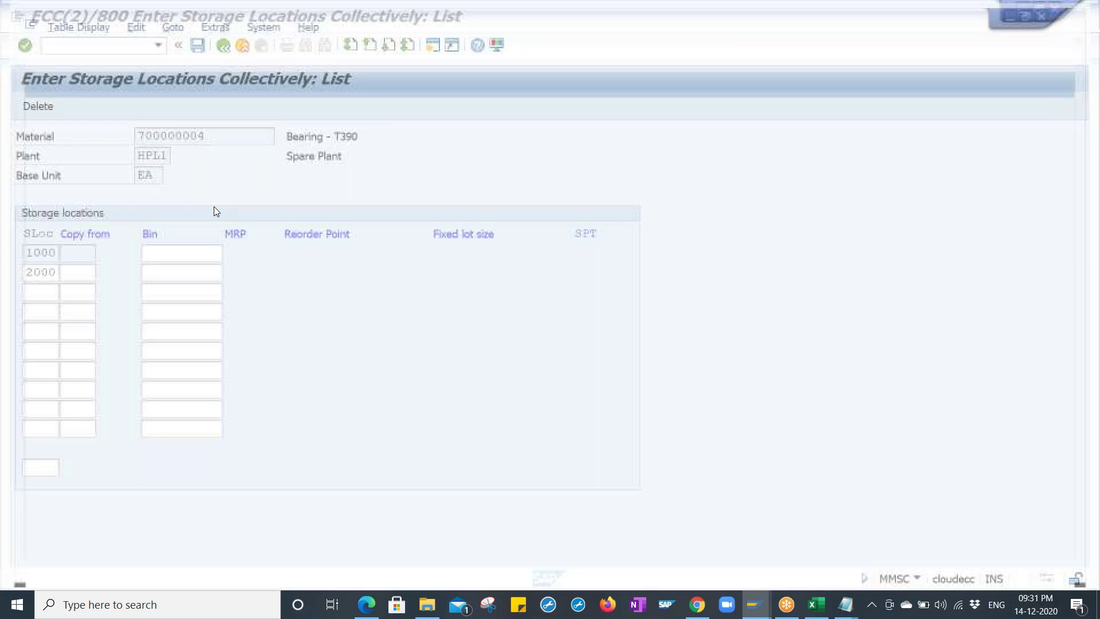
- Display the entries of table T001L for plant HPL1
text(T)
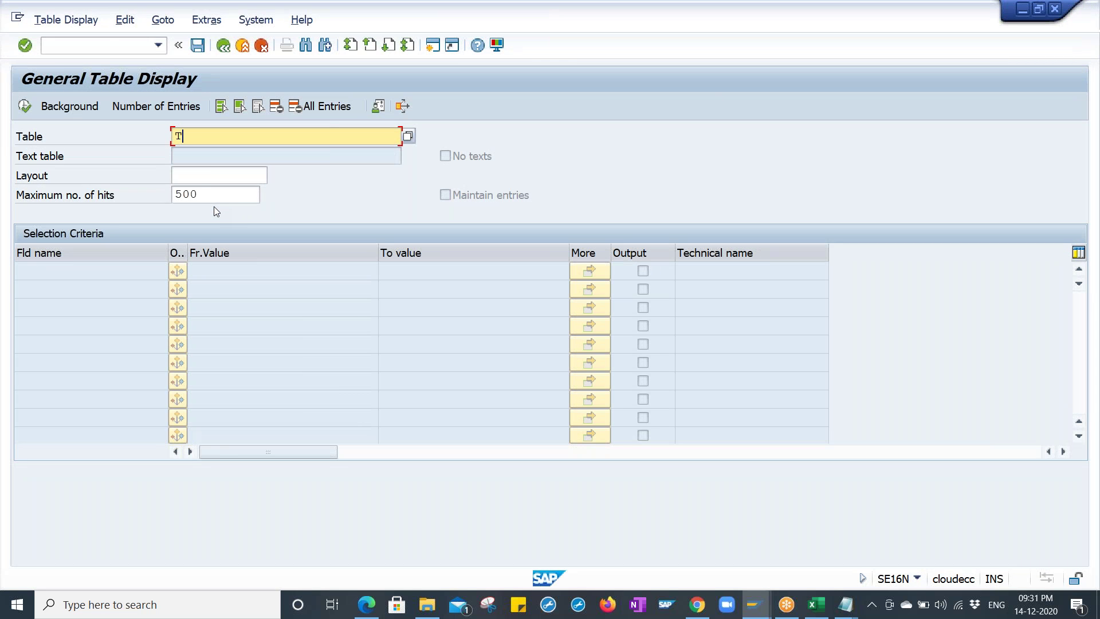
text(001L)
key(Return)
click(235, 290)
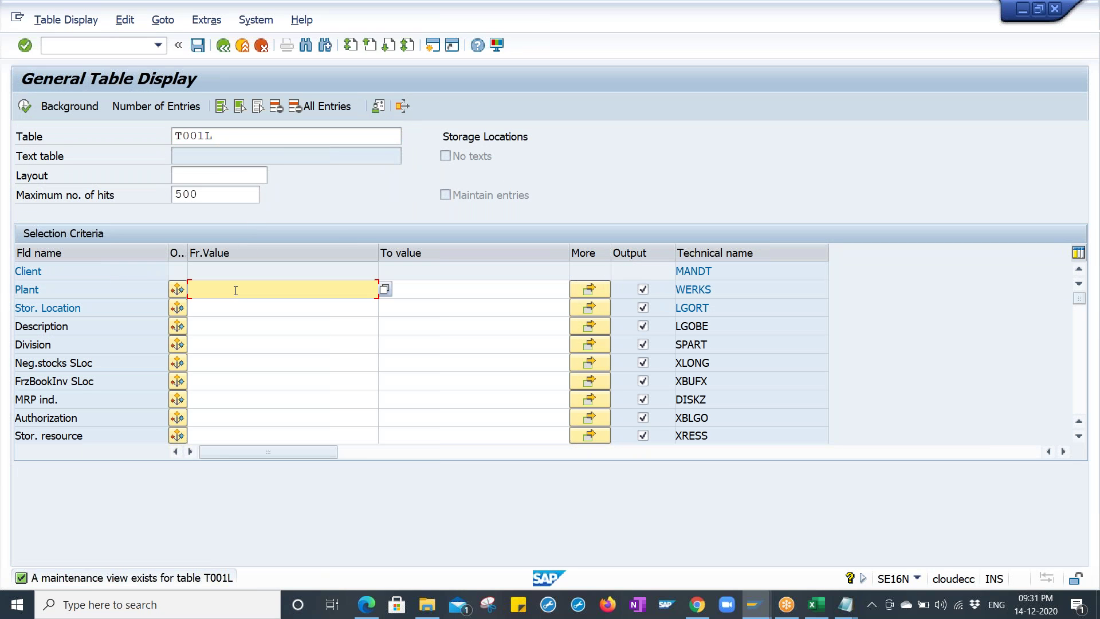
text(HPL1)
key(Return)
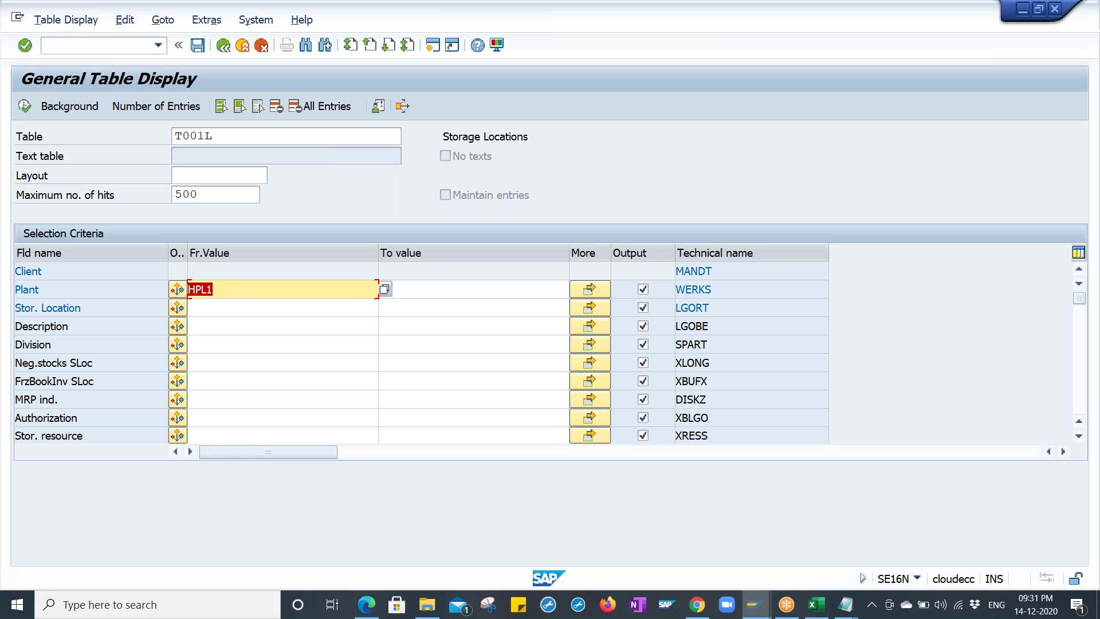
key(F8)
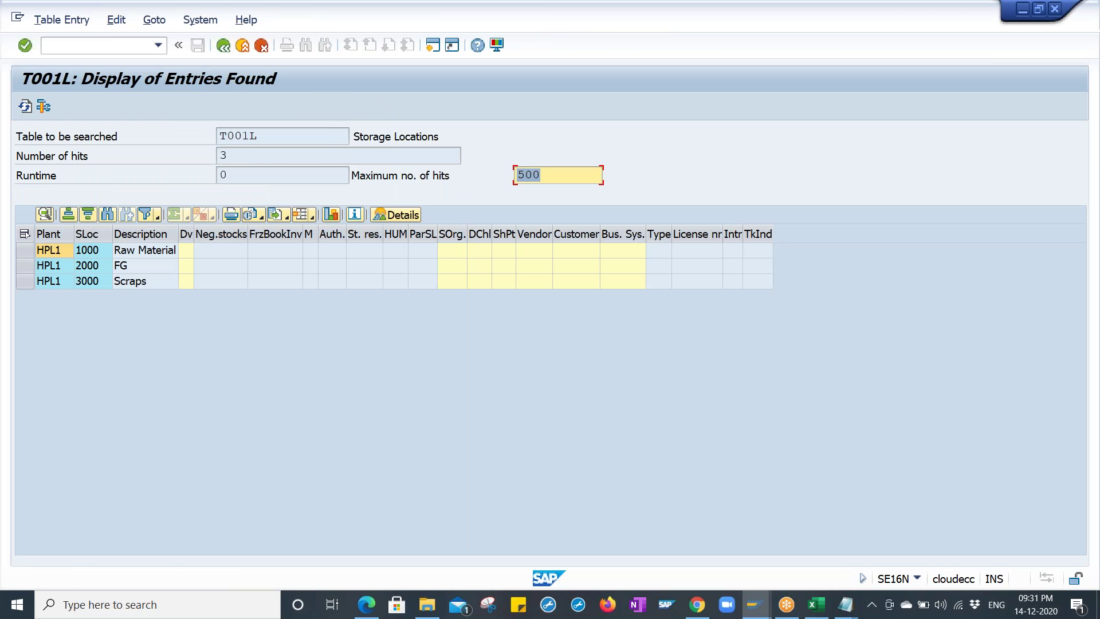
- Examine the storage locations and their descriptions defined for plant HPL1 in the table entries
click(100, 253)
click(99, 267)
click(100, 276)
click(97, 256)
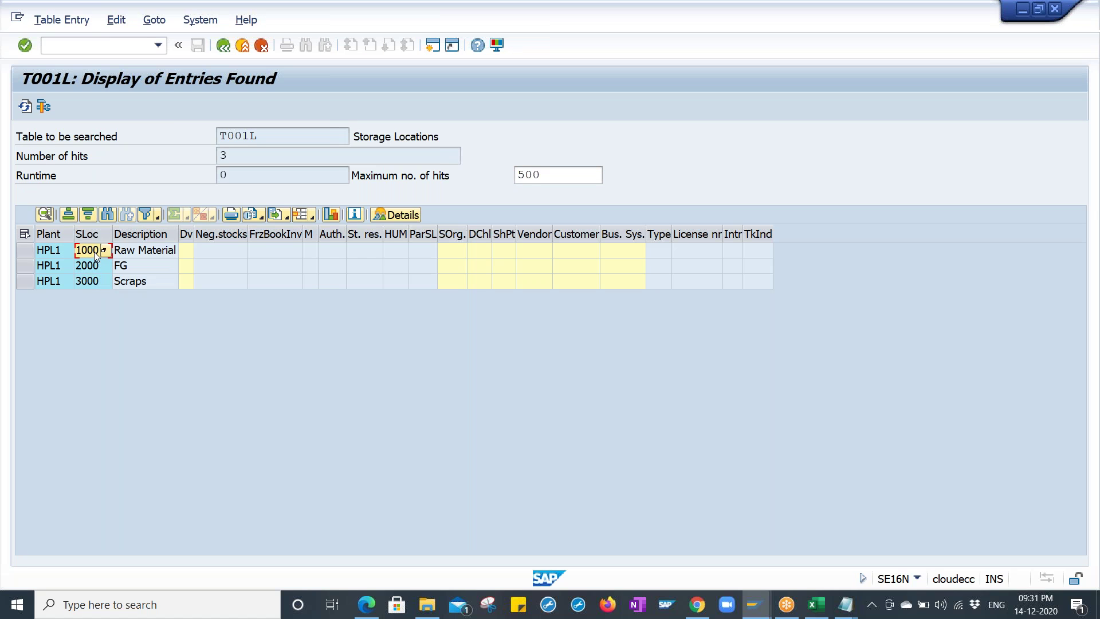
click(97, 268)
click(94, 252)
click(99, 266)
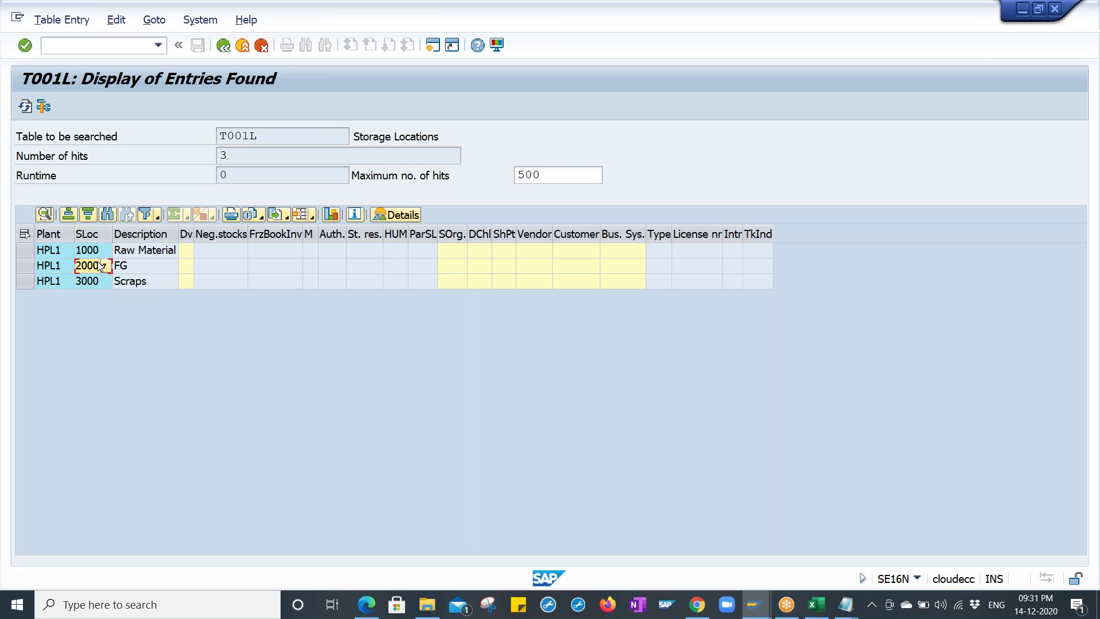
click(101, 281)
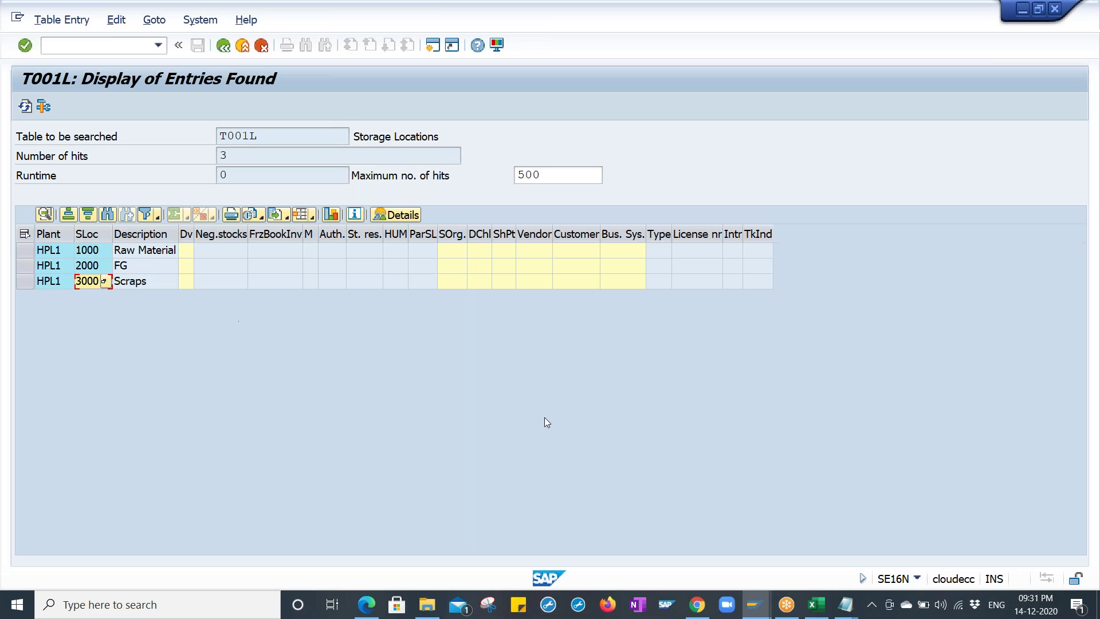
- Return to the MMSC storage location list and enter storage location 3000 in the next free row
click(755, 604)
click(779, 552)
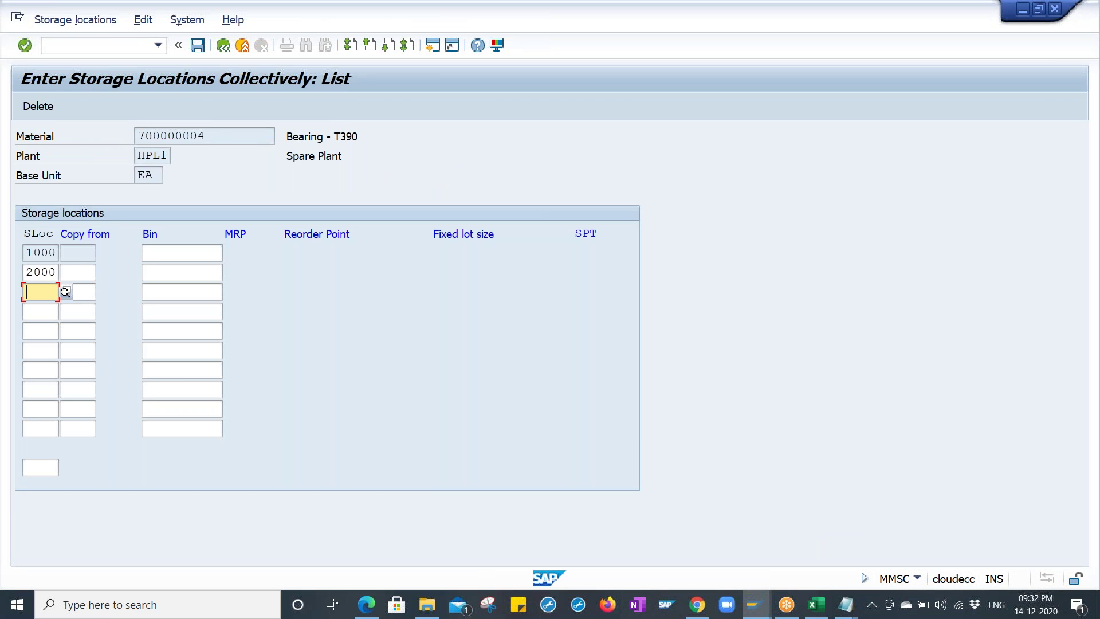
text(3000)
key(Return)
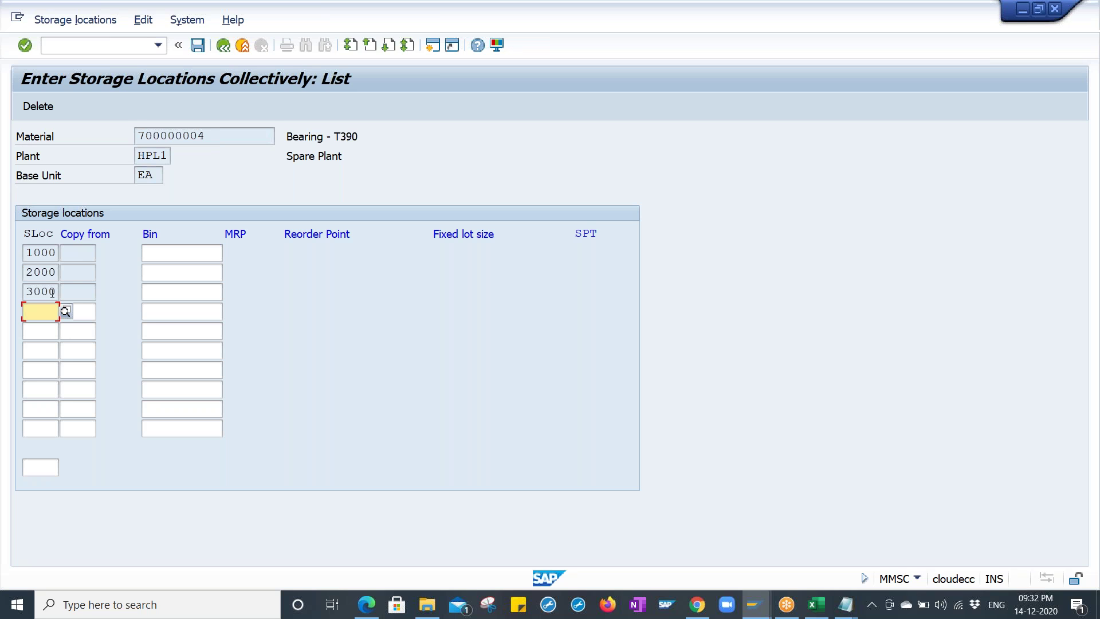
- Check the storage location entries 1000, 2000 and 3000, and save the material's storage location extension
click(49, 272)
click(46, 291)
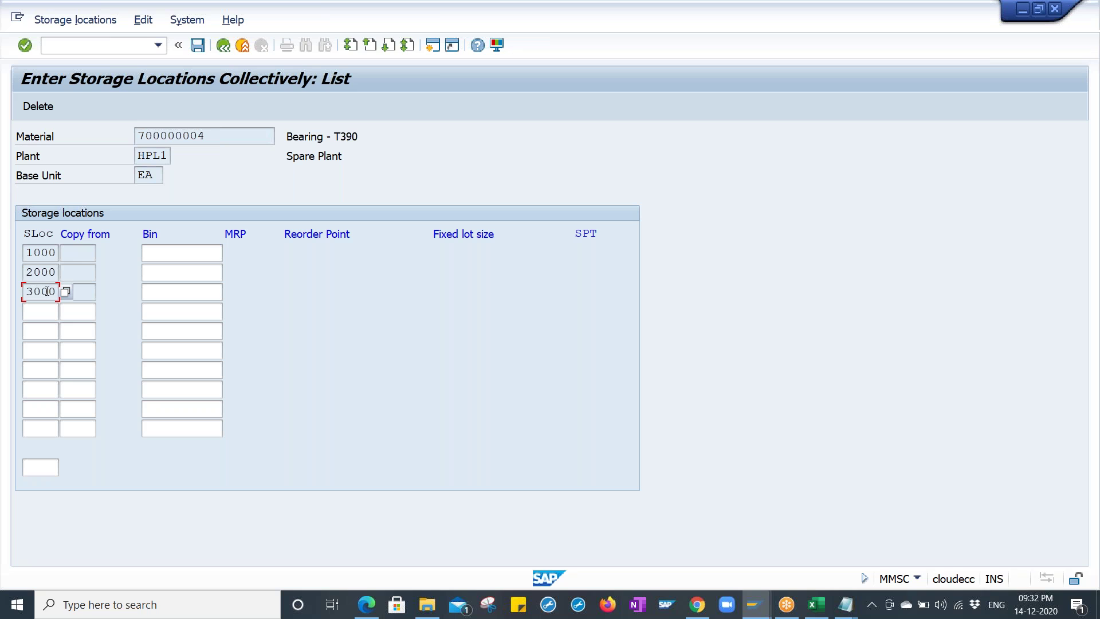
click(45, 273)
click(41, 253)
click(195, 50)
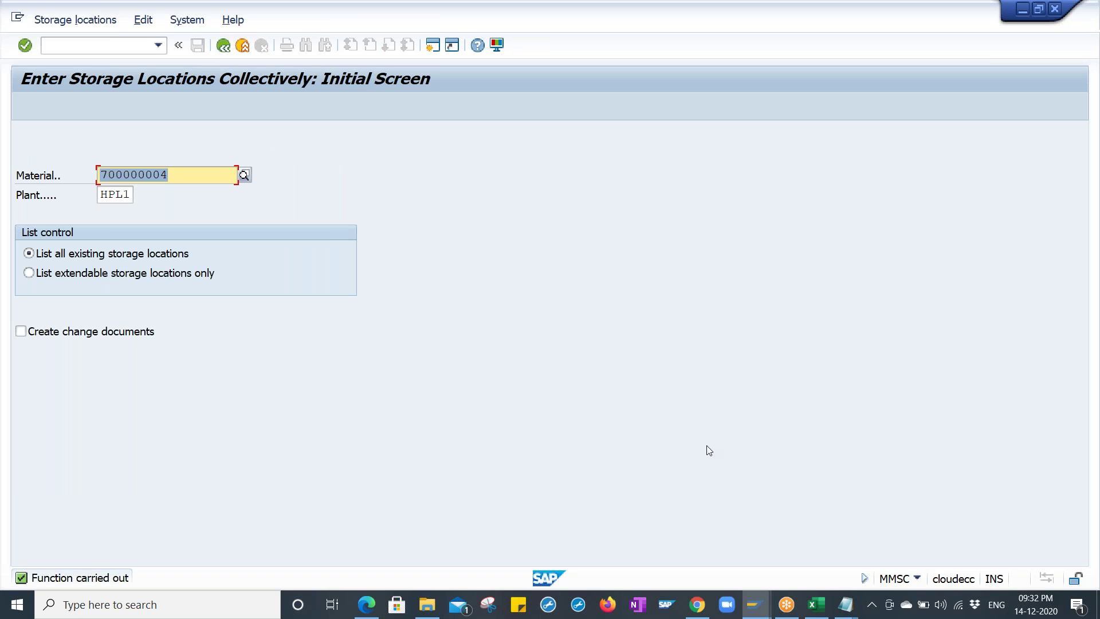
- Switch to the Notepad transaction list and highlight the line for changing an existing material's type, singling out the code MMAM
click(841, 605)
click(922, 533)
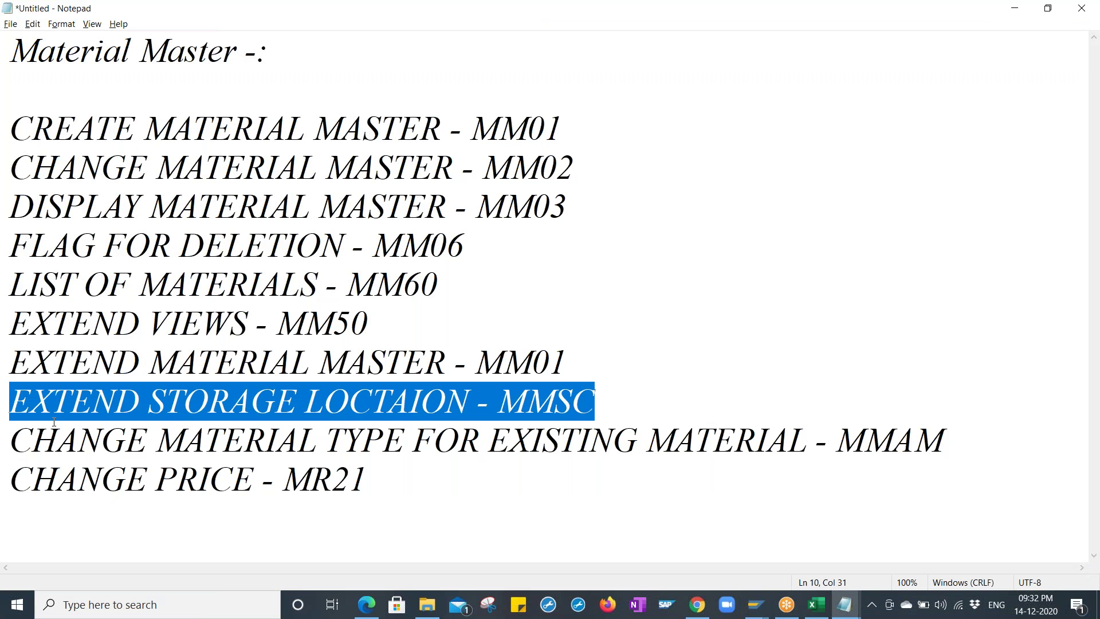
drag(9, 440, 945, 437)
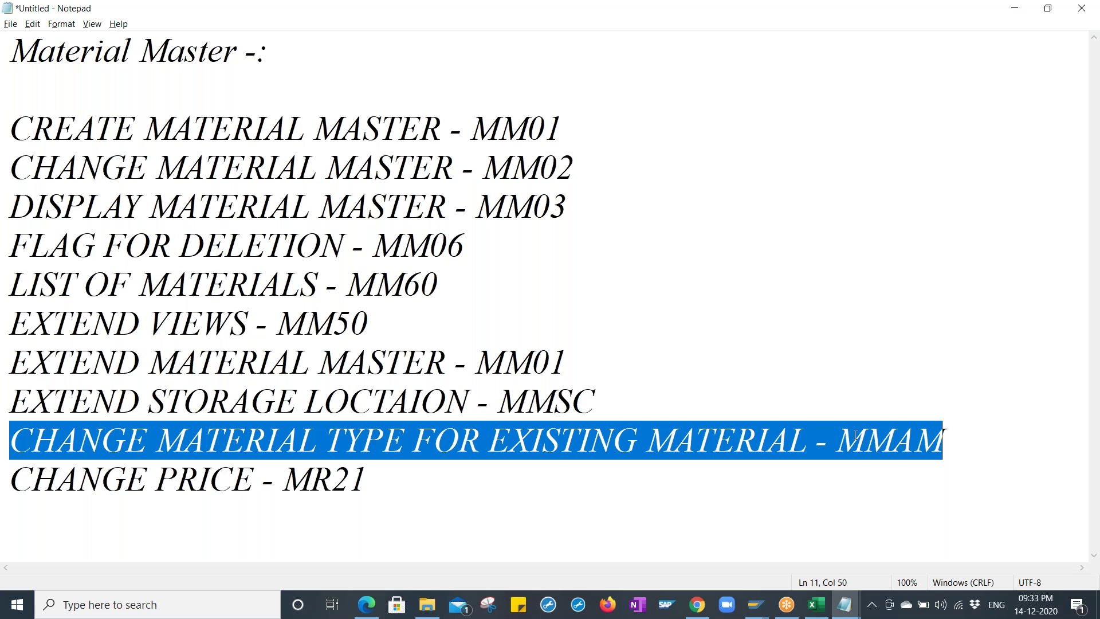
drag(844, 433, 940, 424)
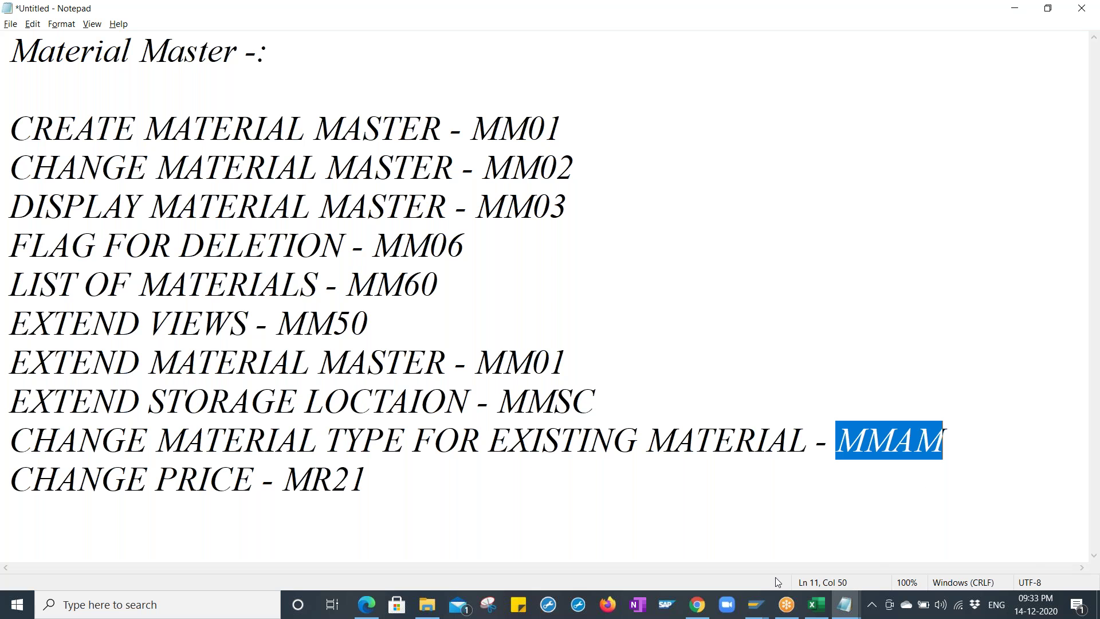
- Switch to the SAP session with the storage location extension and start transaction MMAM for changing the material type
click(767, 604)
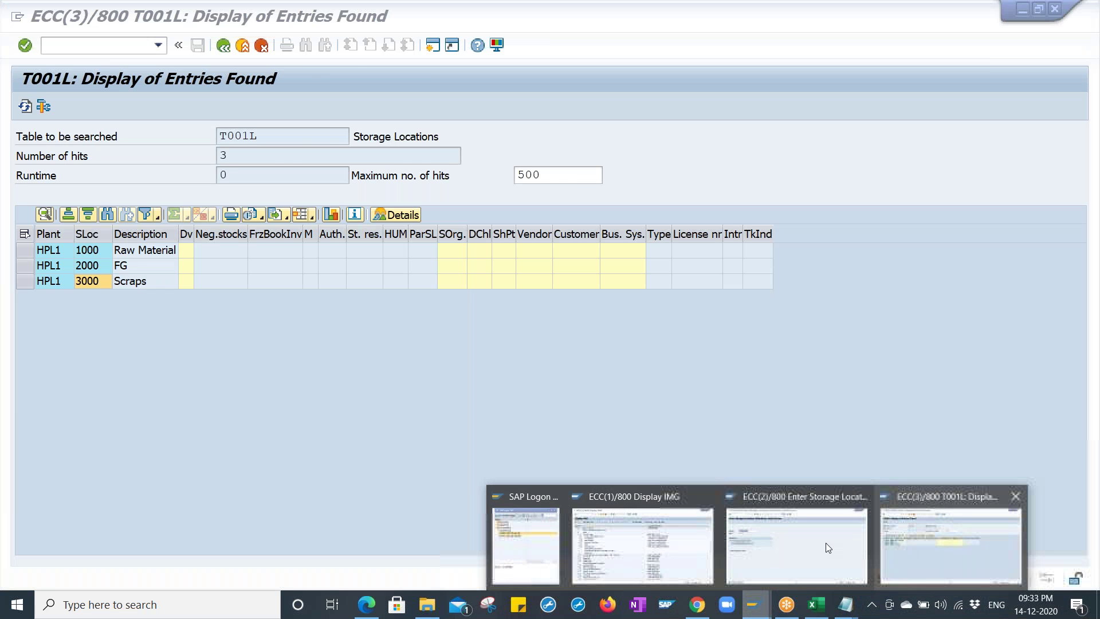
click(826, 542)
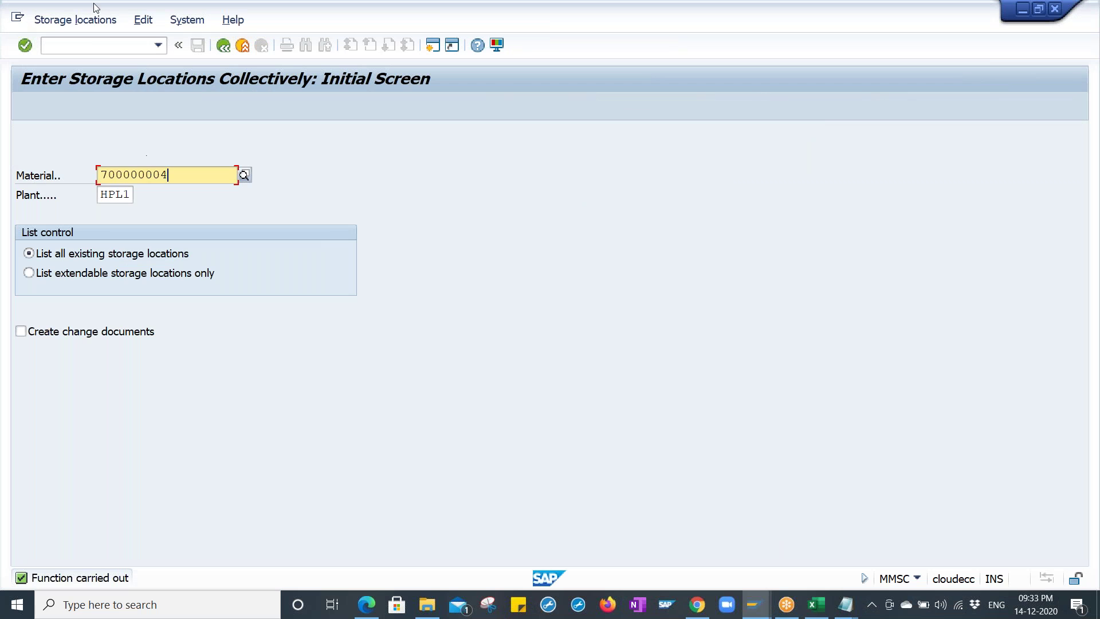
click(90, 46)
text(/NMM)
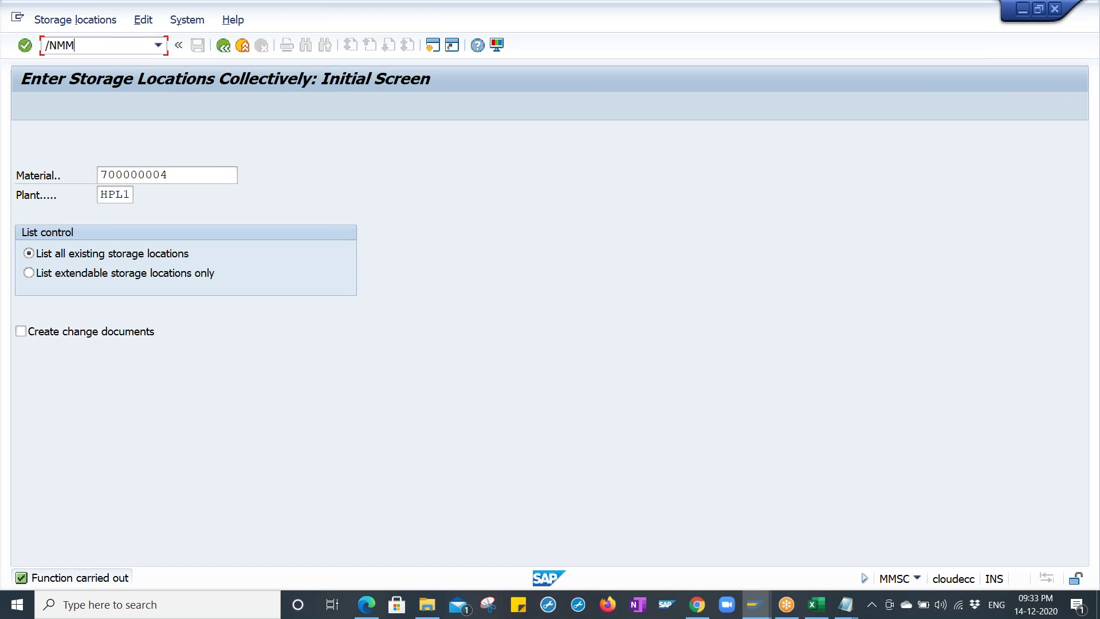
text(AM)
key(Return)
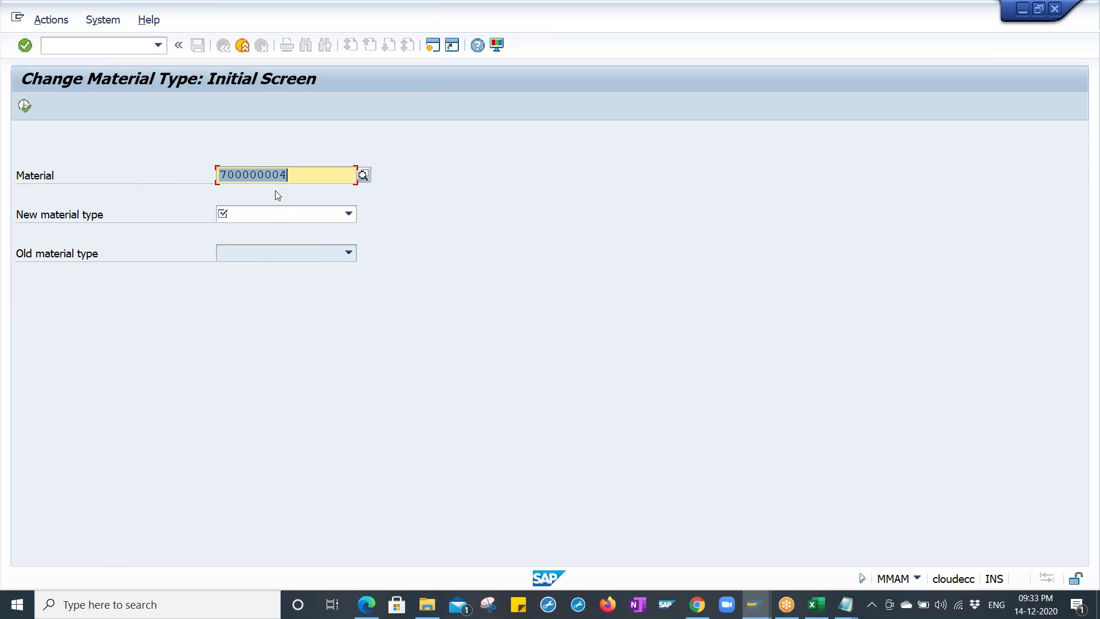
- Try to change material 700000004 to the new material type ROH Raw material by executing the change
click(274, 215)
key(r)
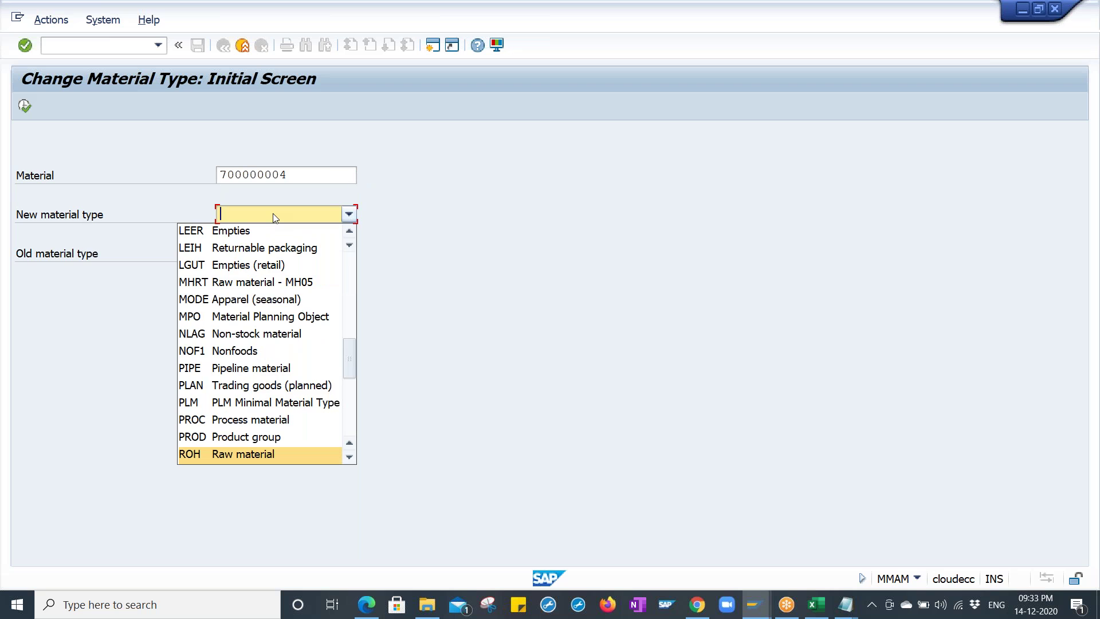
key(Return)
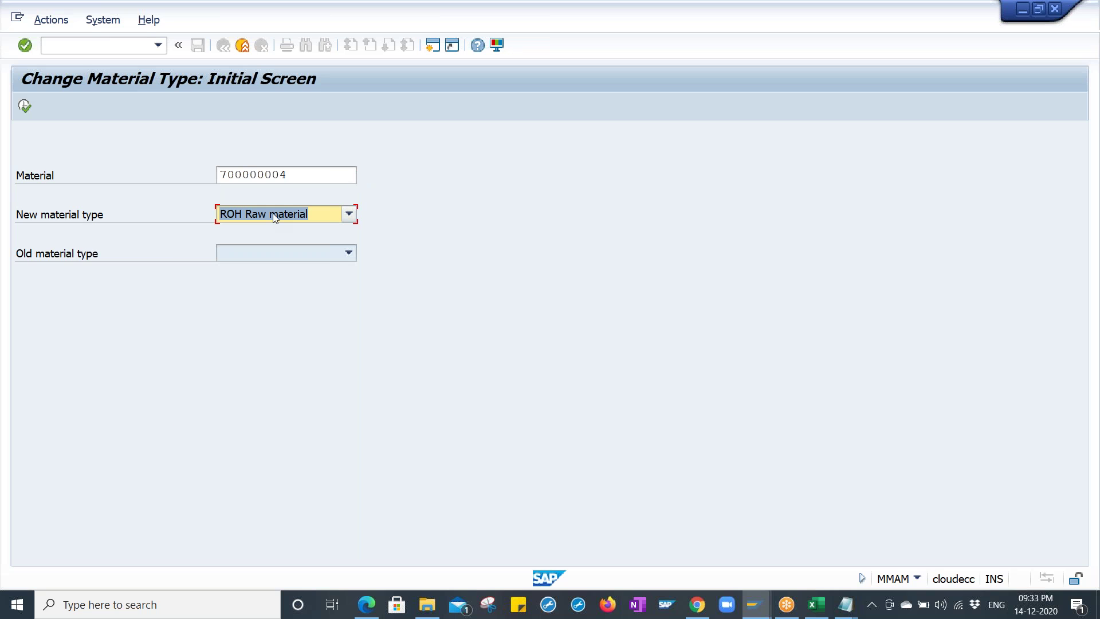
key(Return)
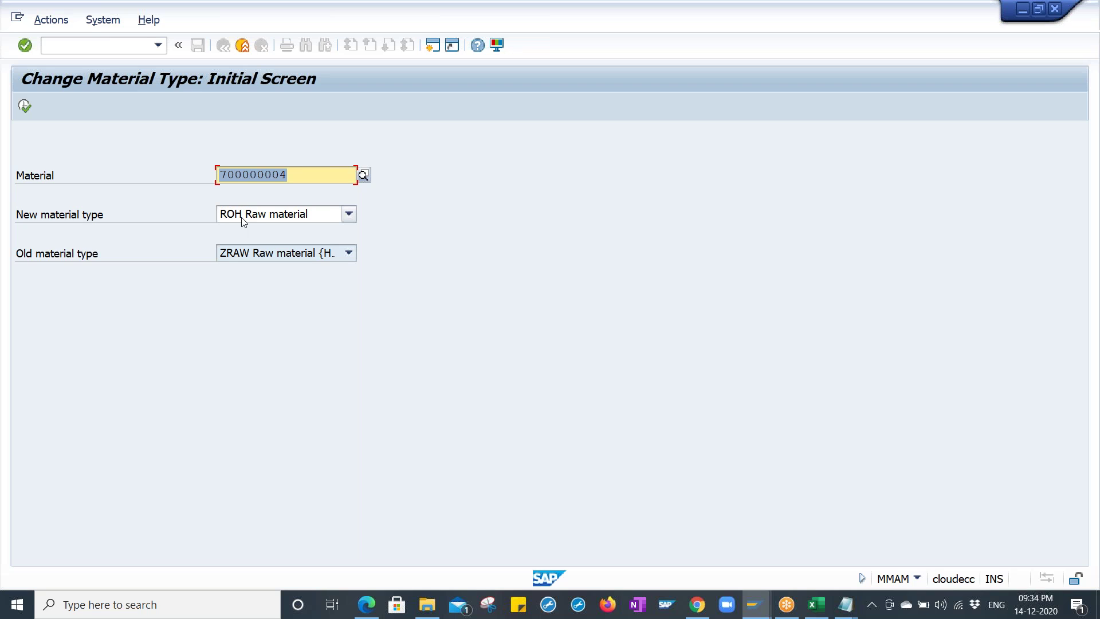
click(24, 106)
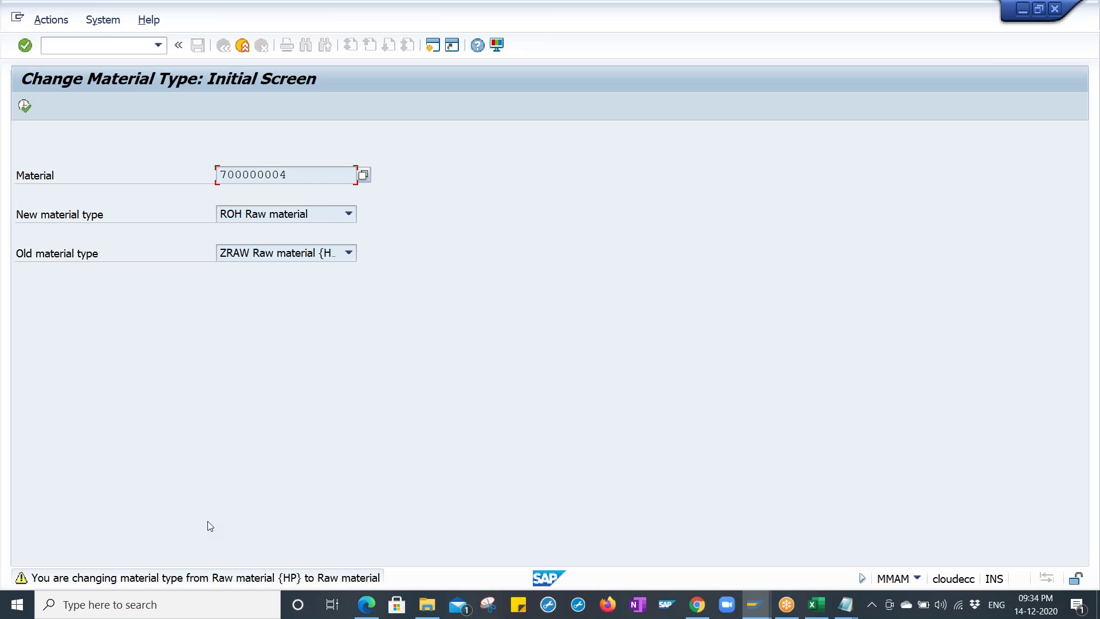
- Read the long text of the material type change message, close it and leave the transaction for the SAP Easy Access screen
double_click(220, 577)
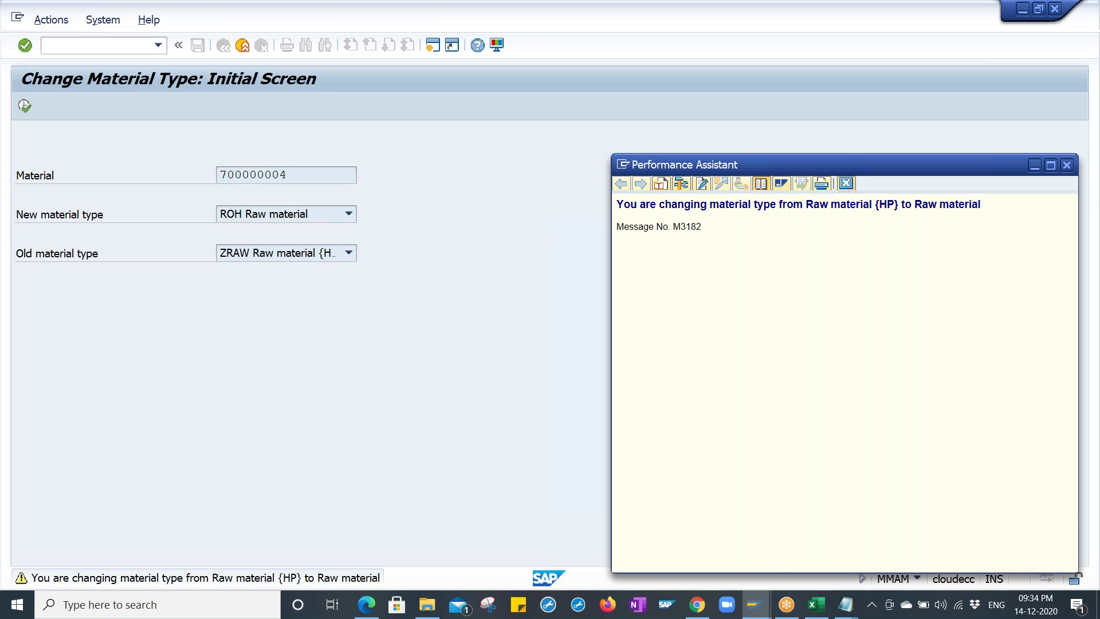
click(847, 184)
click(111, 45)
text(/n)
key(Return)
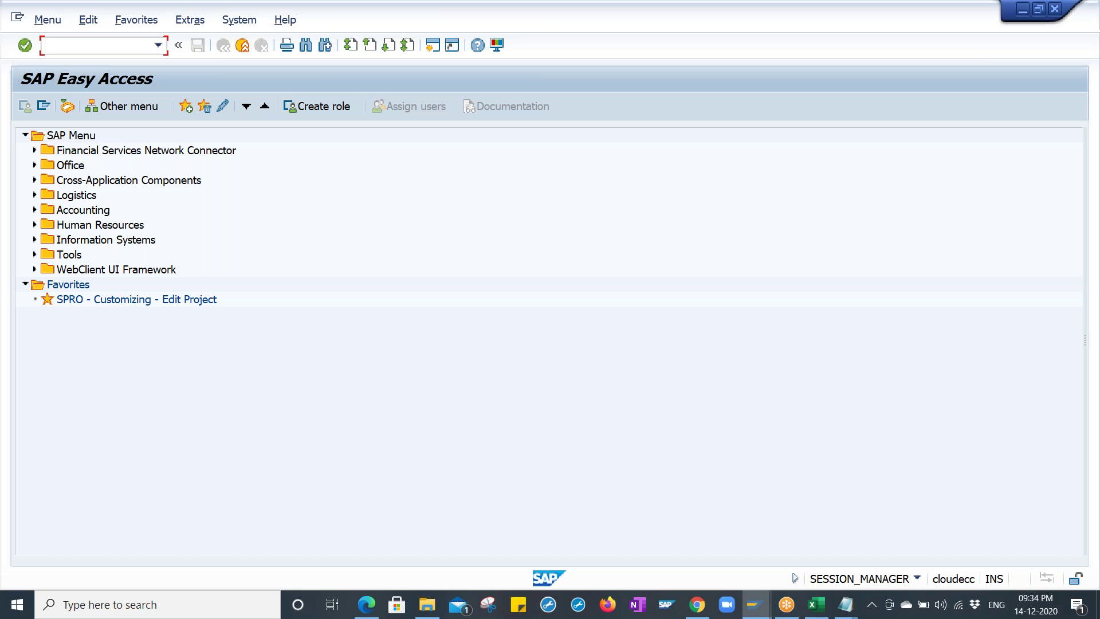
- Open transaction MM01 and point out the Material Type field on the initial screen
text(MM01)
key(Return)
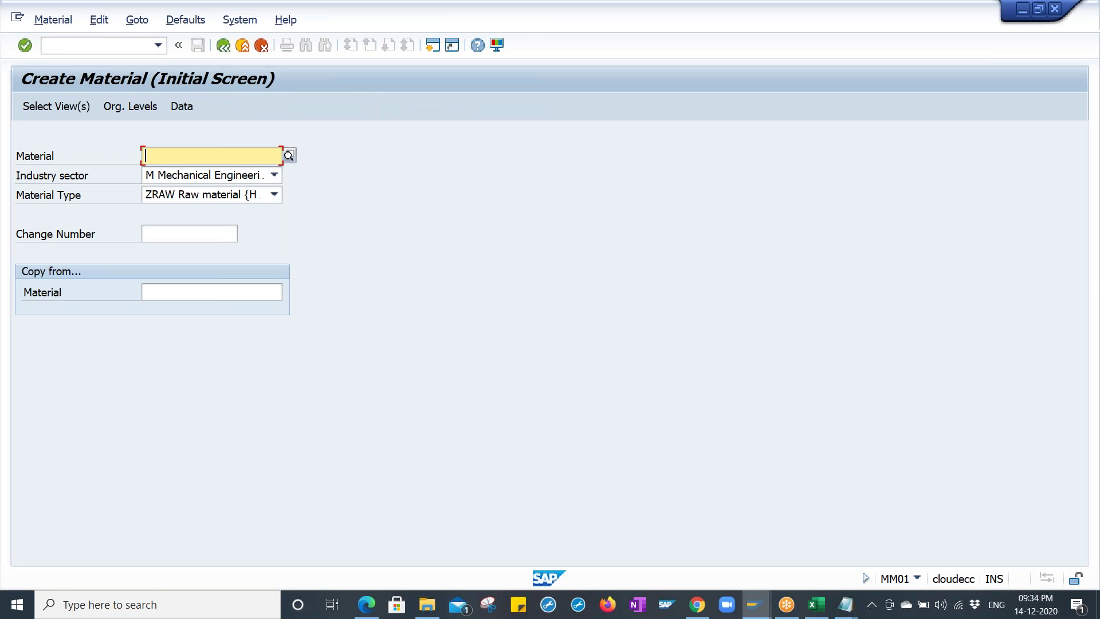
click(41, 196)
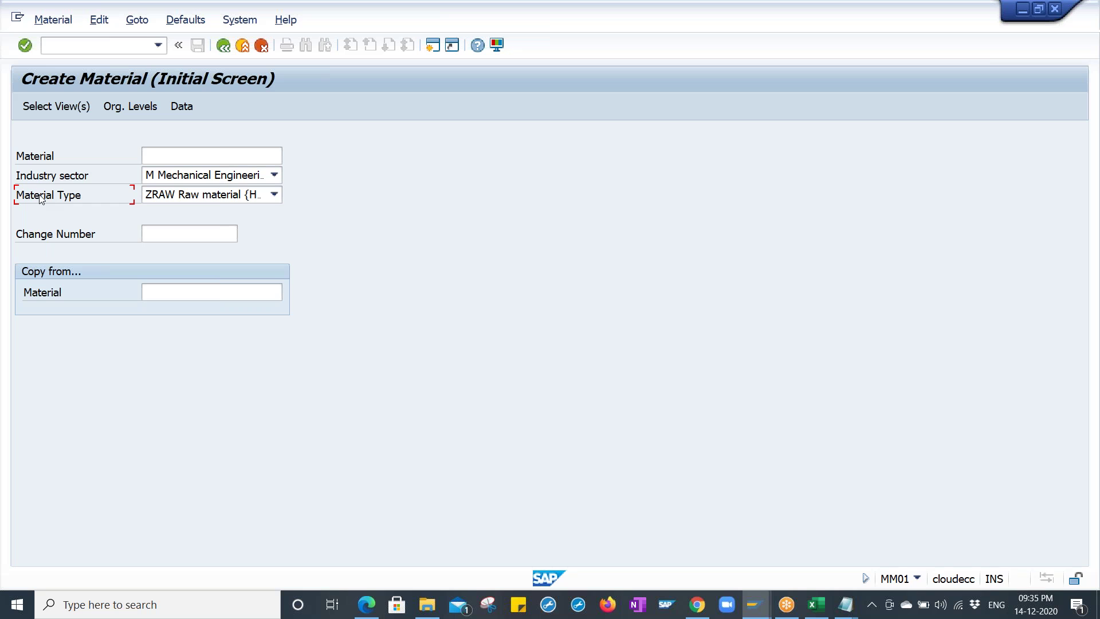
- Display material 700000004 in transaction MM03 with plant HPL1 and storage location 1000
click(146, 46)
text(/NMM03)
key(Return)
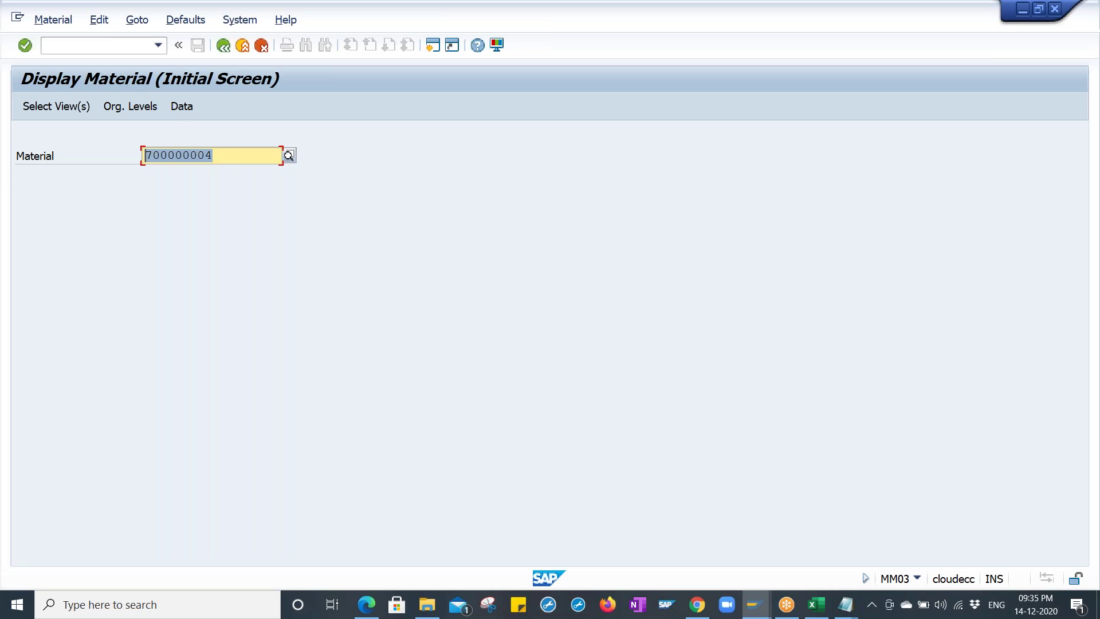
key(Return)
key(Return)
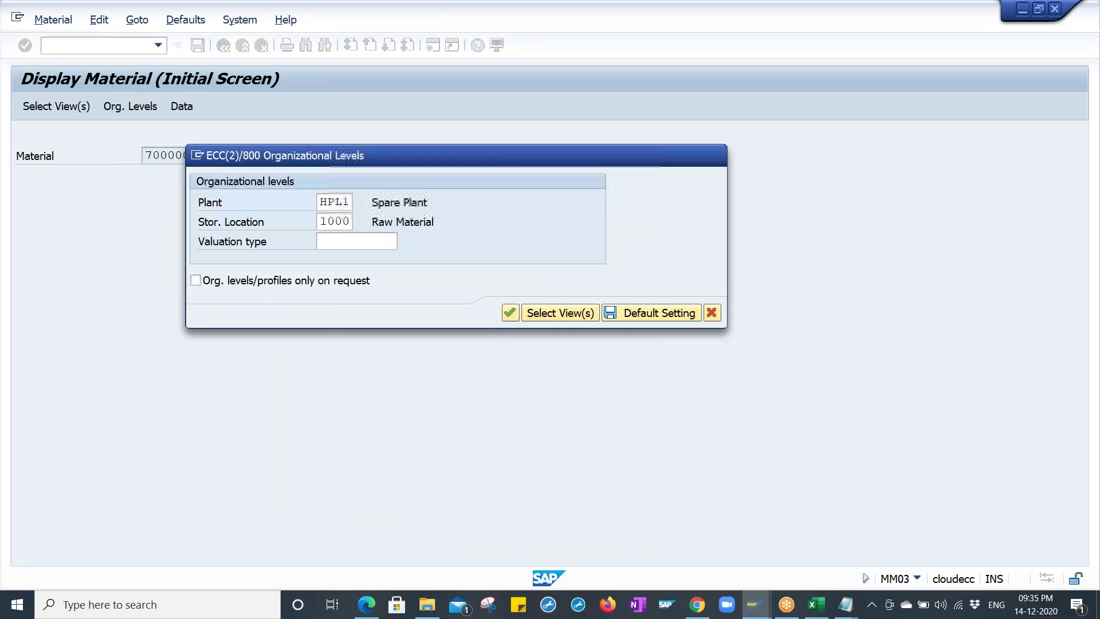
key(Return)
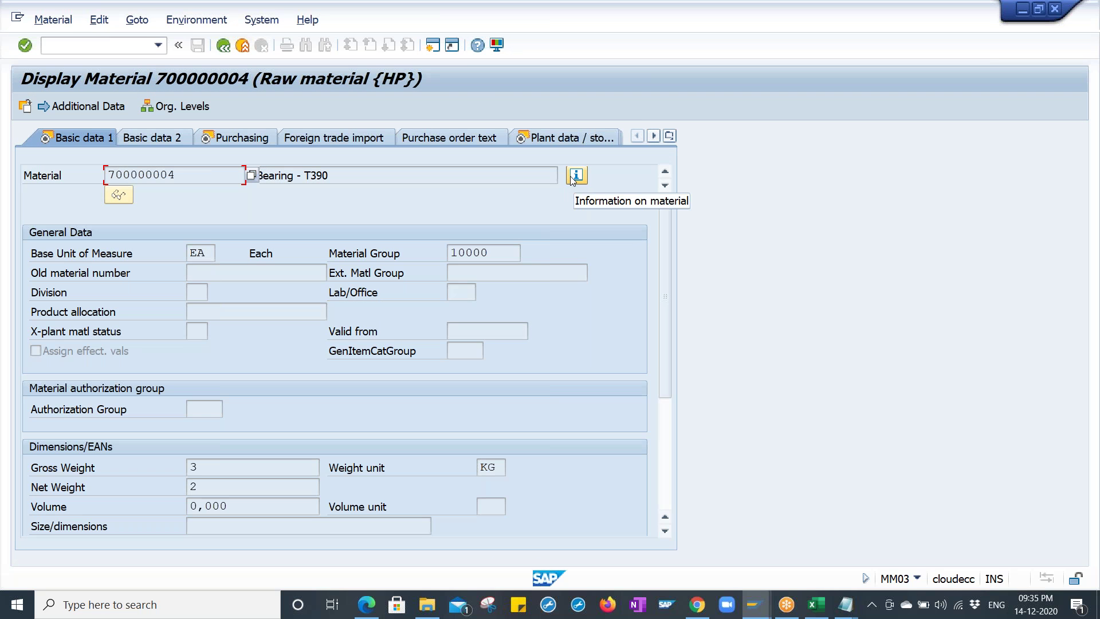
- Open the information on the material, examine its material type, industry sector, creator and last changer, and close it
click(522, 173)
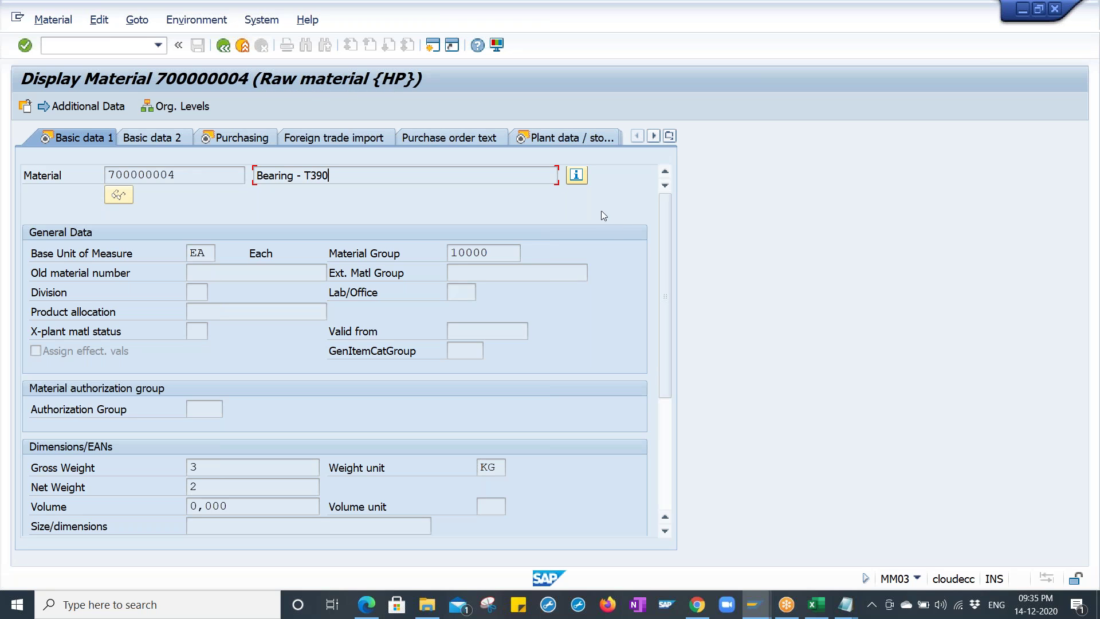
click(577, 177)
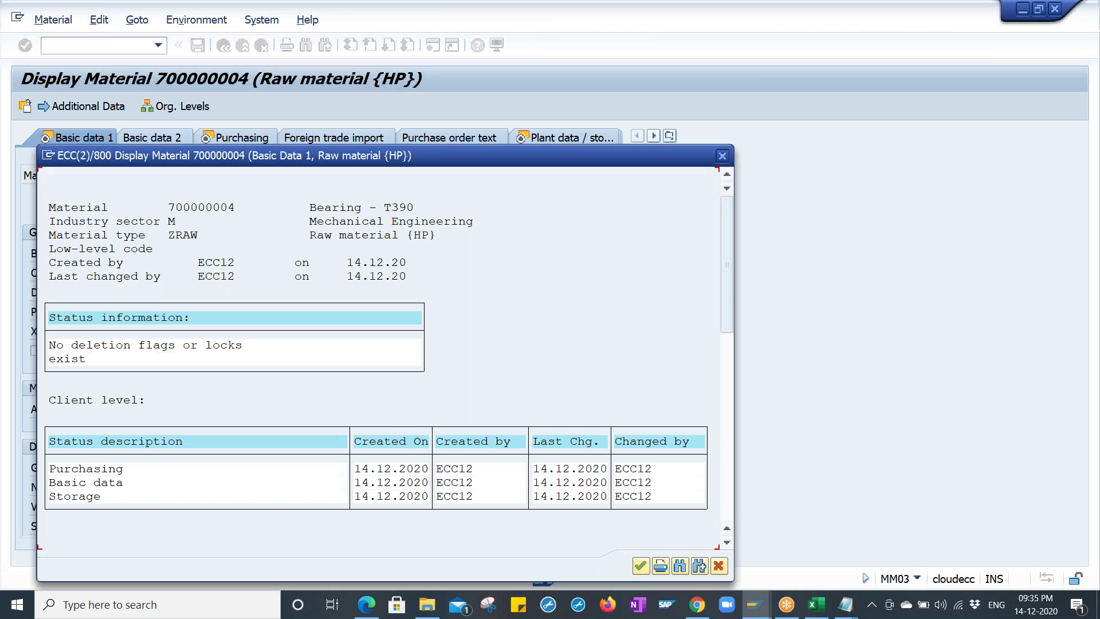
click(172, 236)
click(173, 225)
click(215, 264)
click(216, 280)
click(722, 156)
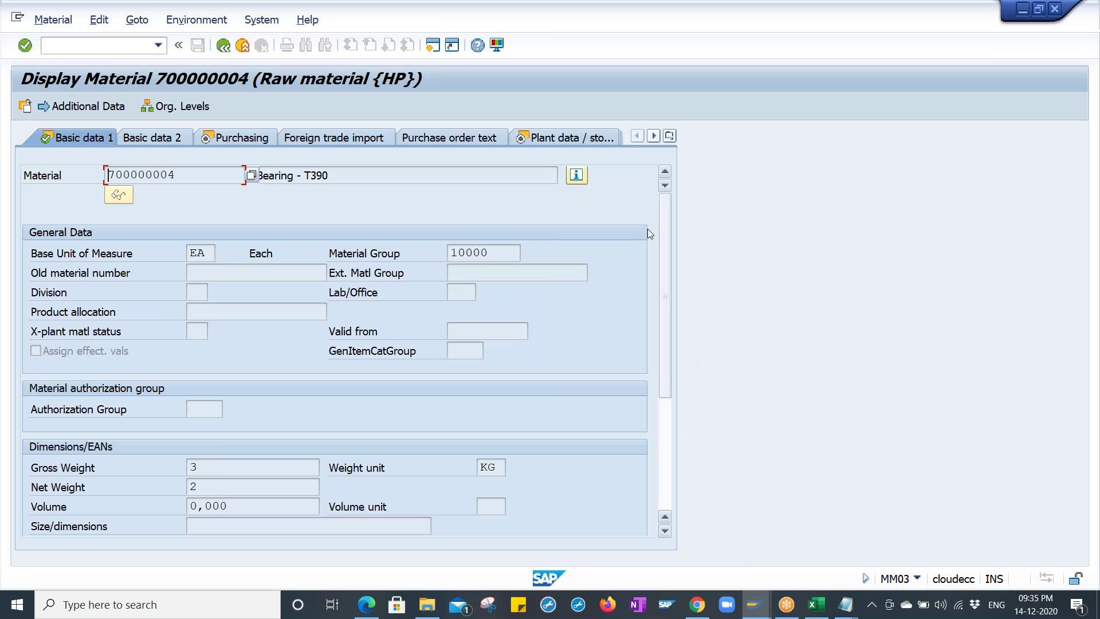
- Reopen the information on the material, and switch to the Notepad transaction list to highlight the change price line with MR21
click(576, 175)
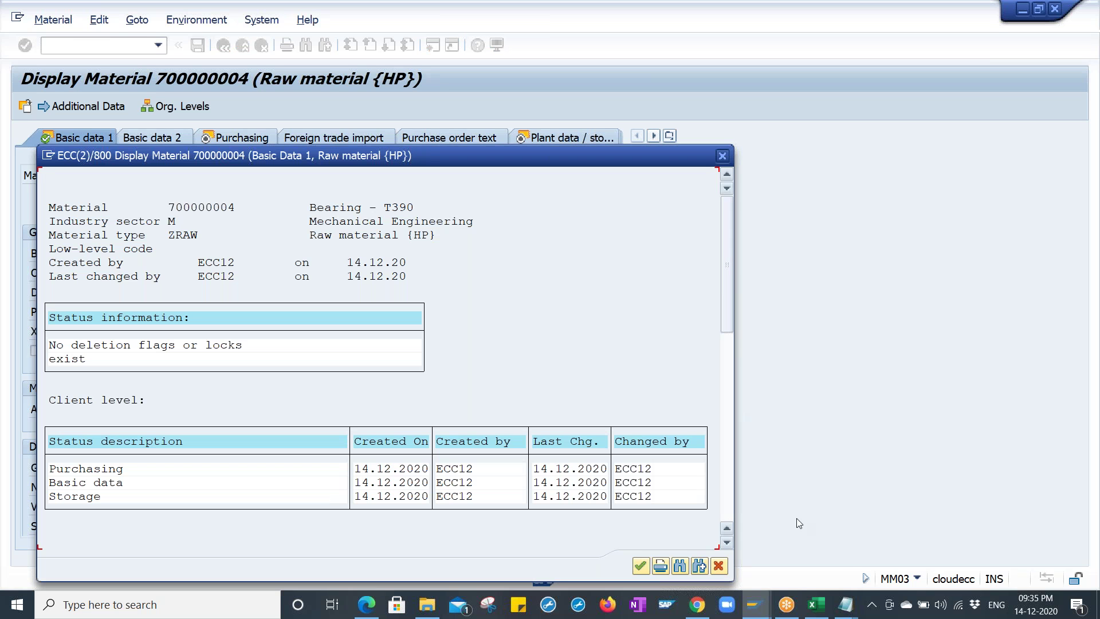
click(846, 604)
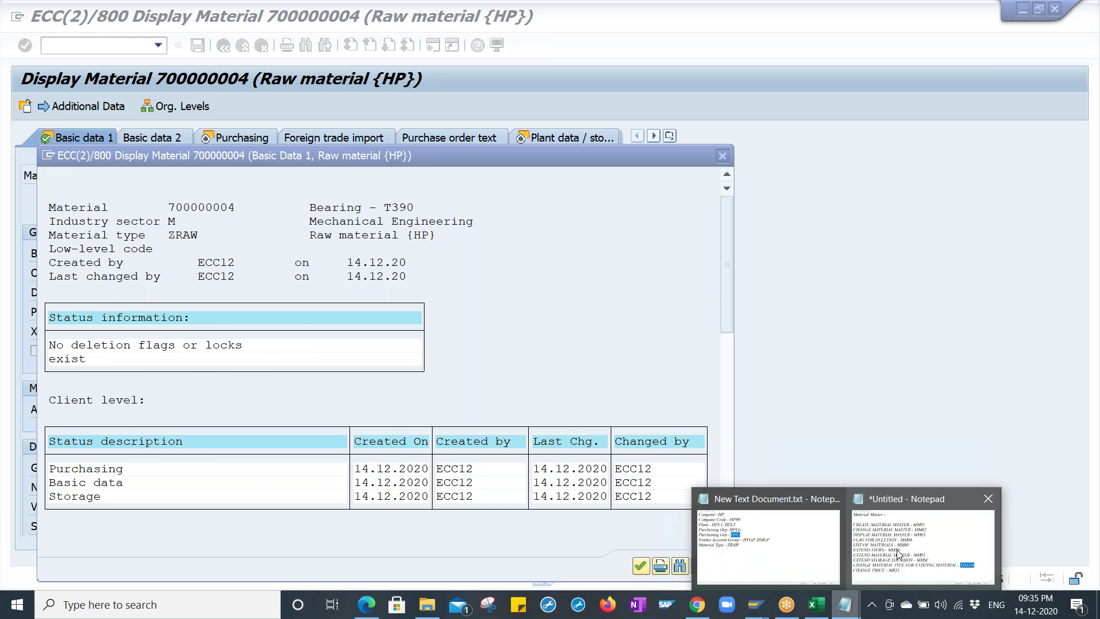
click(898, 553)
drag(376, 476, 9, 478)
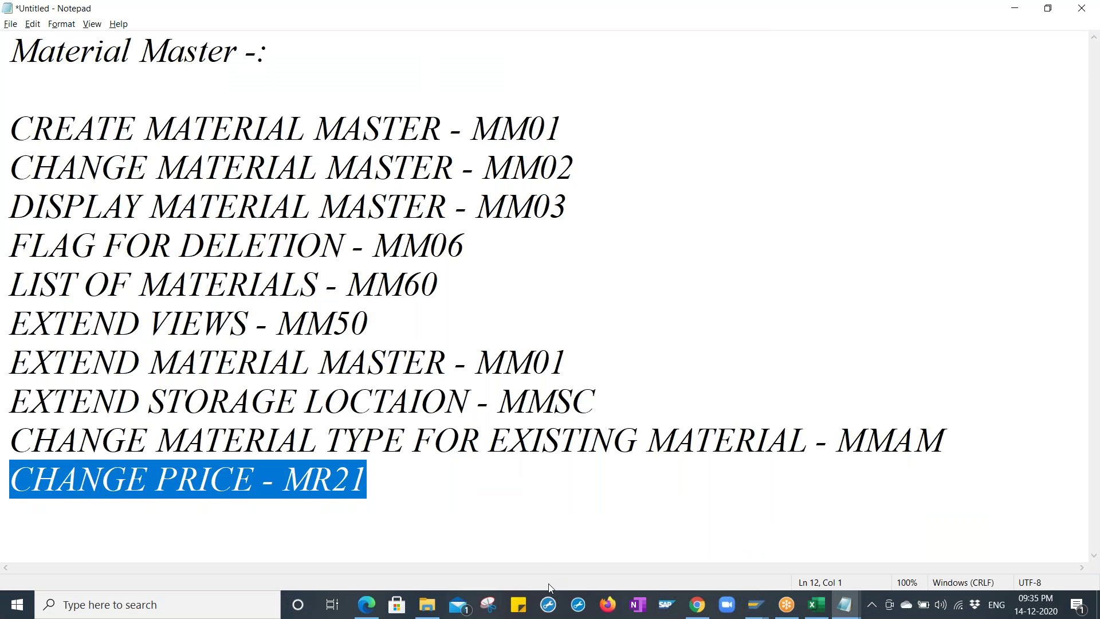
- Return to the material display session, close the material information and start transaction MR21 for a price change
click(755, 604)
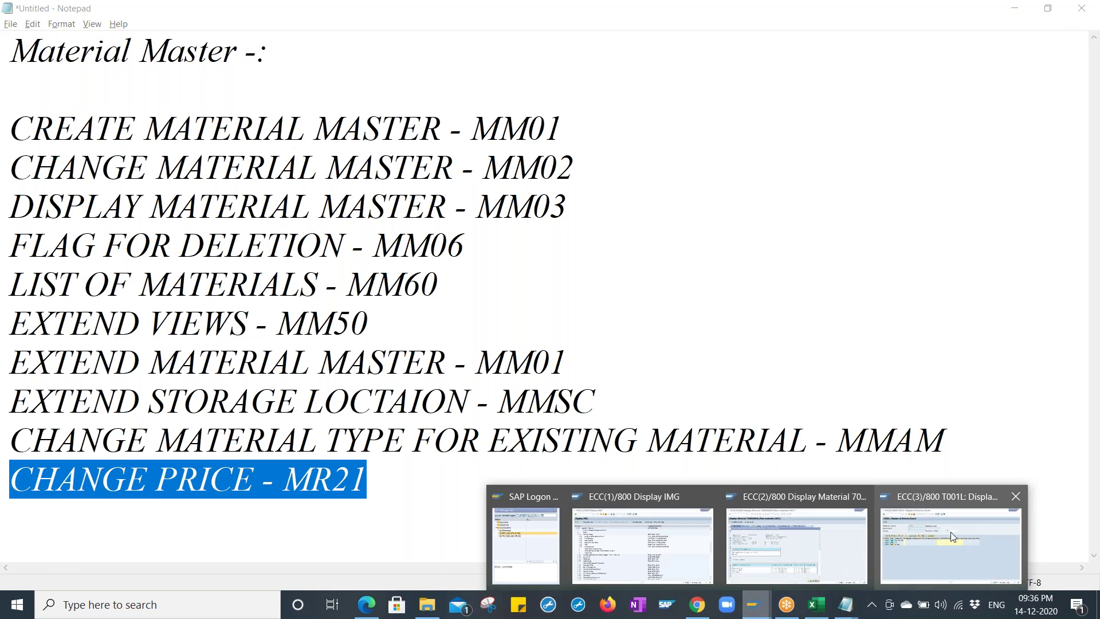
click(813, 537)
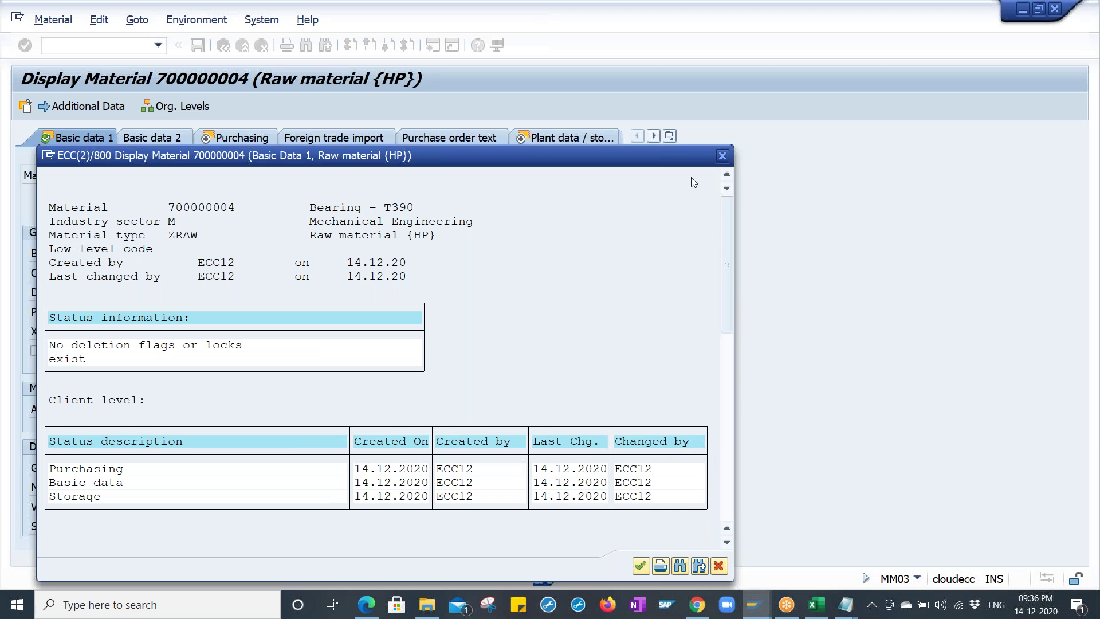
click(722, 155)
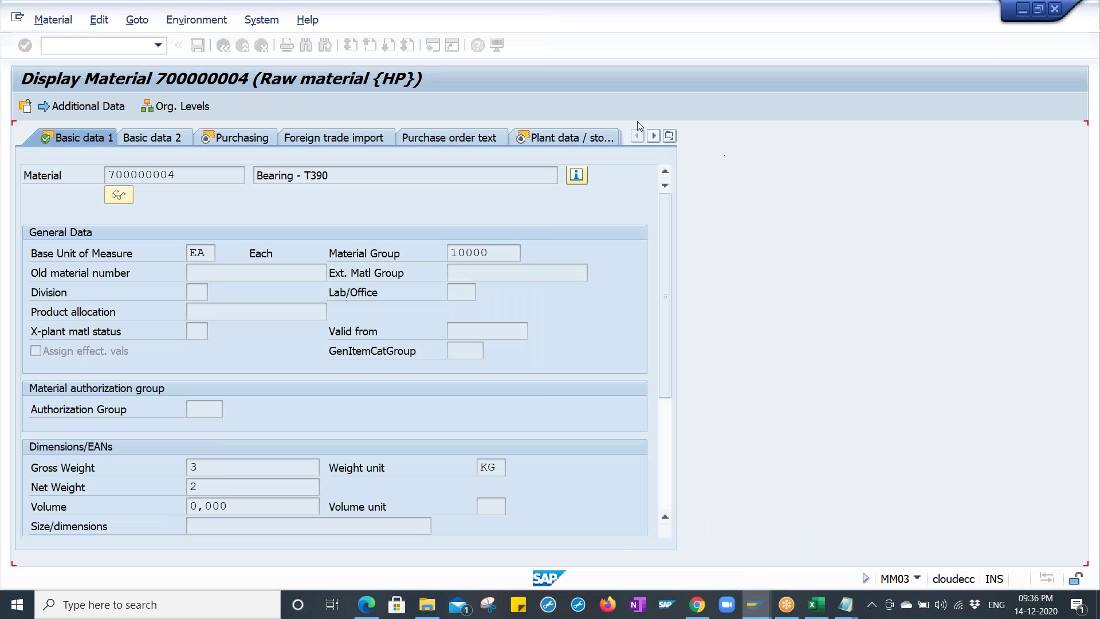
click(70, 46)
text(/NMR21)
key(Return)
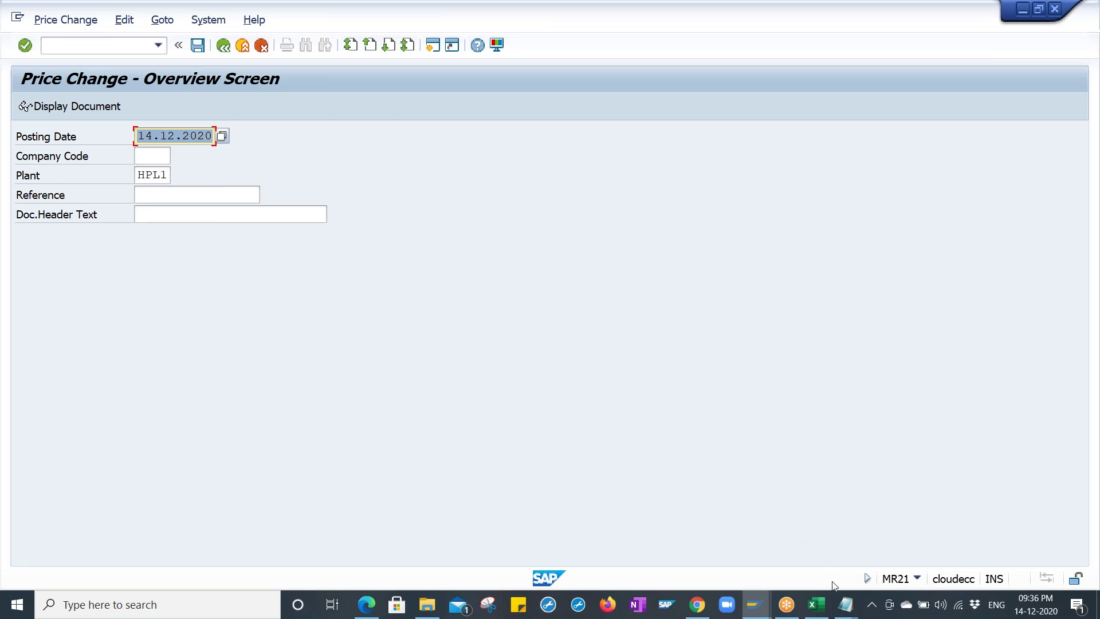
- Switch to the Notepad transaction list and highlight the line for extending the storage location with MMSC
mouse_move(845, 604)
click(889, 545)
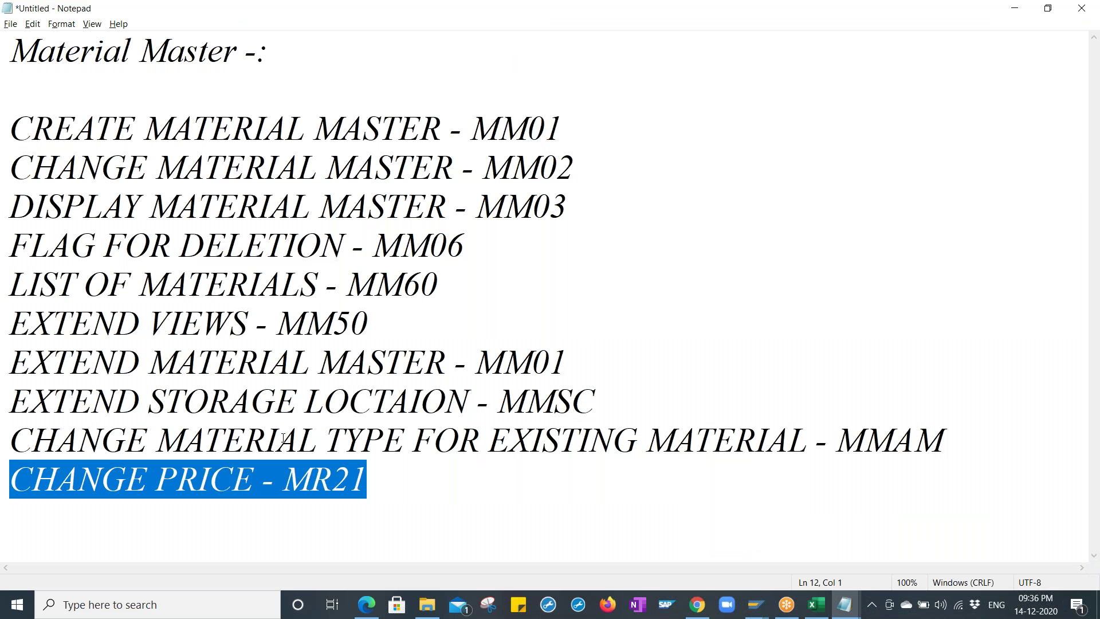
drag(10, 401, 600, 398)
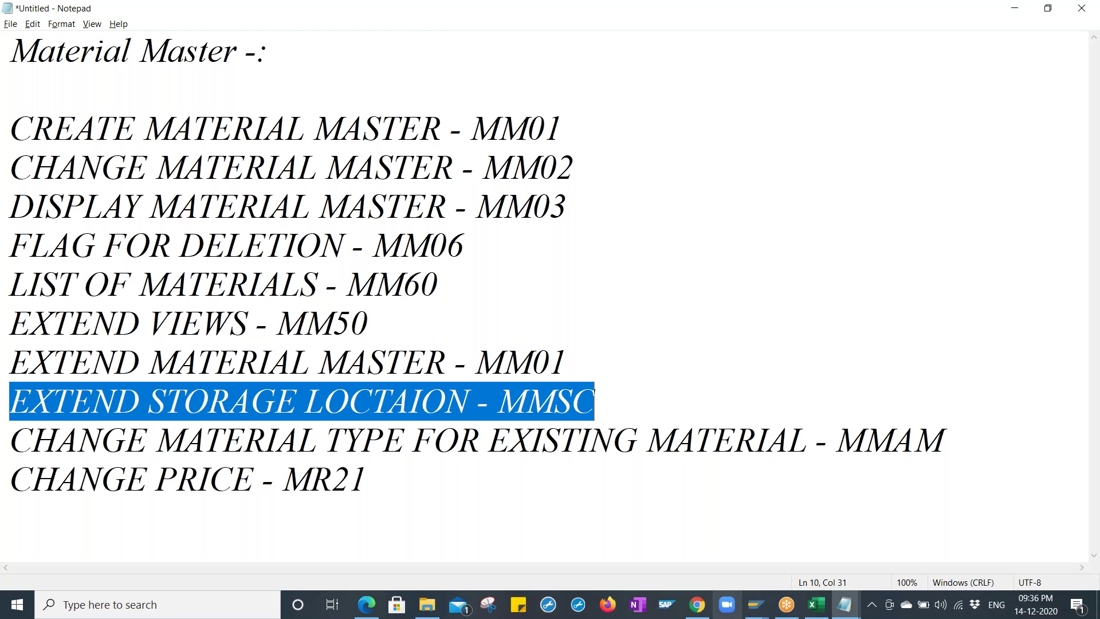
- In the SAP session with the T001L entries, open the MMSC storage location list for material 700000004 in plant HPL1 and exit it
click(756, 604)
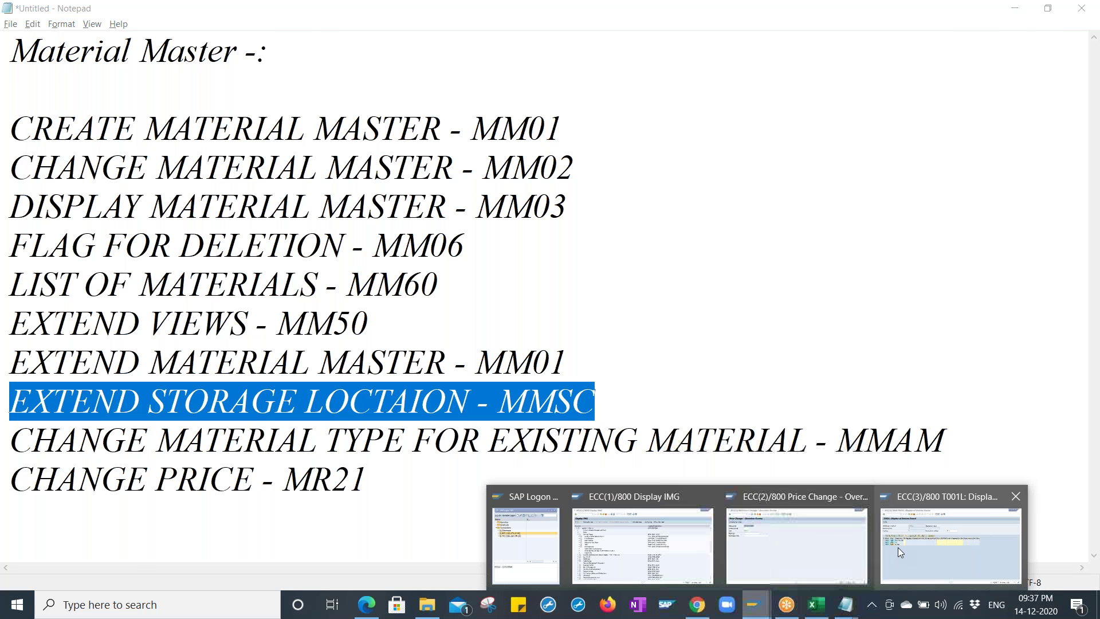
click(899, 548)
click(108, 44)
text(/nmm03)
key(Return)
key(Return)
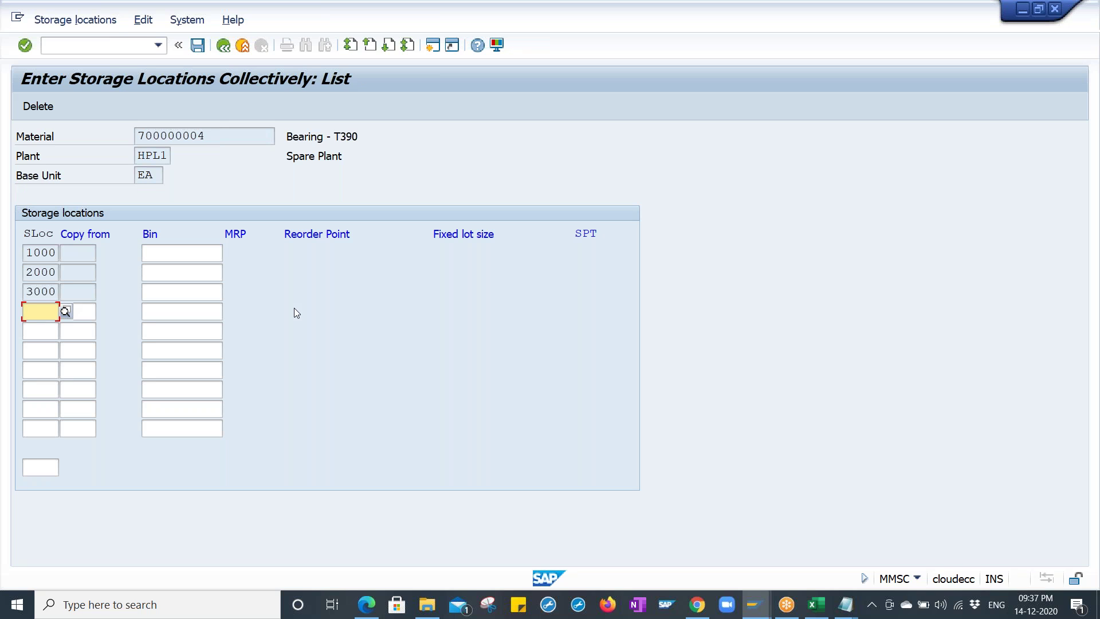
click(242, 46)
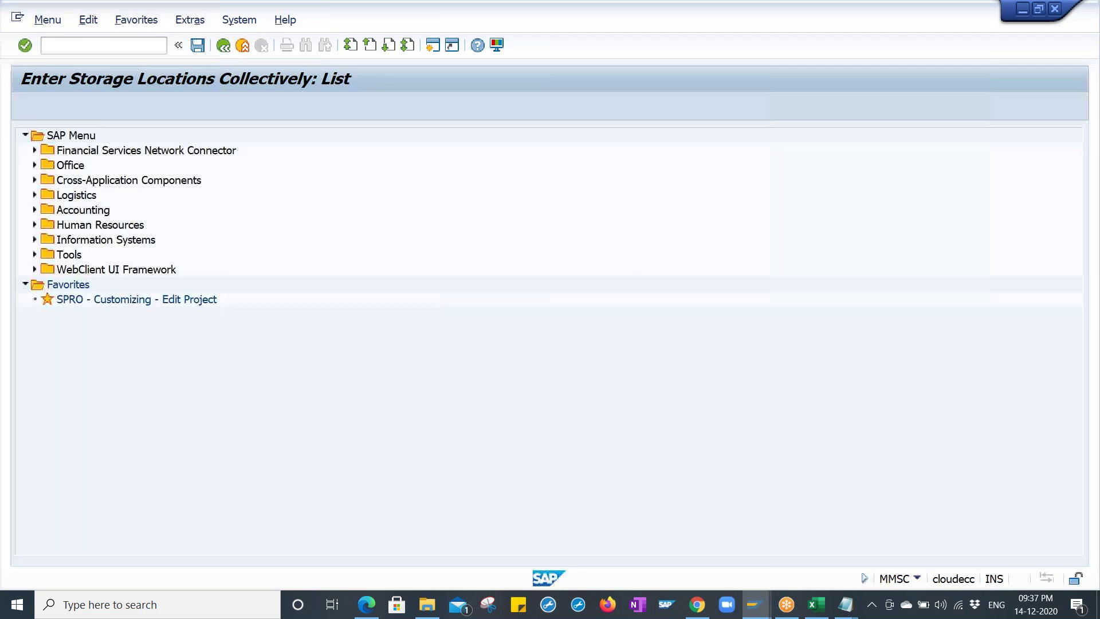
- Switch to the SAP session with the MR21 price change overview and enter HP as the company code
key(alt+Tab)
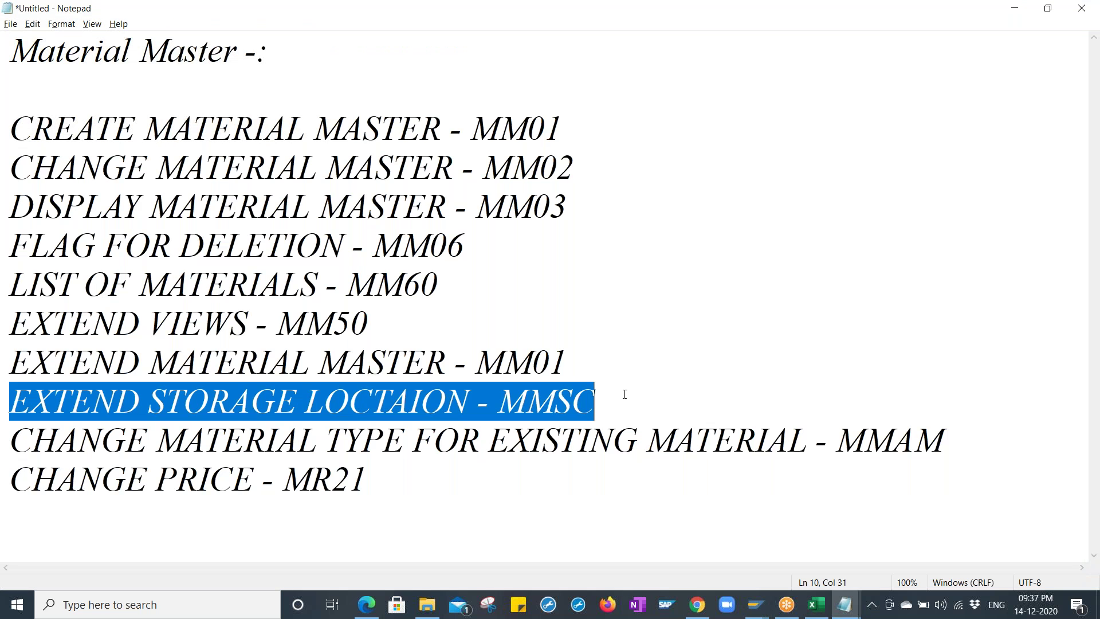
mouse_move(766, 612)
click(857, 552)
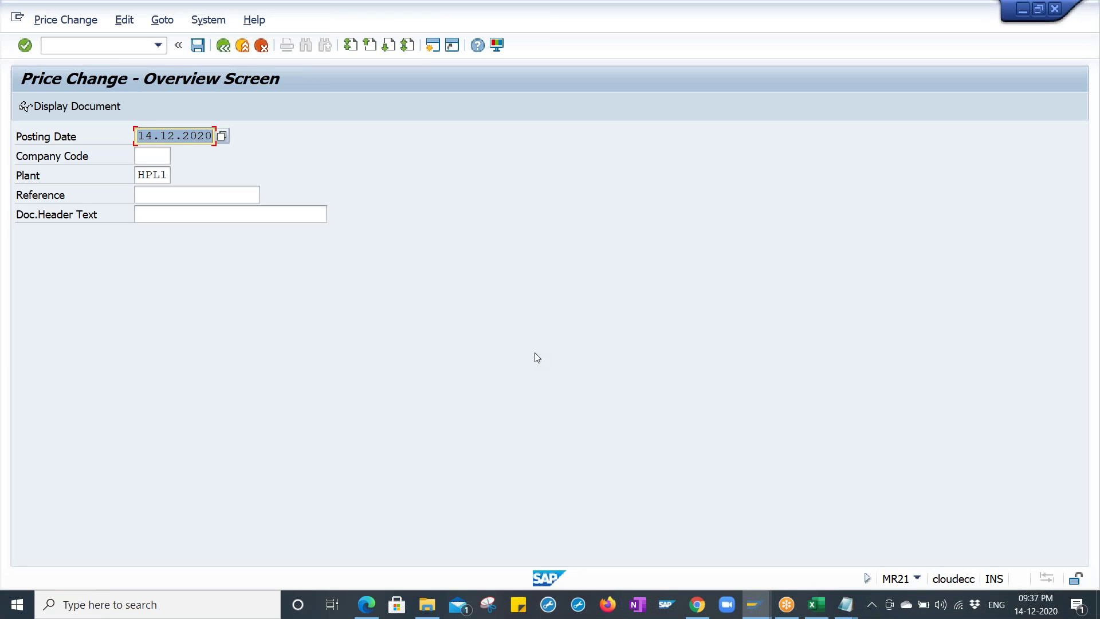
key(Tab)
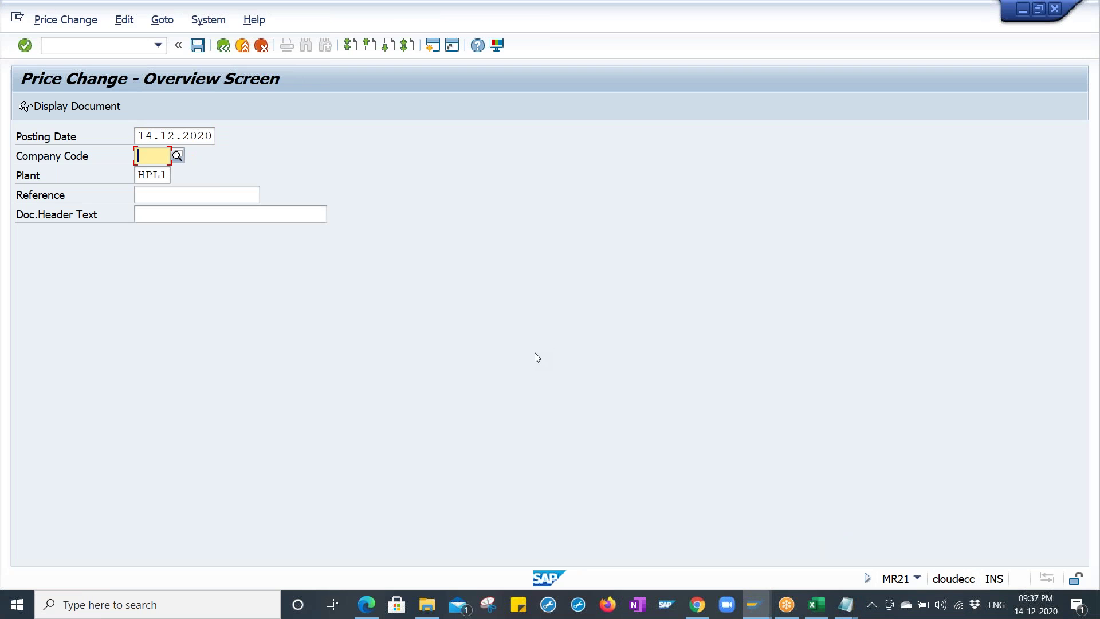
text(HP)
key(Tab)
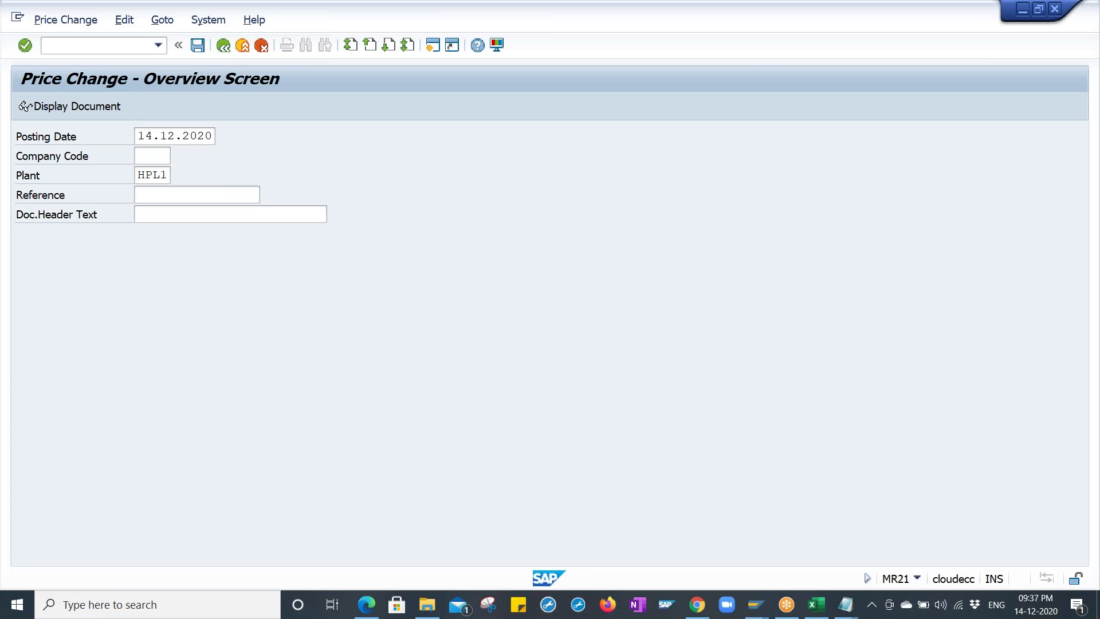
- Check the company code in the New Text Document notes, complete it as HP00 in MR21, and submit the overview for plant HPL1
mouse_move(845, 605)
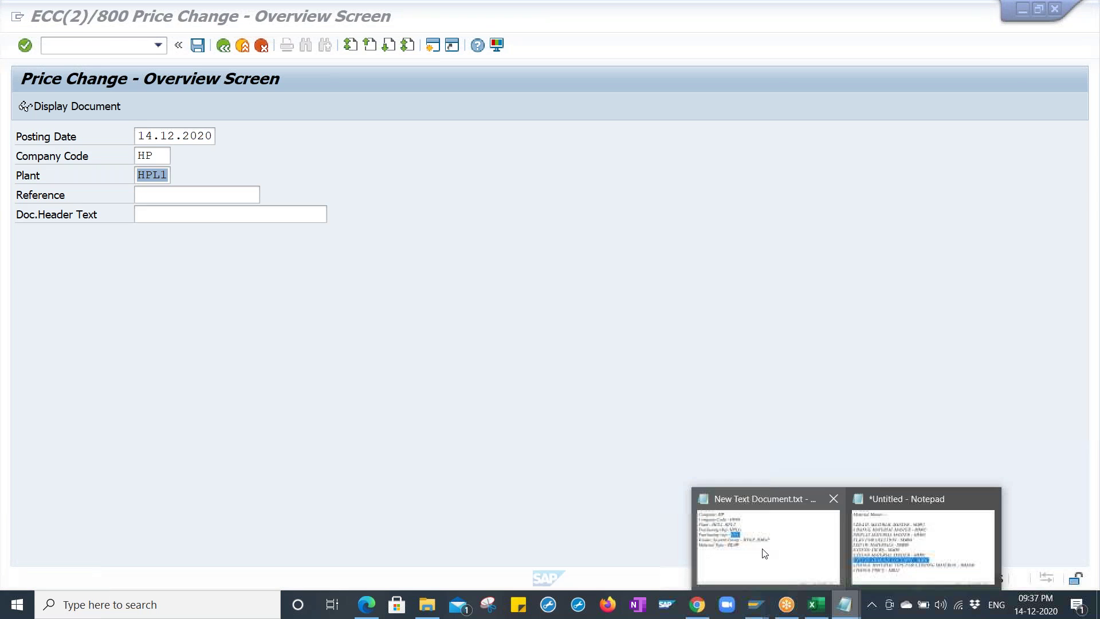
click(760, 553)
key(alt+Tab)
click(168, 159)
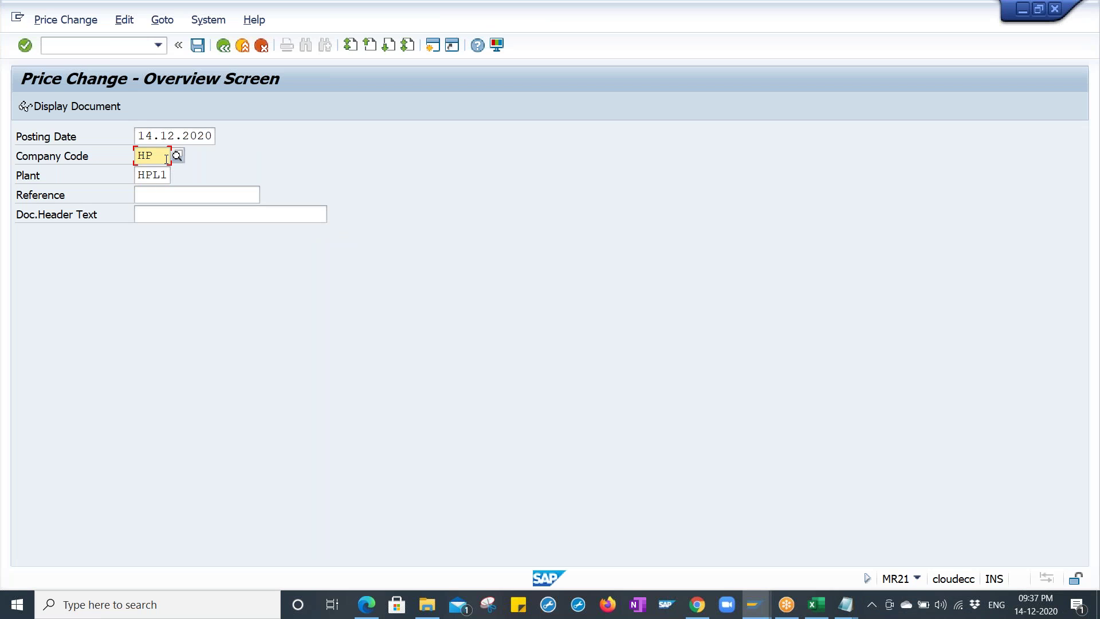
text(00)
key(Tab)
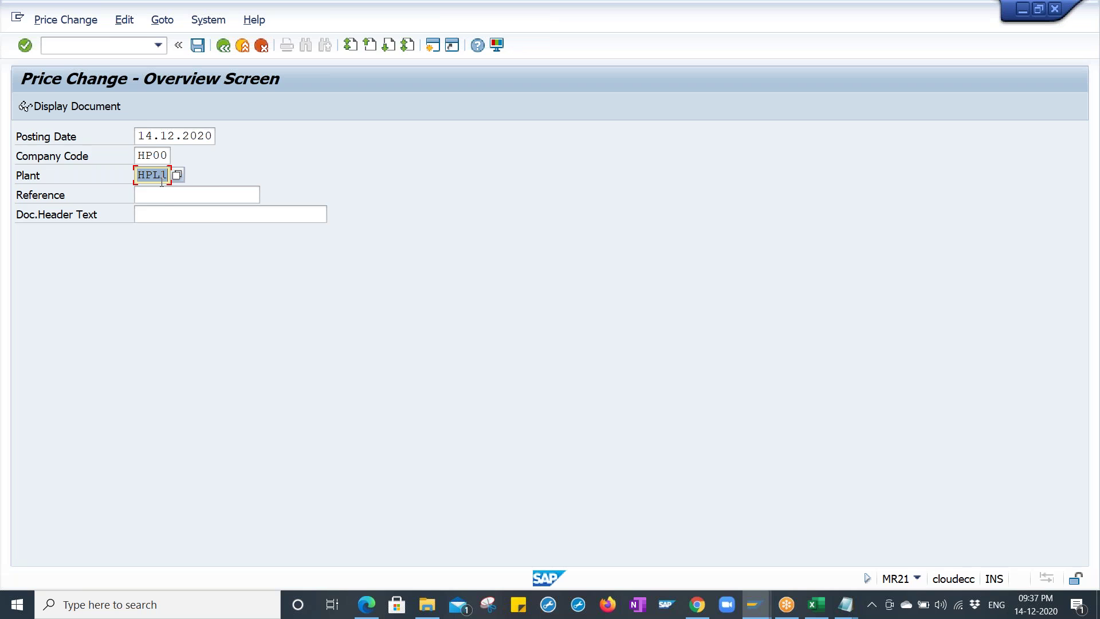
key(Return)
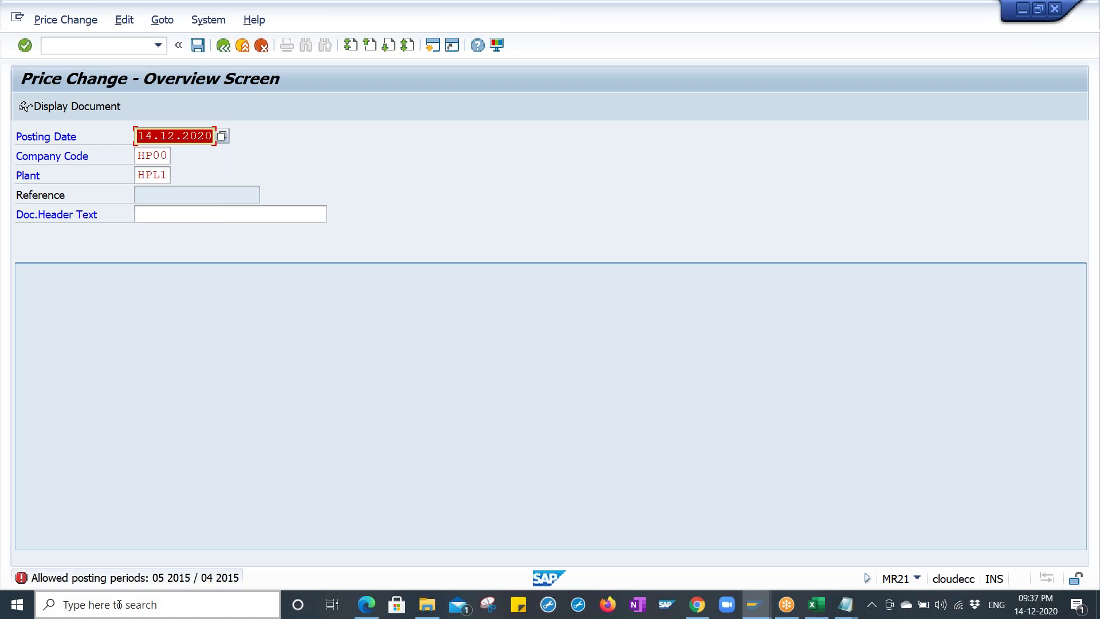
- View and close the details of the posting period error, then start transaction MMRV and examine the posting periods of company code HP00
double_click(198, 581)
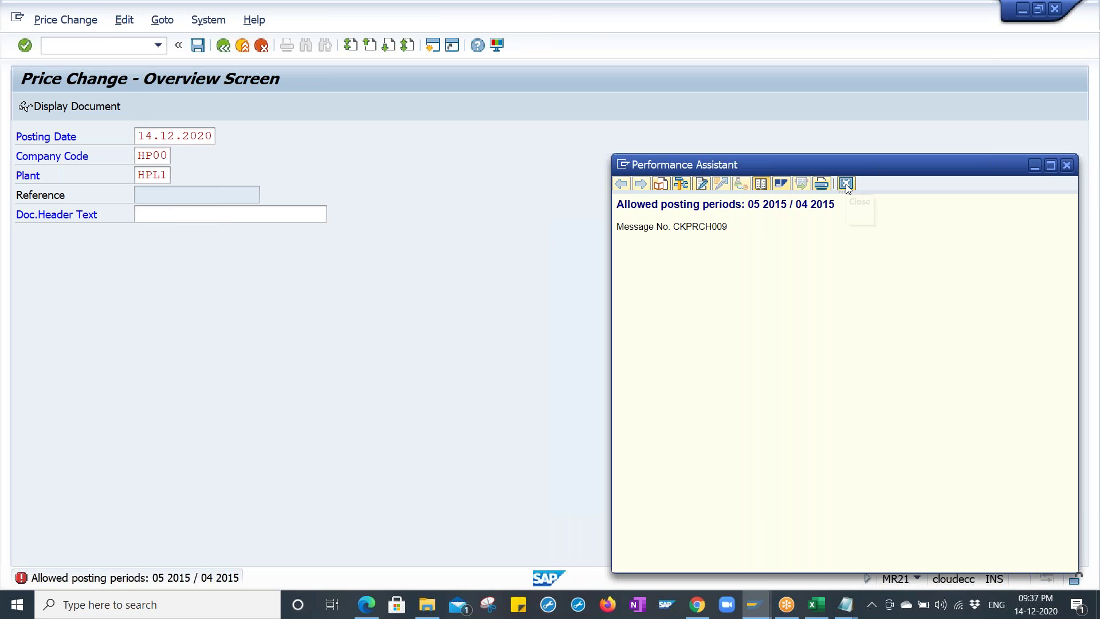
click(846, 184)
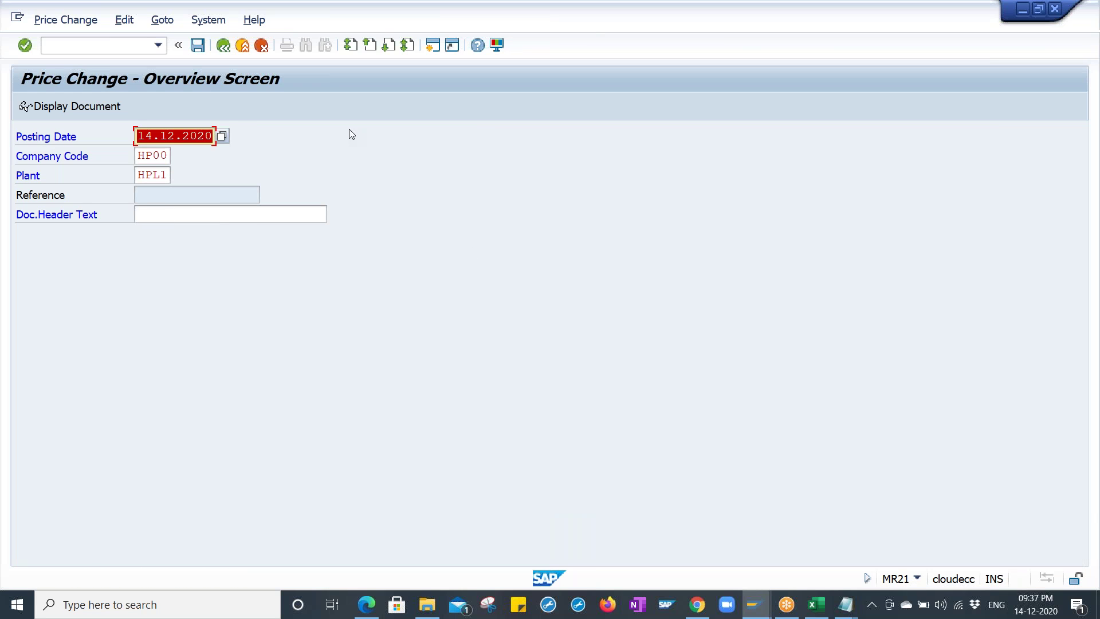
click(122, 47)
text(/nmmrv)
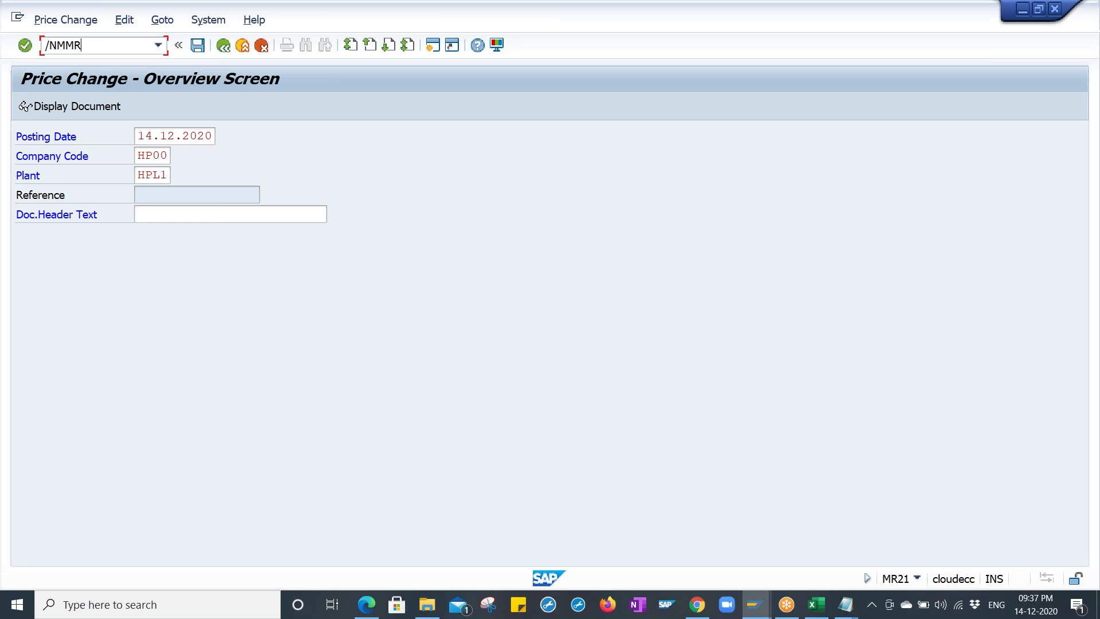
key(Return)
key(Return)
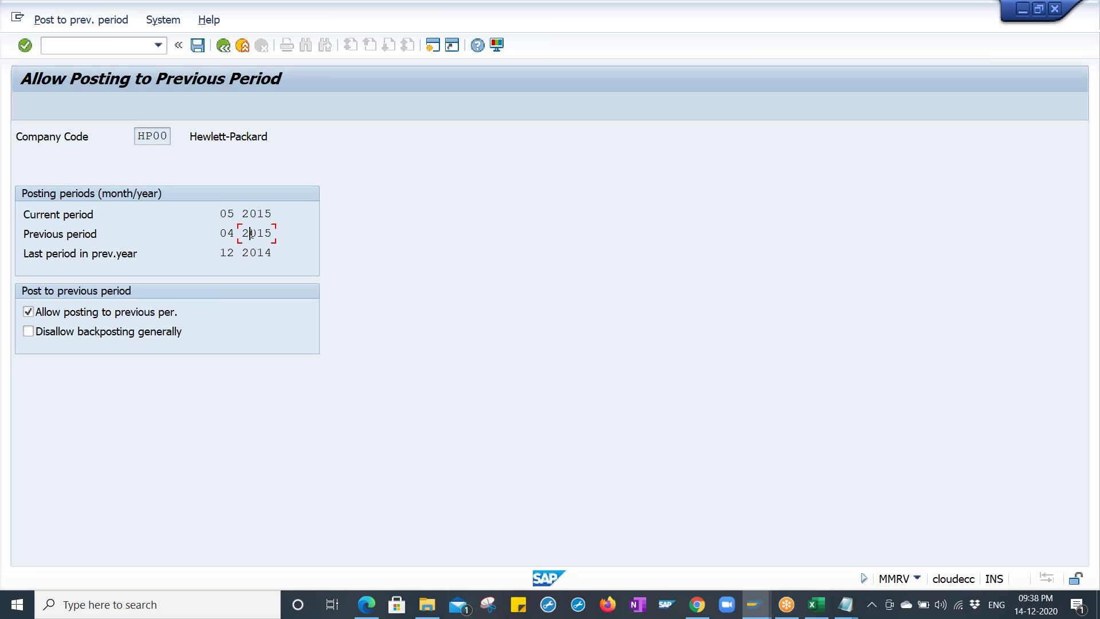
click(250, 233)
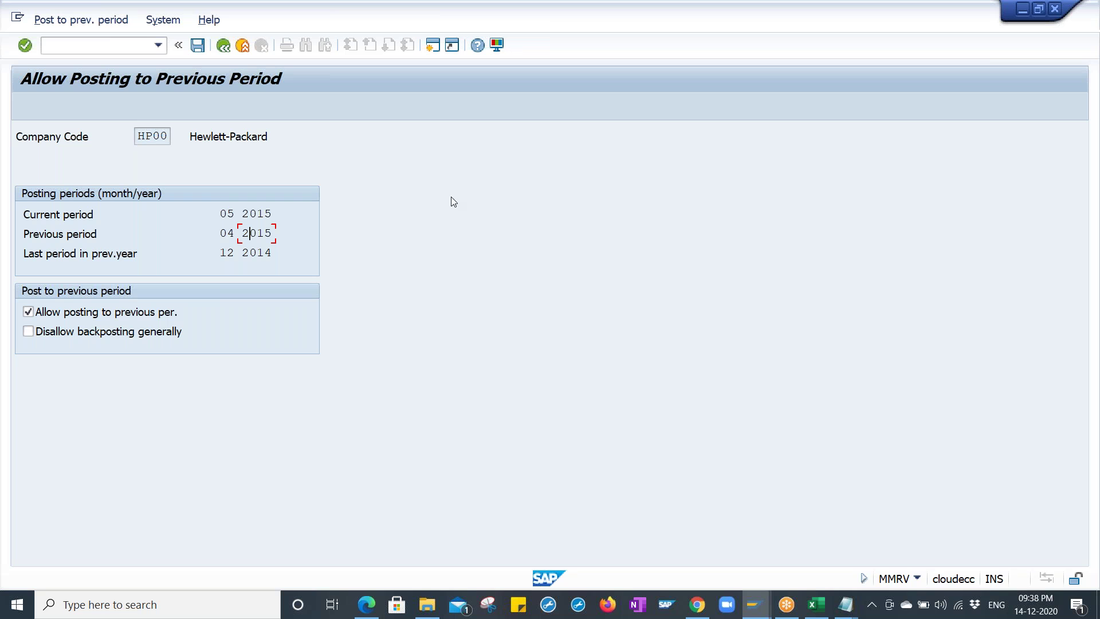